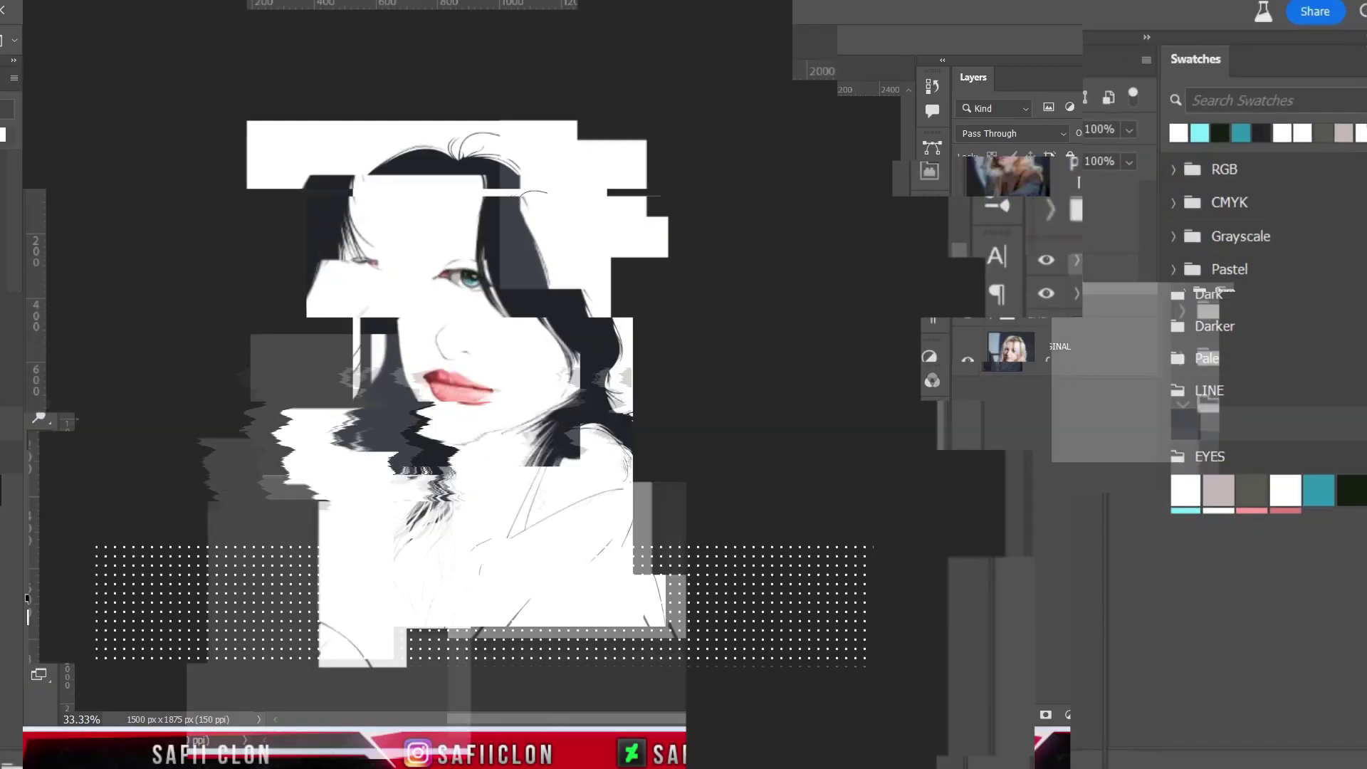
- Zoom in on the face and select the BACKGROUND group
key(ctrl+plus)
key(ctrl+plus)
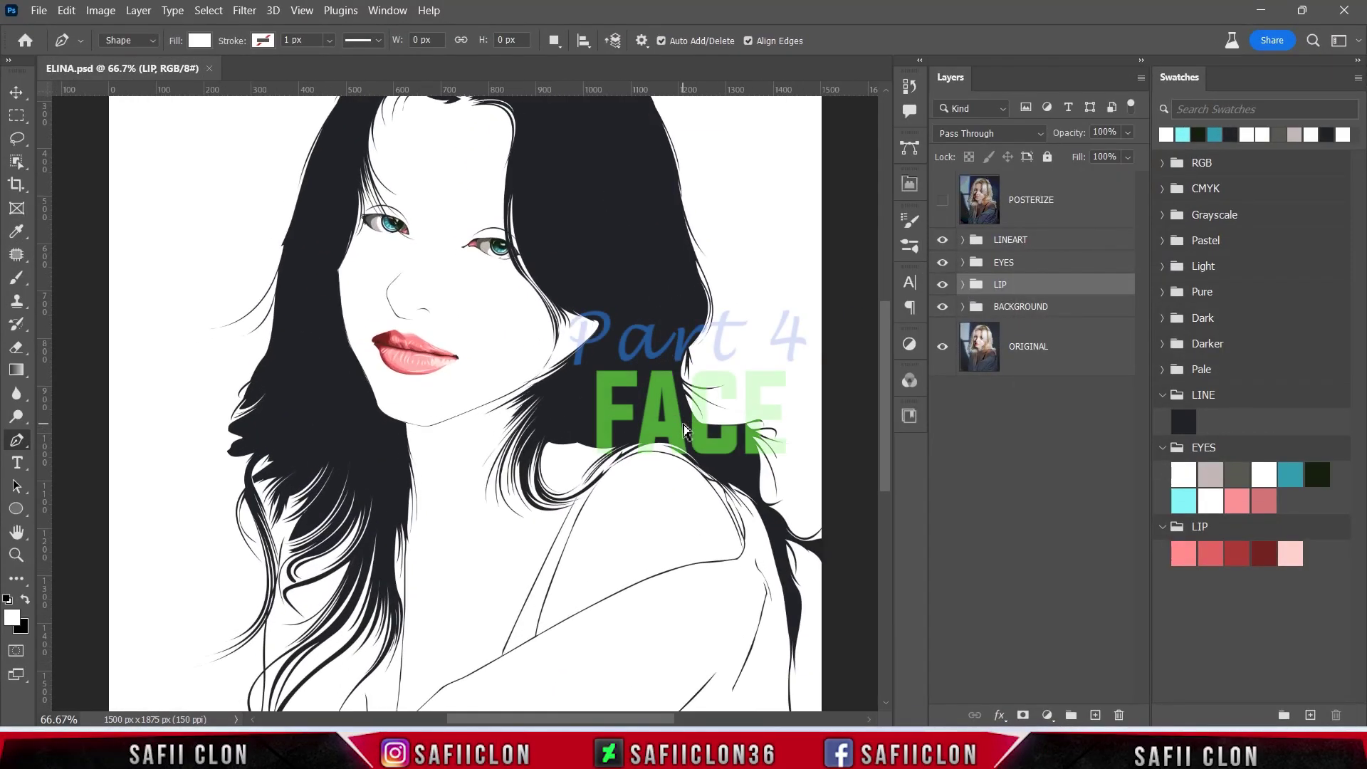
key(ctrl+plus)
scroll(709, 409, up, 1)
scroll(709, 409, up, 2)
scroll(709, 409, up, 1)
click(1030, 308)
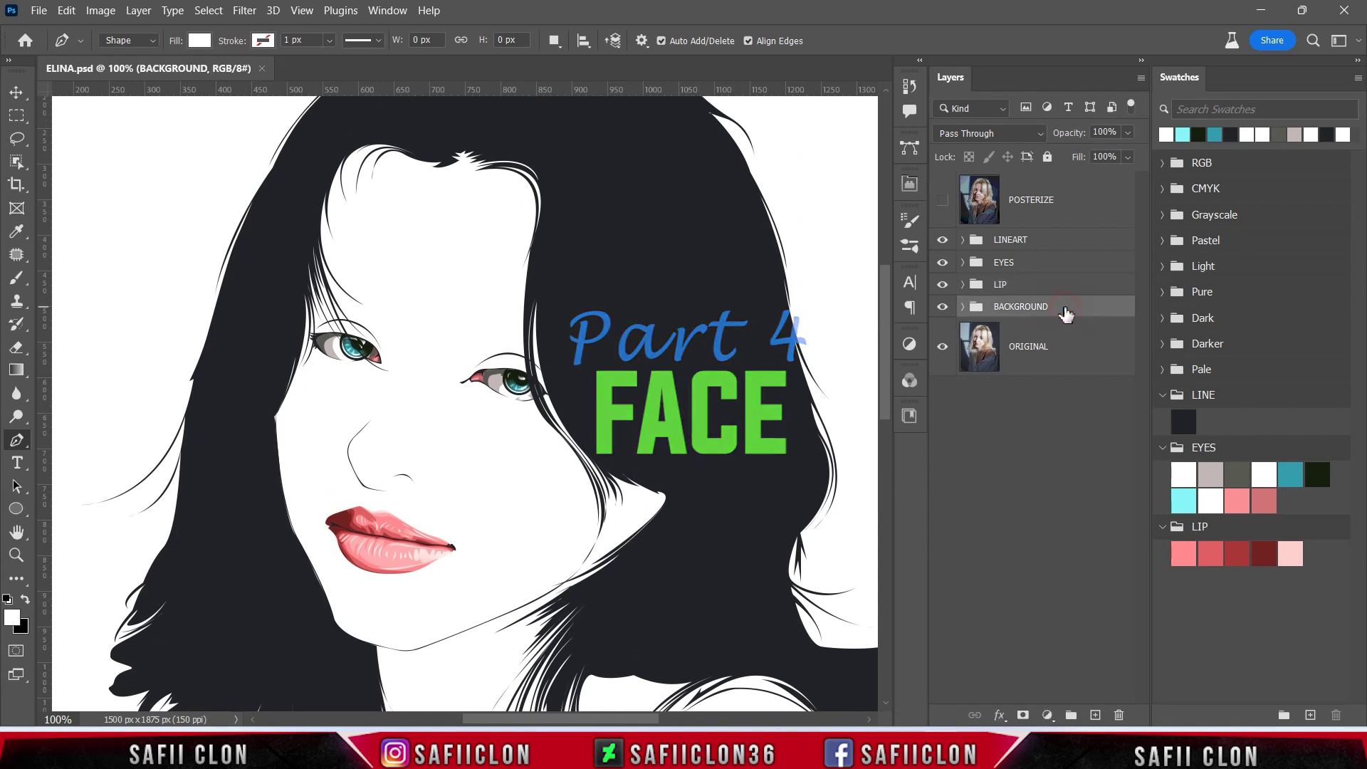
- Set the Pen Tool to Shape mode with white fill and New Layer
right_click(15, 442)
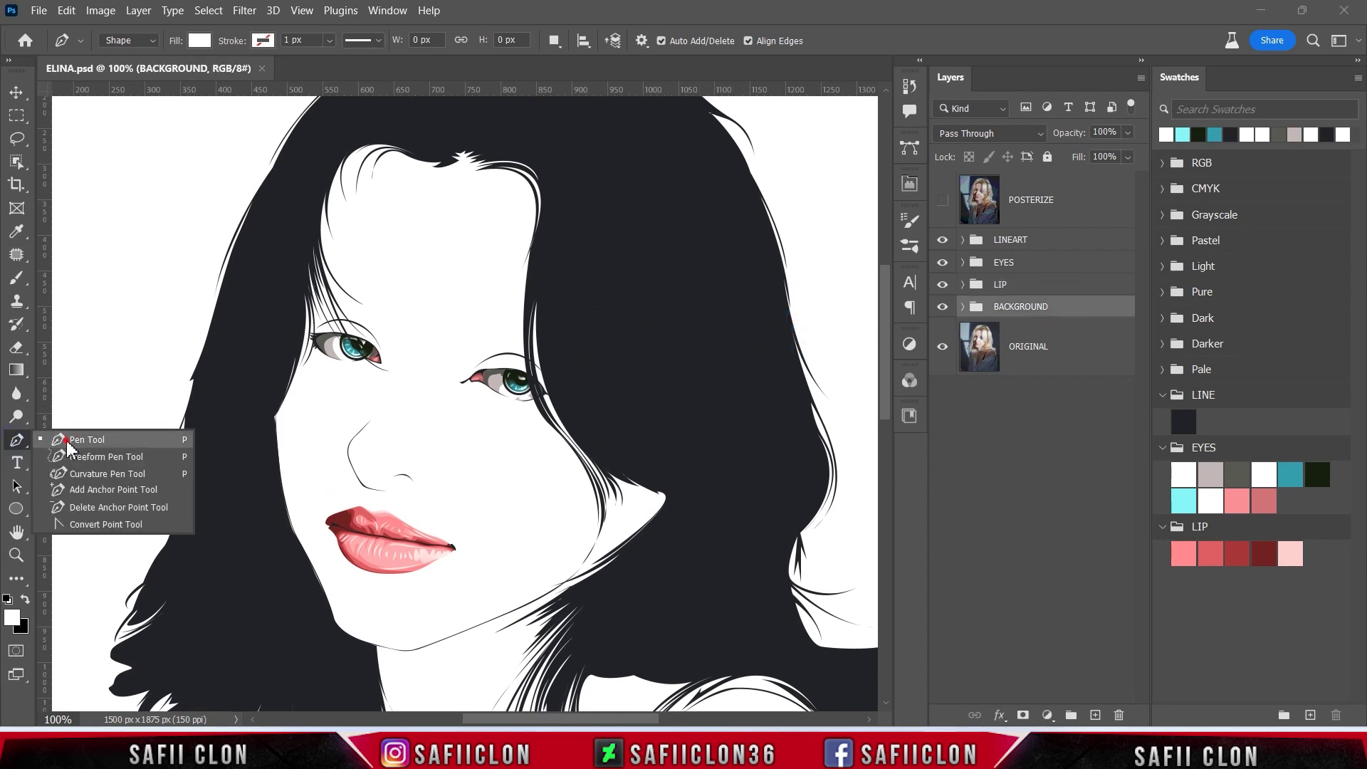
click(87, 440)
click(129, 41)
click(130, 57)
click(199, 41)
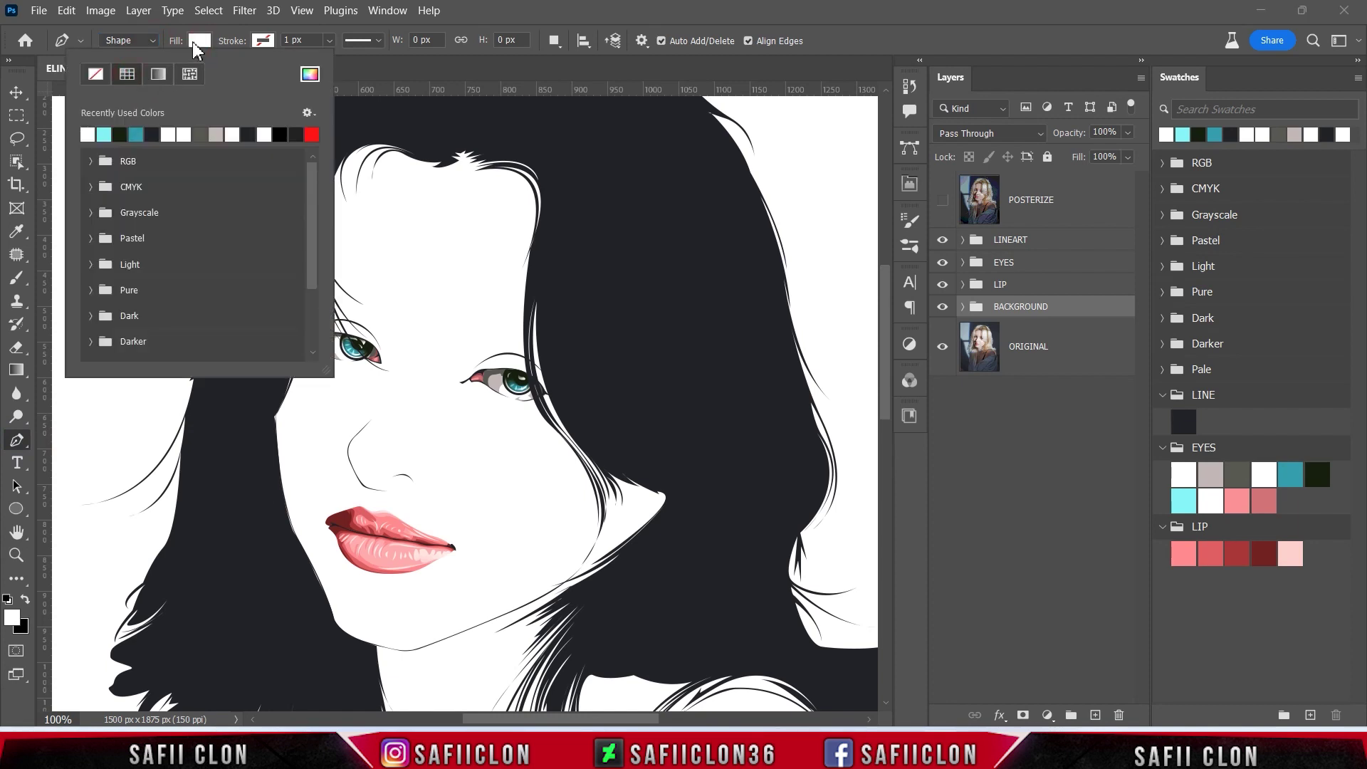
click(195, 44)
click(554, 41)
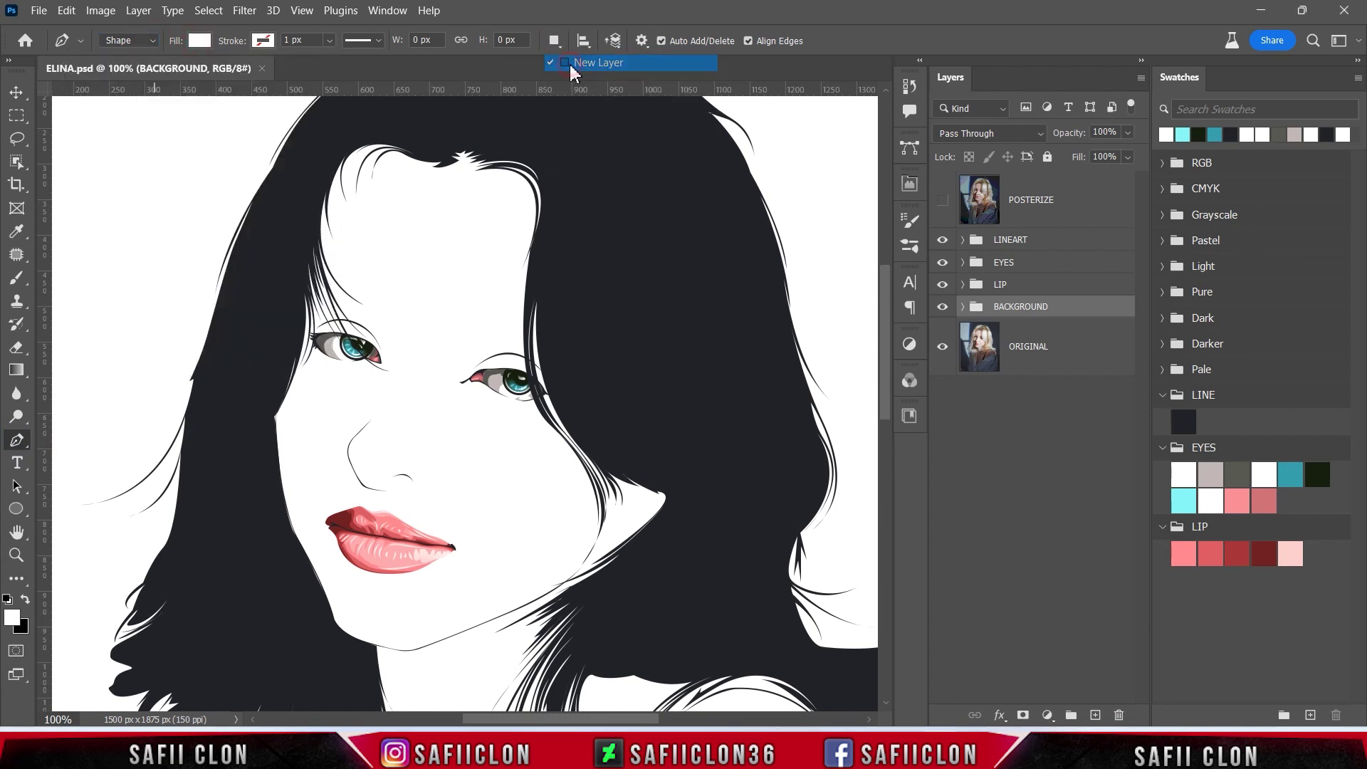
- Place the first anchor at the face's left edge using the POSTERIZE photo as reference
click(944, 203)
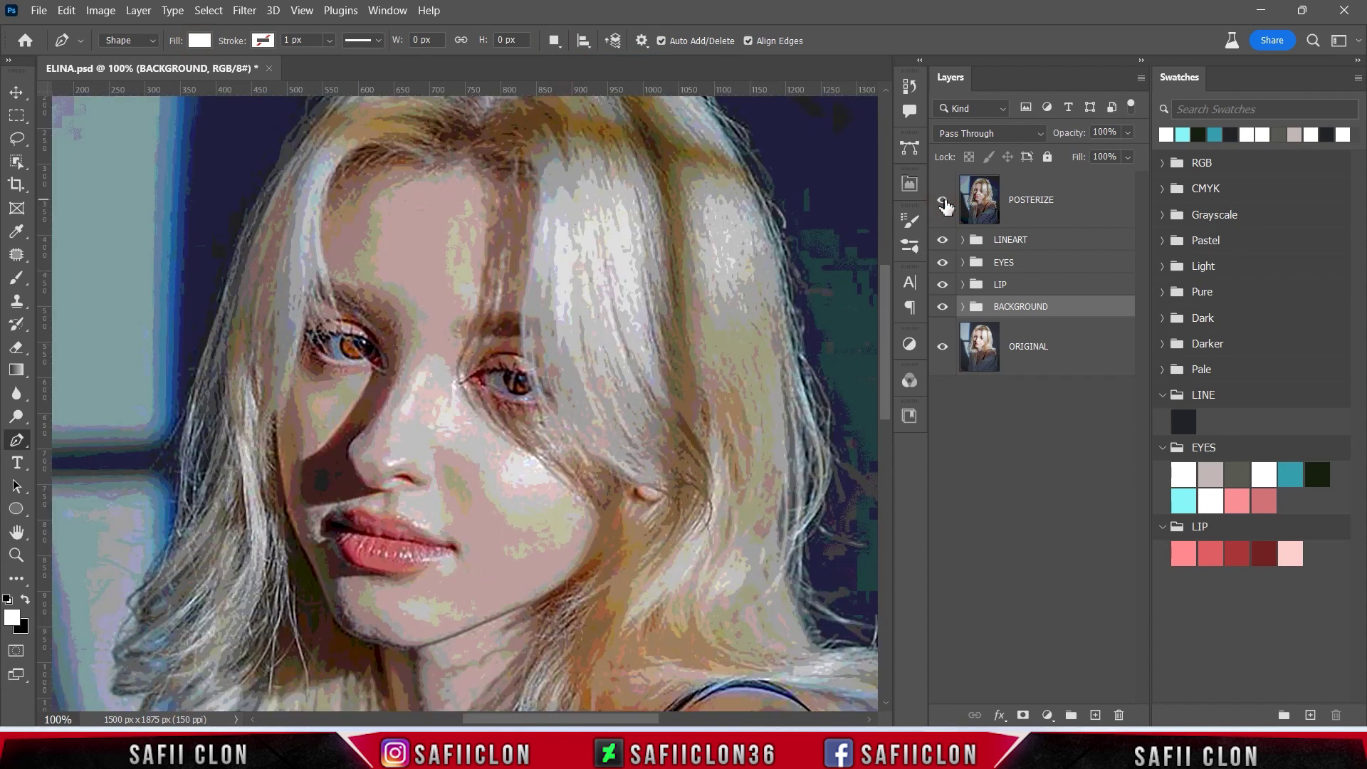
click(268, 385)
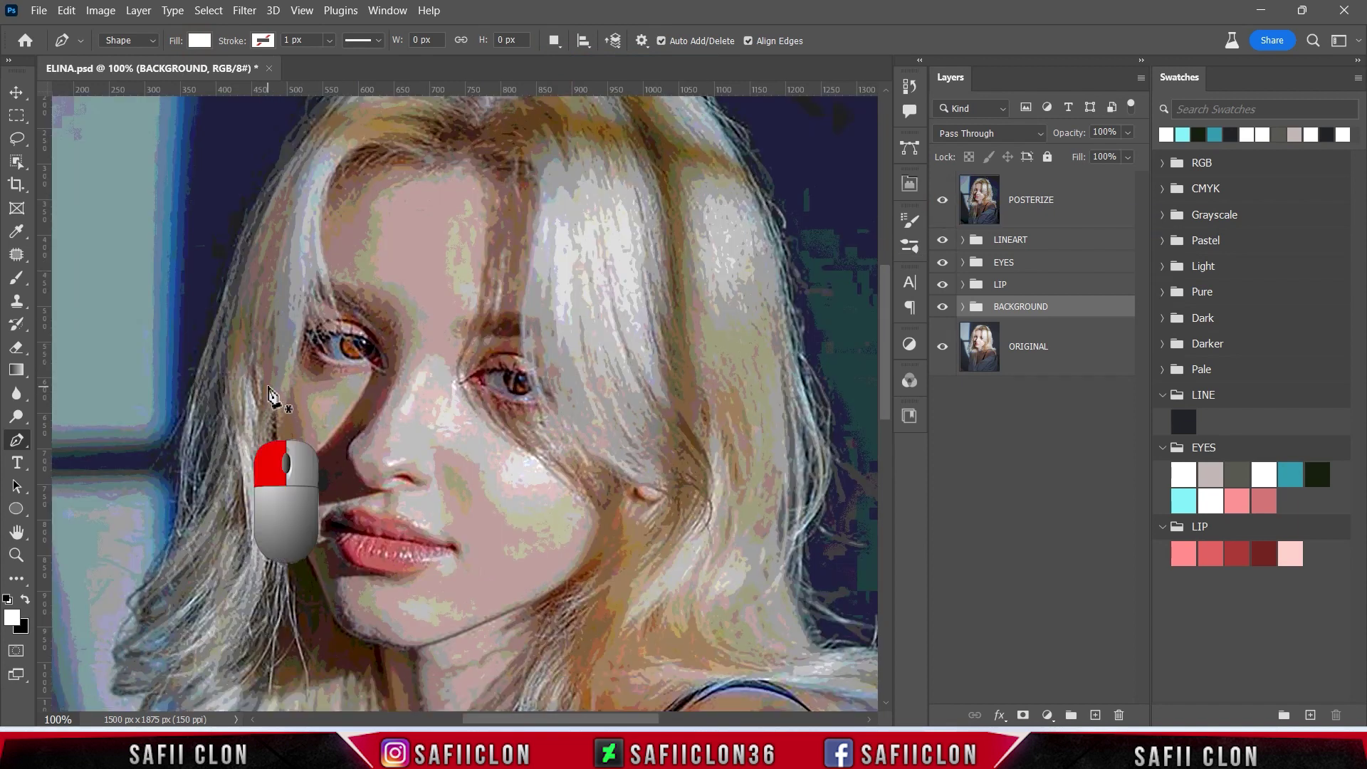
click(942, 200)
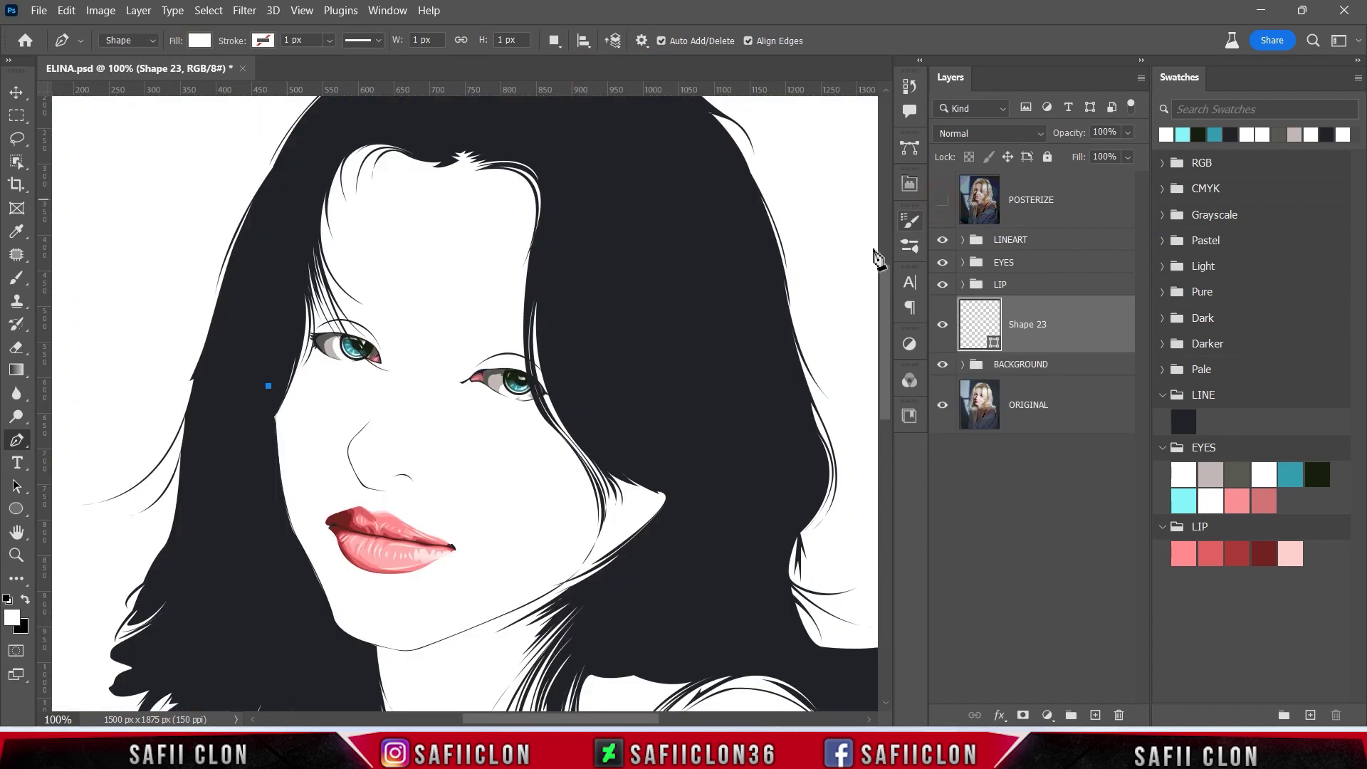
- Add curved anchors down the left cheek and along the jaw
drag(276, 444, 278, 467)
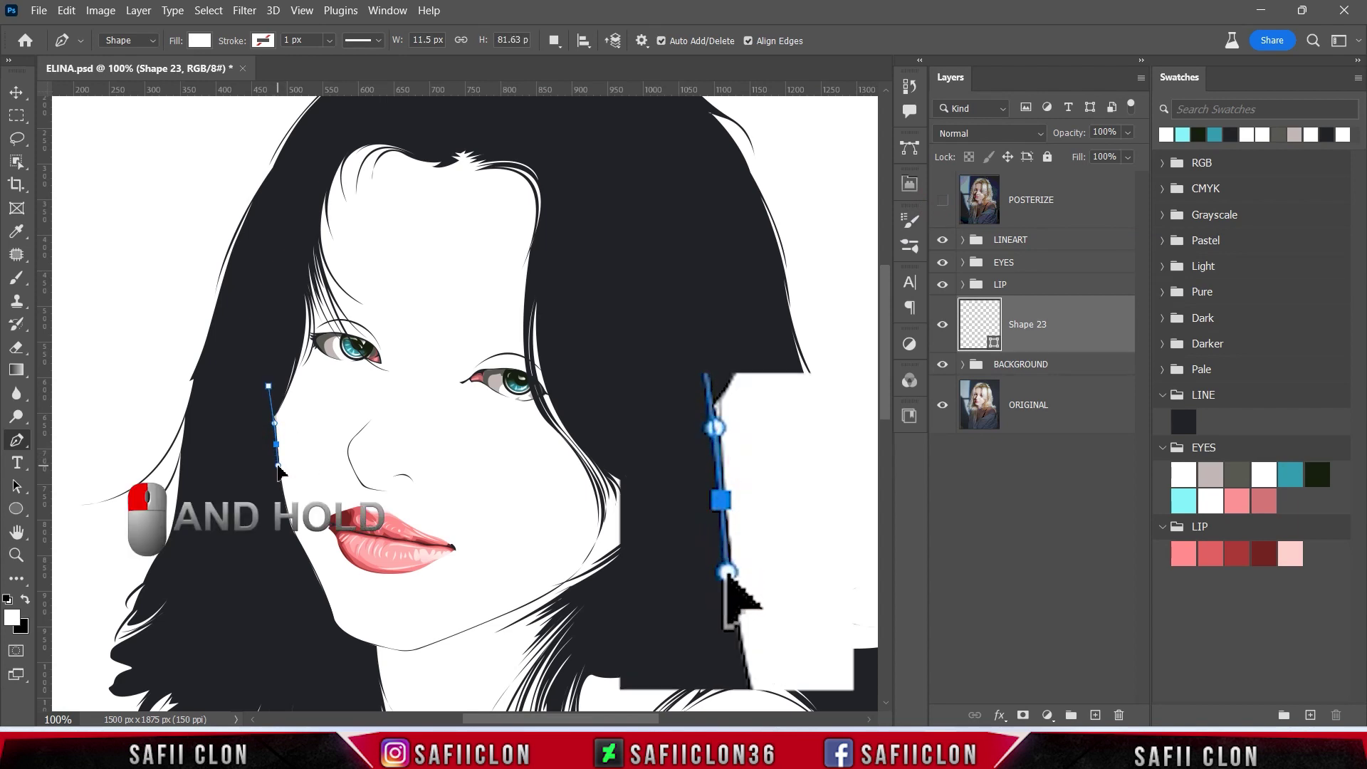
drag(296, 533, 306, 556)
scroll(356, 625, up, 1)
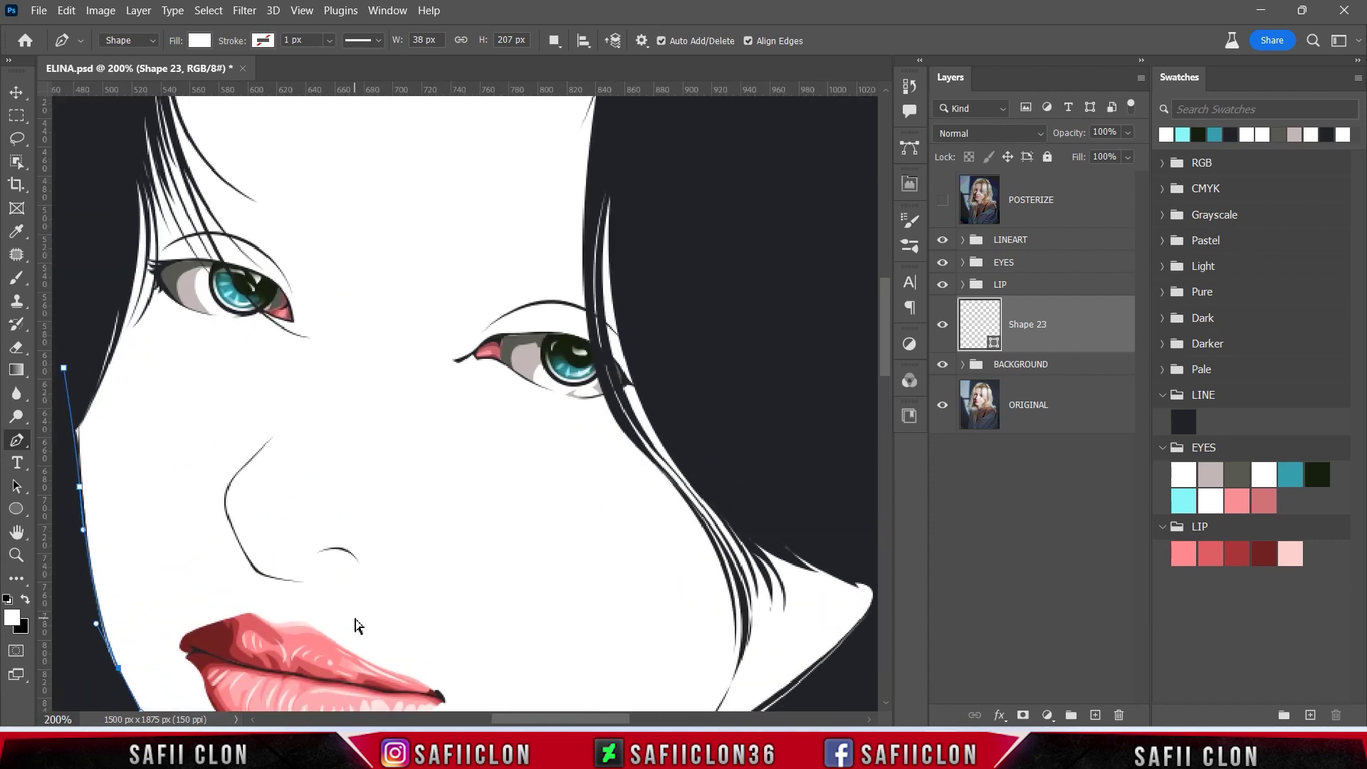
scroll(356, 625, up, 1)
scroll(464, 595, down, 2)
scroll(467, 607, down, 1)
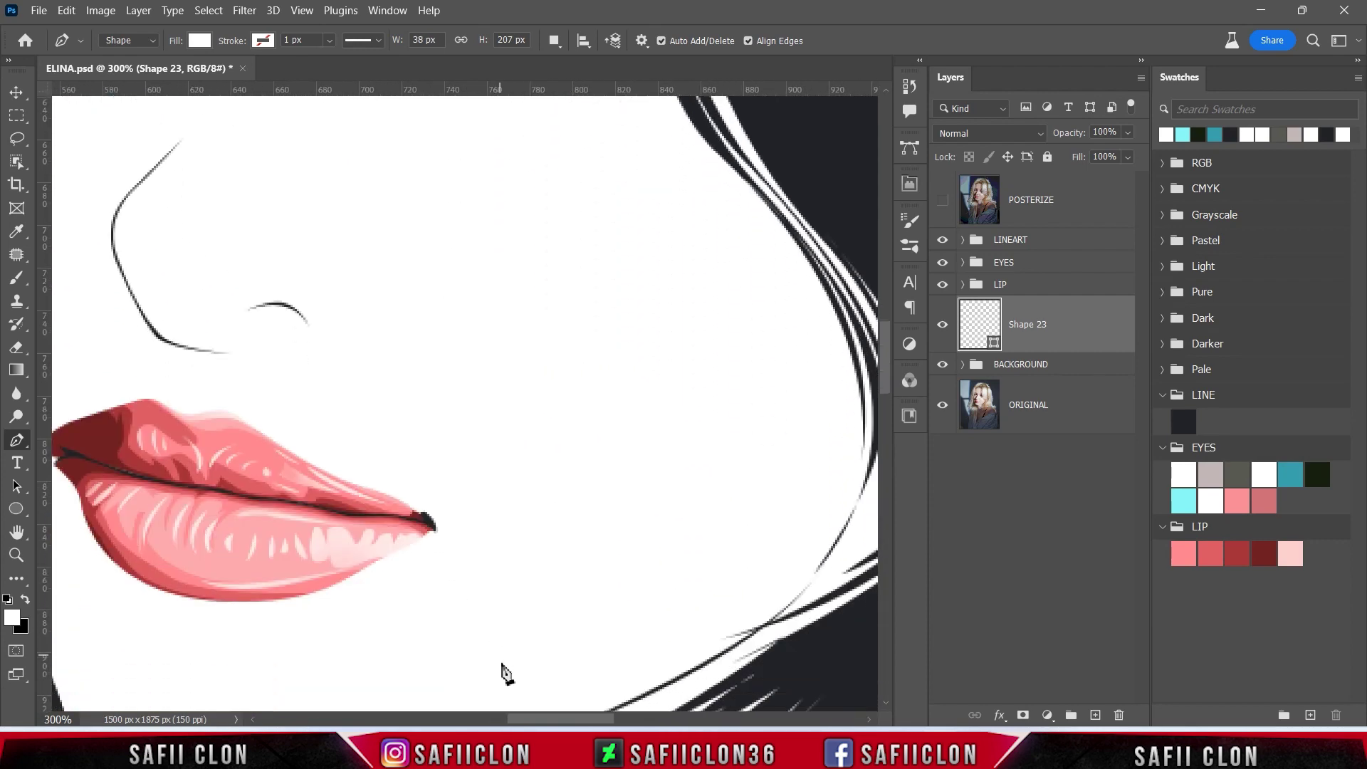
scroll(534, 725, left, 5)
scroll(388, 541, down, 1)
scroll(397, 565, down, 1)
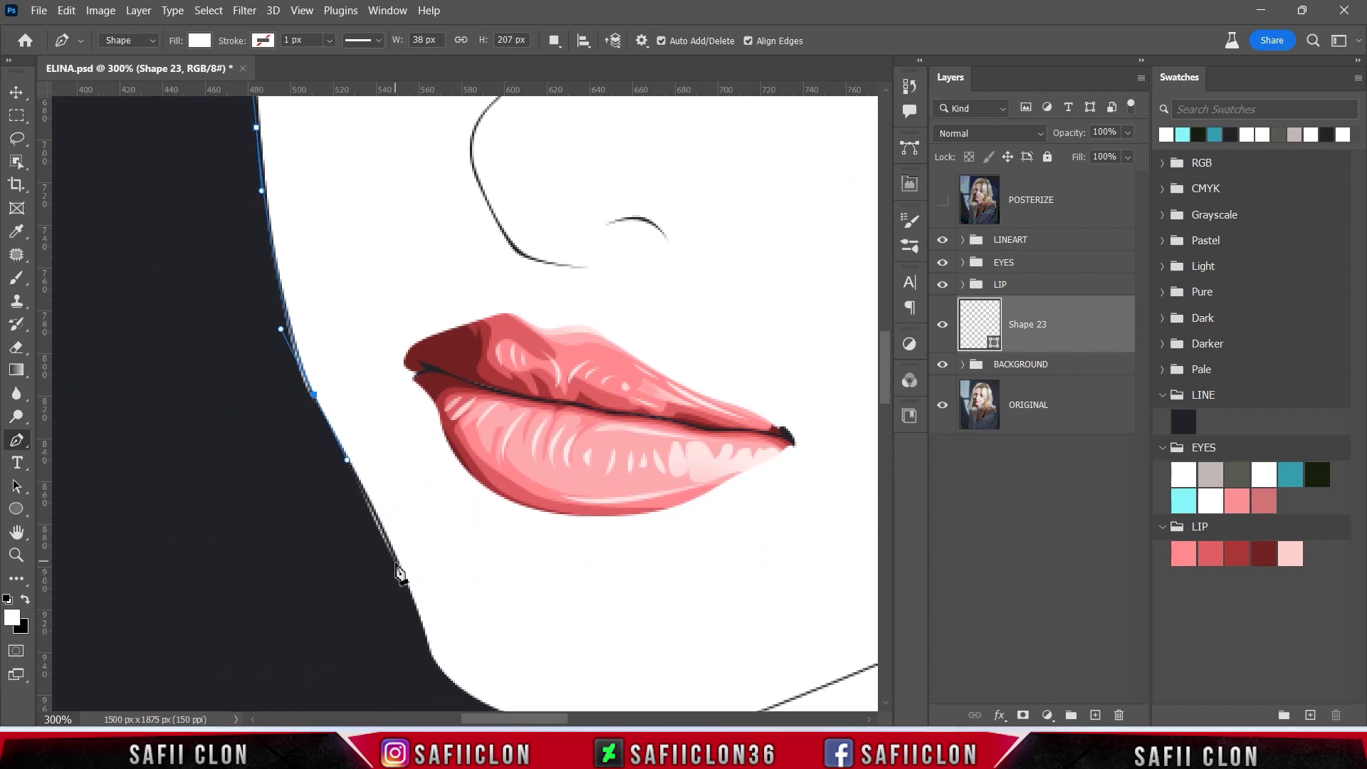
scroll(412, 618, down, 4)
- Continue the outline under the chin and up along the hair edge
click(432, 507)
mouse_move(523, 562)
mouse_down()
mouse_move(596, 584)
mouse_move(695, 582)
mouse_up()
scroll(669, 596, right, 5)
drag(541, 512, 566, 503)
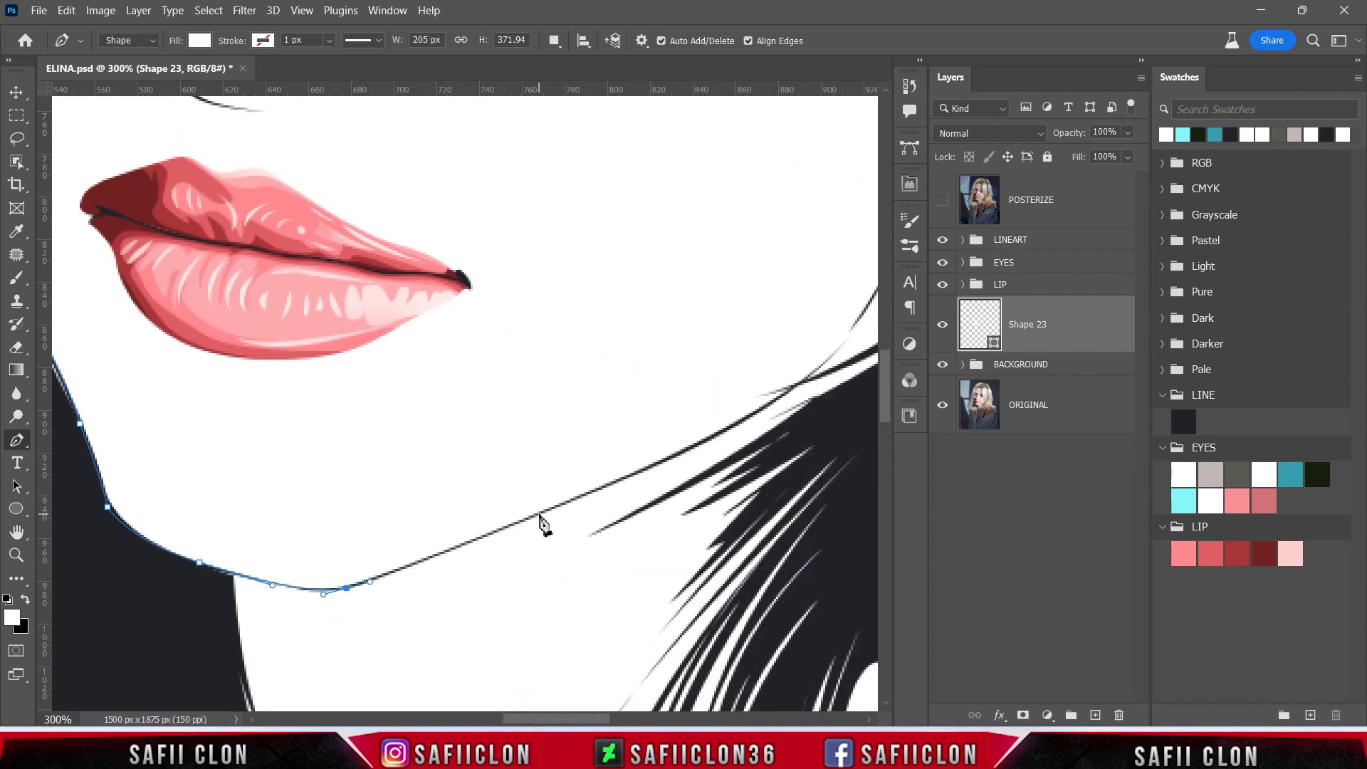
drag(770, 401, 817, 368)
scroll(632, 701, right, 4)
scroll(632, 702, up, 3)
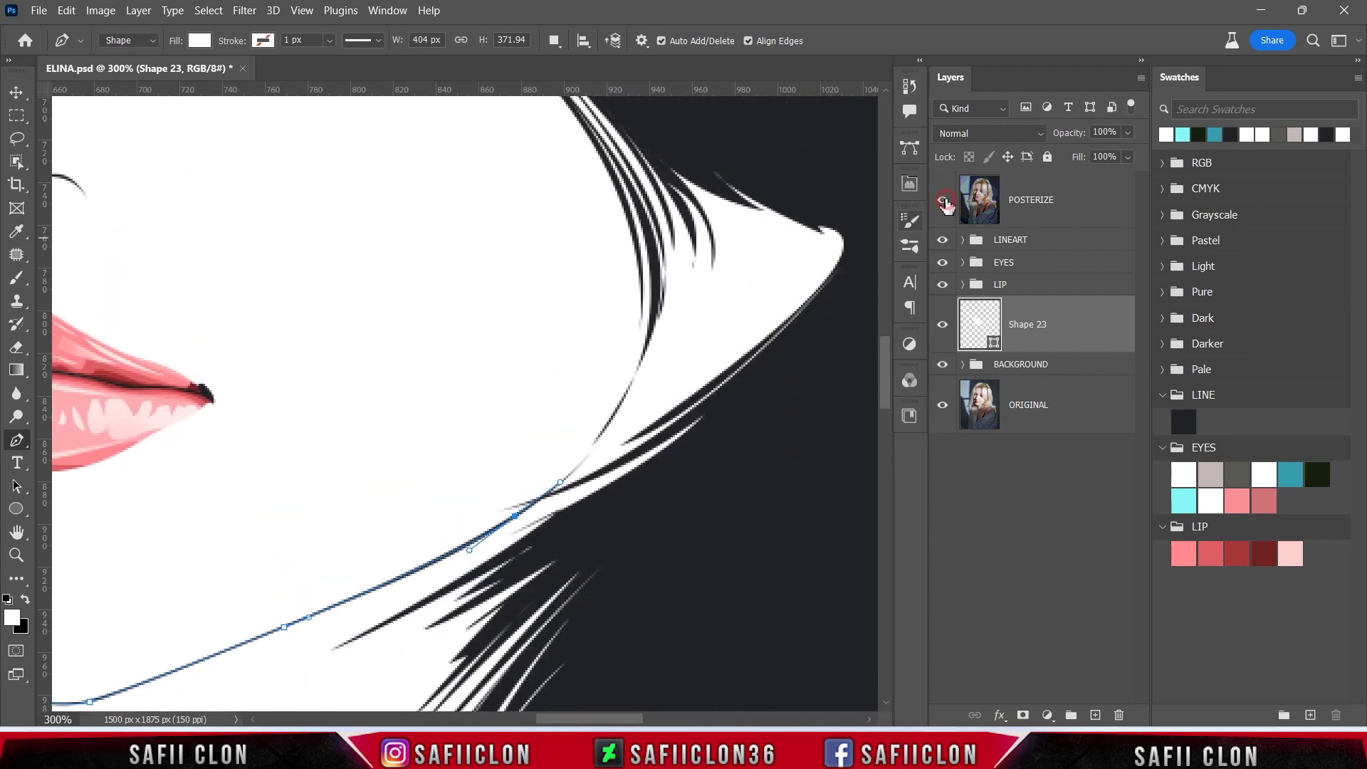
drag(638, 371, 676, 270)
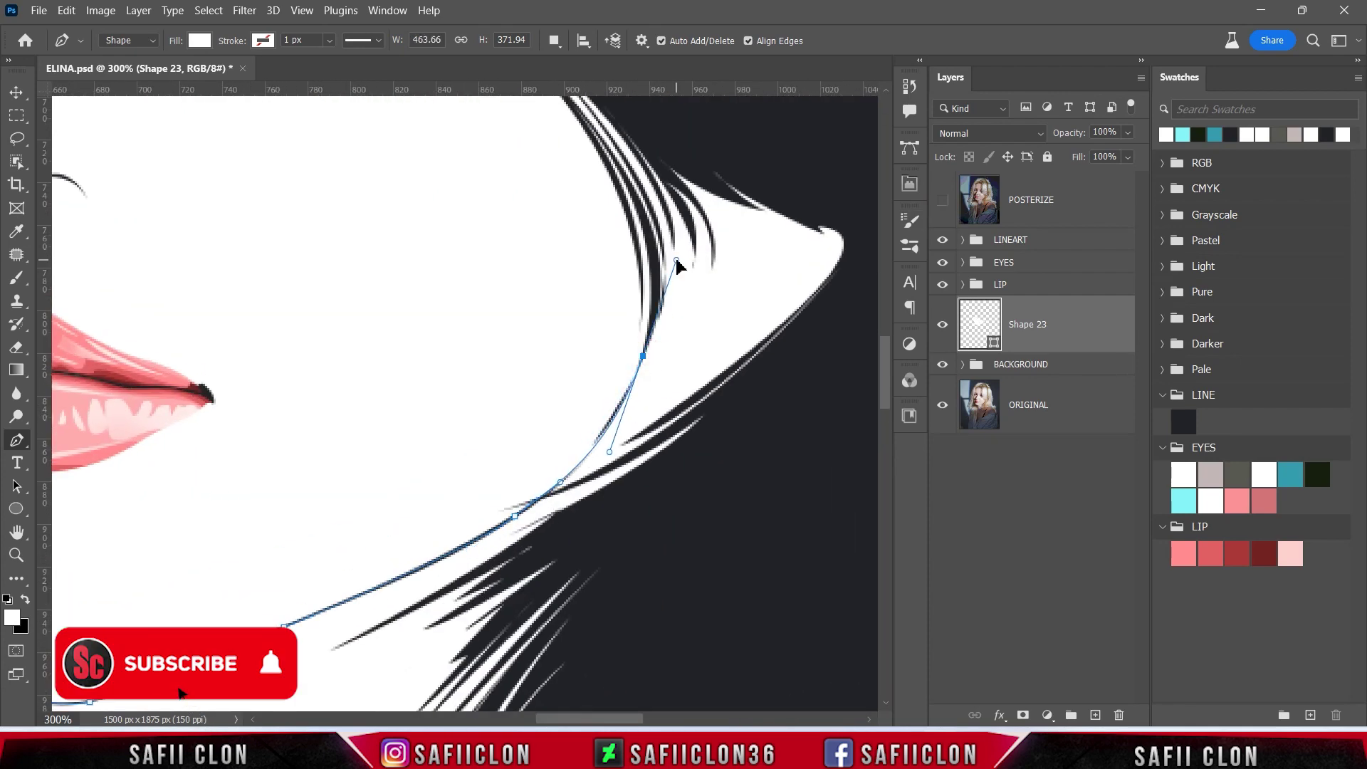
- Undo a misplaced anchor and add a smooth anchor up the face's right side
key(ctrl+1)
key(ctrl+minus)
click(942, 199)
key(ctrl+z)
drag(532, 402, 512, 278)
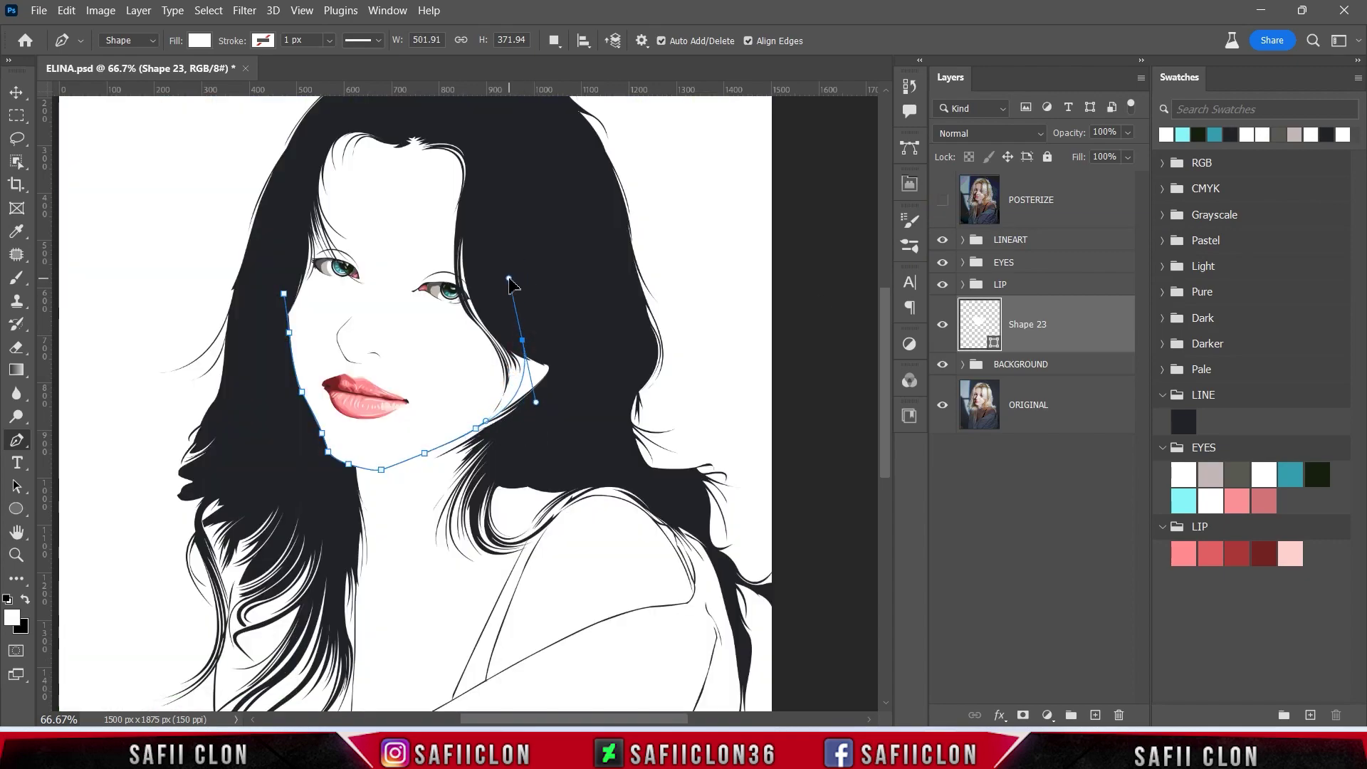
click(942, 200)
scroll(499, 320, up, 2)
- Close the outline across the hairline and forehead, then begin importing a swatch file
click(487, 206)
click(397, 189)
click(286, 333)
click(284, 379)
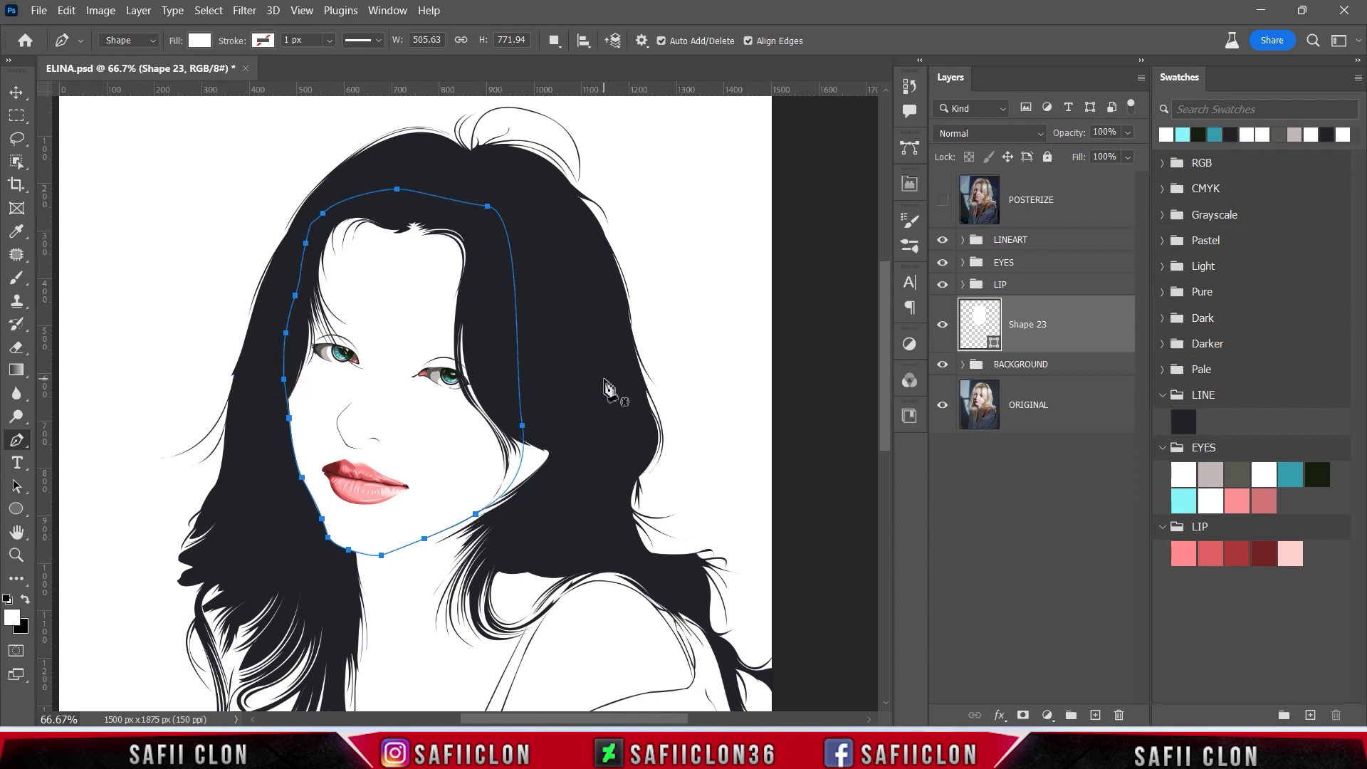
click(1358, 77)
click(1253, 320)
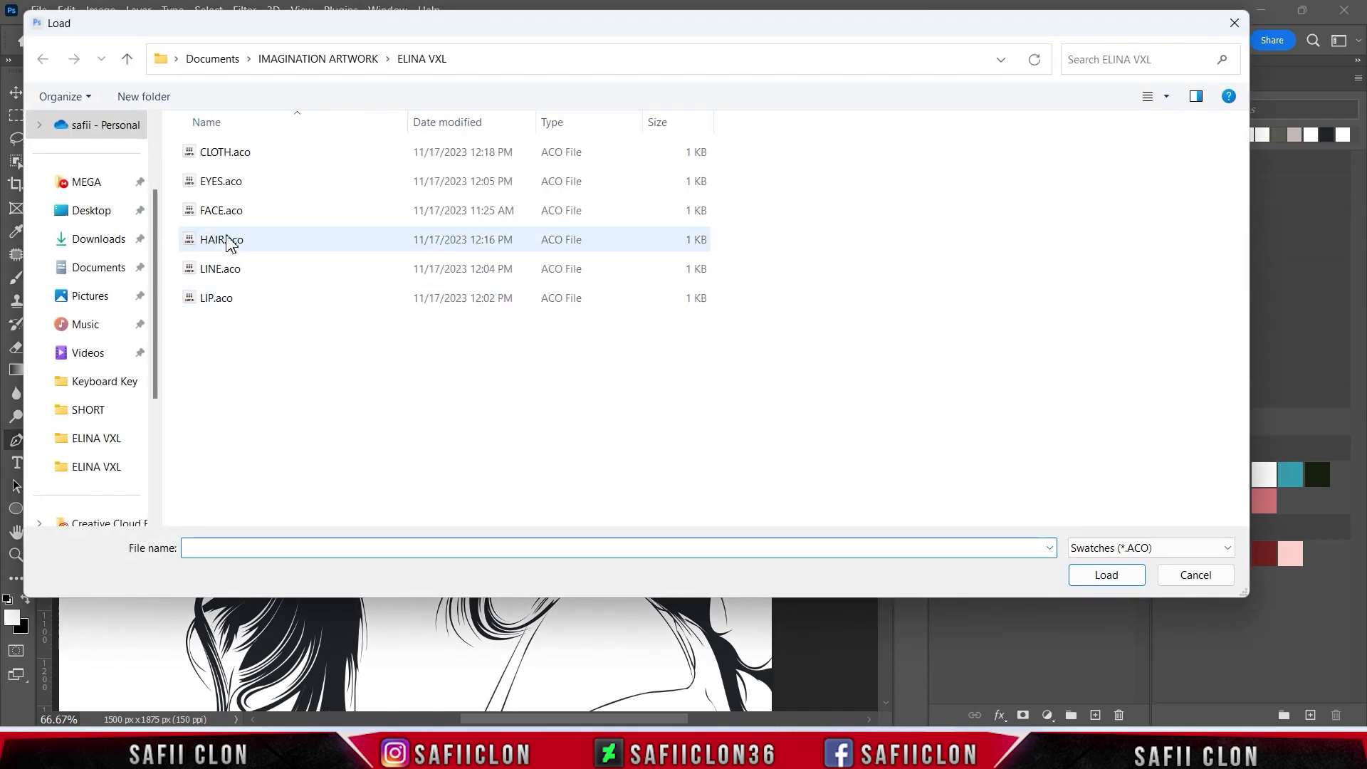
- Load FACE.aco and expand the FACE swatch group, collapsing EYES and LIP
click(228, 212)
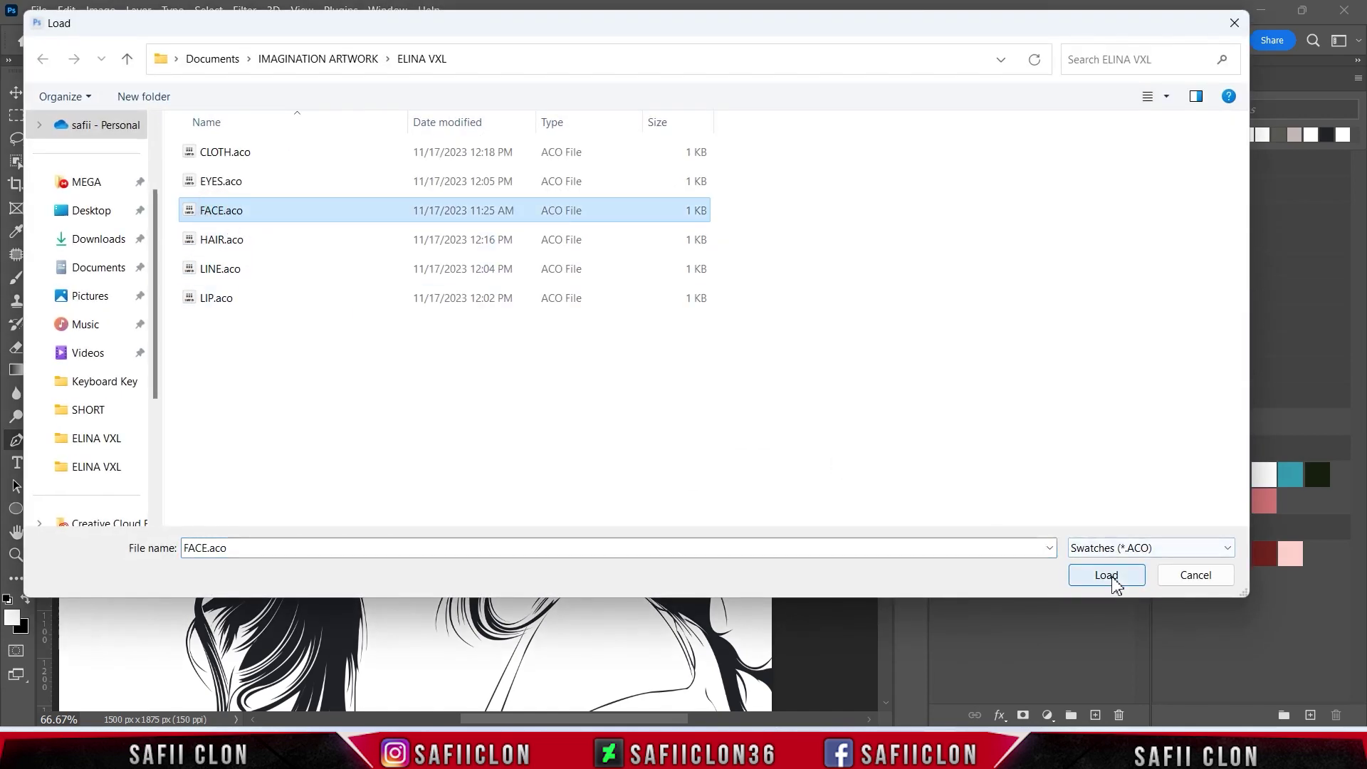
click(1109, 576)
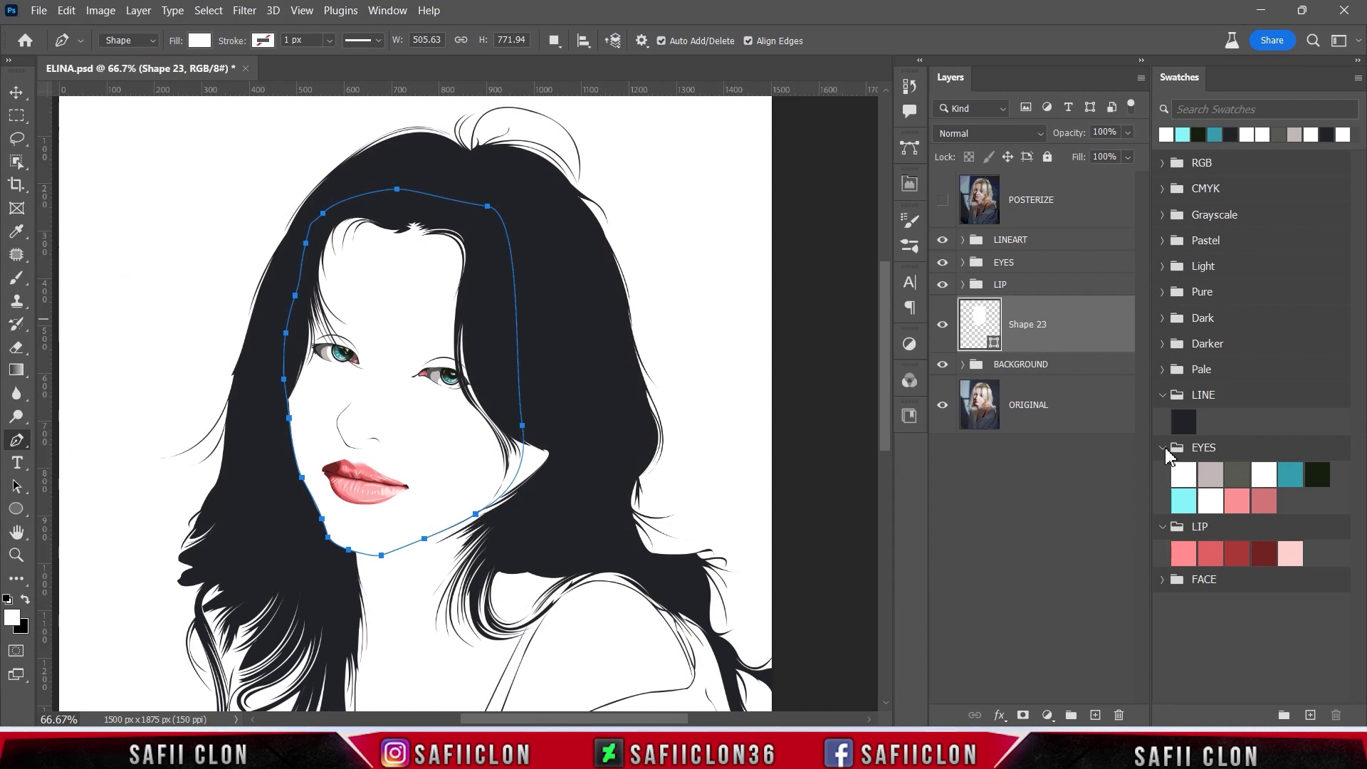
click(1163, 448)
click(1162, 471)
click(1163, 500)
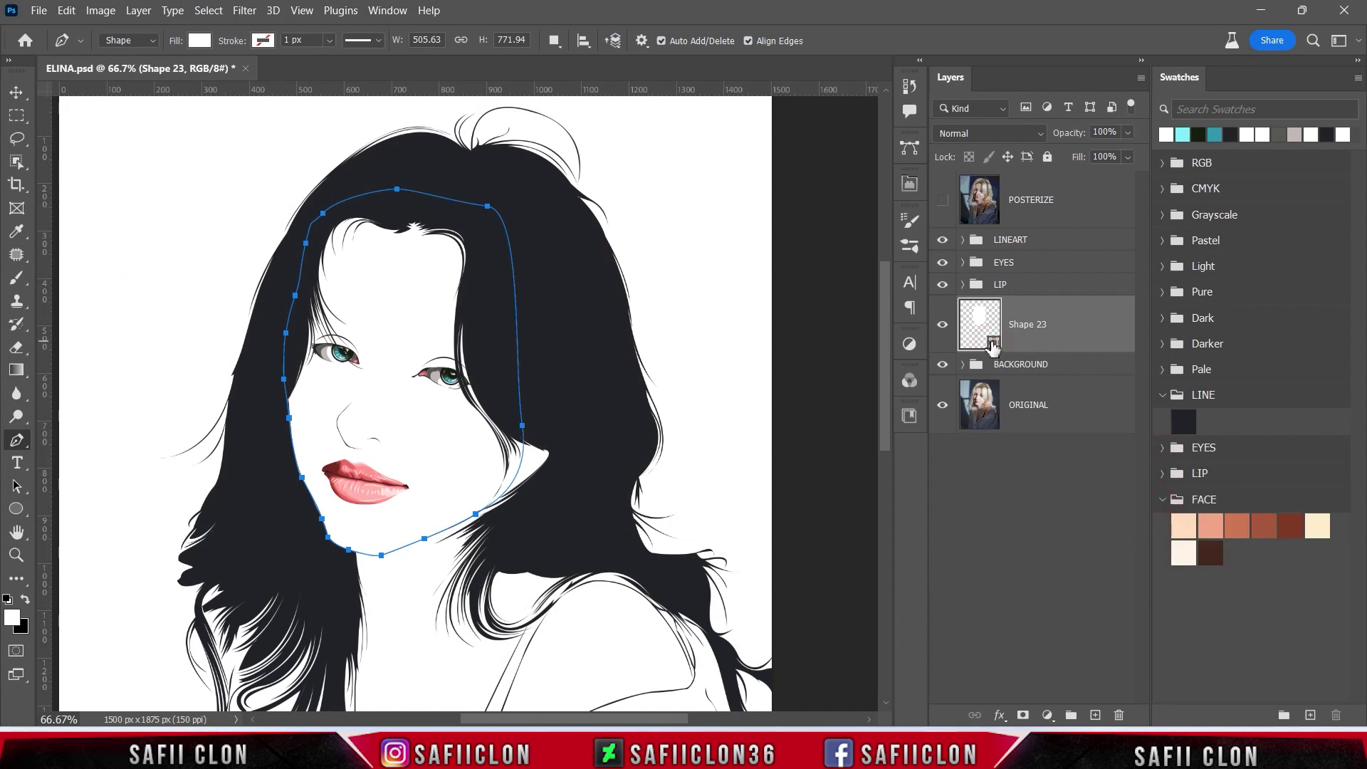
- Fill Shape 23 with peach ffdcc0 and set new shapes to go on a new layer
double_click(994, 346)
click(1183, 525)
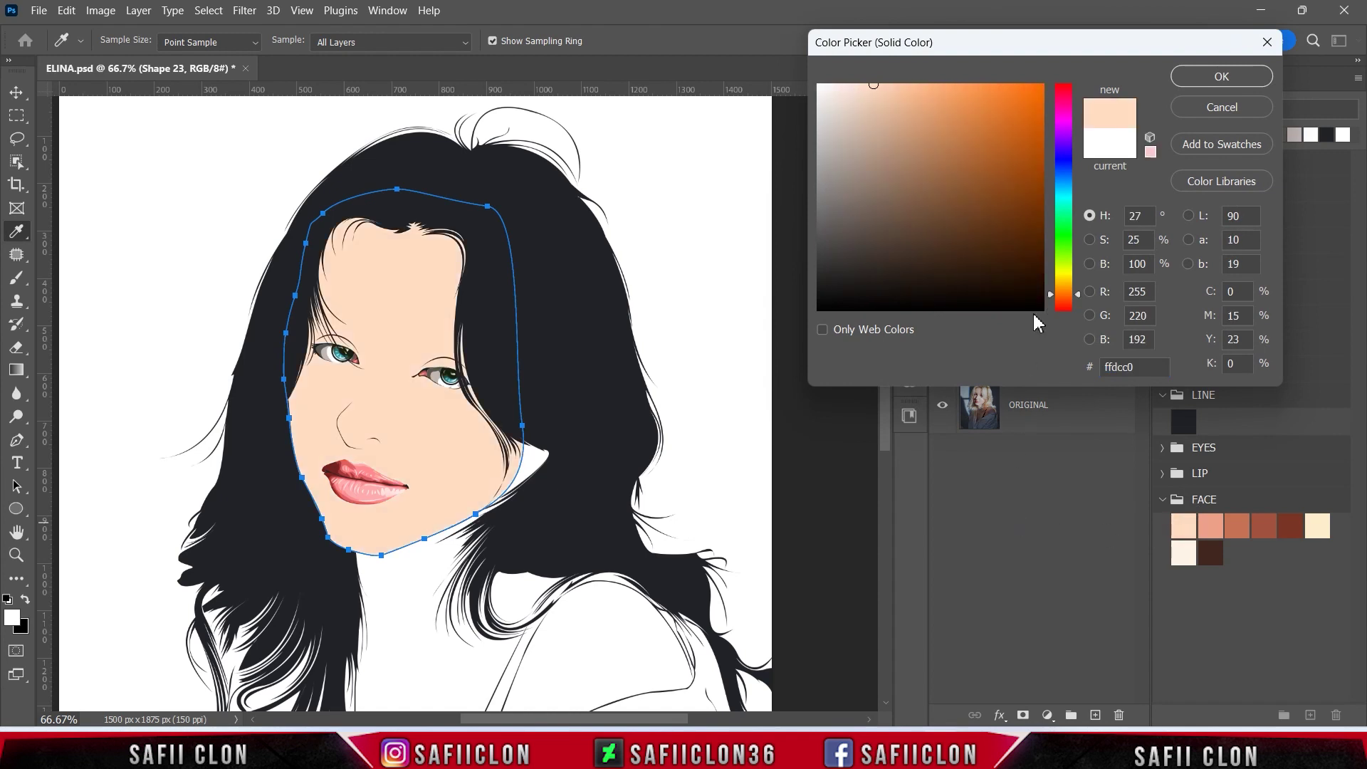
click(1193, 79)
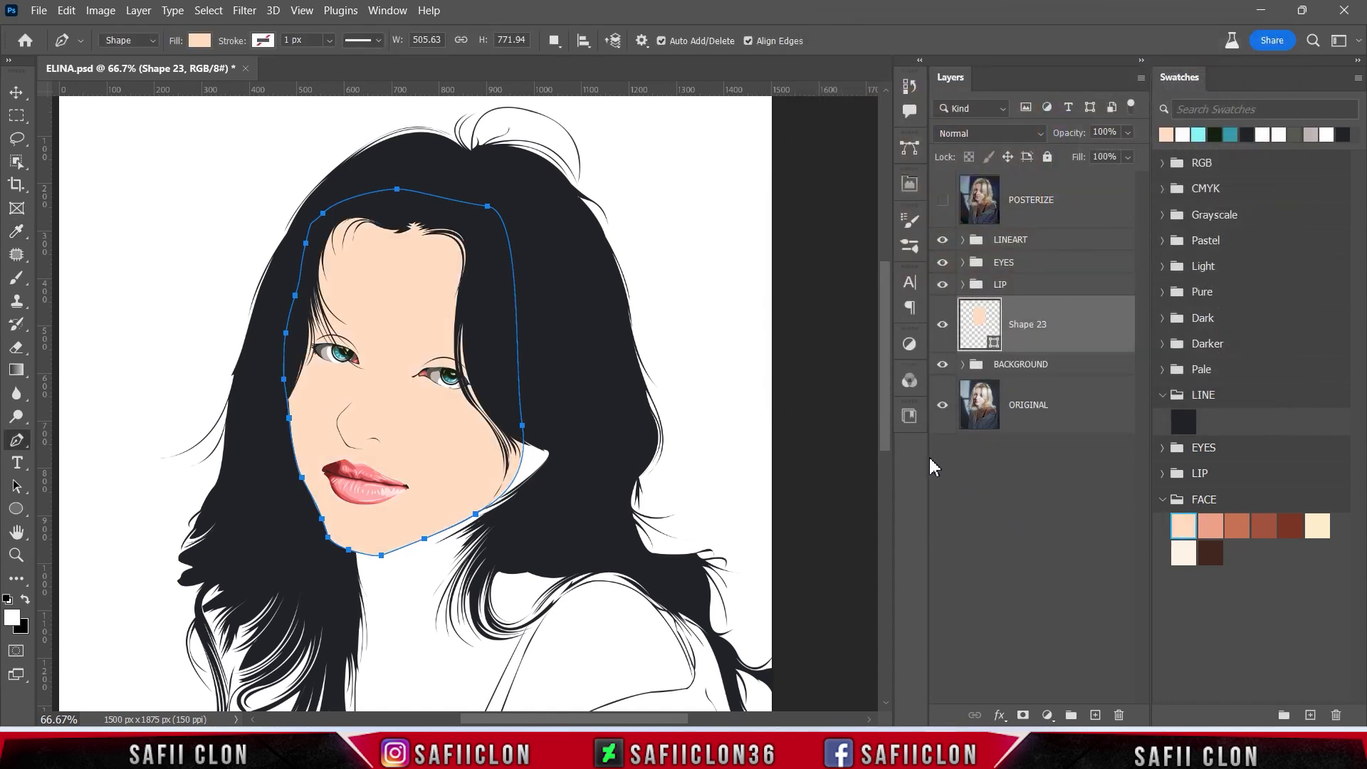
click(553, 40)
click(591, 55)
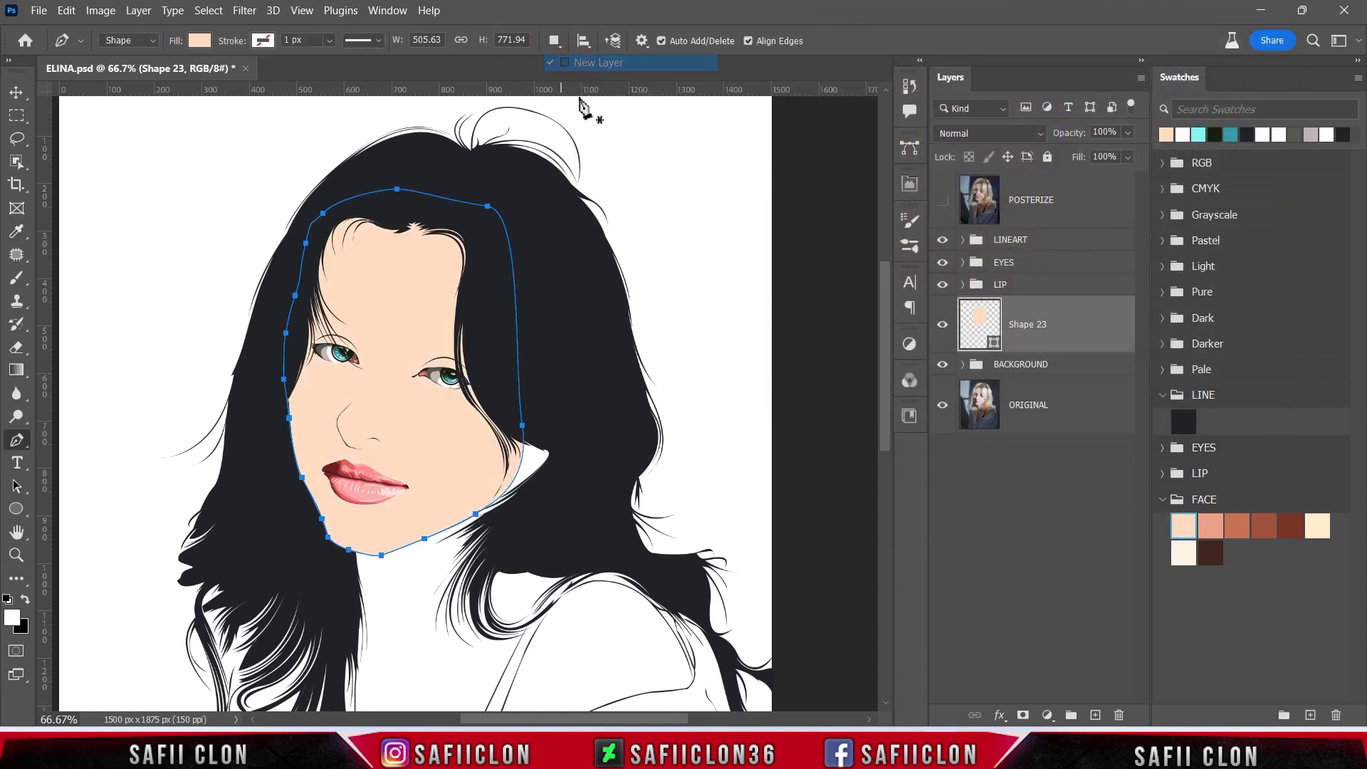
- Over the posterized photo, start the shadow shape below the lower lip toward the chin
click(943, 200)
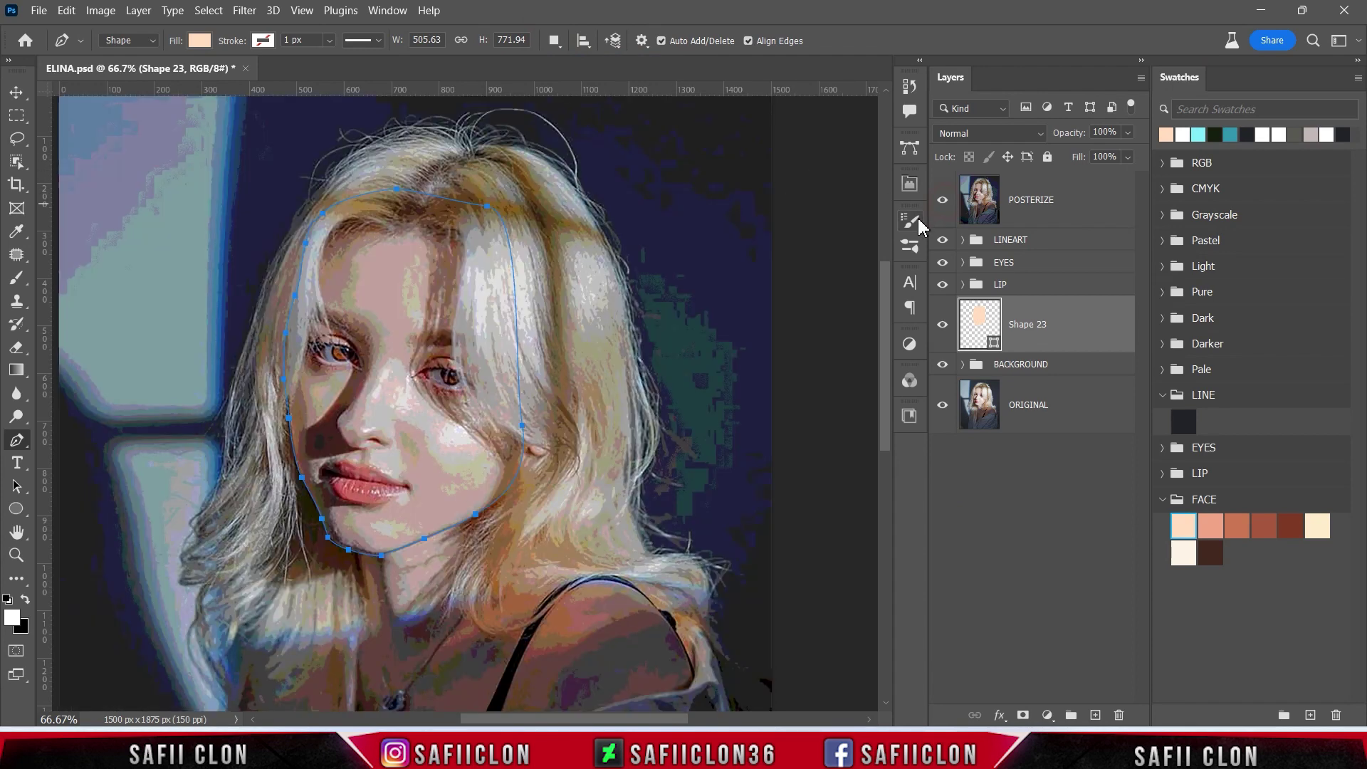
key(ctrl+plus)
scroll(539, 342, down, 3)
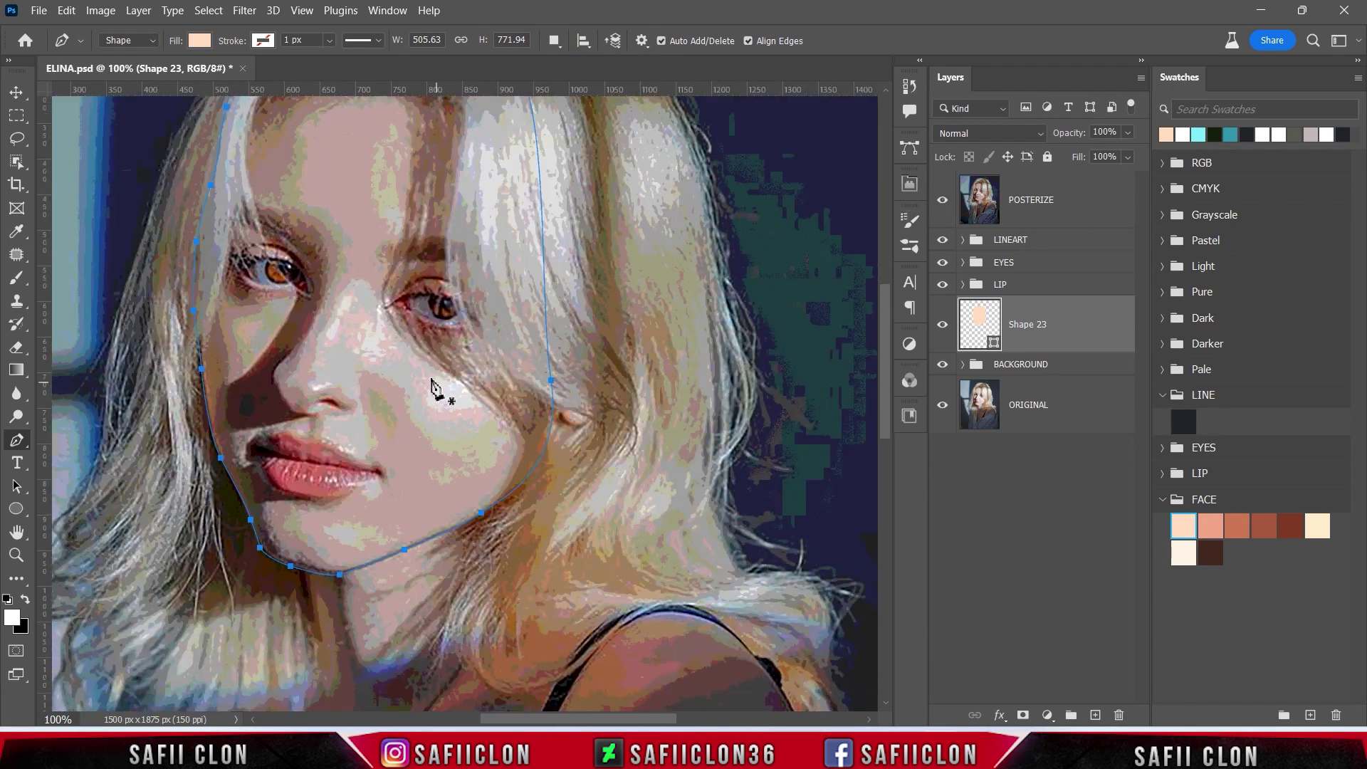
scroll(498, 563, left, 2)
scroll(520, 605, left, 2)
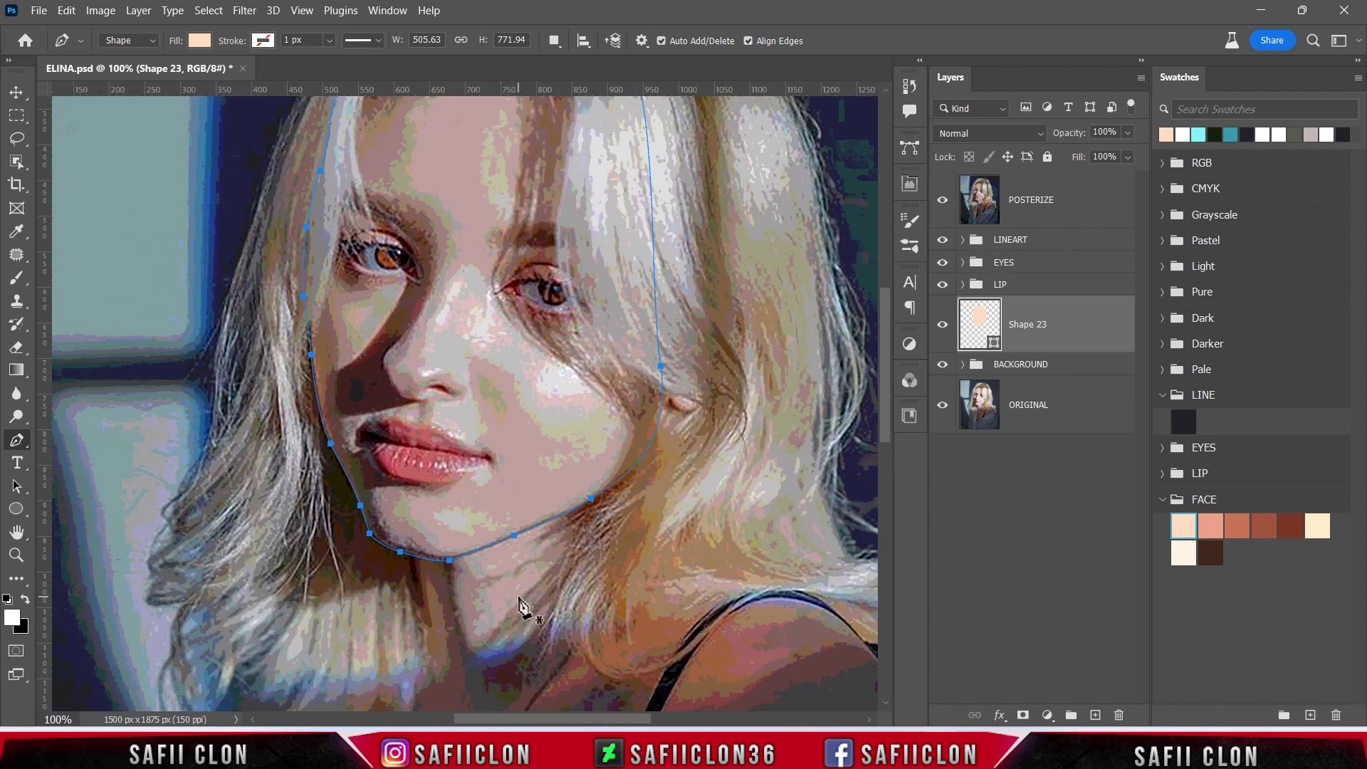
key(ctrl+plus)
scroll(356, 477, down, 3)
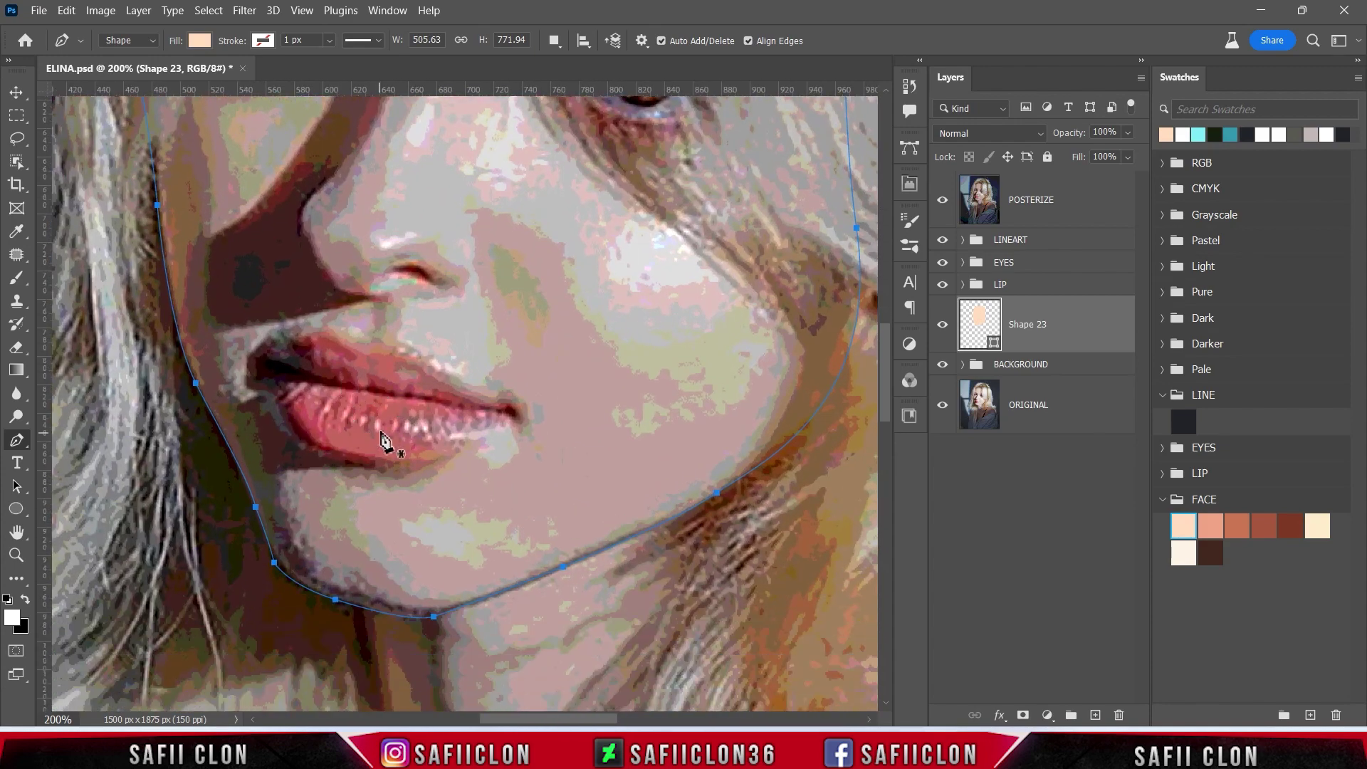
click(464, 440)
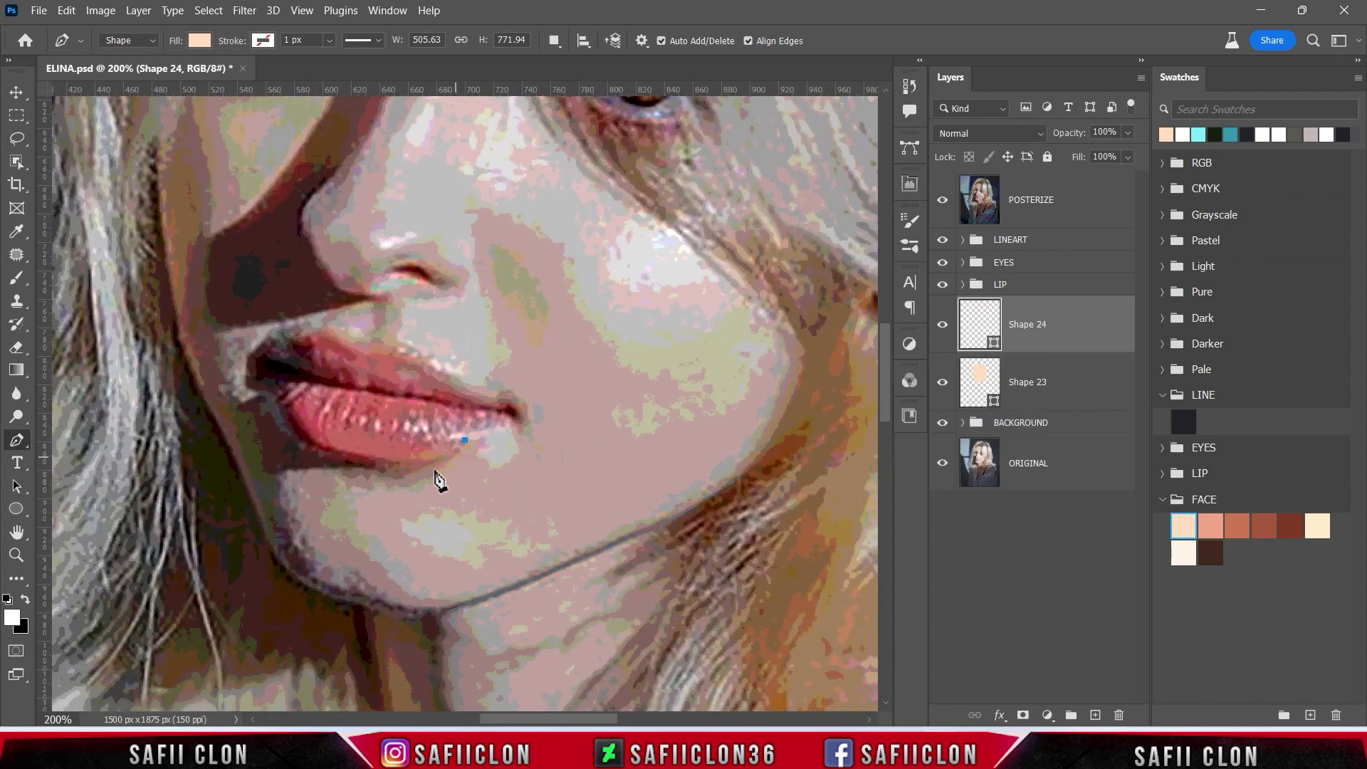
drag(288, 498, 296, 520)
- Extend the shadow outline along the chin and up the jawline
click(942, 199)
drag(664, 514, 675, 511)
drag(783, 389, 799, 326)
scroll(798, 484, up, 3)
click(942, 199)
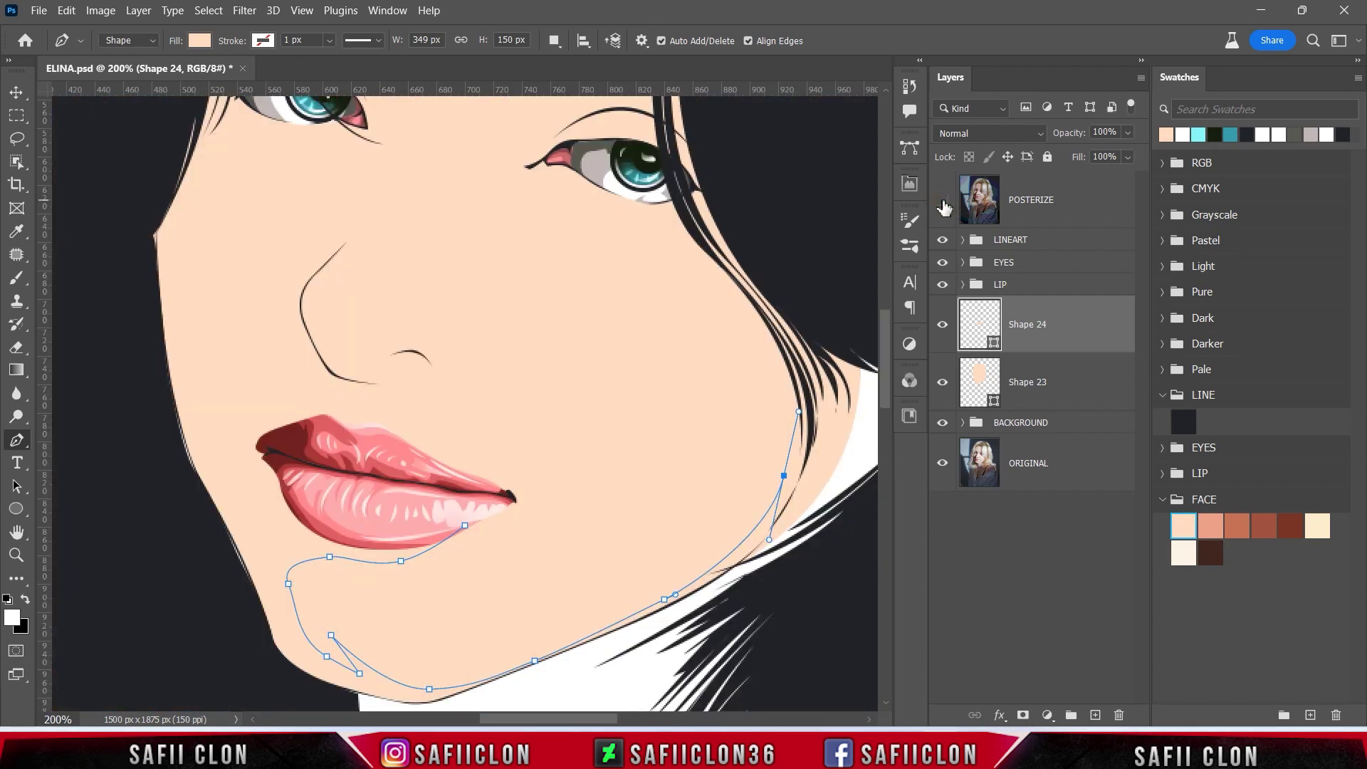
mouse_move(761, 372)
mouse_down()
mouse_move(700, 326)
mouse_move(754, 391)
mouse_up()
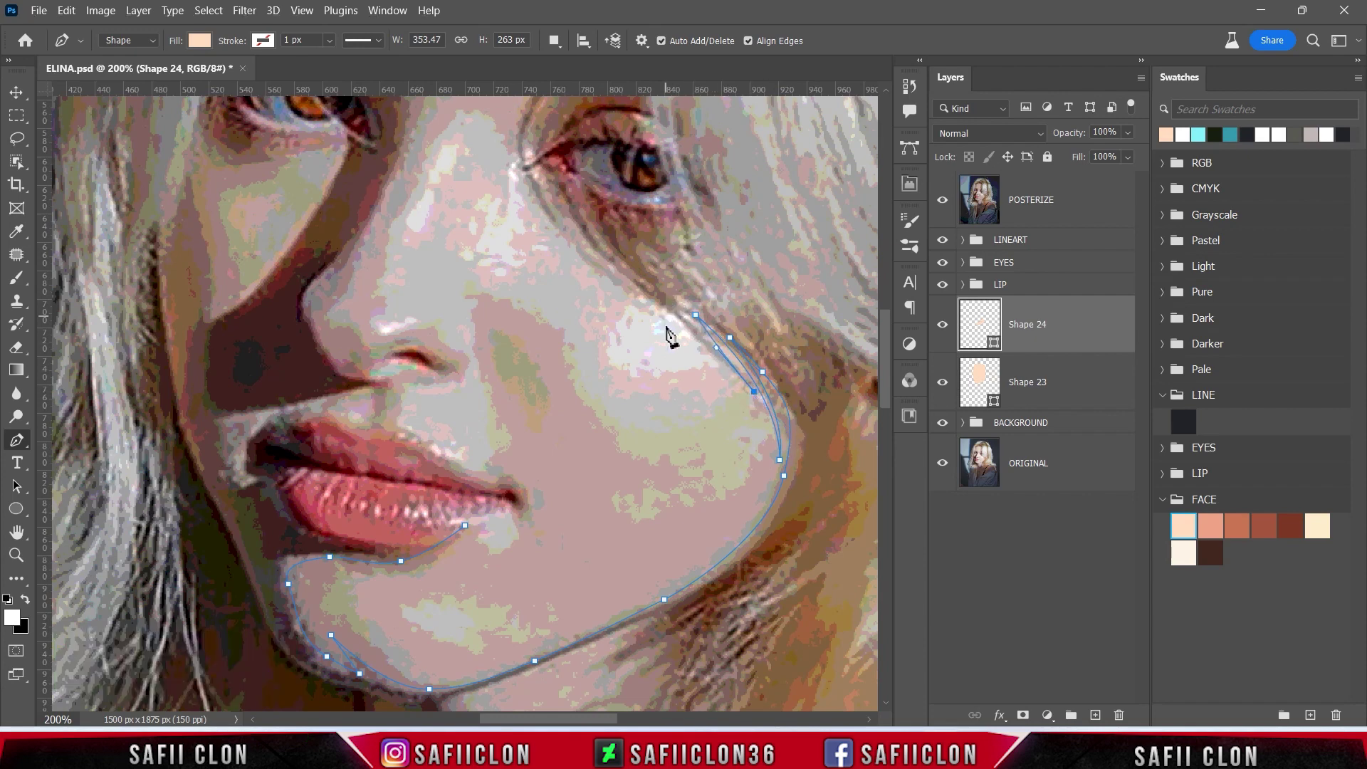
scroll(669, 335, up, 5)
- Trace the shadow outline along the cheek to the inner eye corner and brow
drag(657, 534, 675, 543)
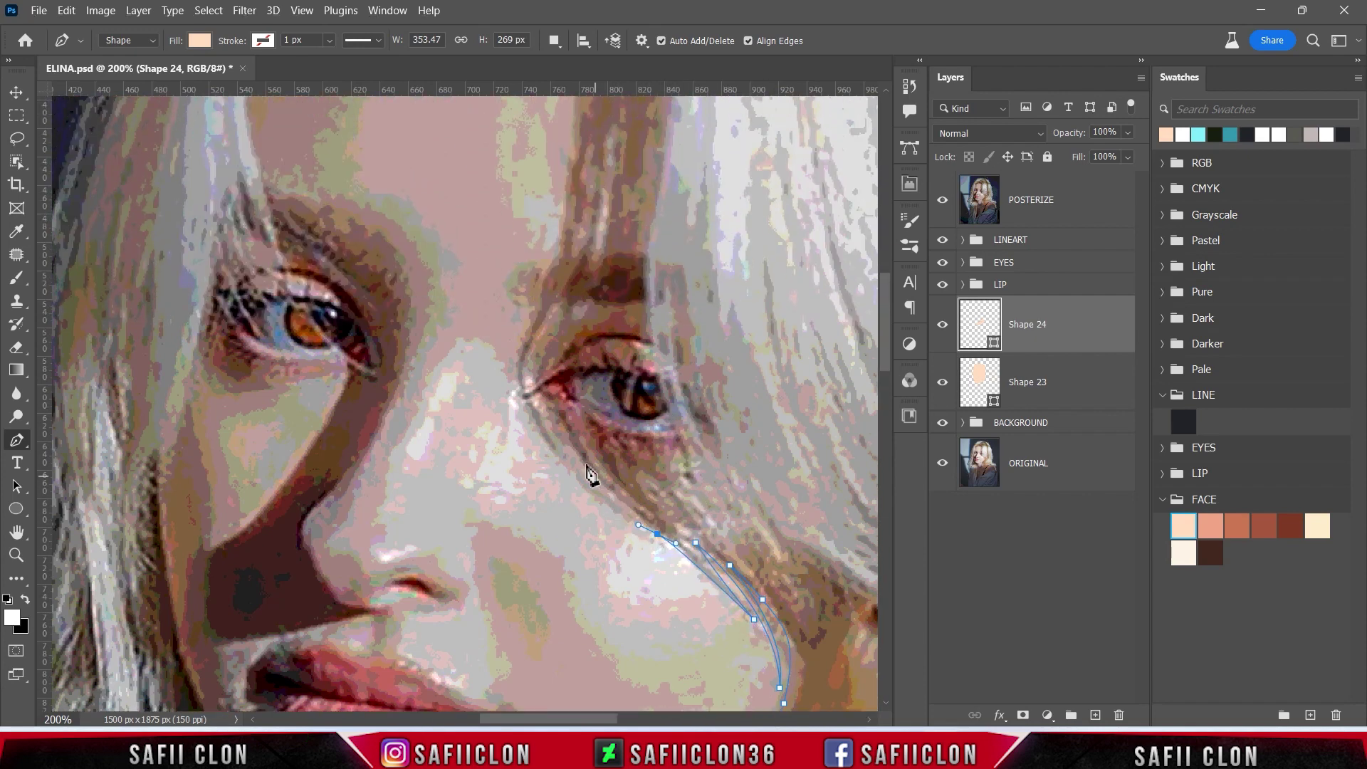
drag(535, 371, 539, 293)
drag(535, 451, 542, 423)
click(644, 532)
drag(517, 347, 525, 239)
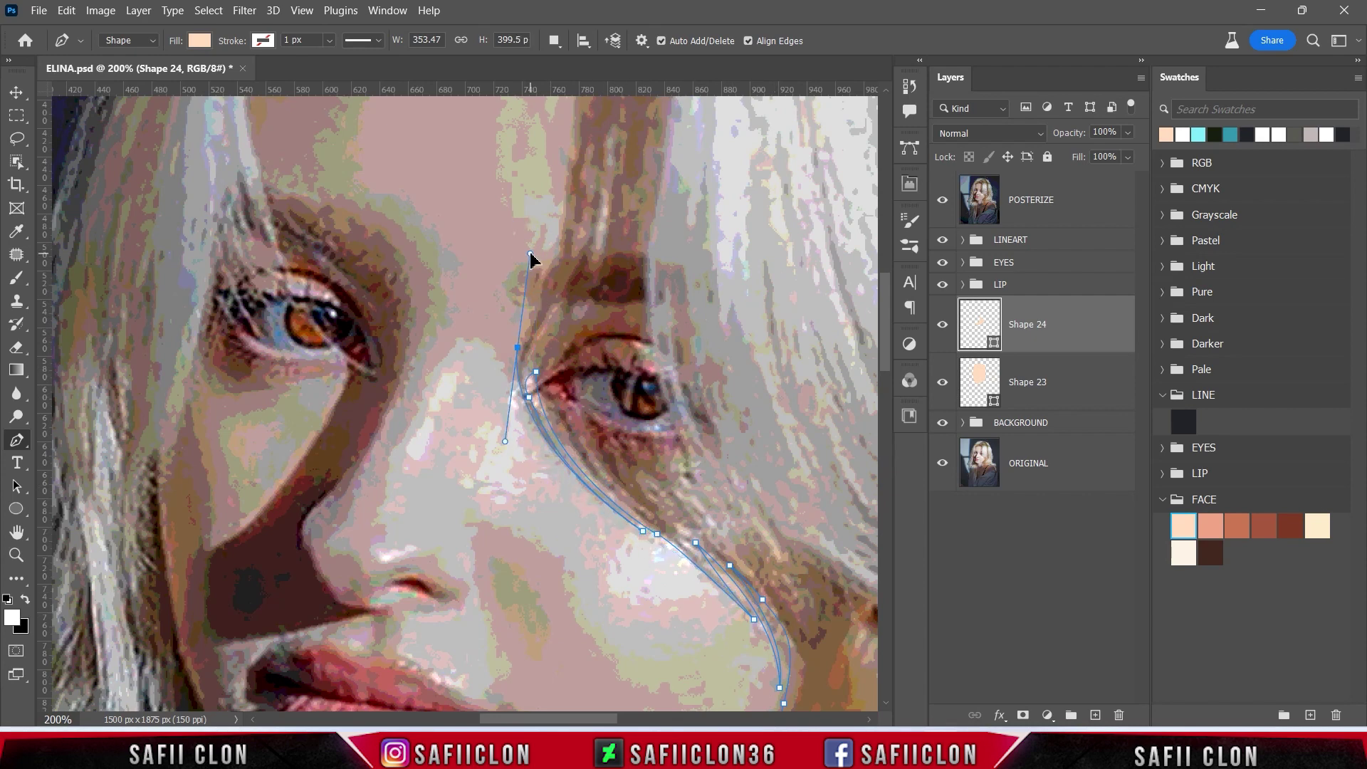
scroll(558, 388, up, 2)
drag(543, 384, 543, 360)
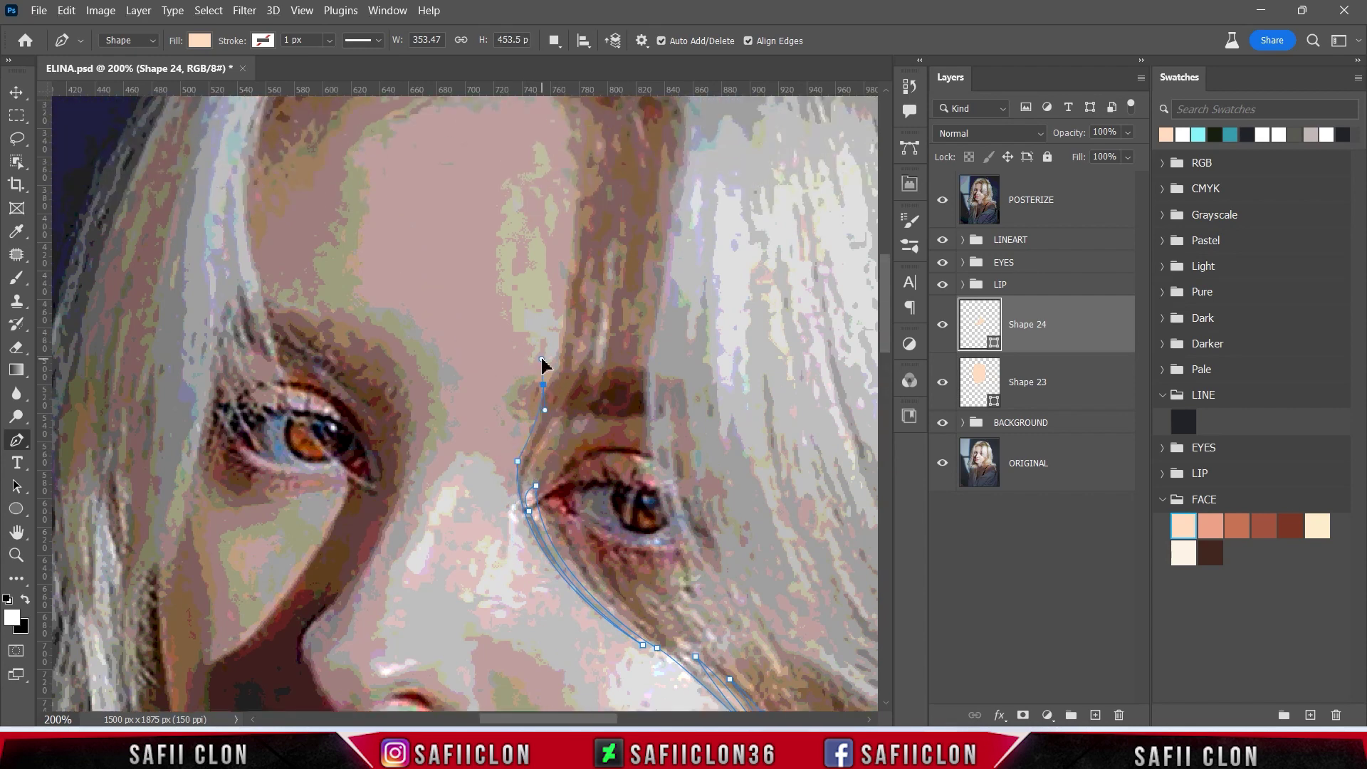
- Trace the outline across the forehead, with a corner point, and down its left edge
scroll(588, 421, up, 2)
mouse_move(573, 292)
mouse_down()
mouse_move(556, 244)
mouse_move(516, 215)
mouse_up()
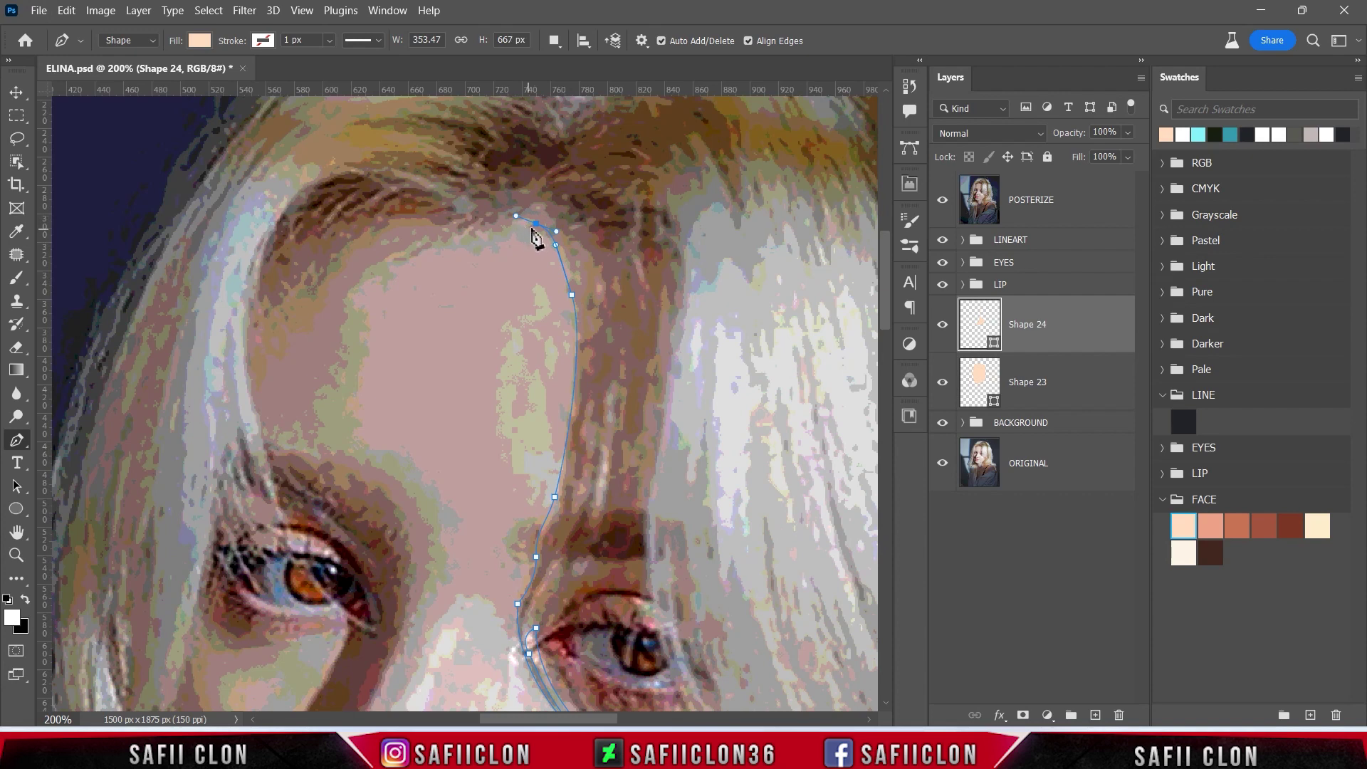
click(507, 223)
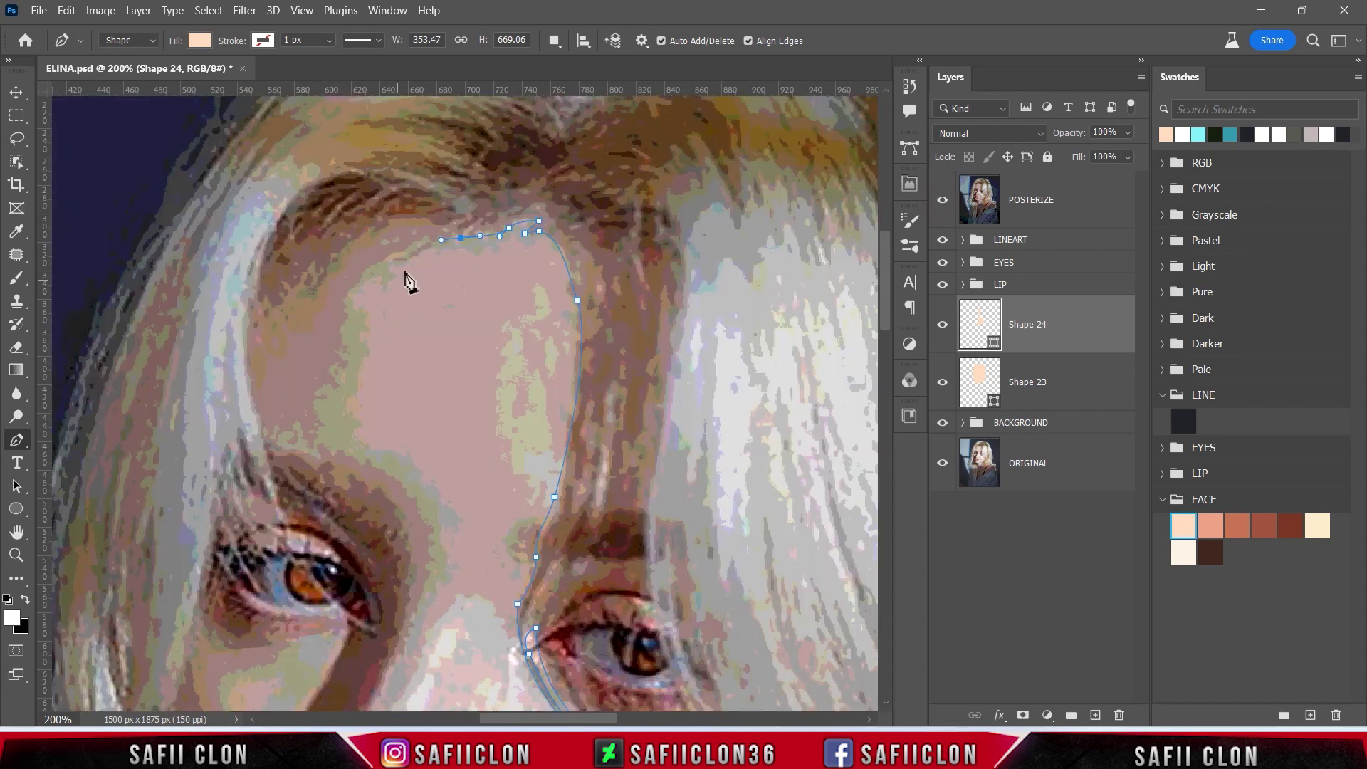
click(474, 229)
drag(405, 247, 398, 255)
mouse_move(310, 411)
mouse_down()
mouse_move(291, 428)
mouse_move(314, 431)
mouse_move(251, 407)
mouse_up()
- Trace the outline beside the nose and around the nostril
scroll(335, 466, down, 1)
scroll(357, 457, down, 1)
scroll(428, 335, down, 2)
mouse_move(403, 345)
mouse_down()
mouse_move(422, 368)
mouse_move(341, 498)
mouse_up()
scroll(397, 399, down, 2)
drag(323, 426, 319, 433)
scroll(342, 434, down, 1)
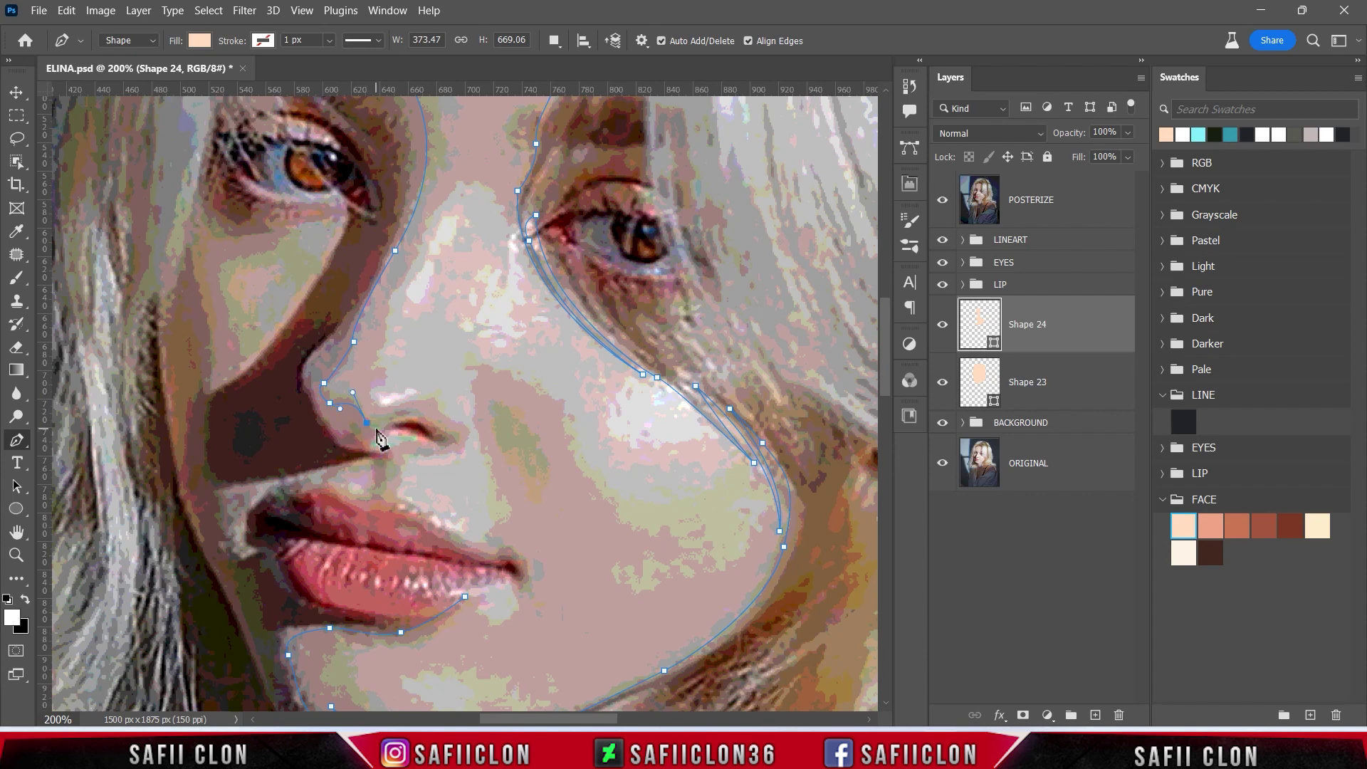
drag(387, 425, 412, 406)
drag(385, 435, 372, 449)
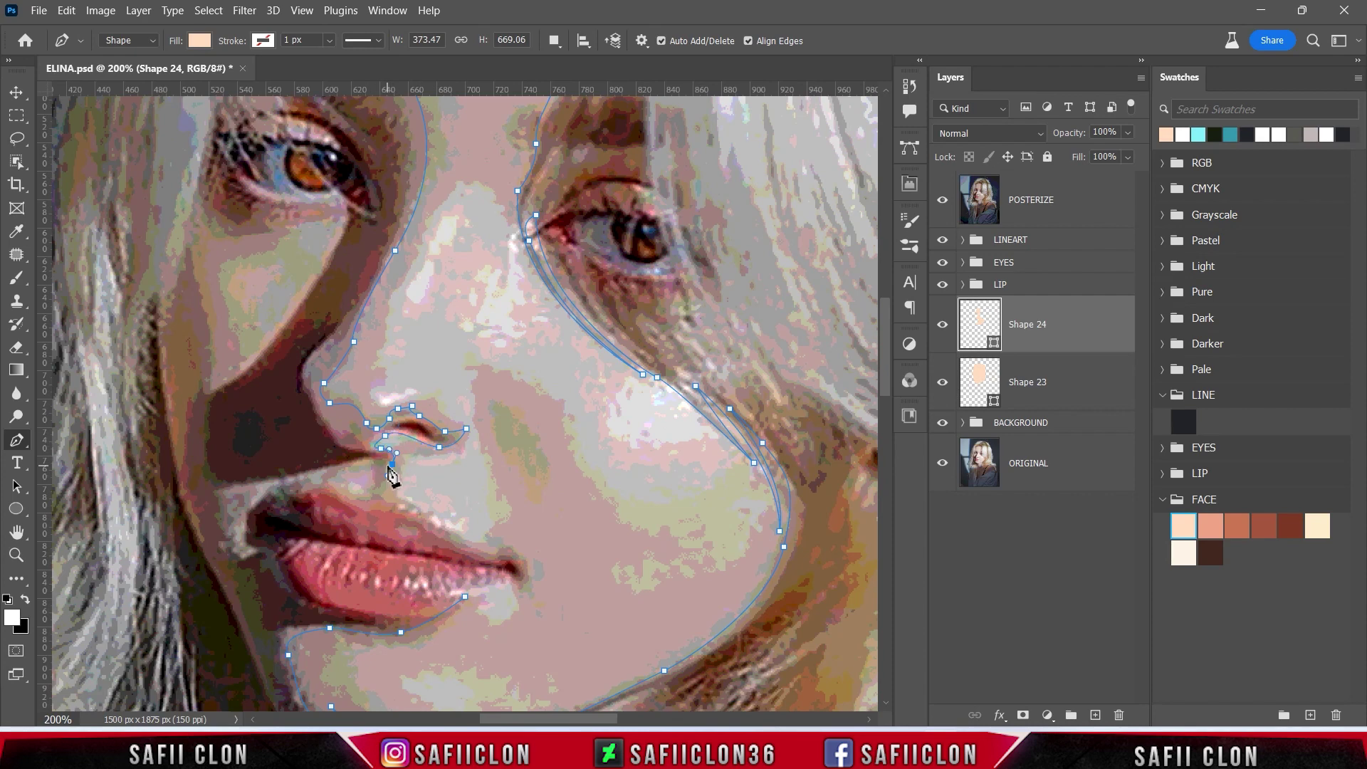
click(373, 491)
- Trace the outline along the lip line, lower lip and past the lip corner
scroll(292, 491, down, 1)
drag(262, 468, 249, 477)
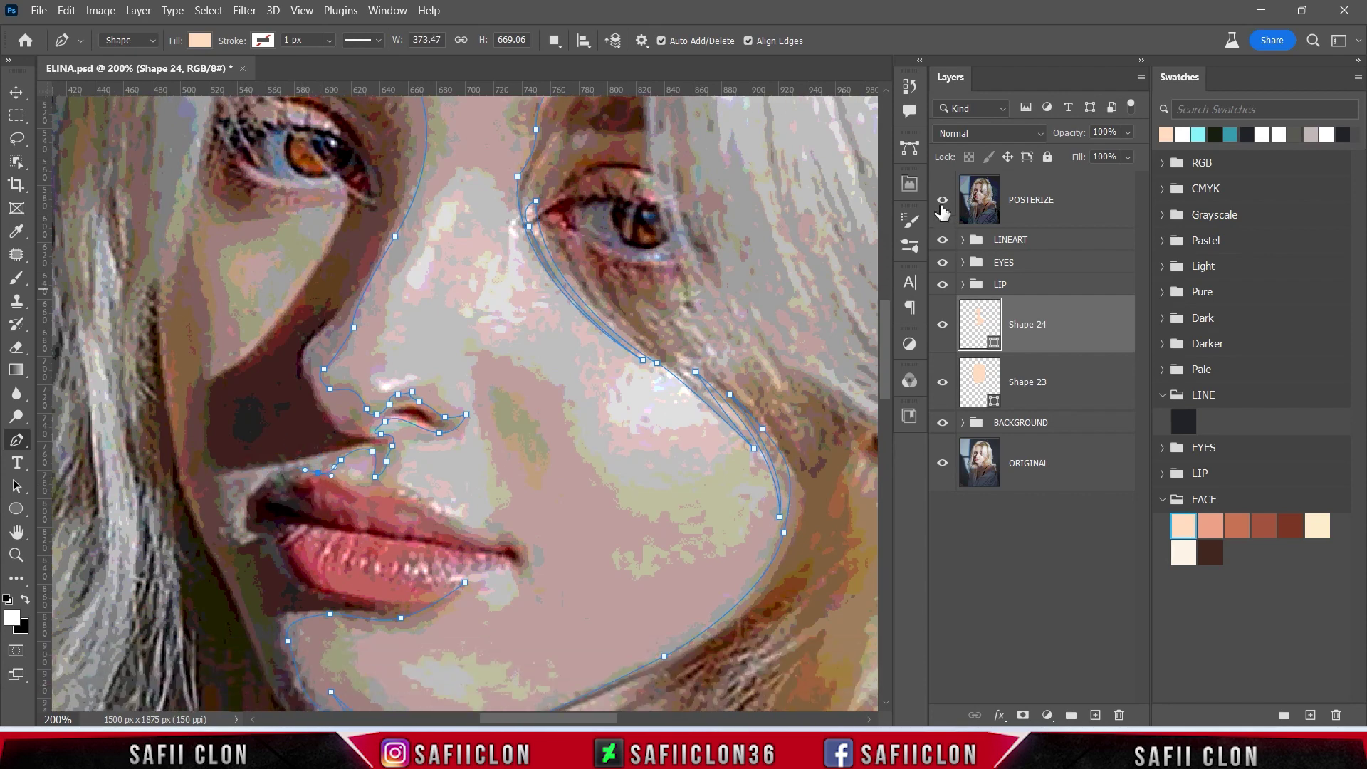
click(942, 200)
click(291, 493)
click(361, 518)
click(426, 546)
click(472, 554)
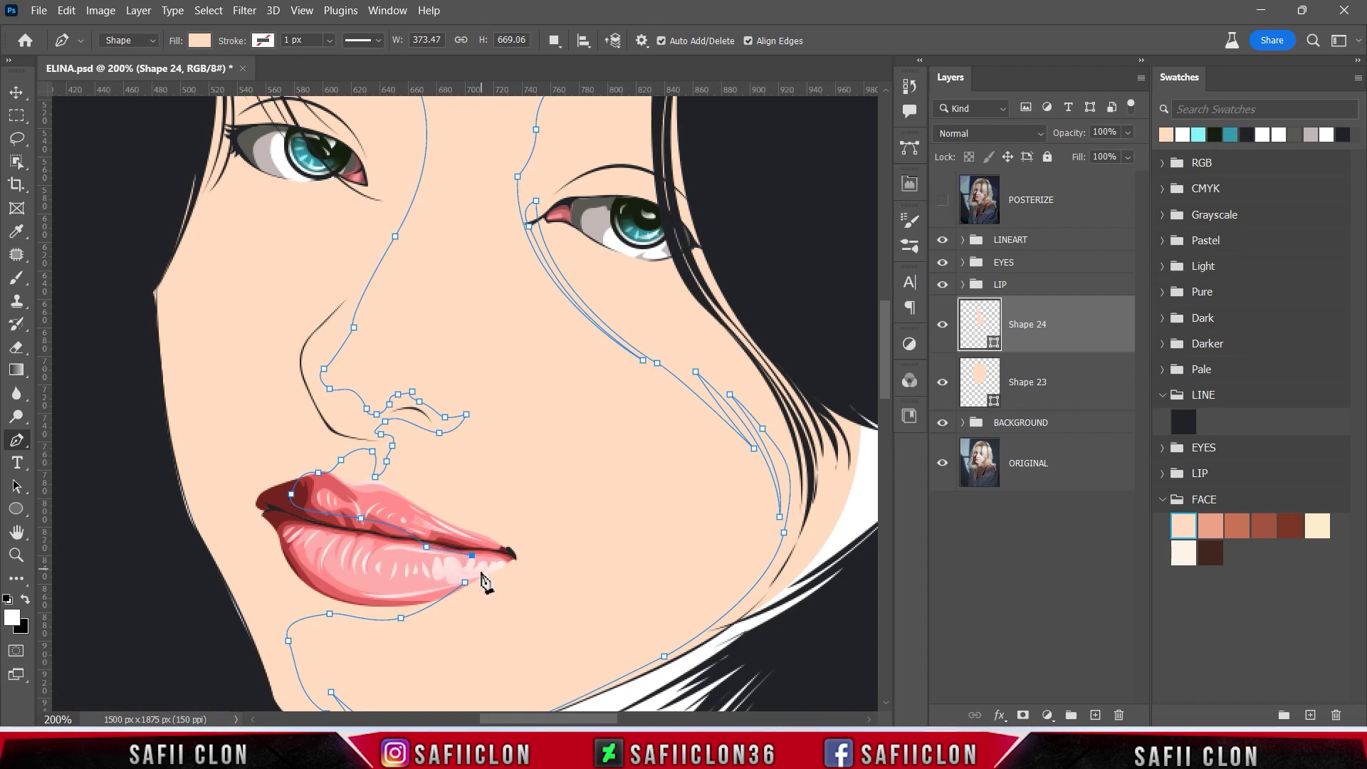
drag(407, 571, 458, 573)
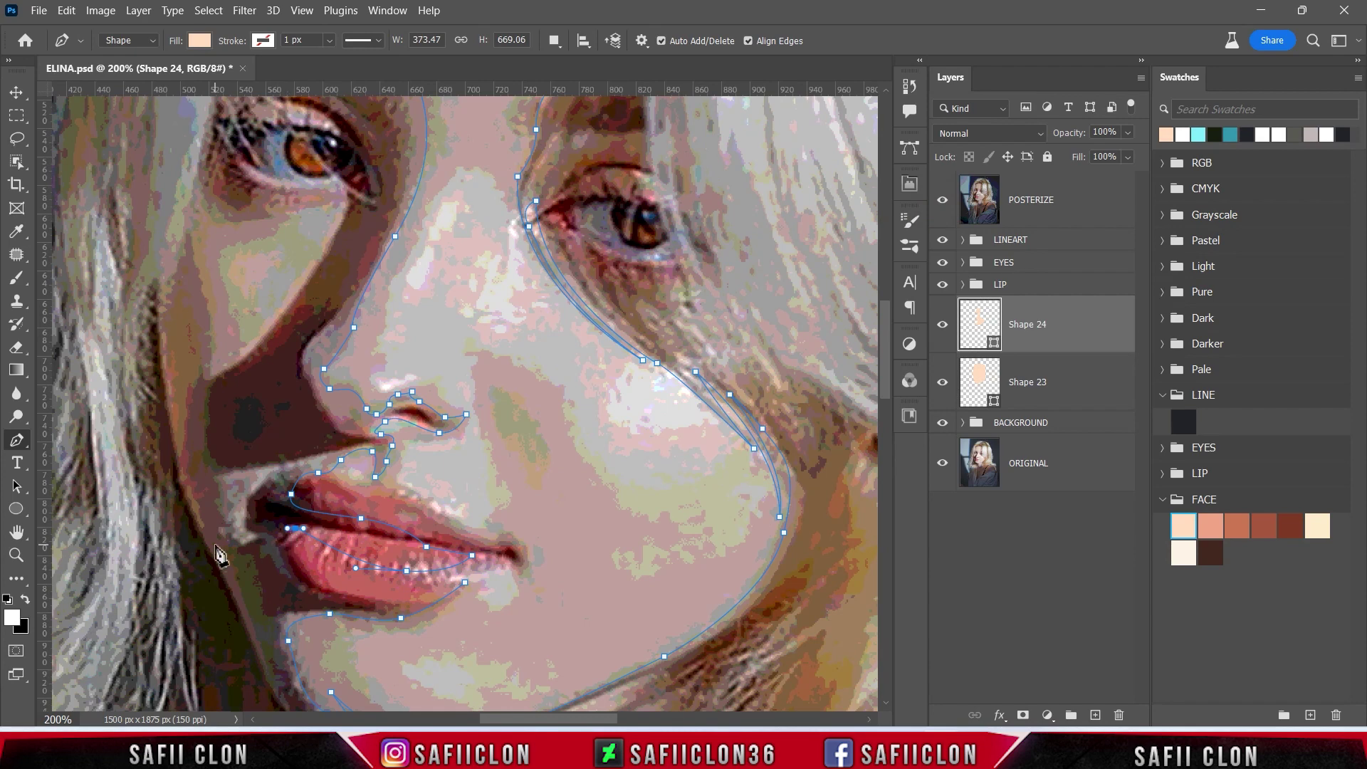
drag(177, 529, 146, 474)
- Zoom out and wrap the outline around the hair and down around the neck
key(ctrl+minus)
key(ctrl+minus)
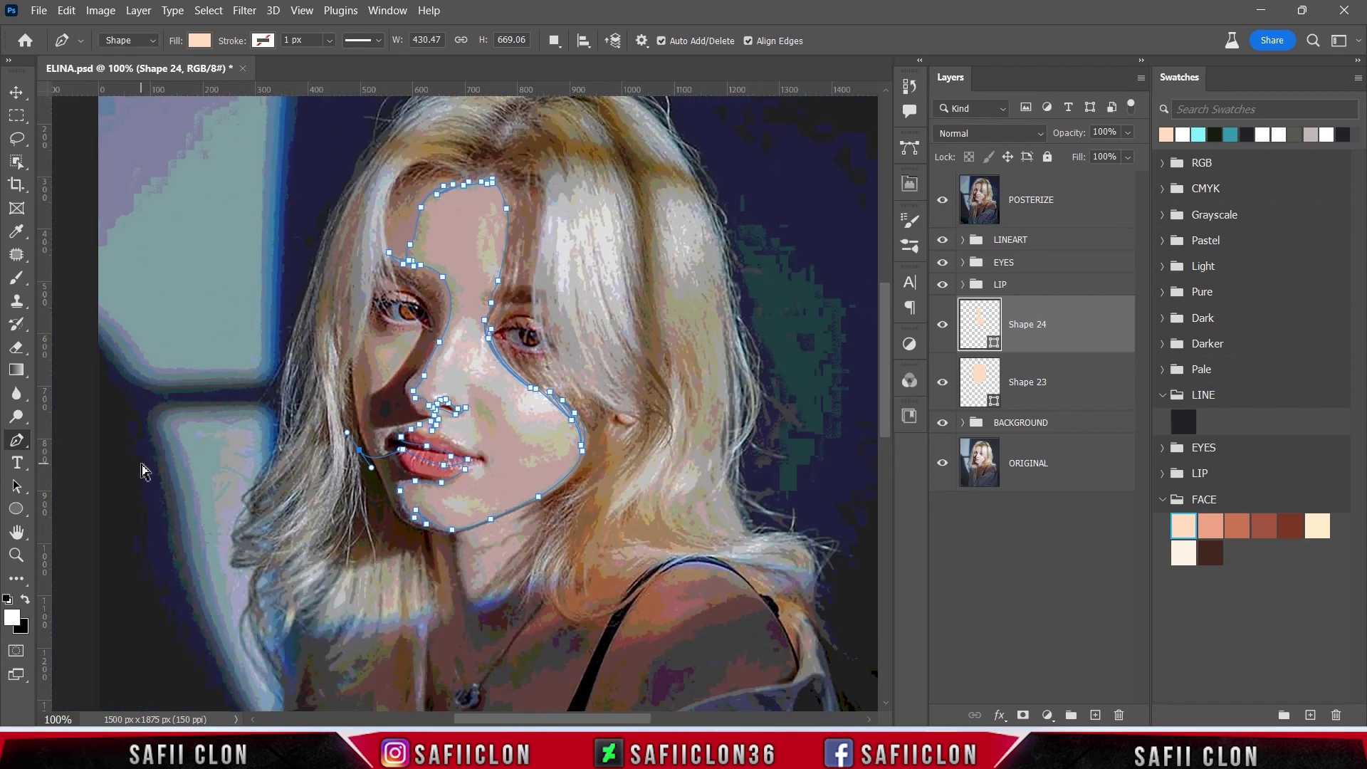
drag(297, 266, 320, 183)
drag(384, 140, 510, 107)
click(658, 119)
drag(717, 279, 731, 410)
click(699, 510)
click(552, 598)
click(427, 596)
click(356, 533)
click(340, 483)
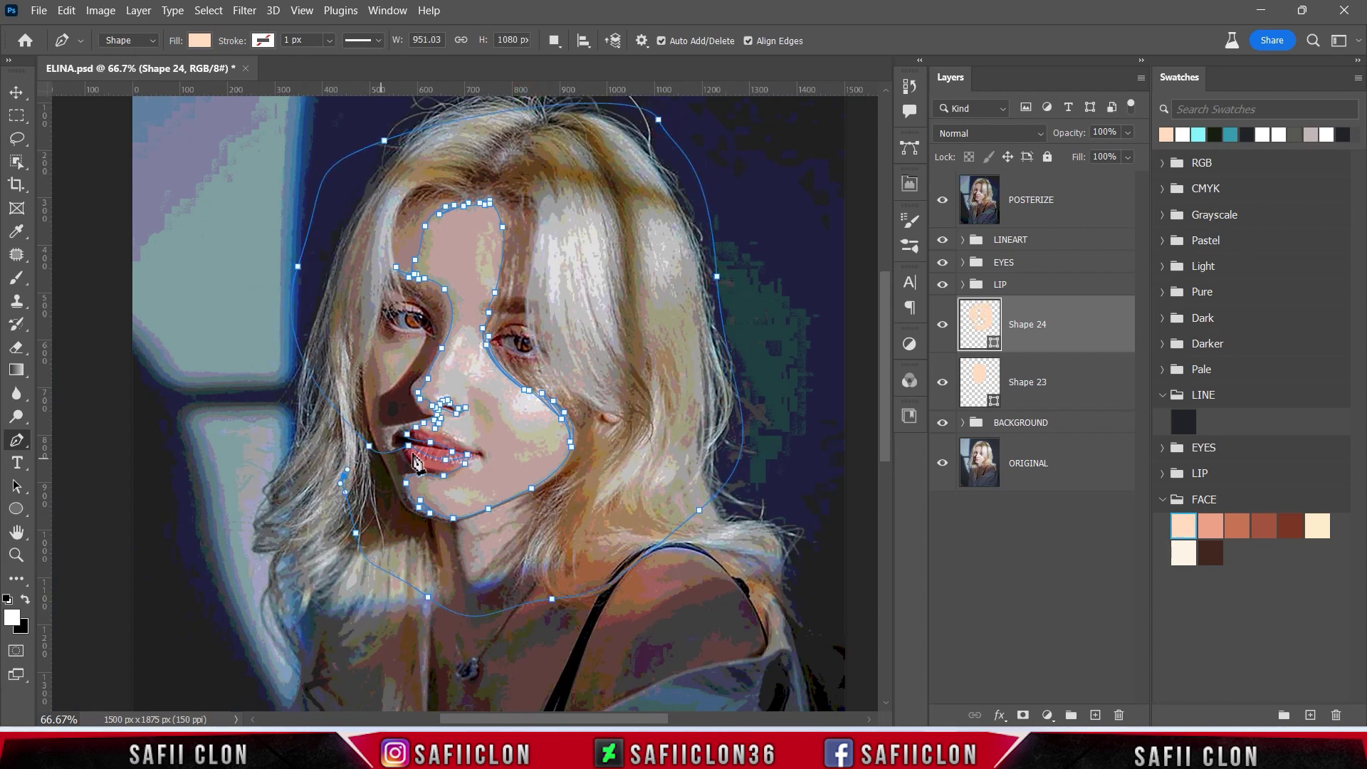
- Add a final curved point near the lips and close the shadow outline
click(945, 207)
drag(415, 460, 430, 464)
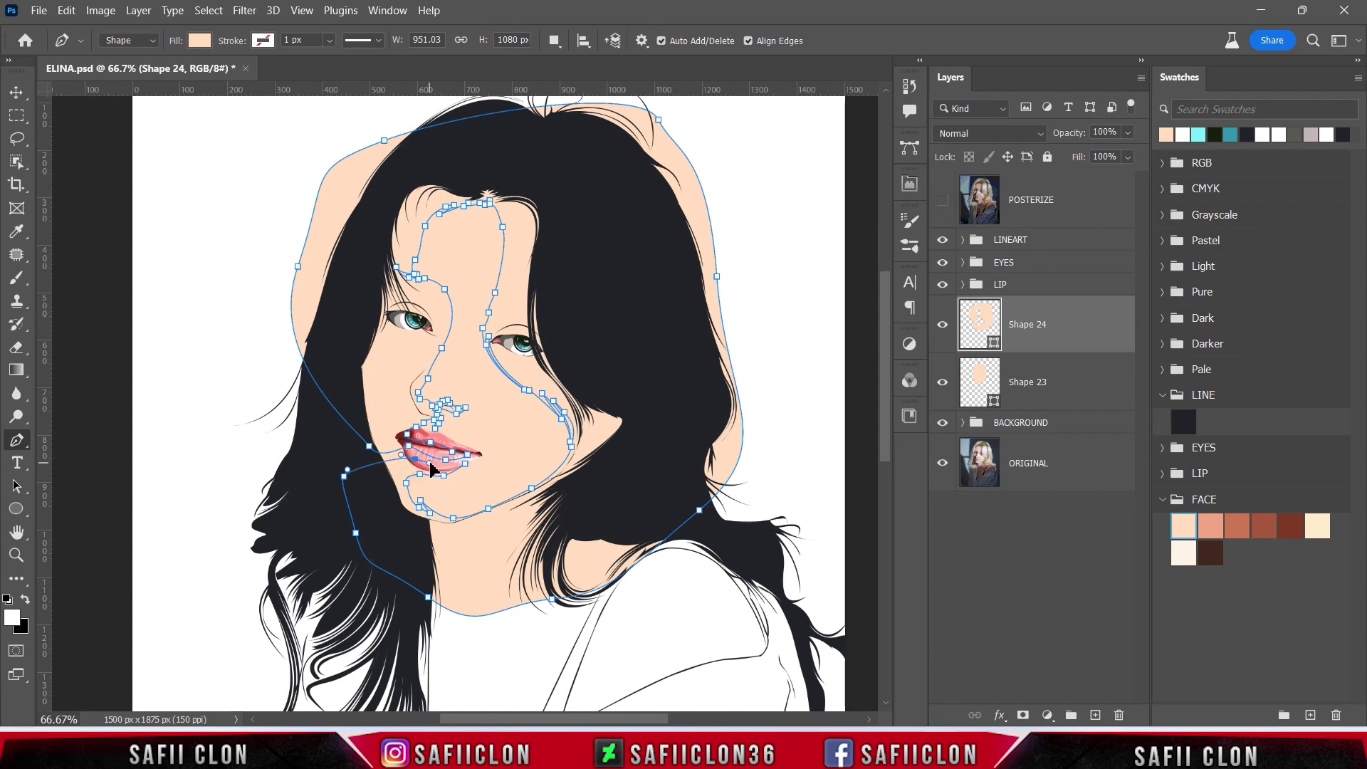
click(464, 463)
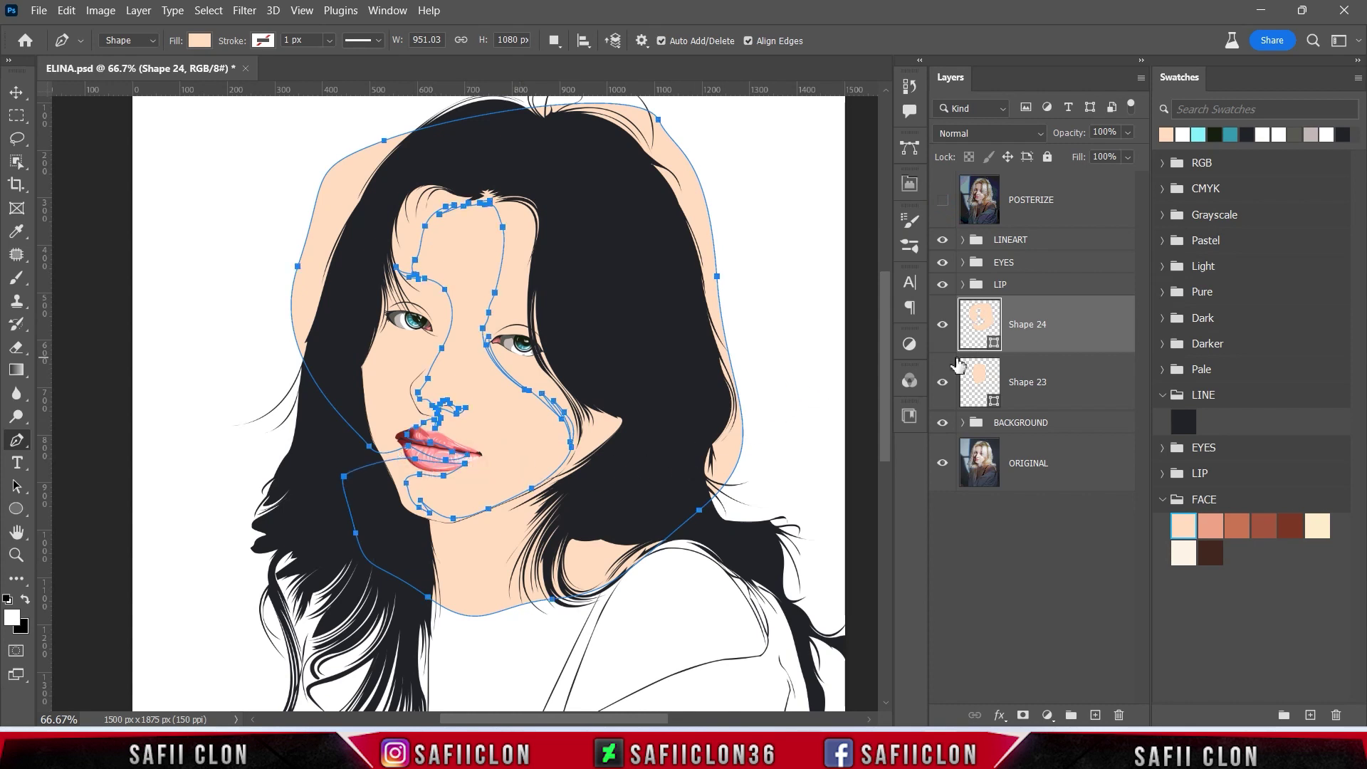
- Fill Shape 24 with darker eca188, clip it to Shape 23, and set Combine Shapes
double_click(994, 347)
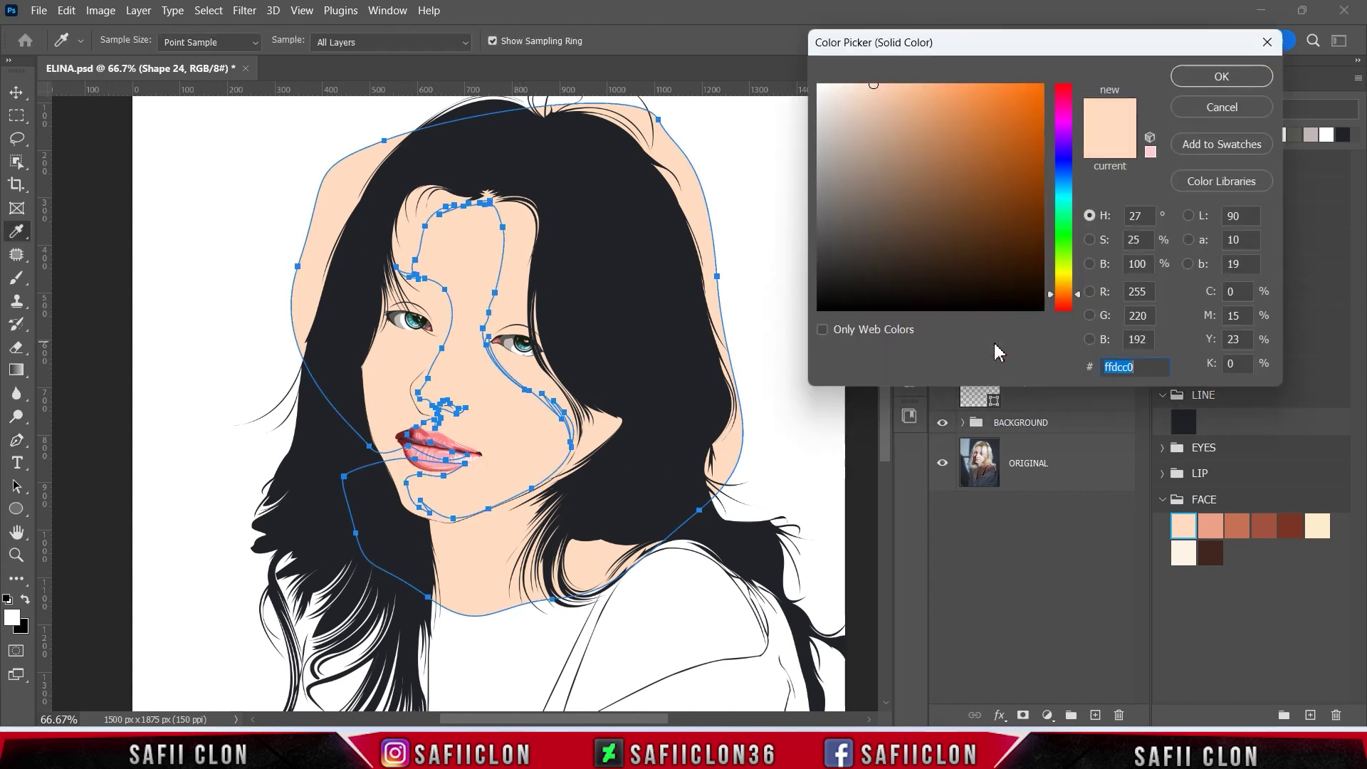
click(1216, 518)
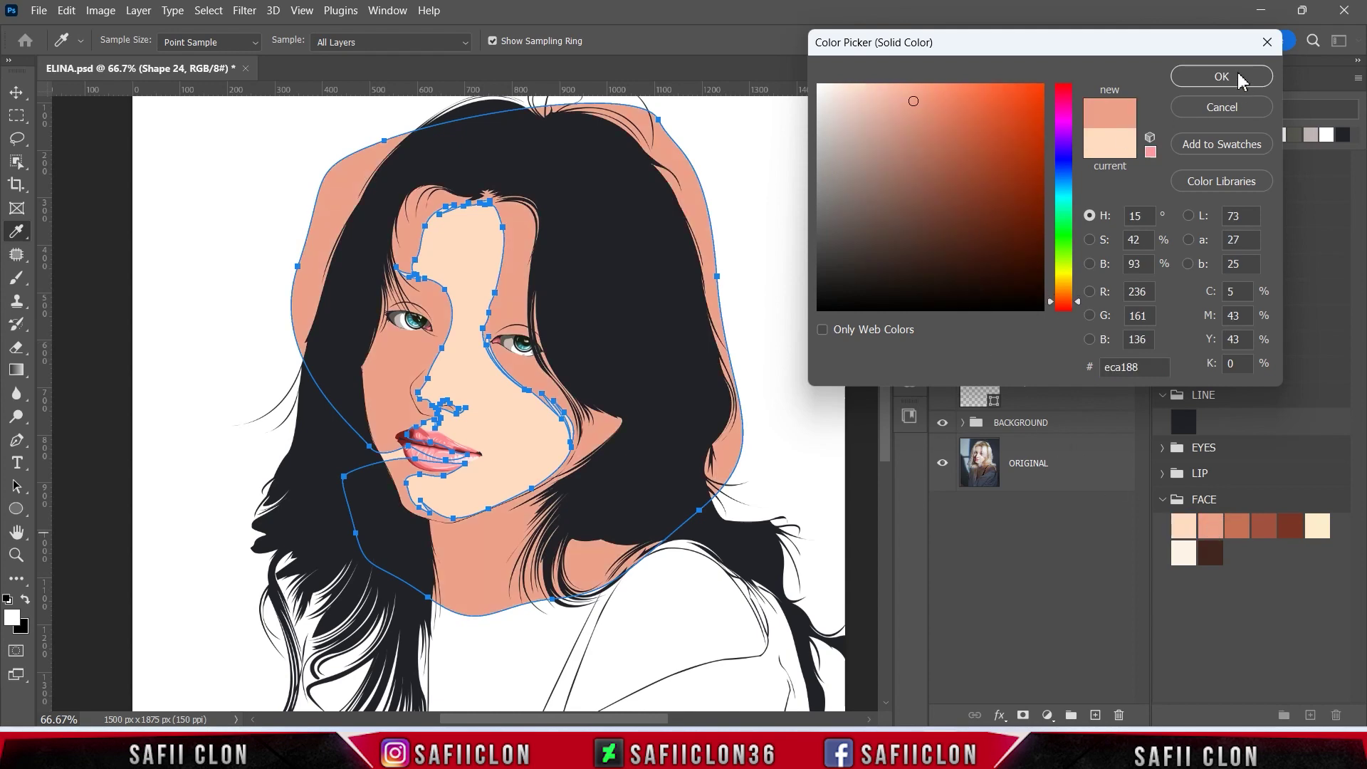
click(1239, 80)
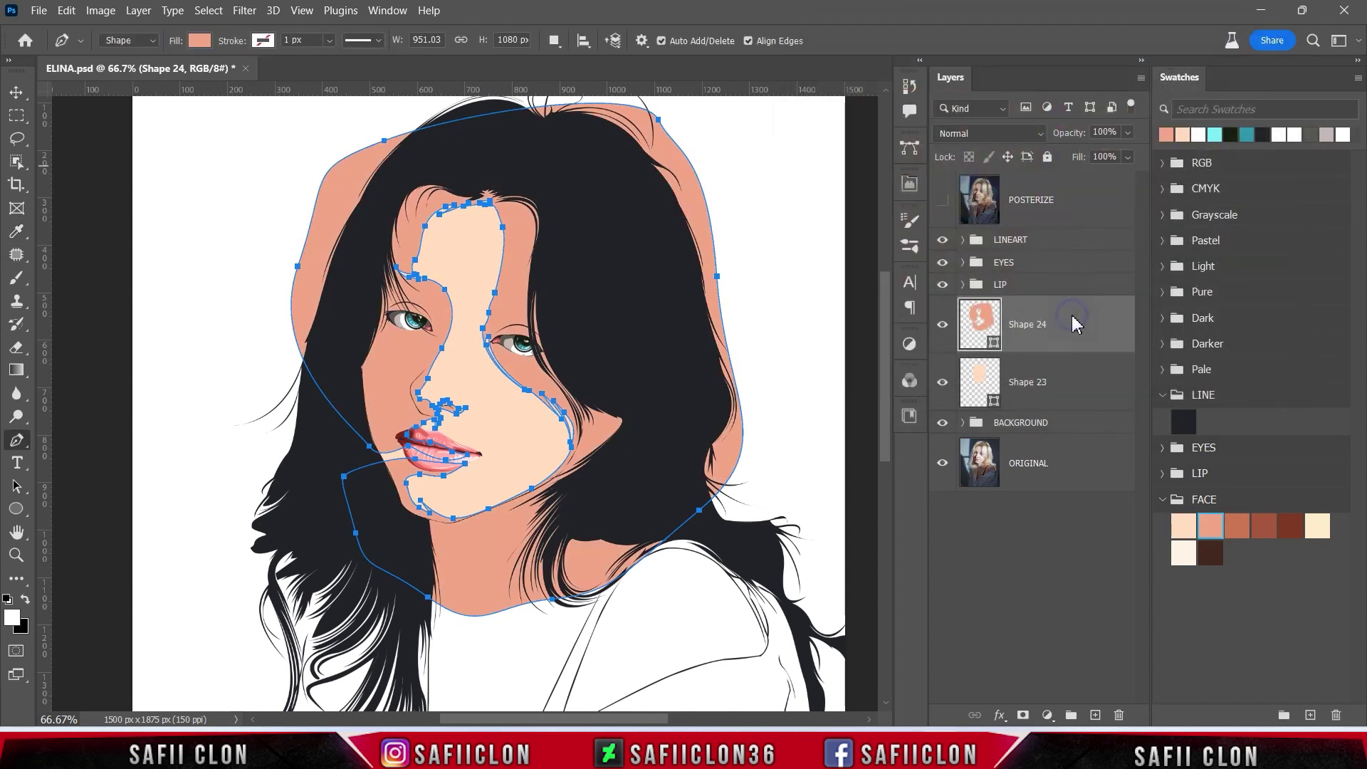
right_click(1072, 320)
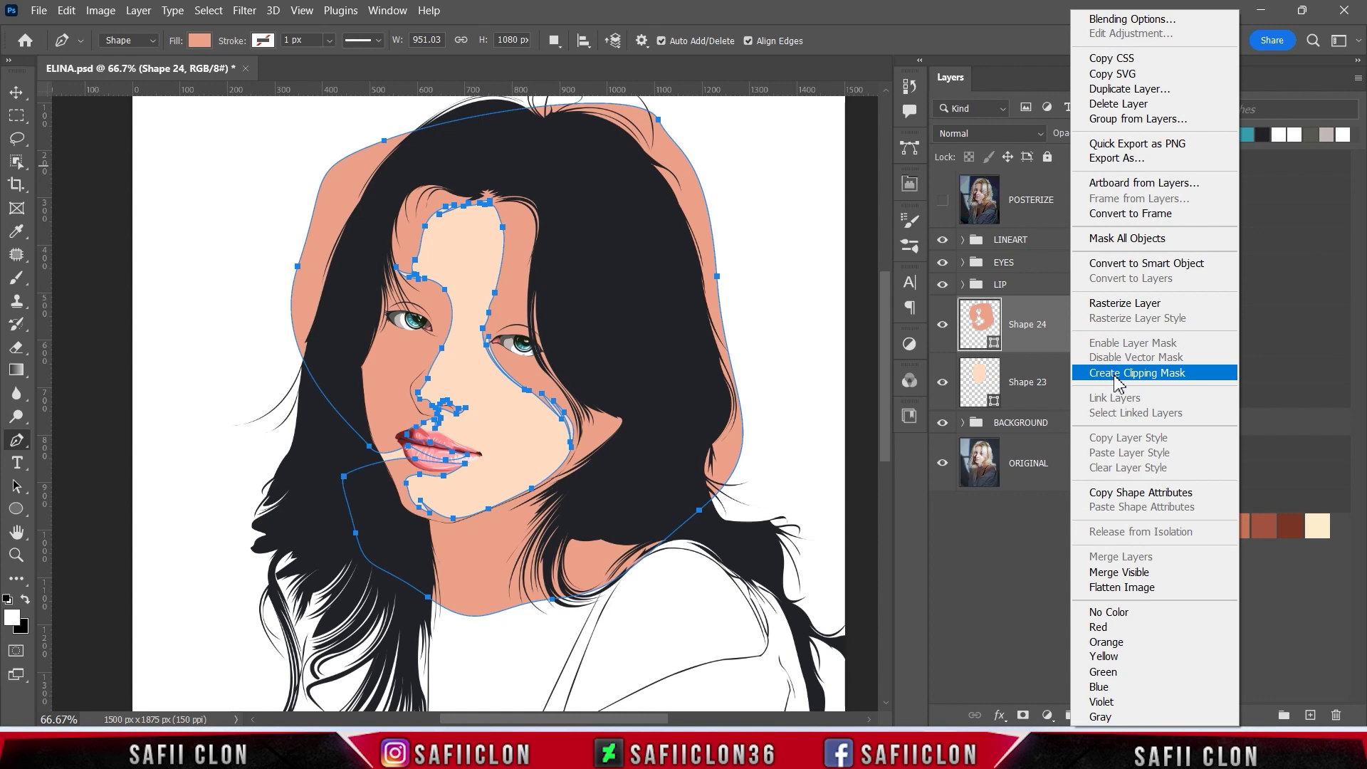
click(1107, 372)
click(554, 41)
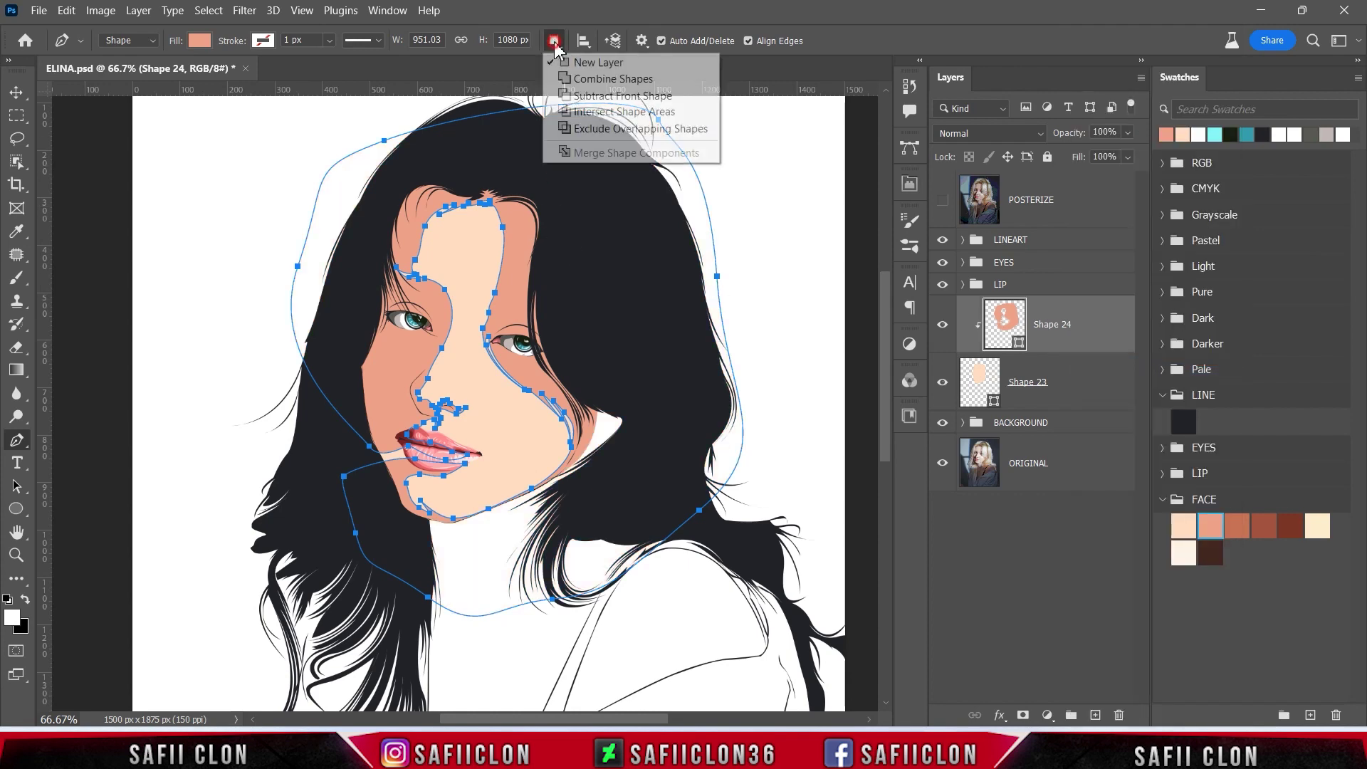
click(579, 81)
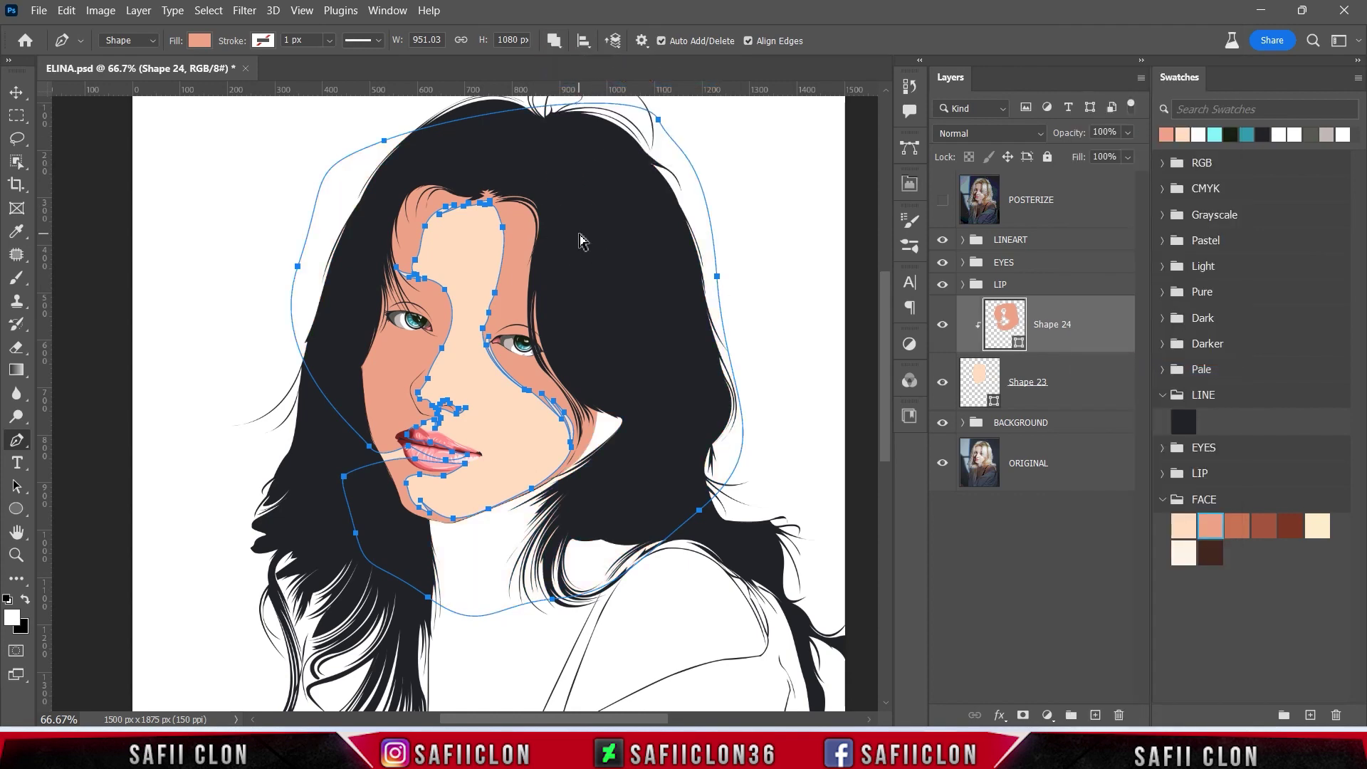
- Trace a closed shadow path at the left corner of the lips
key(ctrl+plus)
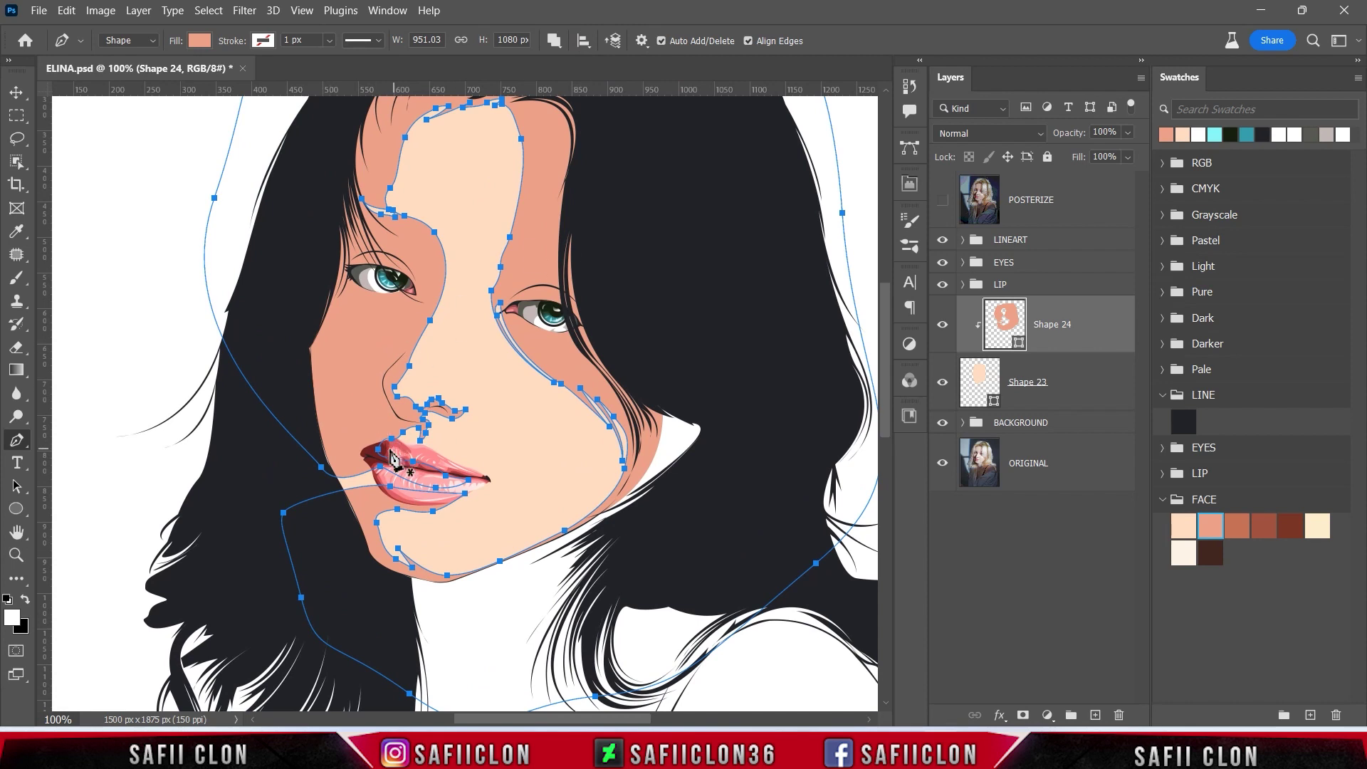
click(368, 447)
click(410, 485)
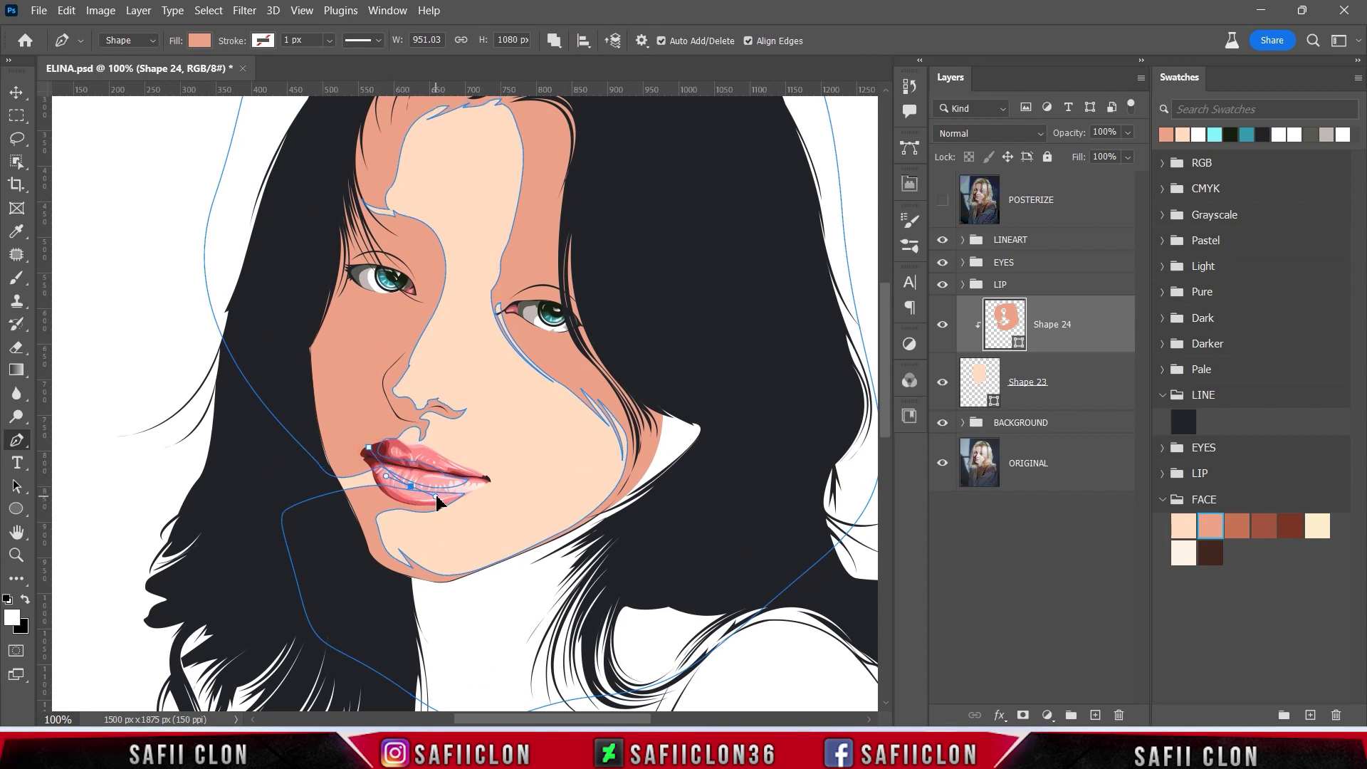
drag(332, 496, 329, 480)
click(326, 454)
click(368, 447)
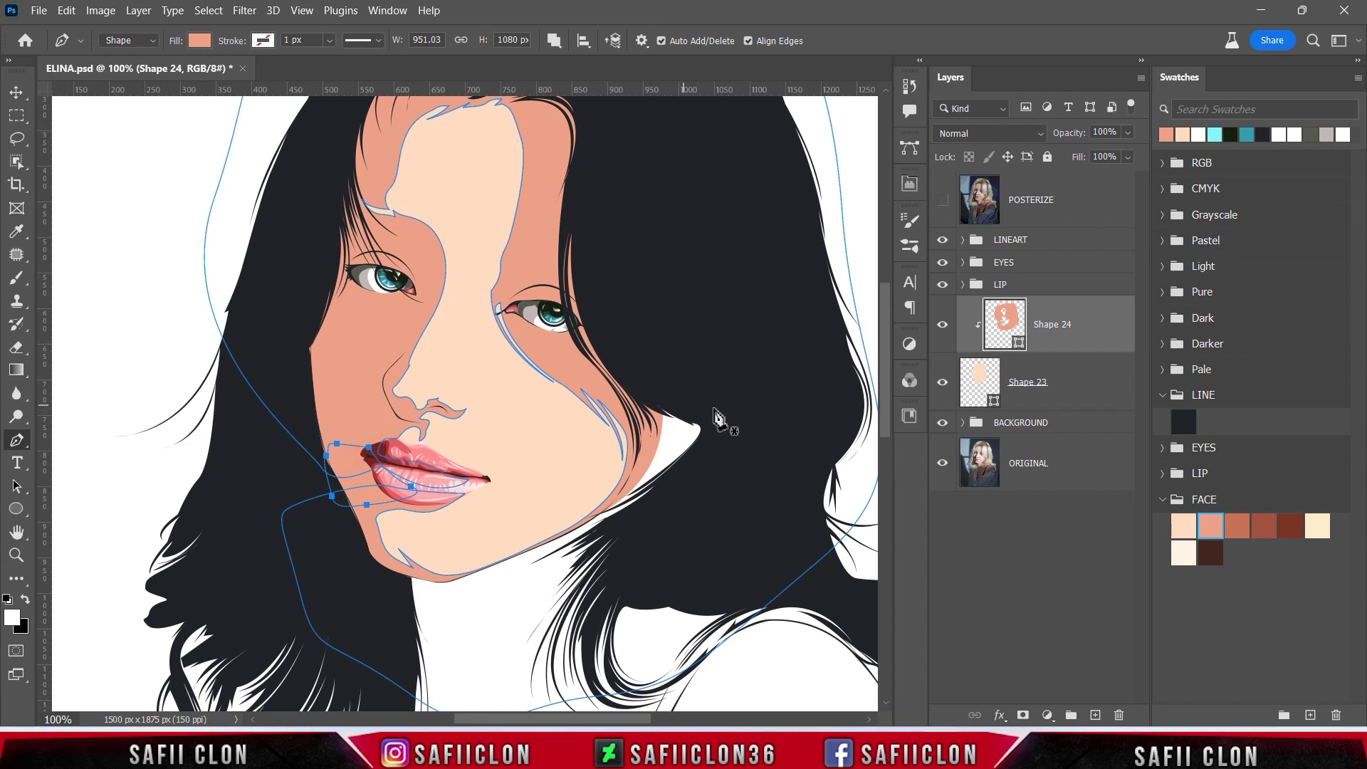
- Try Subtract Front Shape, undo it, and show the POSTERIZE layer again
click(554, 42)
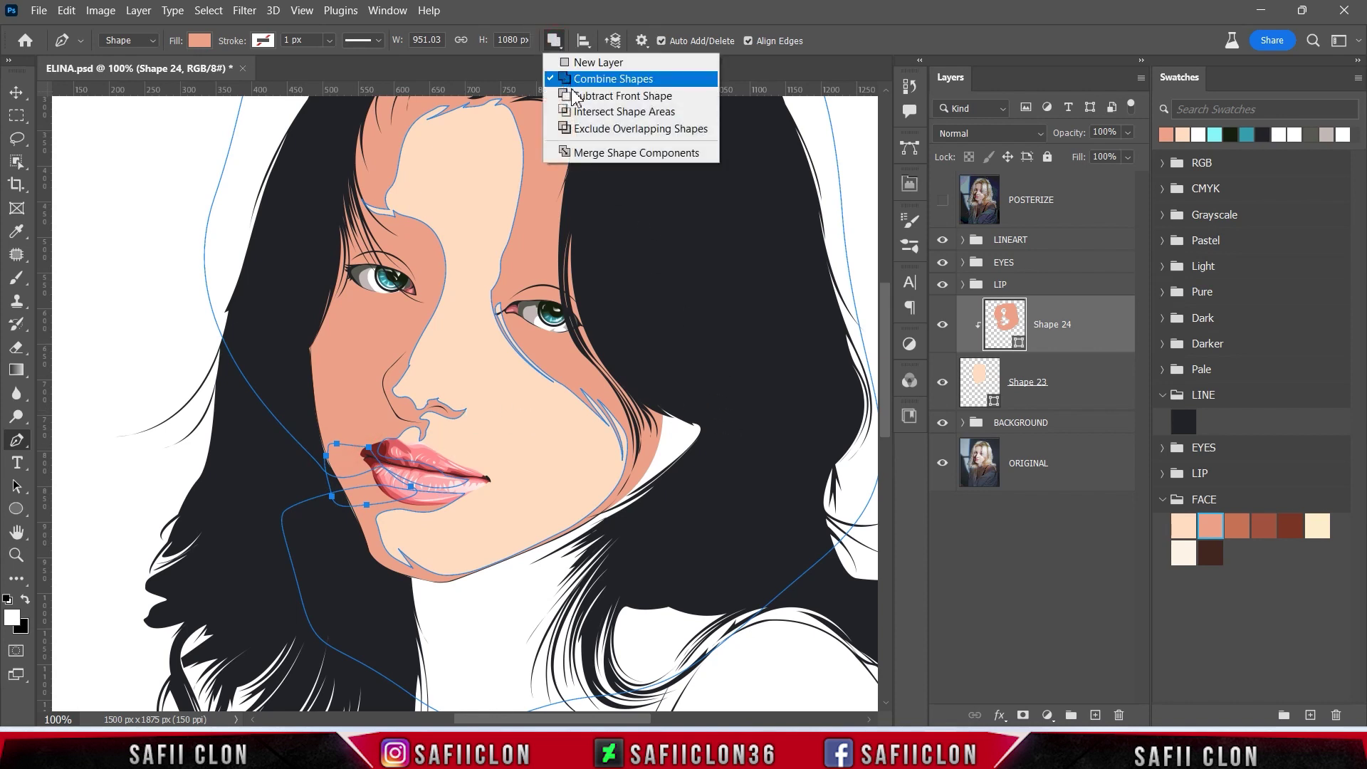
click(610, 96)
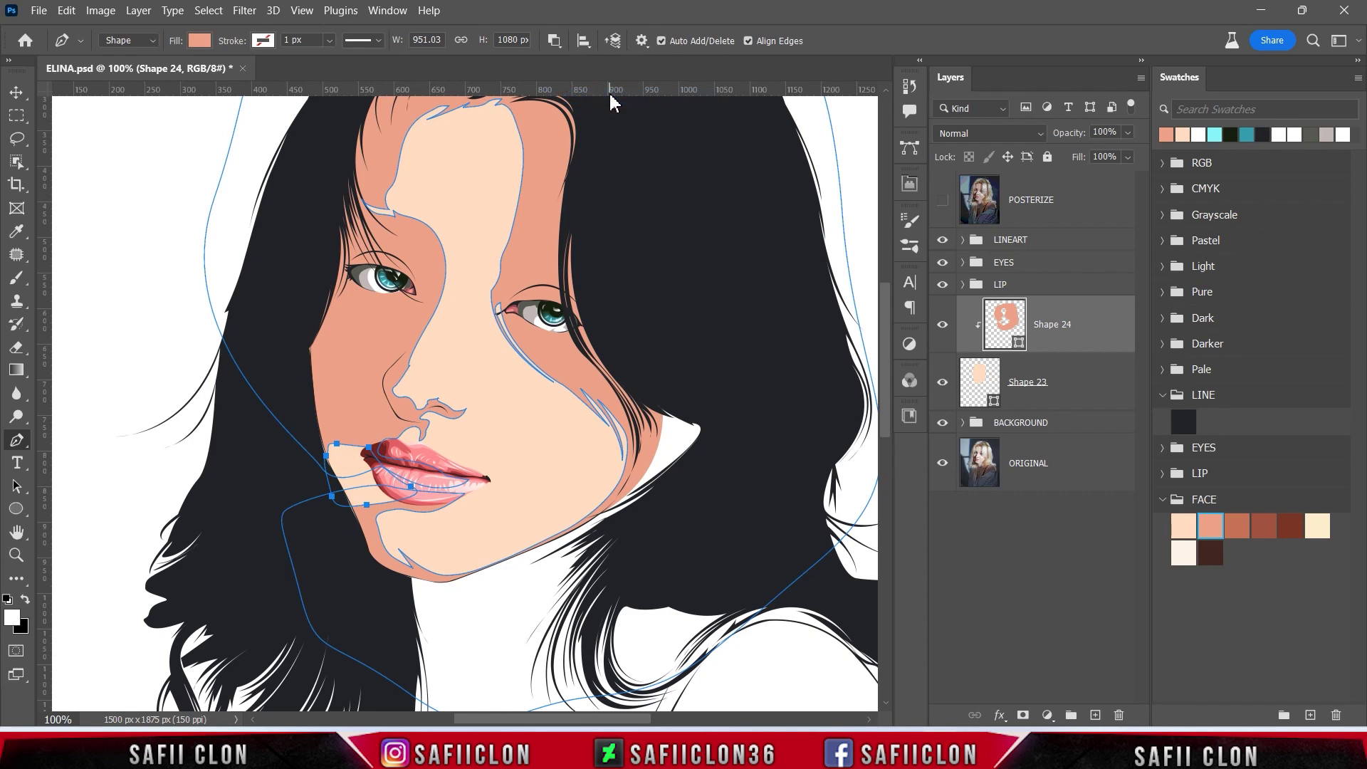
key(ctrl+z)
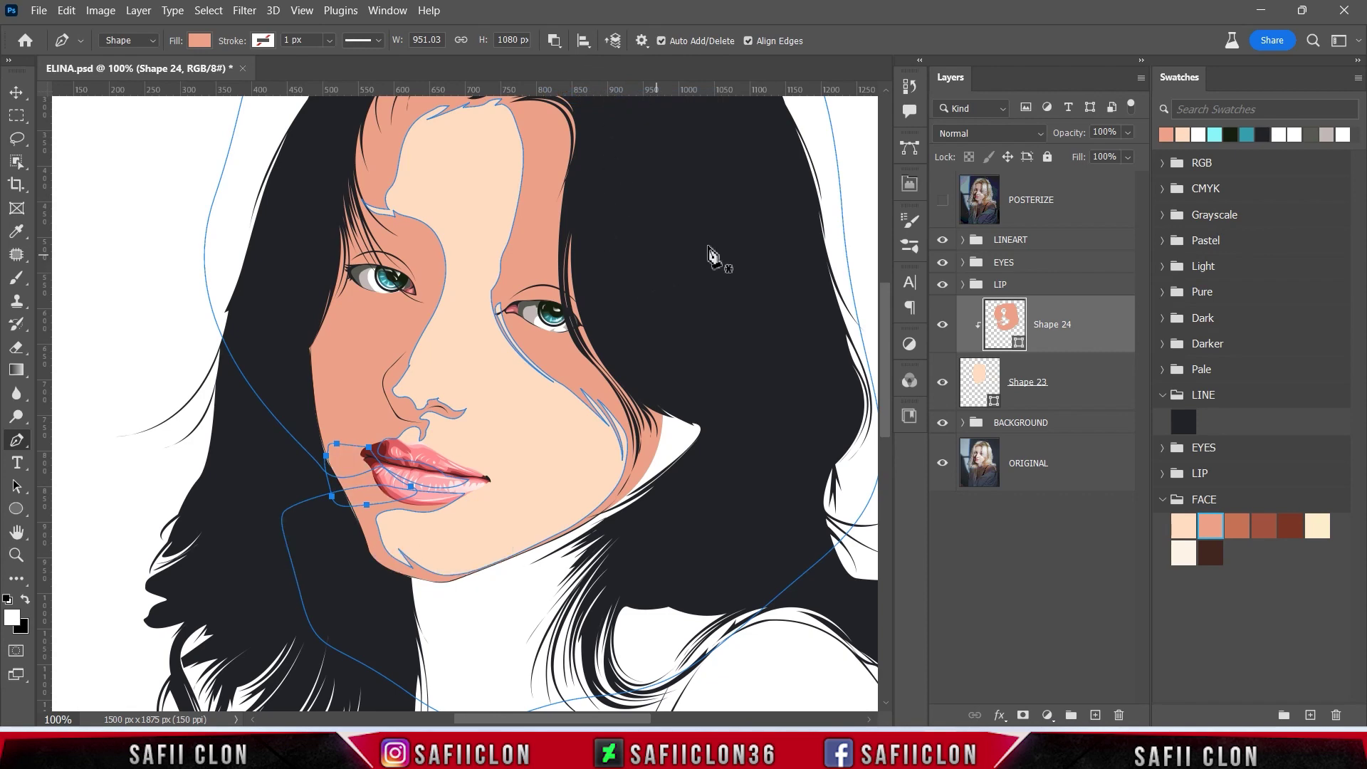
click(942, 201)
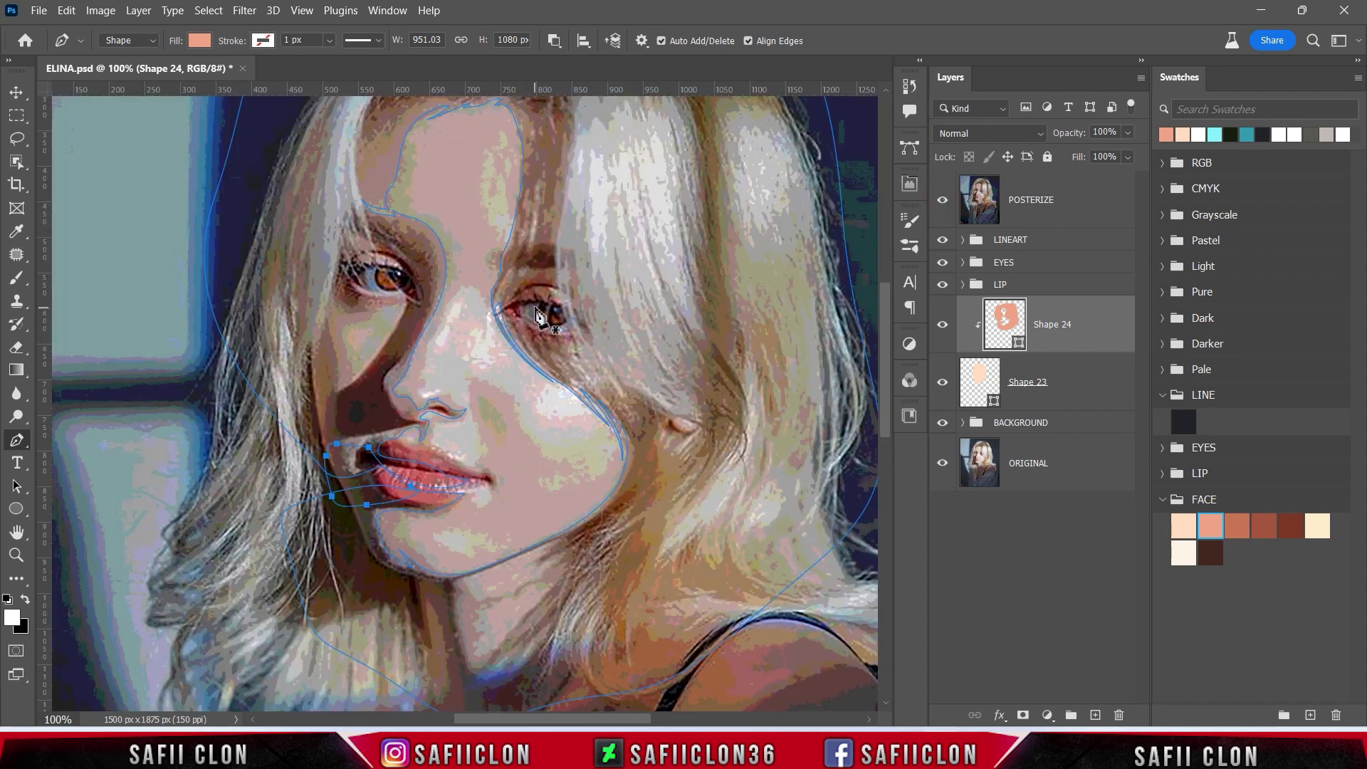
- Trace a second curved shadow outline at the lip corner and check it against POSTERIZE
key(ctrl+plus)
scroll(518, 347, up, 1)
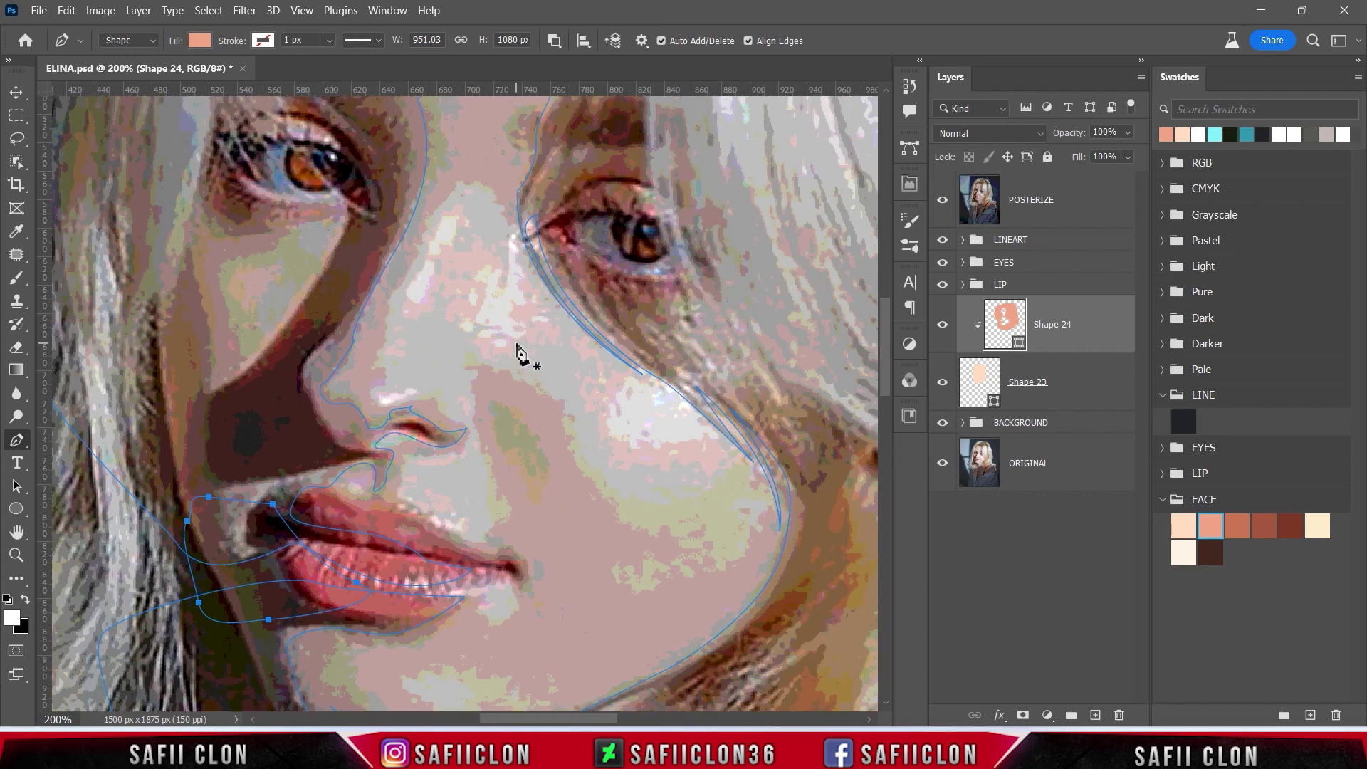
click(244, 513)
drag(254, 552, 263, 547)
drag(254, 486, 297, 483)
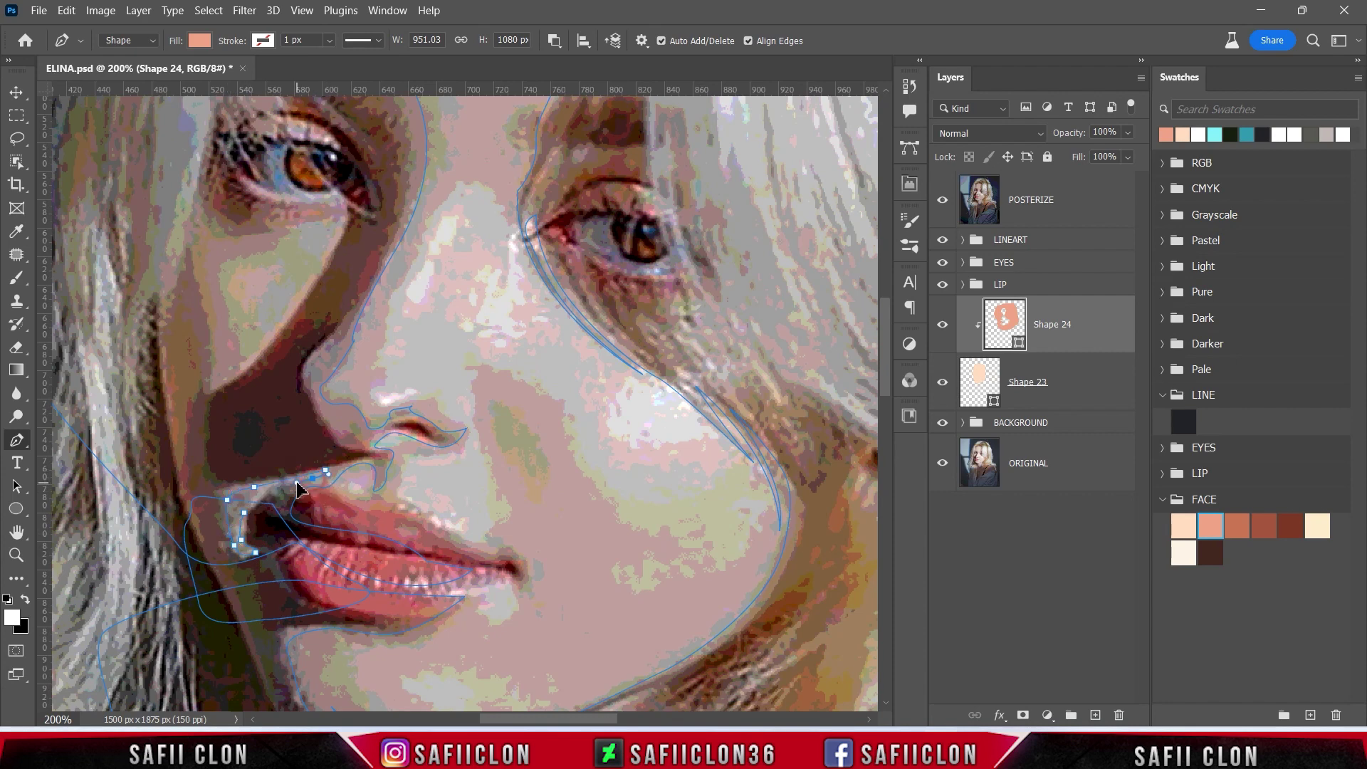
click(244, 513)
click(943, 203)
click(944, 203)
scroll(388, 417, up, 1)
scroll(390, 418, up, 1)
scroll(381, 420, up, 1)
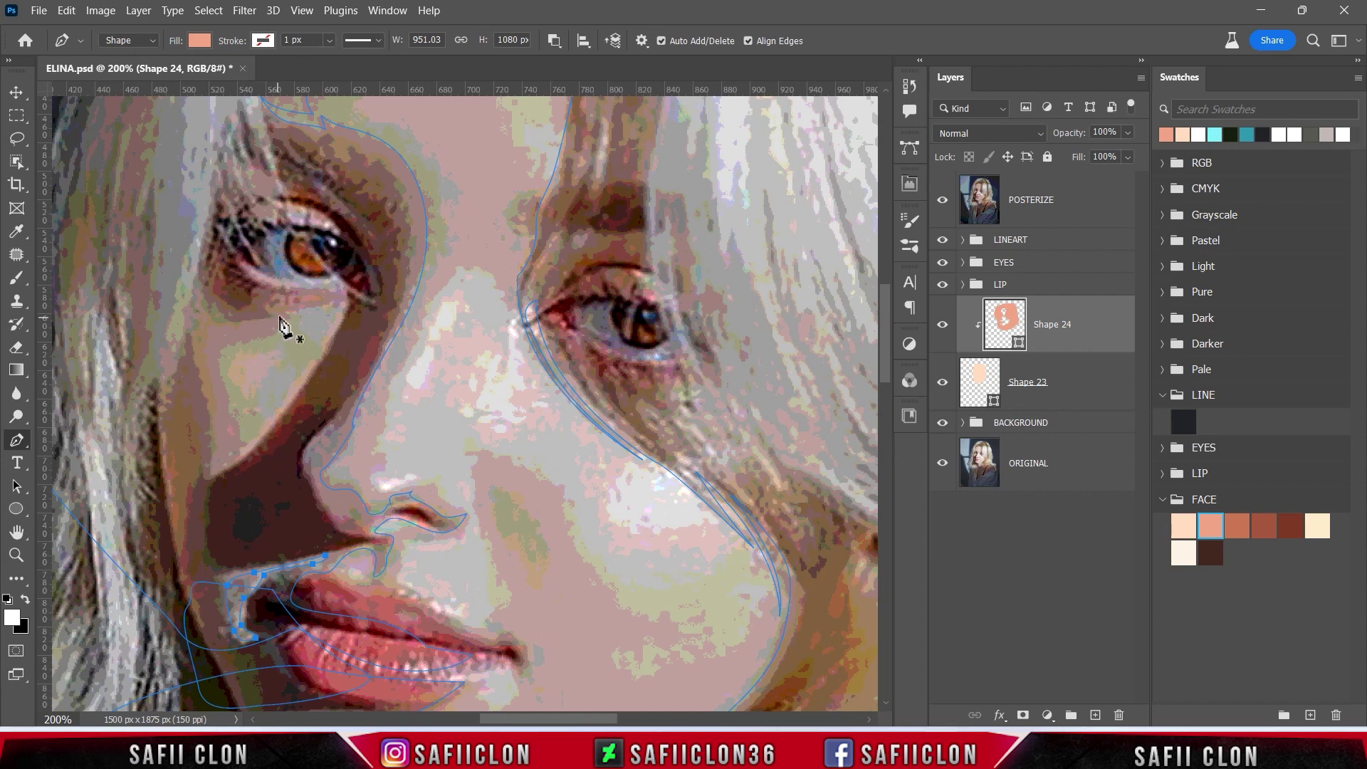
- Trace the shadow from under the left eye down the cheek, then toggle POSTERIZE to check
click(268, 427)
drag(225, 467, 209, 475)
drag(231, 326, 256, 326)
drag(288, 286, 270, 286)
drag(339, 287, 340, 283)
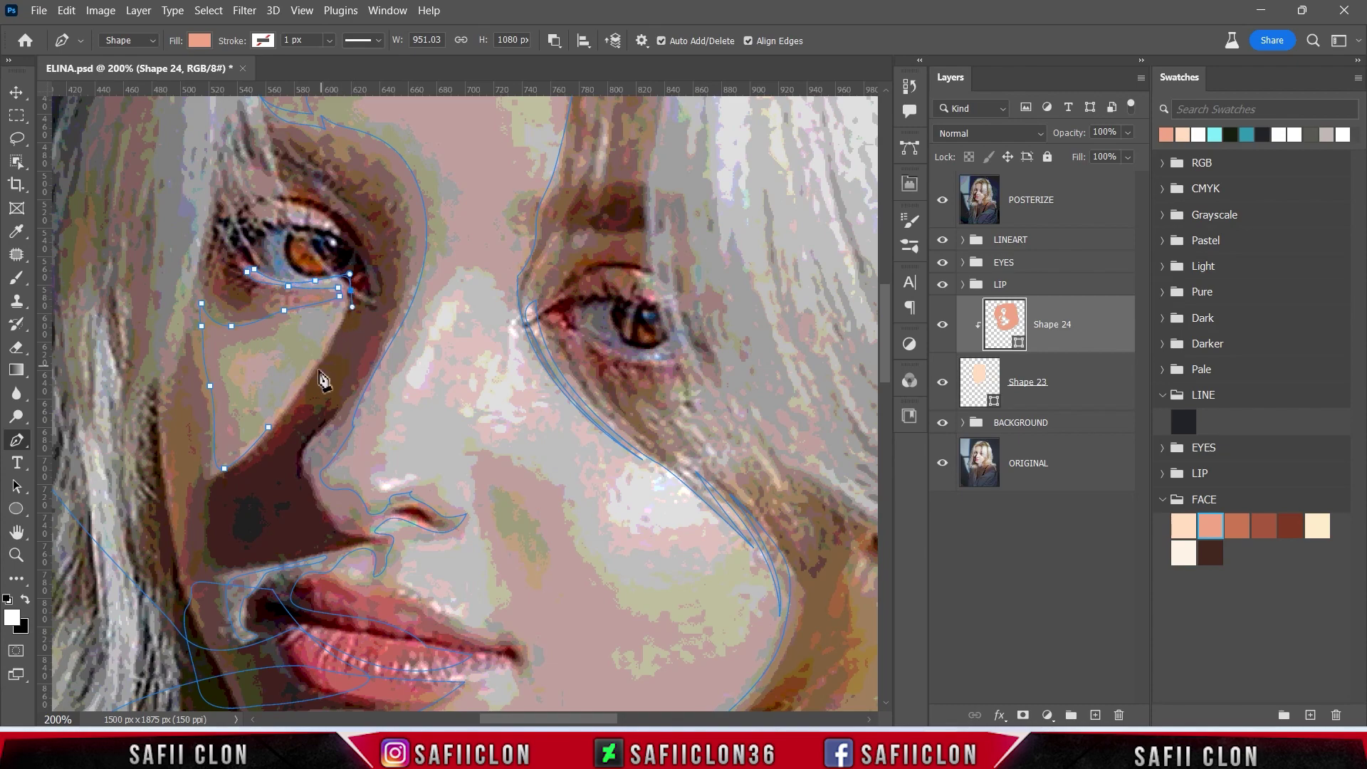
click(942, 200)
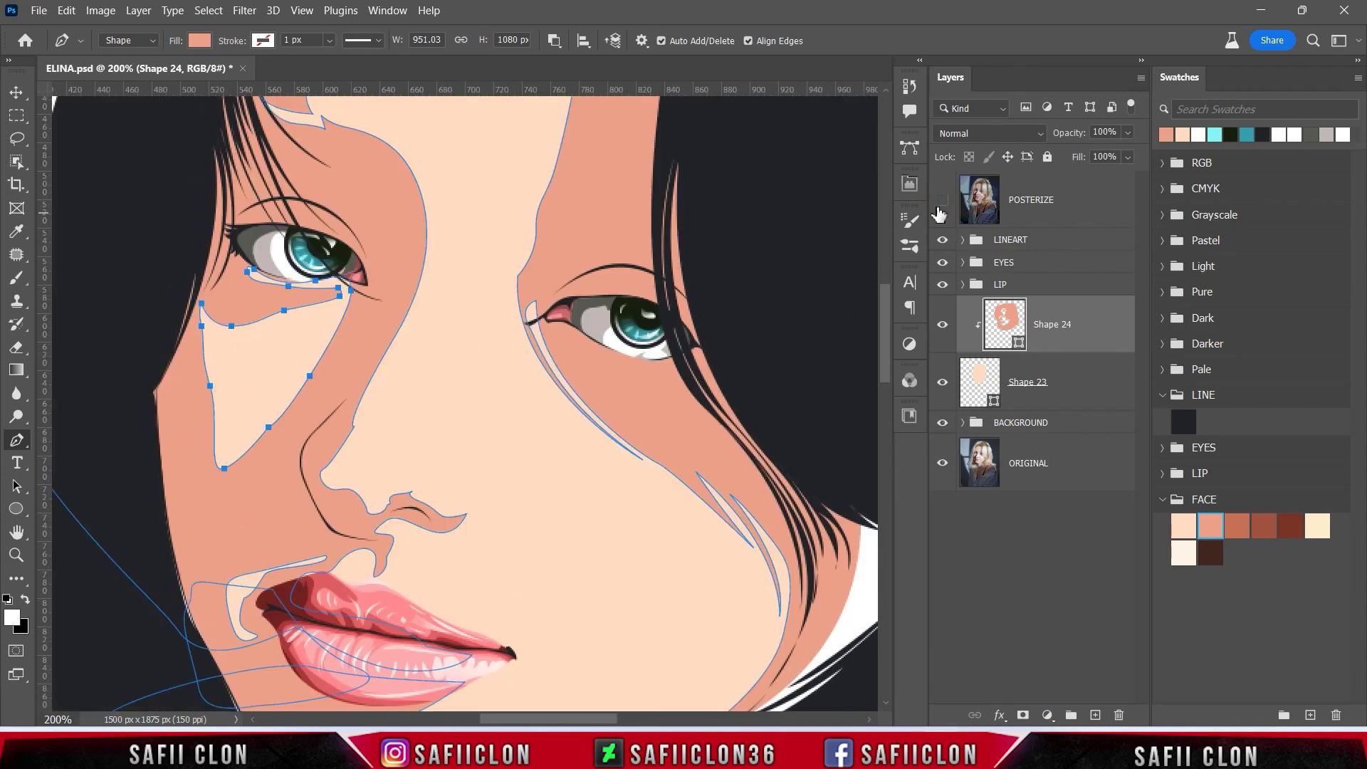
click(942, 200)
scroll(595, 357, up, 3)
- Finish the left eye-socket shadow along the lower lid
click(314, 322)
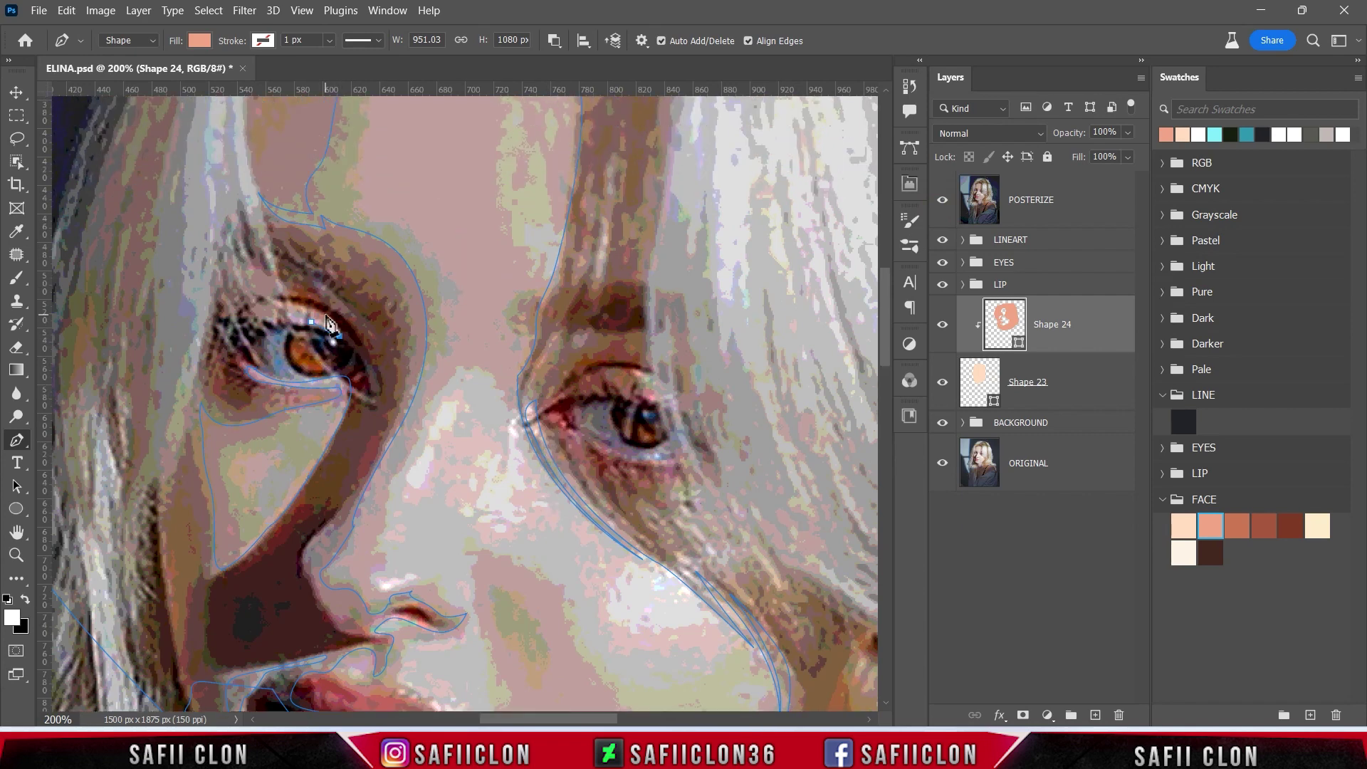
click(257, 306)
scroll(399, 363, up, 1)
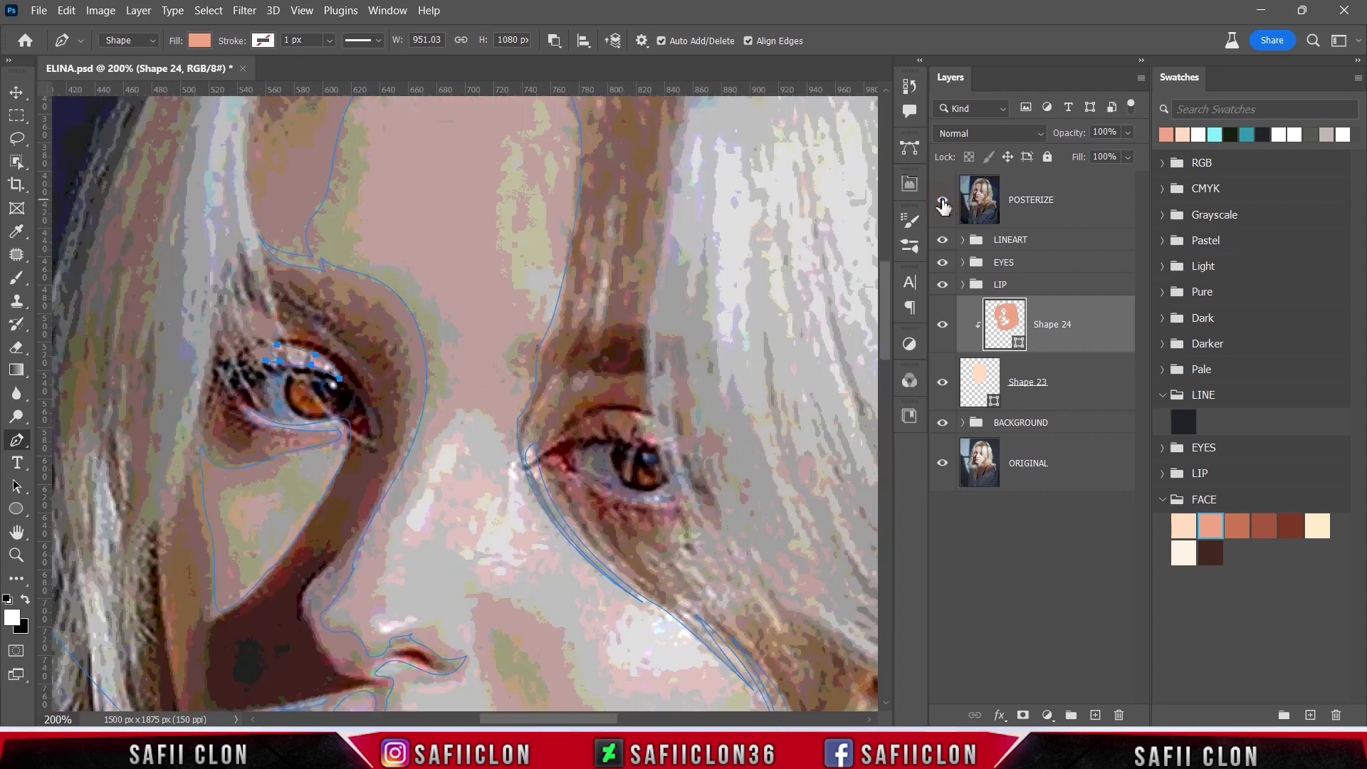
- Trace a curved shadow piece running from beside the right eye down the face
click(604, 199)
drag(573, 389, 541, 454)
alt+click(573, 390)
drag(604, 200, 593, 222)
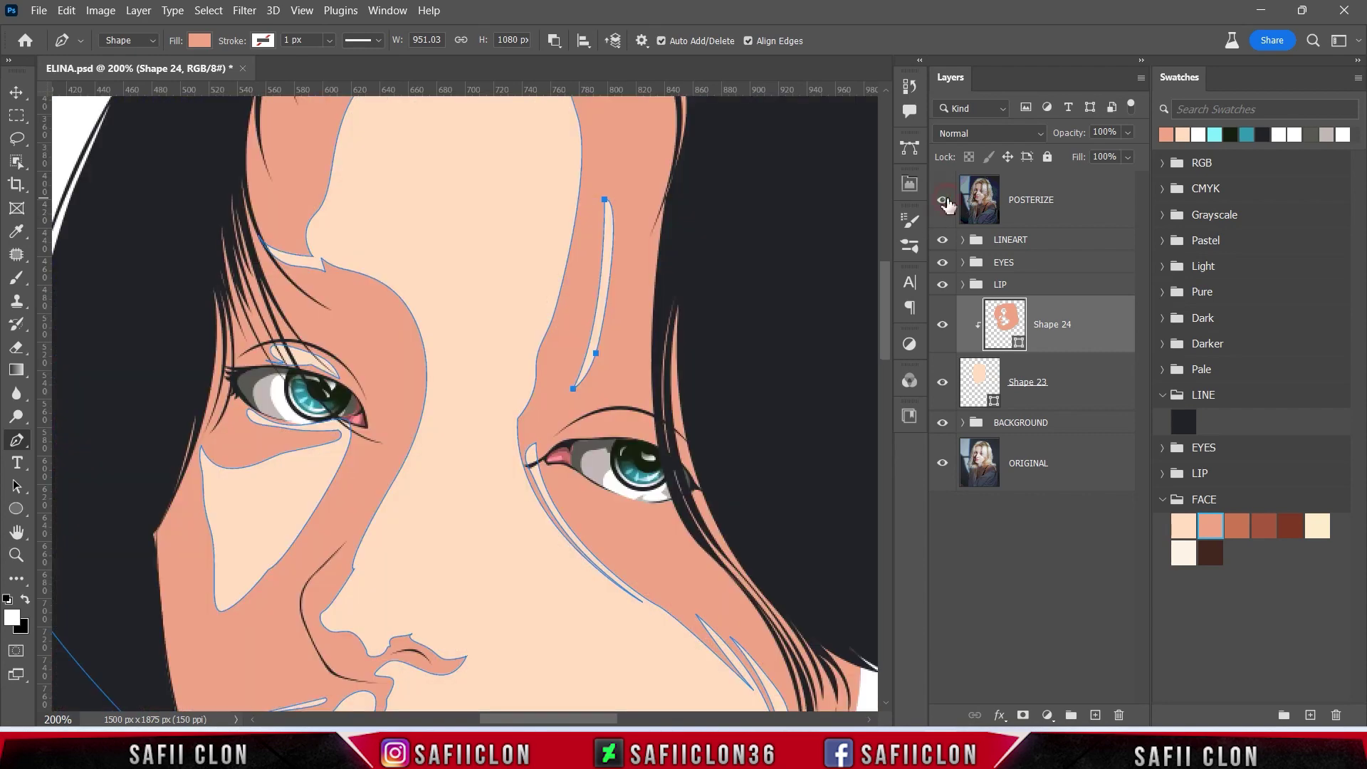
- Trace further shadow strips lower down the right cheek beside the hair
click(560, 357)
drag(529, 418, 511, 436)
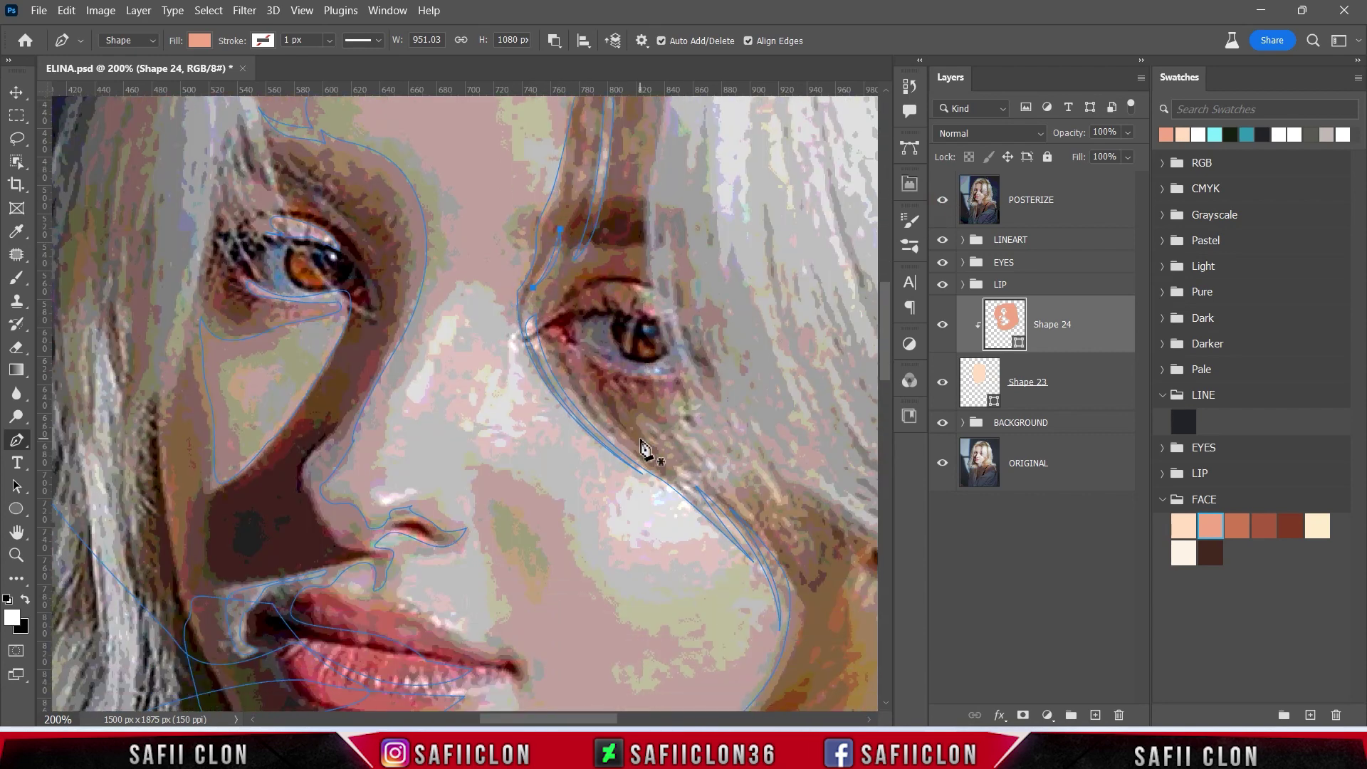
drag(537, 426, 641, 452)
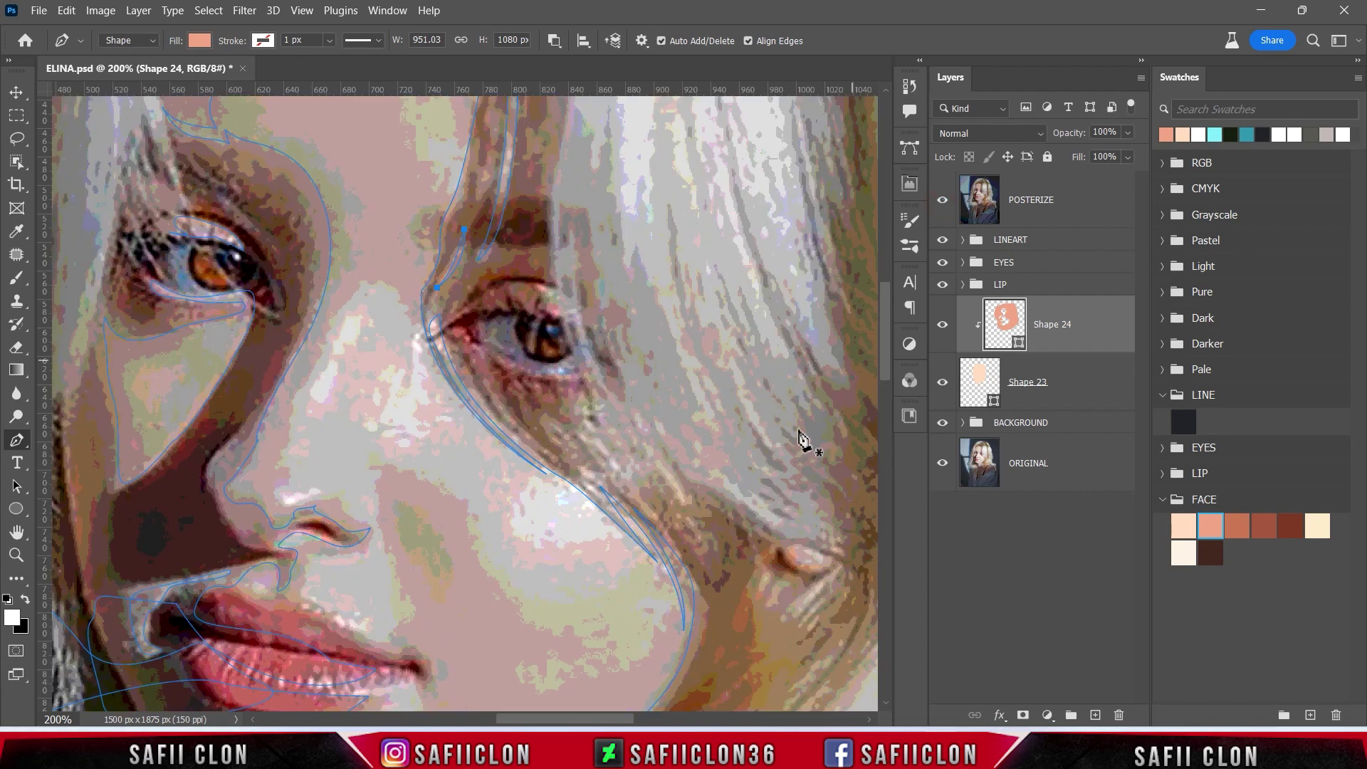
click(487, 383)
drag(561, 460, 607, 485)
scroll(644, 425, down, 2)
click(584, 354)
drag(638, 447, 668, 471)
- End the cheek shadow piece and review it with POSTERIZE hidden and zoomed out
click(942, 200)
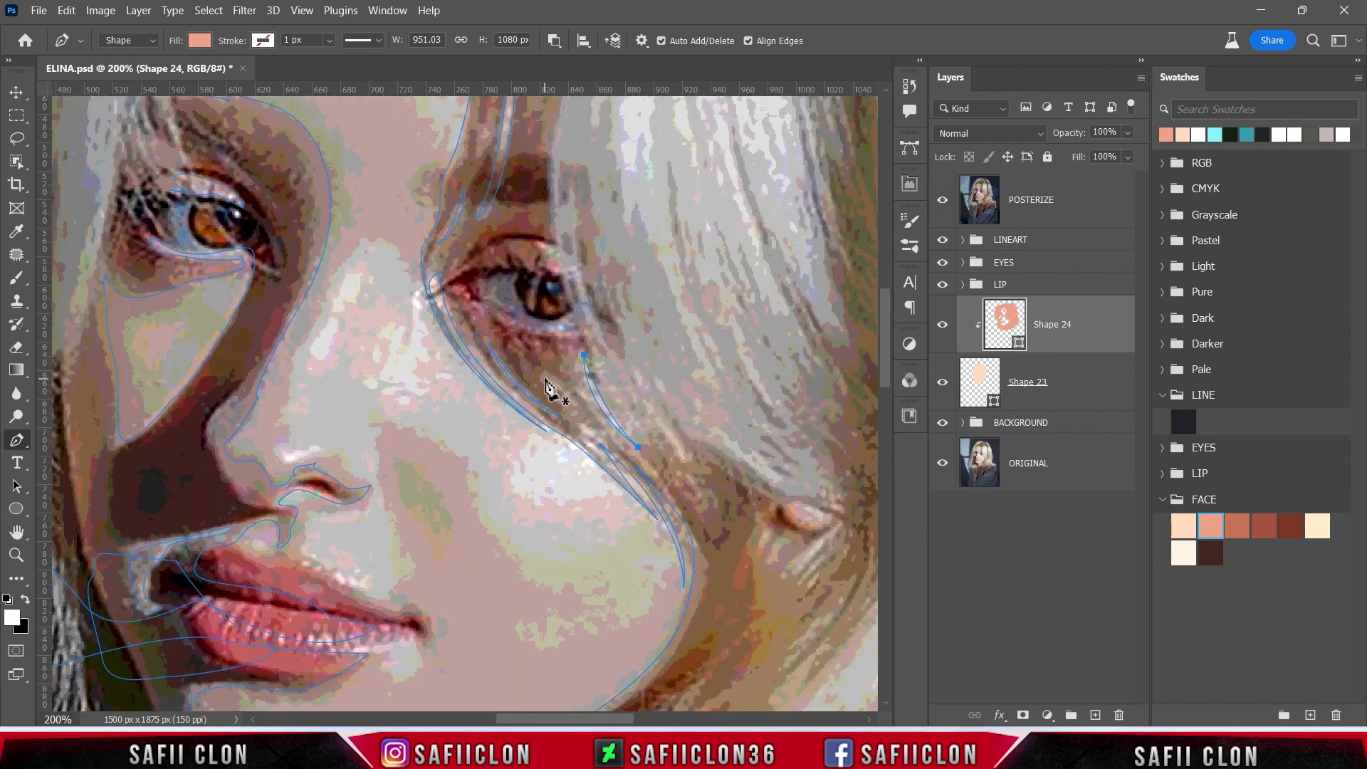
scroll(641, 404, up, 1)
key(ctrl+minus)
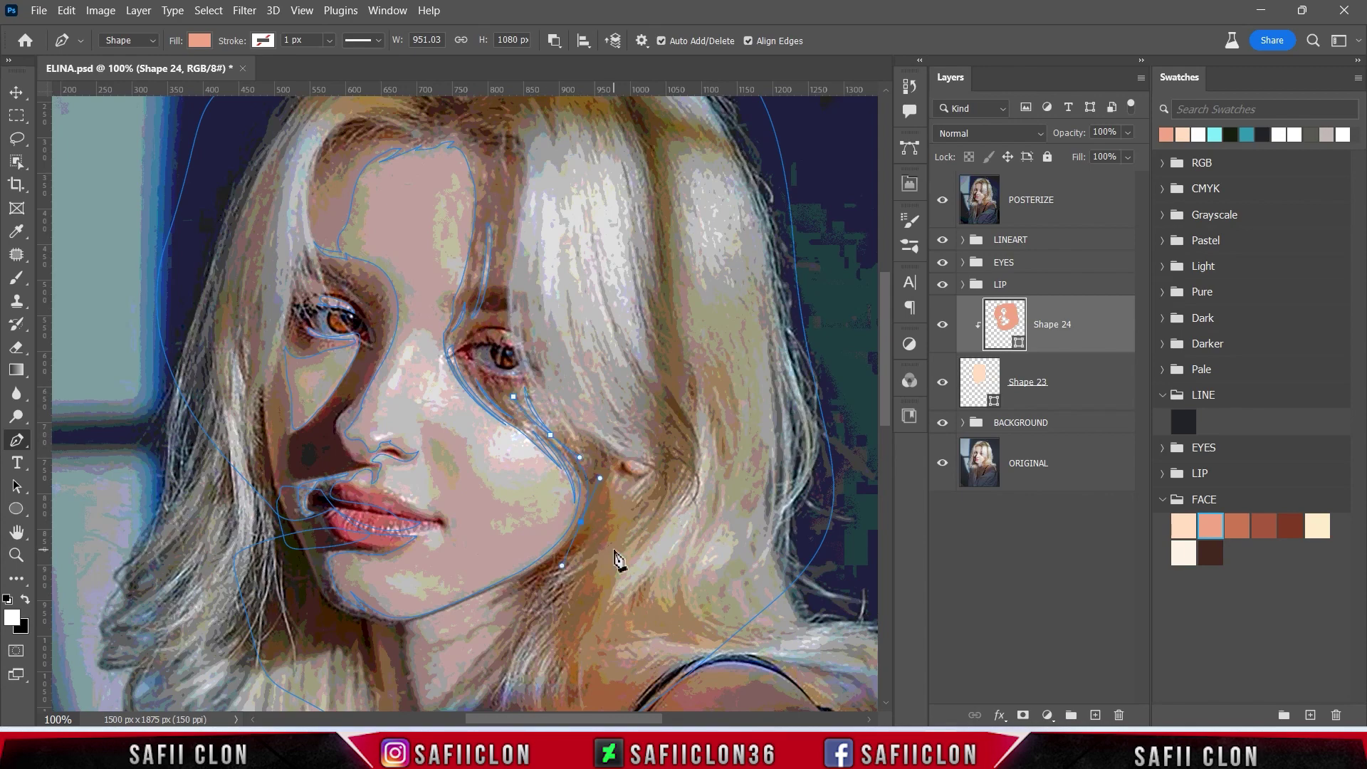
key(ctrl+plus)
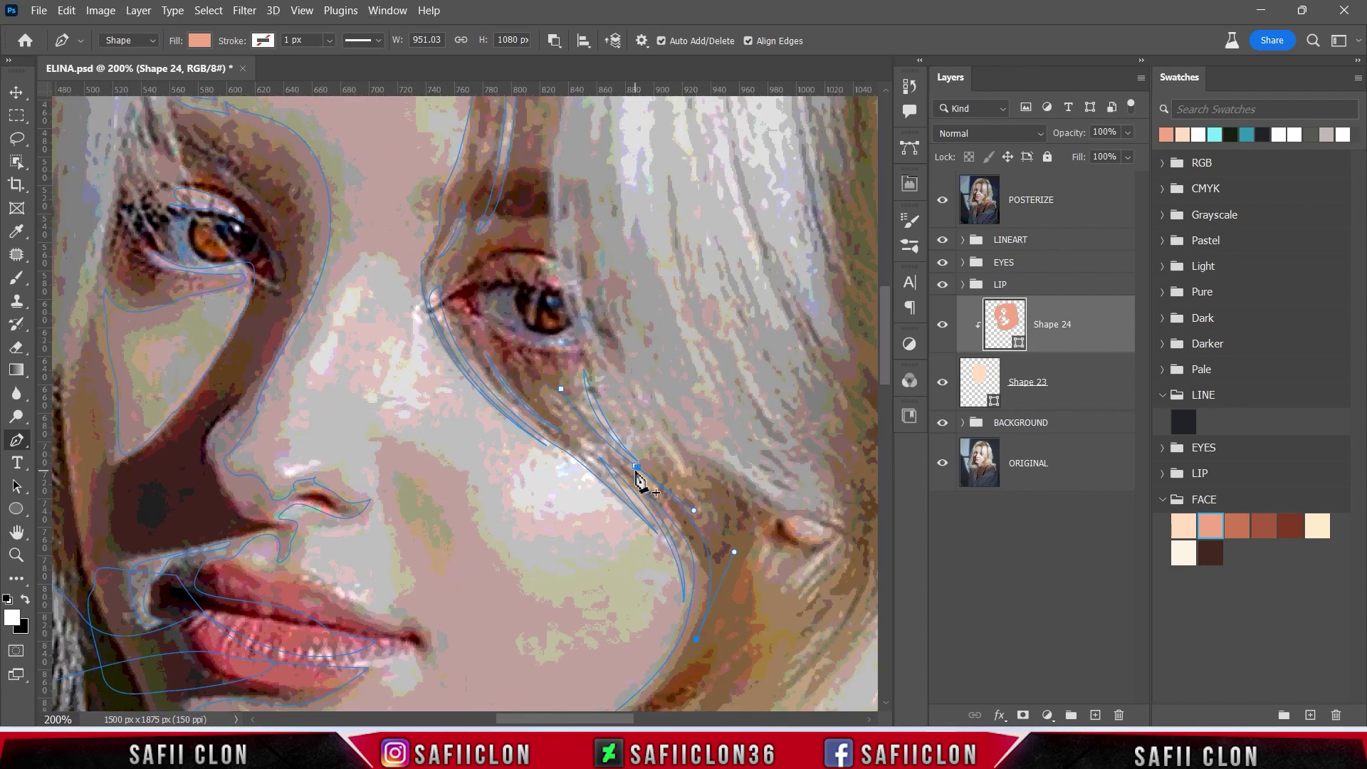
click(635, 468)
click(942, 200)
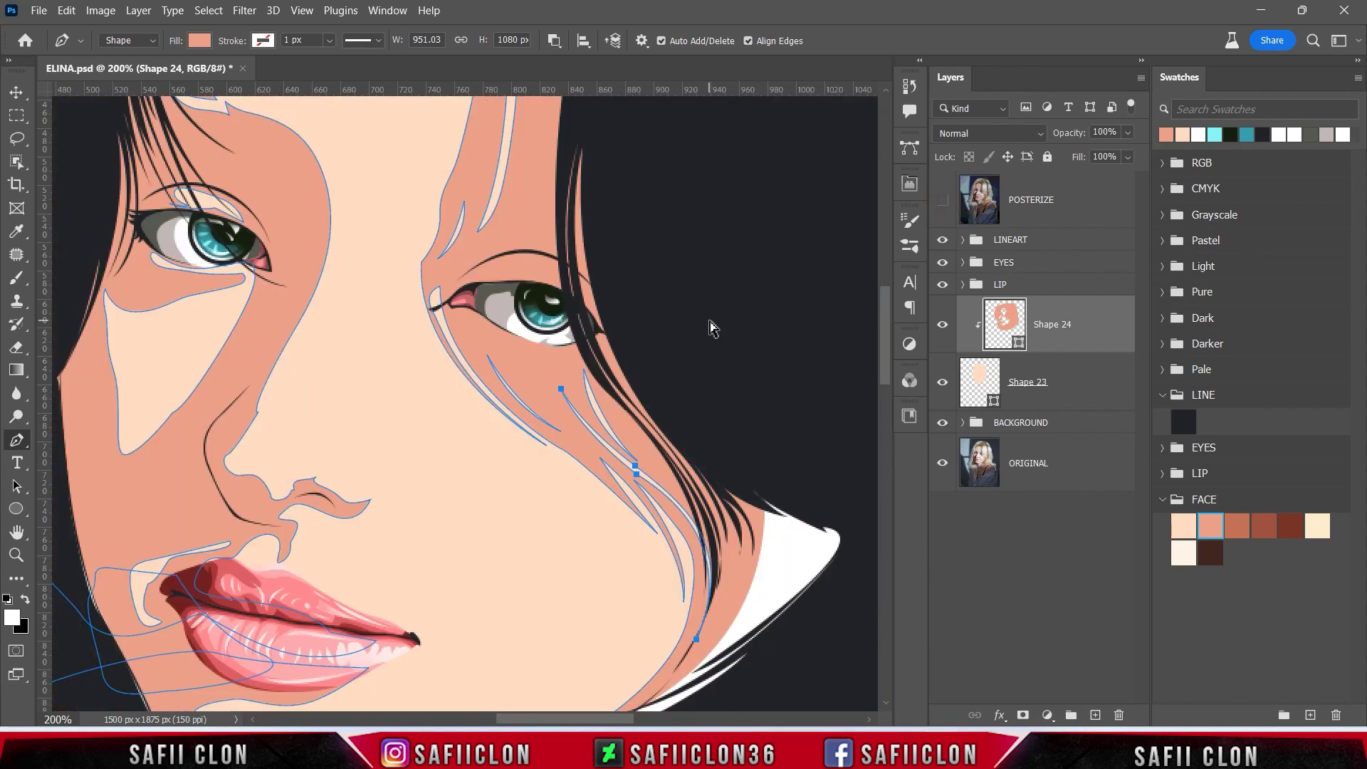
key(ctrl+minus)
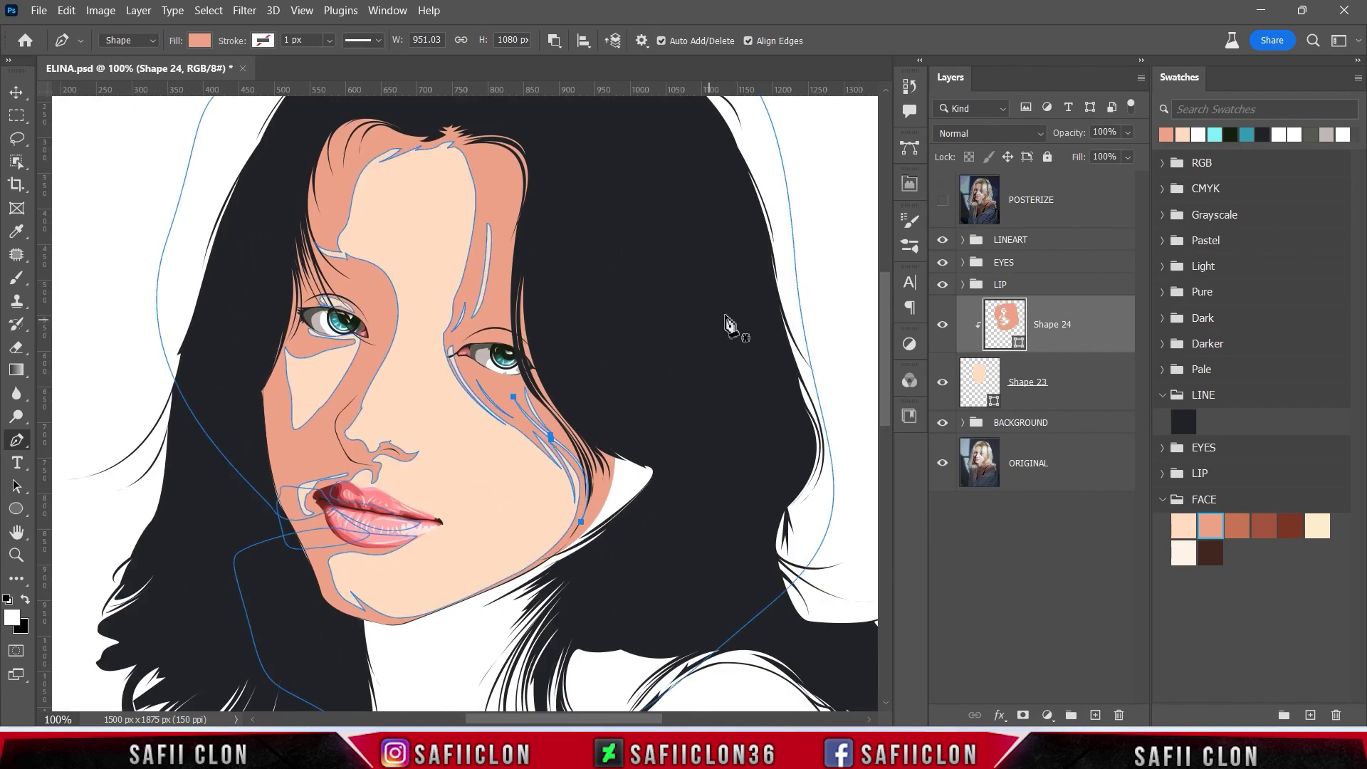
click(942, 200)
key(ctrl+plus)
- Trace a shadow curving under the right eye
click(539, 258)
click(547, 292)
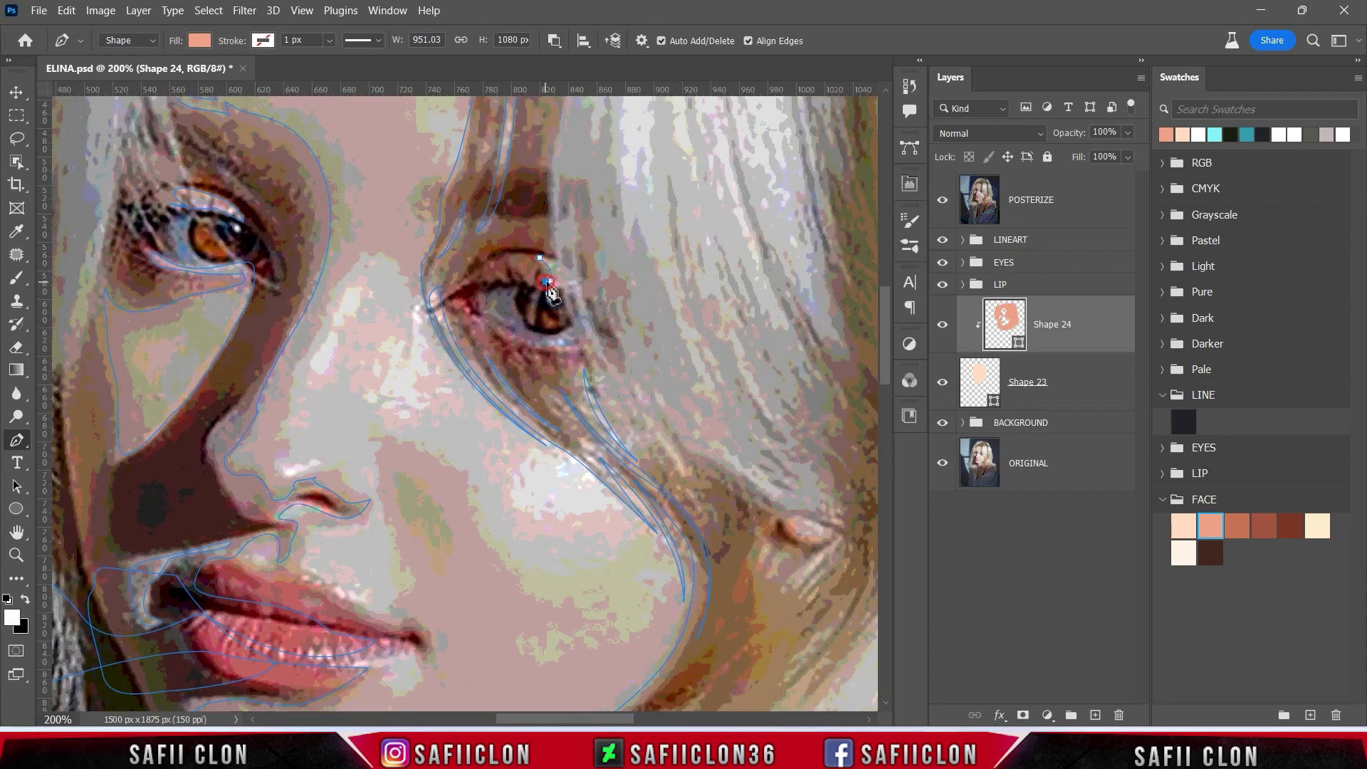
click(581, 287)
click(942, 199)
click(582, 339)
- Trace a shadow along the right lower eyelid and compare it against POSTERIZE
click(536, 346)
drag(590, 349, 599, 345)
click(605, 341)
click(943, 200)
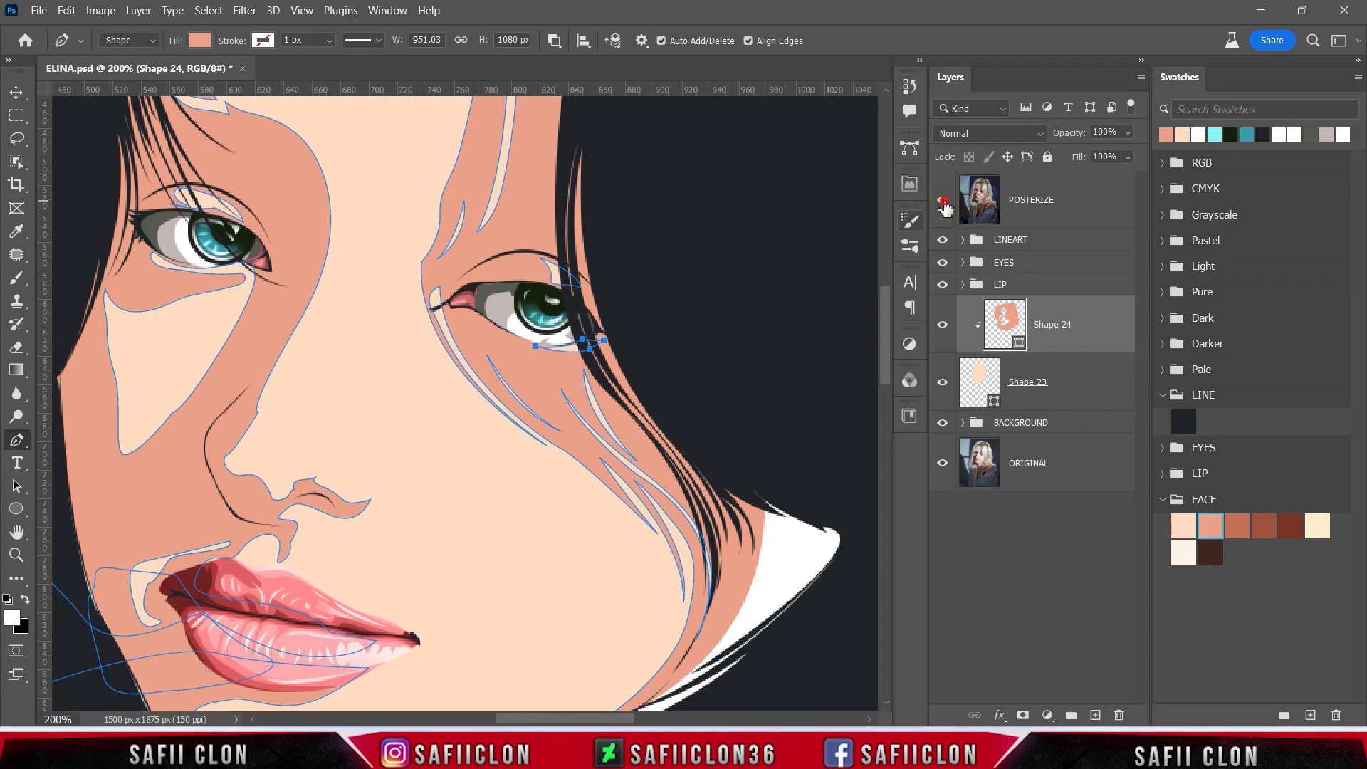
click(942, 200)
- Add another shadow piece near the right eye, then review the full face
scroll(783, 299, down, 1)
click(547, 346)
mouse_move(569, 371)
mouse_down()
mouse_move(578, 381)
mouse_move(542, 330)
mouse_up()
key(ctrl+minus)
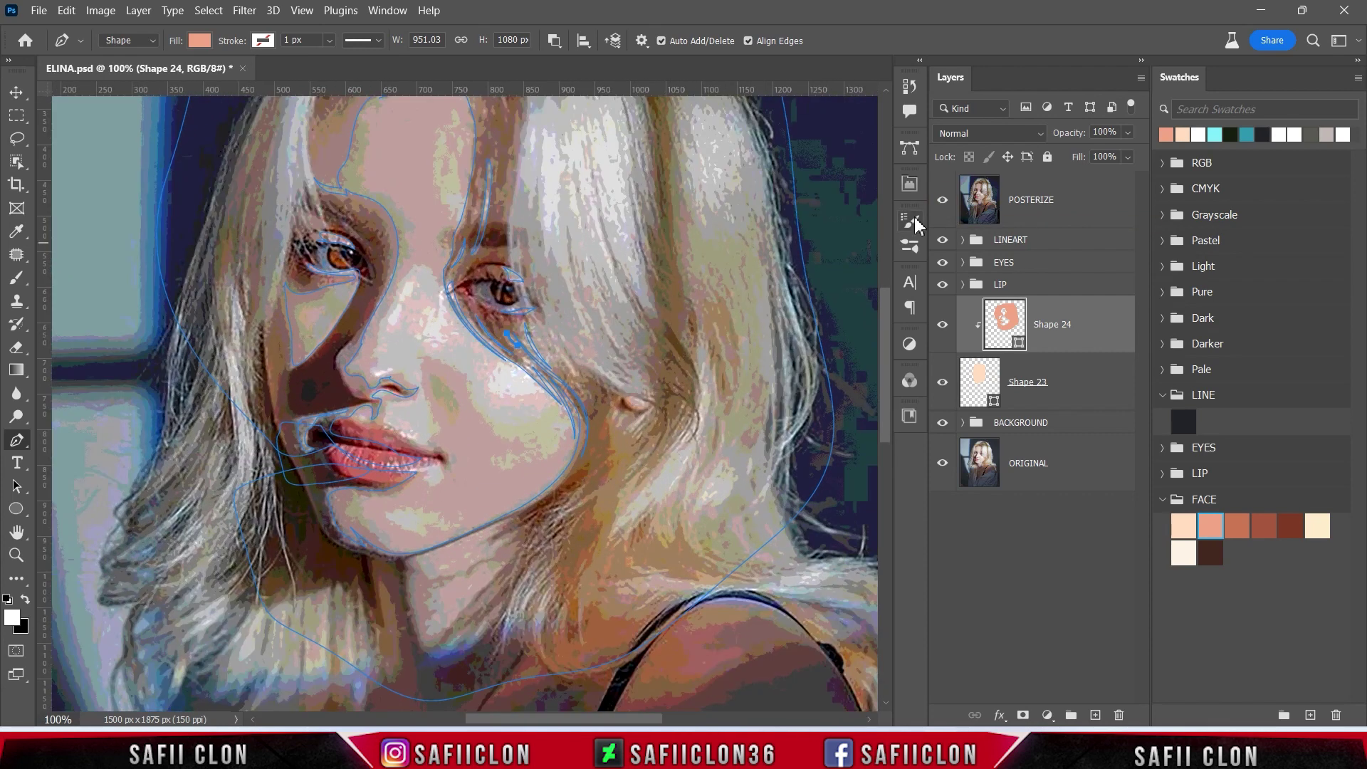
click(942, 199)
key(ctrl+minus)
key(ctrl+minus)
key(ctrl+1)
scroll(733, 324, up, 2)
scroll(797, 310, up, 2)
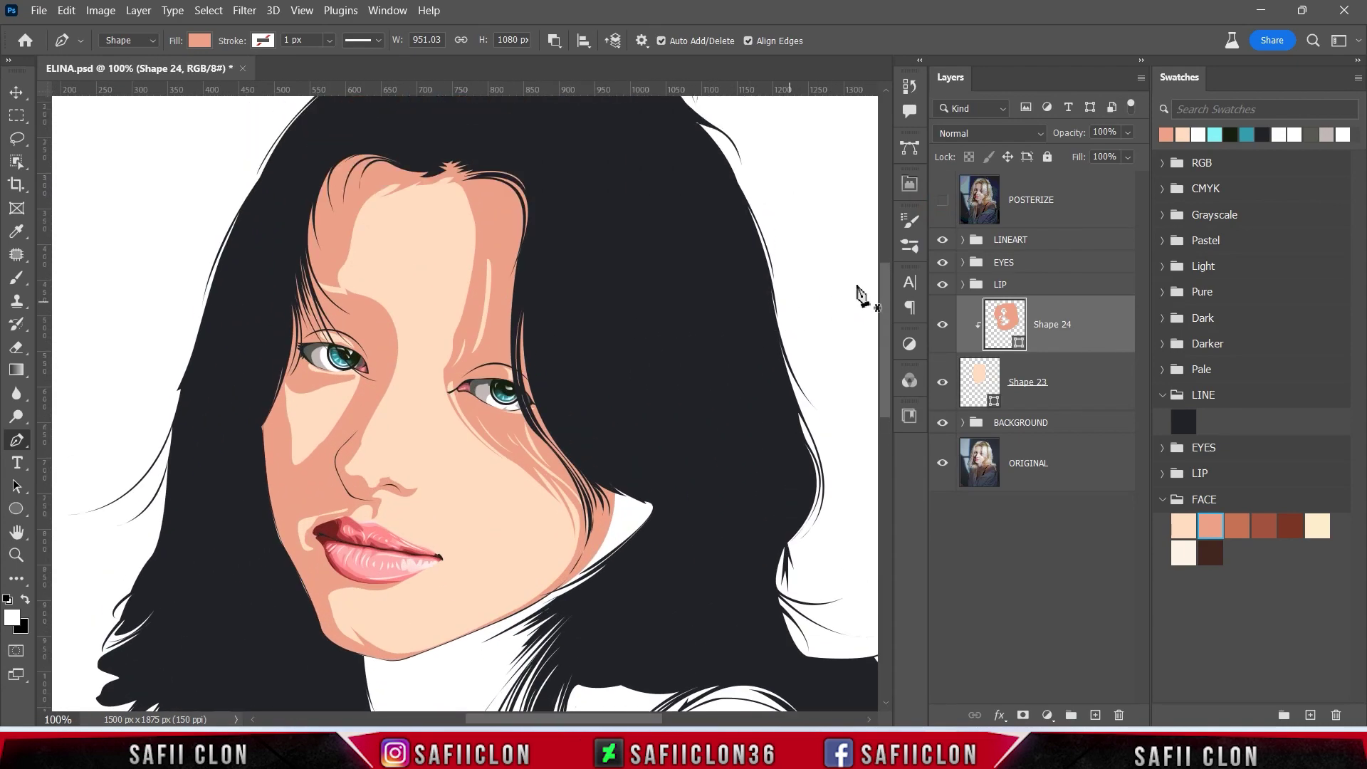
- Compare shadows against POSTERIZE and set Path Operations to New Layer
click(943, 201)
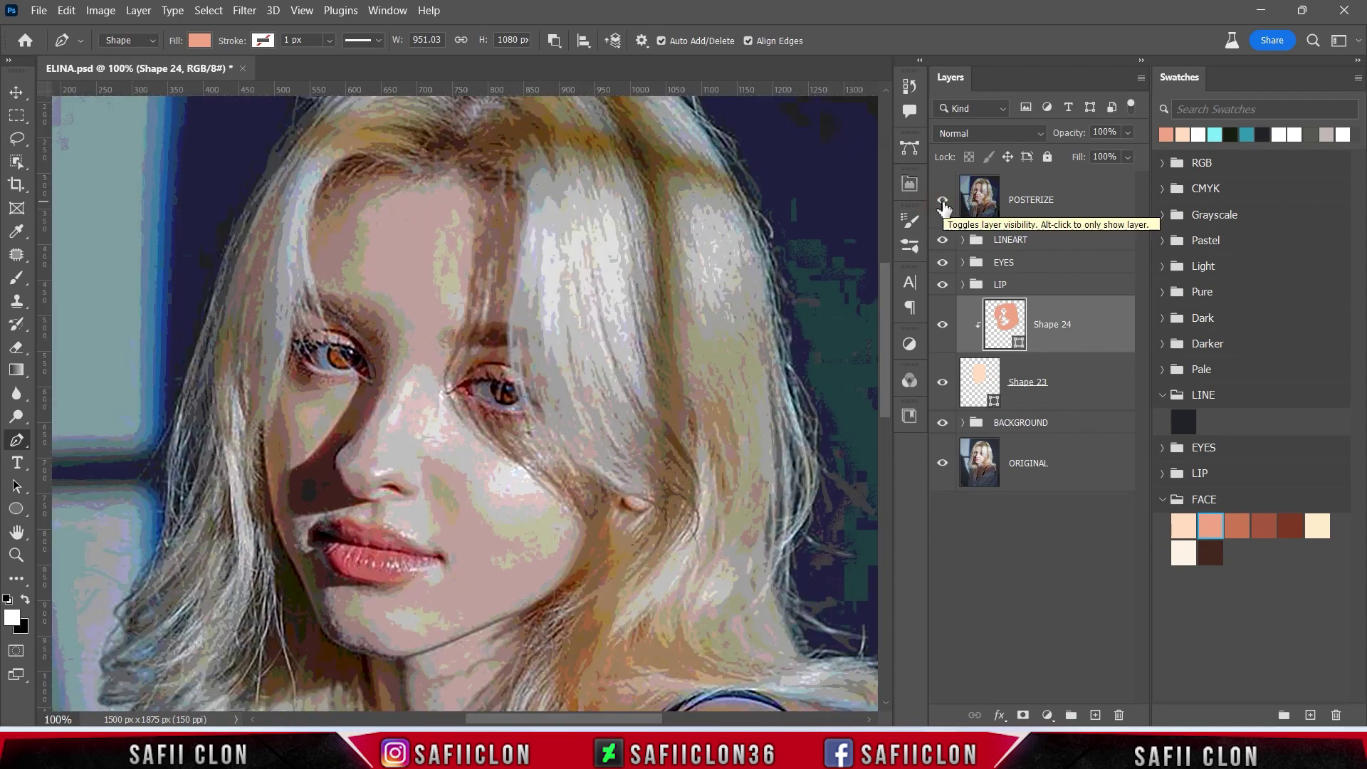
click(942, 202)
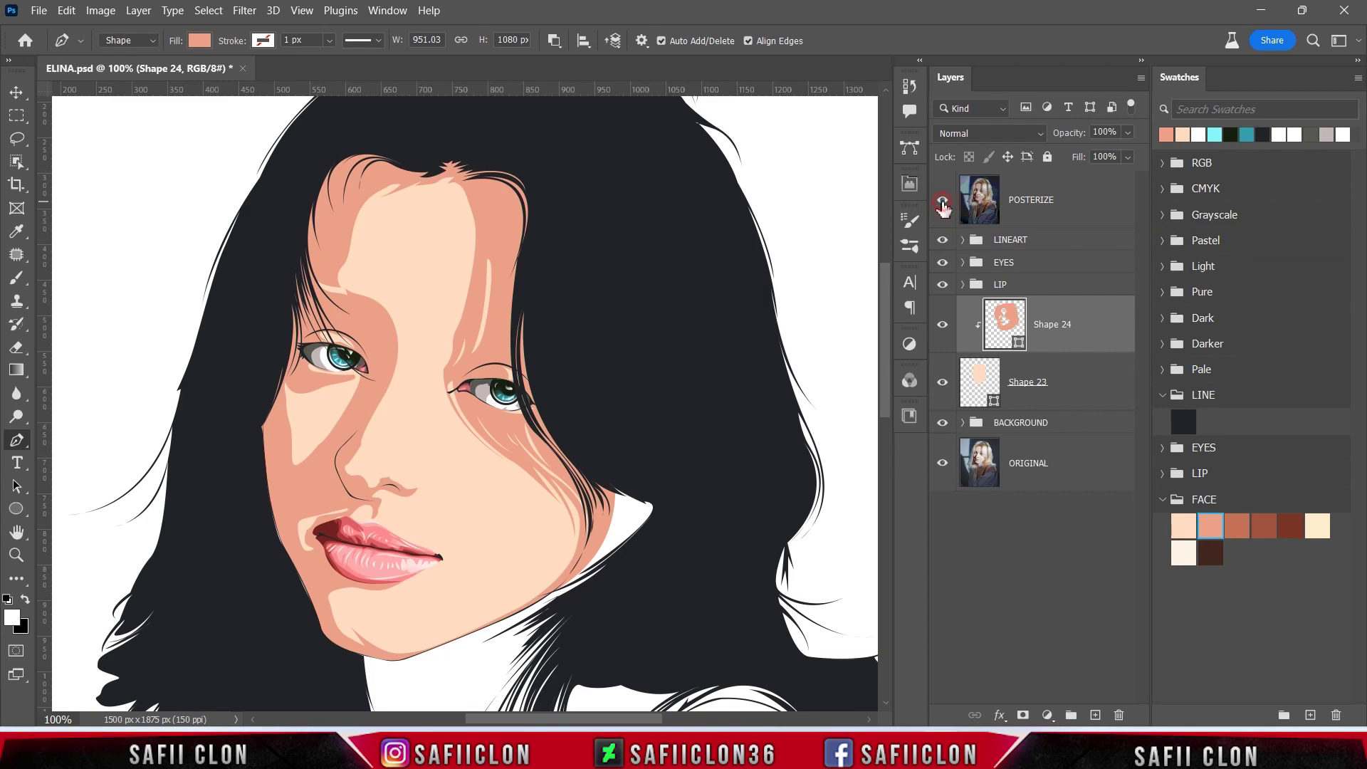
click(943, 203)
click(555, 41)
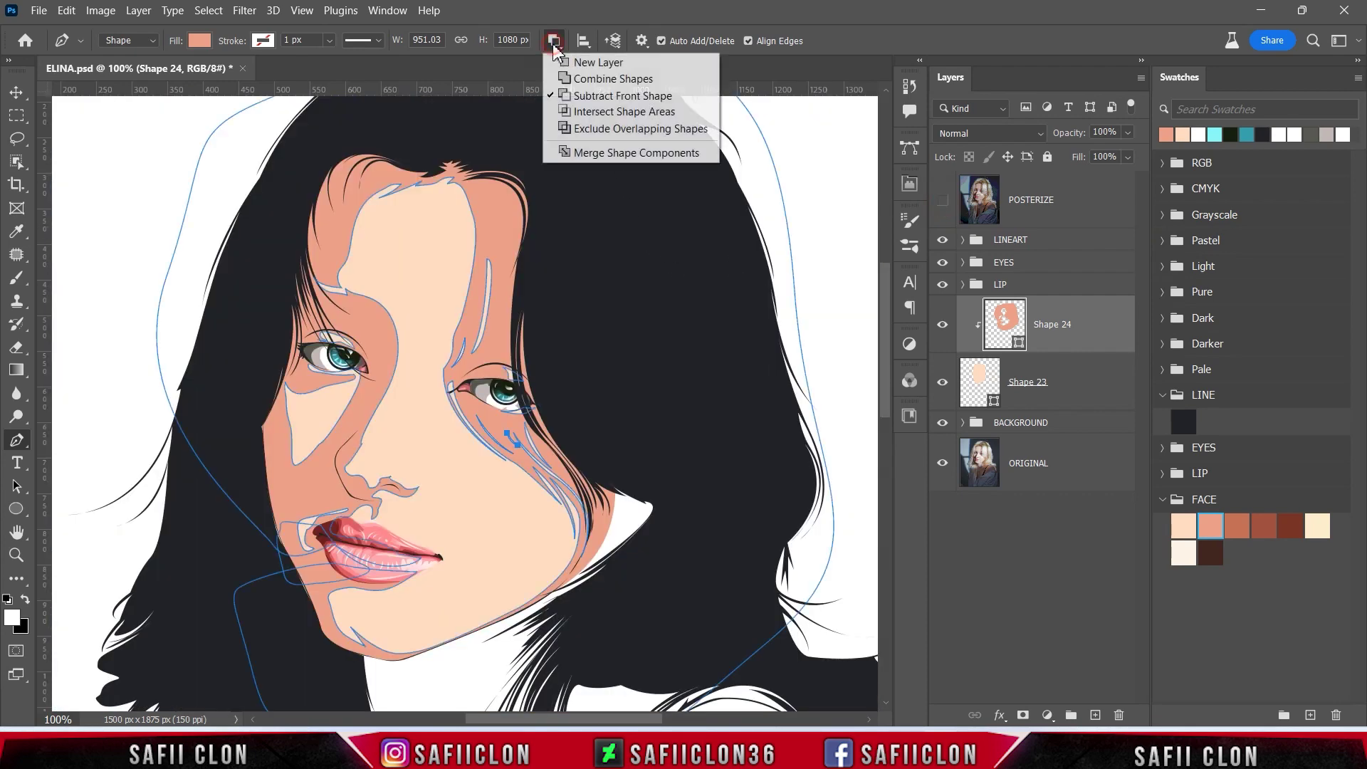
click(591, 64)
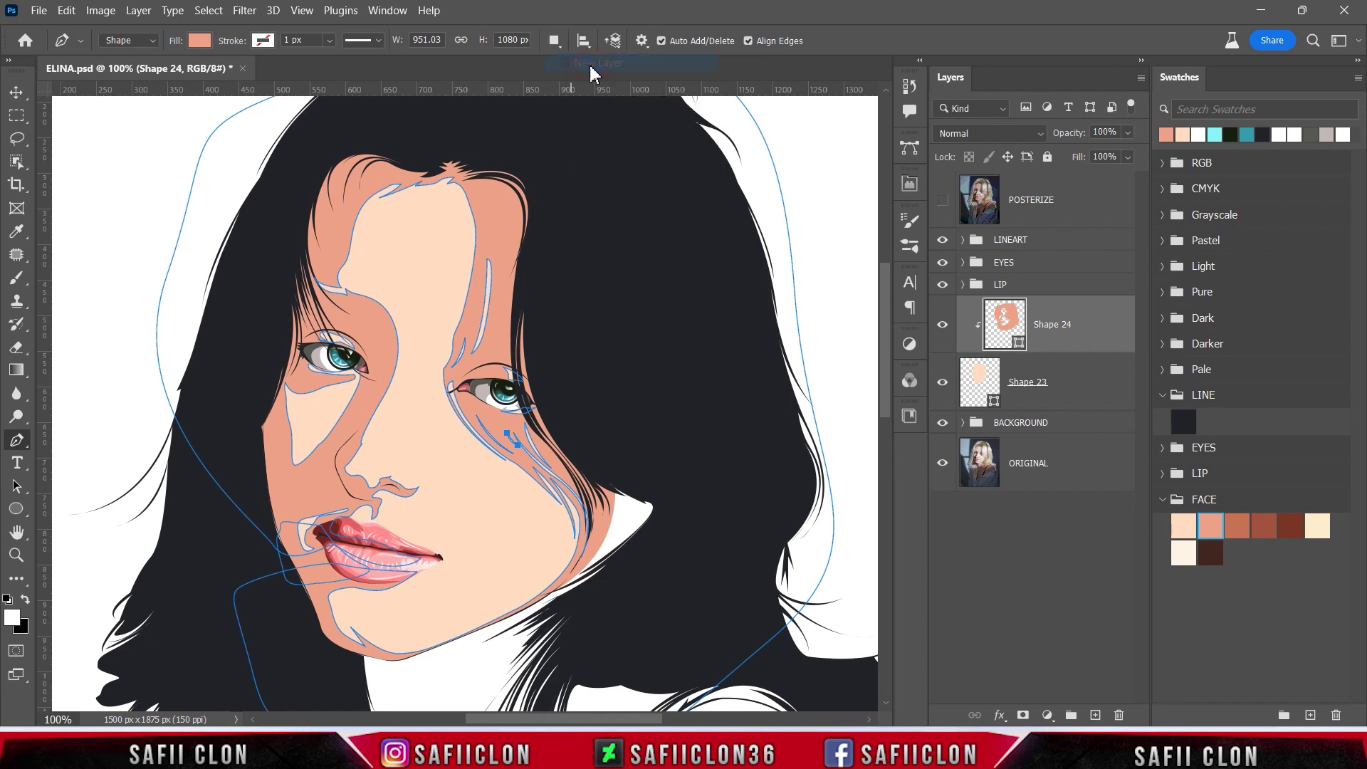
- Start Shape 25 with two anchor points below the lower lip
click(942, 203)
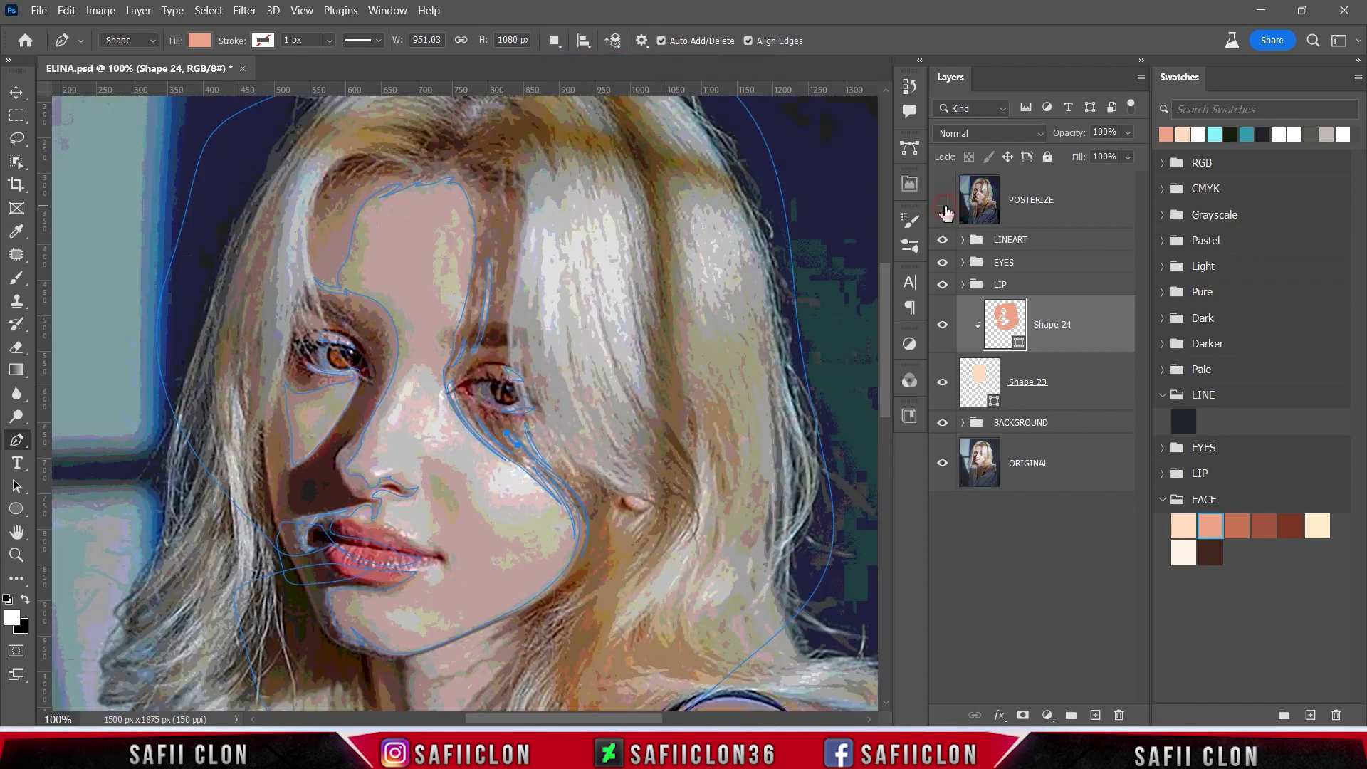
click(943, 201)
scroll(641, 359, down, 2)
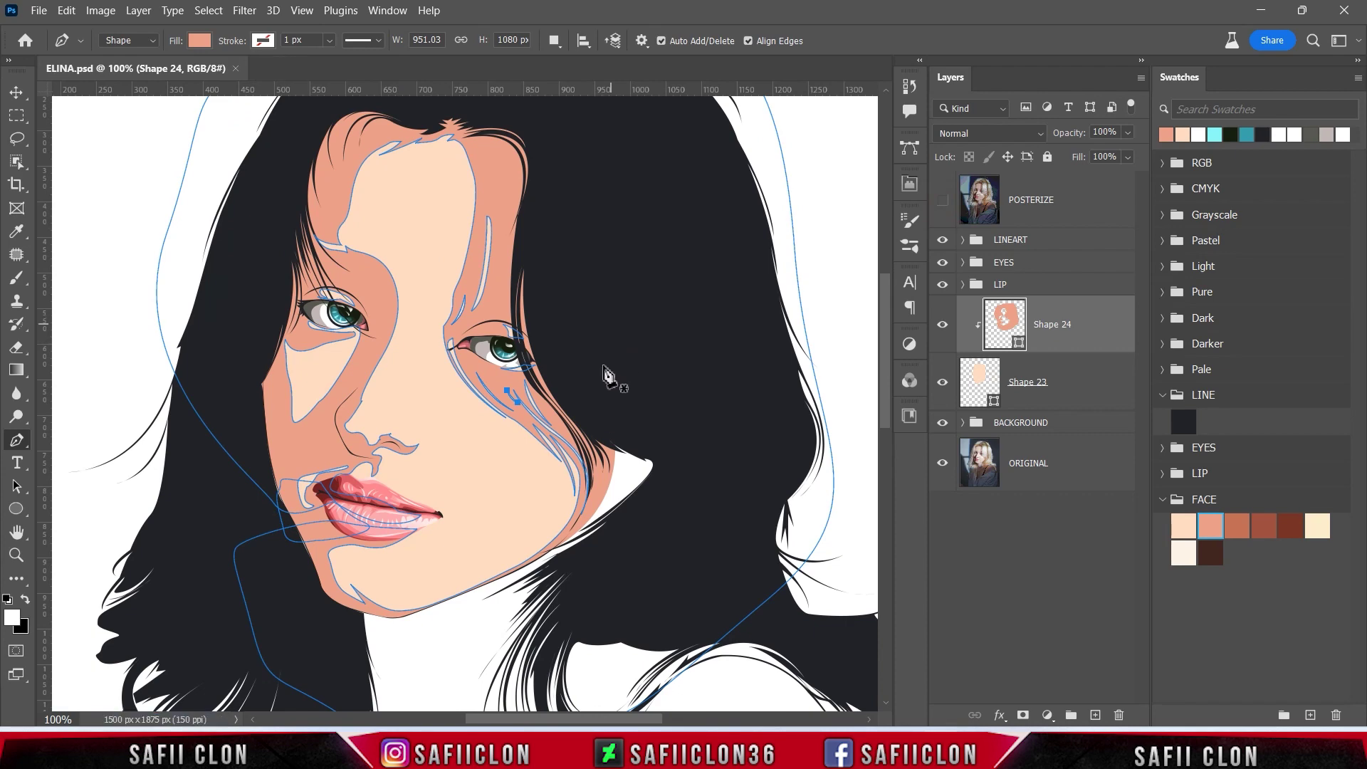
scroll(611, 347, down, 1)
click(942, 201)
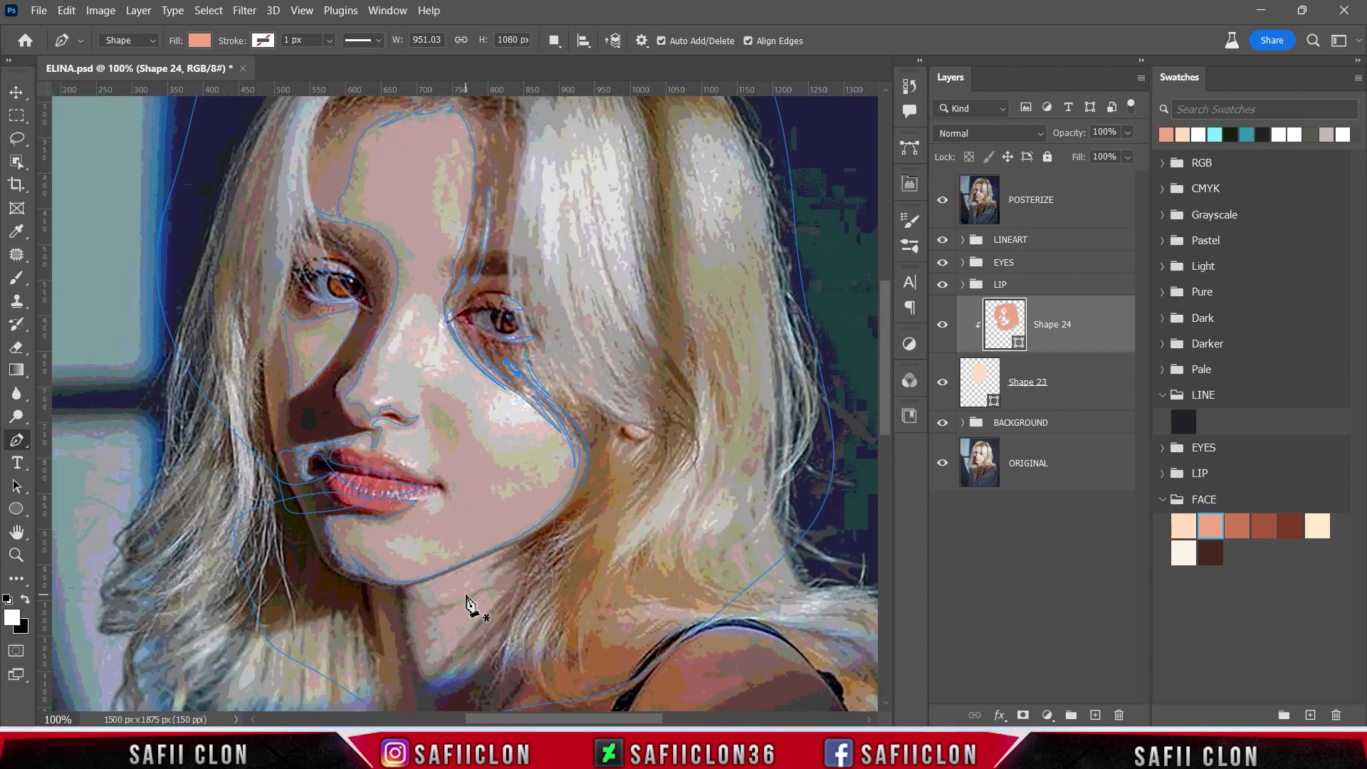
scroll(467, 601, up, 1)
scroll(427, 562, down, 5)
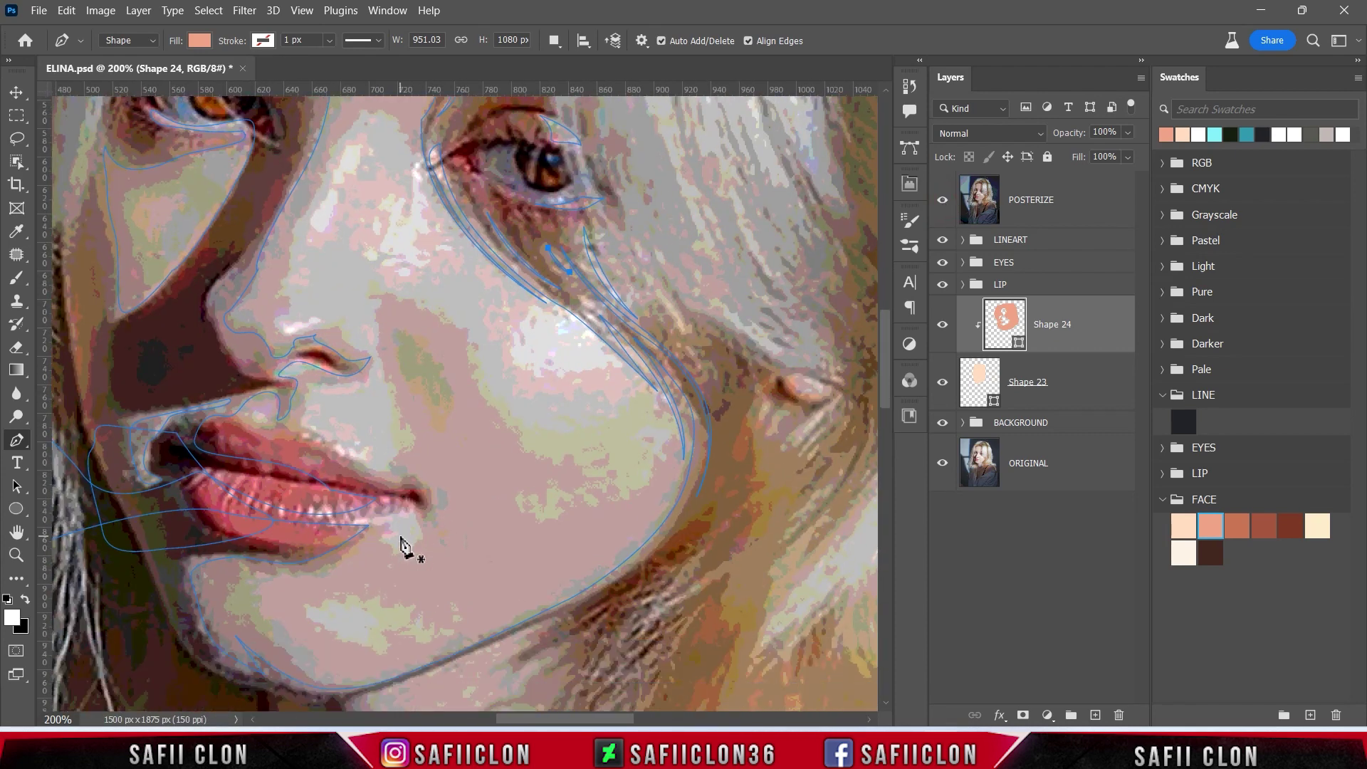
scroll(400, 538, down, 2)
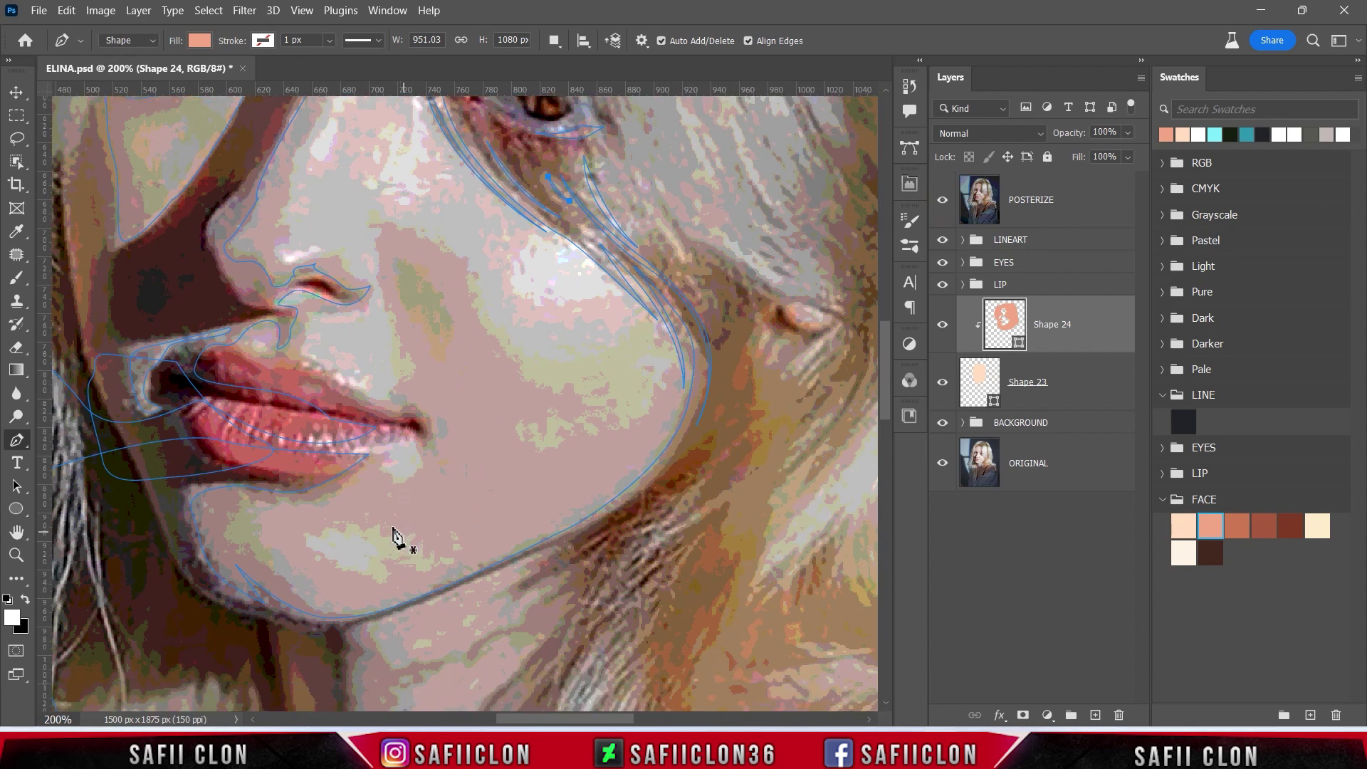
click(327, 459)
click(303, 486)
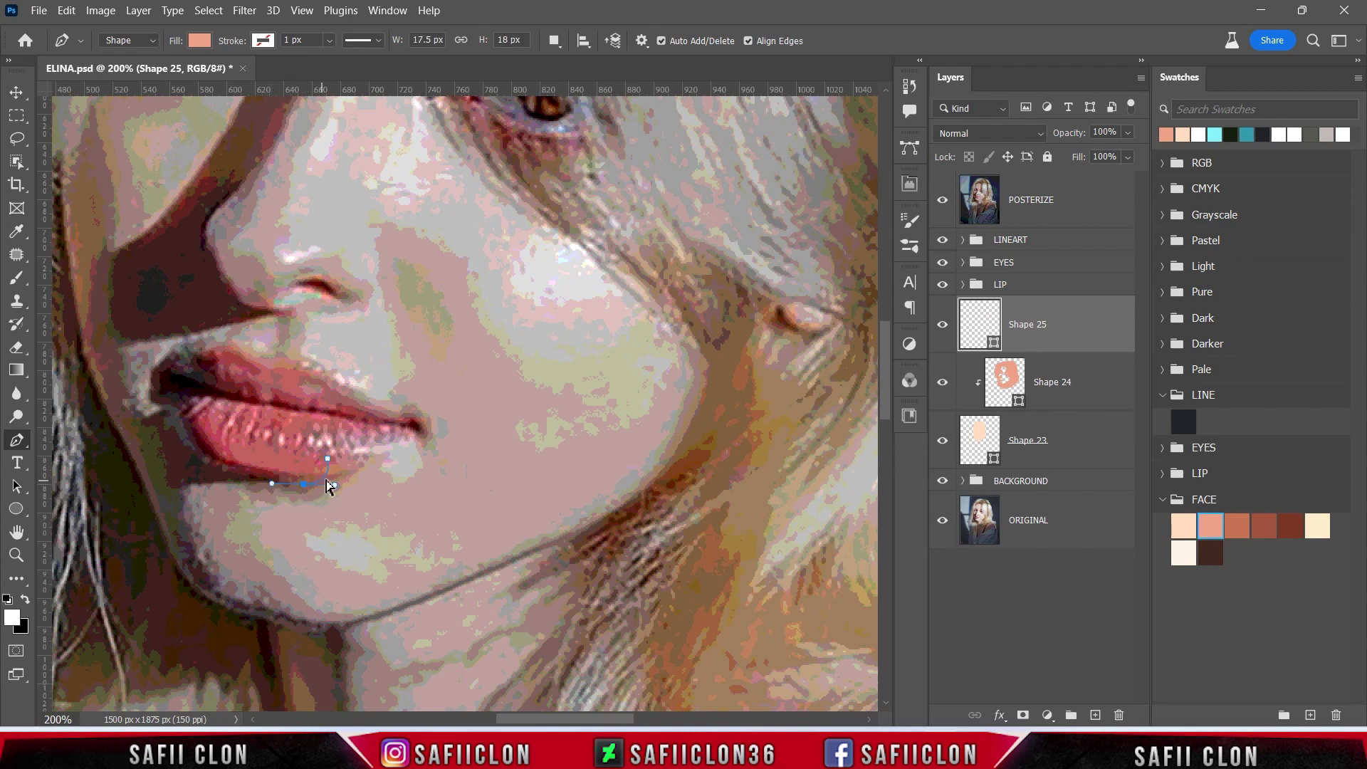
- Extend the Shape 25 path from the lip corner along the chin, jaw and face side
click(292, 484)
click(191, 485)
drag(192, 530, 199, 547)
click(230, 597)
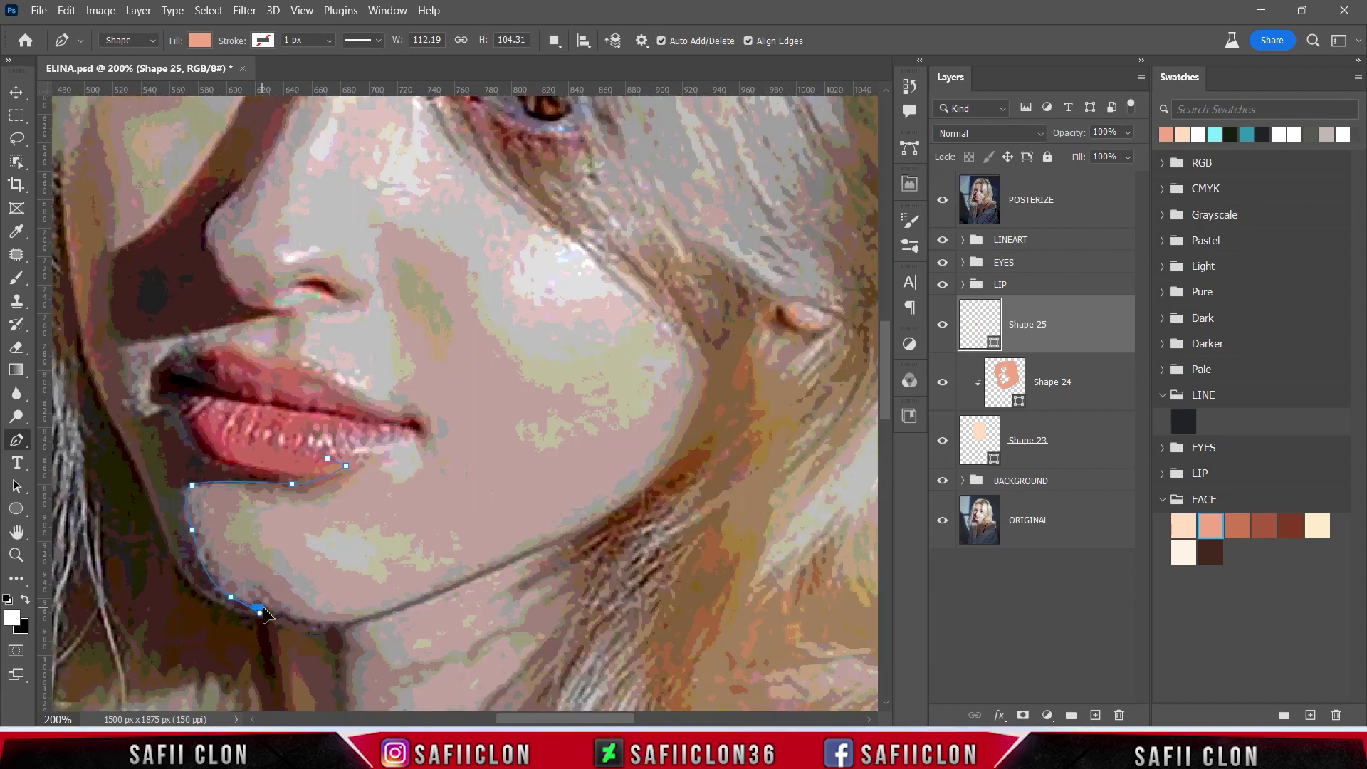
drag(332, 625, 360, 622)
key(ctrl+minus)
click(309, 512)
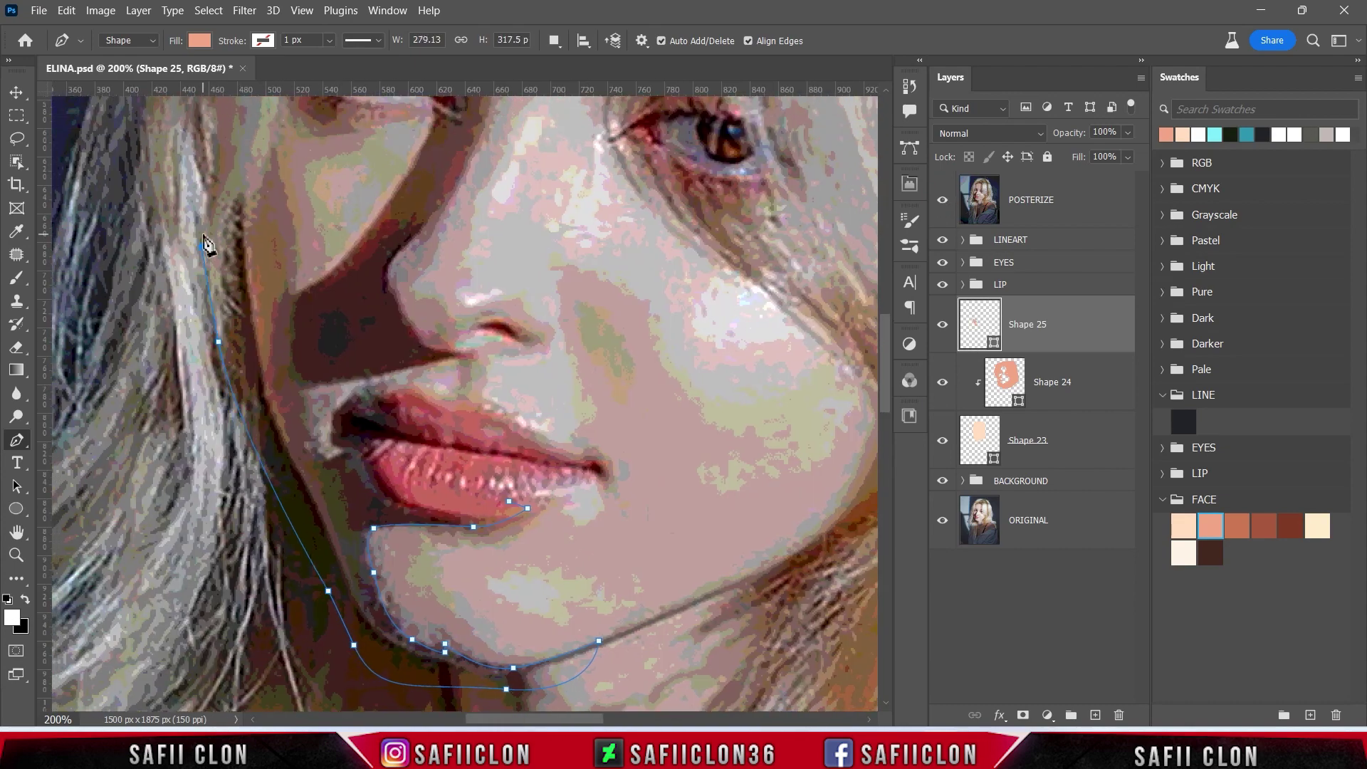
key(ctrl+minus)
drag(330, 251, 352, 217)
- Extend the shadow down the cheek, toggling POSTERIZE to compare
click(941, 202)
click(937, 208)
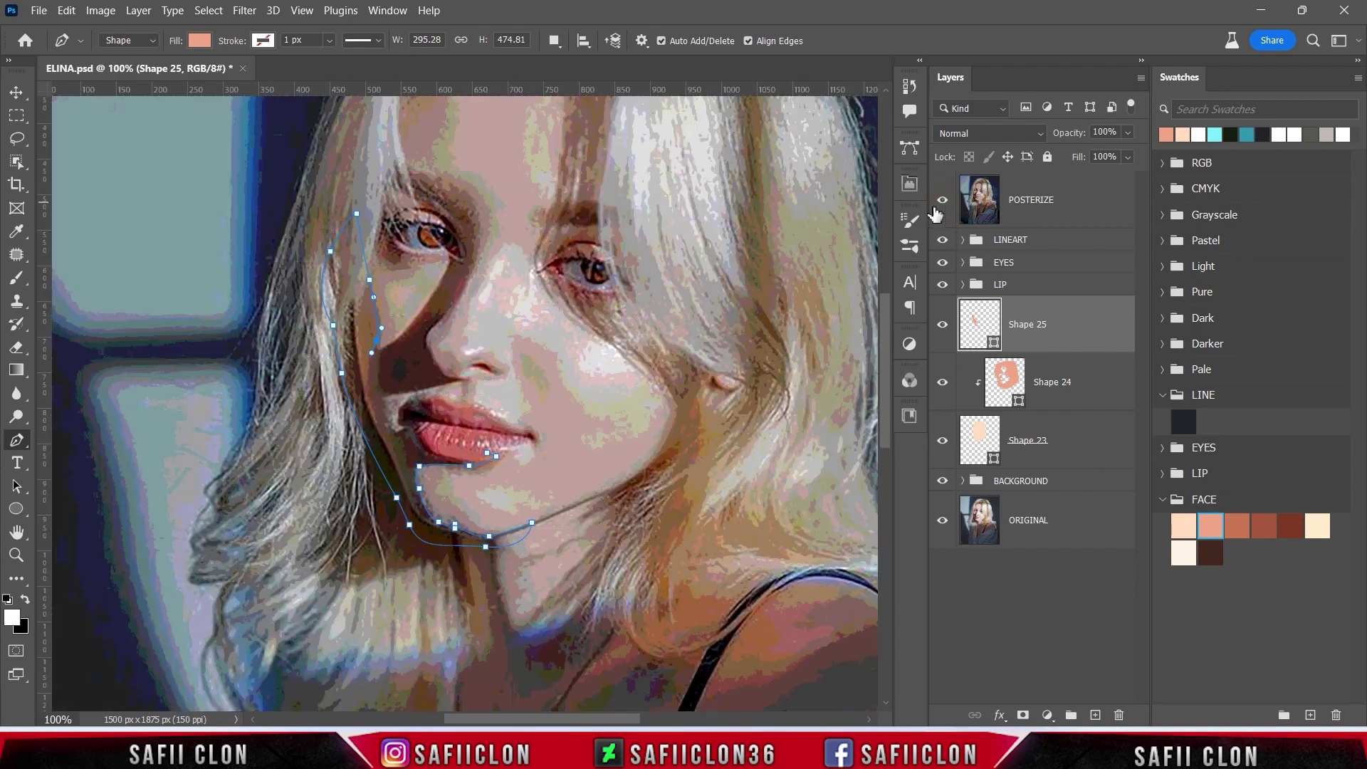
drag(385, 393, 389, 399)
click(942, 200)
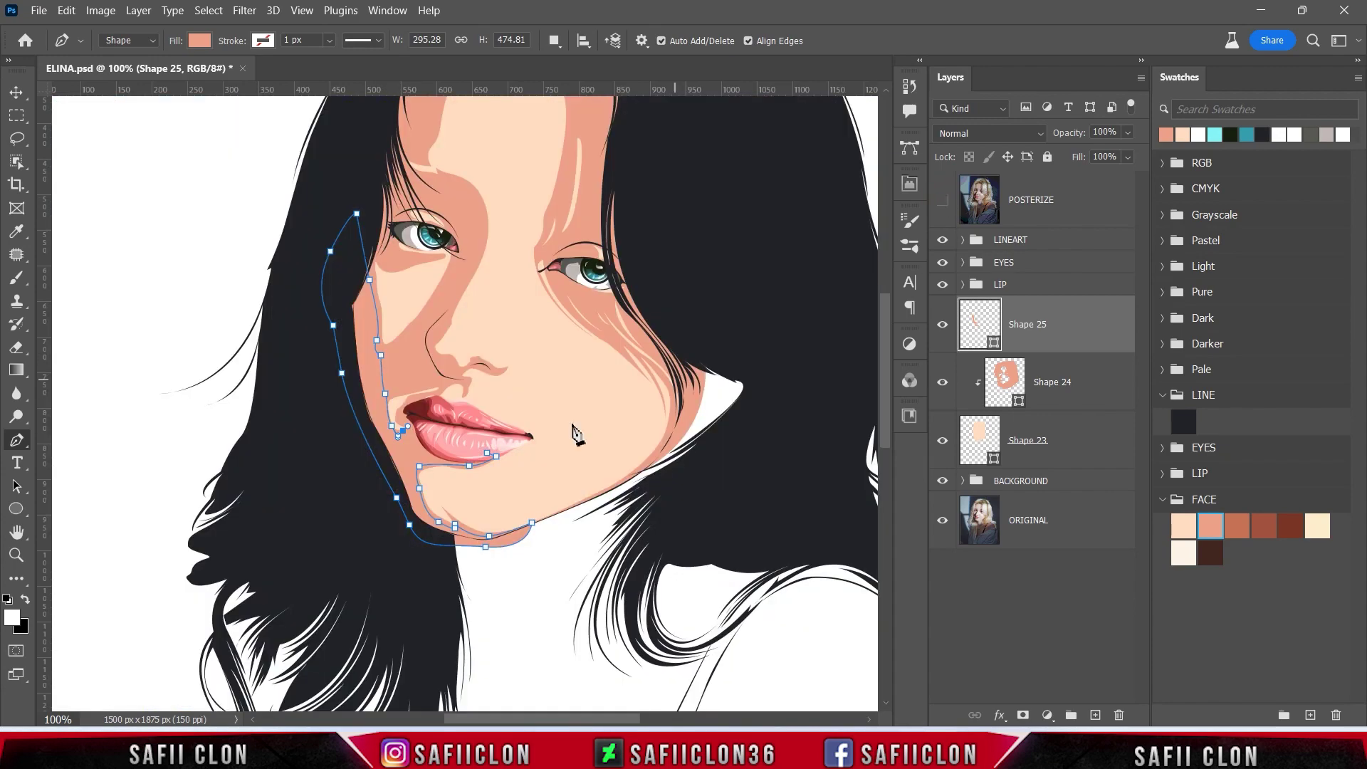
key(ctrl+plus)
click(942, 200)
- Close the outline around the upper and lower lip and open the shape's fill colour
click(334, 413)
click(354, 391)
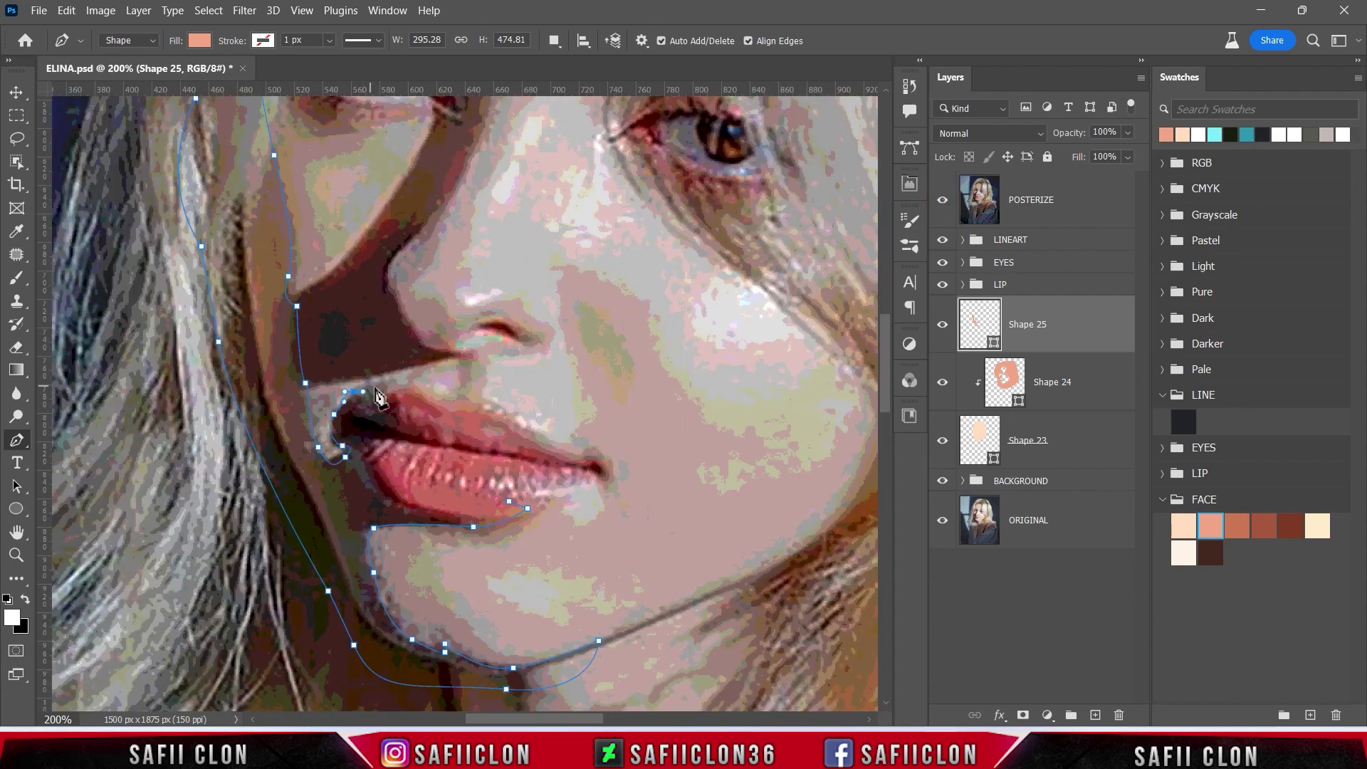
click(404, 387)
drag(474, 421, 513, 434)
click(561, 455)
click(516, 495)
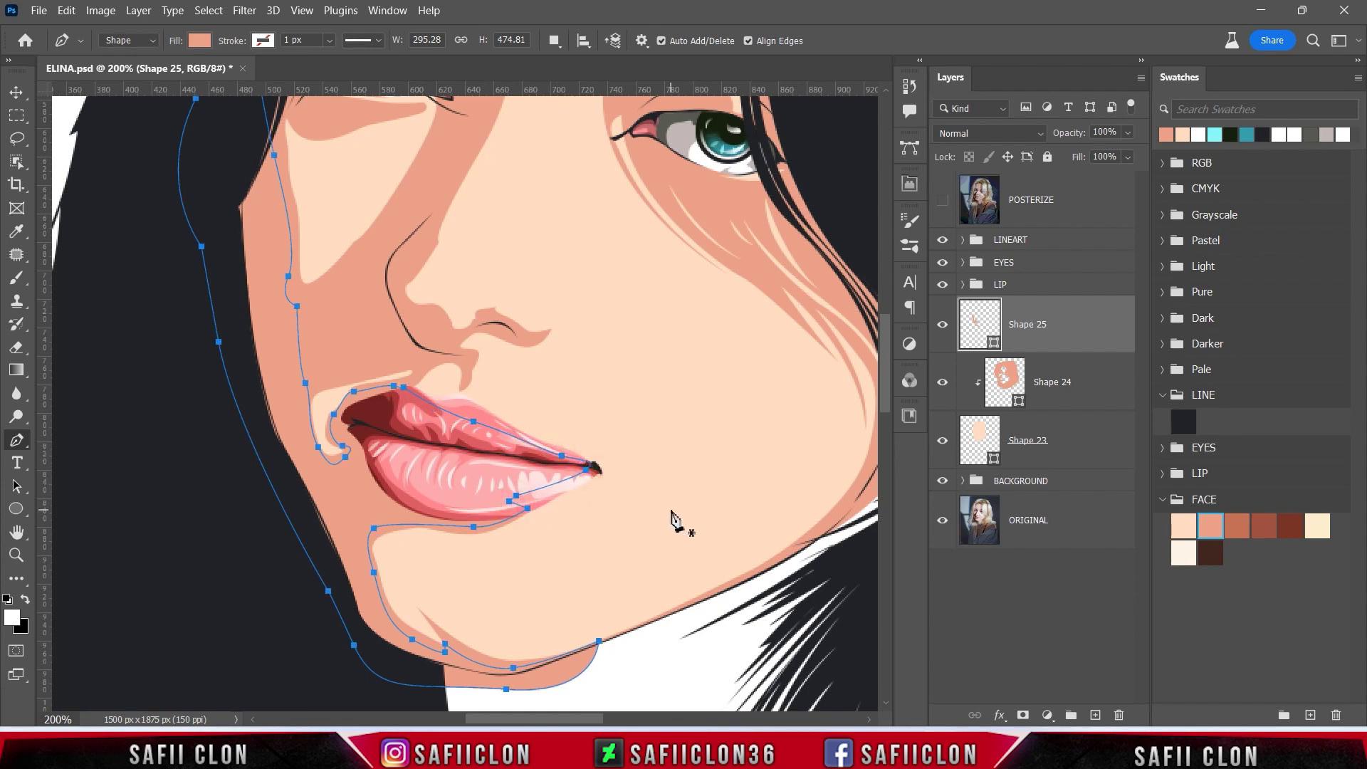
key(ctrl+minus)
key(ctrl+minus)
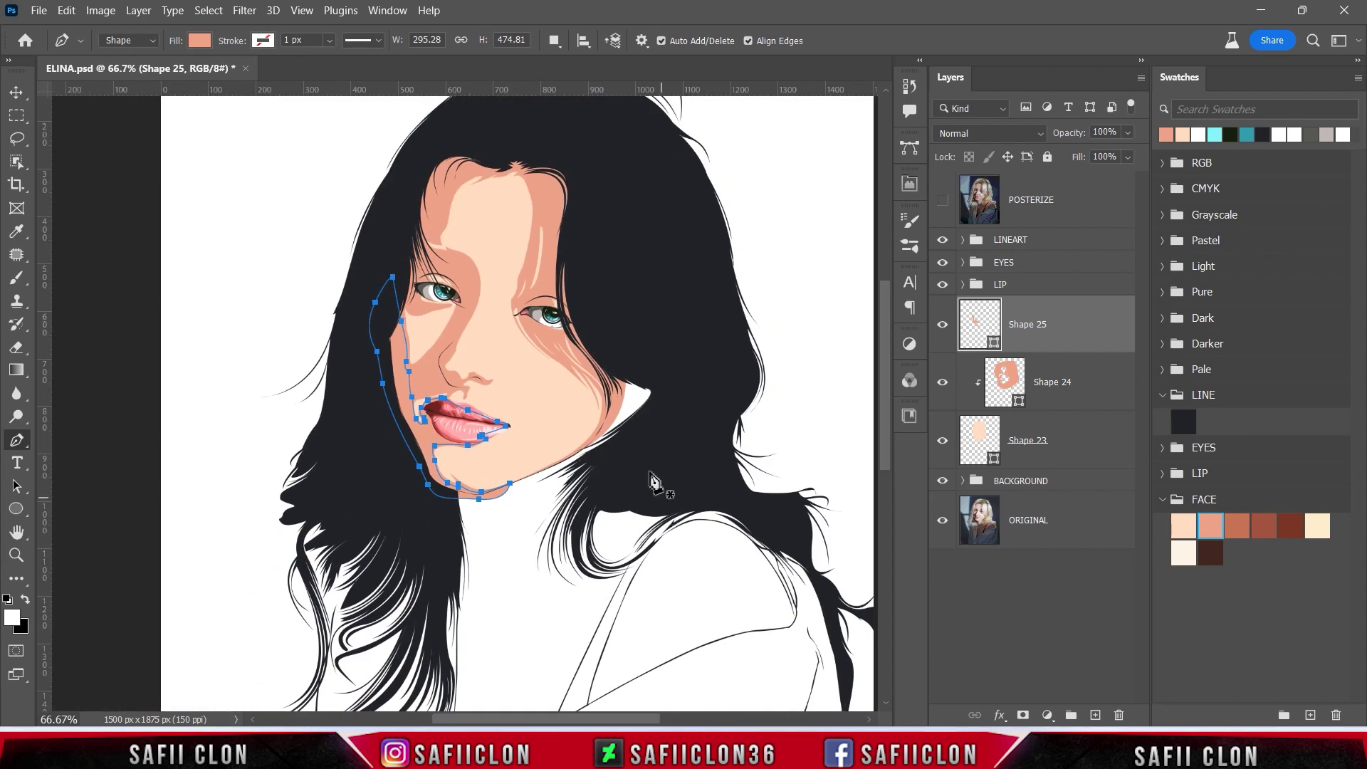
double_click(993, 345)
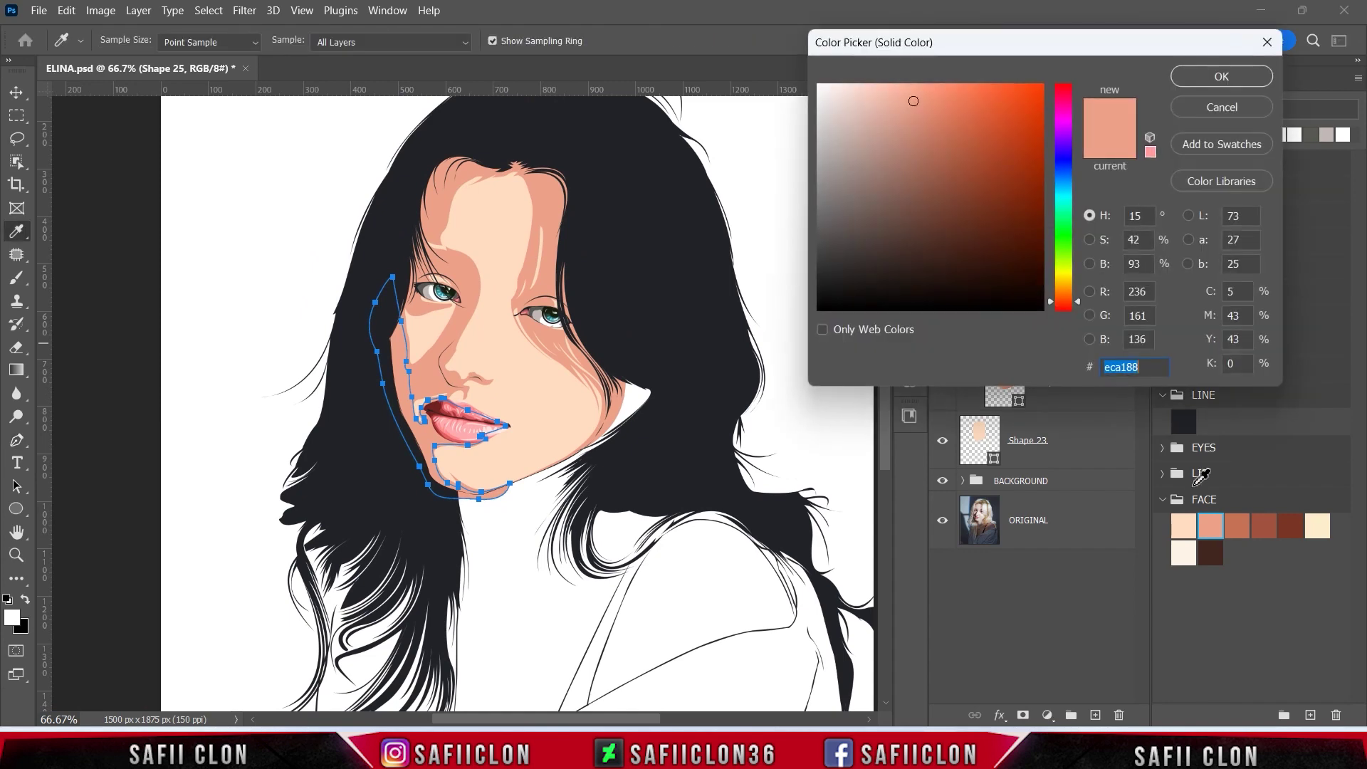
- Fill Shape 25 with darker brown c67155 and clip it to Shape 24
click(1237, 525)
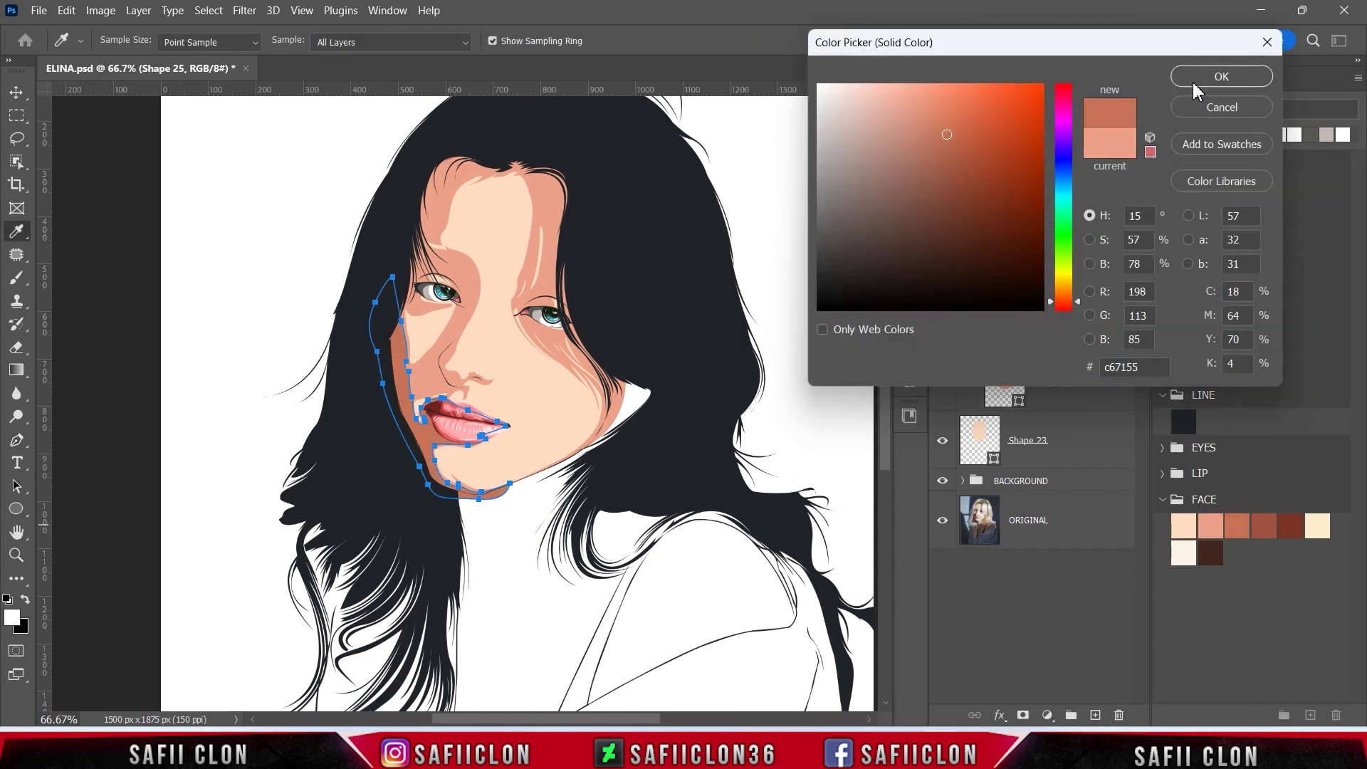
click(1196, 87)
right_click(1085, 319)
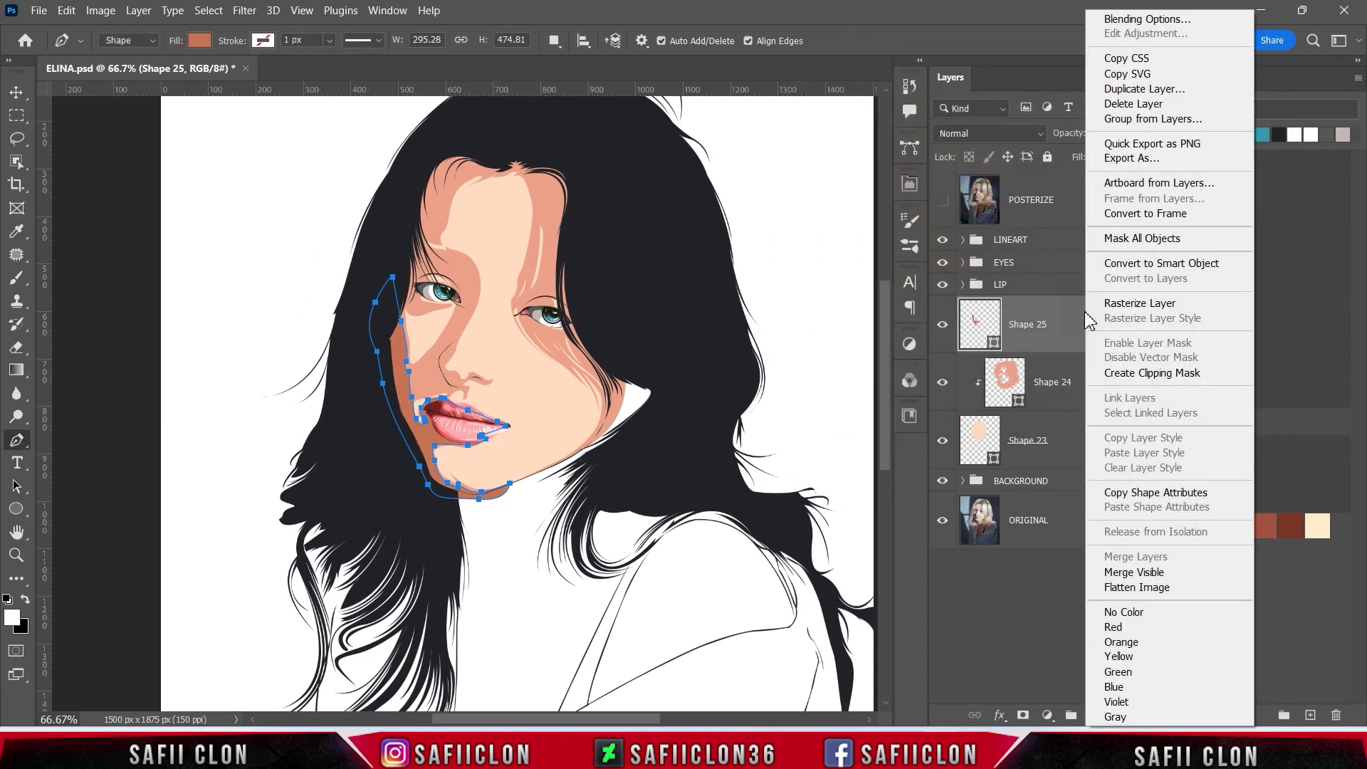
click(1093, 373)
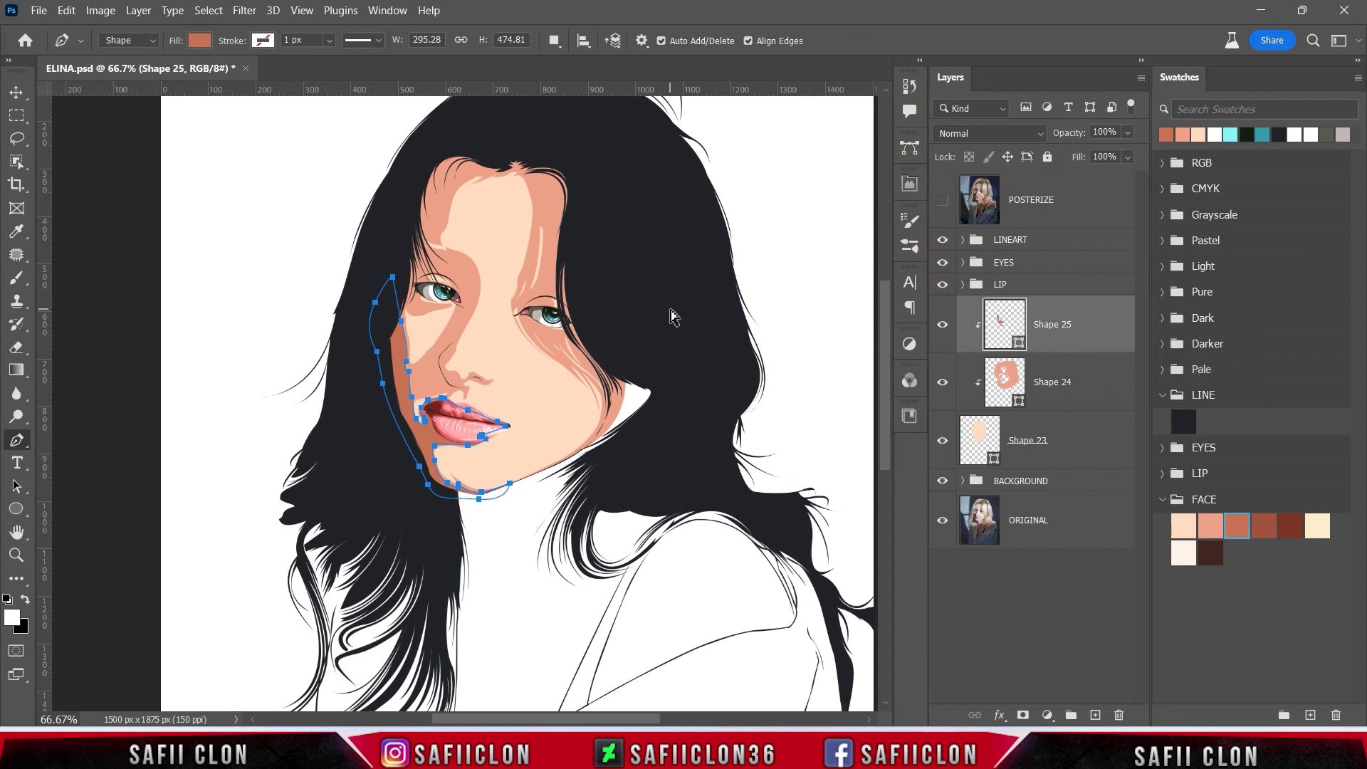
- Set Path Operations to Combine Shapes and show POSTERIZE again, zoomed on the lips
click(553, 42)
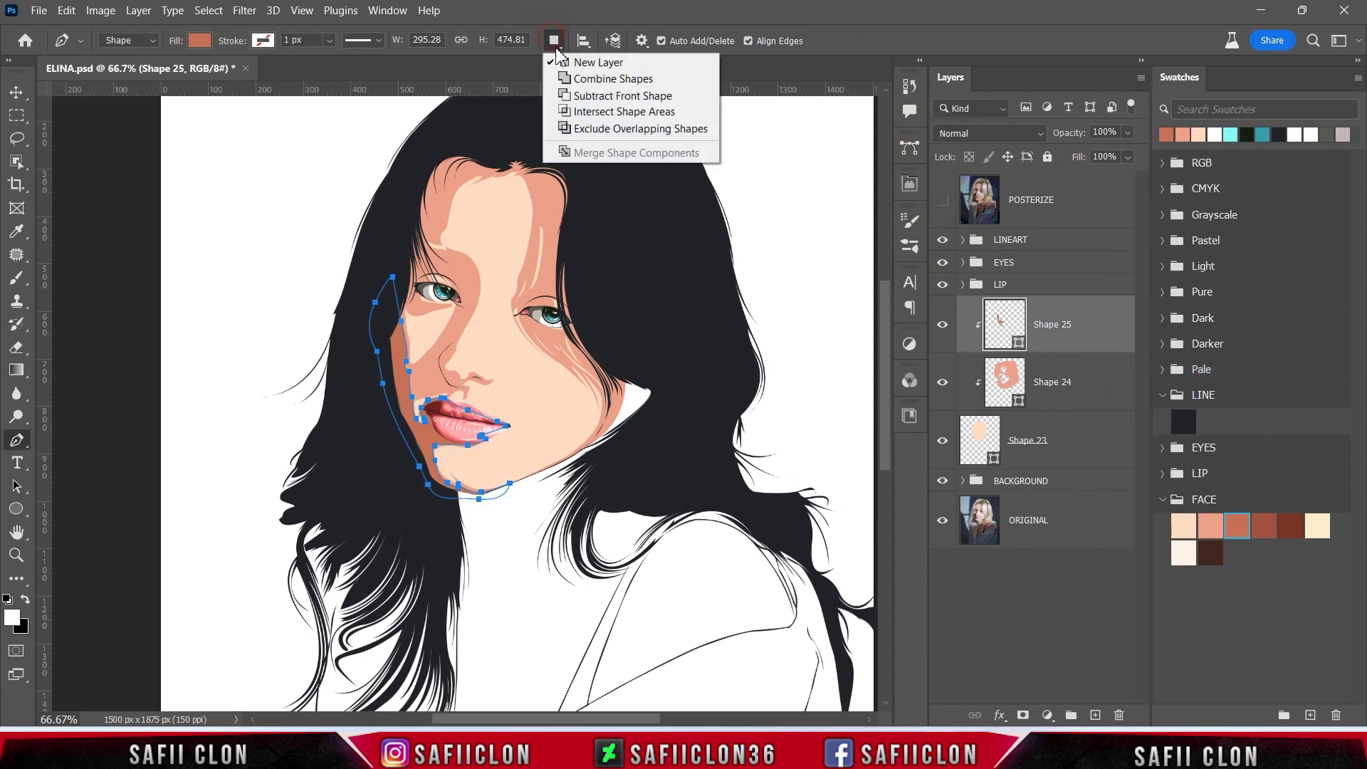
click(612, 78)
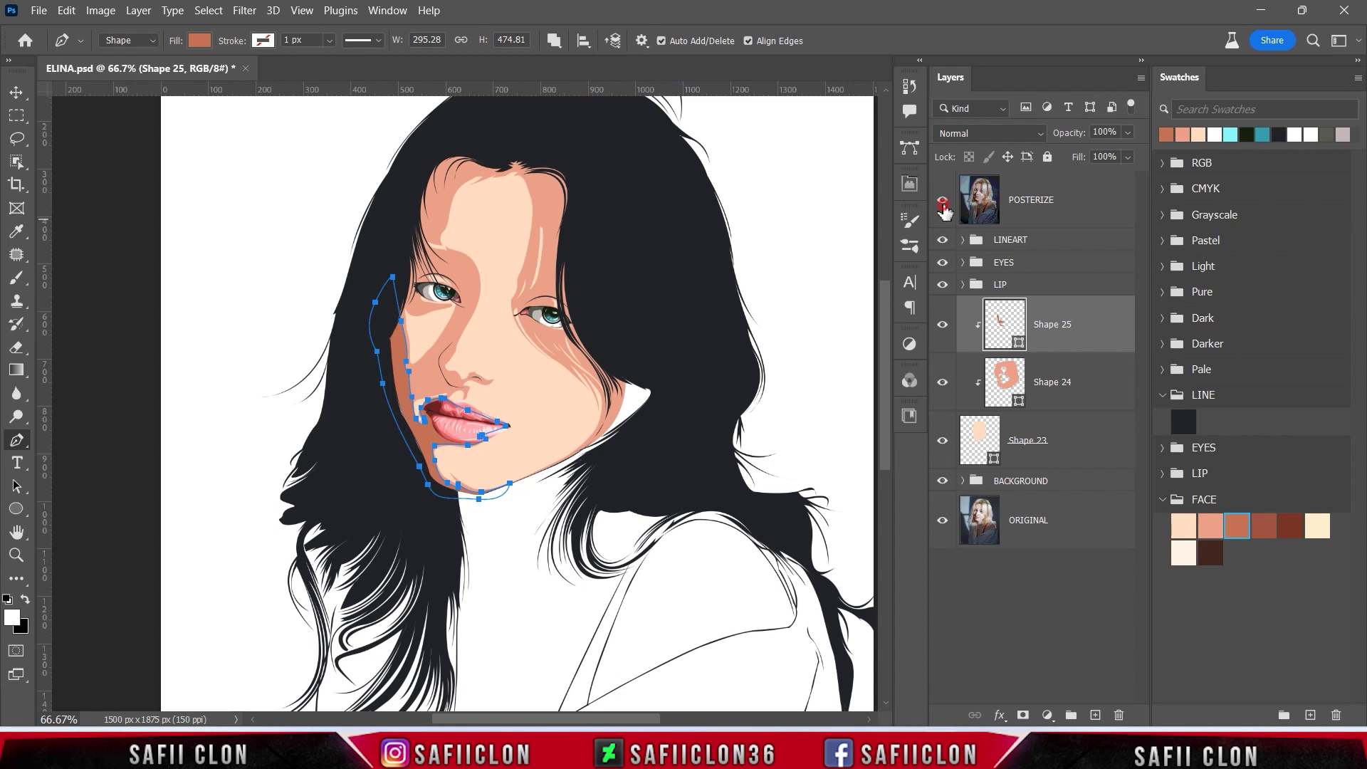
click(943, 202)
key(ctrl+plus)
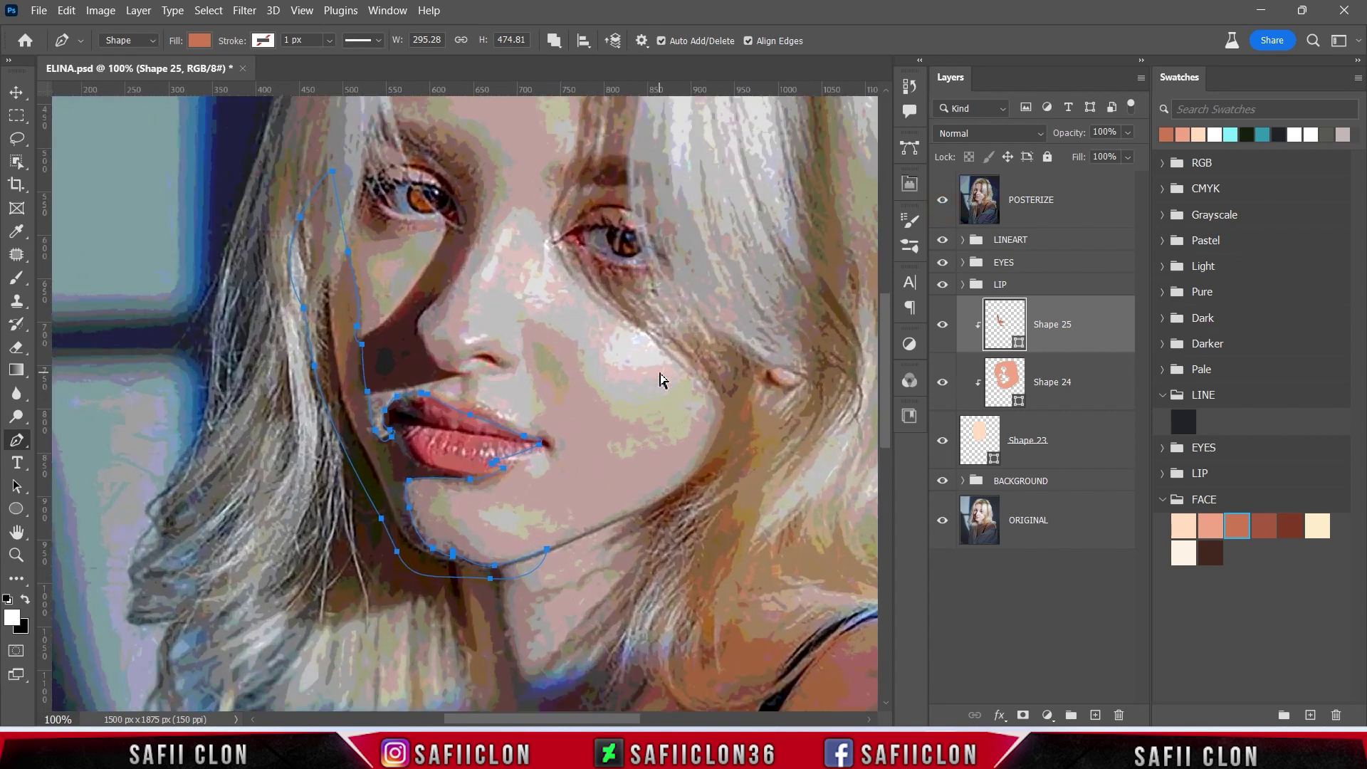
- Trace the brown shadow along the lower right jawline and close the outline
key(ctrl+plus)
scroll(611, 413, down, 1)
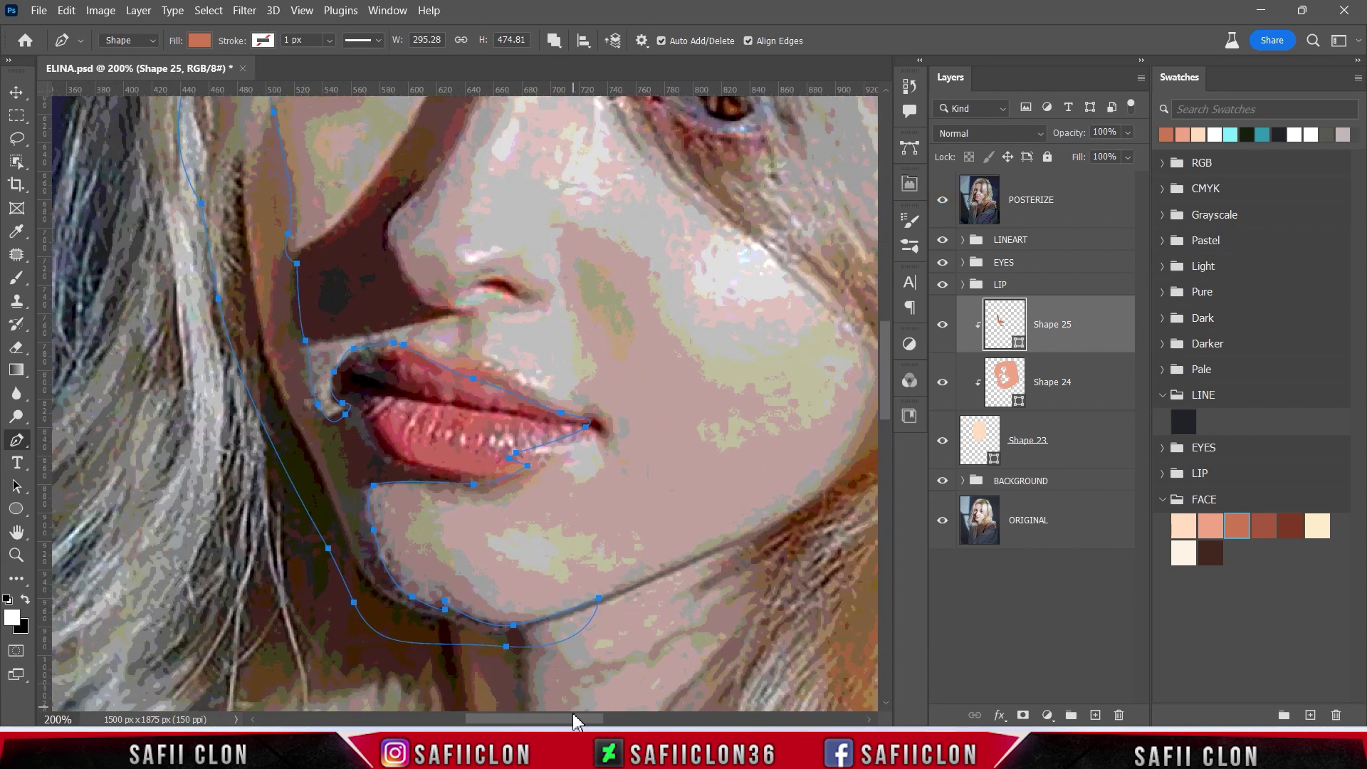
scroll(626, 562, right, 10)
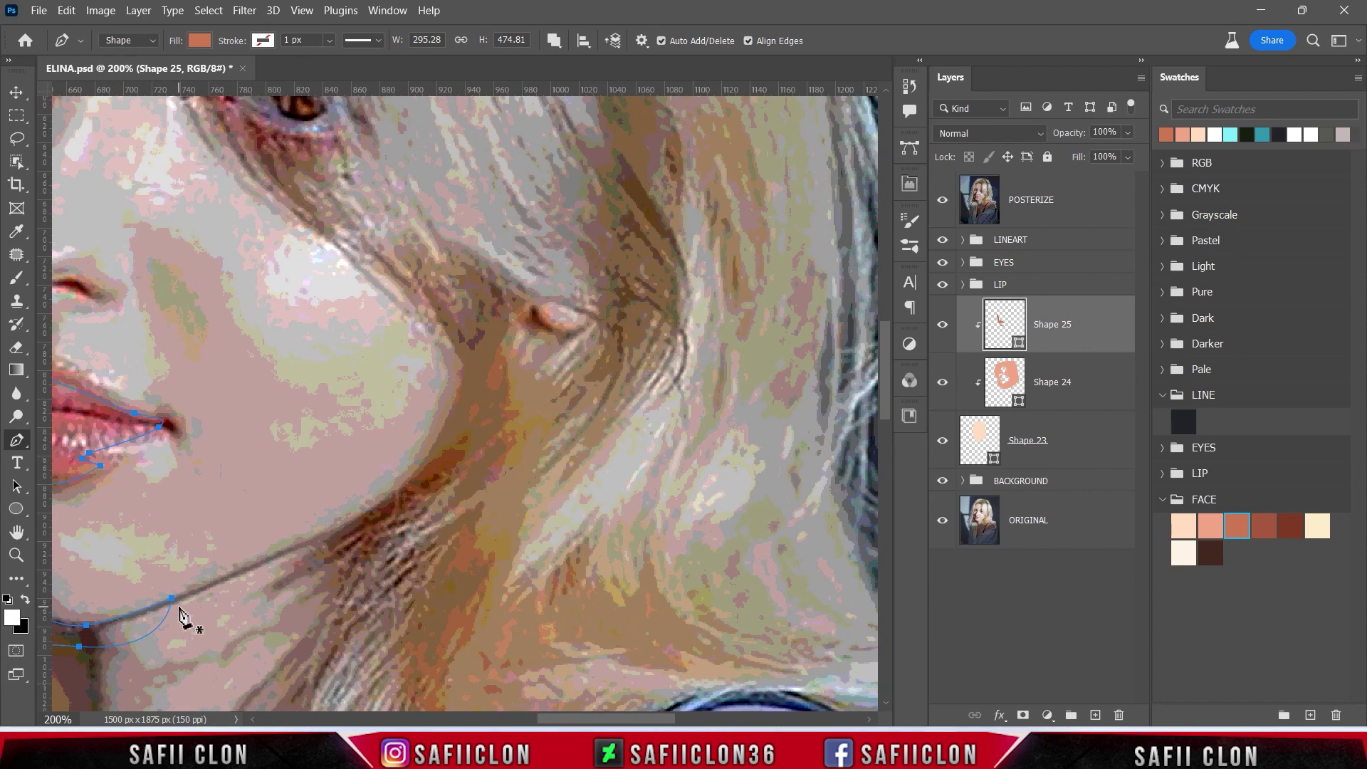
click(180, 596)
drag(380, 501, 415, 476)
click(388, 225)
- Check against the posterized photo, delete the top anchor and raise the shadow's top point
click(942, 200)
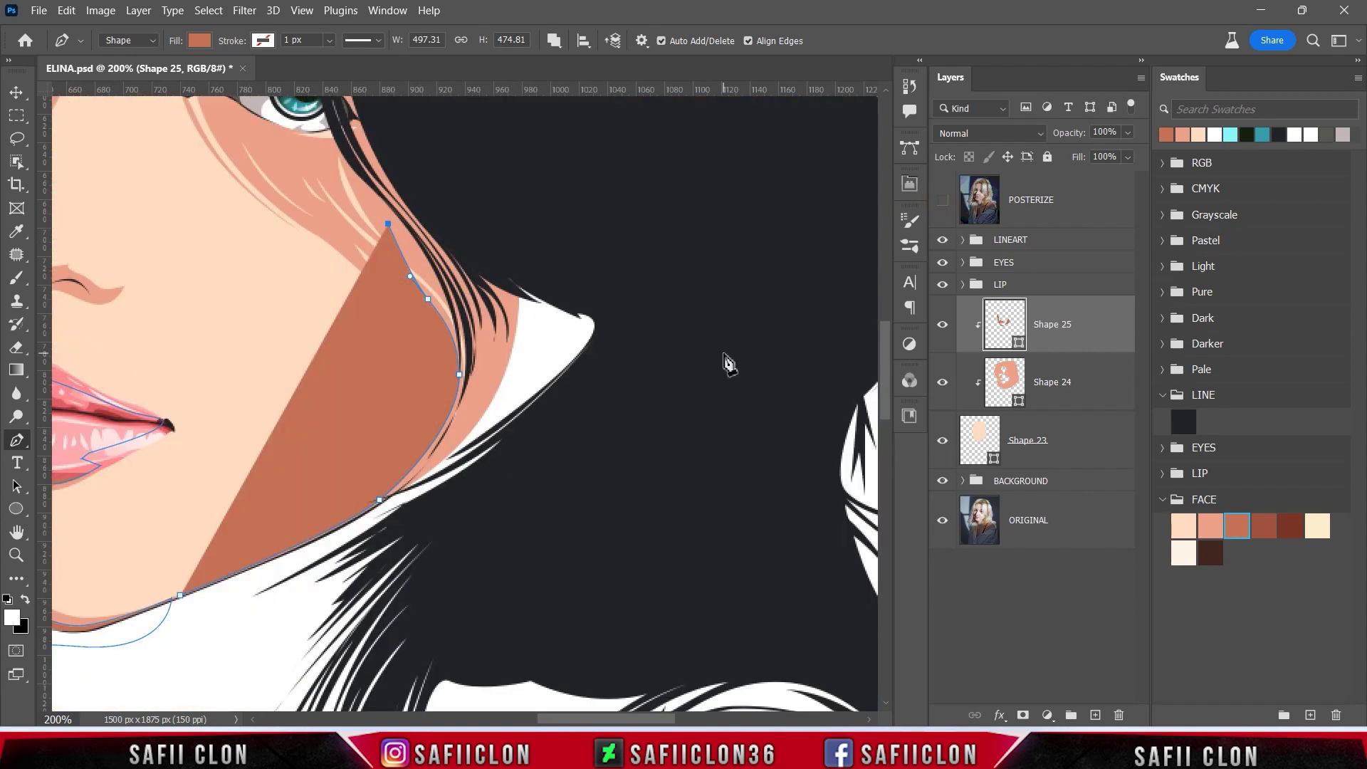
scroll(726, 361, up, 1)
scroll(703, 350, up, 3)
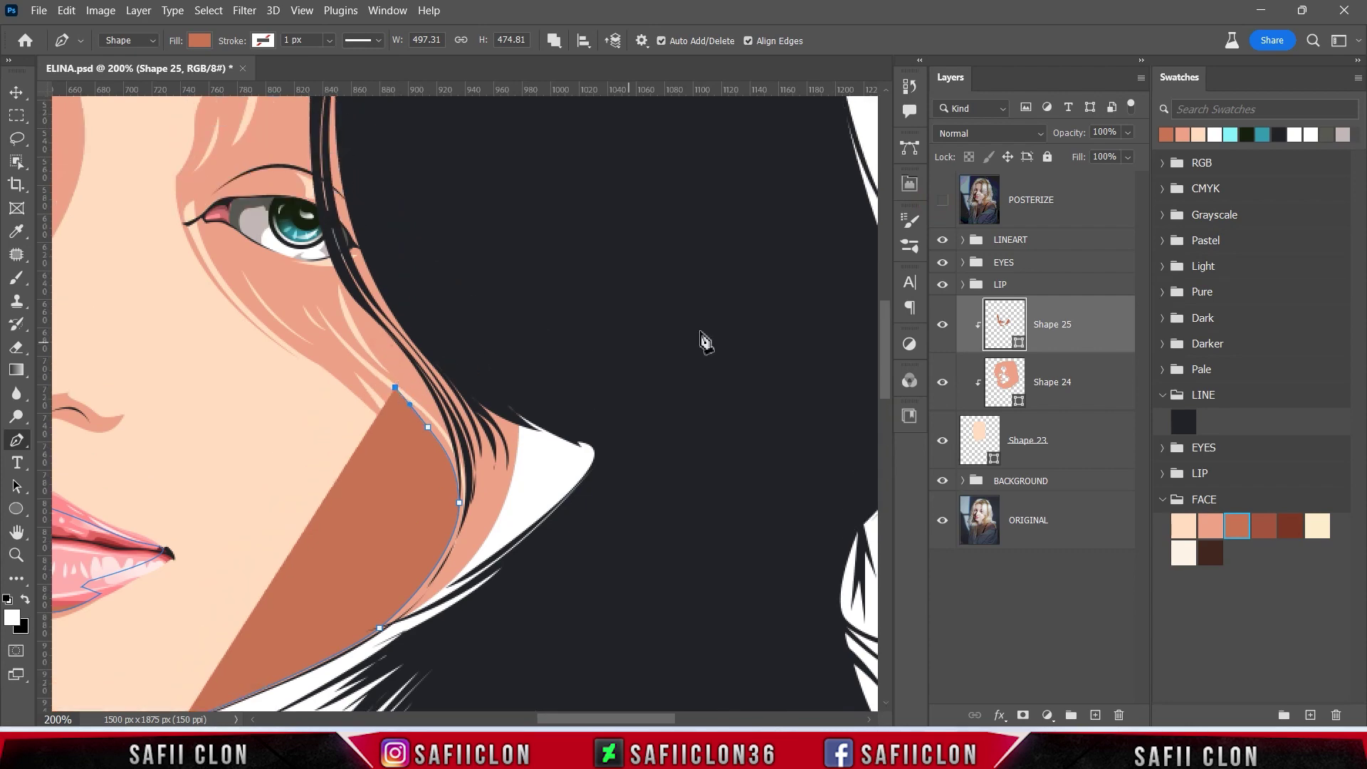
click(942, 200)
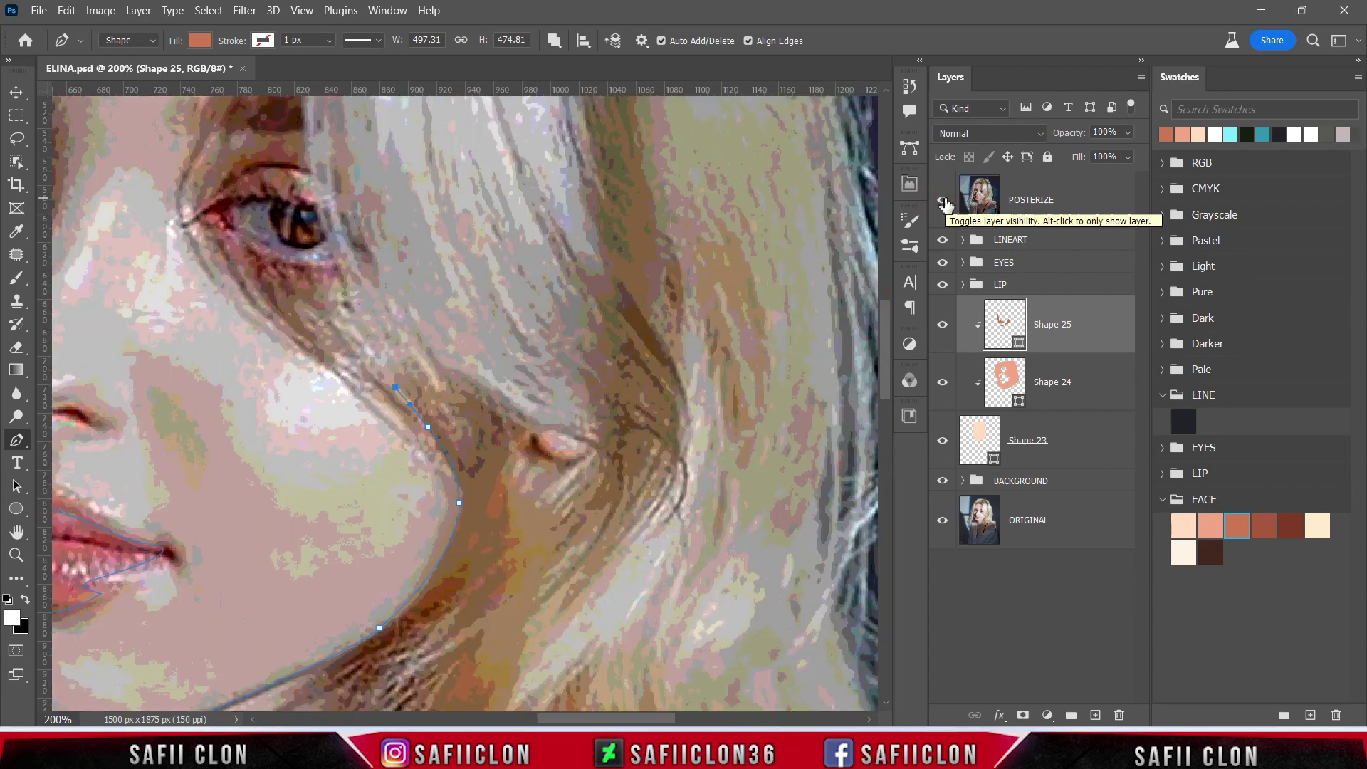
click(942, 200)
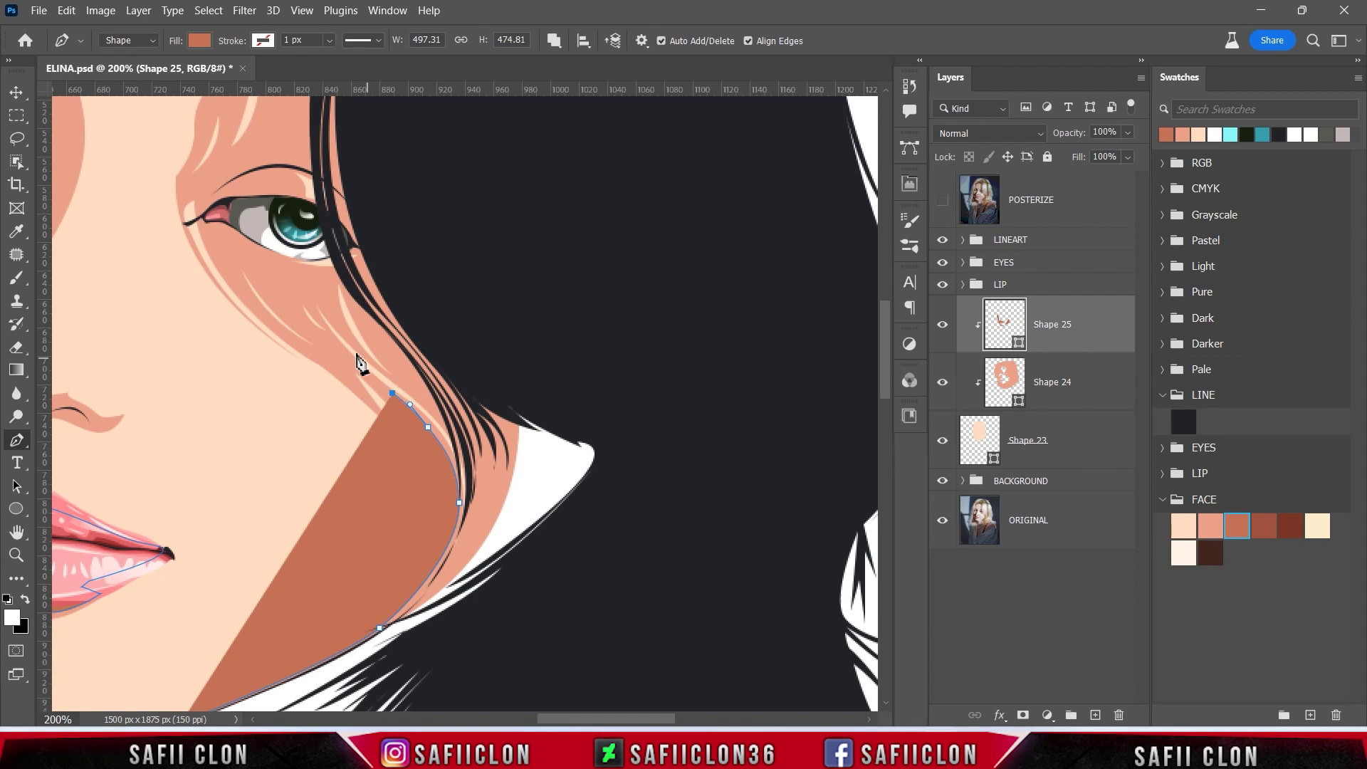
scroll(474, 360, down, 2)
click(942, 200)
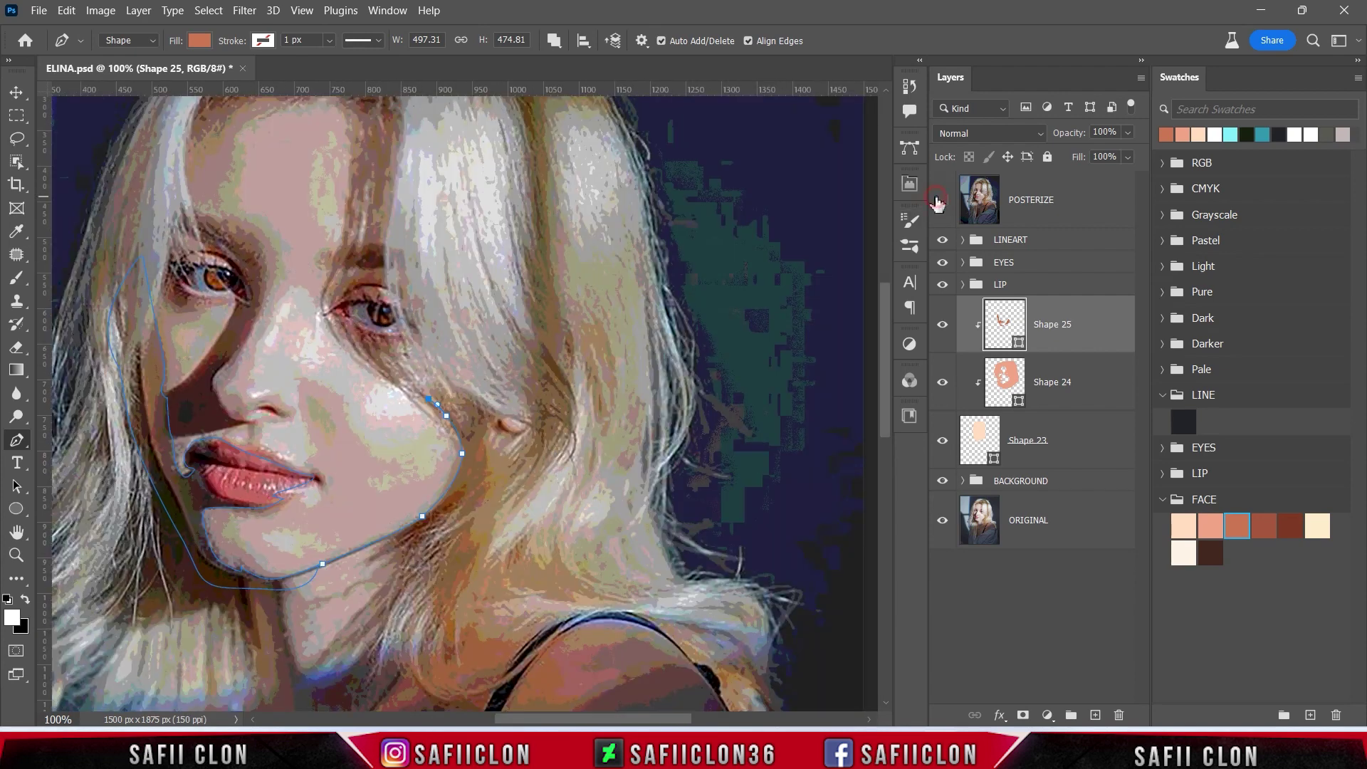
key(BackSpace)
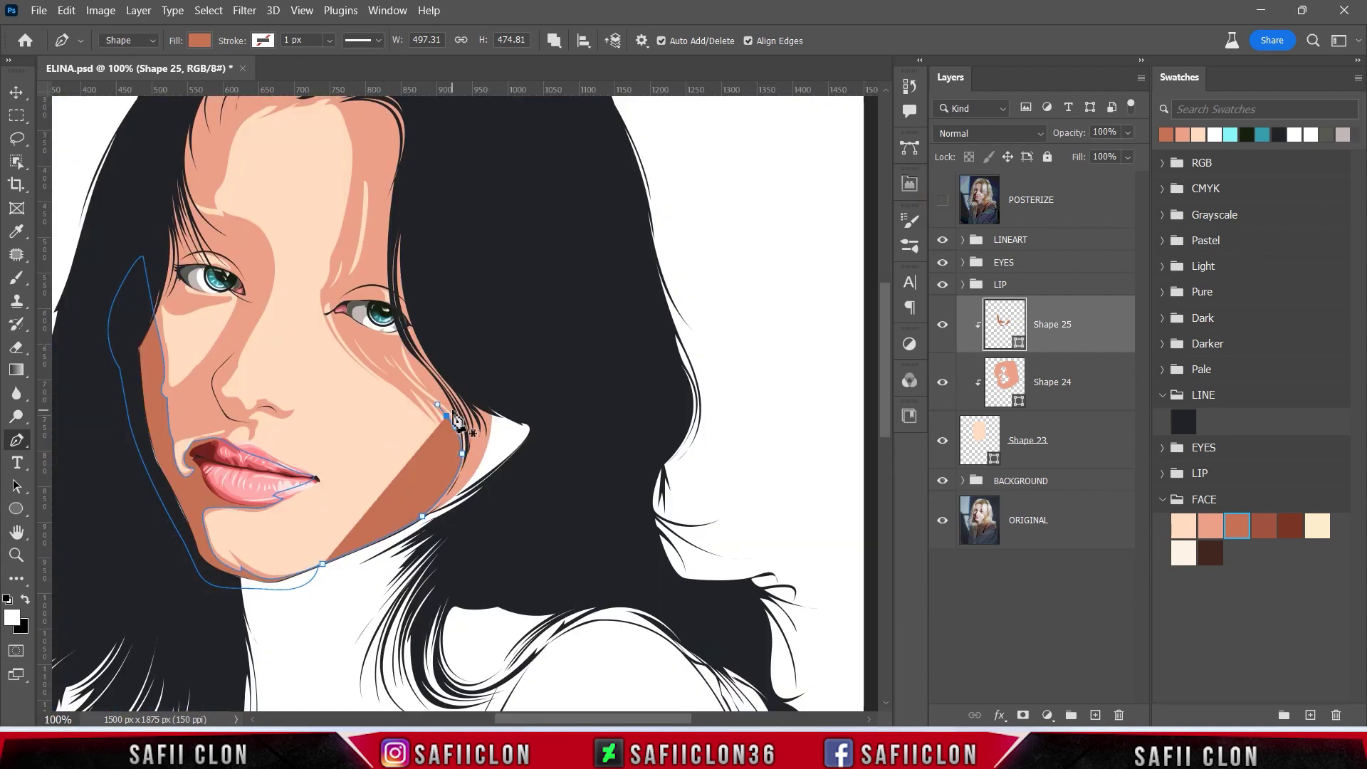
drag(446, 415, 456, 406)
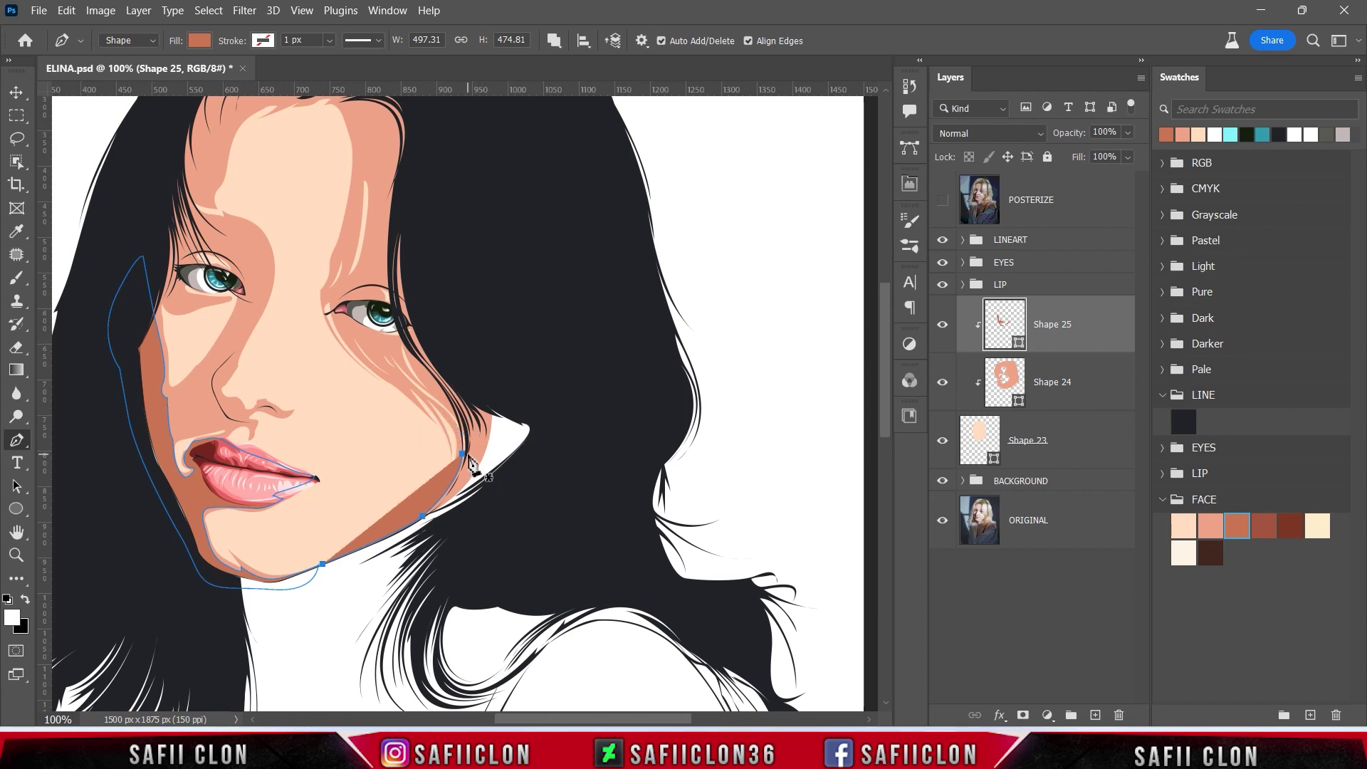
- Extend the shadow edge along the cheek and up the hair edge past the eye
click(461, 492)
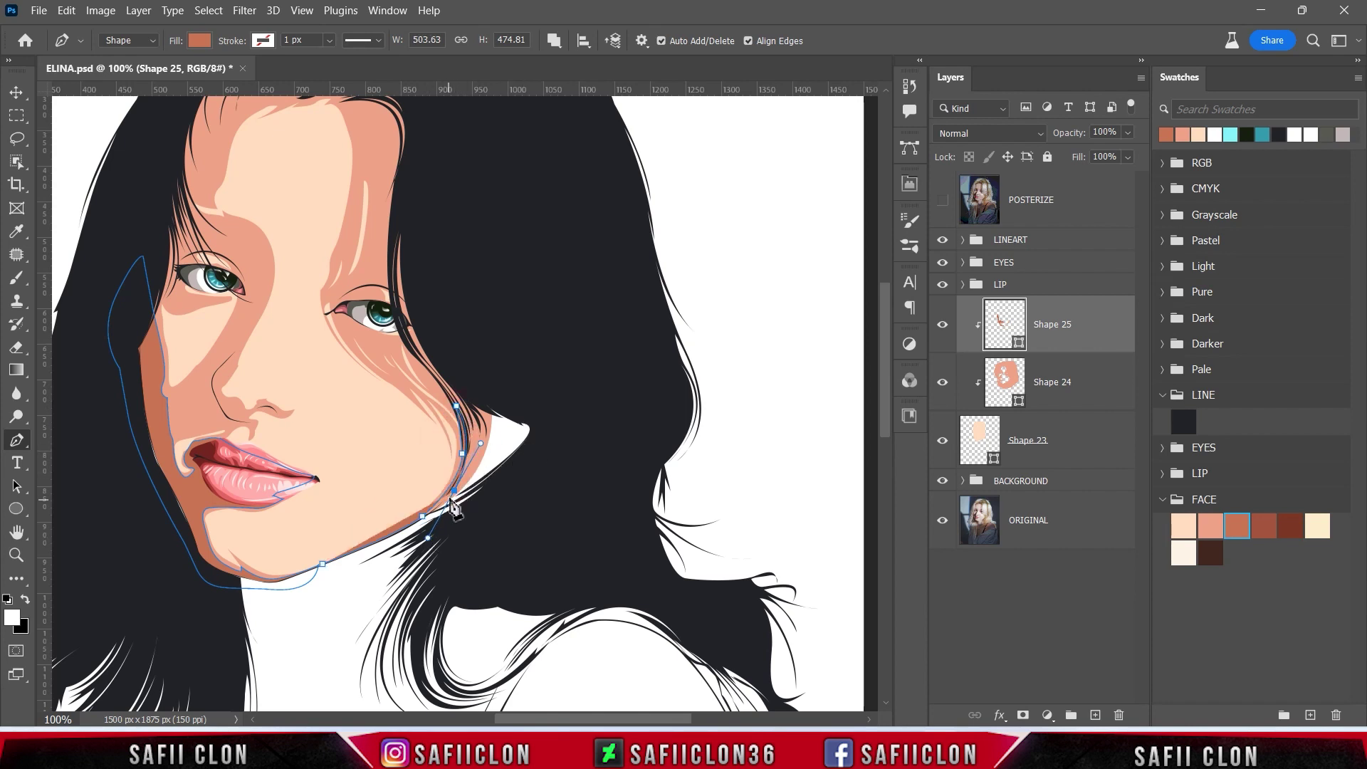
drag(468, 407, 438, 370)
drag(397, 230, 406, 198)
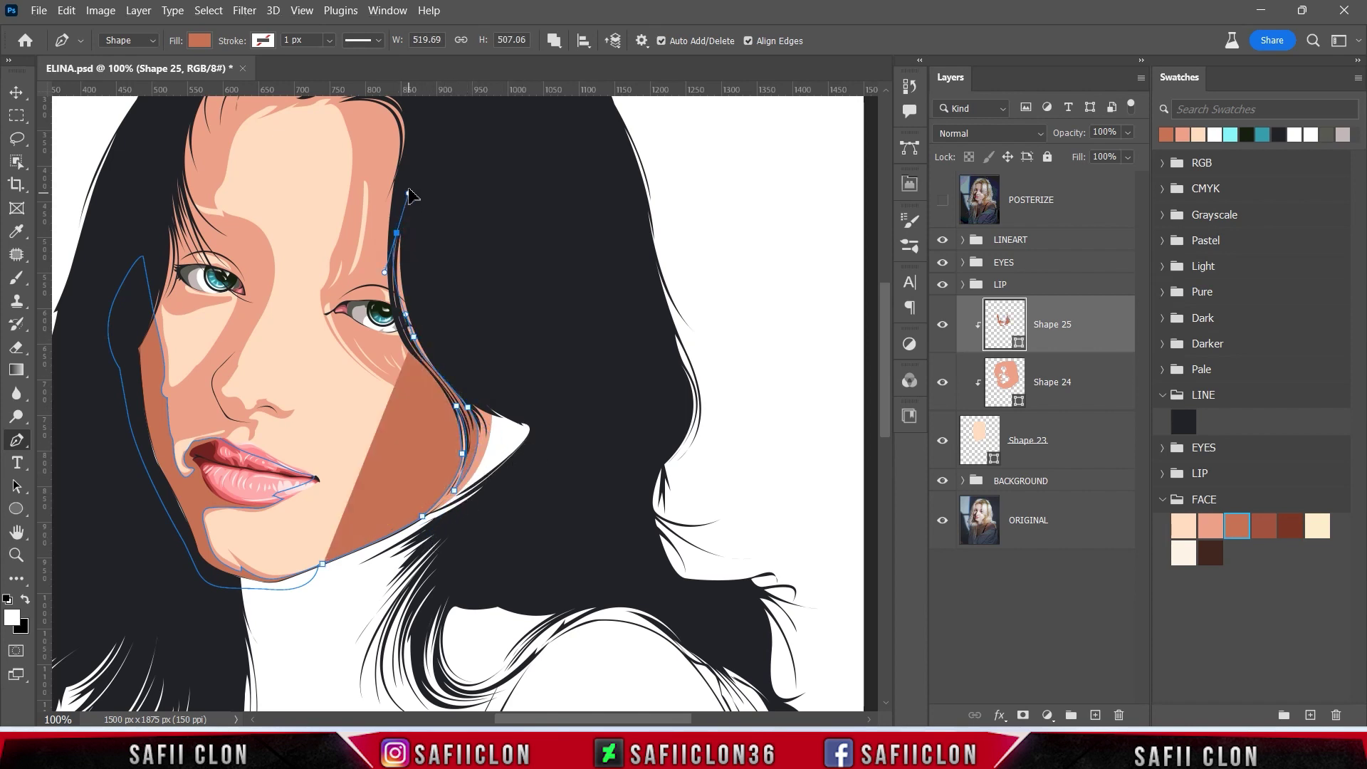
click(495, 316)
click(525, 447)
click(491, 517)
click(349, 571)
scroll(610, 513, up, 5)
click(942, 201)
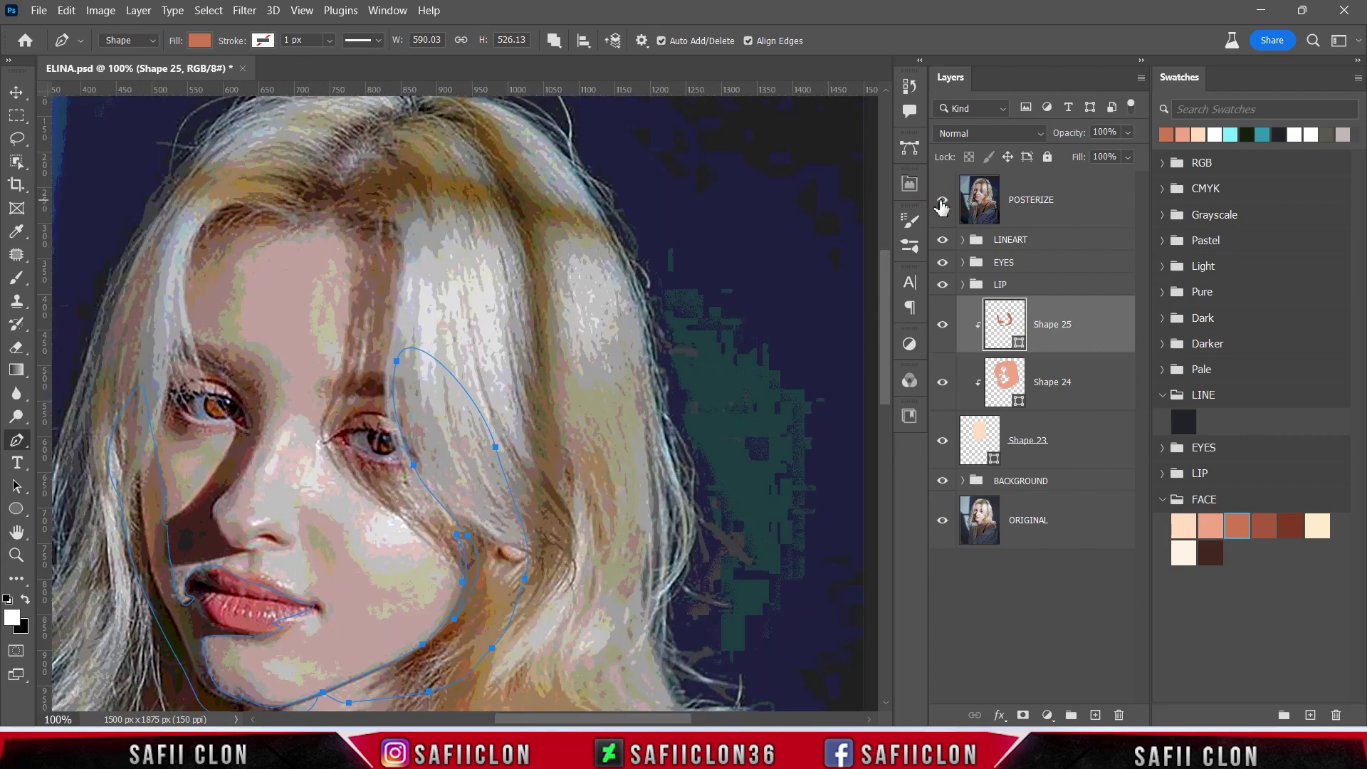
- Trace a shadow band from the forehead below the eyebrow, past the right eye, down the cheek
click(332, 216)
key(ctrl+z)
key(ctrl+z)
key(ctrl+z)
key(ctrl+z)
key(ctrl+z)
key(ctrl+z)
drag(341, 373, 338, 388)
drag(337, 473, 356, 514)
click(381, 503)
drag(451, 566, 439, 630)
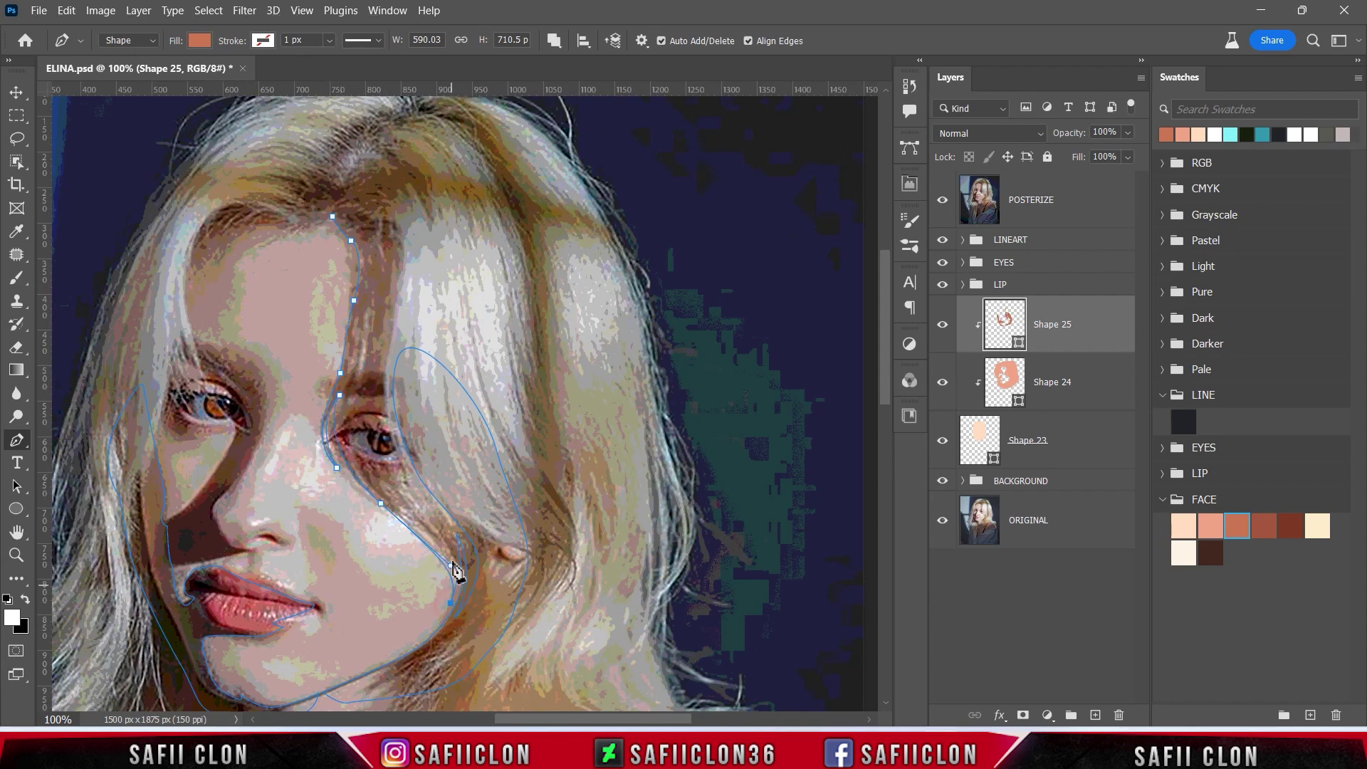
drag(393, 508, 313, 438)
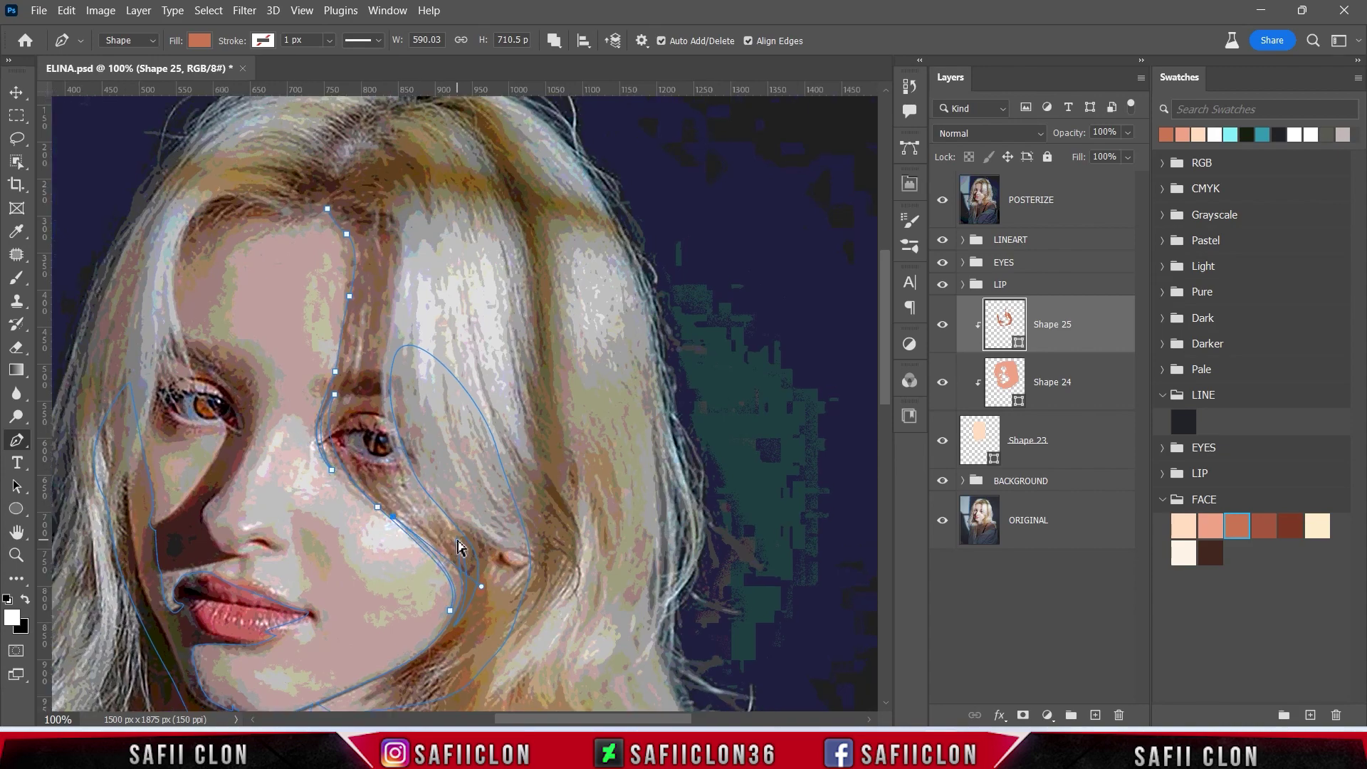
- Compare the new band against the artwork with POSTERIZE hidden, then zoom in on the forehead
key(ctrl+plus)
scroll(427, 427, down, 2)
key(ctrl+minus)
click(942, 201)
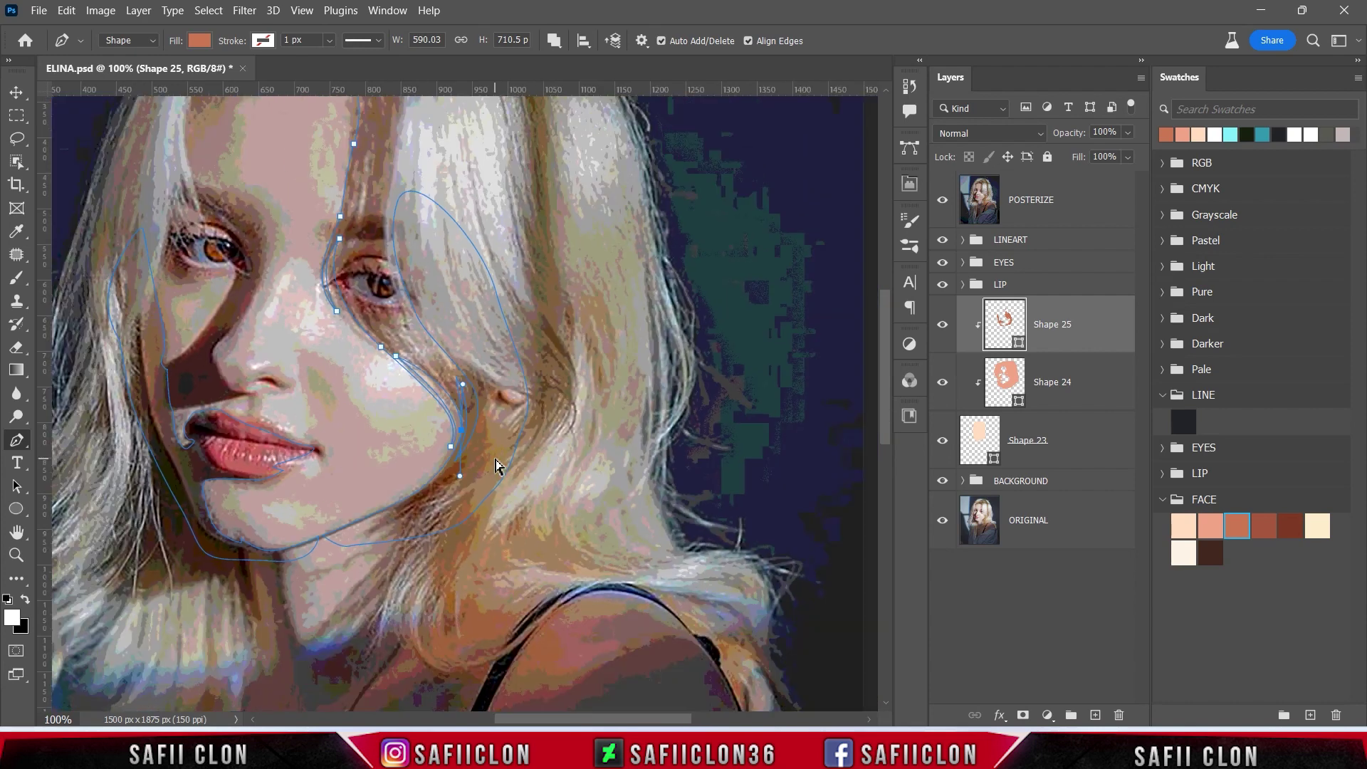
scroll(498, 427, up, 1)
click(942, 201)
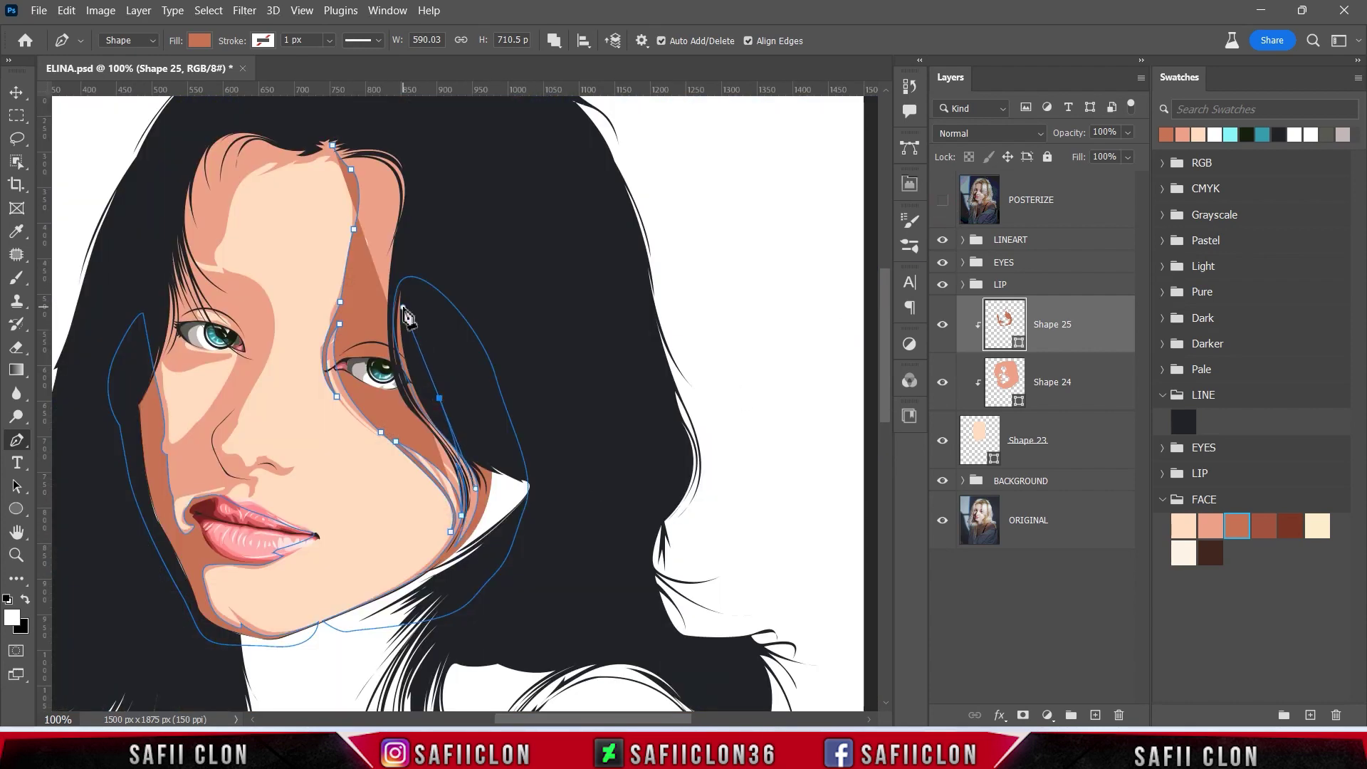
scroll(463, 285, up, 2)
click(942, 201)
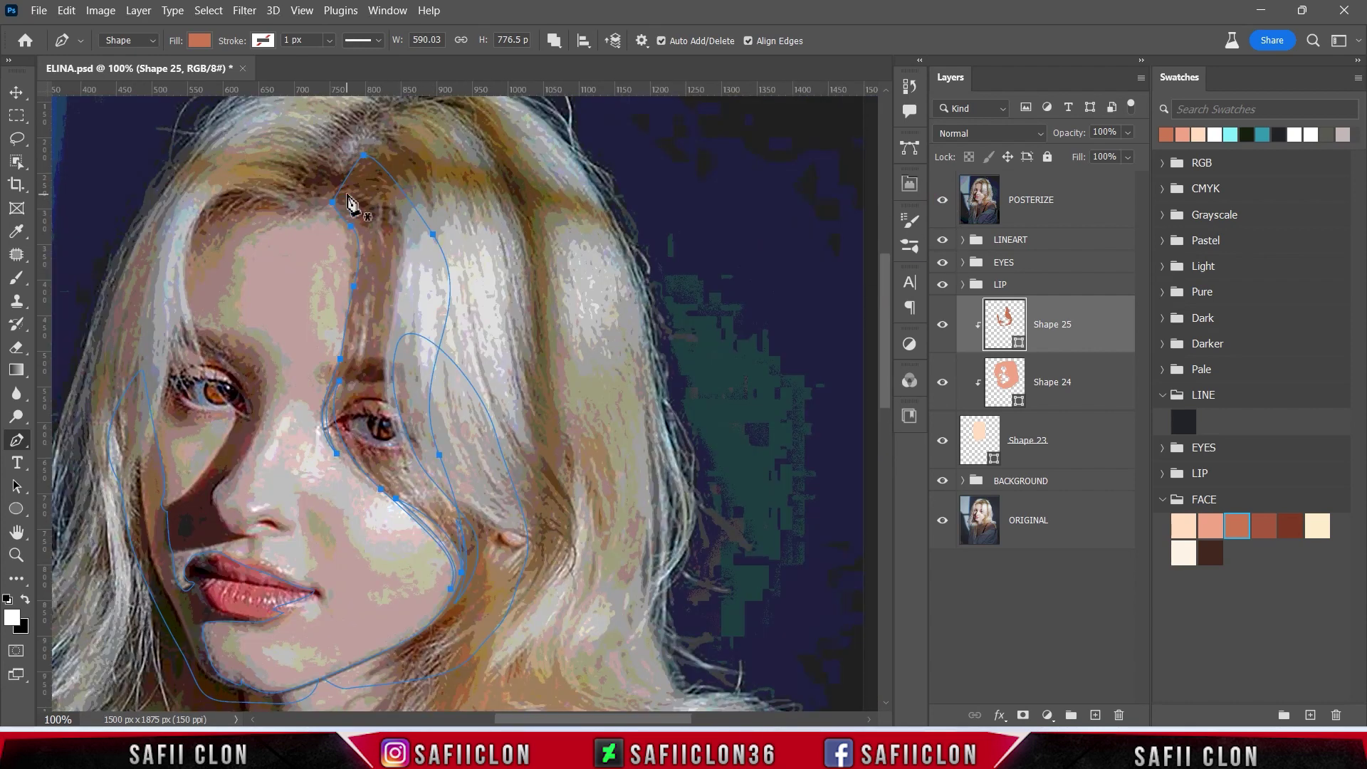
key(ctrl+plus)
scroll(456, 285, up, 2)
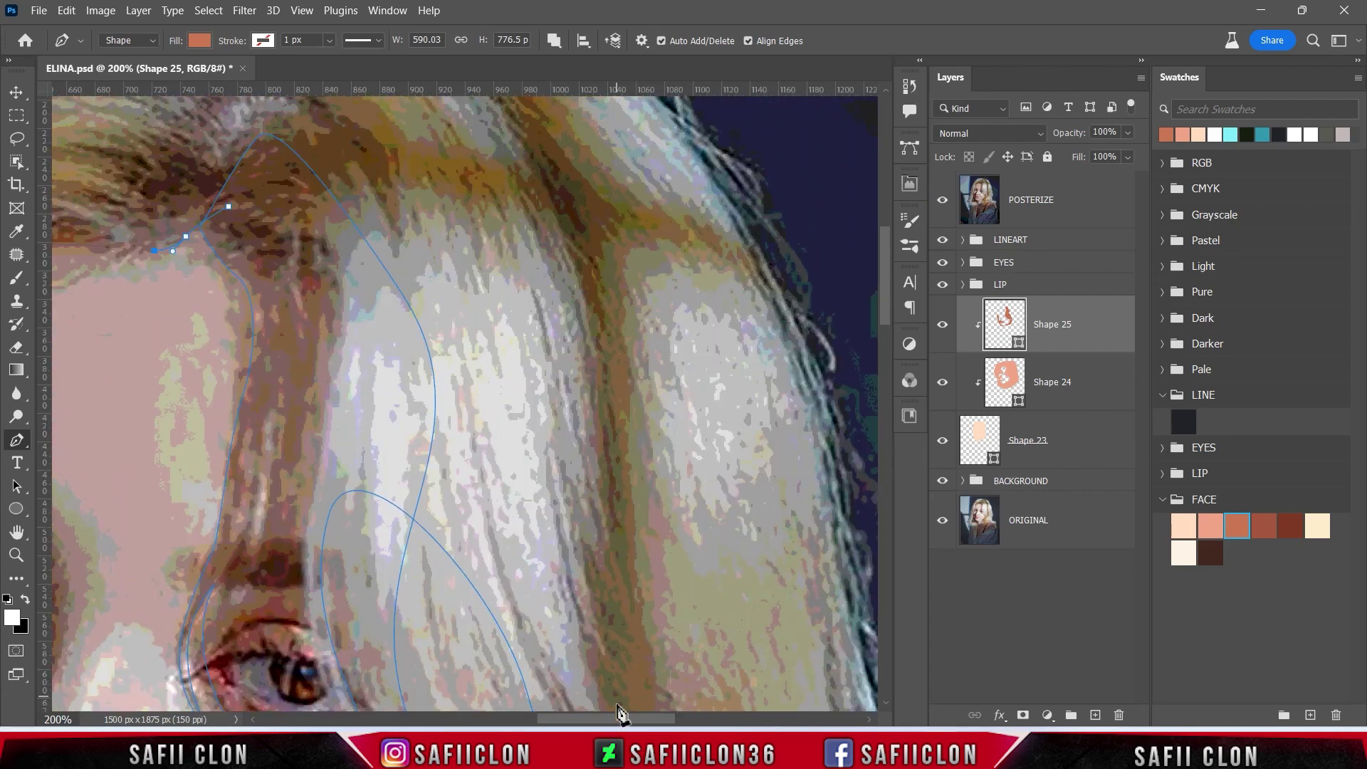
- Extend the outline along the brow and adjust a brow anchor to fit the hairline
scroll(559, 255, left, 3)
click(504, 257)
click(484, 262)
click(942, 201)
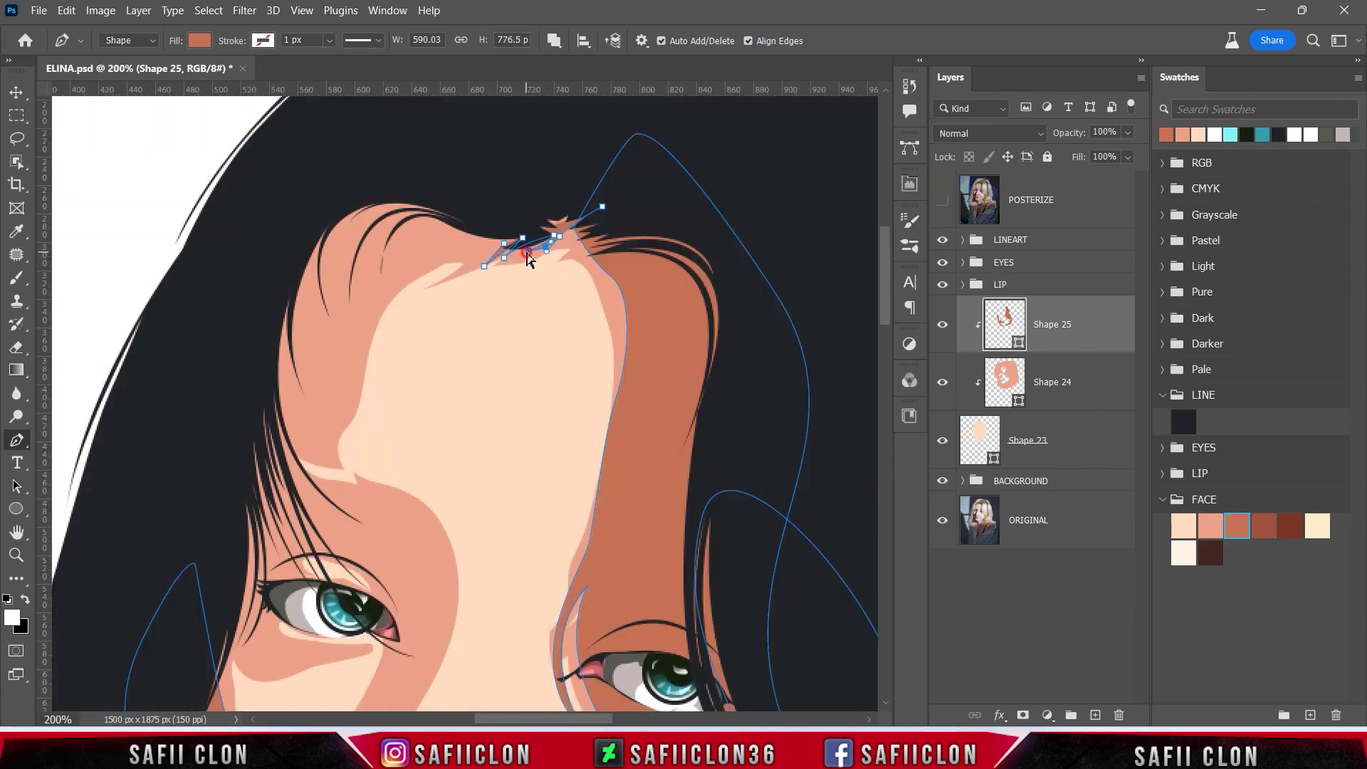
drag(504, 257, 499, 267)
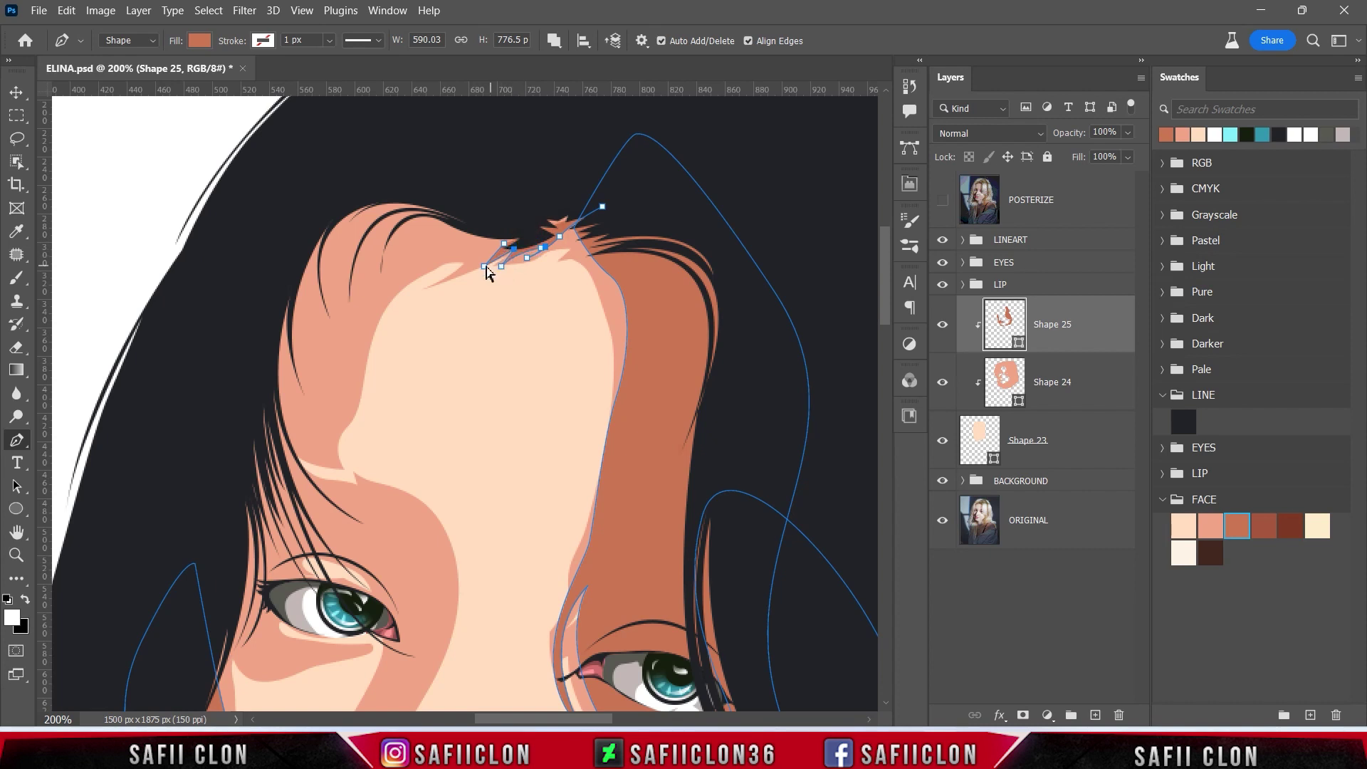
click(942, 200)
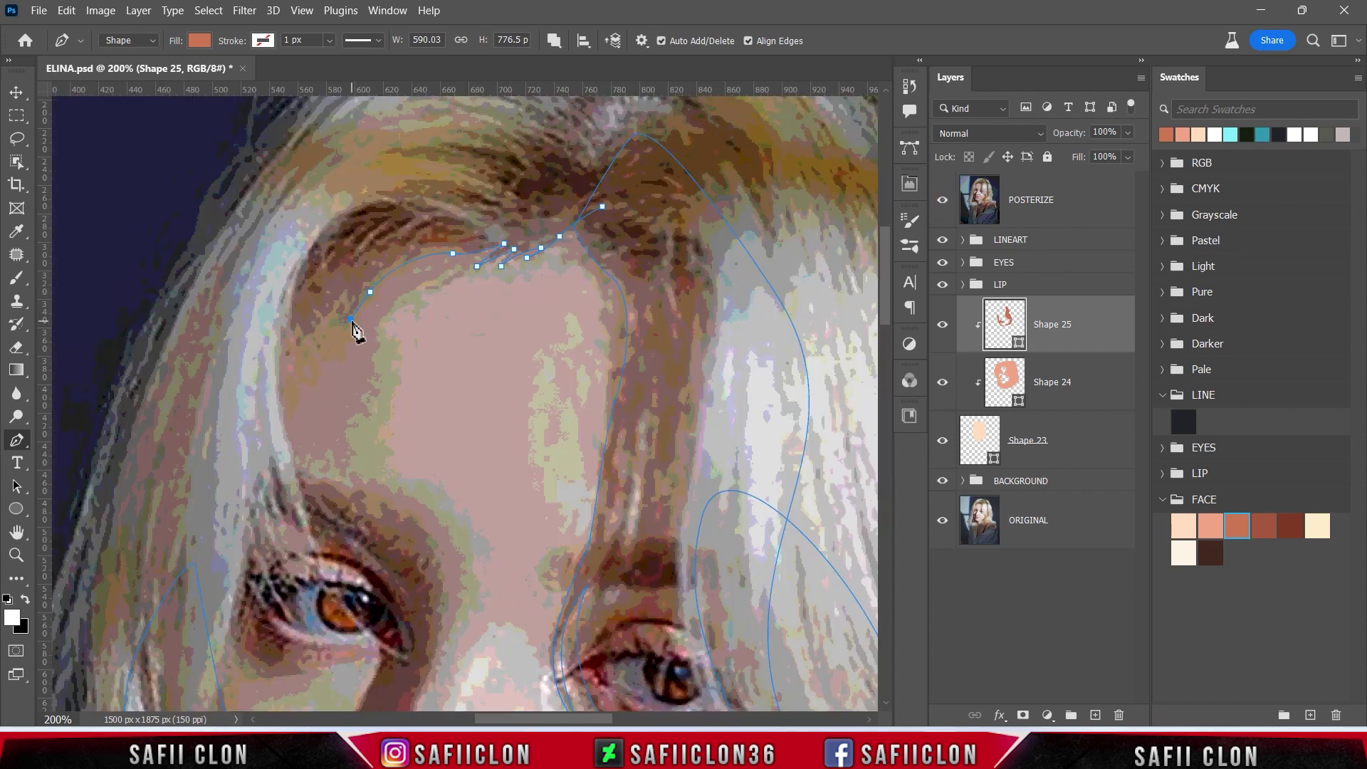
- Trace the hairline across the forehead and close the forehead shadow outline
click(243, 396)
click(252, 237)
click(320, 165)
scroll(345, 173, up, 1)
click(587, 209)
click(602, 234)
click(942, 201)
scroll(574, 320, down, 4)
scroll(574, 306, down, 1)
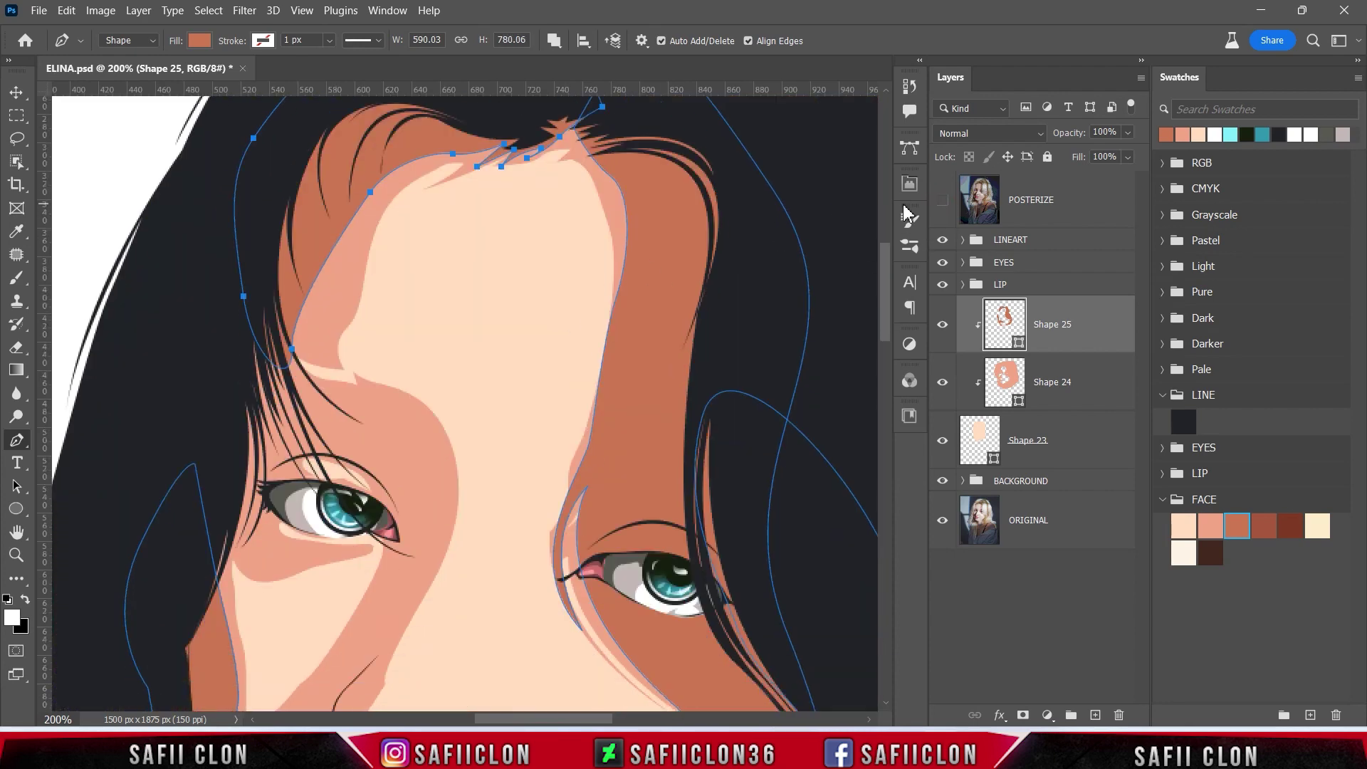
click(942, 200)
- Trace along the left eyebrow to its outer end with a sharp corner at the eye socket
click(302, 381)
click(356, 394)
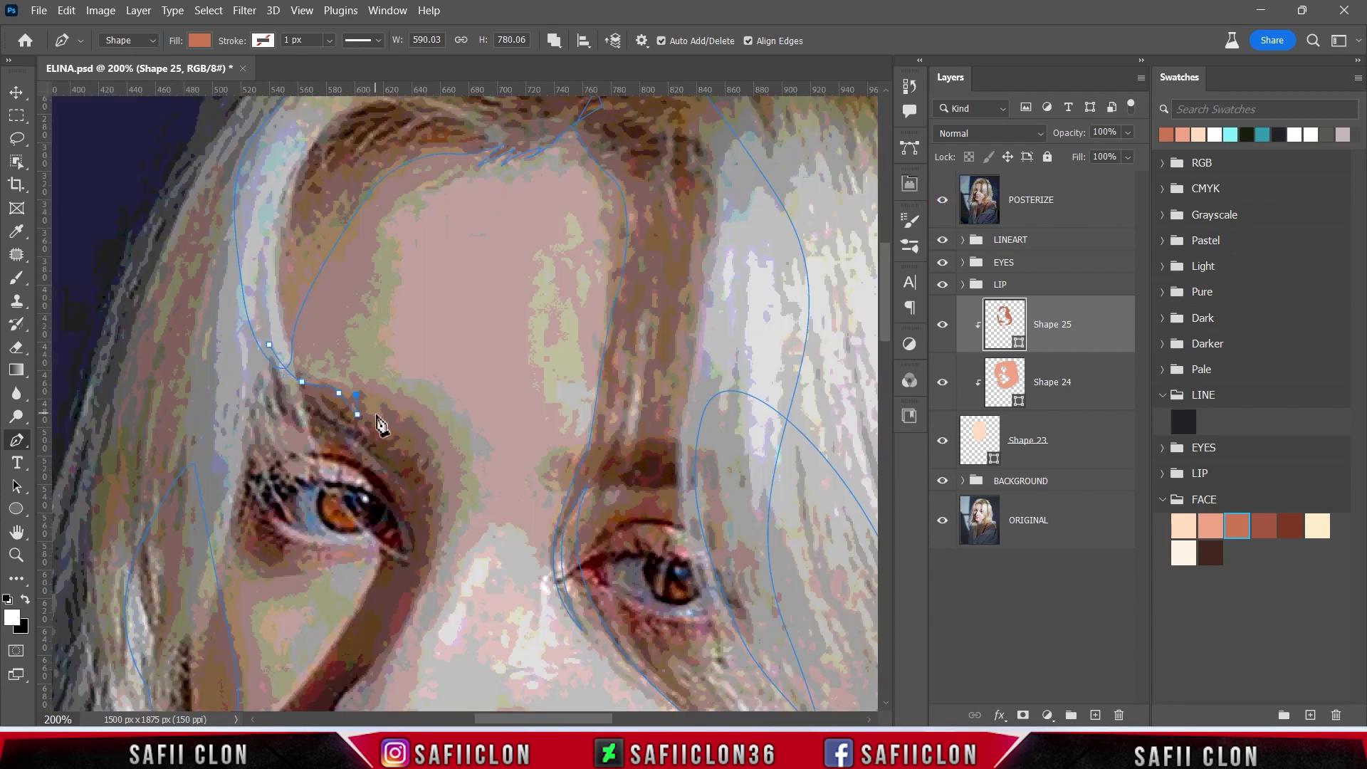
click(410, 416)
scroll(427, 447, down, 2)
scroll(431, 451, down, 3)
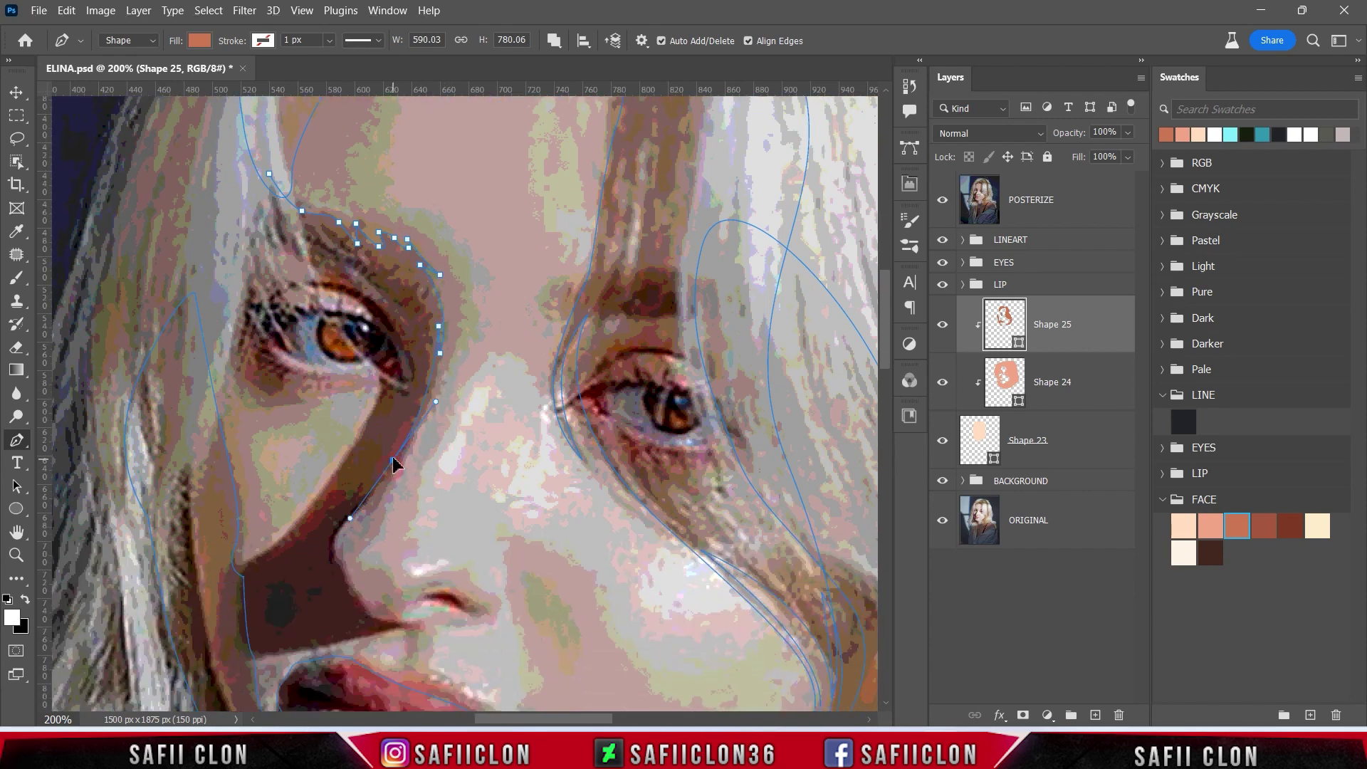
scroll(402, 470, down, 3)
drag(396, 356, 354, 416)
alt+click(397, 357)
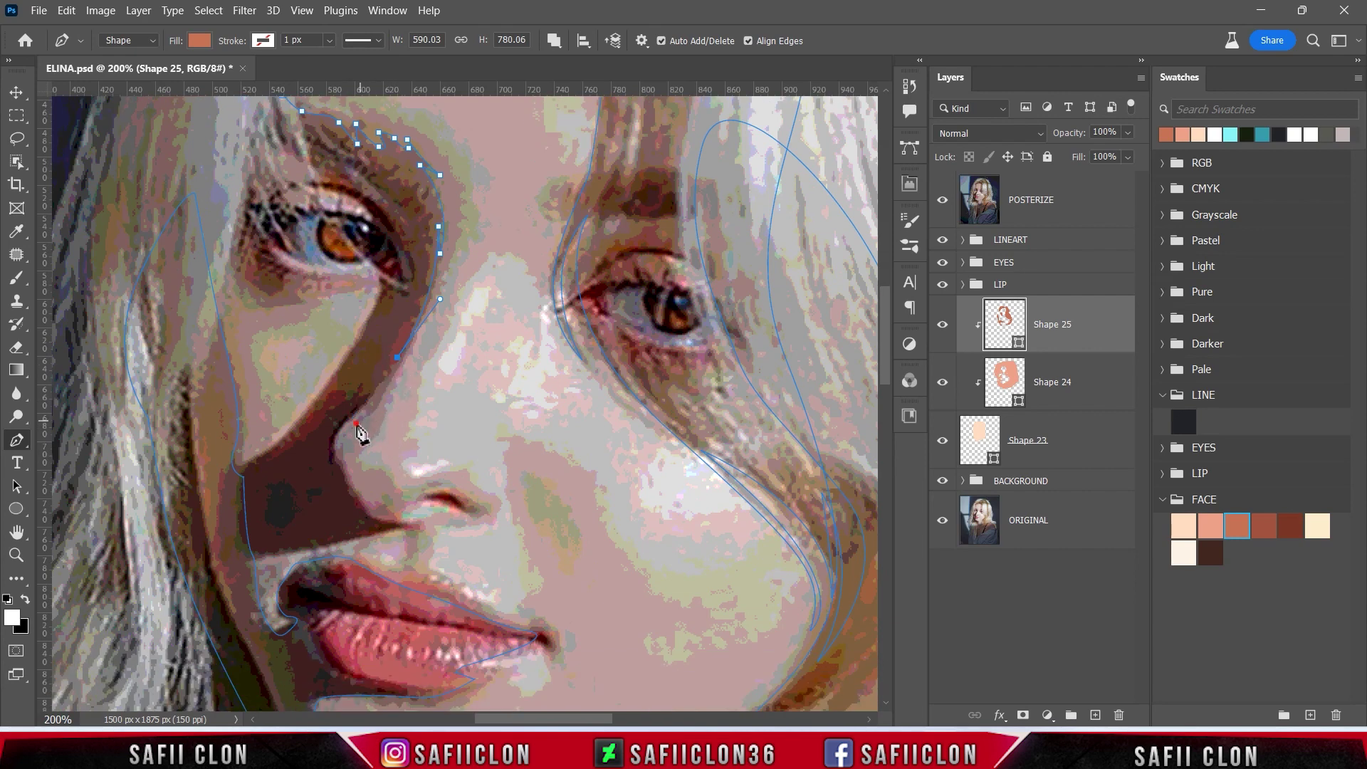
- Curve the shadow outline down alongside the nose to the nostril
alt+click(338, 447)
mouse_move(359, 494)
mouse_down()
mouse_move(420, 541)
mouse_move(412, 568)
mouse_up()
click(943, 210)
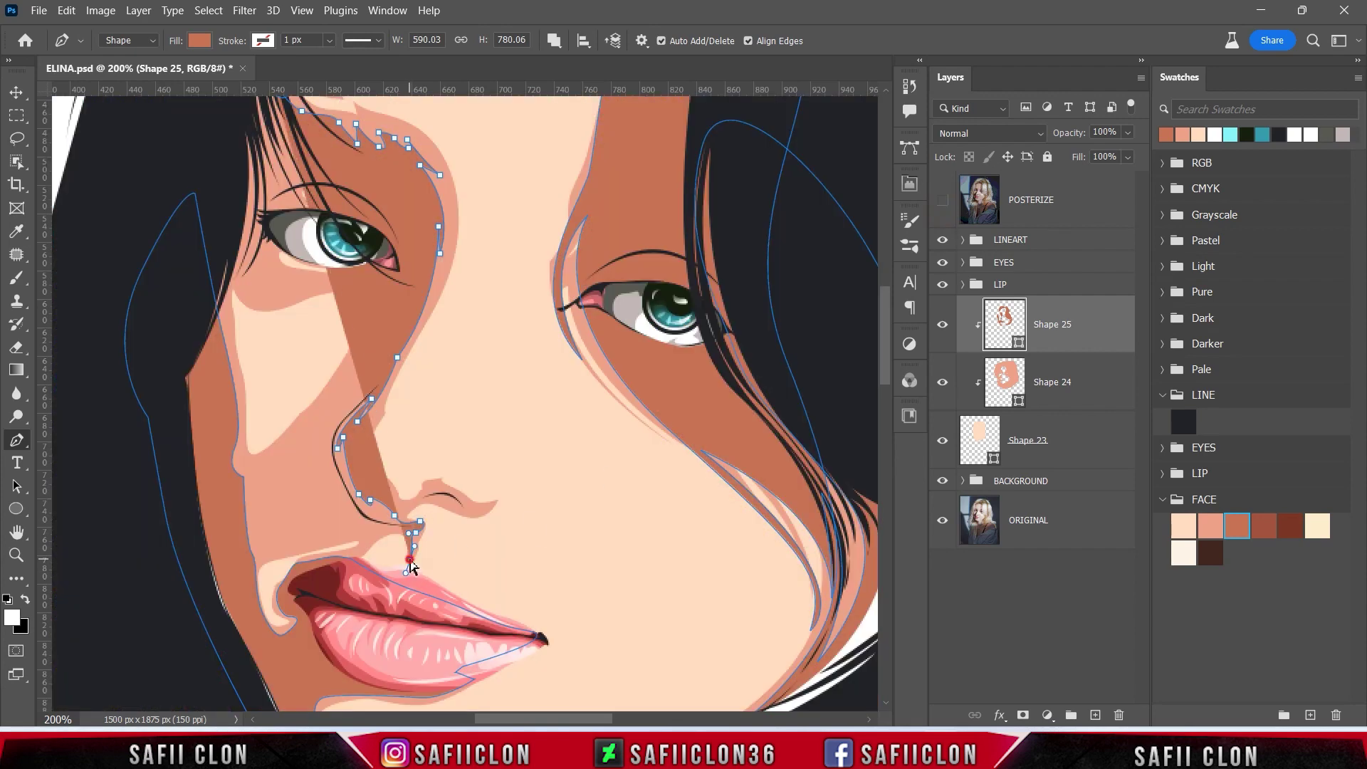
alt+click(412, 560)
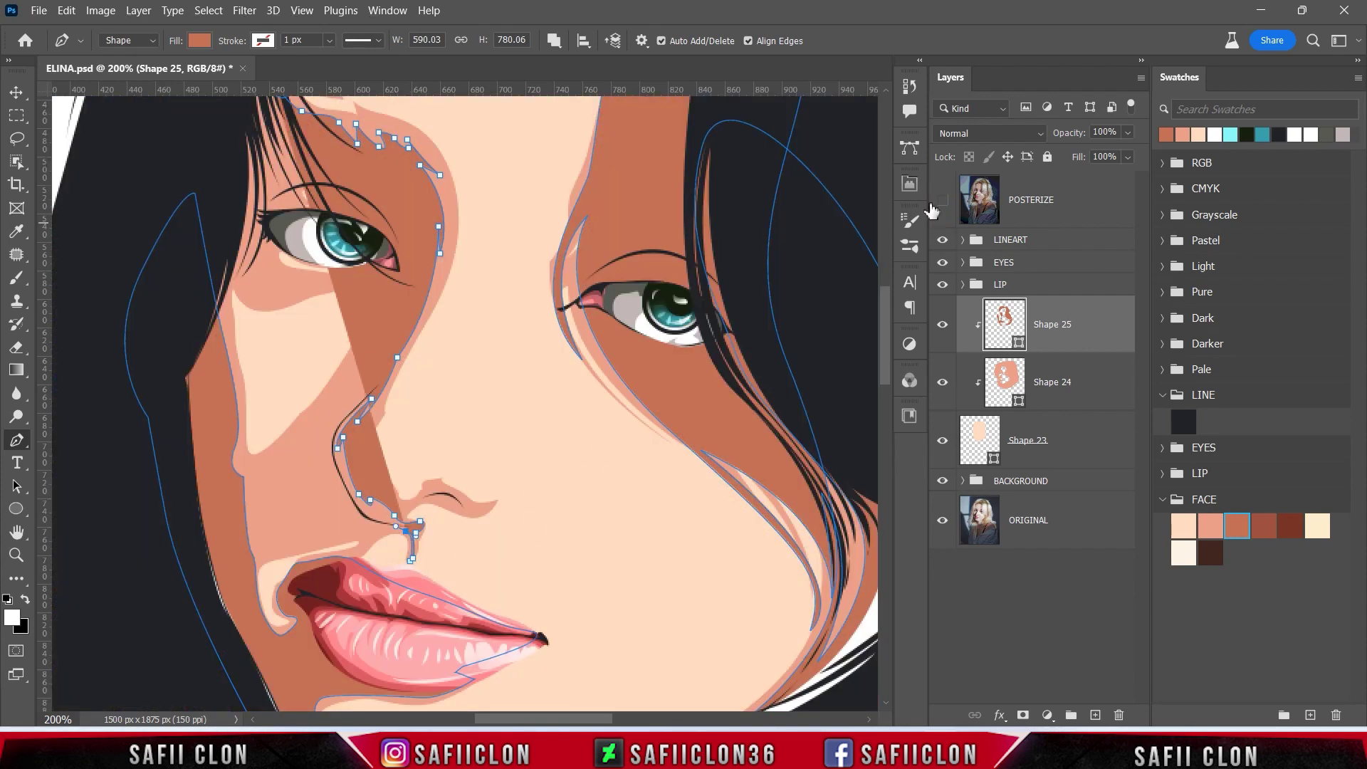
click(943, 199)
- Add curved anchors across the cheek and back up to below the eye
click(375, 533)
drag(245, 560, 232, 554)
click(225, 472)
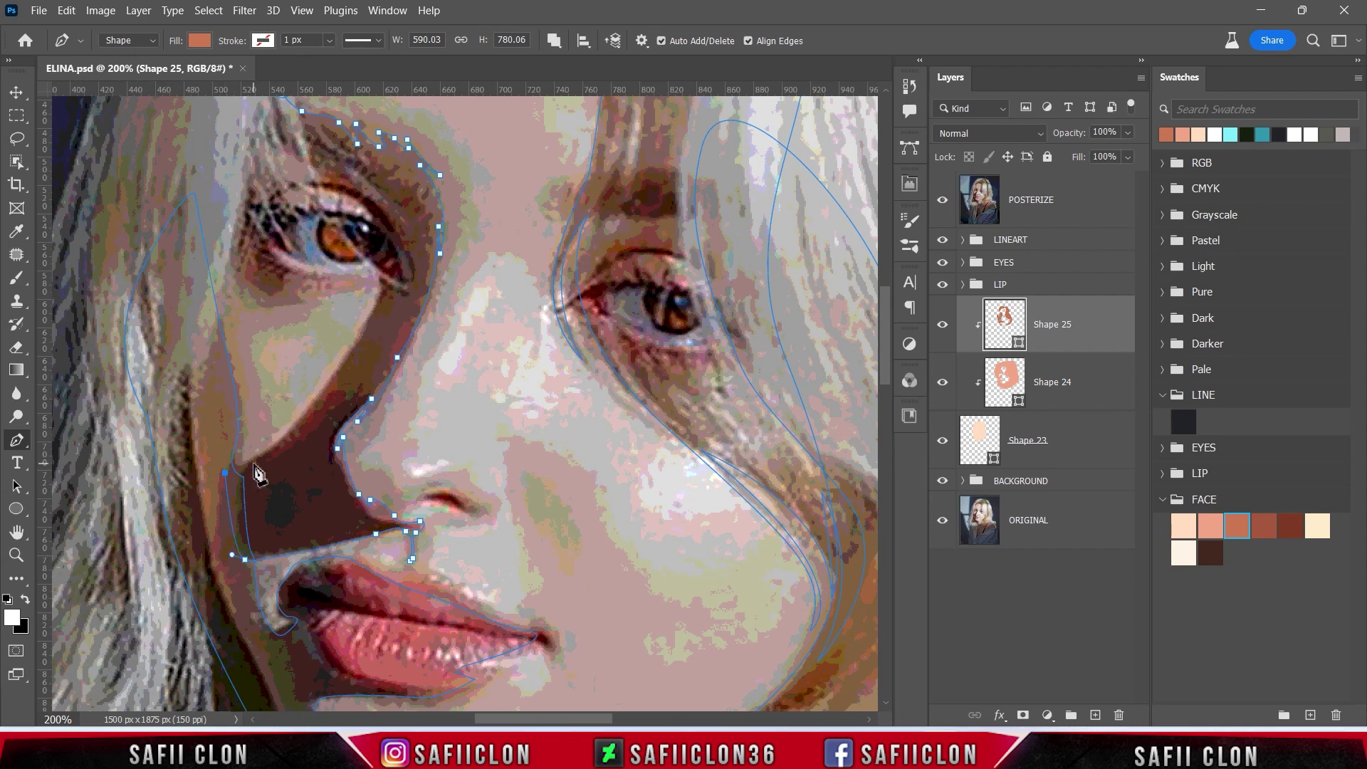
scroll(285, 473, up, 1)
alt+click(226, 514)
drag(325, 429, 392, 340)
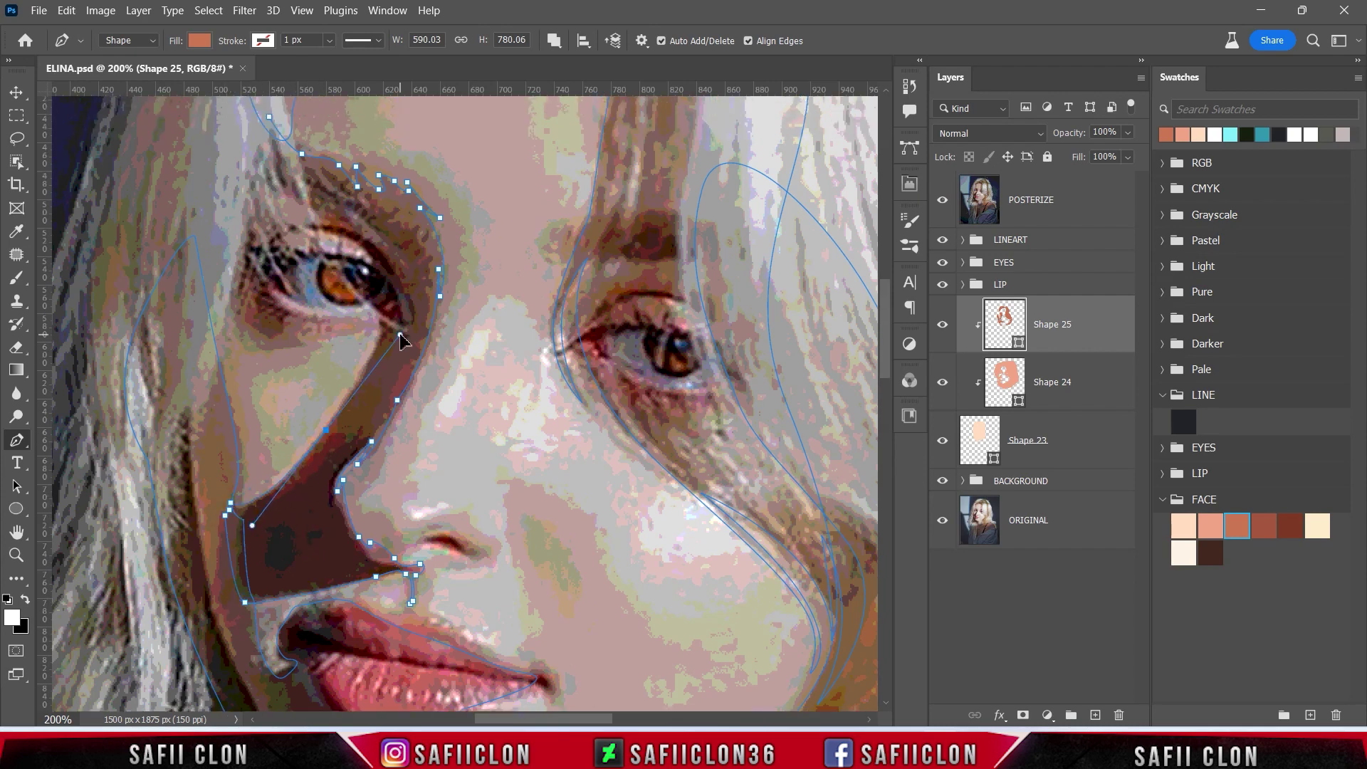
click(381, 320)
- Place anchors around the left eye socket, fixing a misplaced anchor near the eye
scroll(394, 405, up, 2)
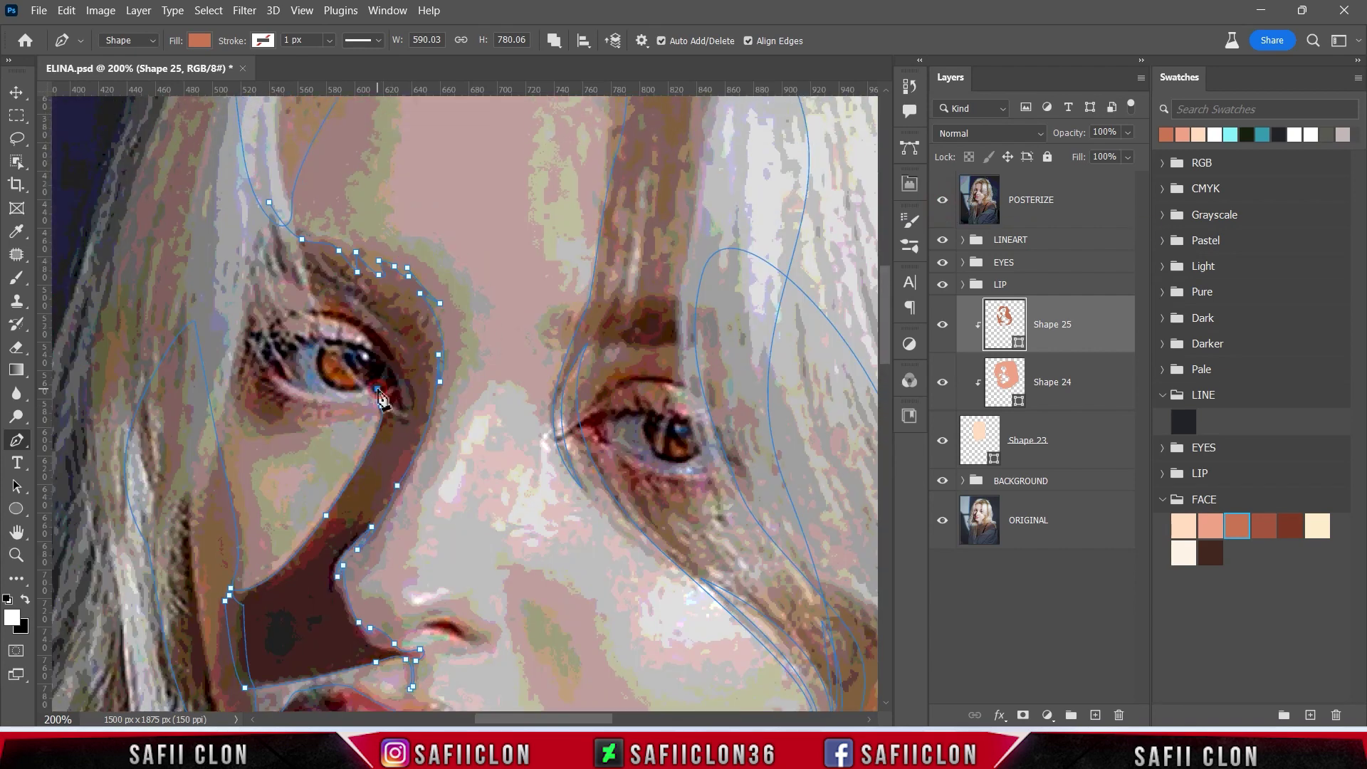
drag(312, 336, 375, 351)
drag(314, 313, 269, 307)
click(282, 322)
click(390, 343)
click(368, 304)
click(233, 269)
alt+click(300, 285)
- Trace anchors down the inner eye corner and along the lower eyelid
click(282, 309)
click(289, 336)
click(298, 362)
click(277, 390)
click(358, 402)
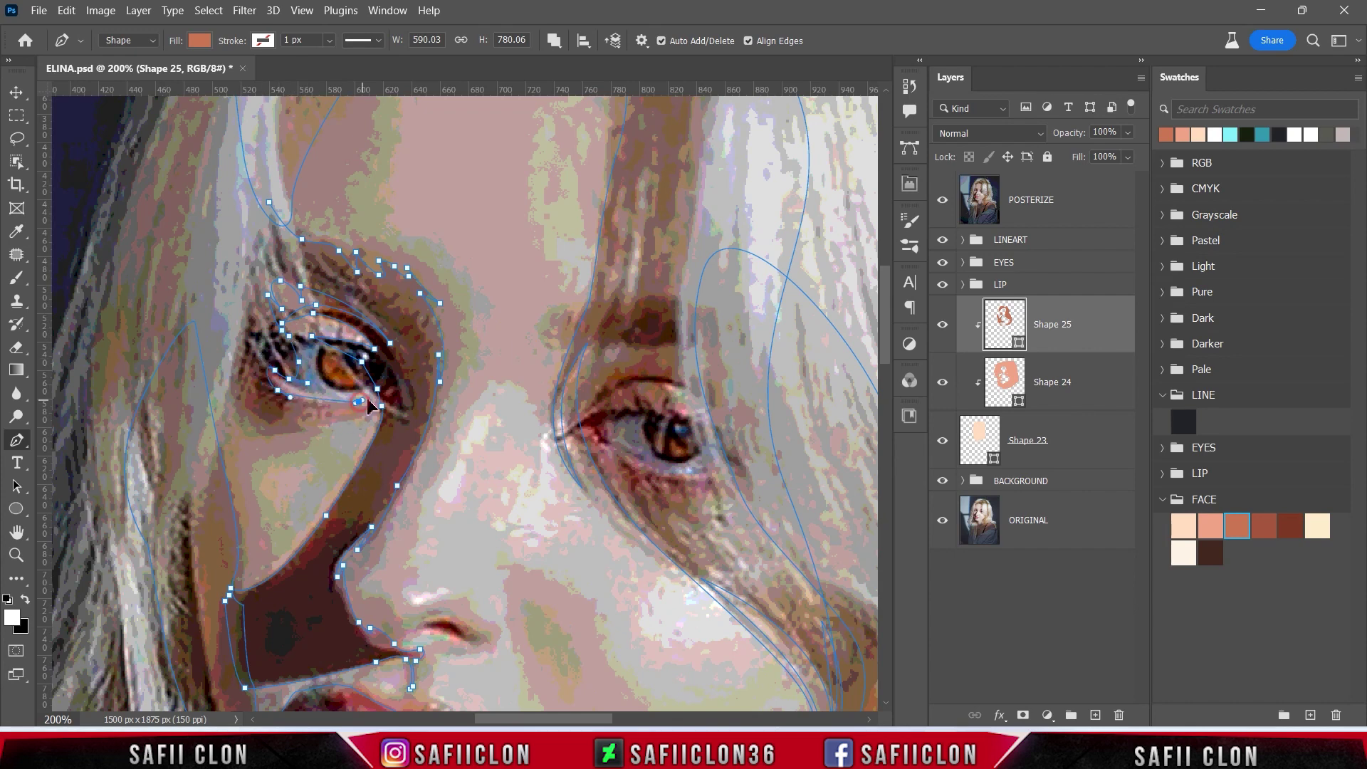
click(942, 200)
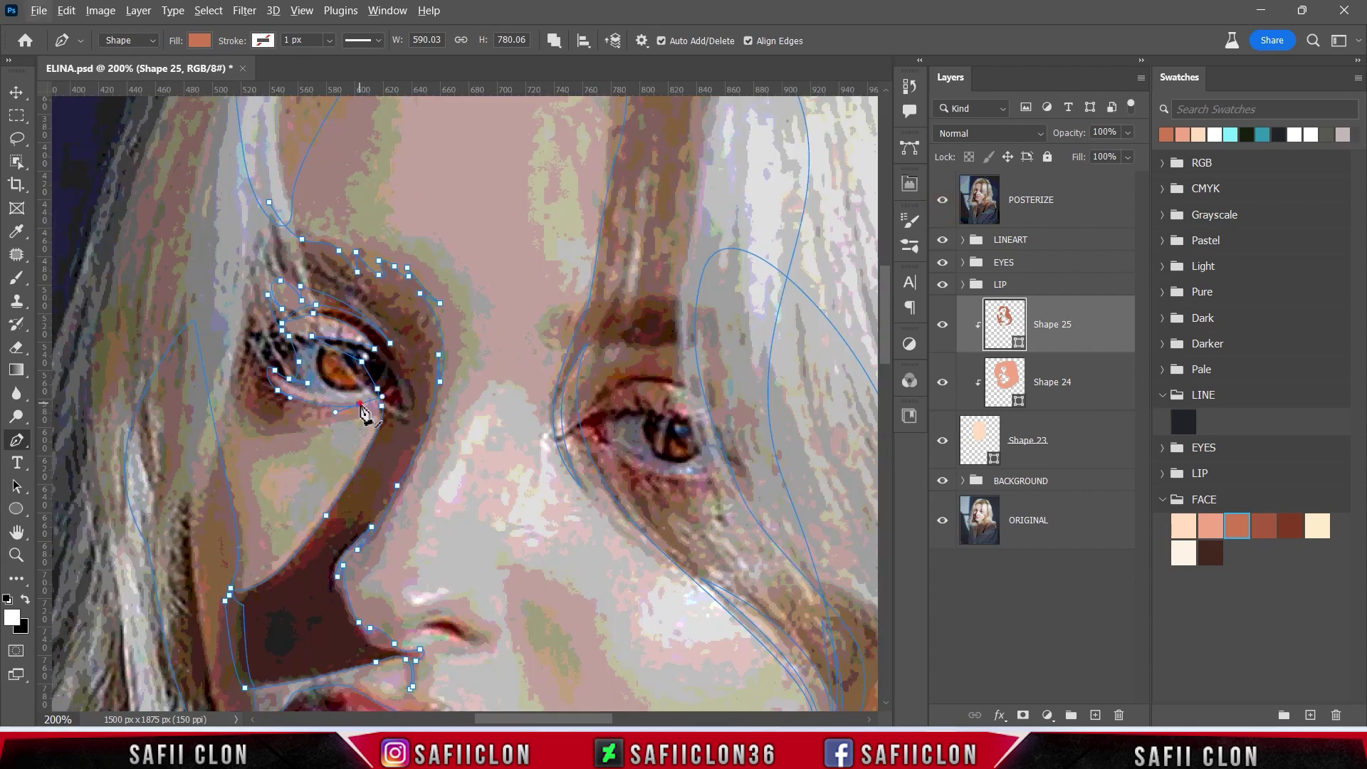
mouse_move(304, 418)
mouse_down()
mouse_move(258, 413)
mouse_move(308, 430)
mouse_up()
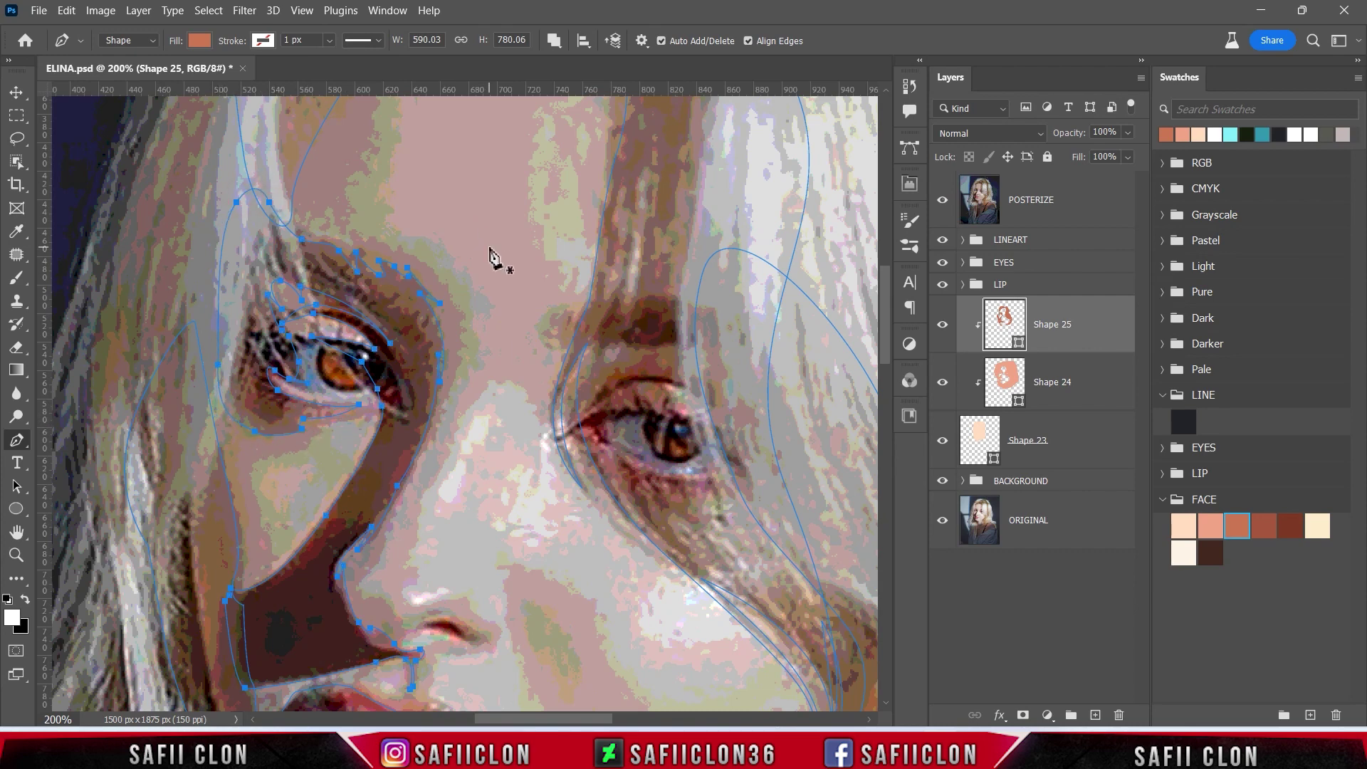
- Review the whole portrait with POSTERIZE and the path hidden, back at 66.67%
click(942, 199)
key(ctrl+minus)
key(Return)
key(ctrl+minus)
key(ctrl+minus)
key(ctrl+minus)
key(ctrl+plus)
key(ctrl+plus)
key(ctrl+h)
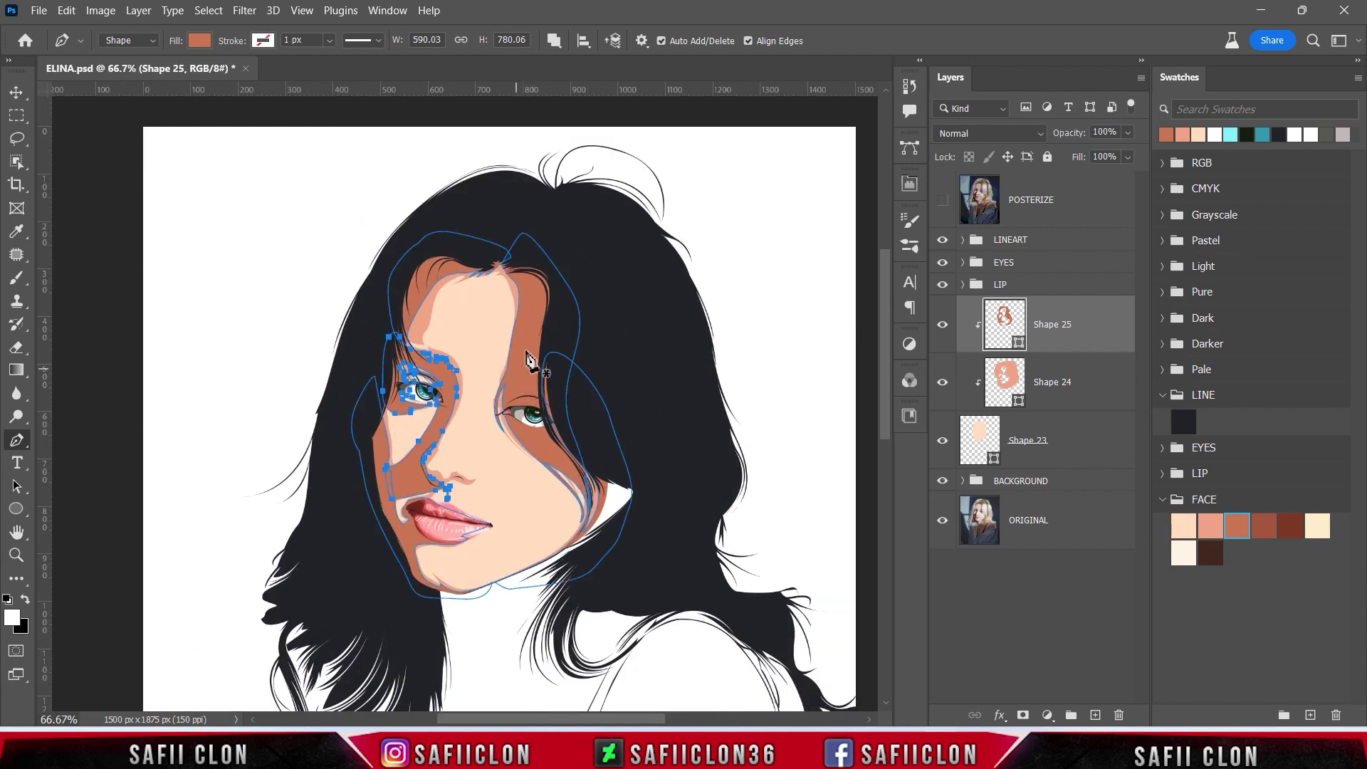
click(941, 200)
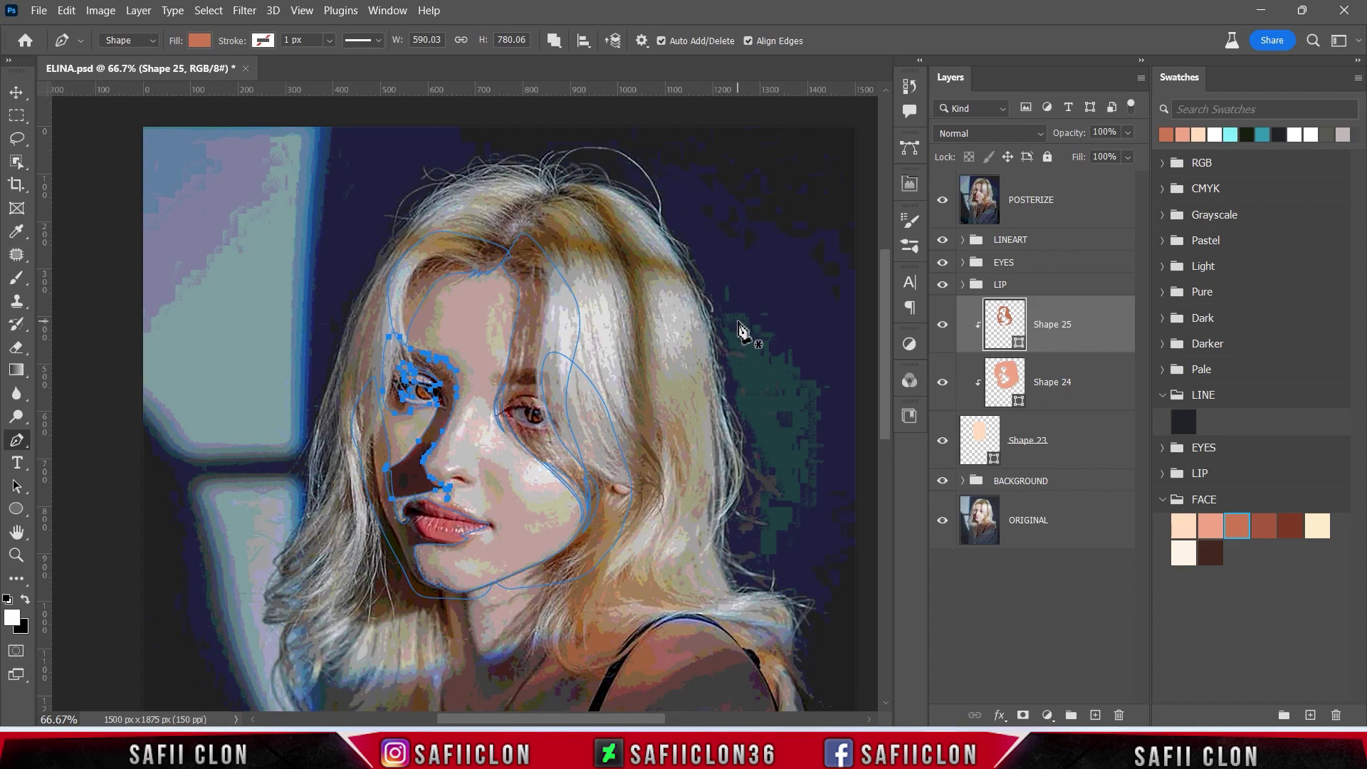
- At 200% zoom, start a new shadow path with anchors along the nostril
key(ctrl+plus)
key(ctrl+plus)
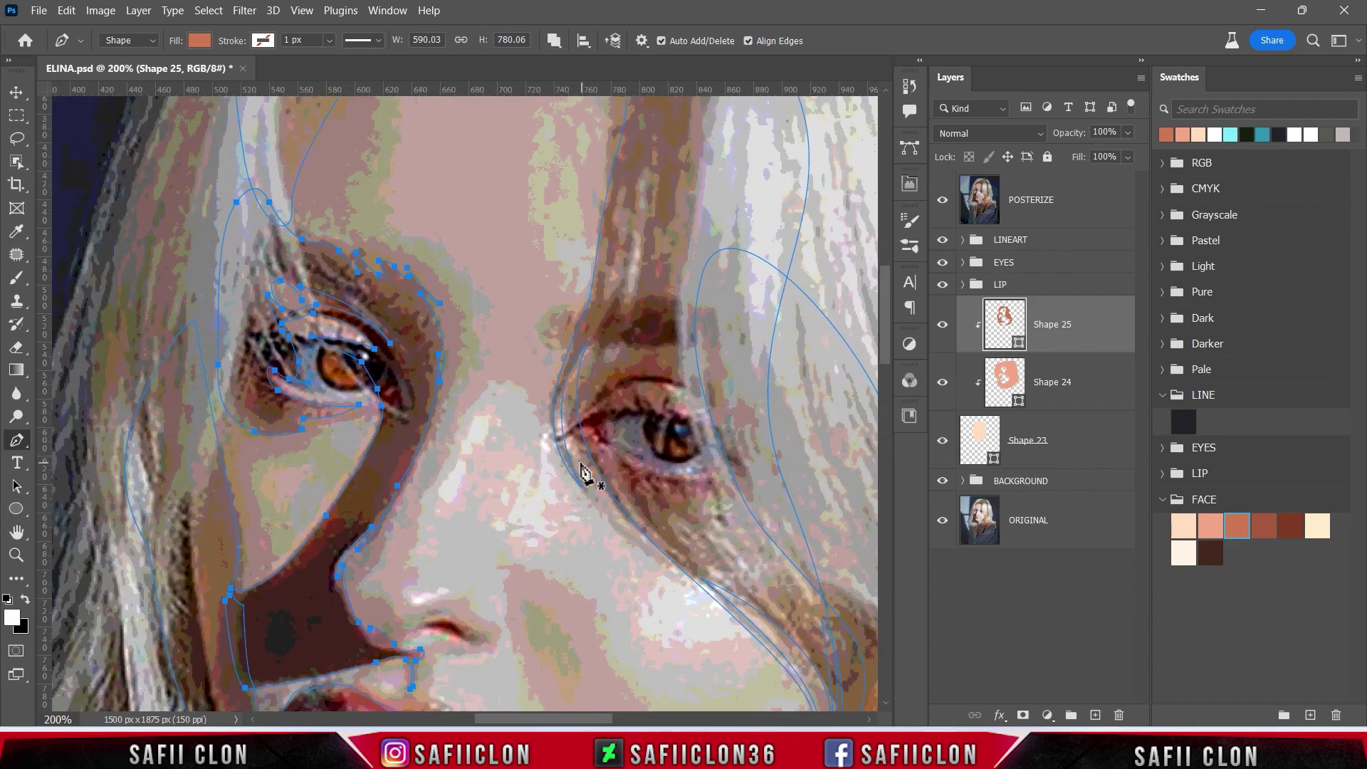
scroll(577, 474, down, 3)
scroll(556, 463, down, 4)
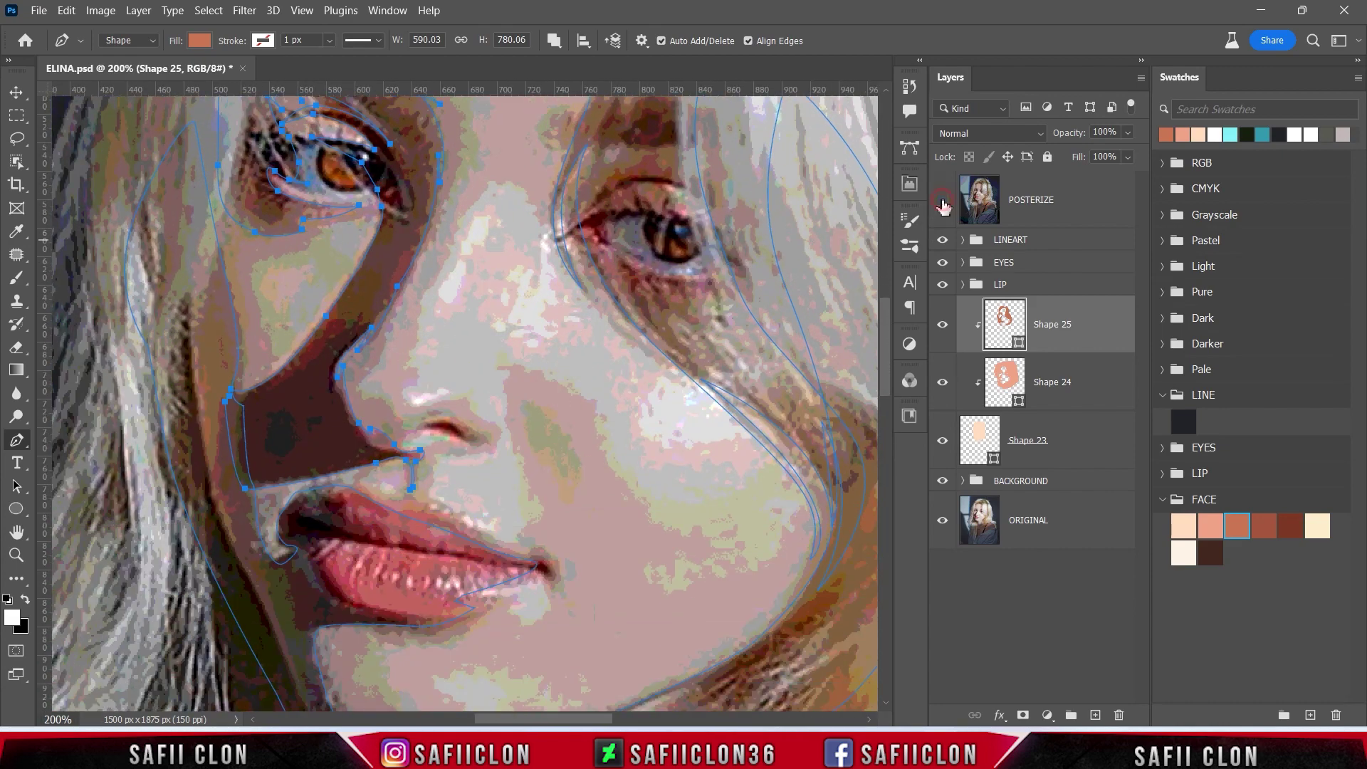
click(942, 201)
click(942, 201)
click(416, 428)
click(427, 414)
click(942, 201)
- At 300%, curve the path under the nostril and close it, then return to 66.67%
key(ctrl+plus)
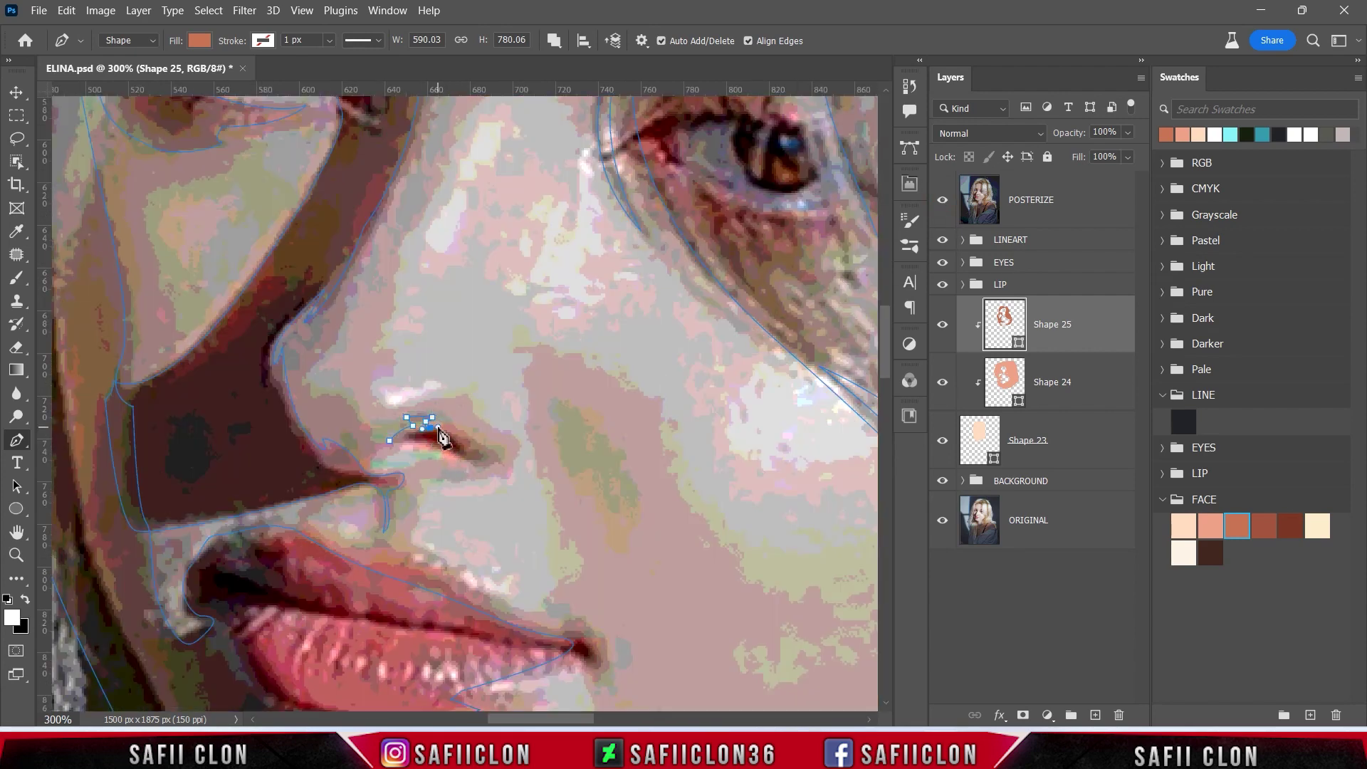
mouse_move(472, 443)
mouse_down()
mouse_move(489, 456)
mouse_move(401, 447)
mouse_up()
click(508, 465)
click(389, 441)
key(ctrl+minus)
key(ctrl+minus)
key(ctrl+minus)
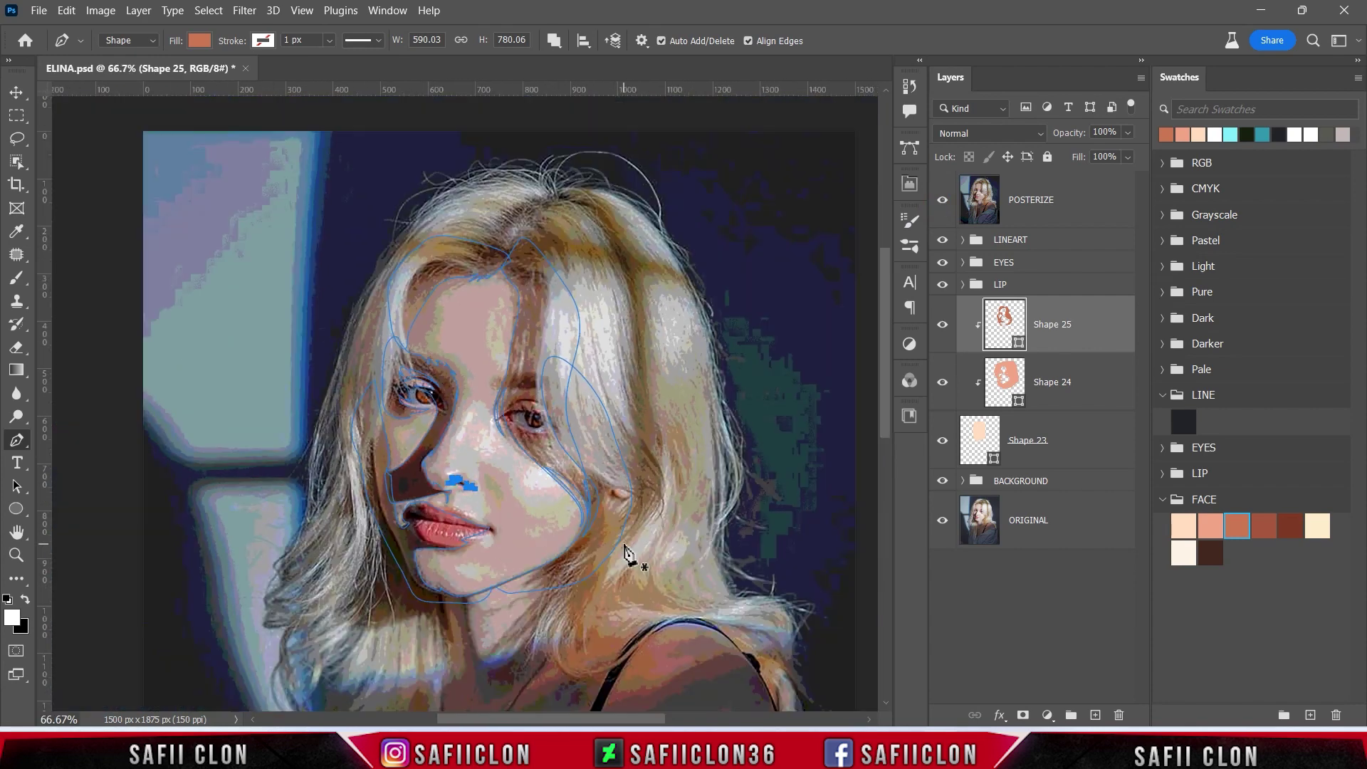
click(942, 201)
key(ctrl+minus)
key(ctrl+plus)
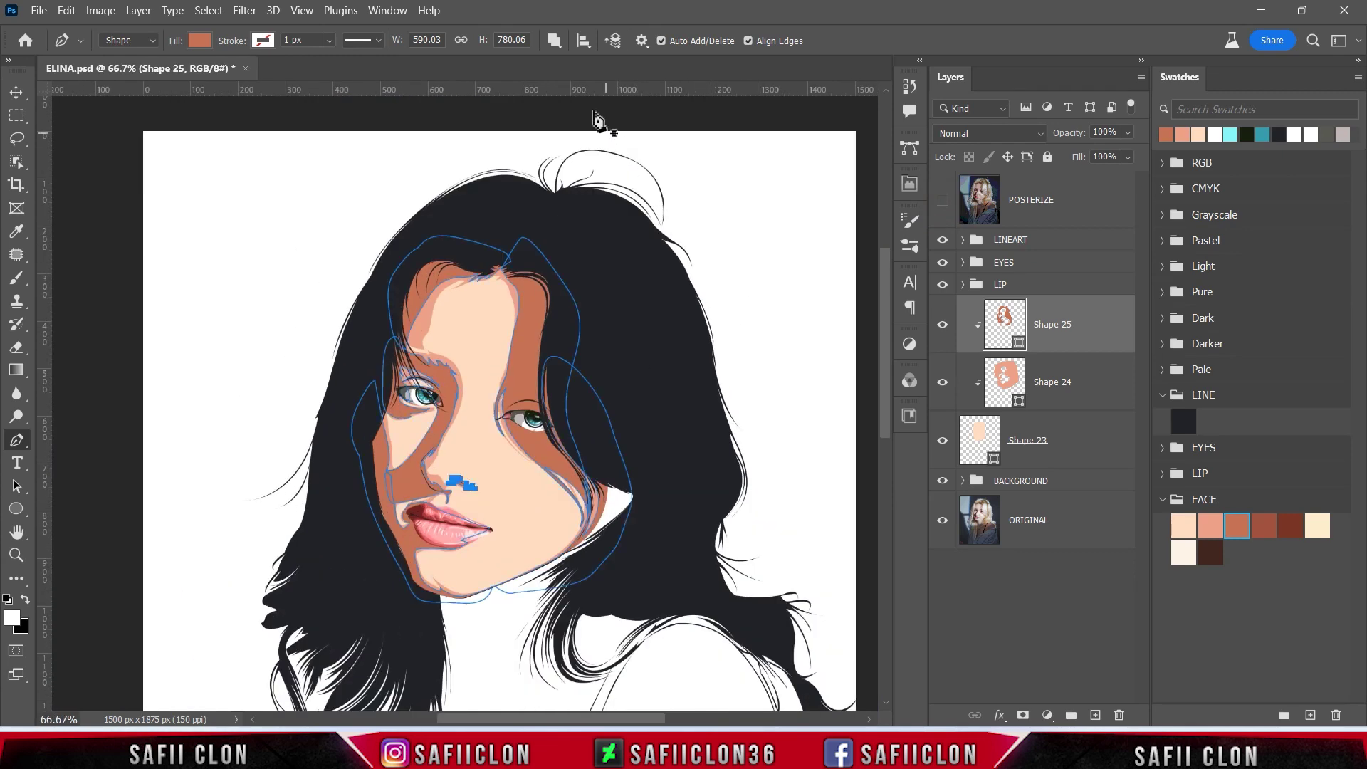
click(553, 47)
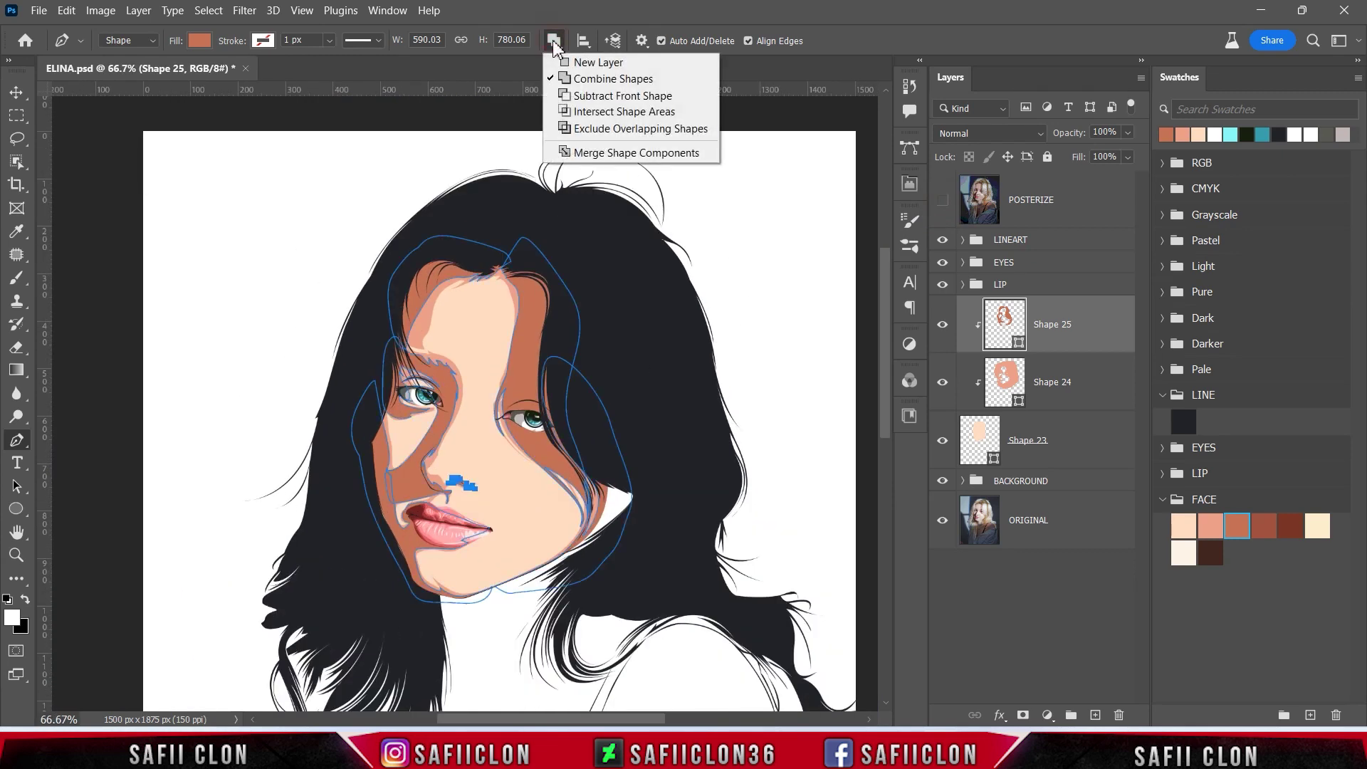
- Set Path Operations to Subtract Front Shape and zoom to 100%
click(581, 97)
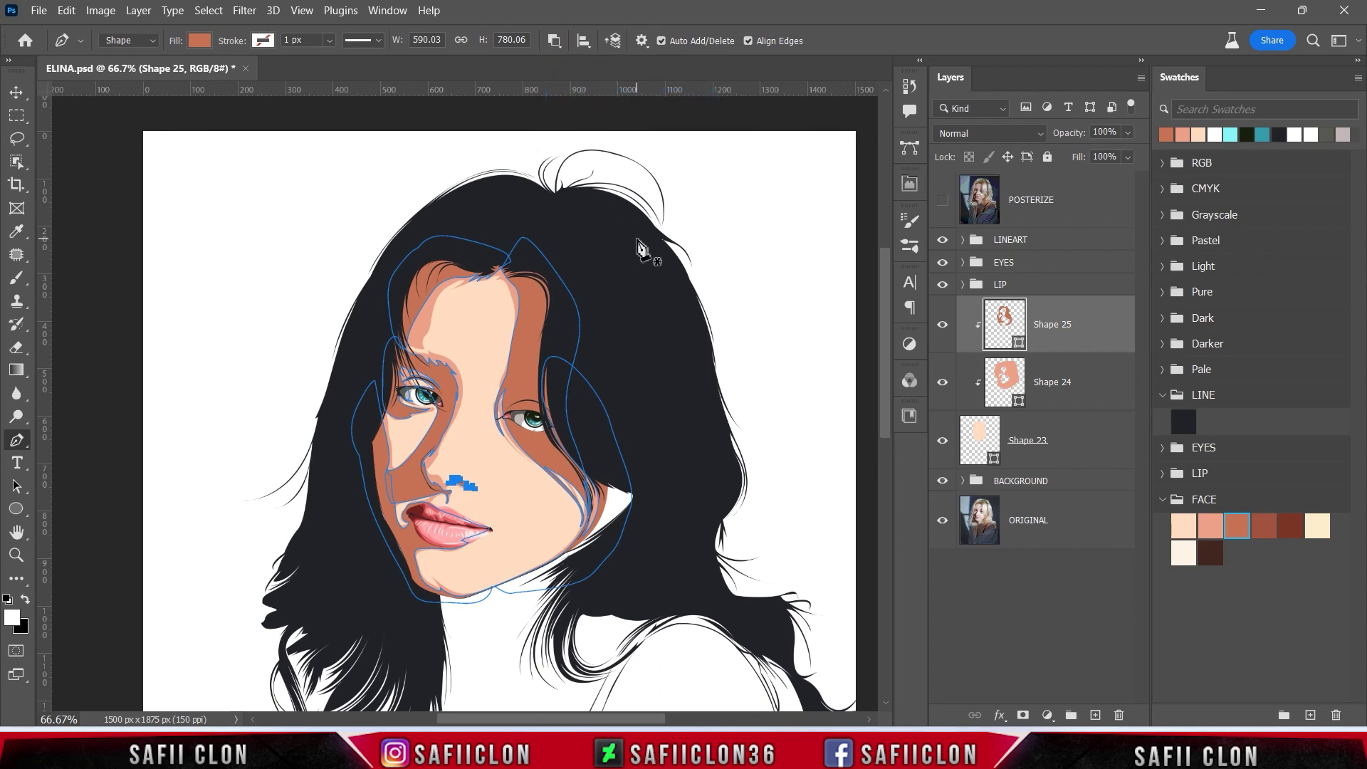
click(943, 202)
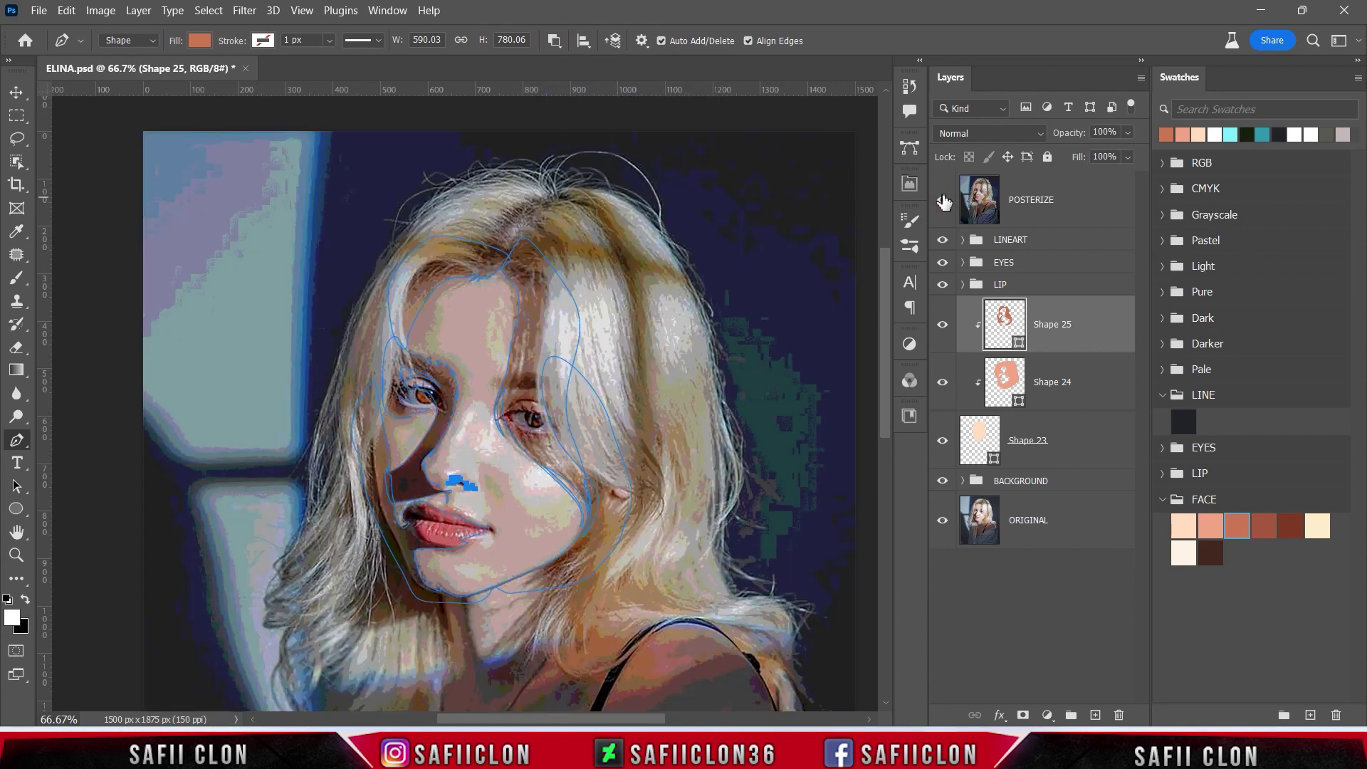
key(ctrl+plus)
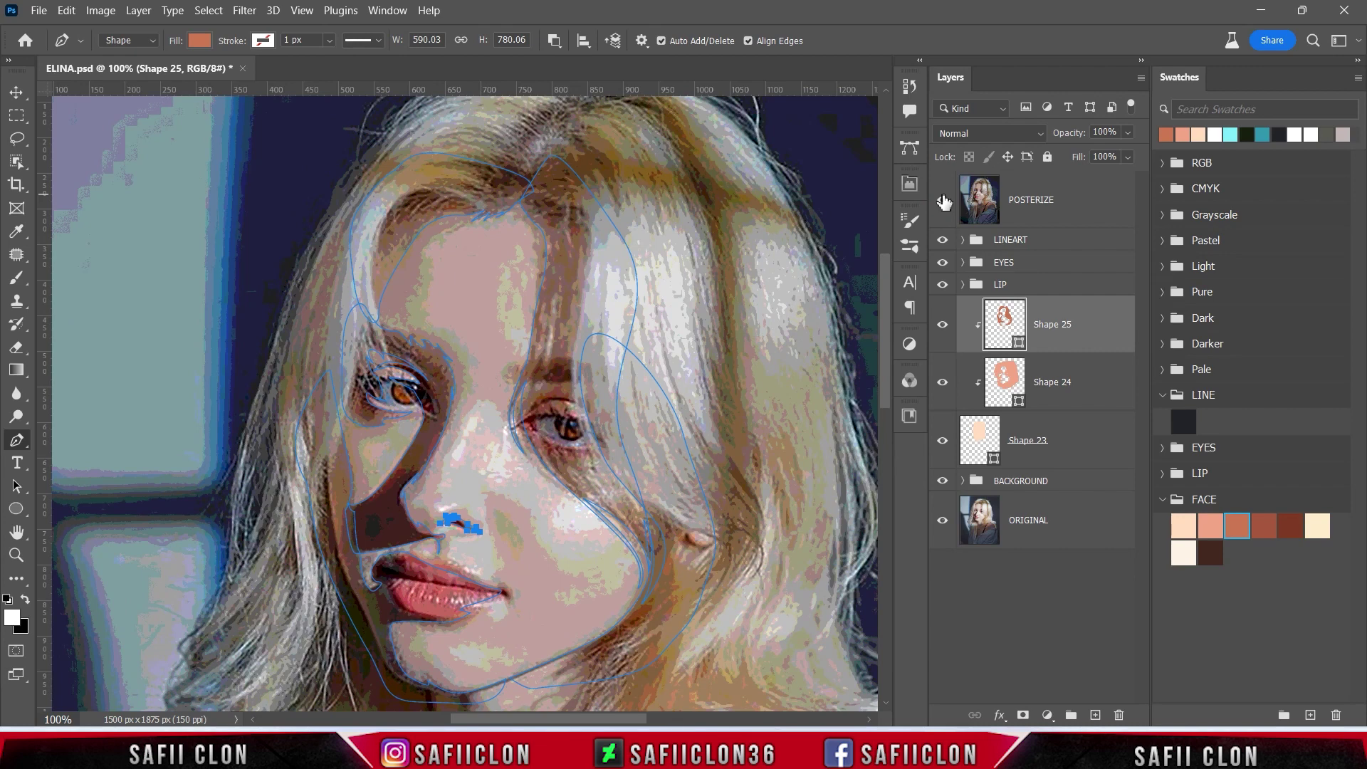
click(943, 202)
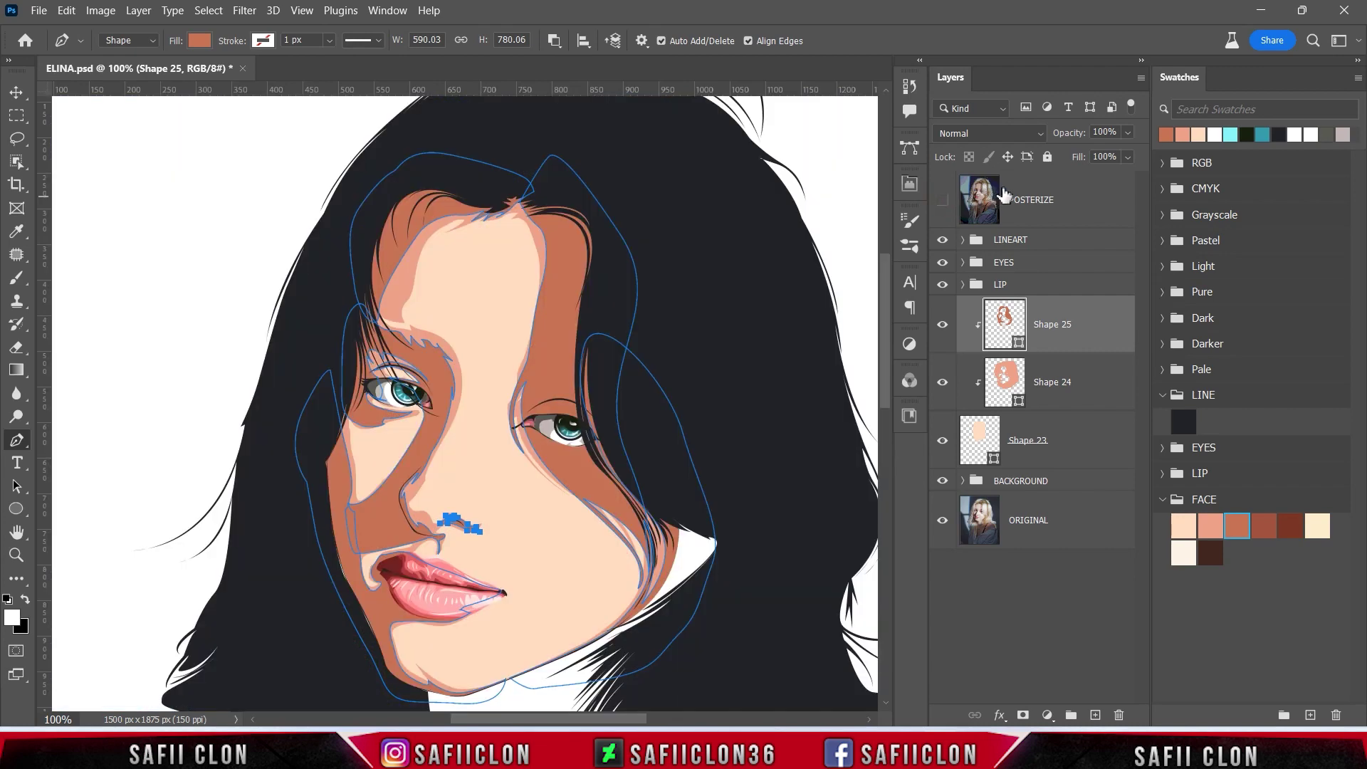
- Set Shape 25 opacity to 0% and place the first anchors down the forehead hair strand
click(1128, 134)
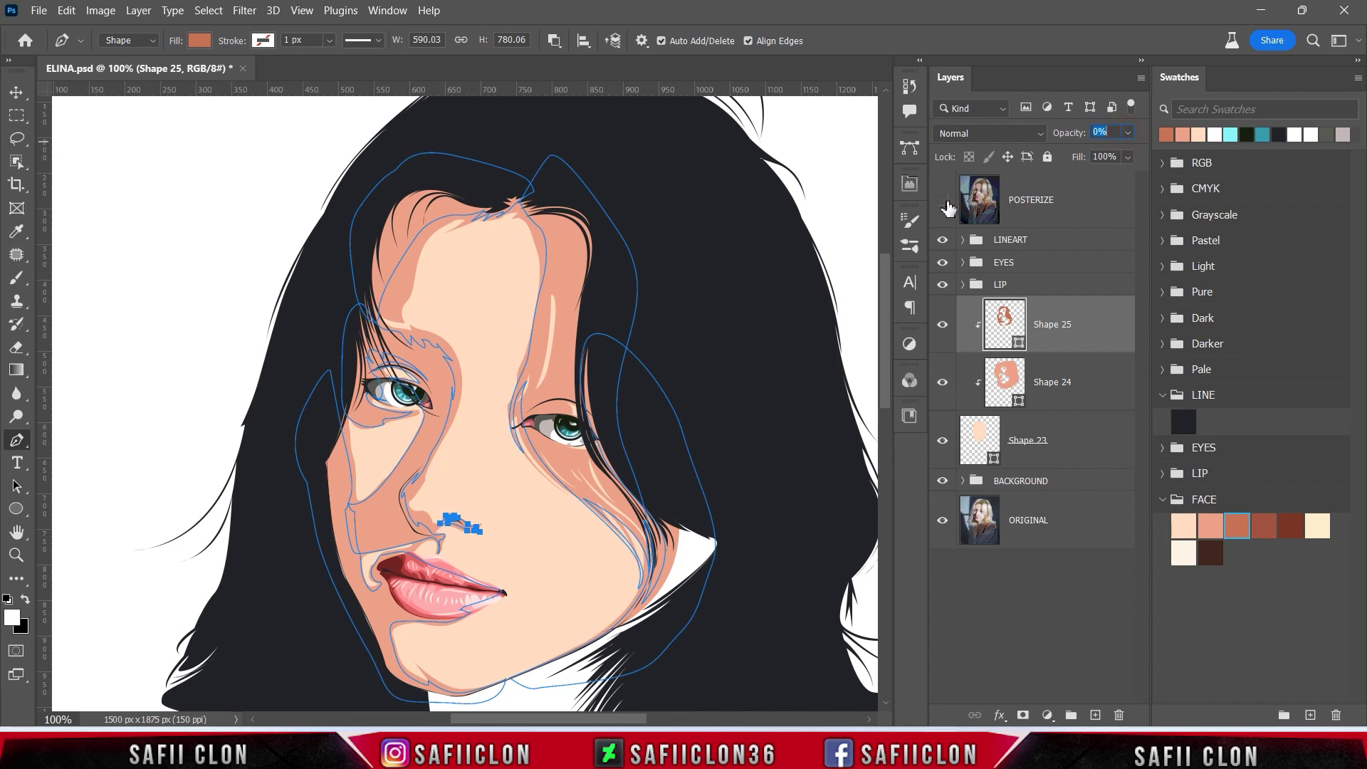
click(944, 203)
click(553, 284)
drag(530, 384, 522, 422)
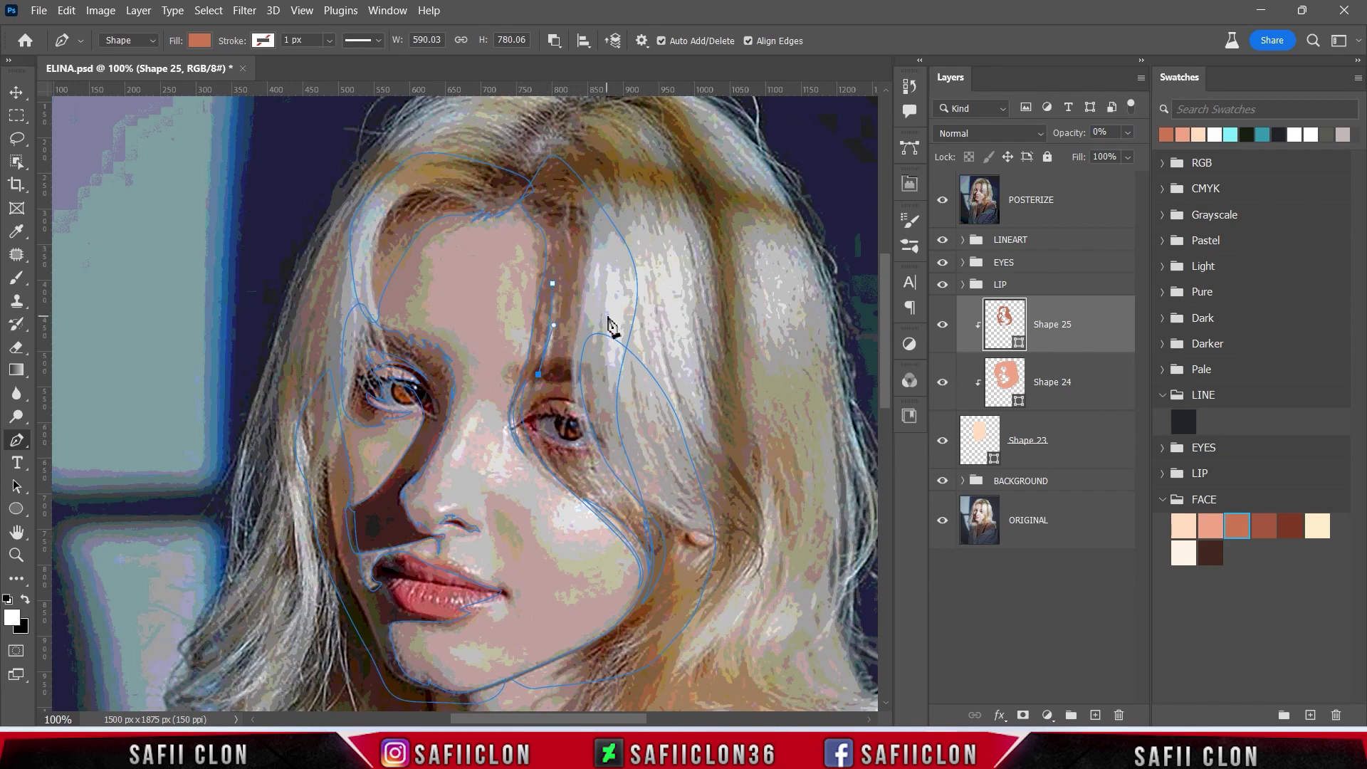
- At 200% zoom, finish and close the cut-out path around the forehead hair strand
key(ctrl+plus)
ctrl+click(626, 228)
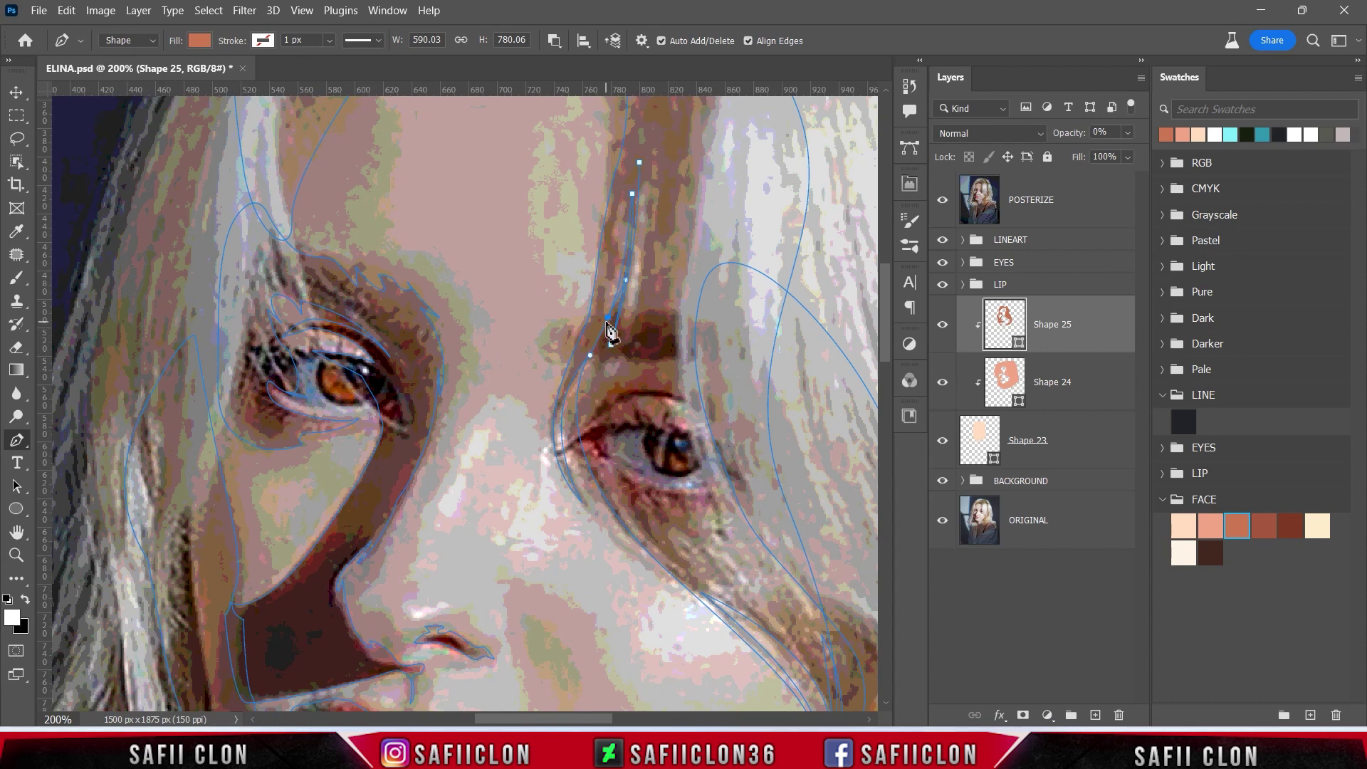
drag(642, 249, 638, 242)
scroll(659, 324, up, 1)
scroll(630, 121, up, 5)
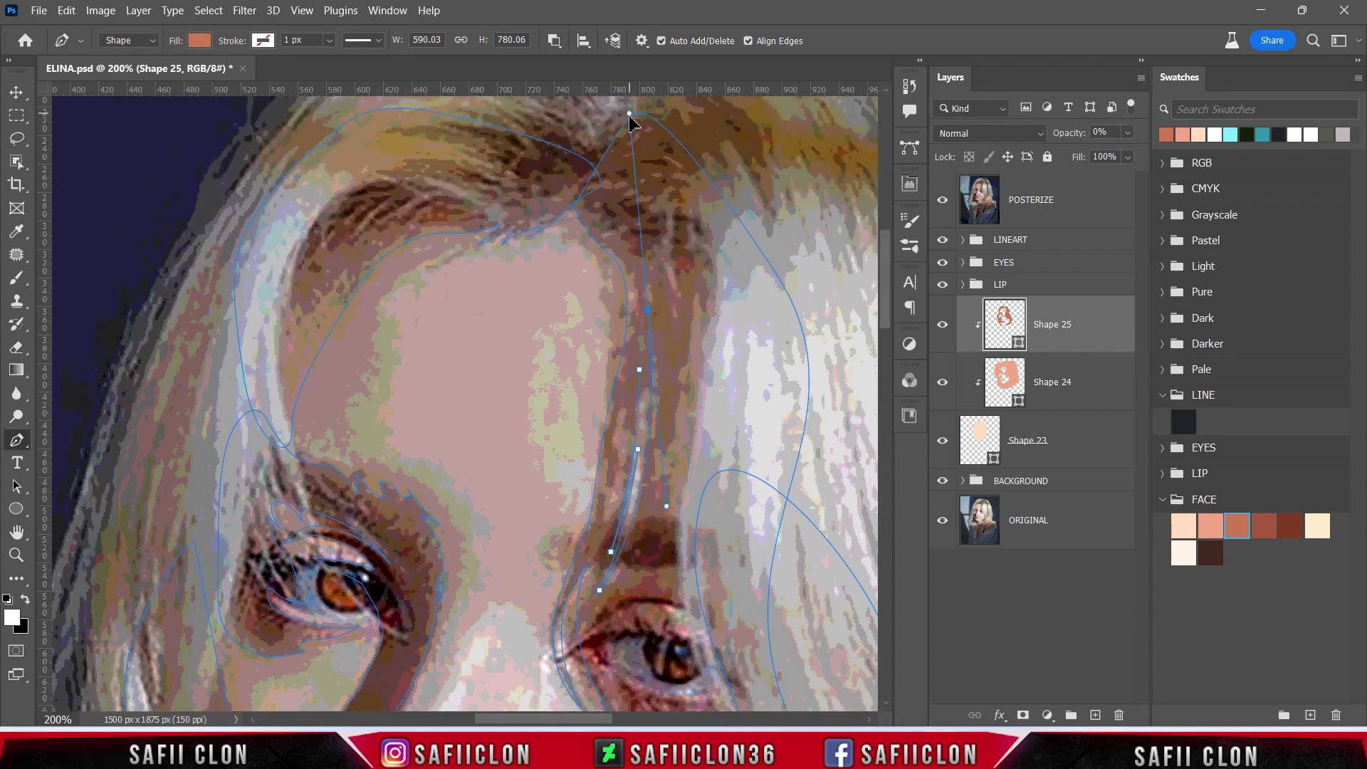
drag(647, 310, 652, 399)
alt+click(643, 442)
scroll(684, 368, down, 2)
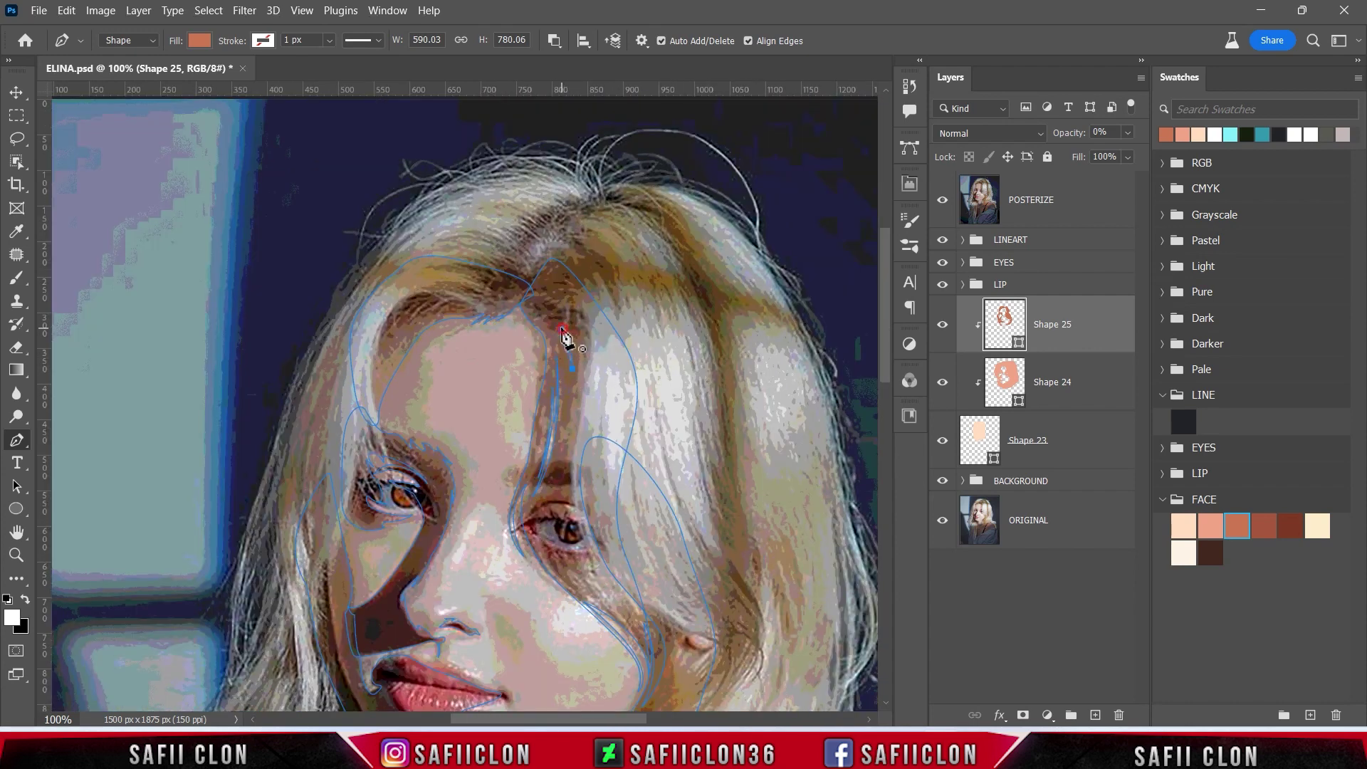
scroll(594, 349, down, 2)
click(547, 311)
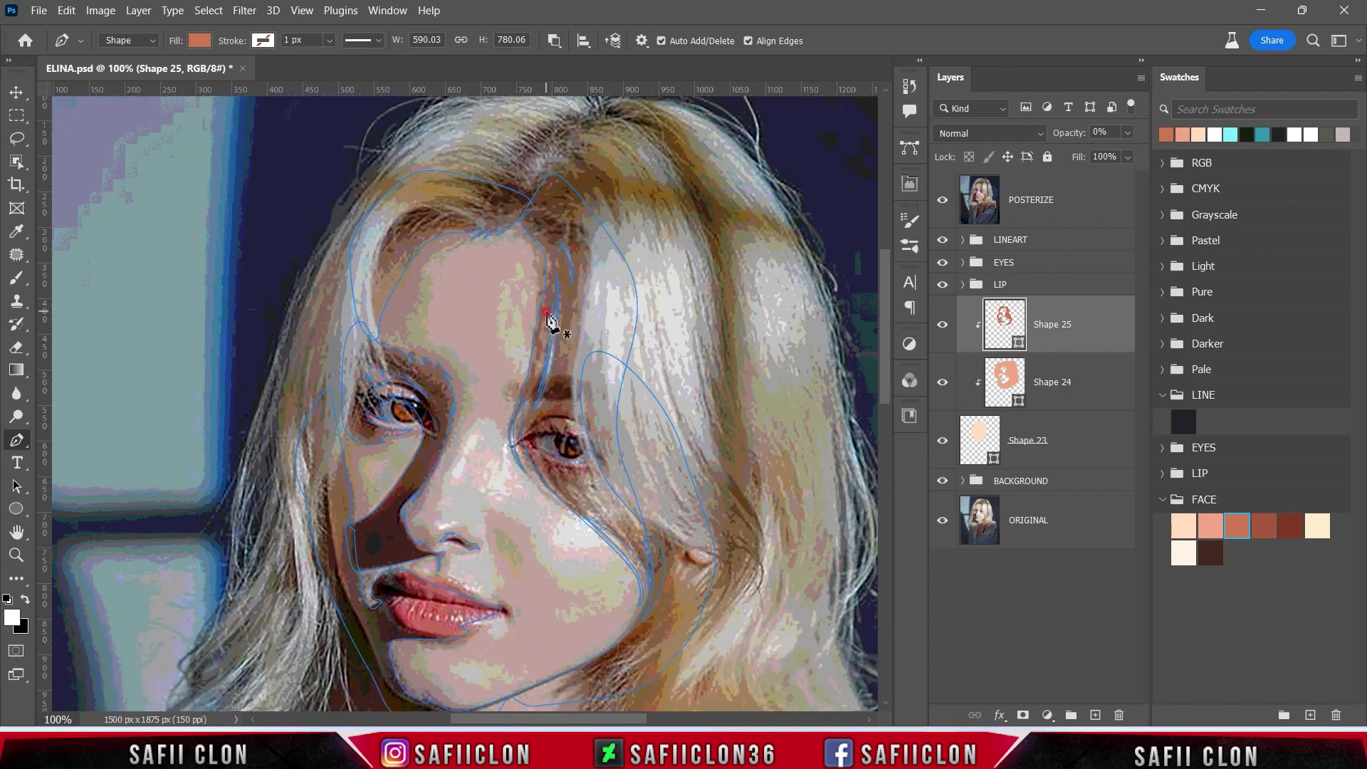
click(531, 394)
- Hide POSTERIZE and outline a new subtract path along the right cheek hair strand
click(942, 201)
click(942, 200)
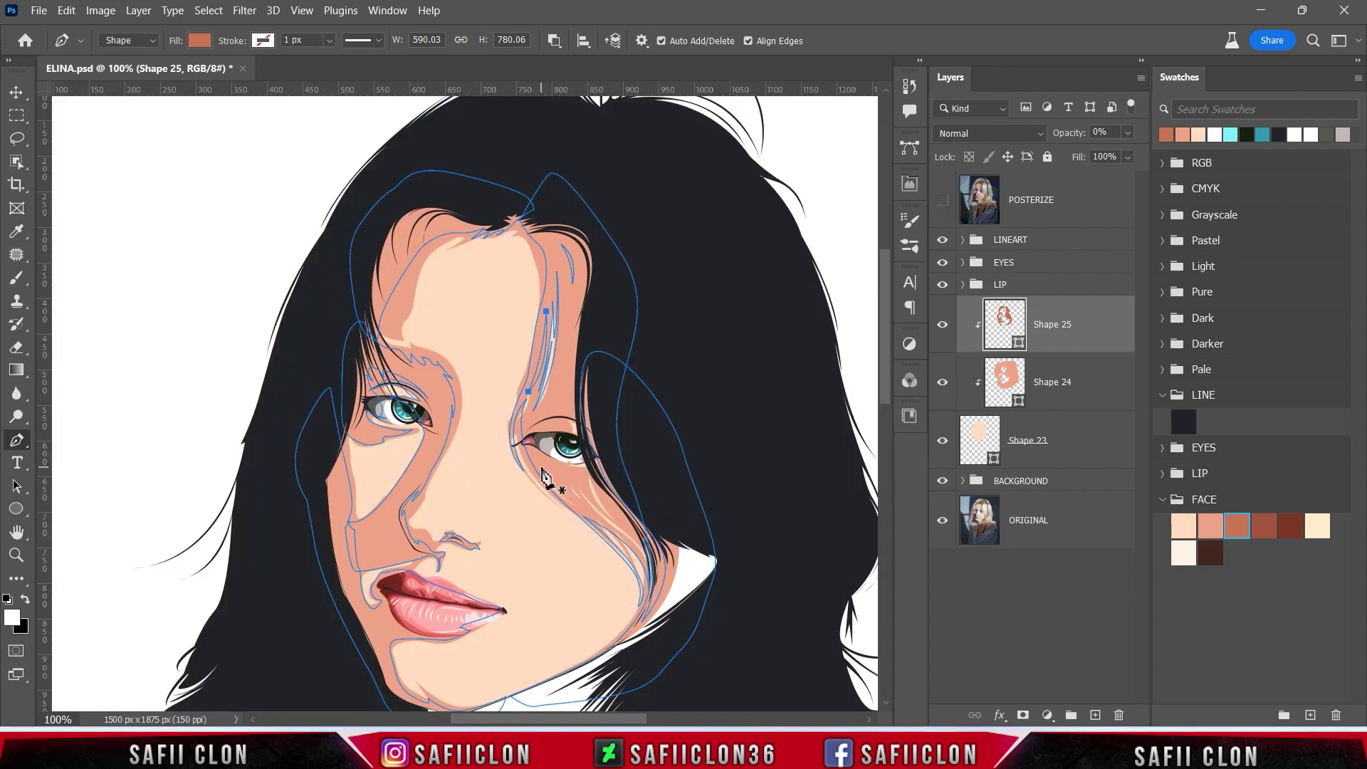
click(578, 481)
click(642, 554)
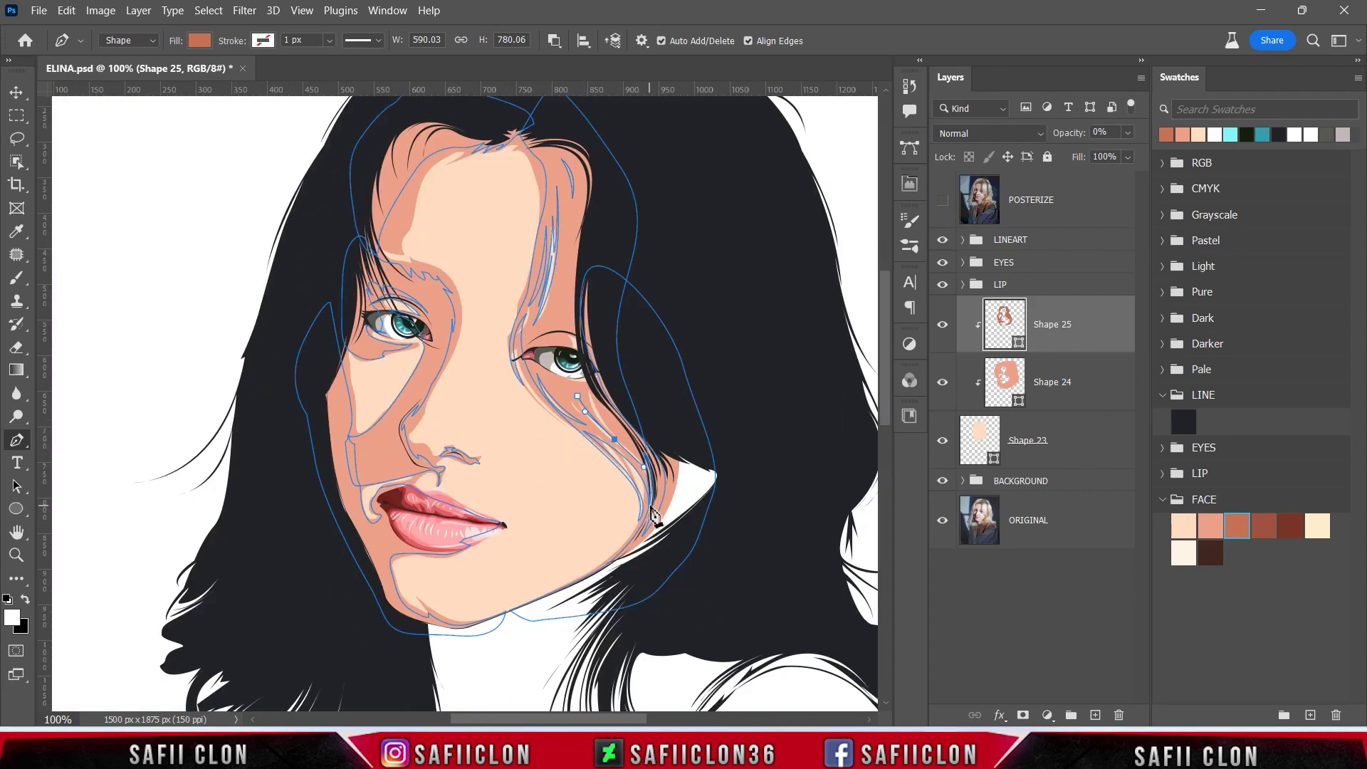
key(ctrl+plus)
drag(769, 479, 779, 493)
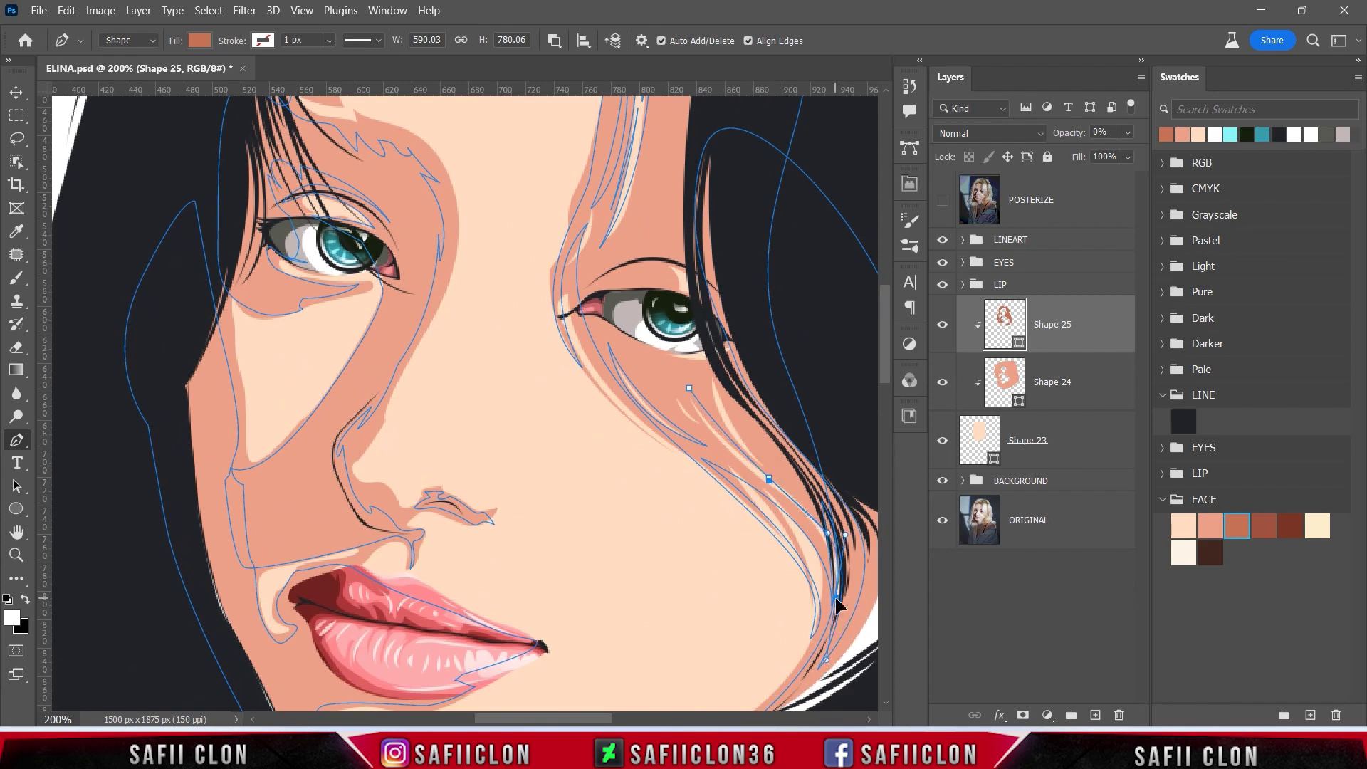
click(696, 441)
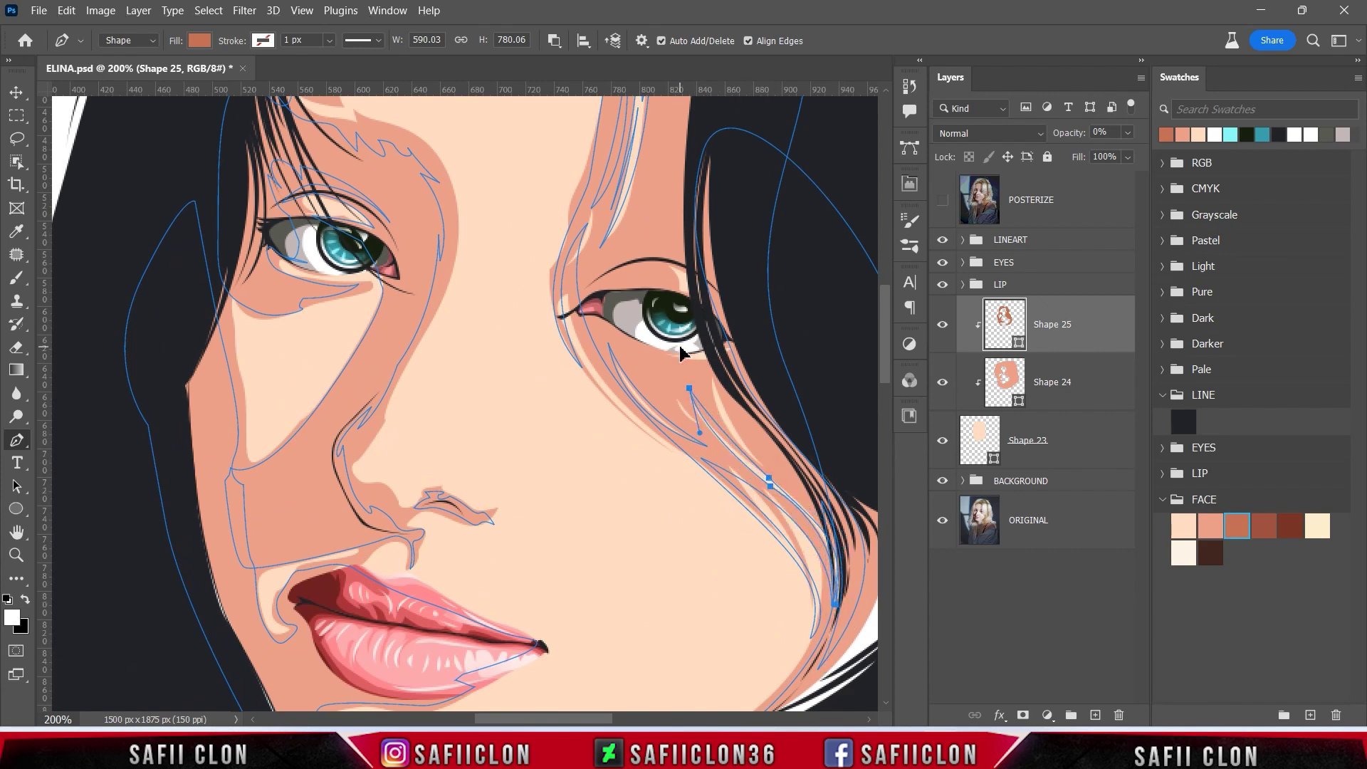
click(943, 200)
click(762, 466)
drag(707, 369, 703, 342)
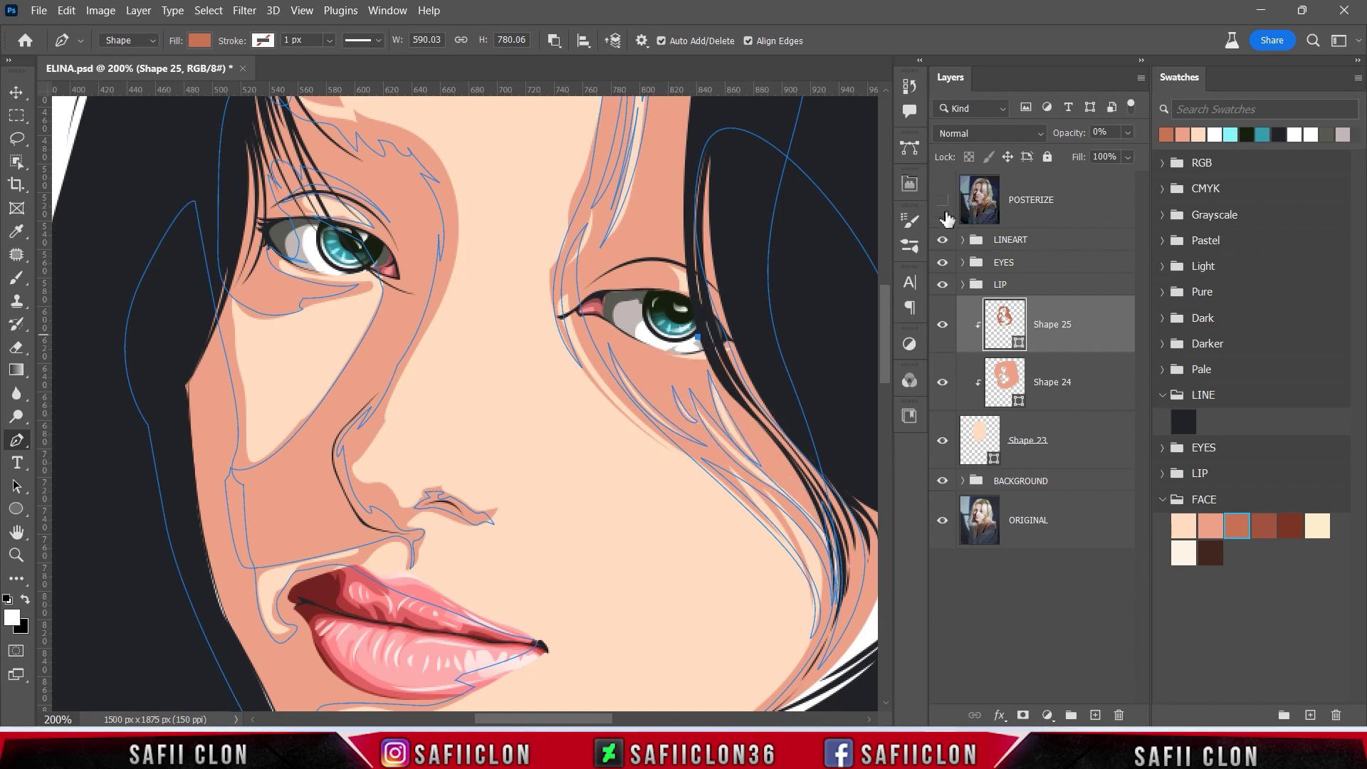
- Trace a closed shadow strip on Shape 25 from the forehead down to the right eye's inner corner
click(943, 200)
scroll(730, 345, up, 3)
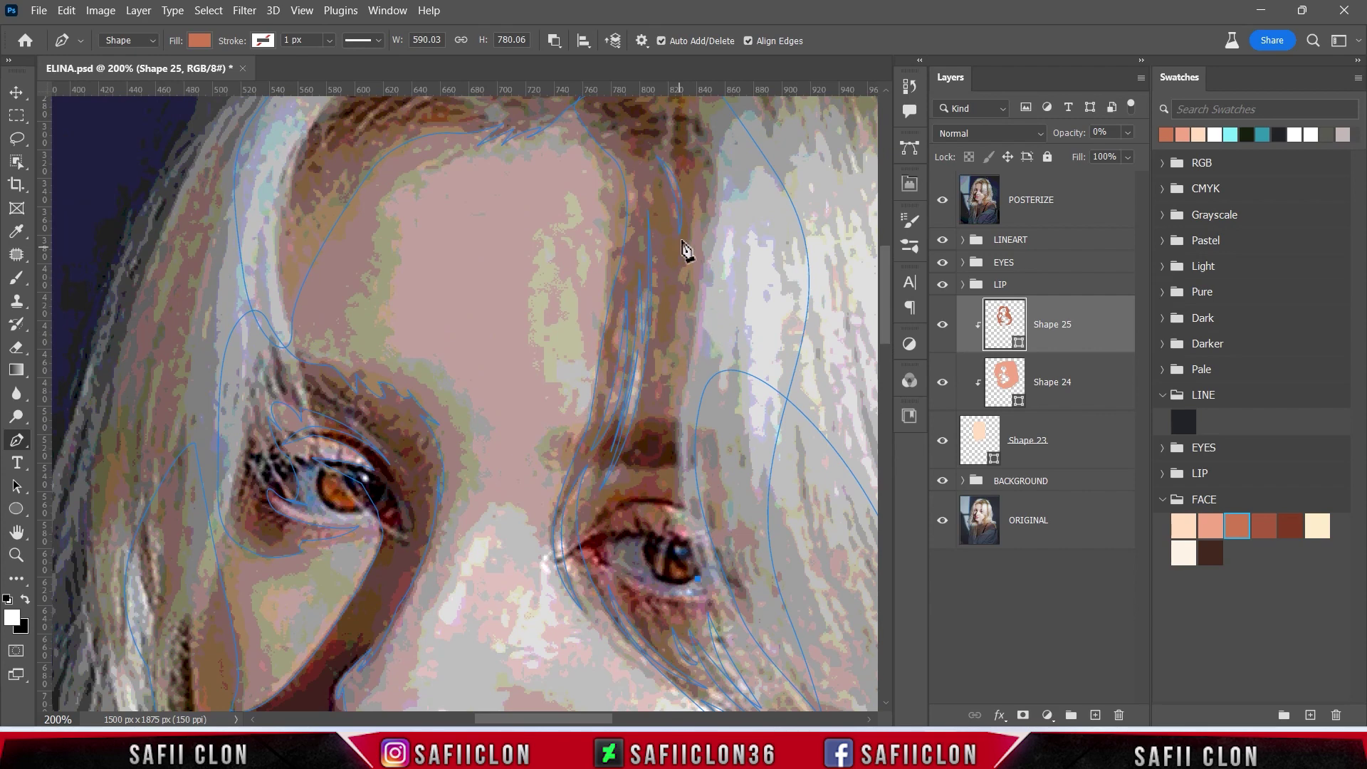
click(942, 200)
click(698, 191)
drag(683, 385, 684, 256)
drag(670, 388, 662, 403)
drag(644, 489, 620, 521)
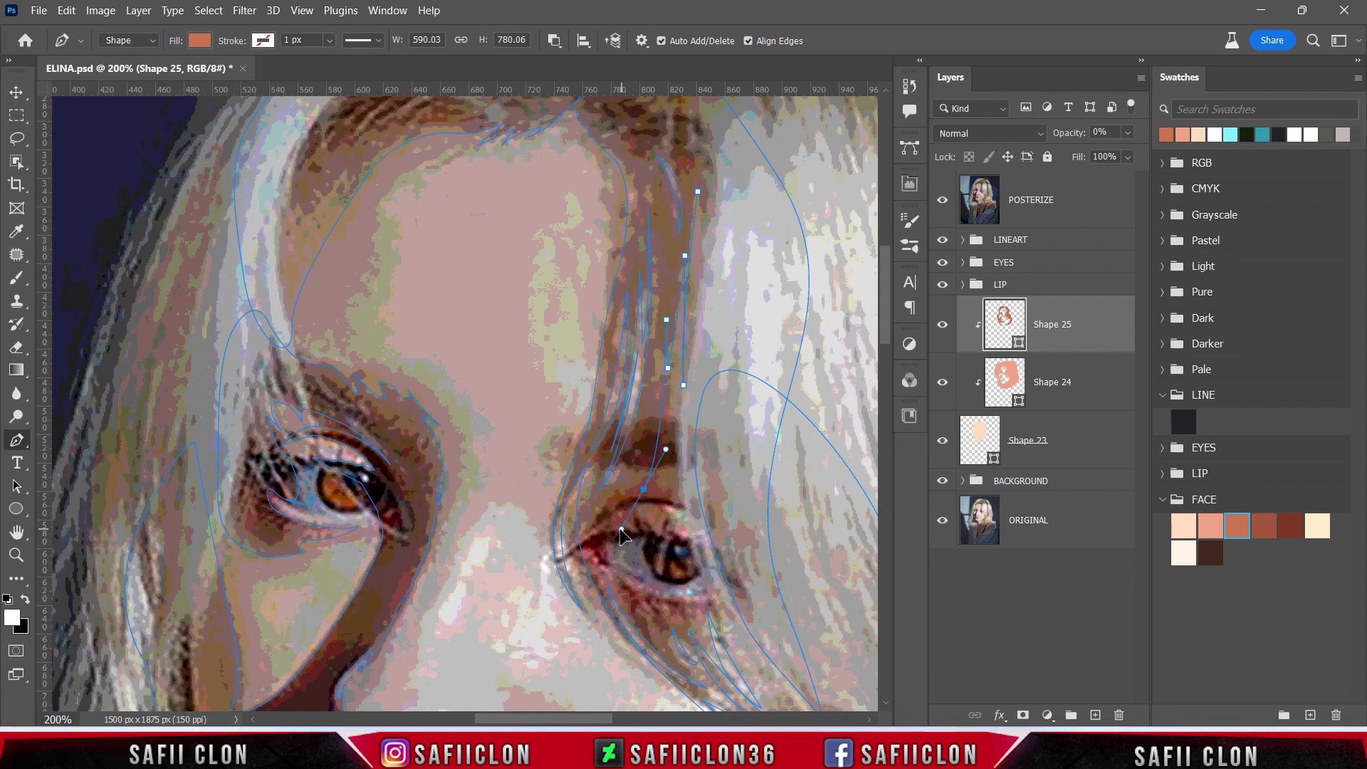
scroll(570, 460, right, 5)
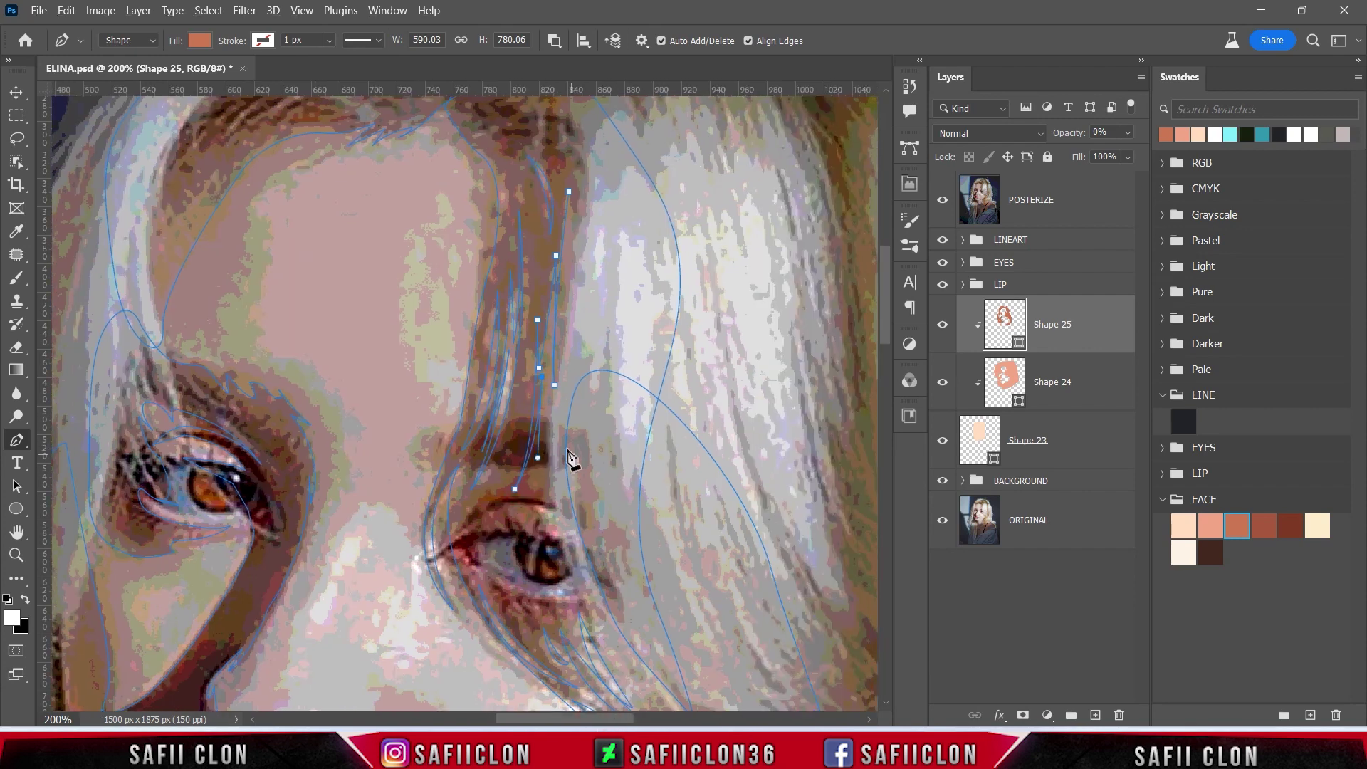
drag(561, 423, 580, 381)
mouse_move(591, 150)
mouse_down()
mouse_move(599, 214)
mouse_move(581, 230)
mouse_up()
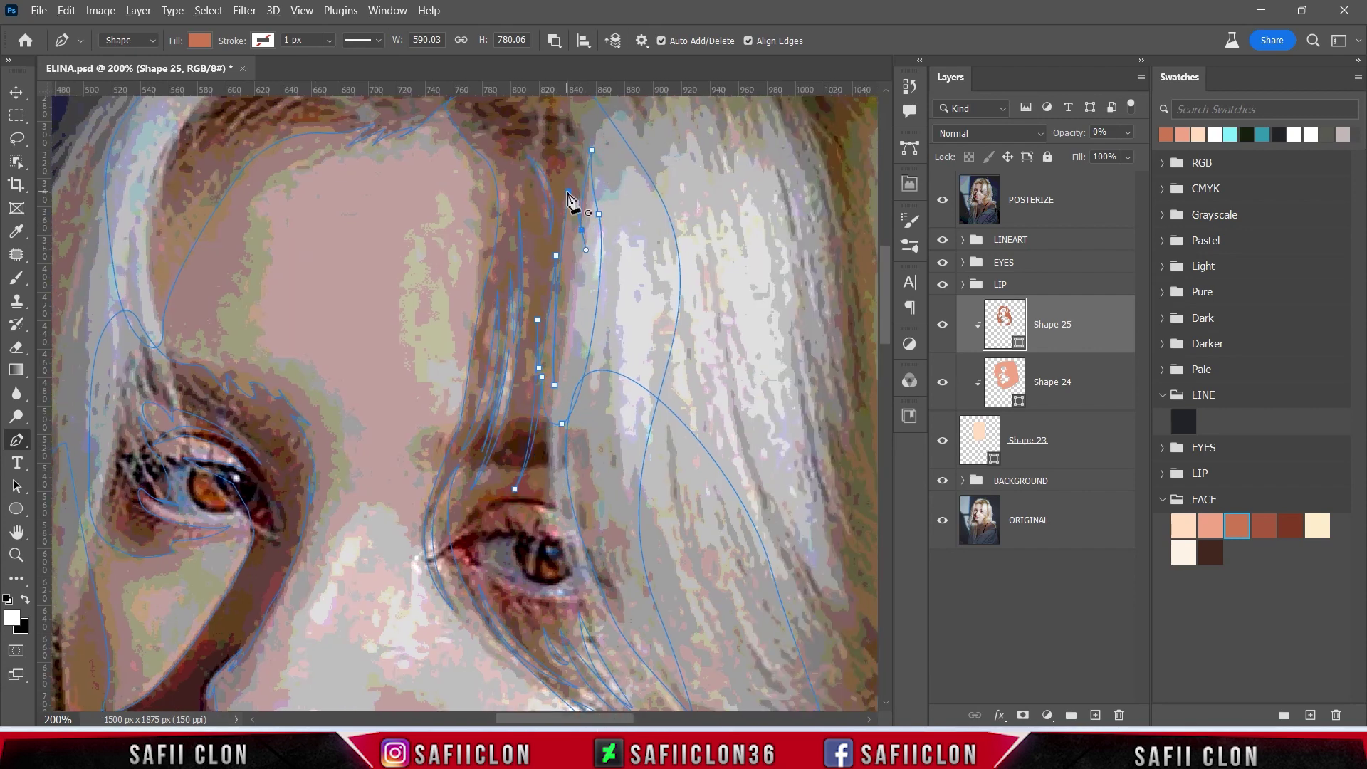
click(943, 200)
- Raise Shape 25's opacity to 100% and show POSTERIZE again
click(1128, 133)
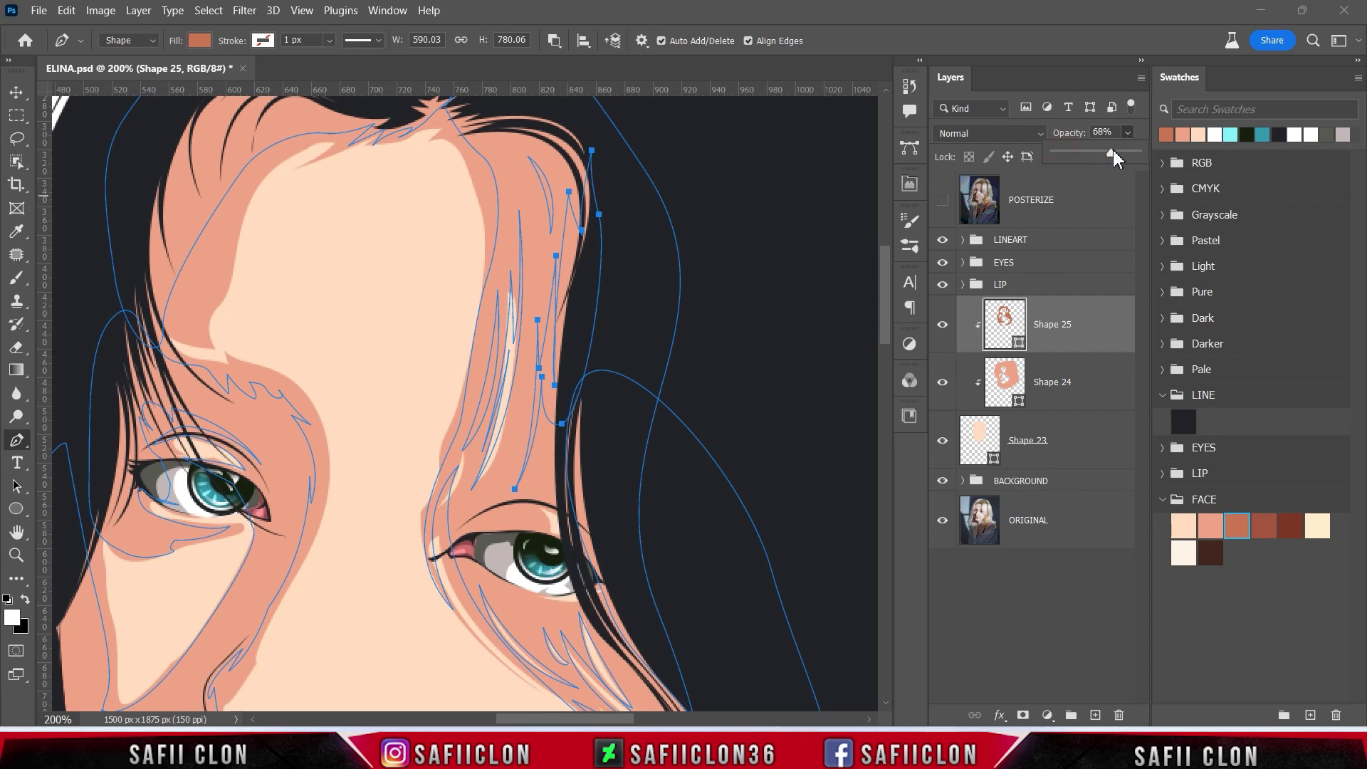
drag(1145, 150, 1134, 149)
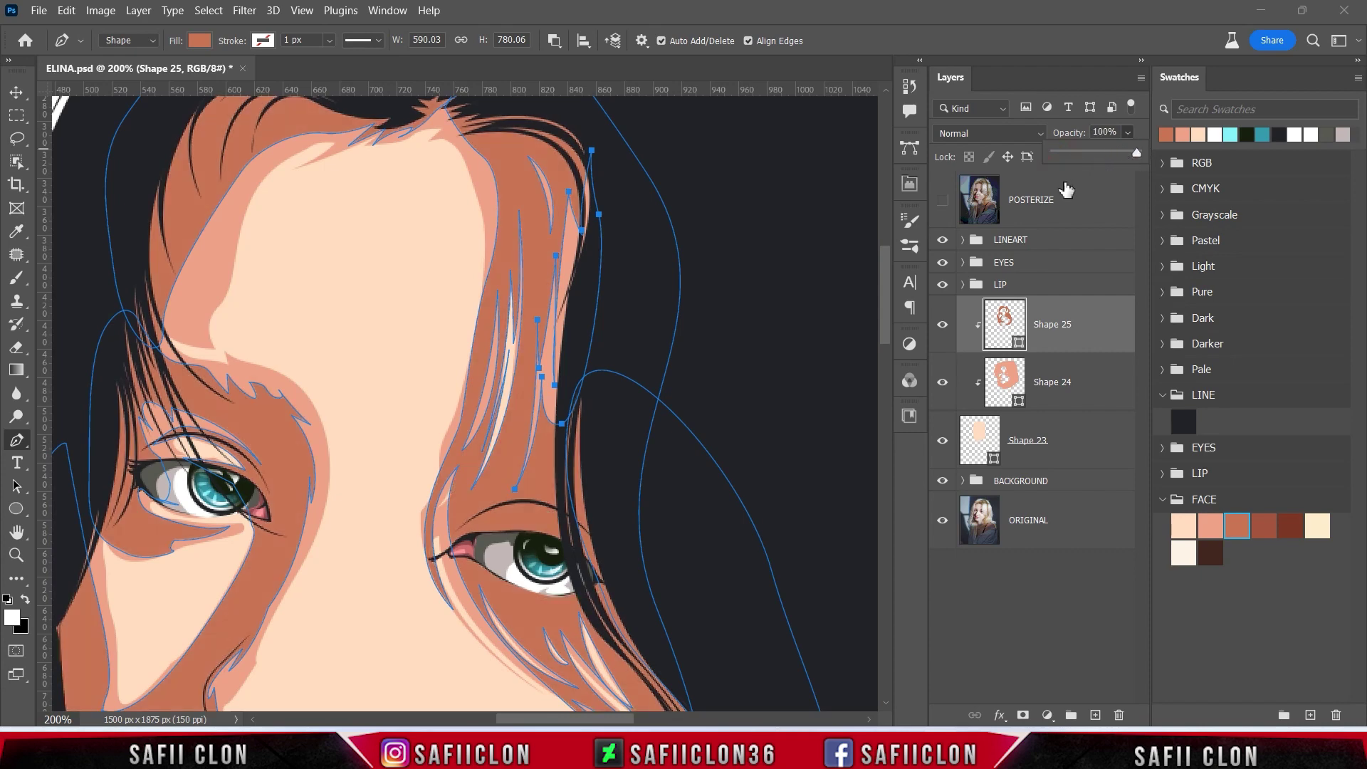
click(941, 202)
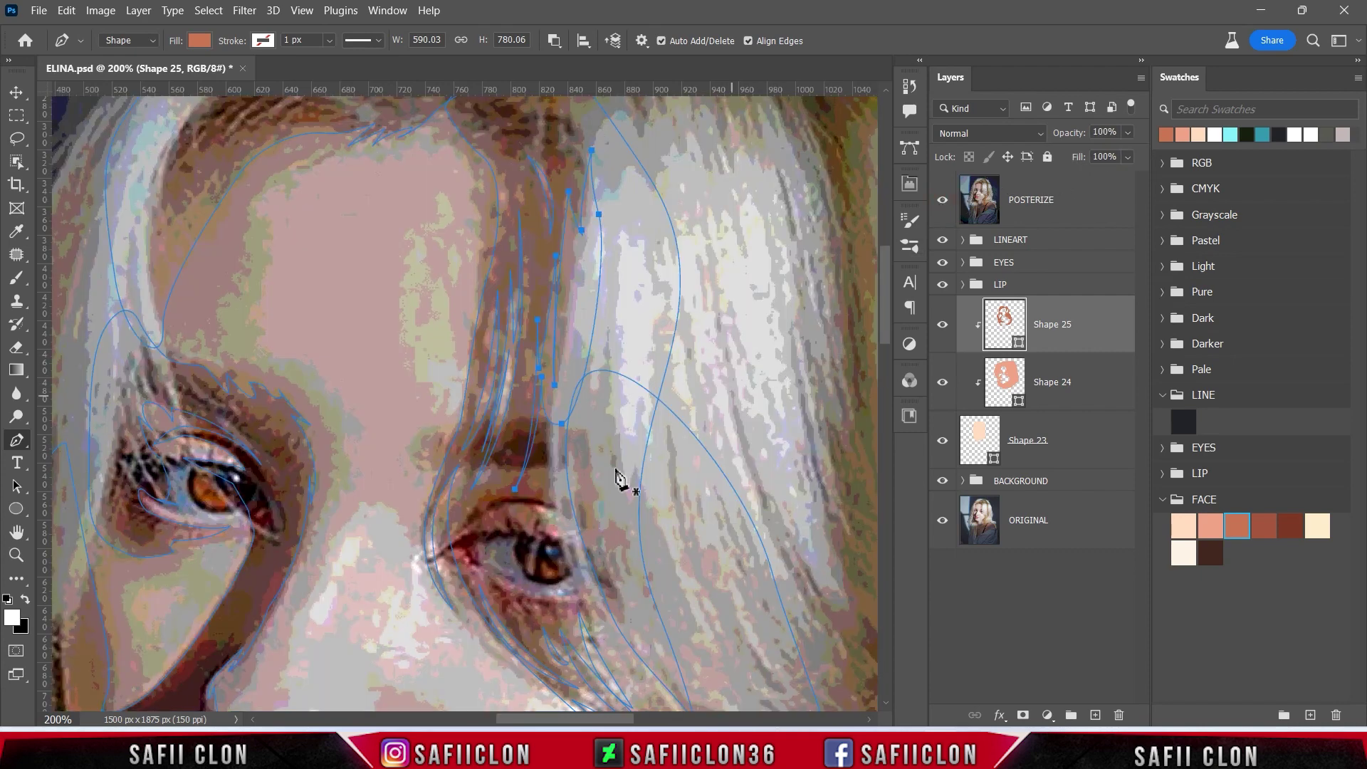
- Trace a curved shadow shape above the right eye, checking it with POSTERIZE hidden
click(564, 514)
click(941, 200)
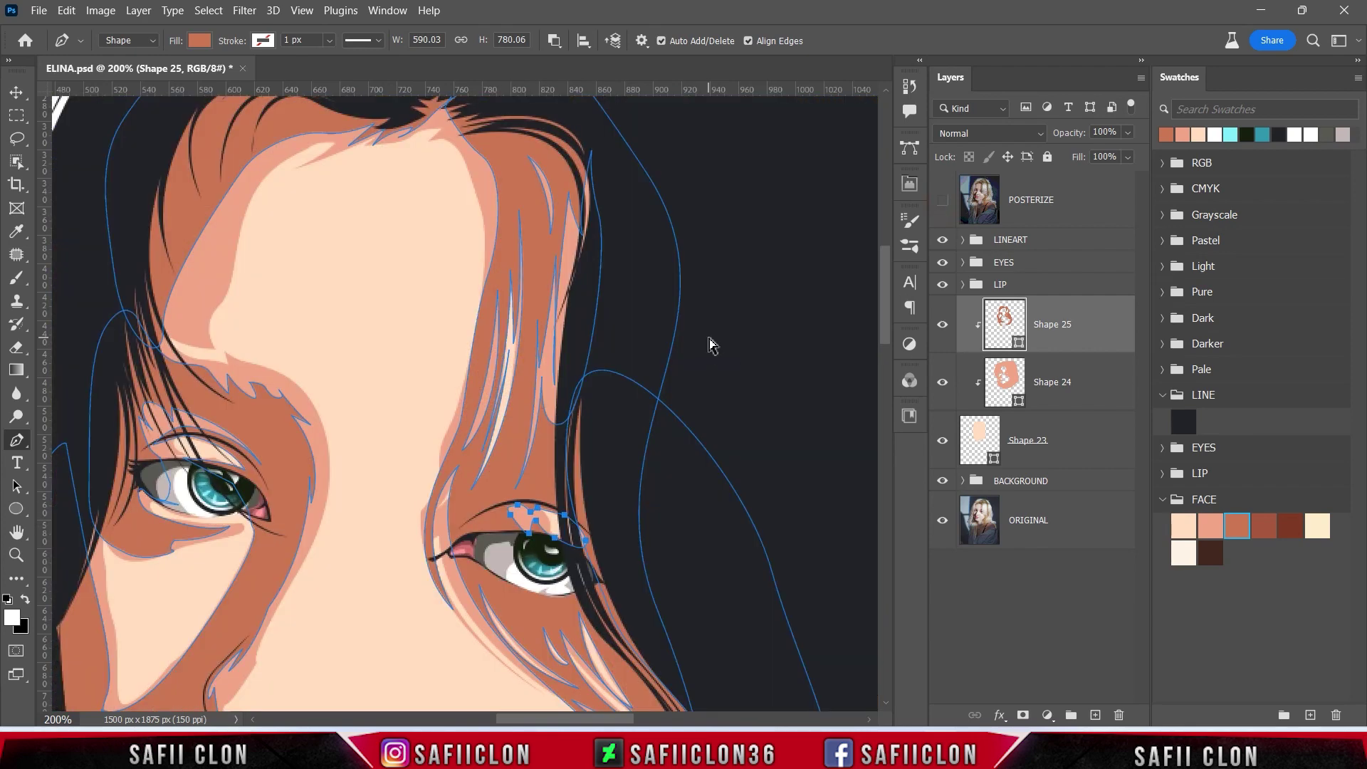
key(ctrl+minus)
key(ctrl+minus)
key(ctrl+minus)
key(ctrl+plus)
key(ctrl+plus)
key(ctrl+plus)
scroll(740, 328, down, 1)
click(942, 200)
click(453, 474)
drag(469, 450, 483, 435)
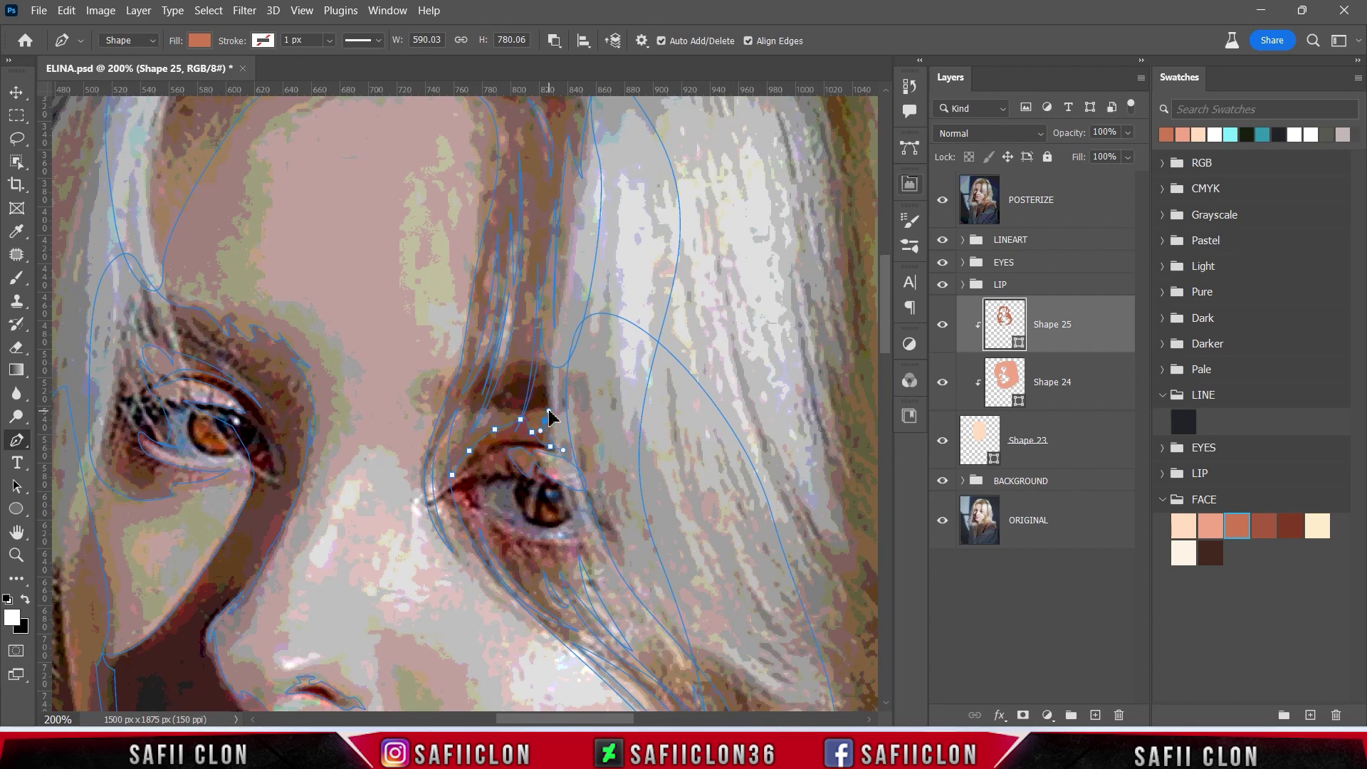
scroll(630, 427, down, 1)
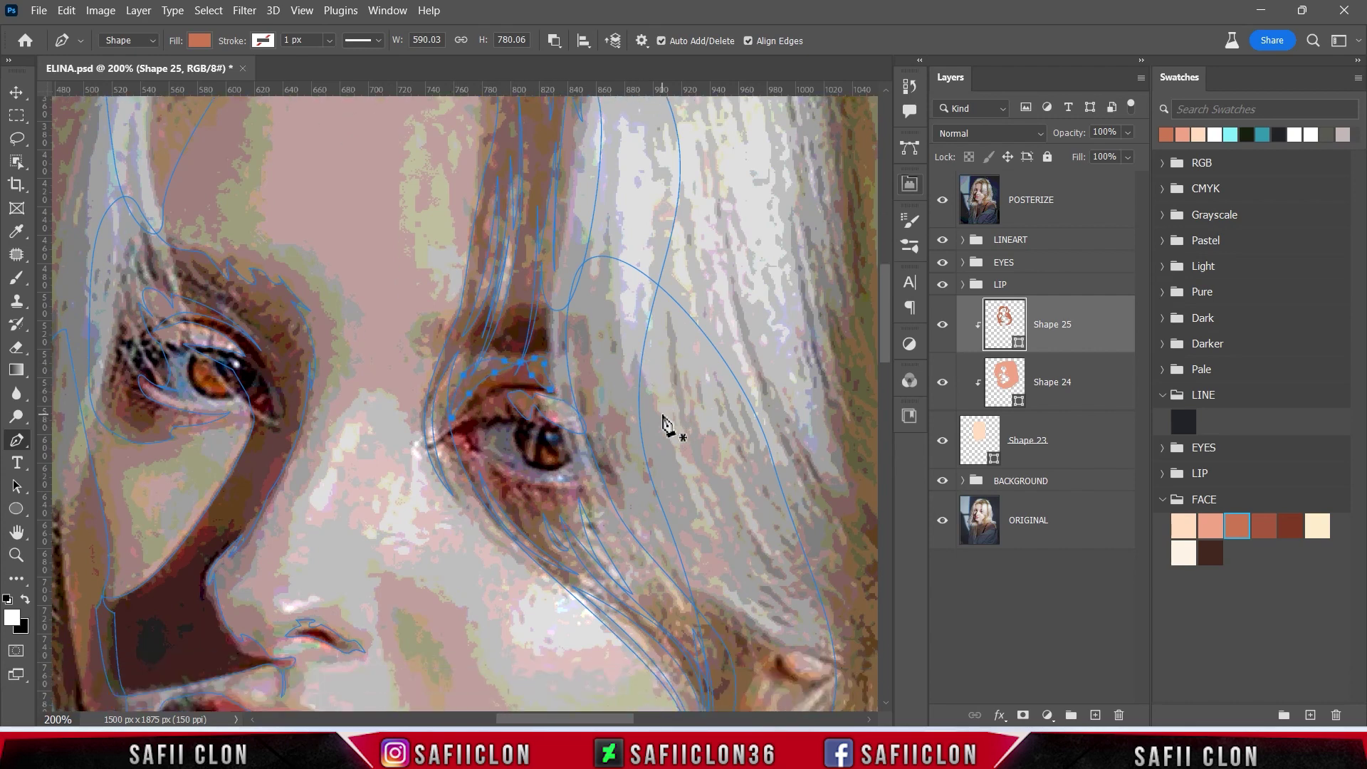
- Extend the shadow beside the right eye and along the lower eyelid
click(942, 200)
click(597, 468)
click(942, 200)
click(580, 490)
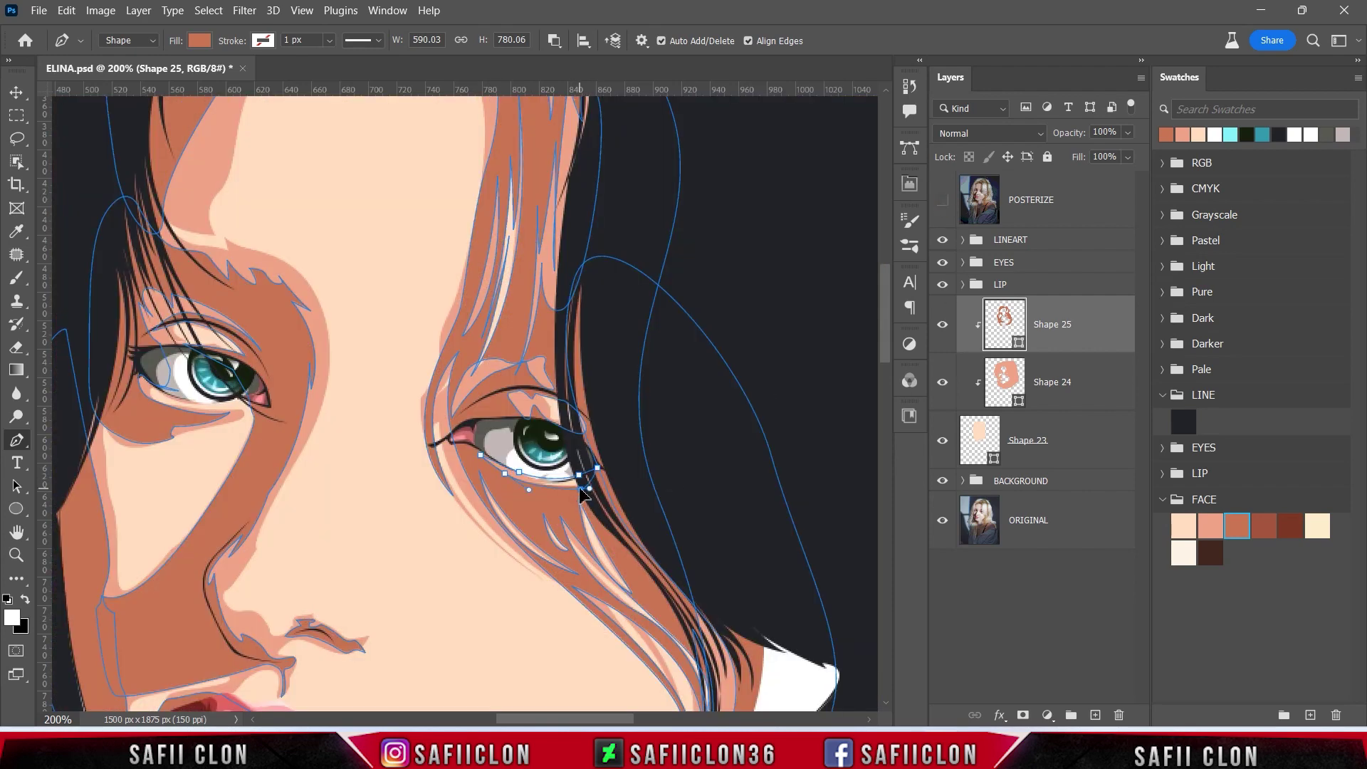
click(942, 200)
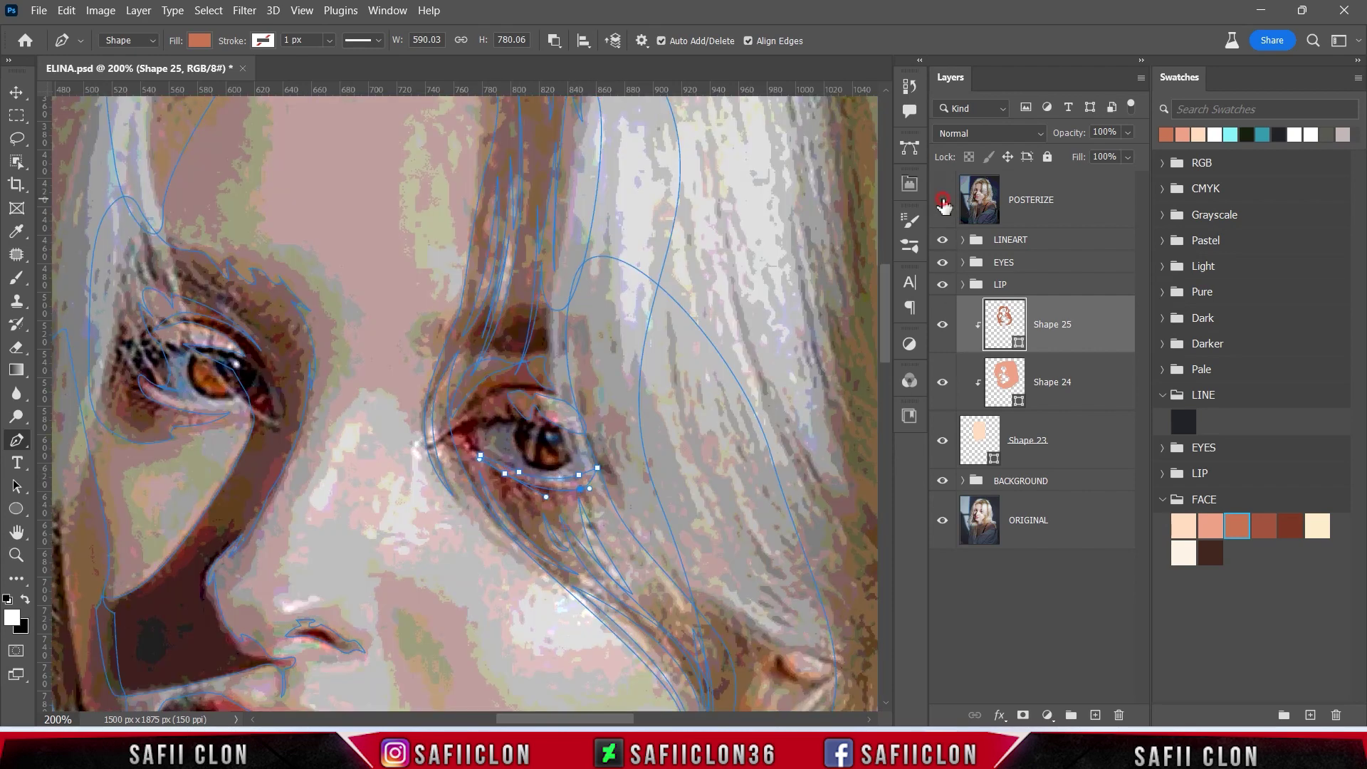
scroll(712, 441, down, 2)
click(942, 200)
- Trace a closed shadow along the hair strand down the cheek, then zoom out to 50%
click(589, 408)
drag(632, 484, 659, 521)
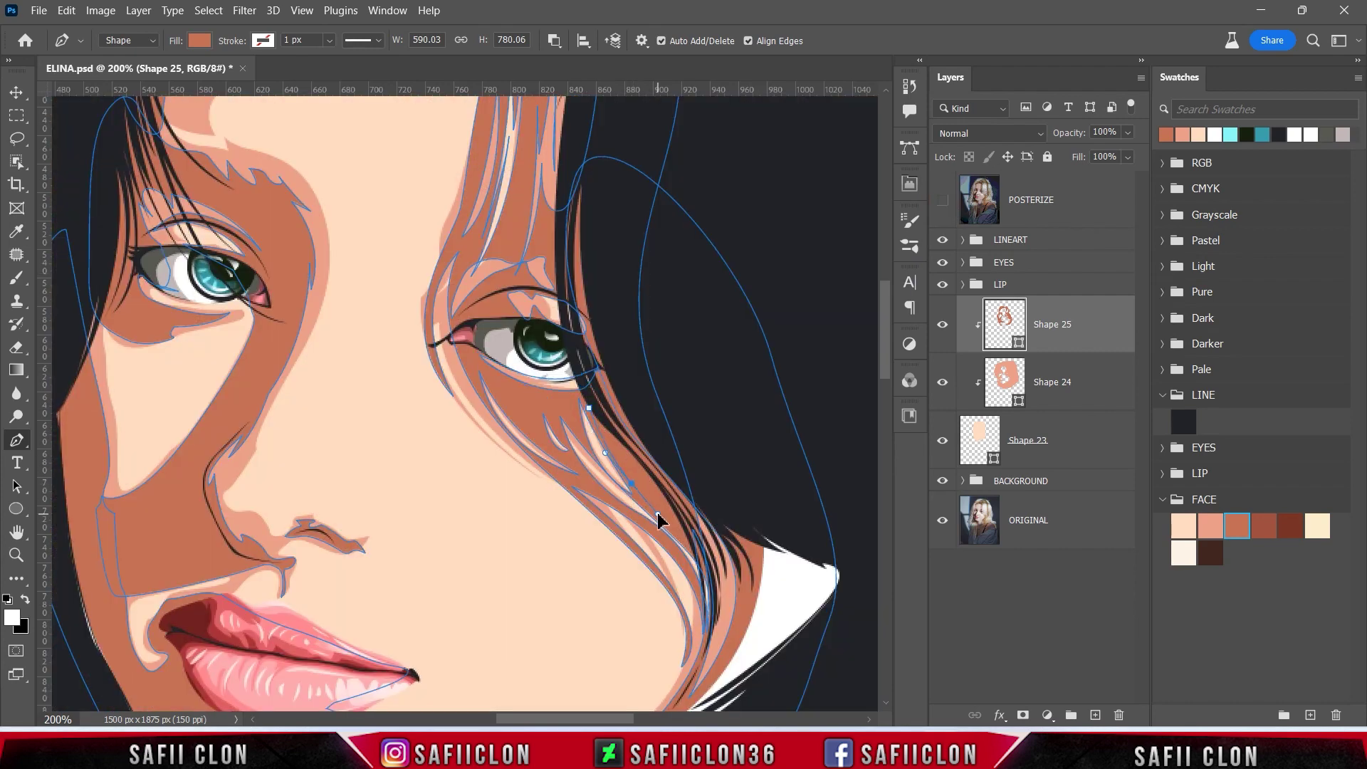
click(690, 554)
drag(594, 404, 606, 409)
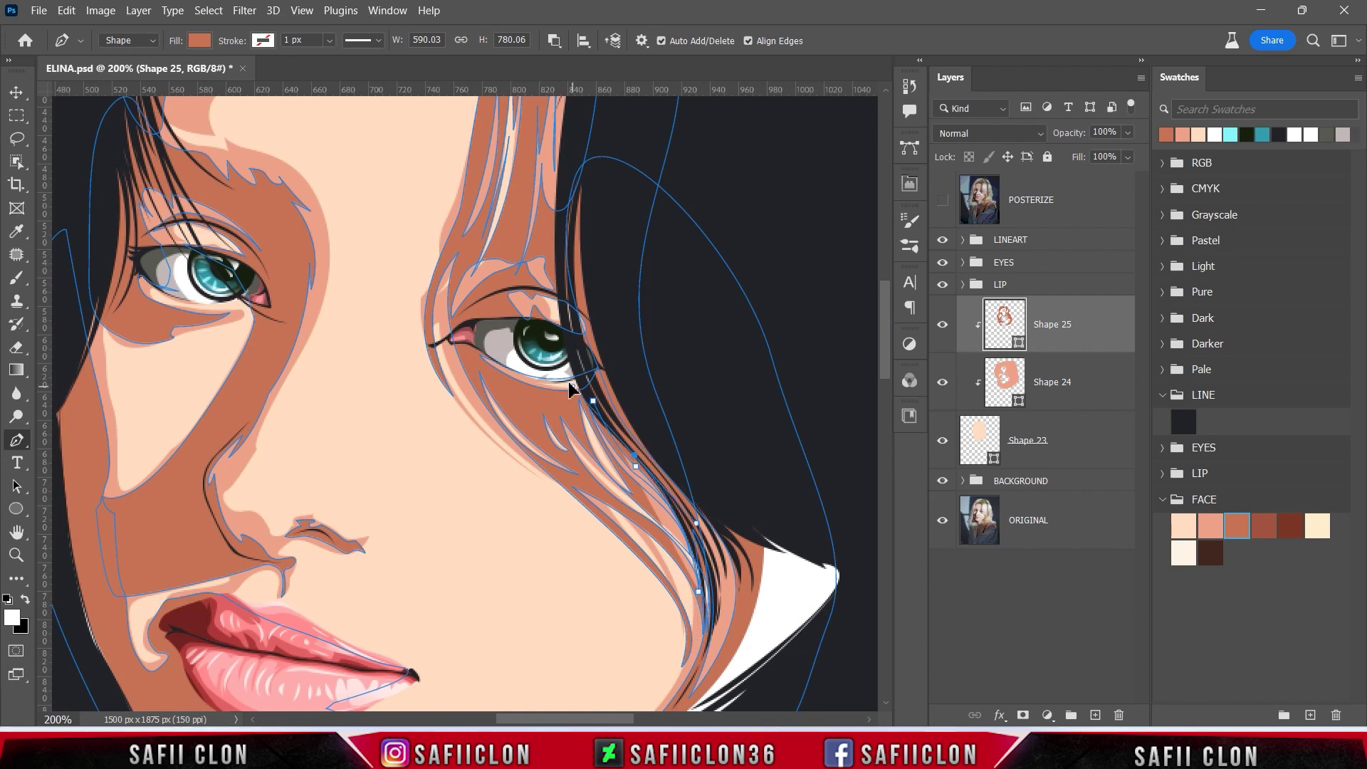
click(942, 200)
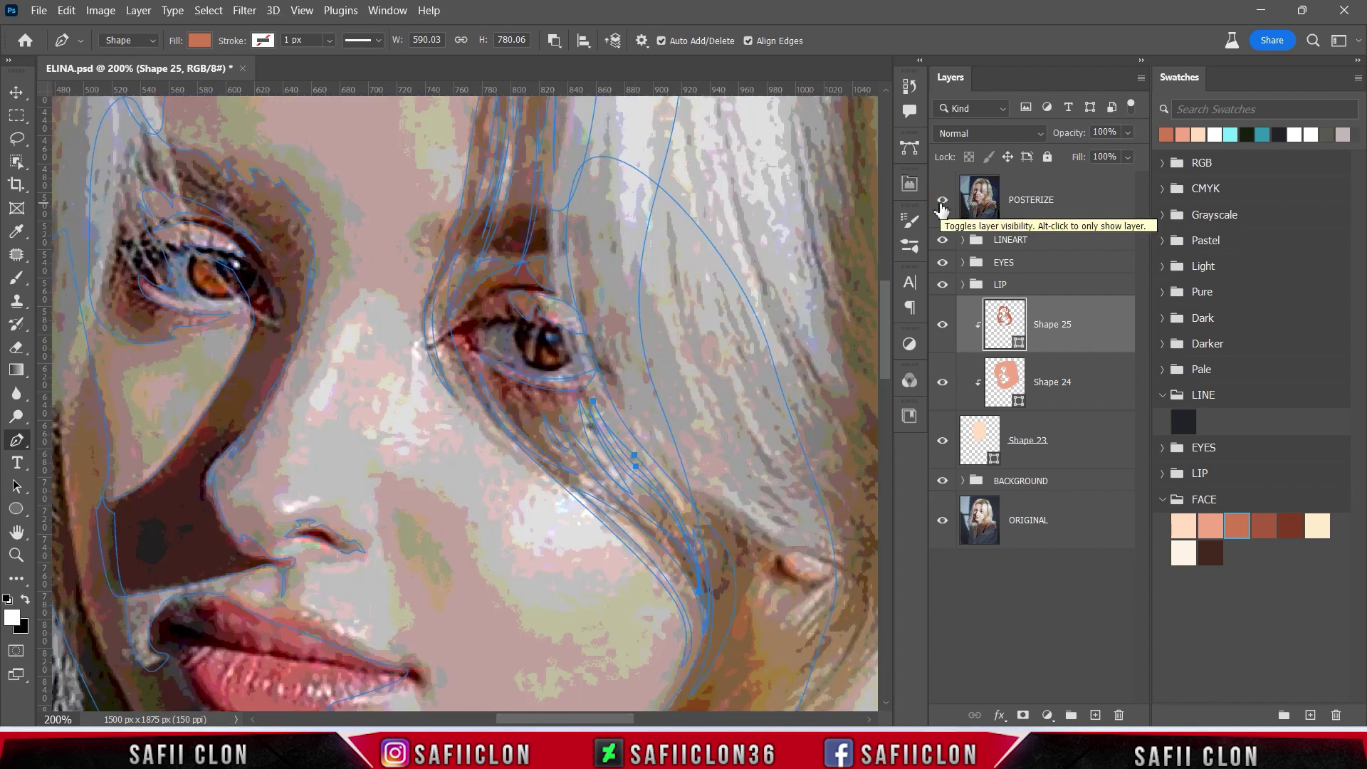
drag(604, 718, 572, 718)
click(942, 200)
scroll(634, 457, up, 2)
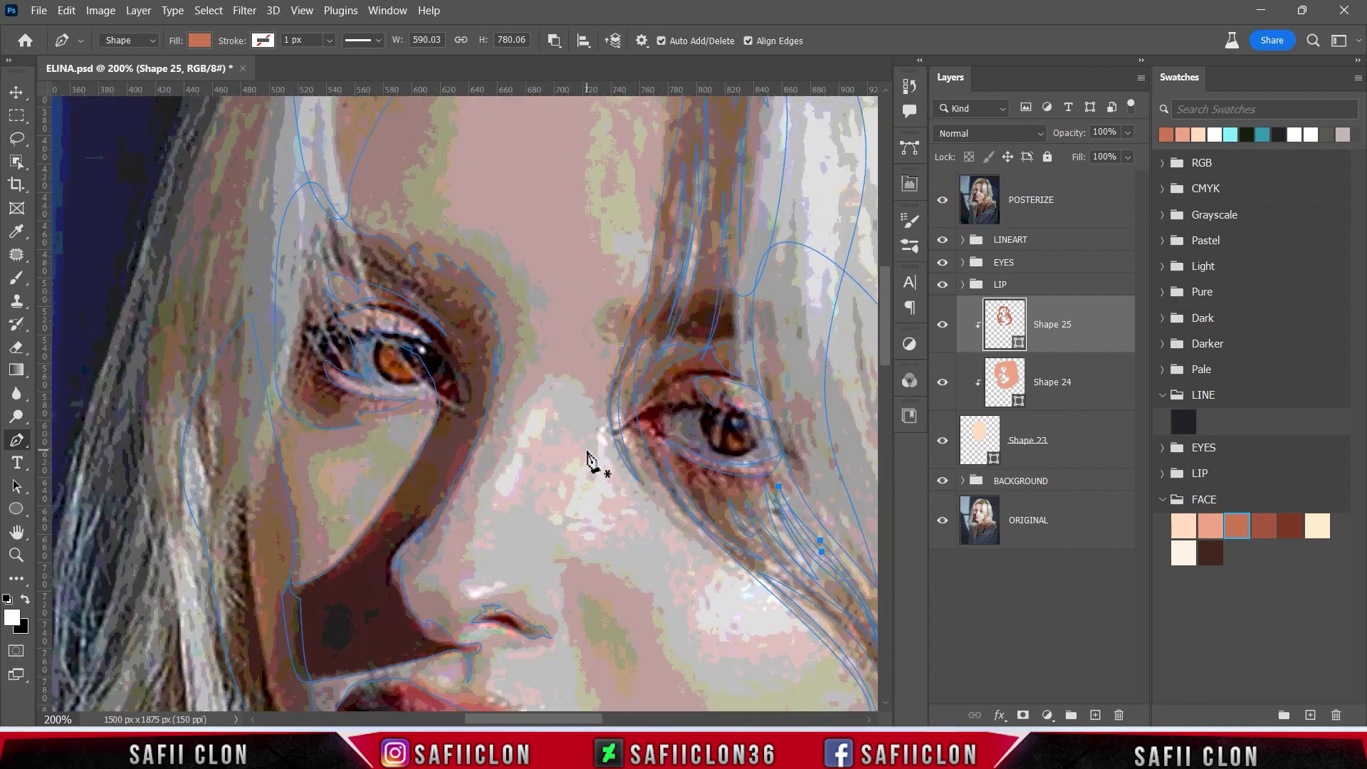
scroll(594, 463, up, 3)
click(942, 200)
click(942, 201)
key(ctrl+minus)
key(ctrl+minus)
key(ctrl+minus)
key(ctrl+minus)
key(ctrl+plus)
key(ctrl+plus)
key(ctrl+minus)
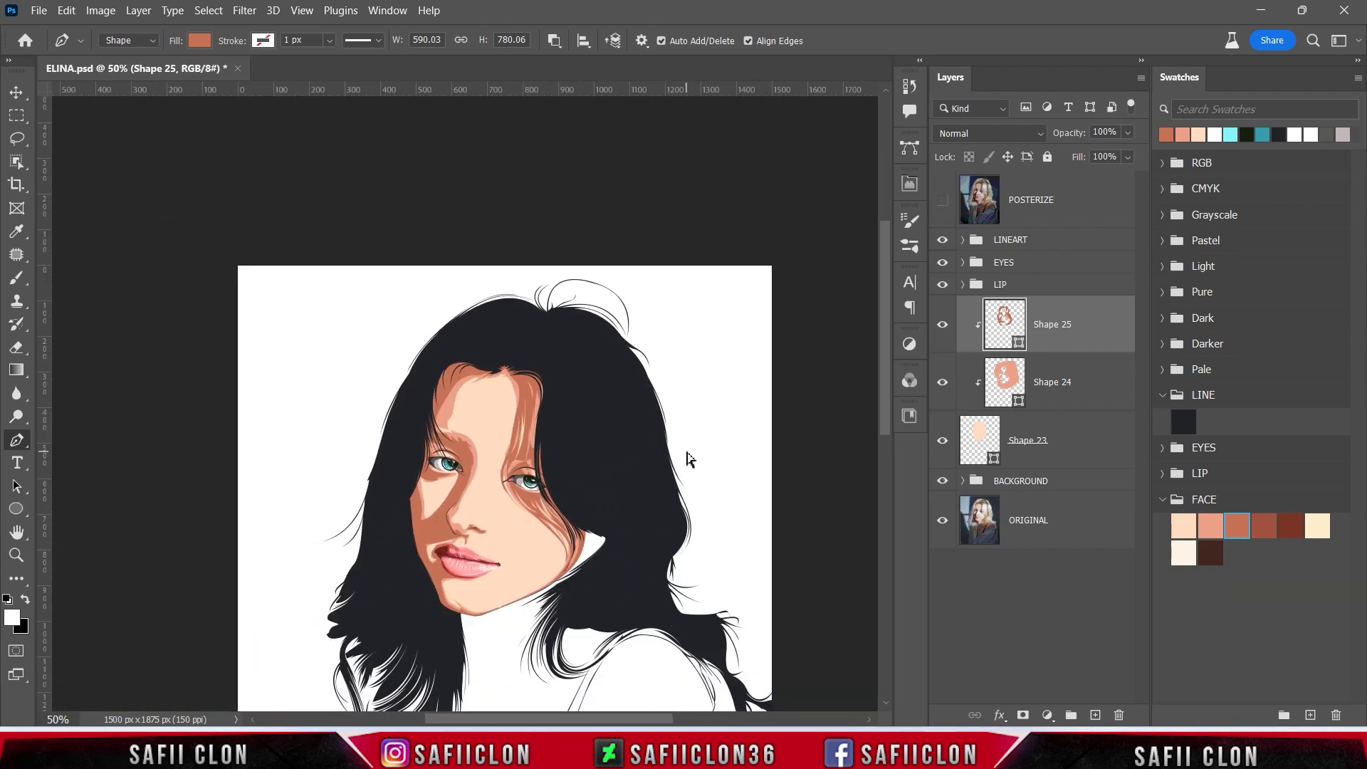
- Compare the portrait with and without shadows, then set Path Operations to New Layer
scroll(704, 534, down, 1)
click(941, 326)
click(942, 325)
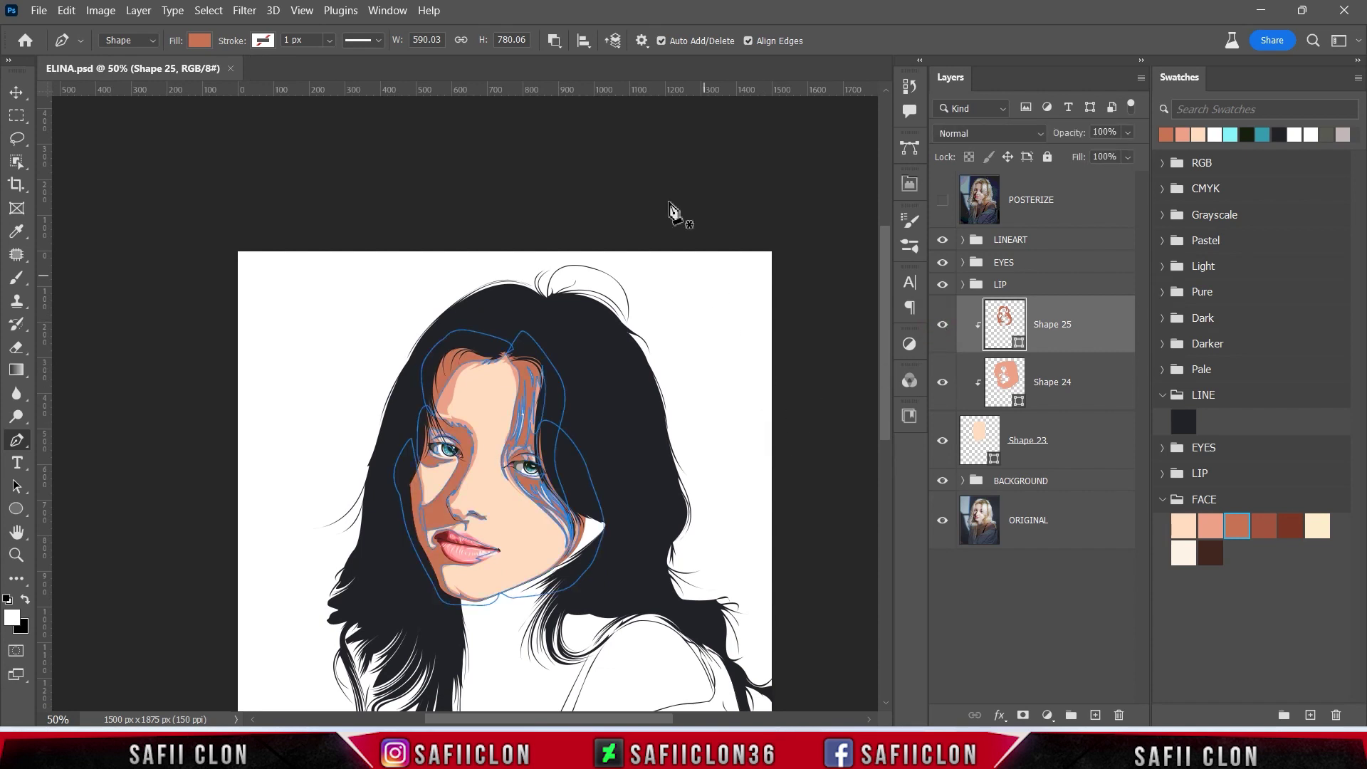
click(554, 41)
click(579, 64)
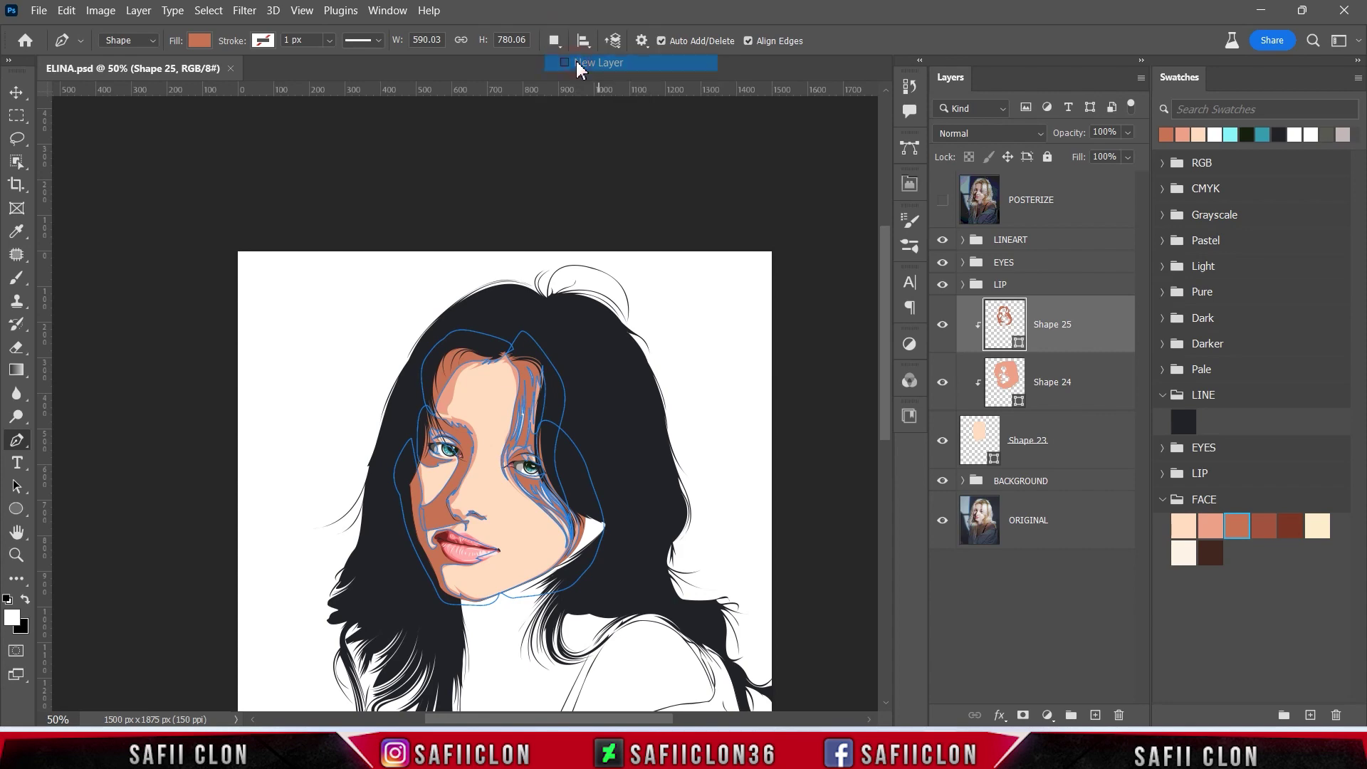
- Show POSTERIZE, zoom to 200% and move down to the lips
click(942, 201)
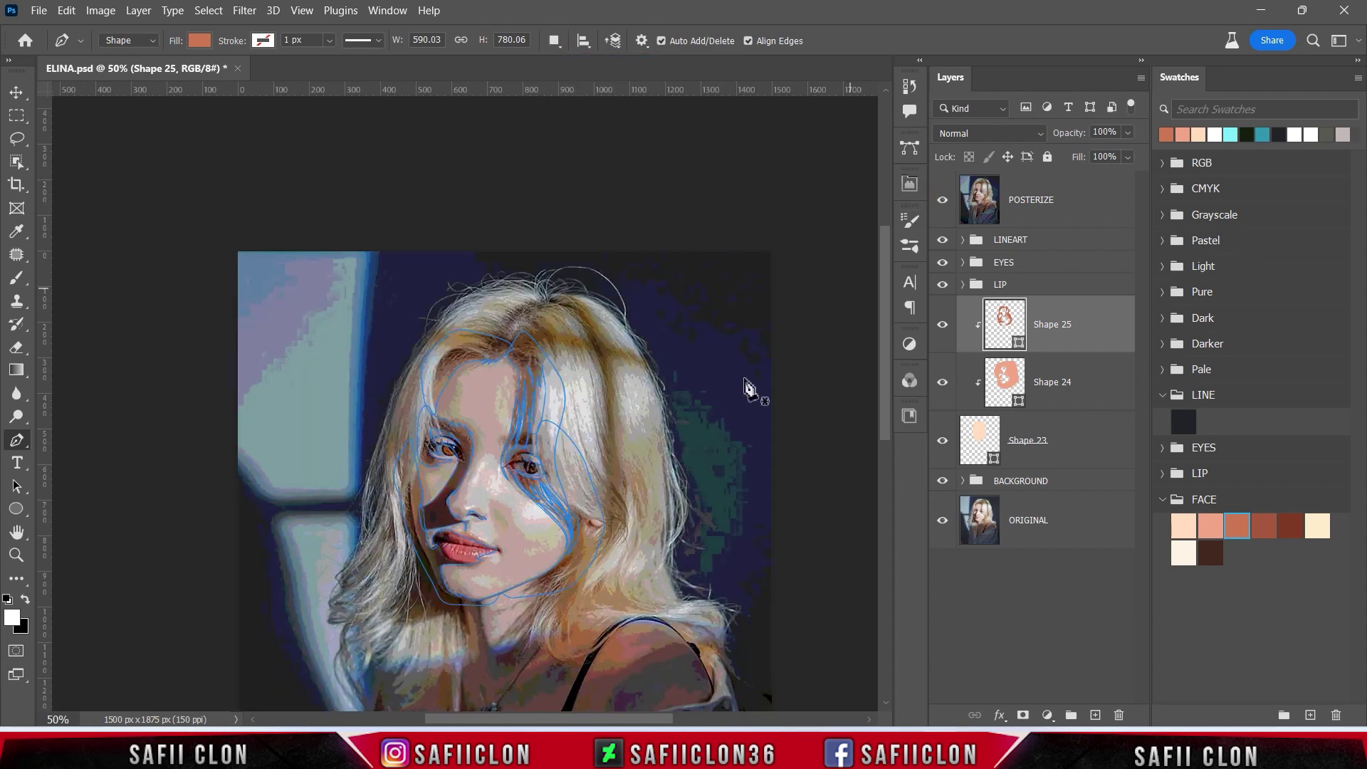
key(ctrl+plus)
key(ctrl+plus)
key(ctrl+plus)
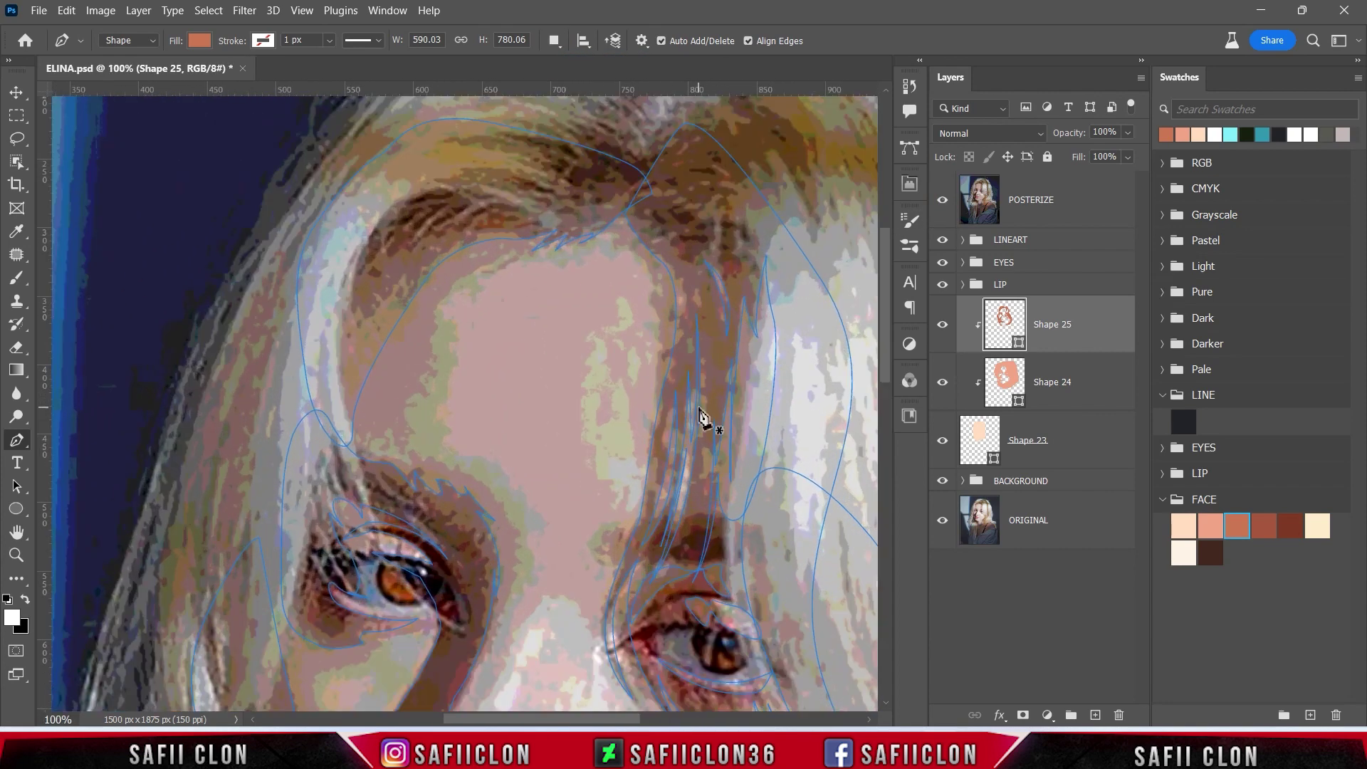
scroll(698, 411, down, 2)
scroll(644, 406, down, 5)
scroll(644, 421, down, 5)
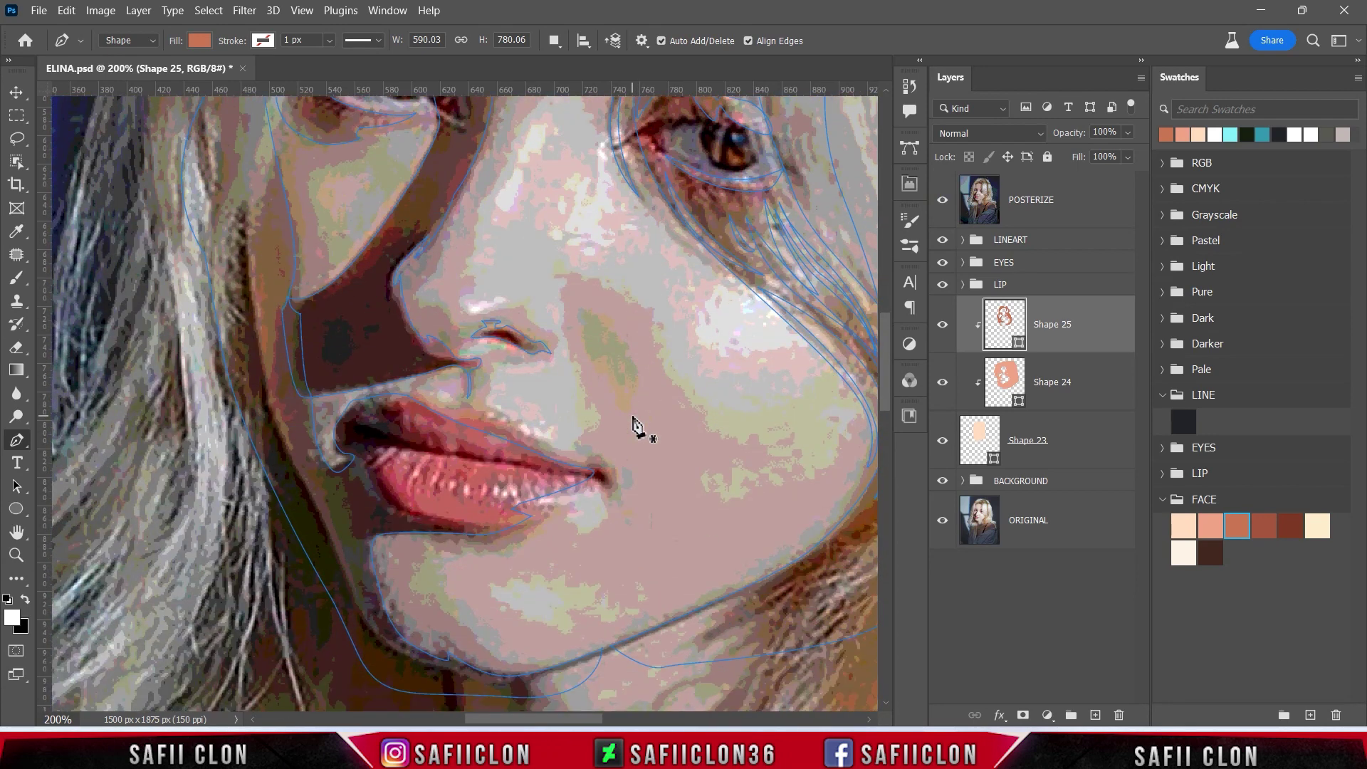
scroll(638, 424, down, 2)
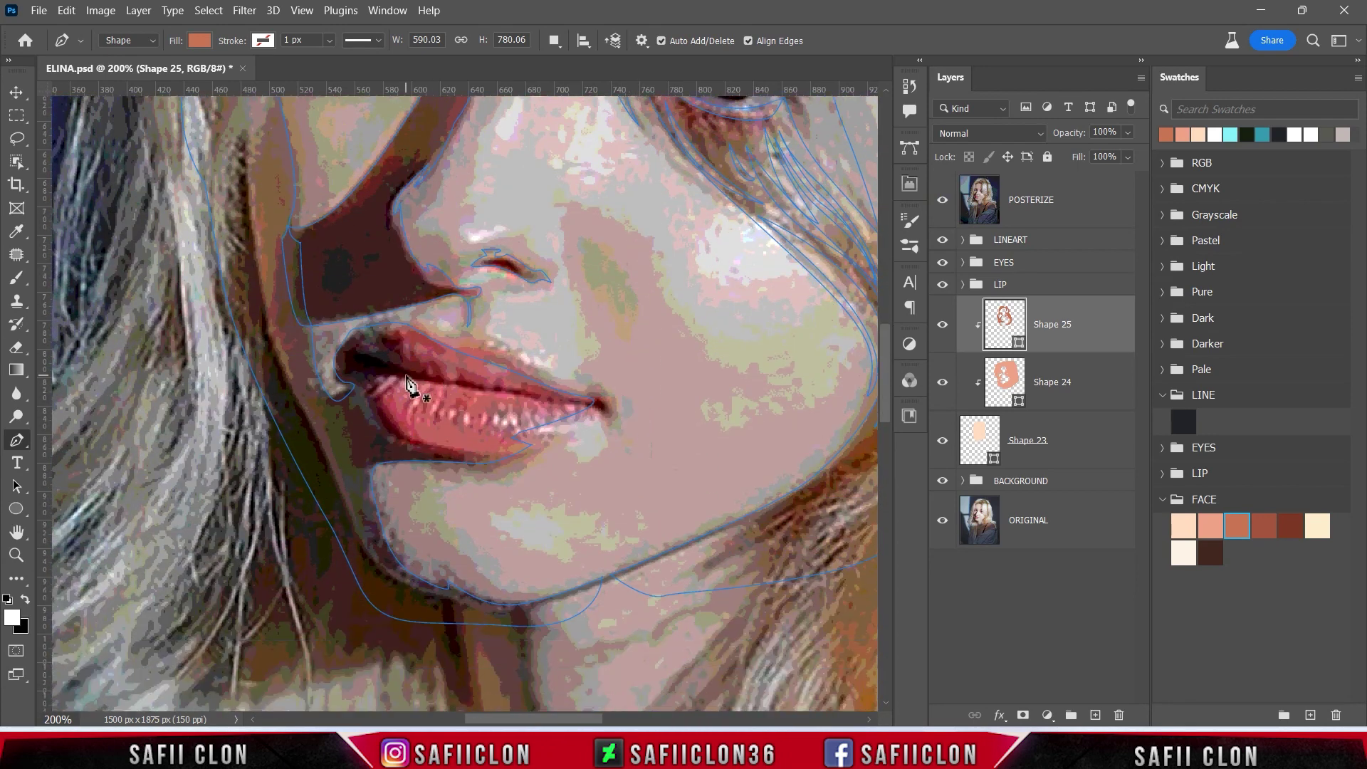
scroll(437, 371, up, 1)
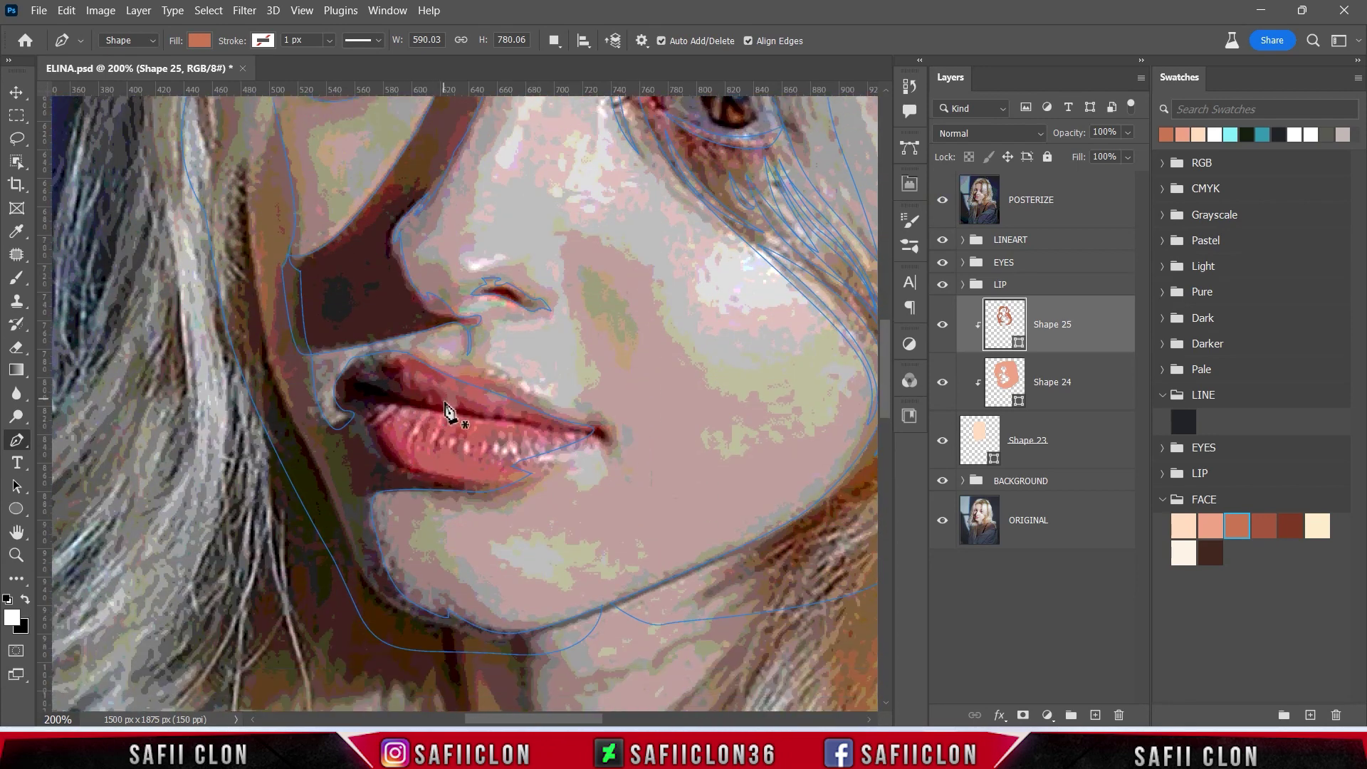
key(Escape)
- Start Shape 26 at the upper lip, tracing around the lip corner, down the jaw and up the cheek
click(425, 373)
mouse_move(384, 356)
mouse_down()
mouse_move(370, 354)
mouse_move(344, 410)
mouse_up()
mouse_move(410, 474)
mouse_down()
mouse_move(372, 473)
mouse_move(337, 498)
mouse_up()
click(314, 418)
drag(372, 580, 385, 604)
drag(334, 508, 327, 493)
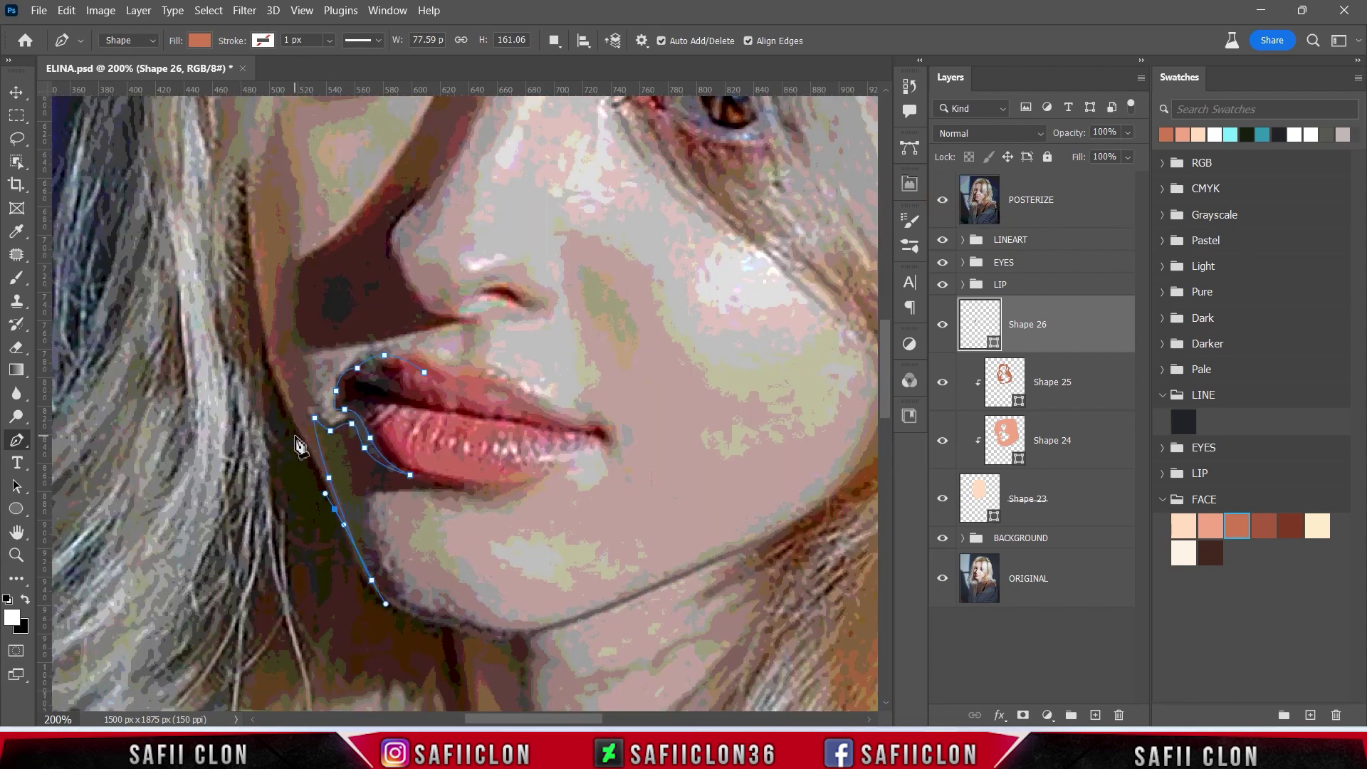
click(285, 424)
mouse_move(257, 273)
mouse_down()
mouse_move(250, 239)
mouse_move(280, 241)
mouse_up()
click(245, 145)
click(305, 437)
scroll(351, 240, up, 5)
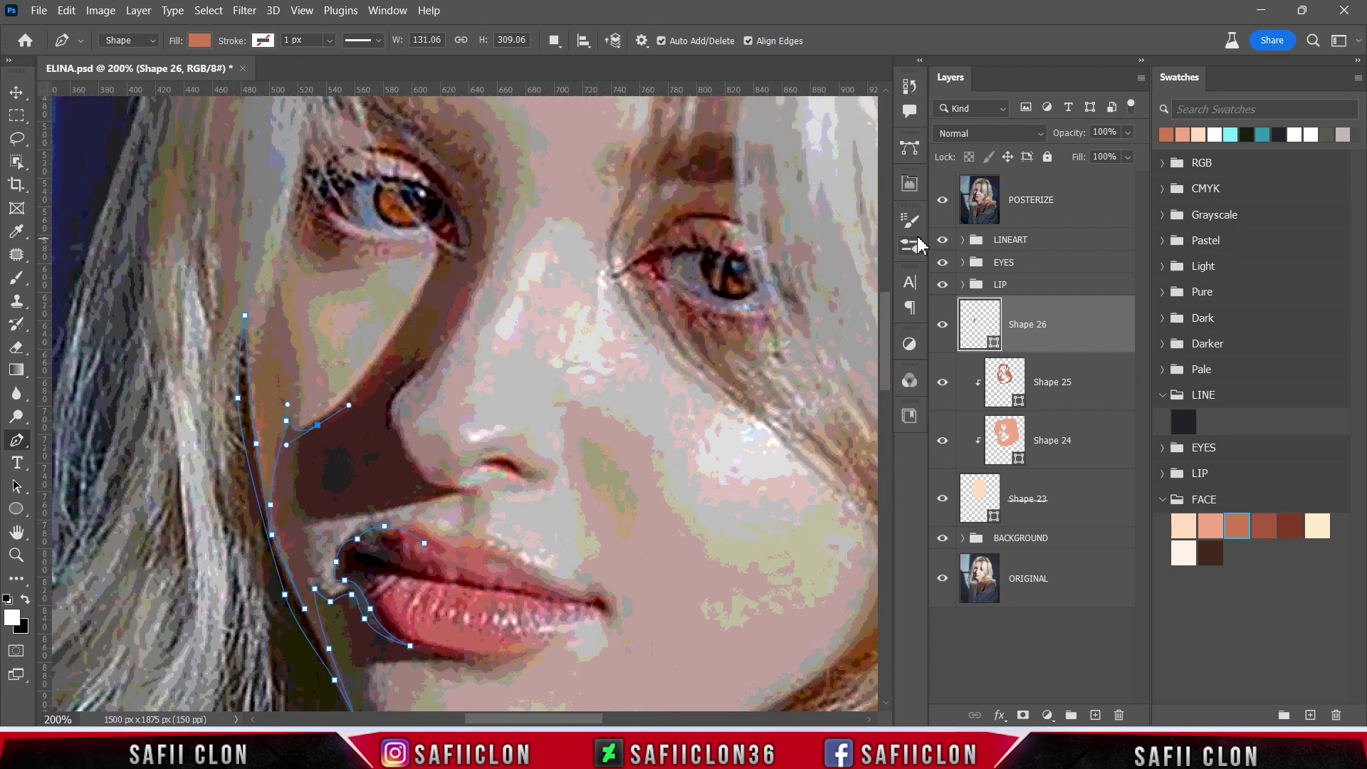
click(942, 200)
click(942, 202)
- Continue the outline up beside the nose, over the left eye socket and along the brow
click(419, 304)
click(436, 244)
drag(462, 257, 472, 258)
click(432, 182)
click(381, 152)
click(351, 152)
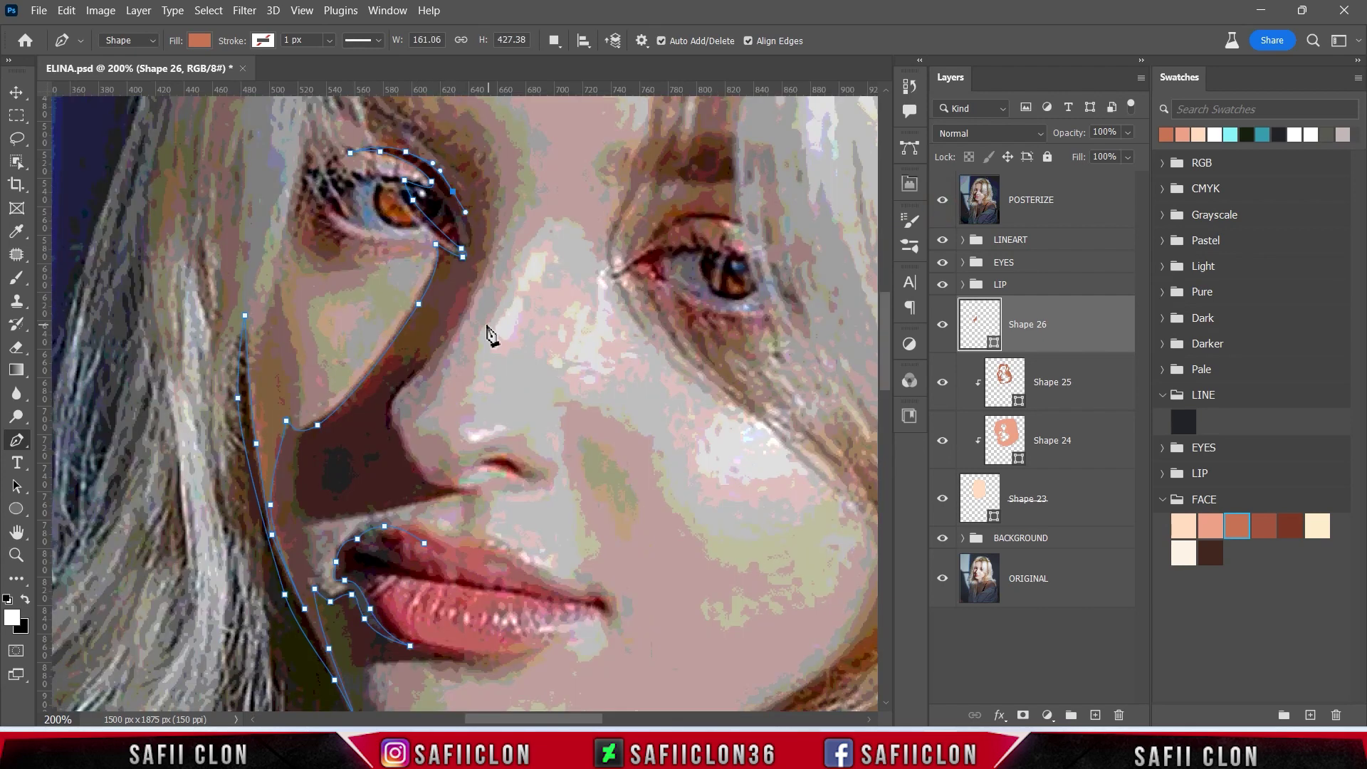
scroll(488, 330, up, 3)
mouse_move(426, 227)
mouse_down()
mouse_move(377, 191)
mouse_move(359, 211)
mouse_up()
click(942, 199)
click(942, 199)
drag(292, 129, 305, 147)
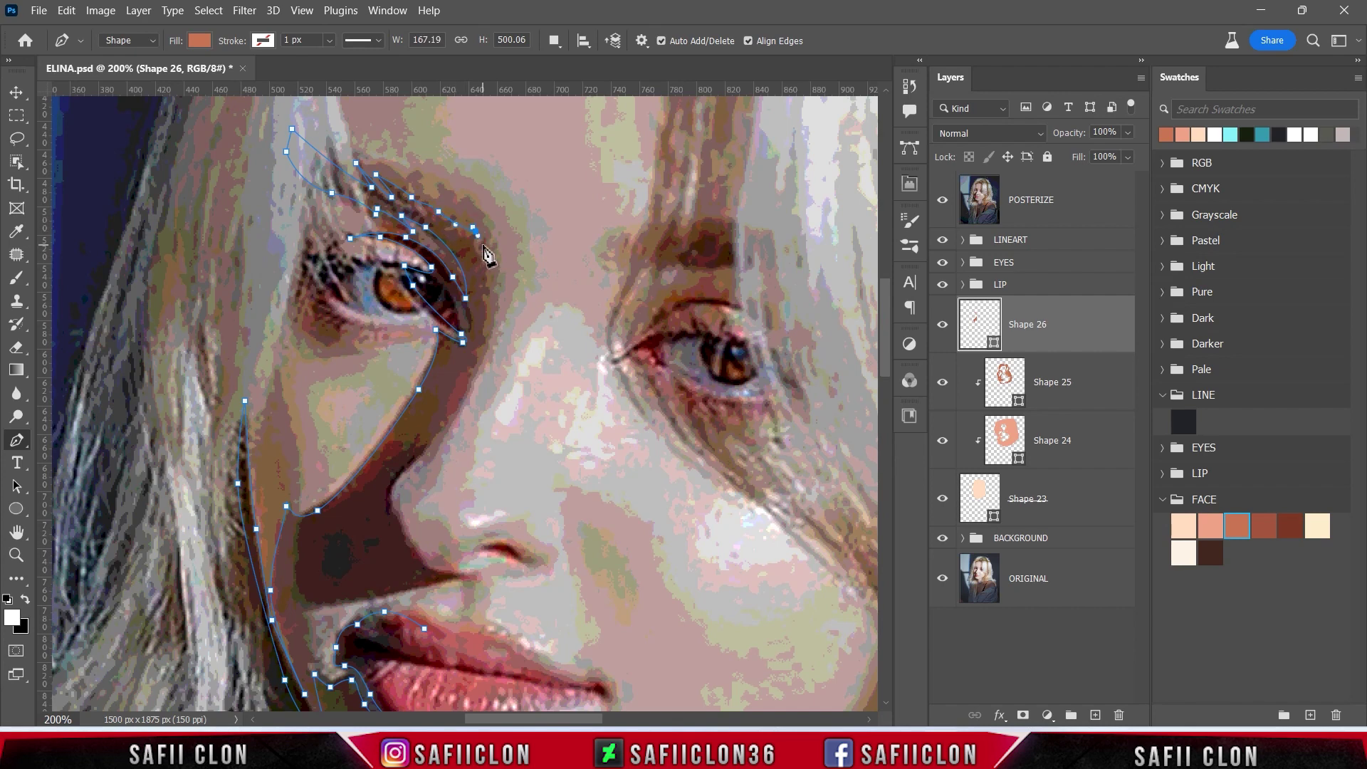
drag(486, 320, 489, 330)
click(490, 282)
scroll(482, 324, down, 1)
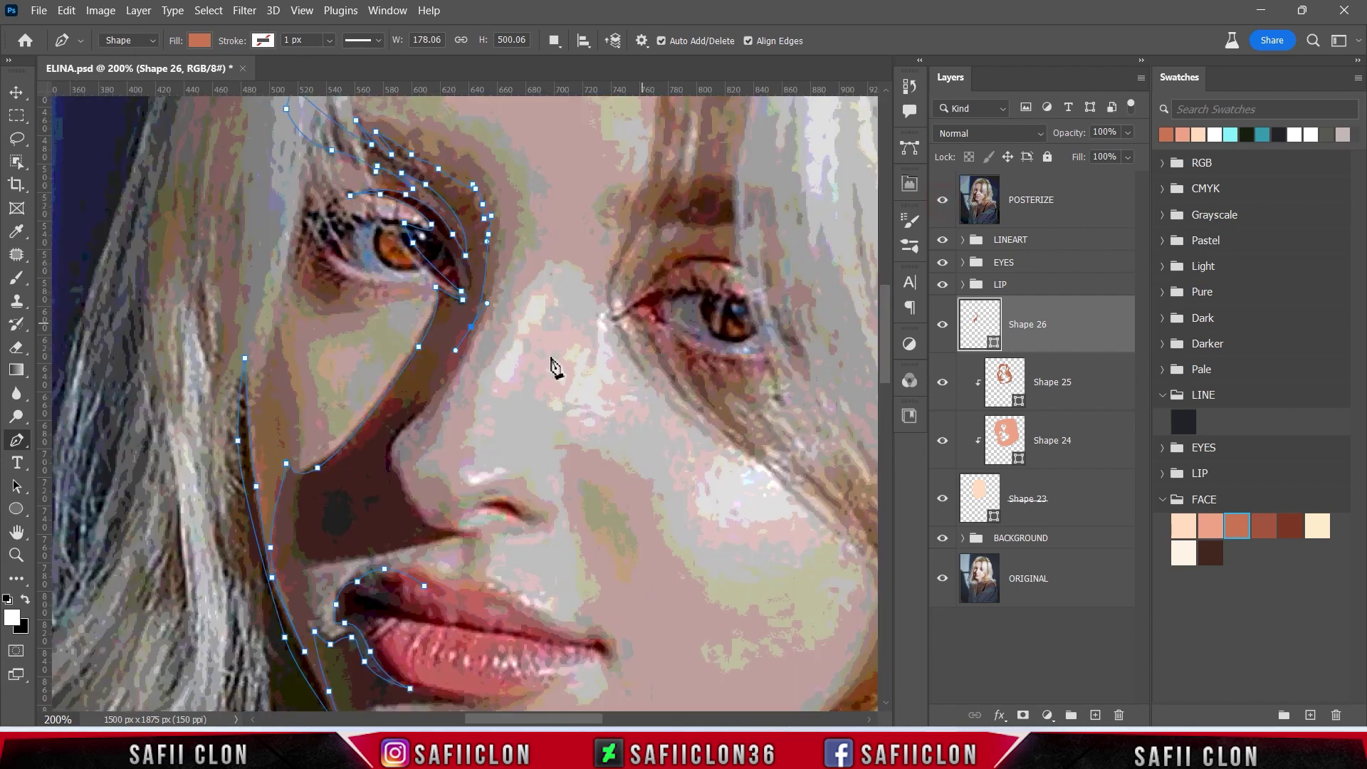
- Trace the shadow back down the side of the nose and nostril into the upper lip
click(403, 489)
click(419, 516)
click(455, 532)
click(412, 546)
drag(323, 562, 307, 568)
scroll(301, 570, down, 1)
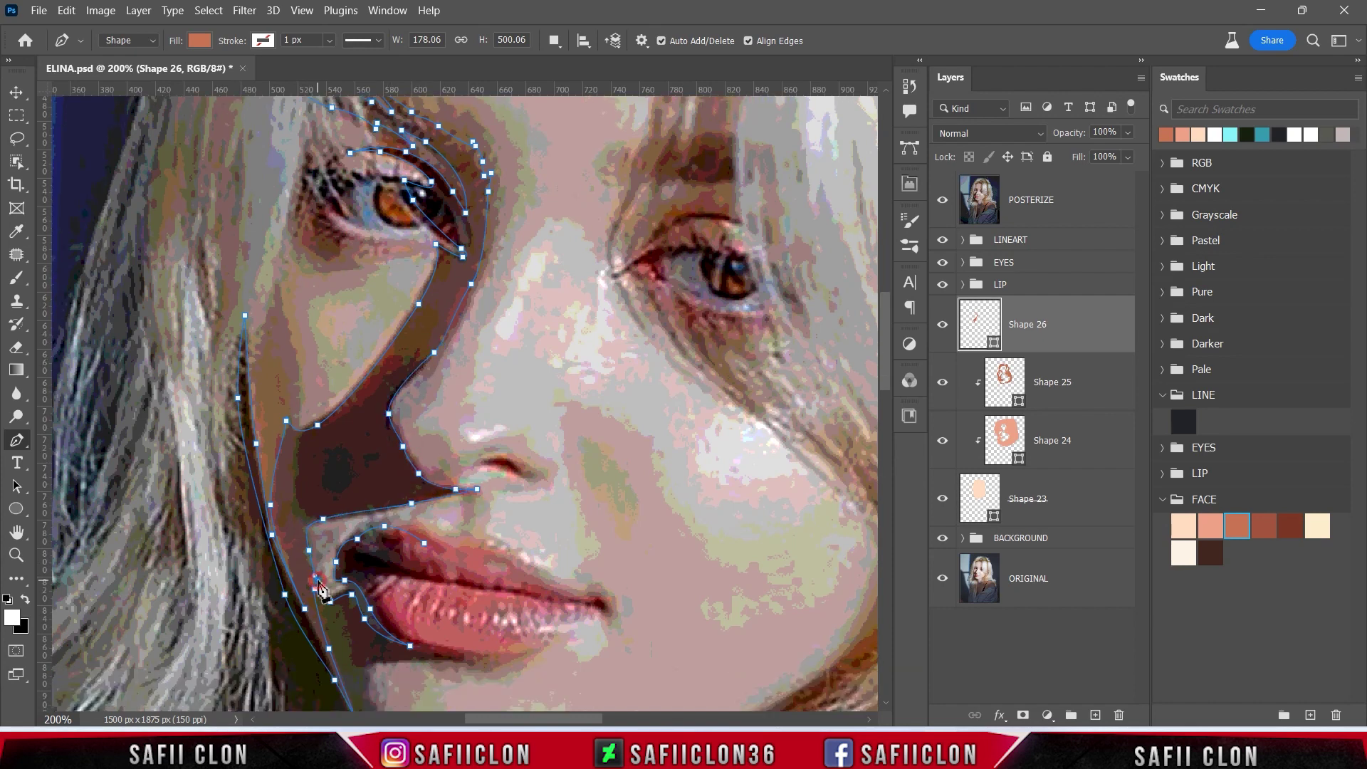
- Refine the lip-corner outline at 300%, then zoom back out to 100%
key(ctrl+plus)
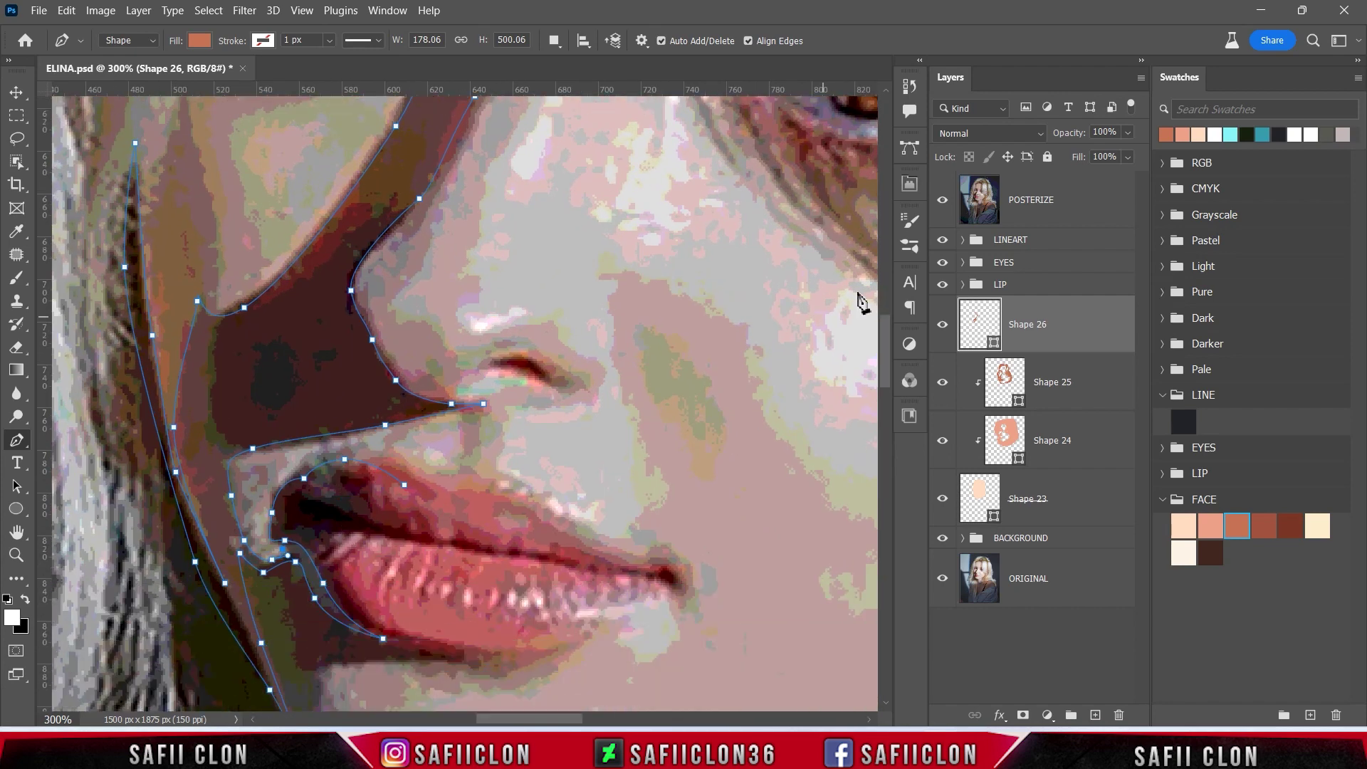
click(942, 200)
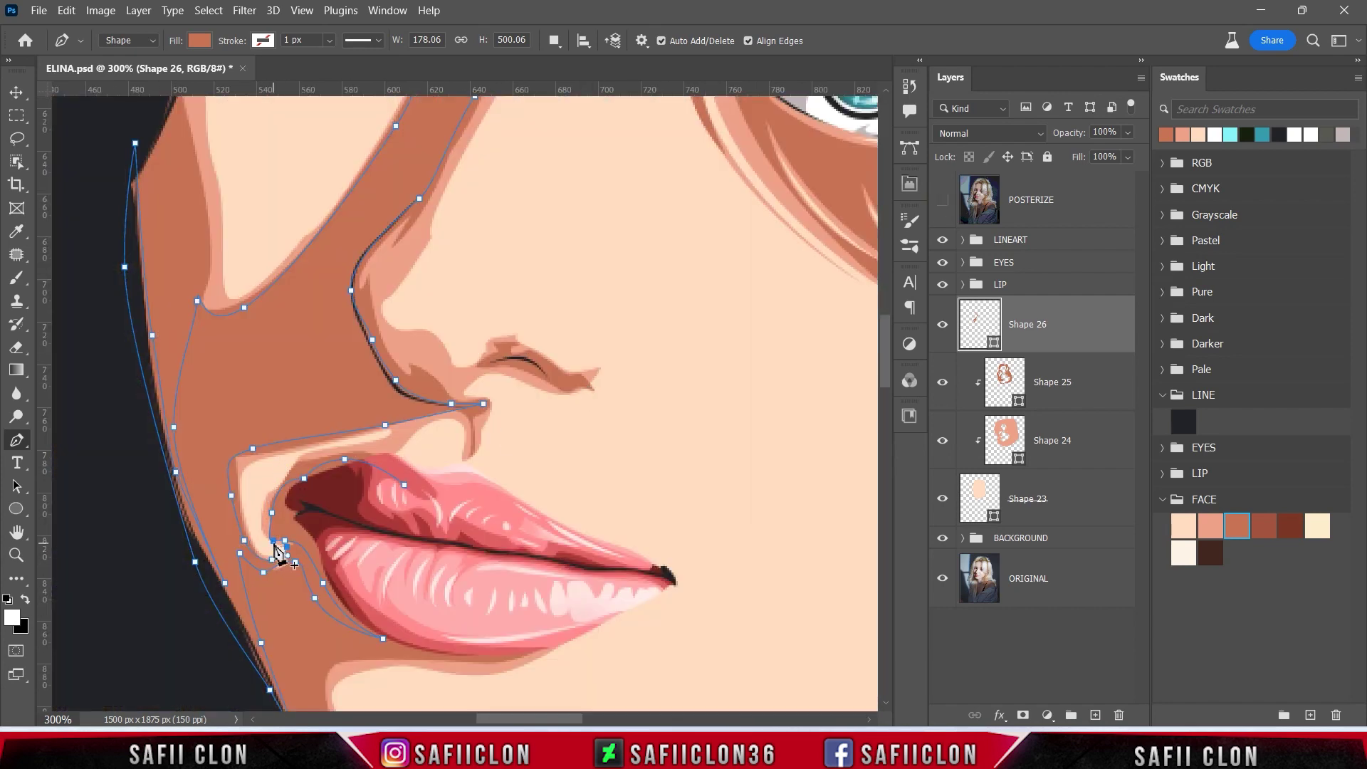
drag(265, 519, 271, 493)
click(297, 475)
drag(413, 476, 432, 497)
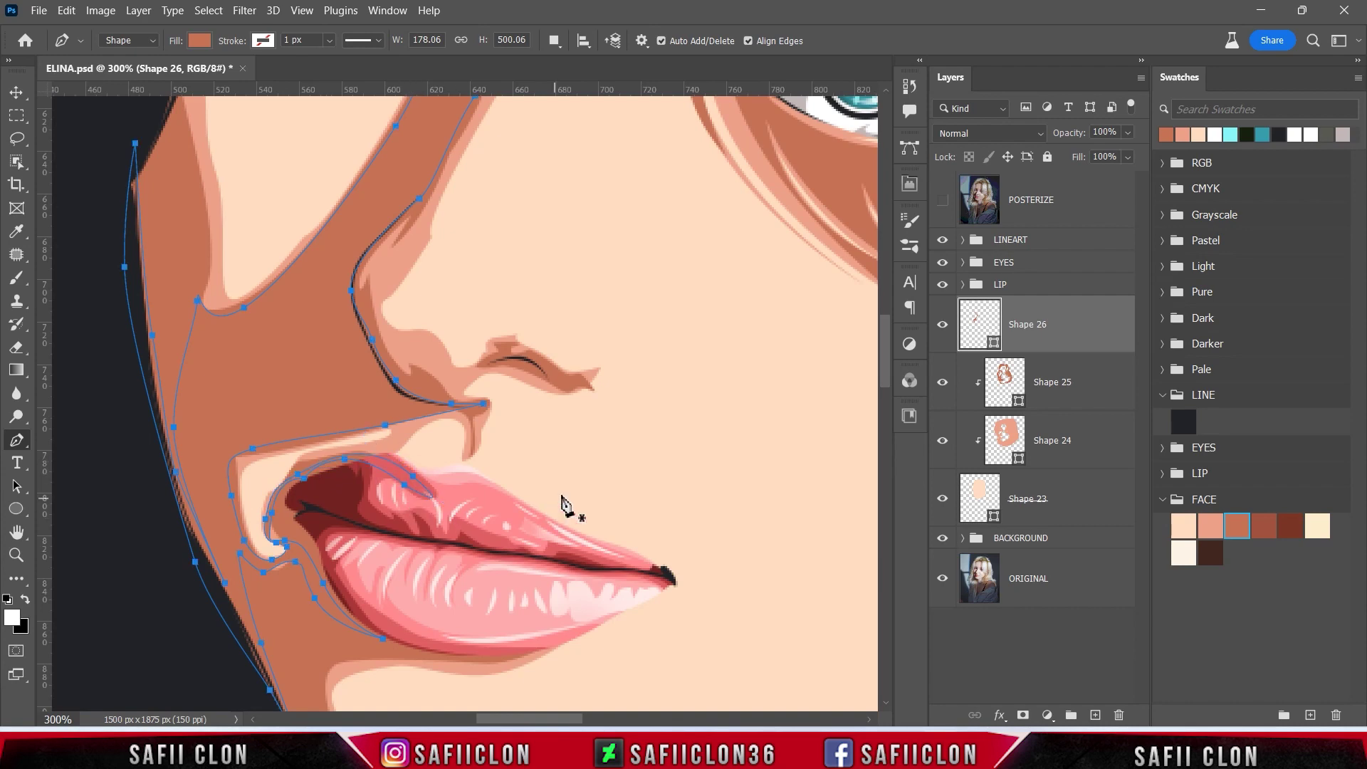
click(943, 201)
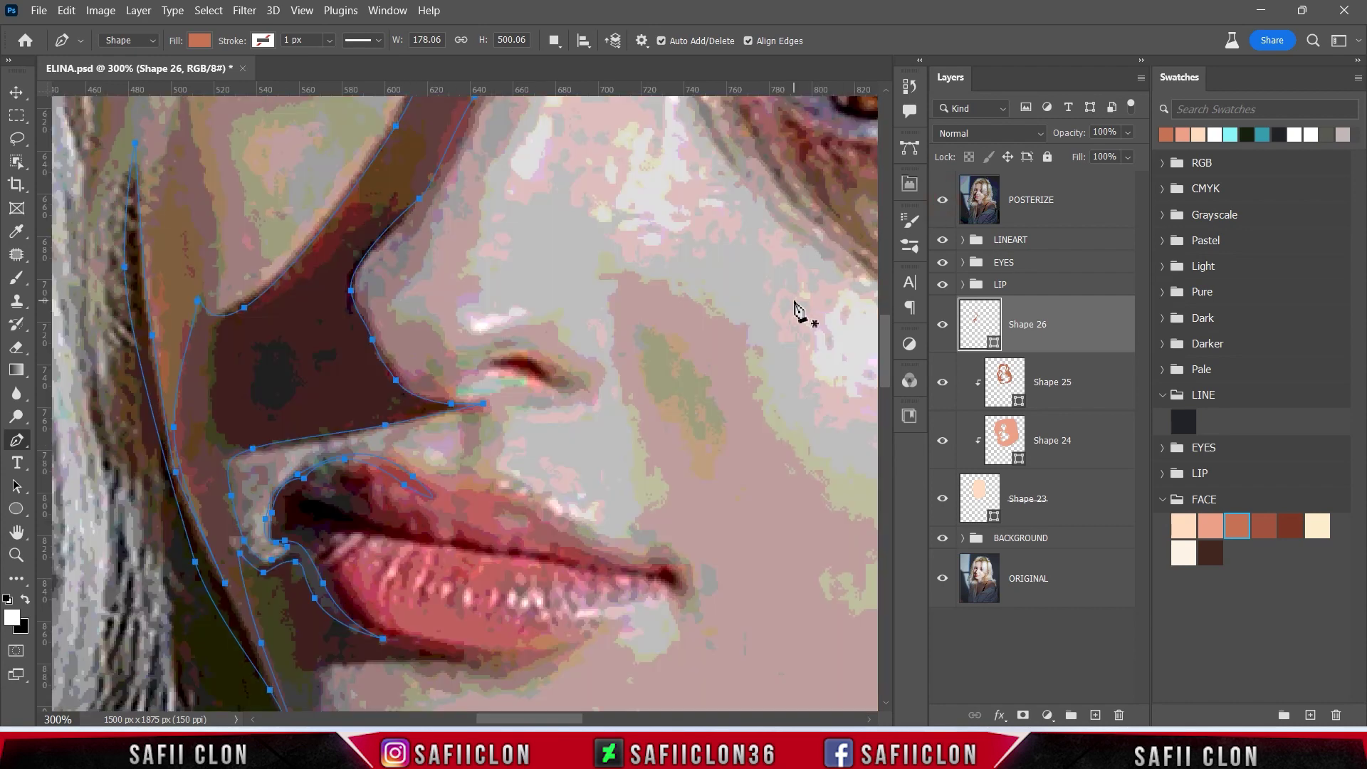
key(ctrl+minus)
key(ctrl+minus)
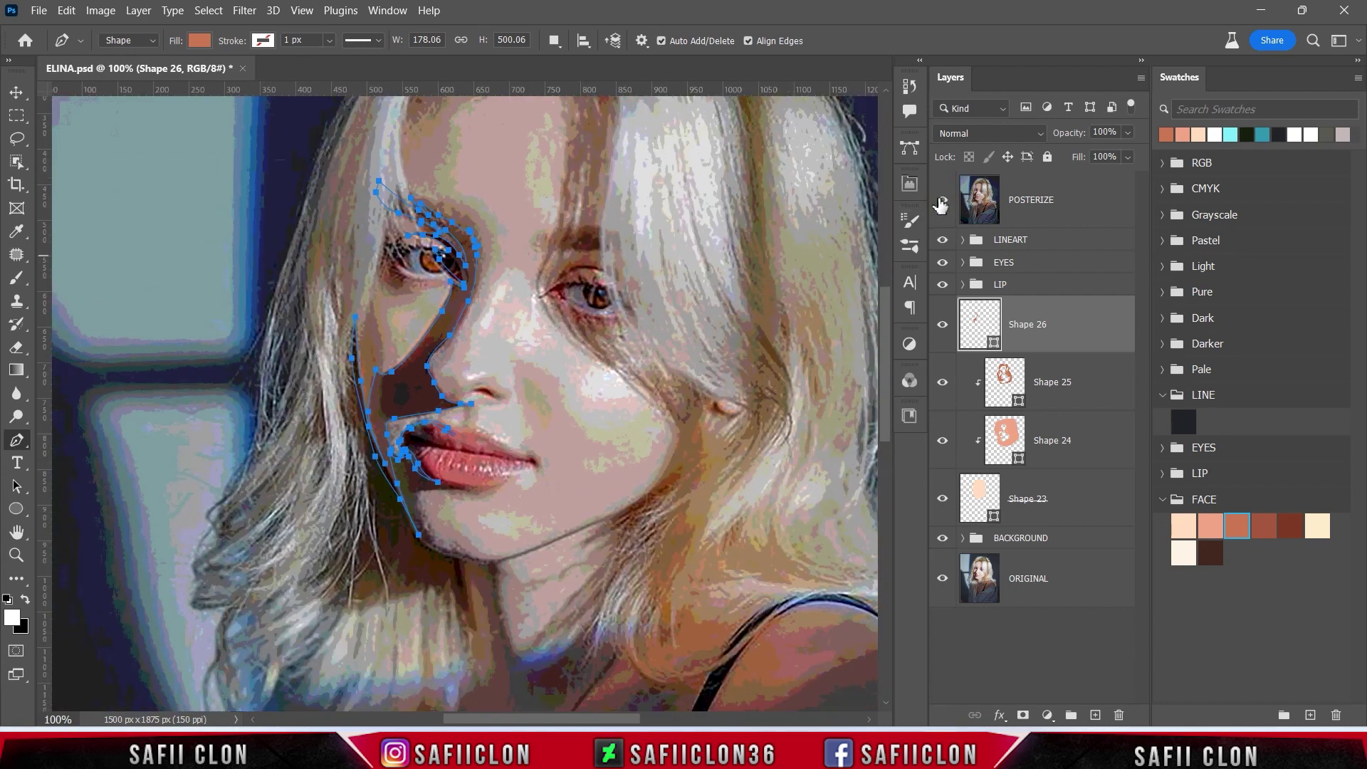
click(942, 201)
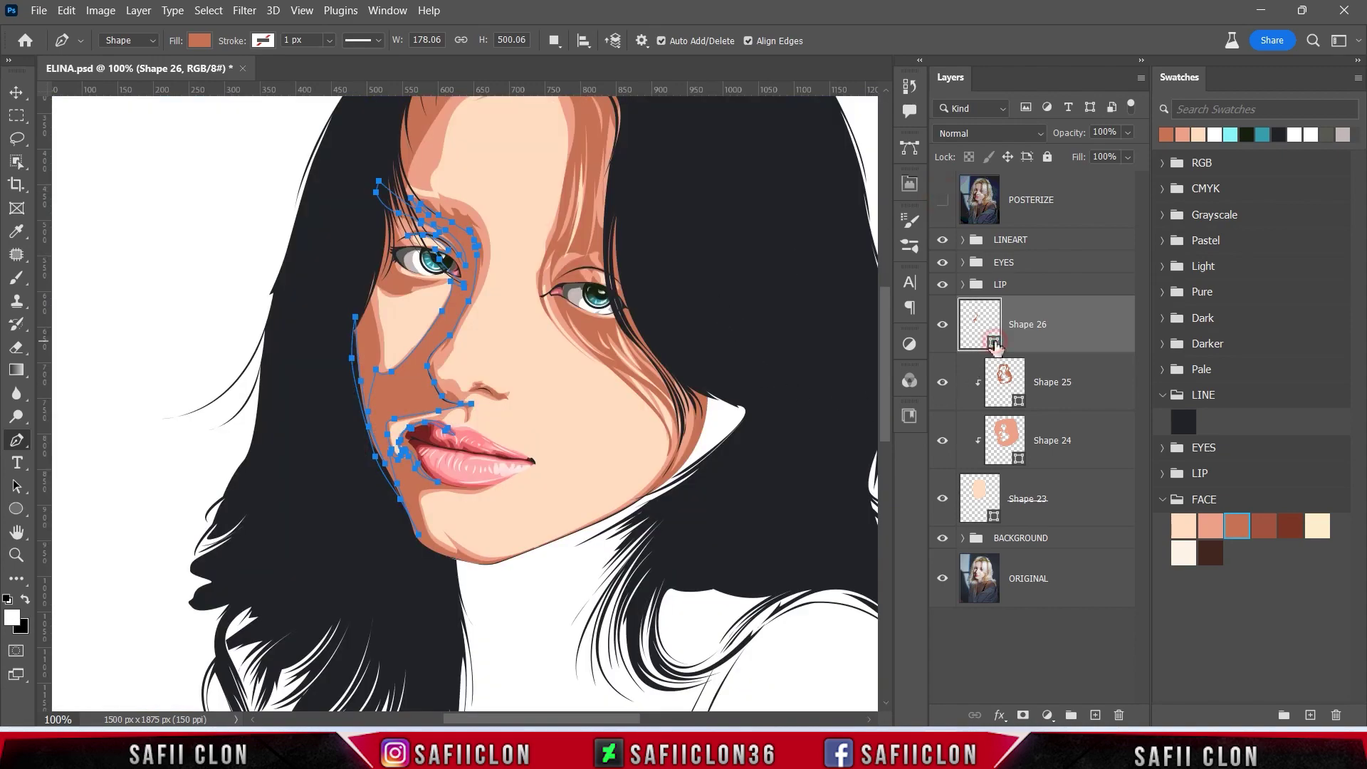
- Fill Shape 26 with brown a1523f, clip it to the skin layers, and set Combine Shapes
double_click(996, 344)
click(1265, 525)
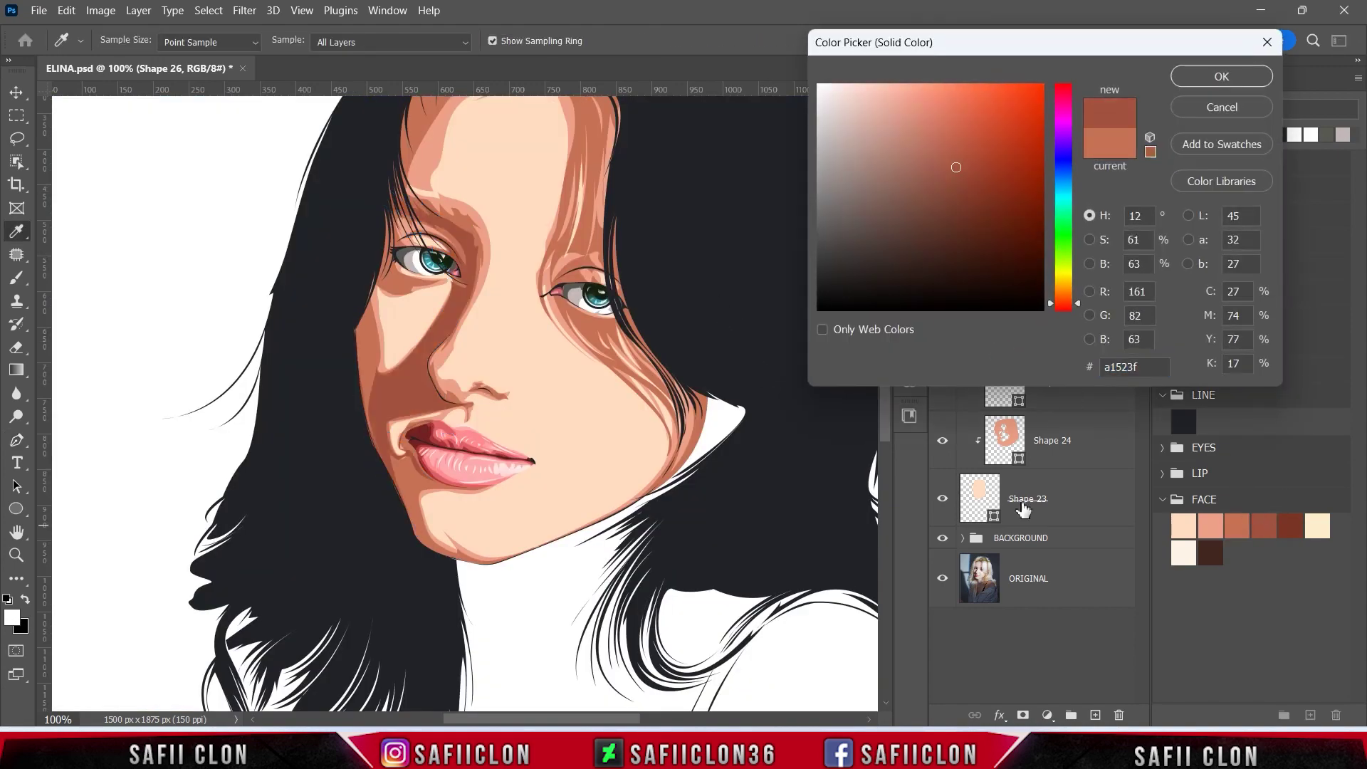
click(1209, 80)
right_click(1077, 326)
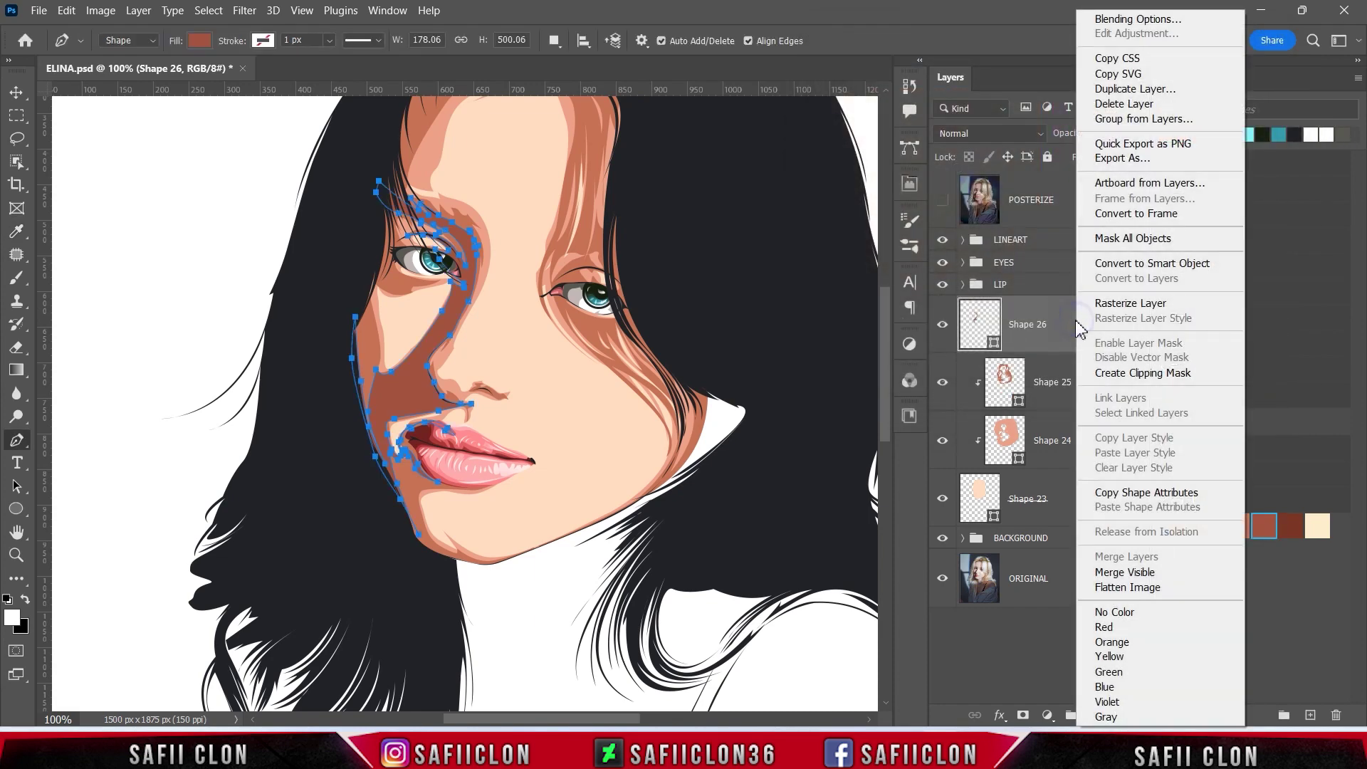
click(1136, 370)
click(562, 45)
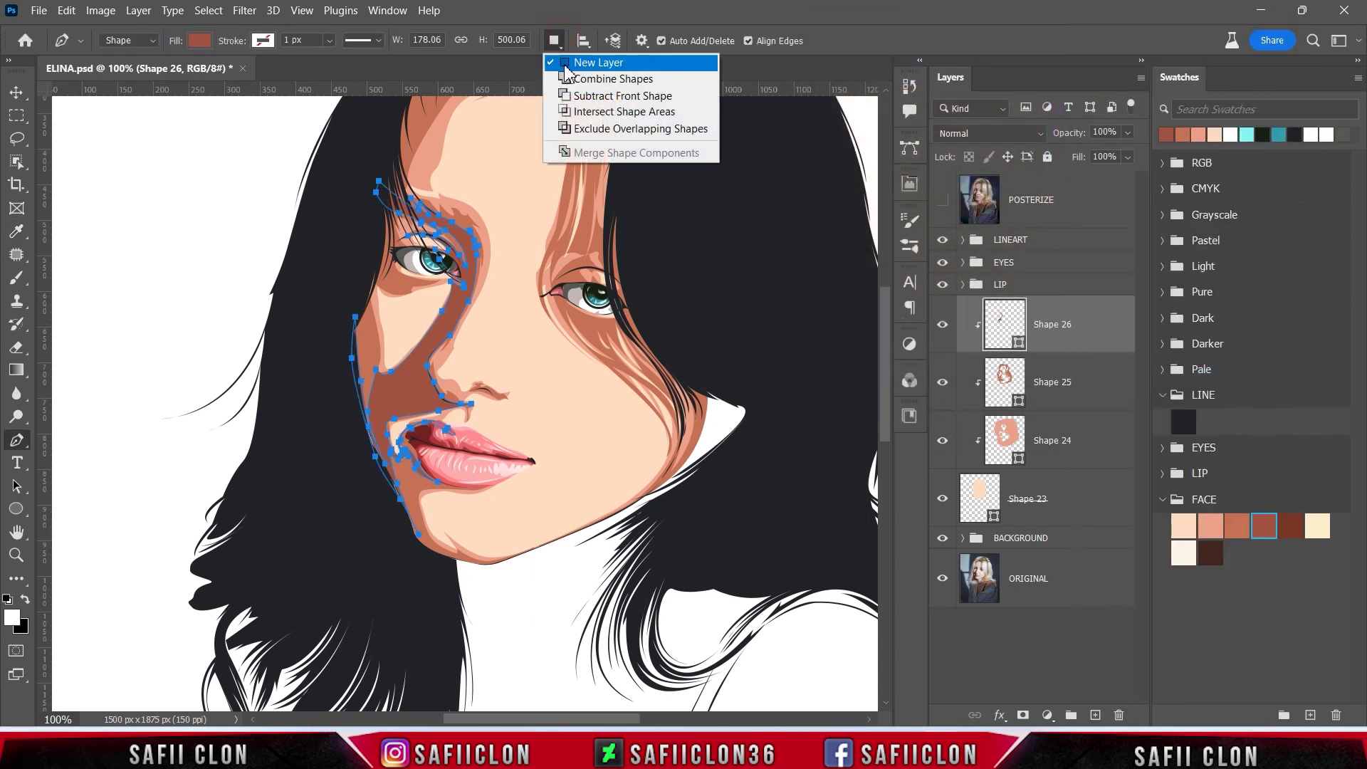
click(591, 84)
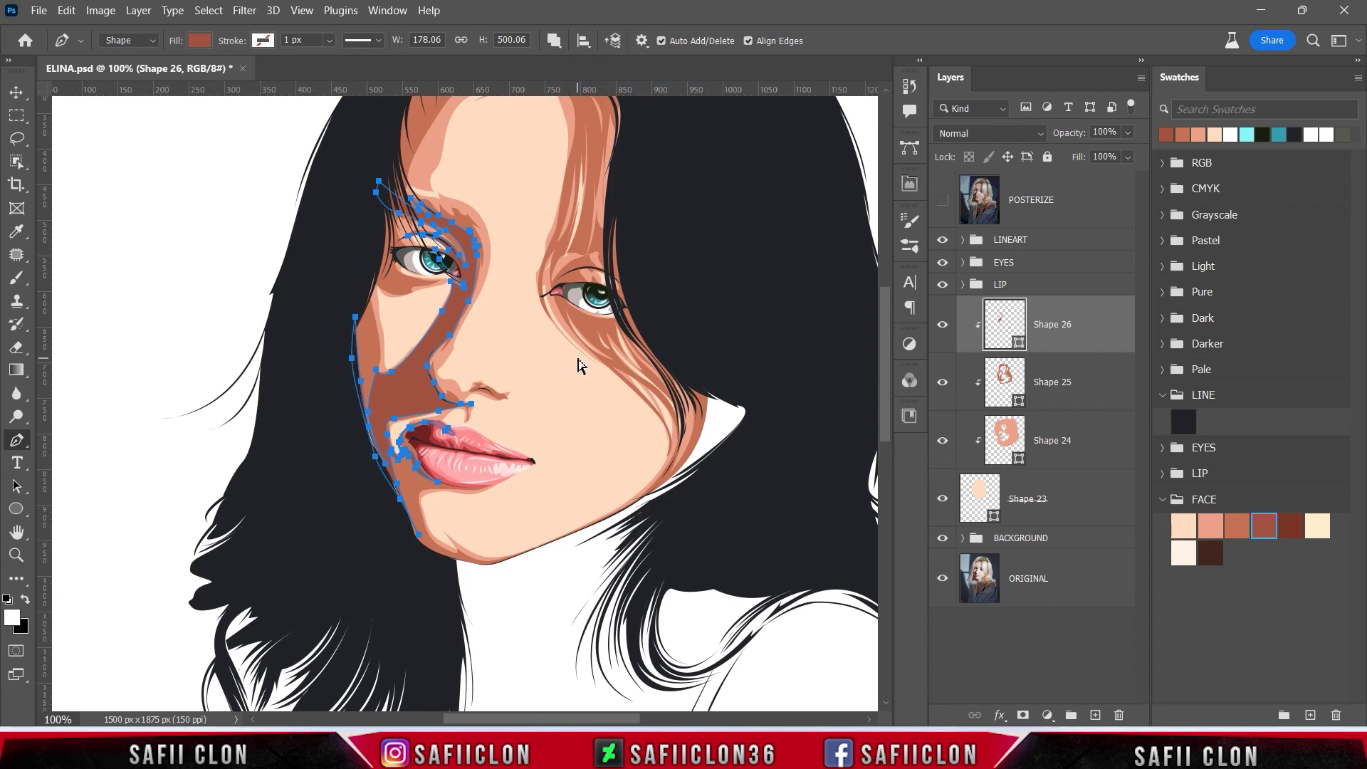
- Zoom in over the posterized photo and trace a shadow outline along the chin and jawline
key(ctrl+plus)
key(ctrl+plus)
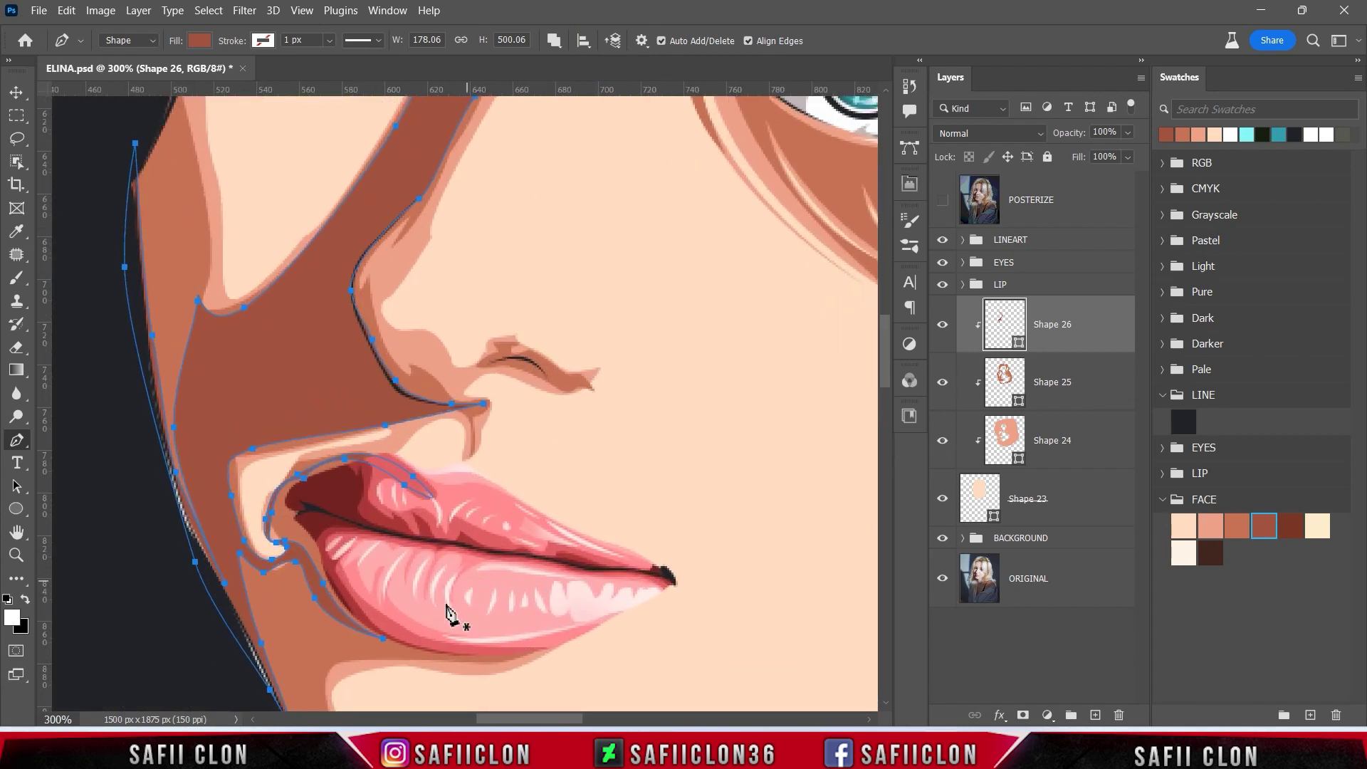
click(943, 202)
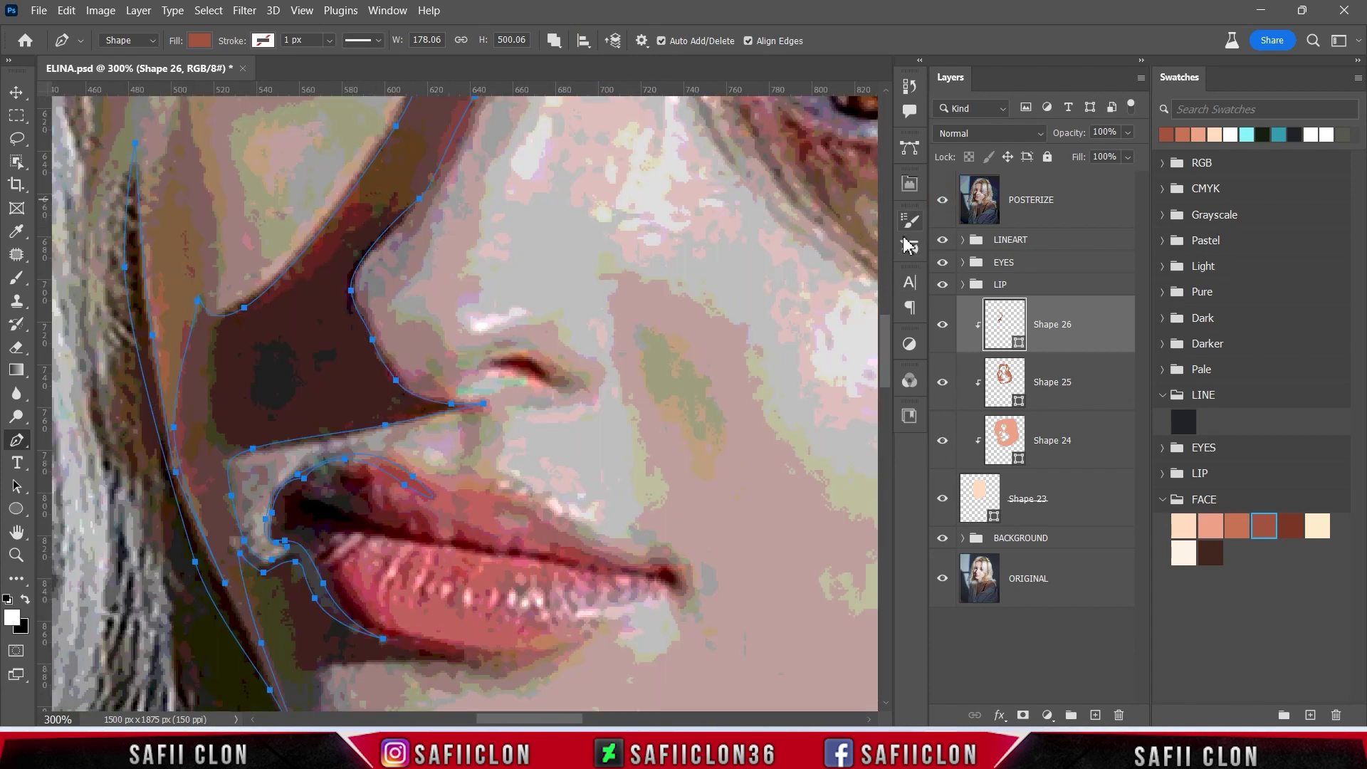
scroll(420, 620, down, 3)
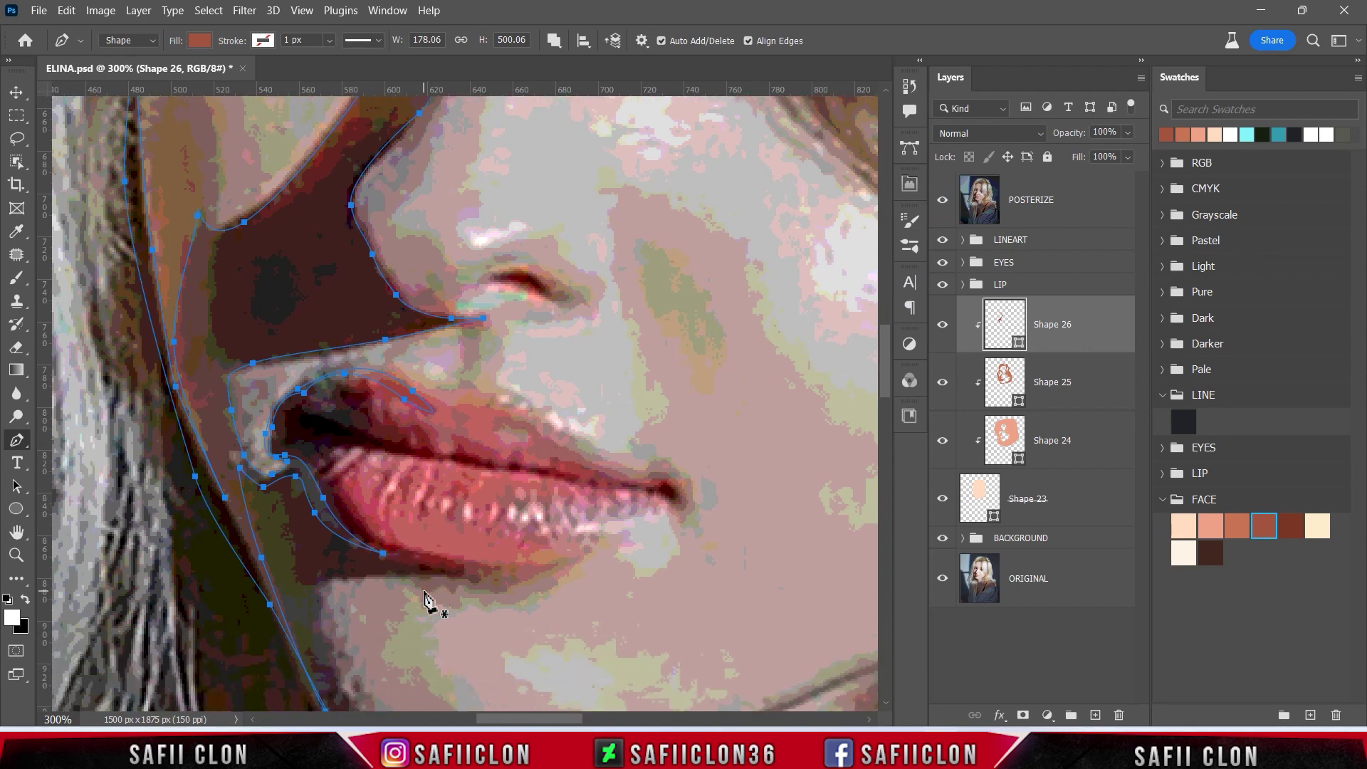
scroll(438, 490, down, 3)
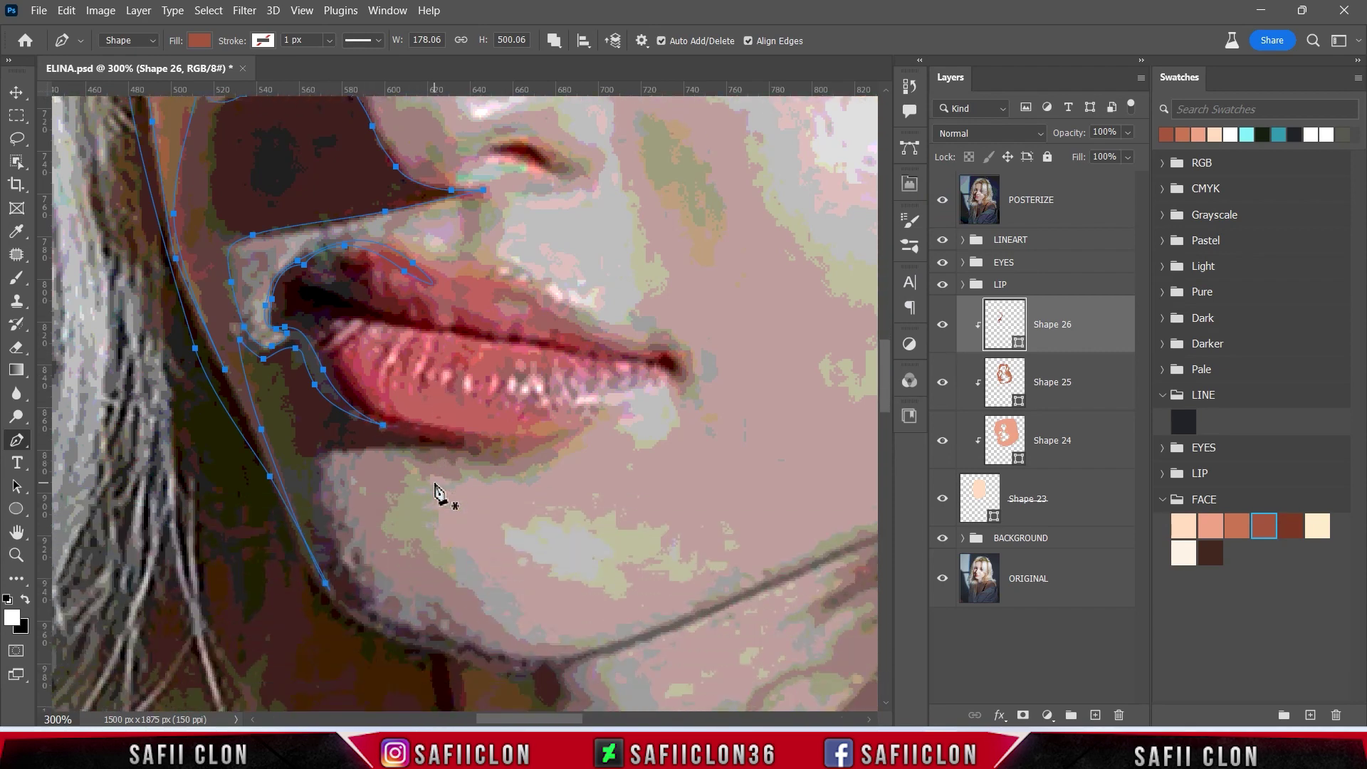
click(942, 204)
click(942, 204)
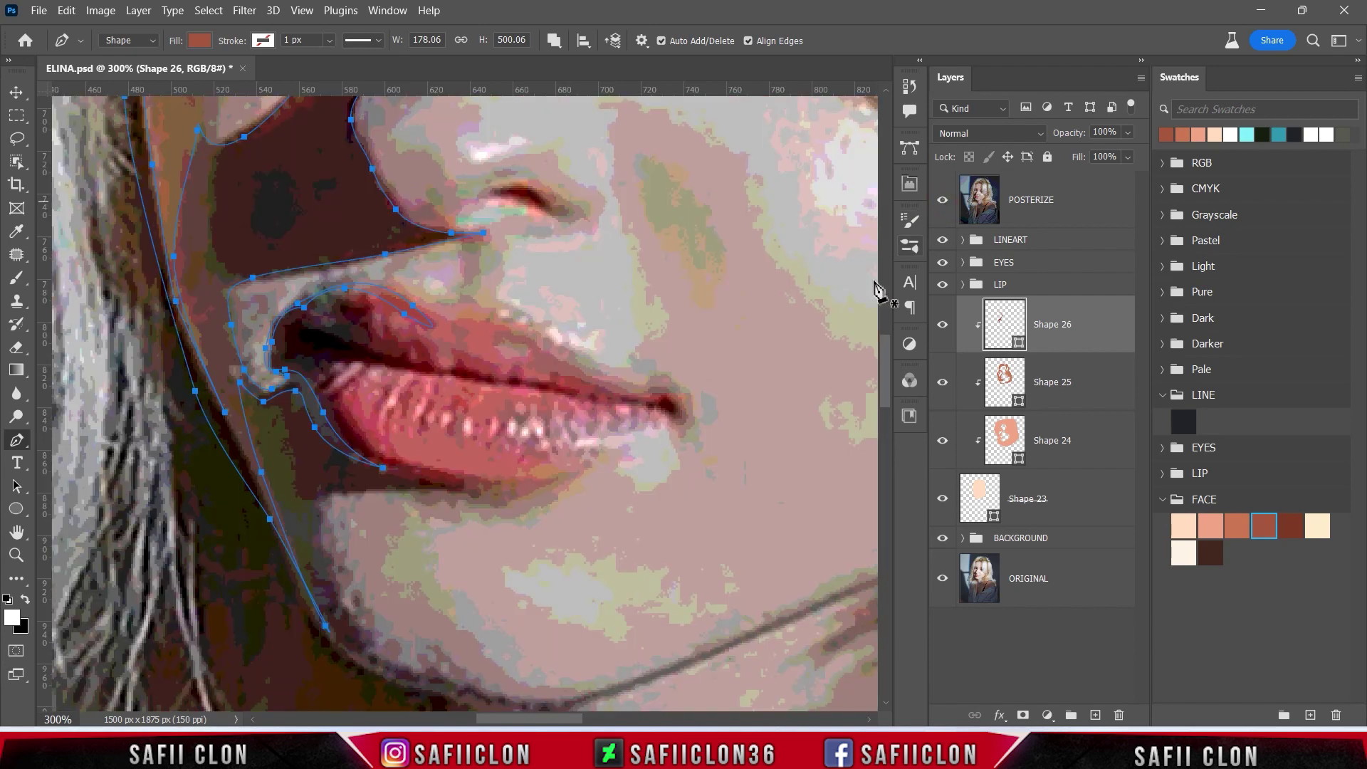
click(244, 454)
scroll(283, 499, down, 3)
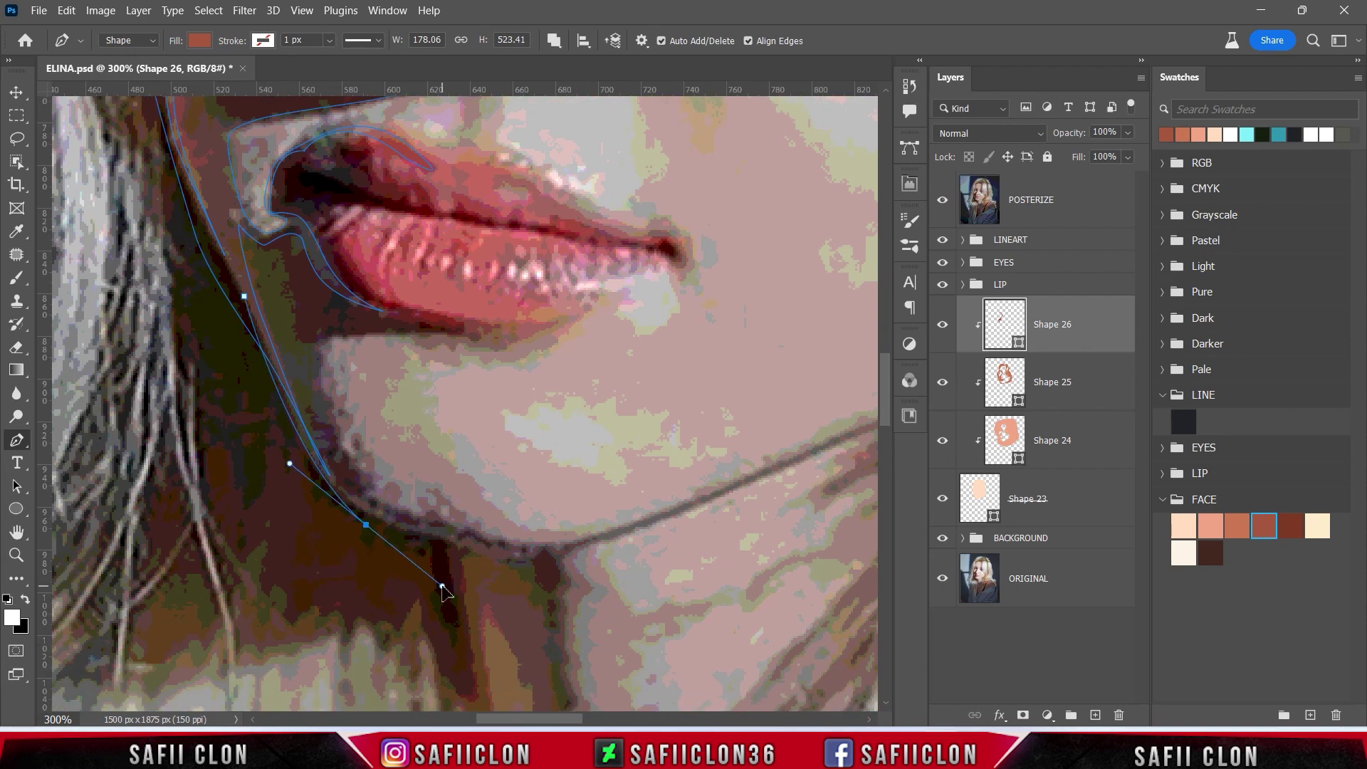
drag(364, 505, 569, 549)
click(567, 540)
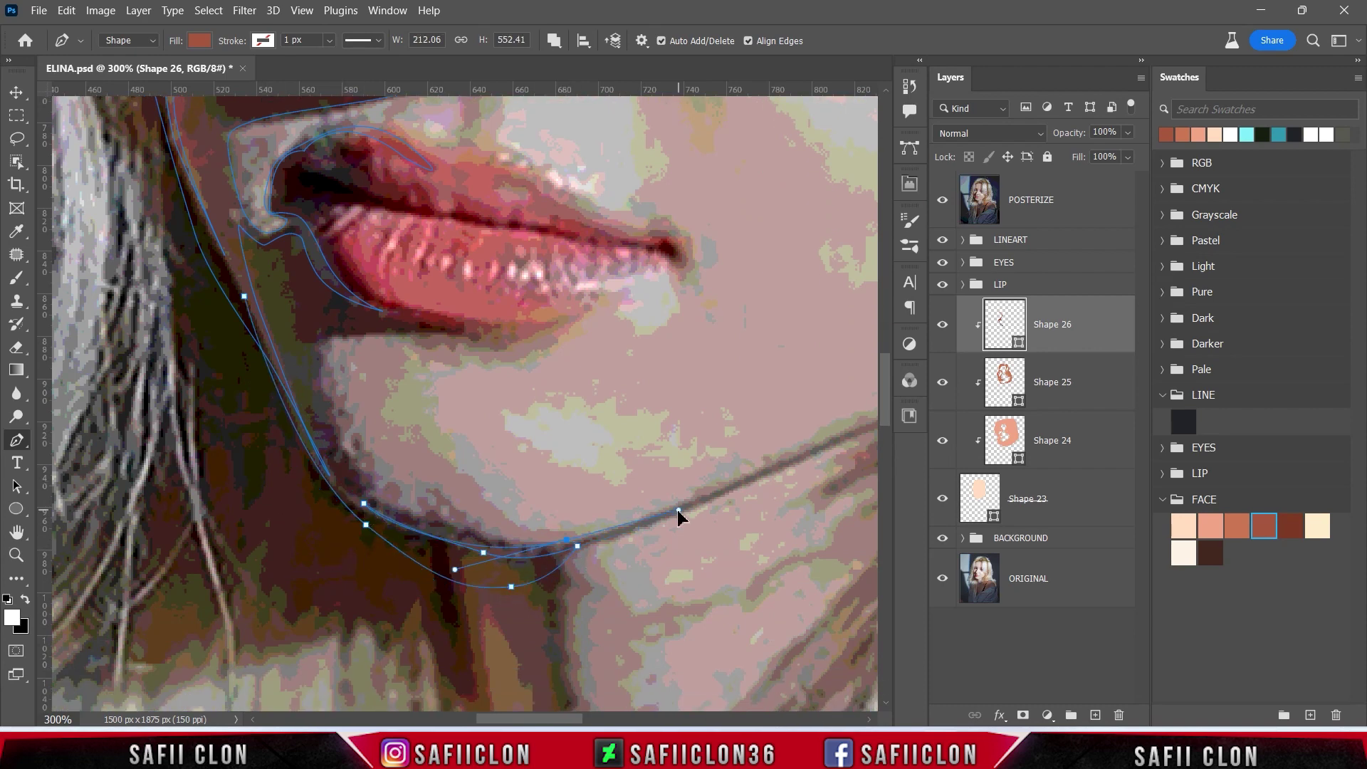
drag(354, 480, 270, 410)
- Trace a shadow outline under and around the lower lip to the lip corner
click(942, 202)
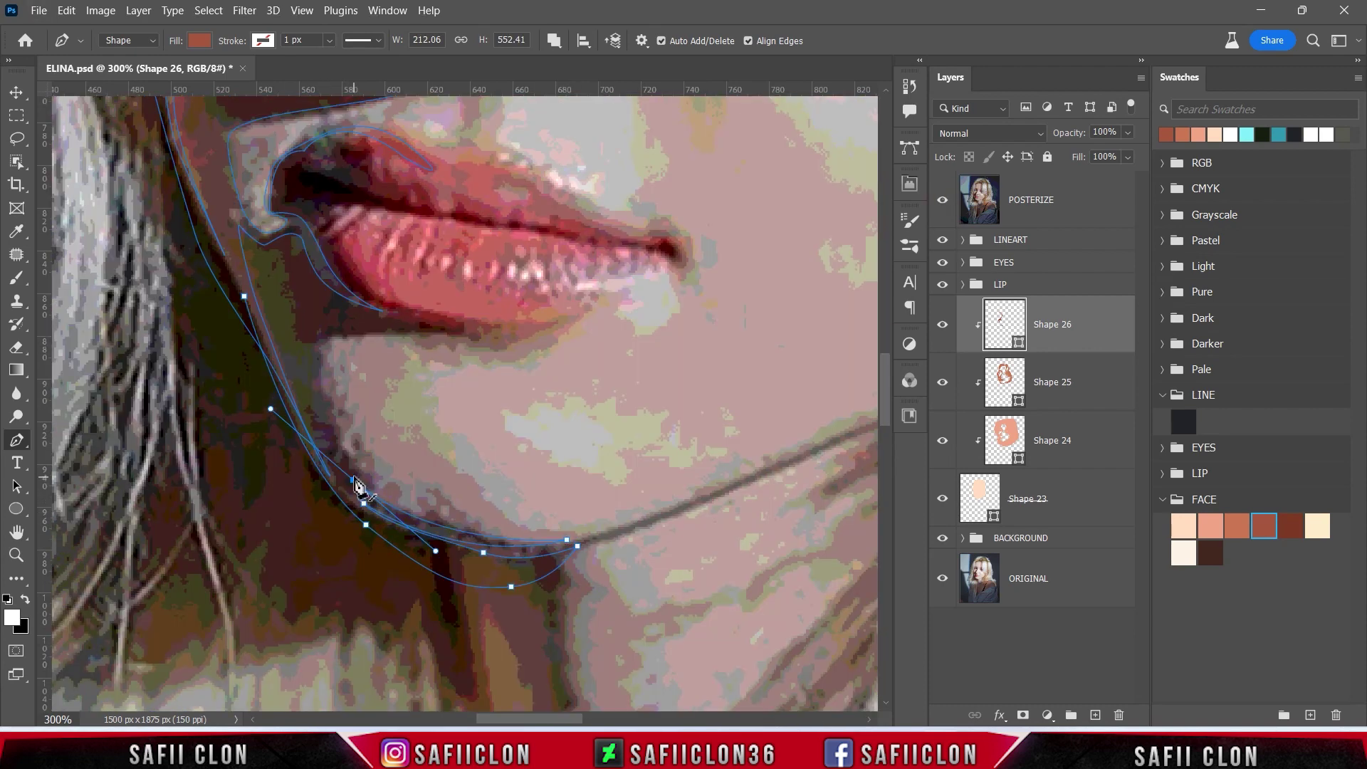
click(317, 341)
click(355, 333)
click(496, 328)
drag(464, 275, 434, 259)
click(360, 229)
mouse_move(327, 187)
mouse_down()
mouse_move(322, 171)
mouse_move(271, 209)
mouse_up()
click(942, 201)
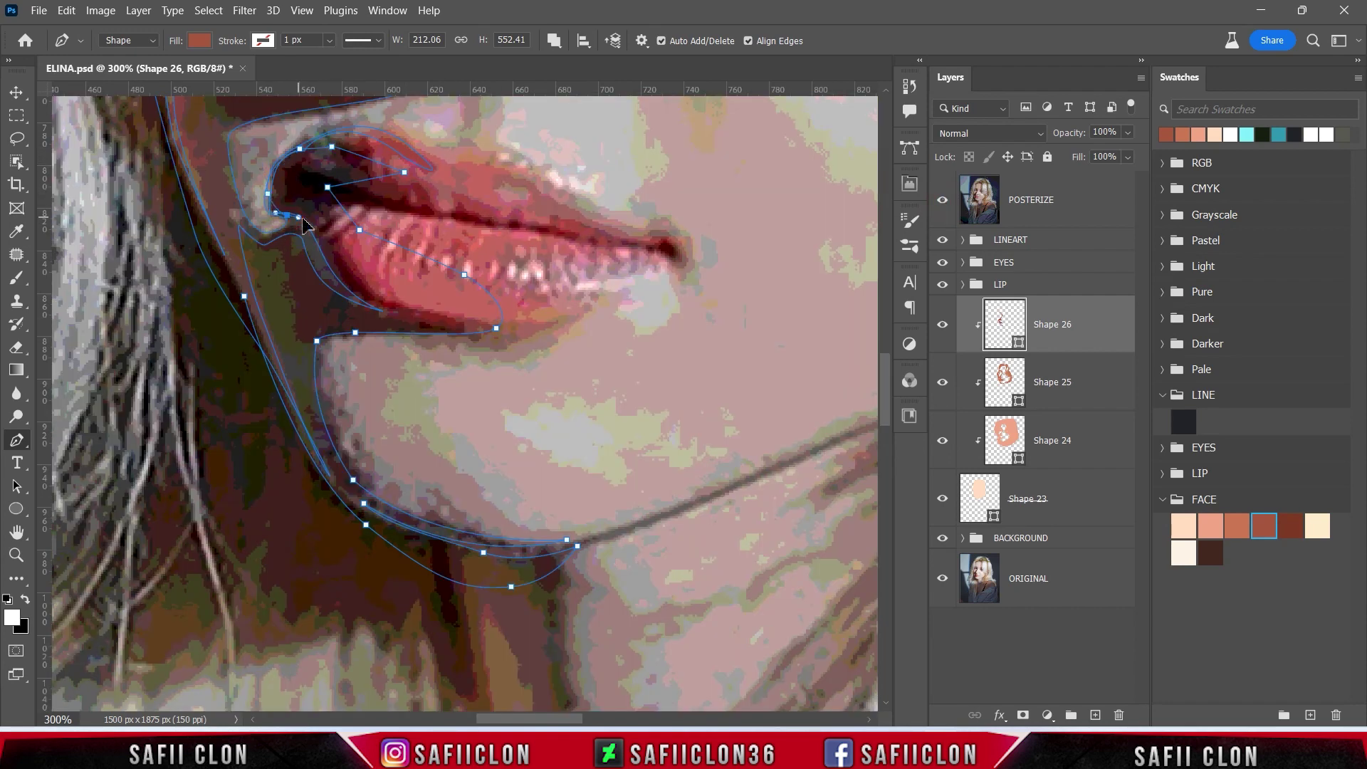
click(942, 201)
key(ctrl+minus)
key(ctrl+minus)
key(ctrl+minus)
key(ctrl+minus)
key(ctrl+minus)
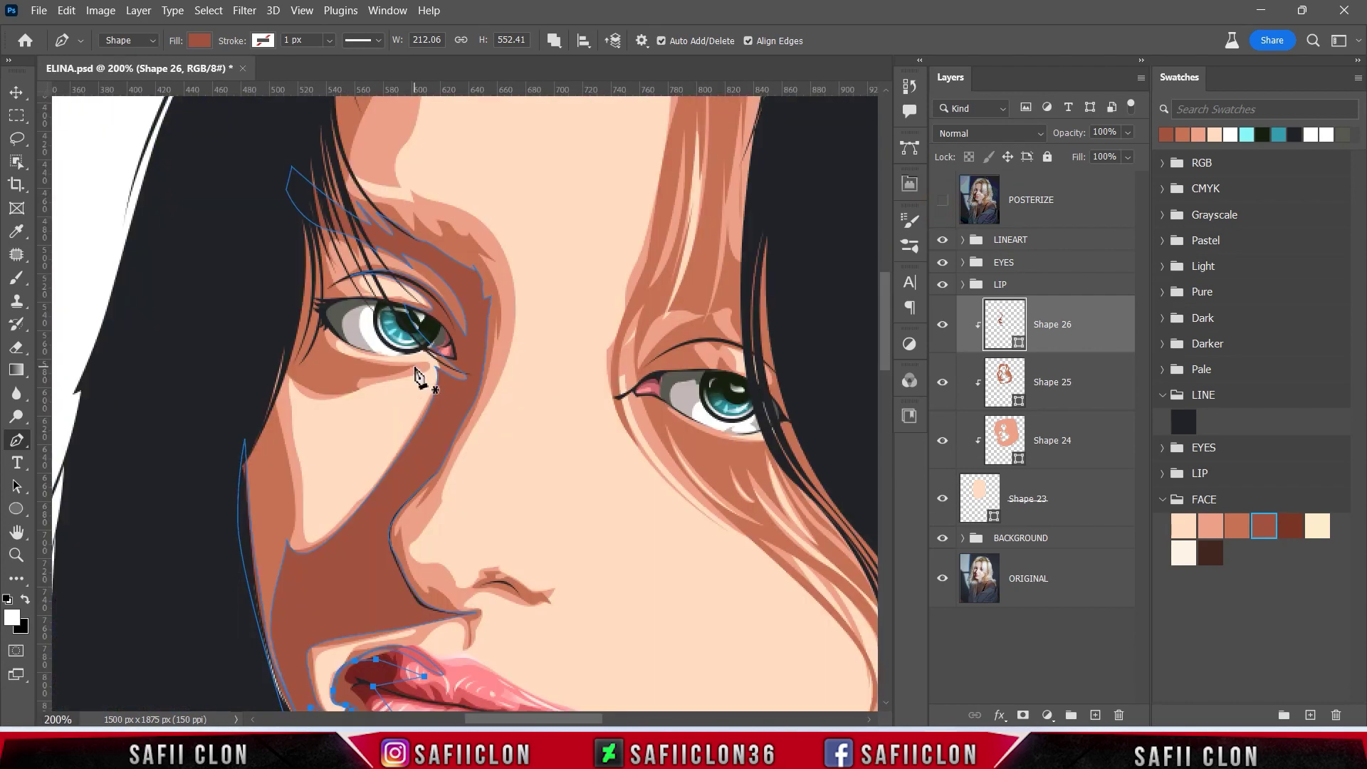
- Draw and close a shadow shape around the left eye socket, adjusting the under-eye edge
click(415, 366)
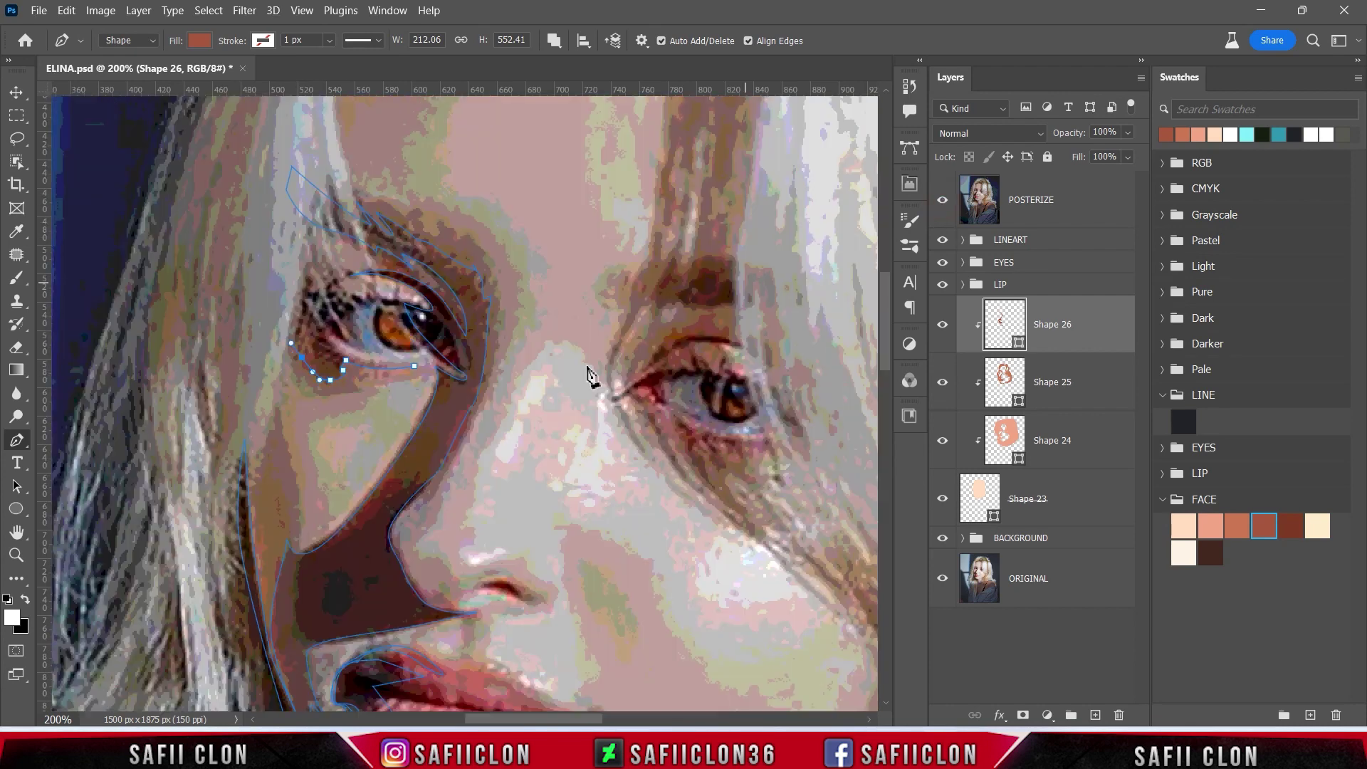
click(265, 294)
drag(295, 254, 295, 235)
click(361, 298)
click(404, 320)
click(415, 343)
click(414, 366)
click(942, 200)
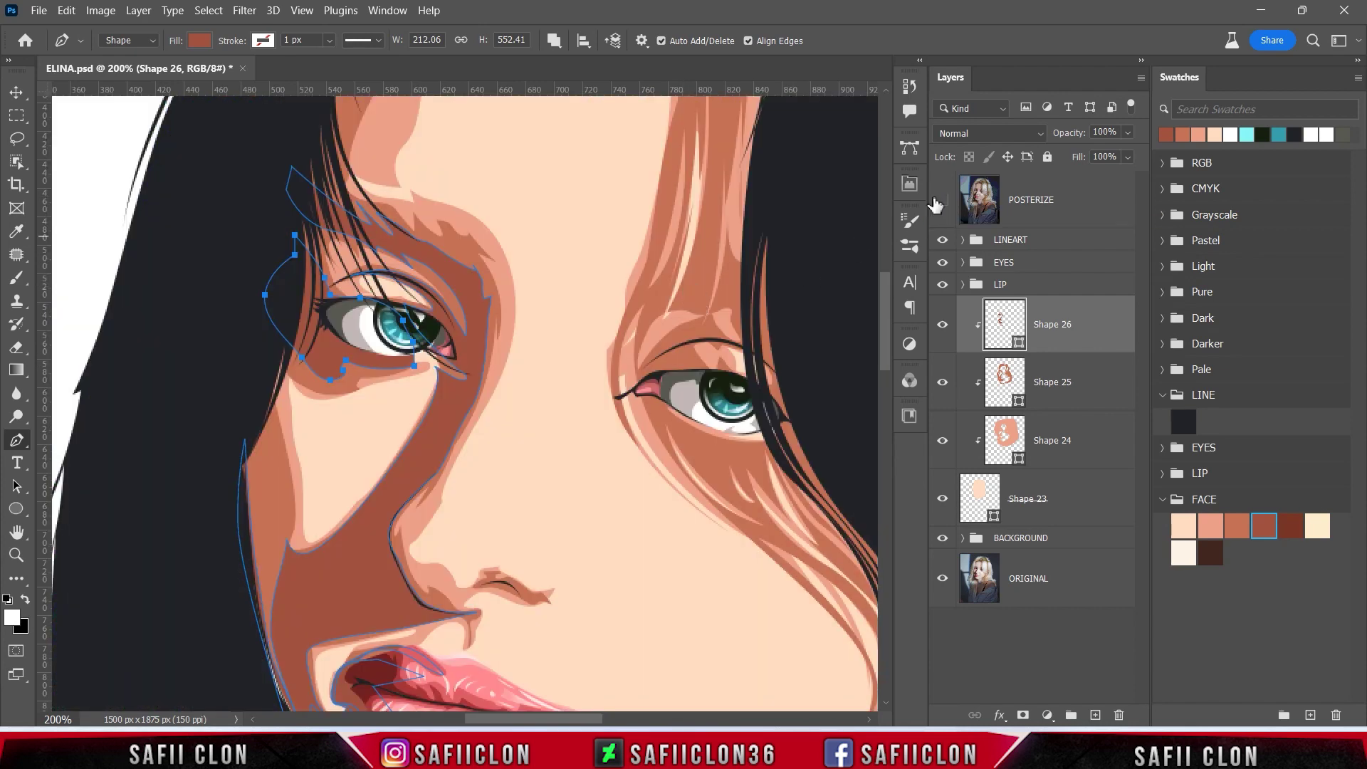
click(942, 199)
click(332, 337)
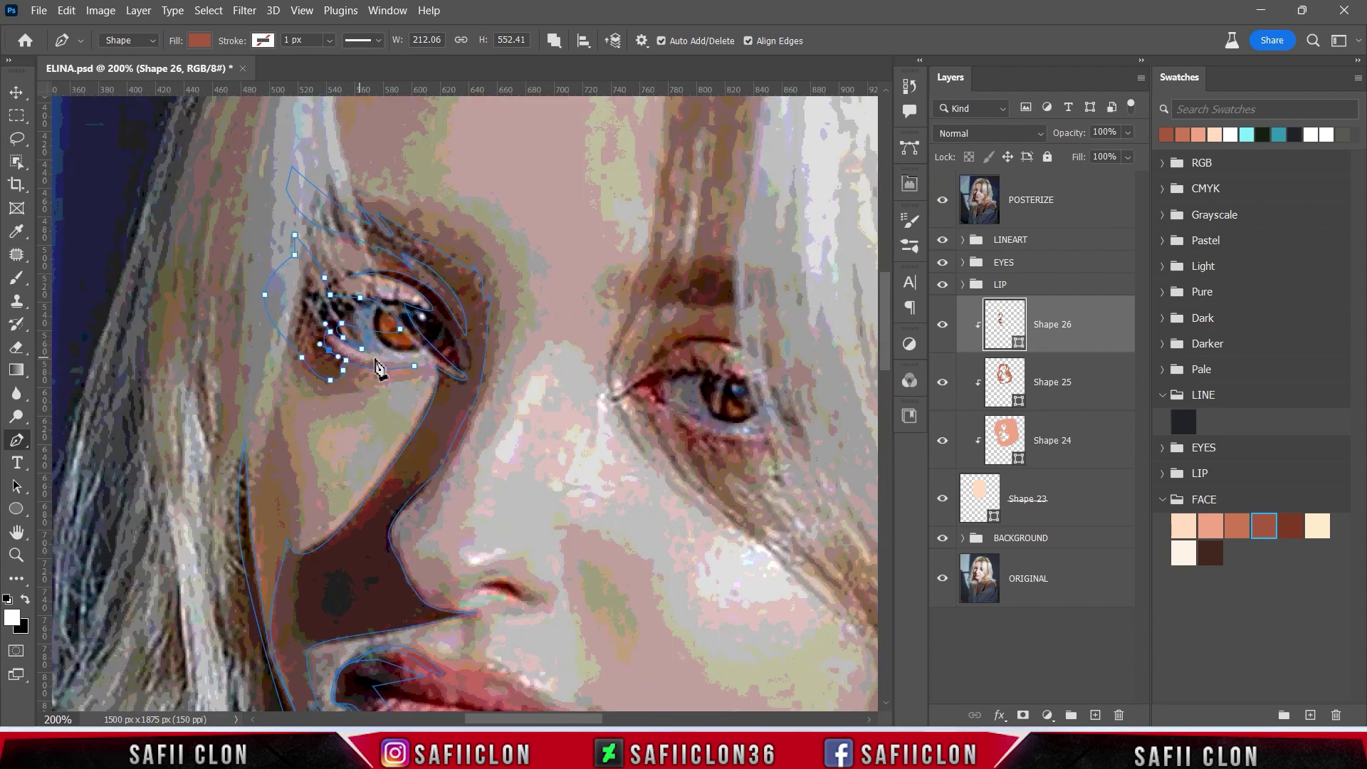
click(941, 199)
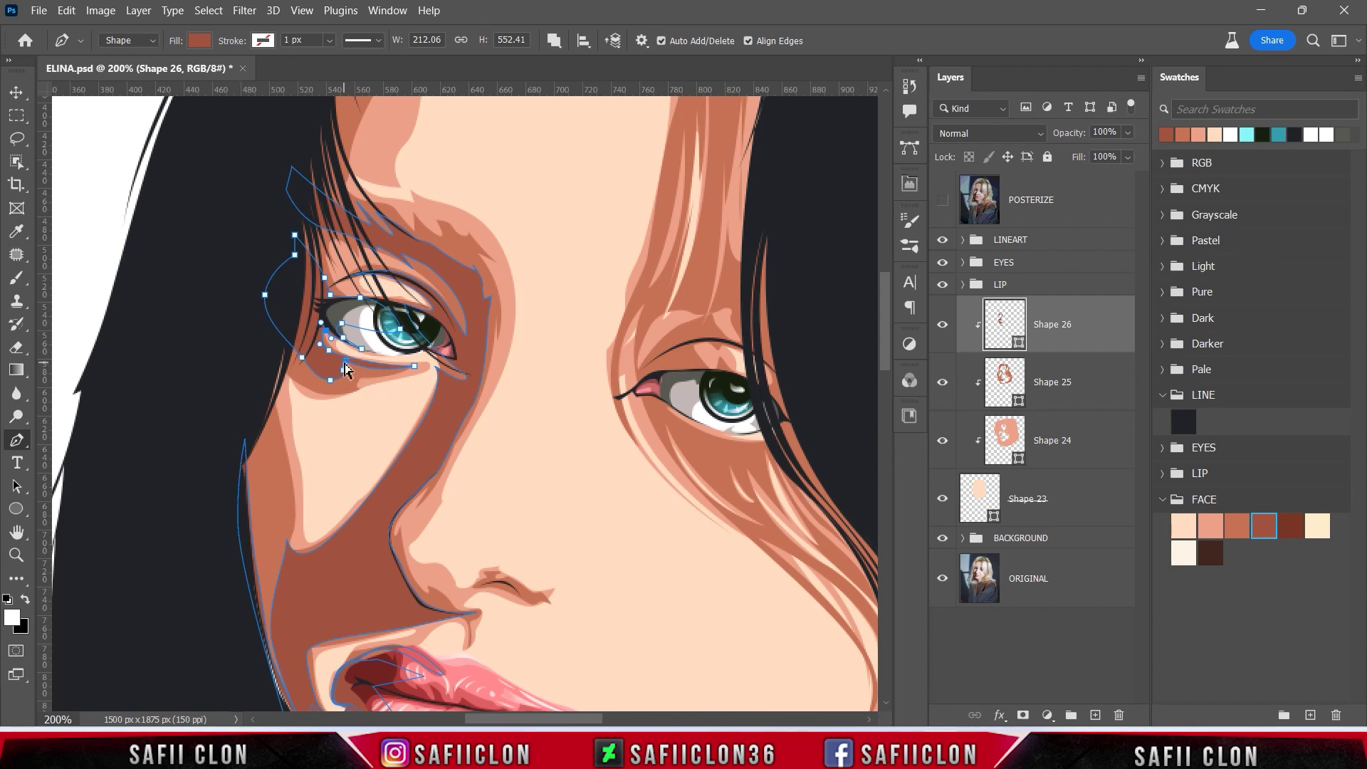
scroll(496, 403, up, 5)
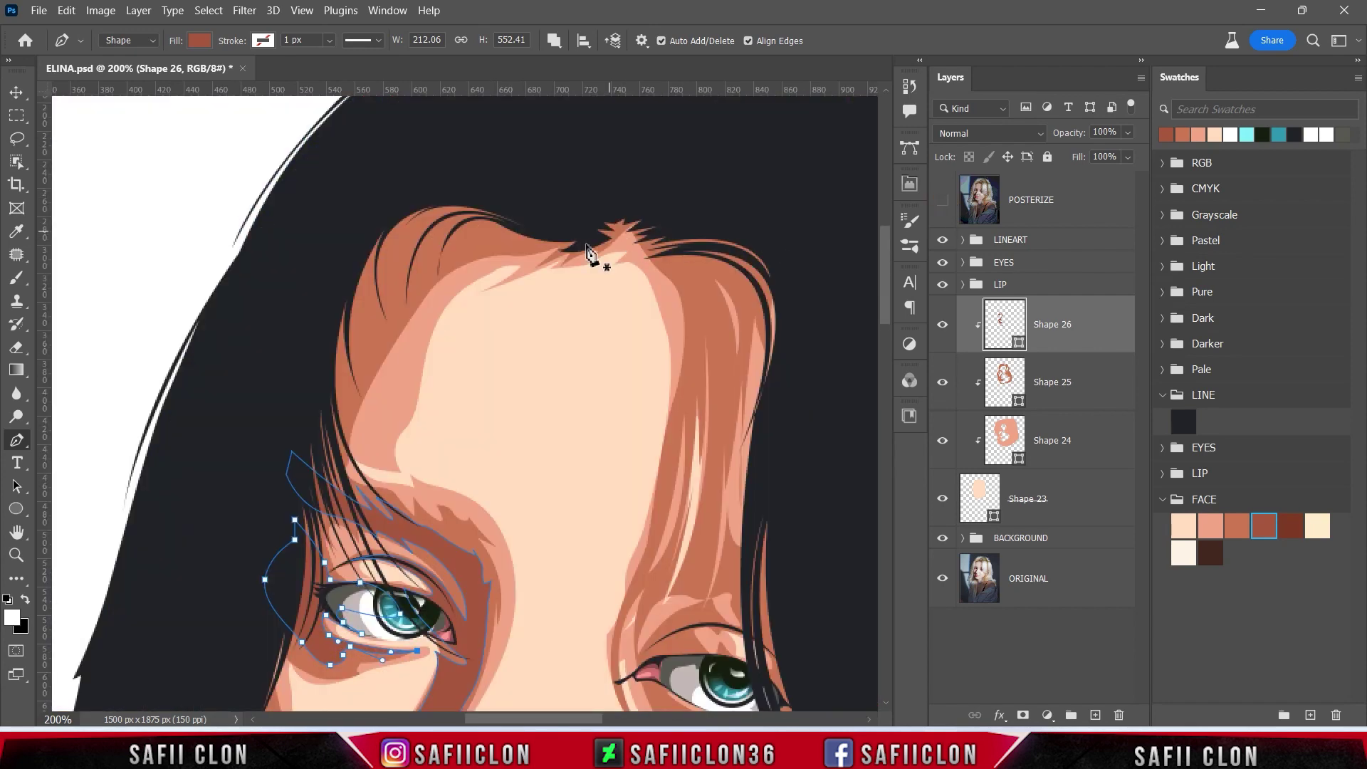
- Trace a shadow outline along the left hairline and down the temple
click(588, 246)
click(563, 243)
click(554, 256)
drag(524, 245, 510, 241)
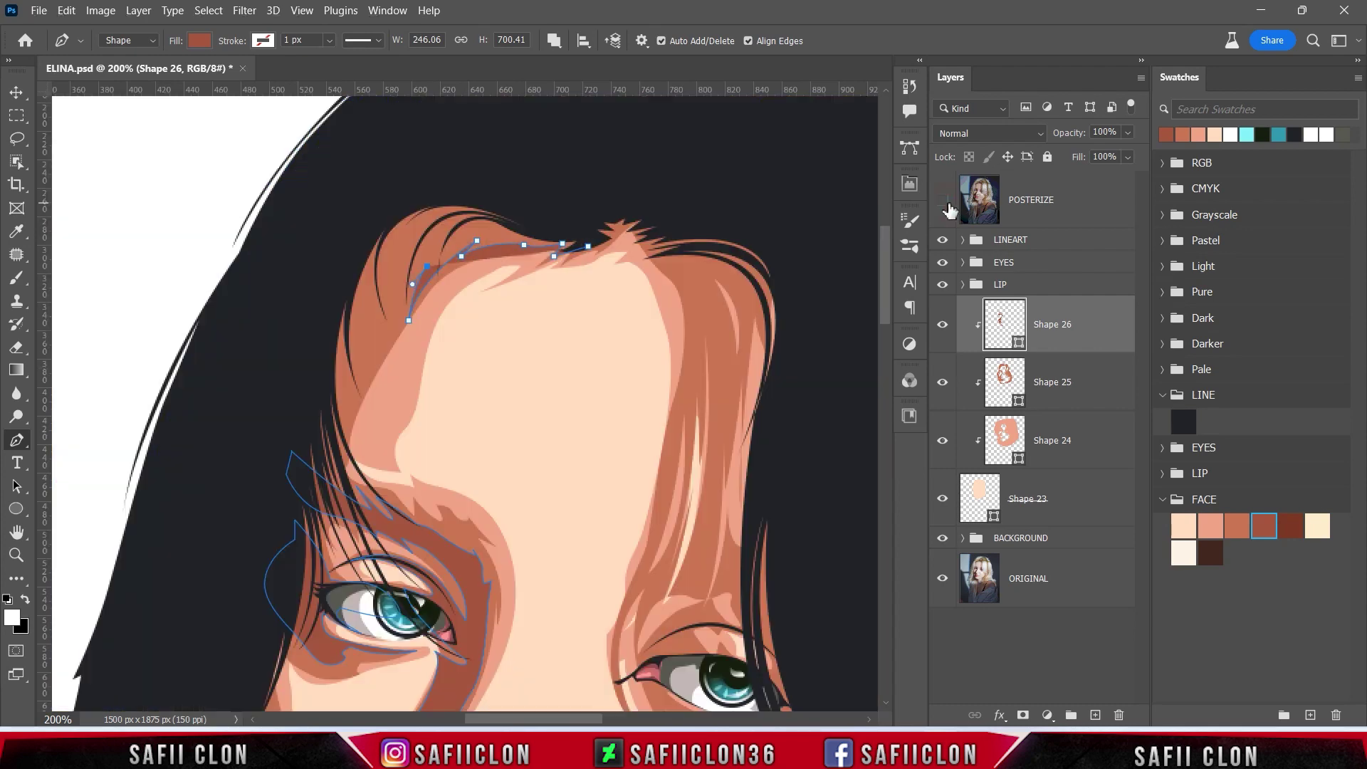
click(390, 325)
drag(368, 398, 375, 481)
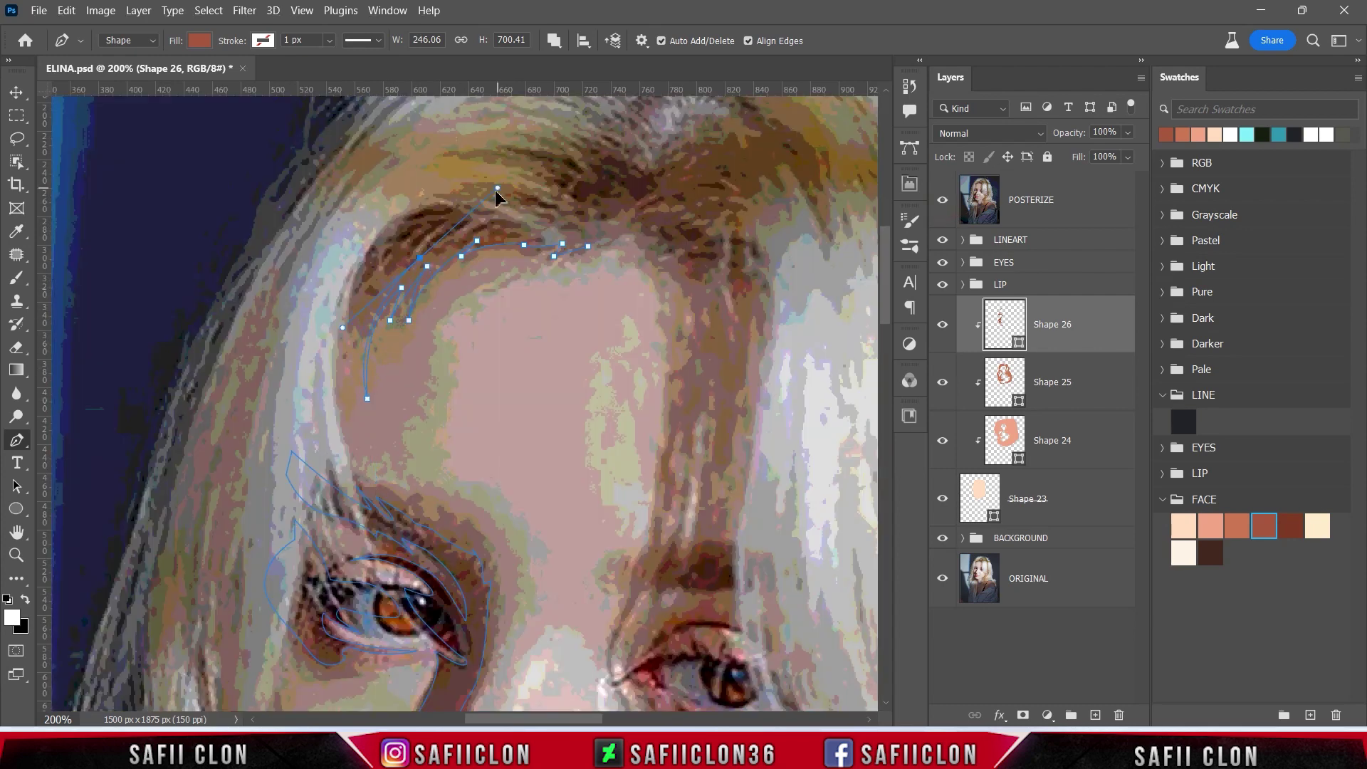
click(942, 199)
drag(456, 206, 404, 263)
drag(349, 392, 338, 293)
click(942, 201)
click(942, 199)
- Close the hairline shadow across the top of the forehead and finish the path
click(367, 213)
click(519, 172)
click(589, 180)
click(648, 190)
click(615, 227)
key(Return)
key(ctrl+minus)
key(ctrl+minus)
key(ctrl+minus)
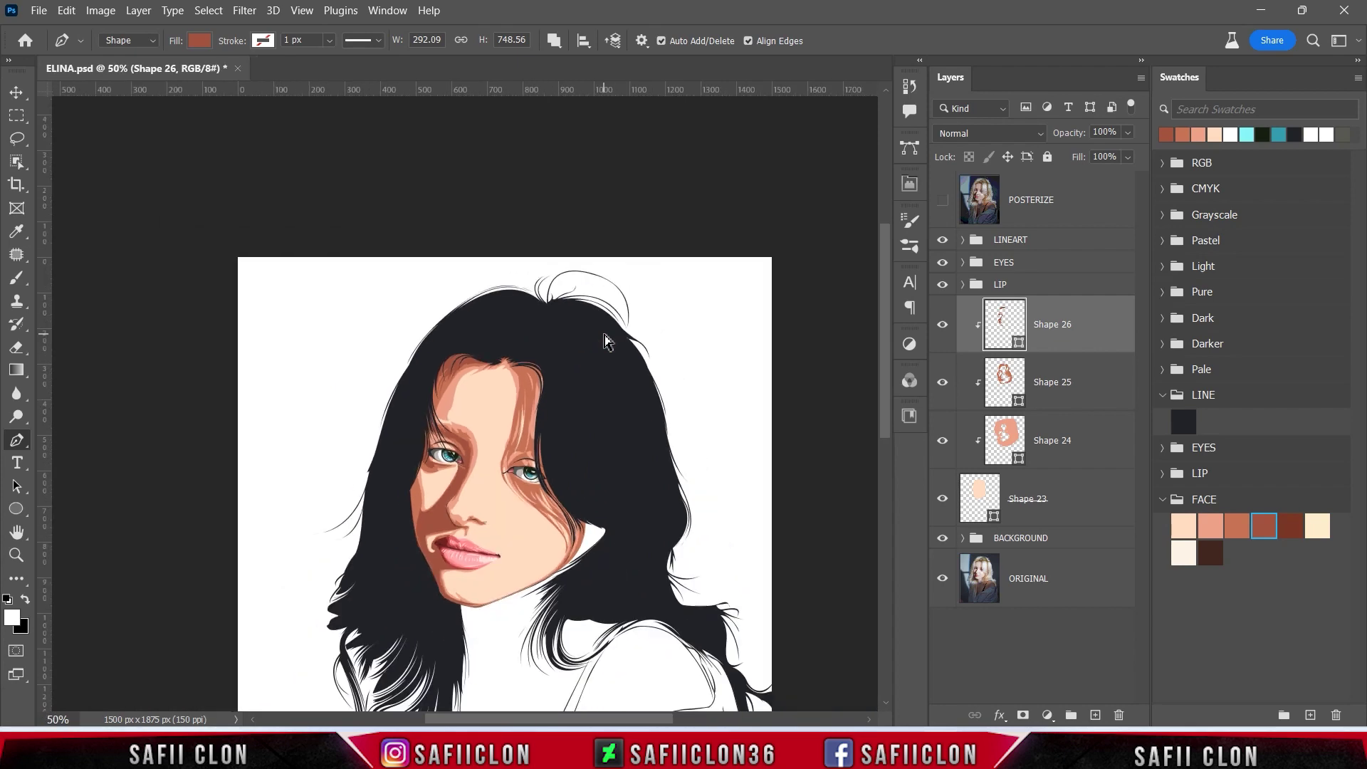
key(ctrl+plus)
key(ctrl+plus)
click(942, 200)
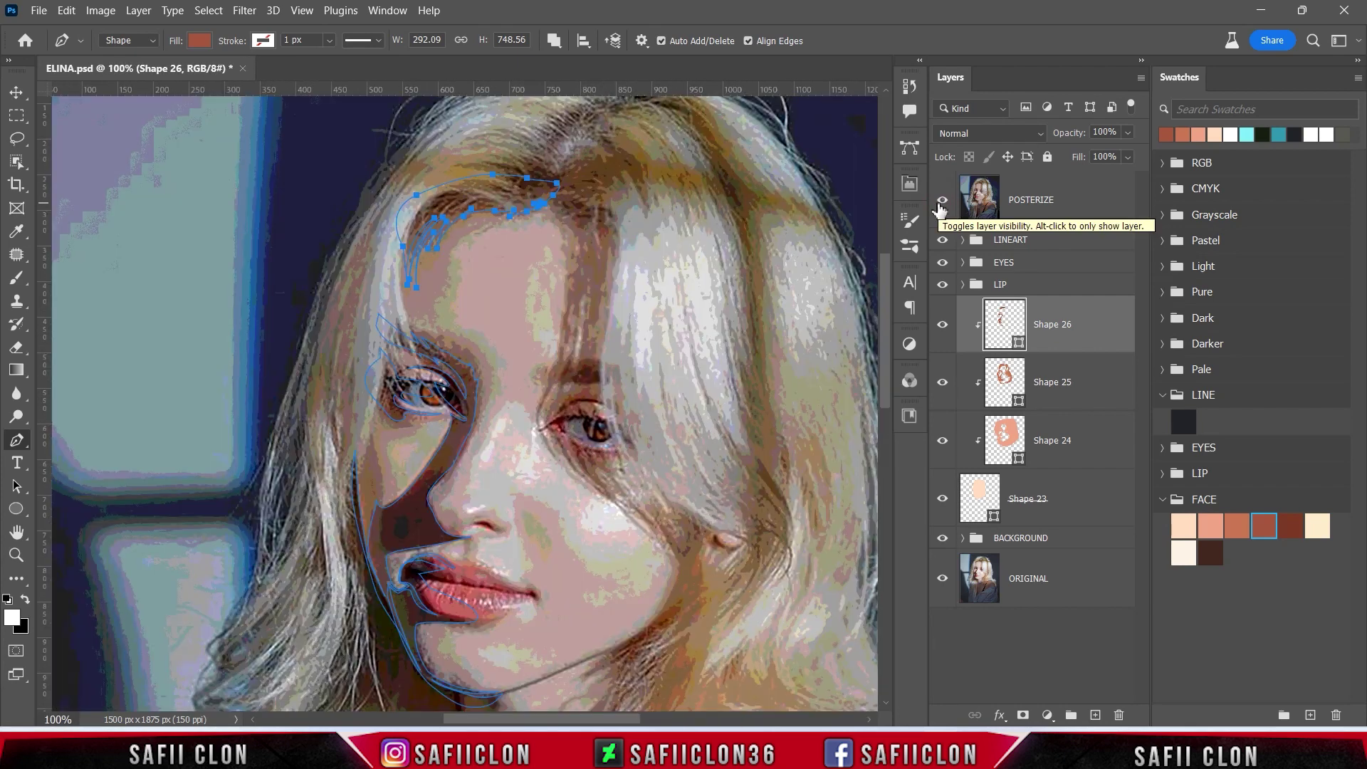
- Draw and close a forehead shadow shape beside the hair strand
click(942, 200)
key(ctrl+plus)
click(942, 200)
click(942, 200)
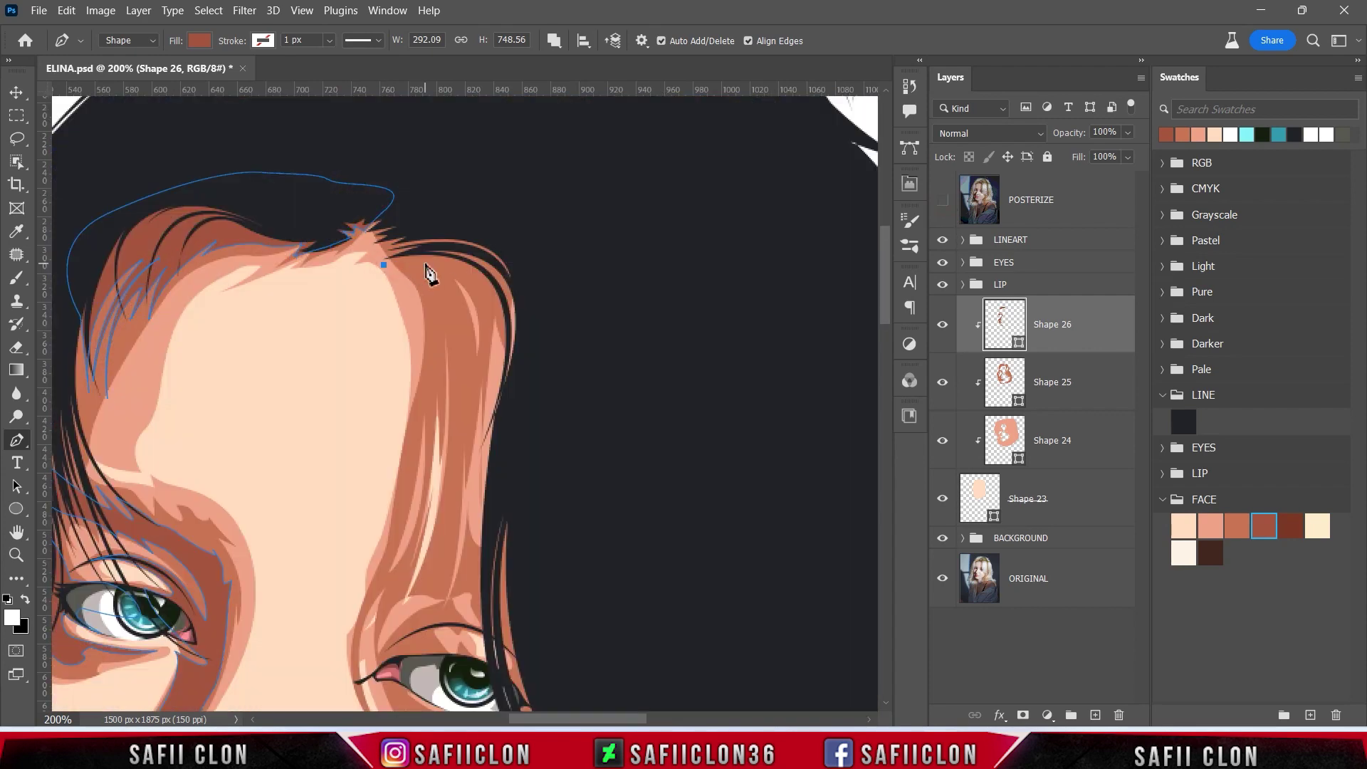
key(ctrl+minus)
click(498, 613)
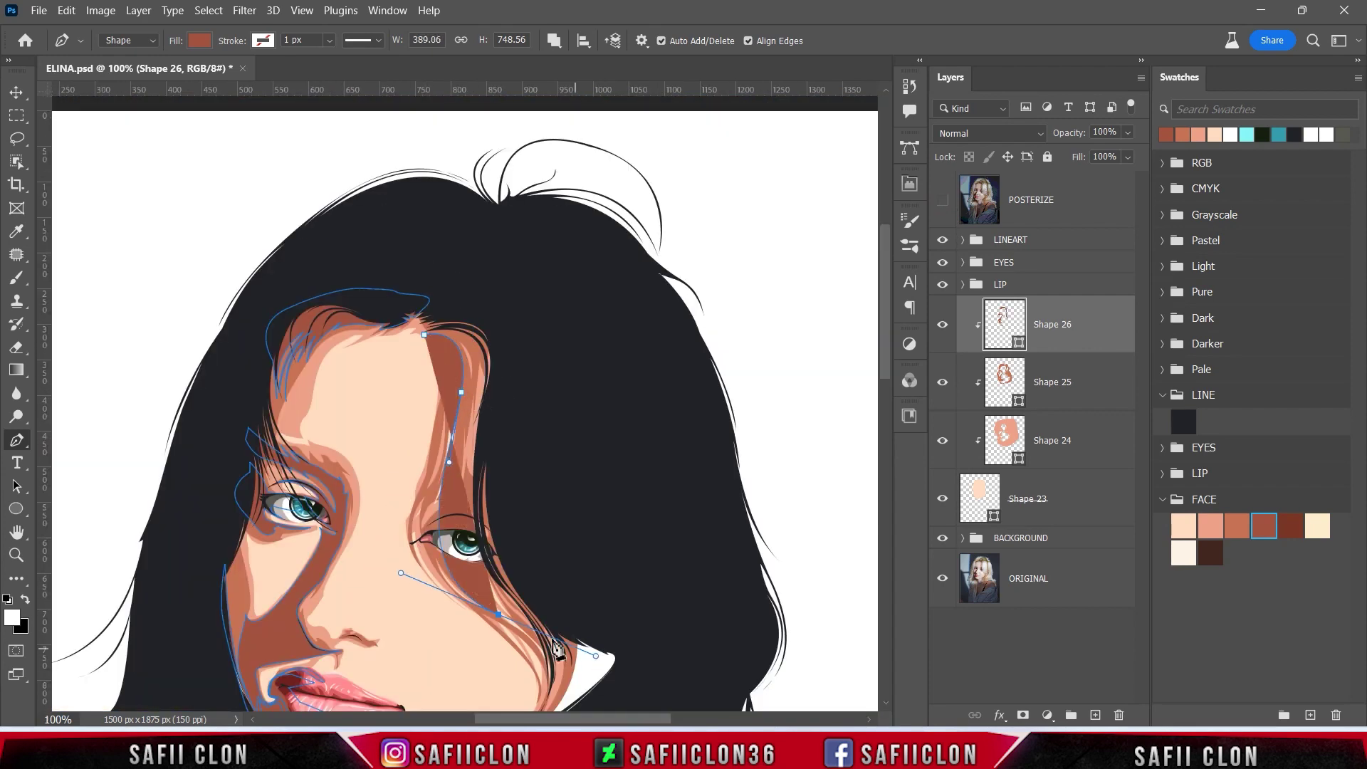
mouse_move(462, 413)
mouse_down()
mouse_move(511, 253)
mouse_move(482, 316)
mouse_up()
click(424, 335)
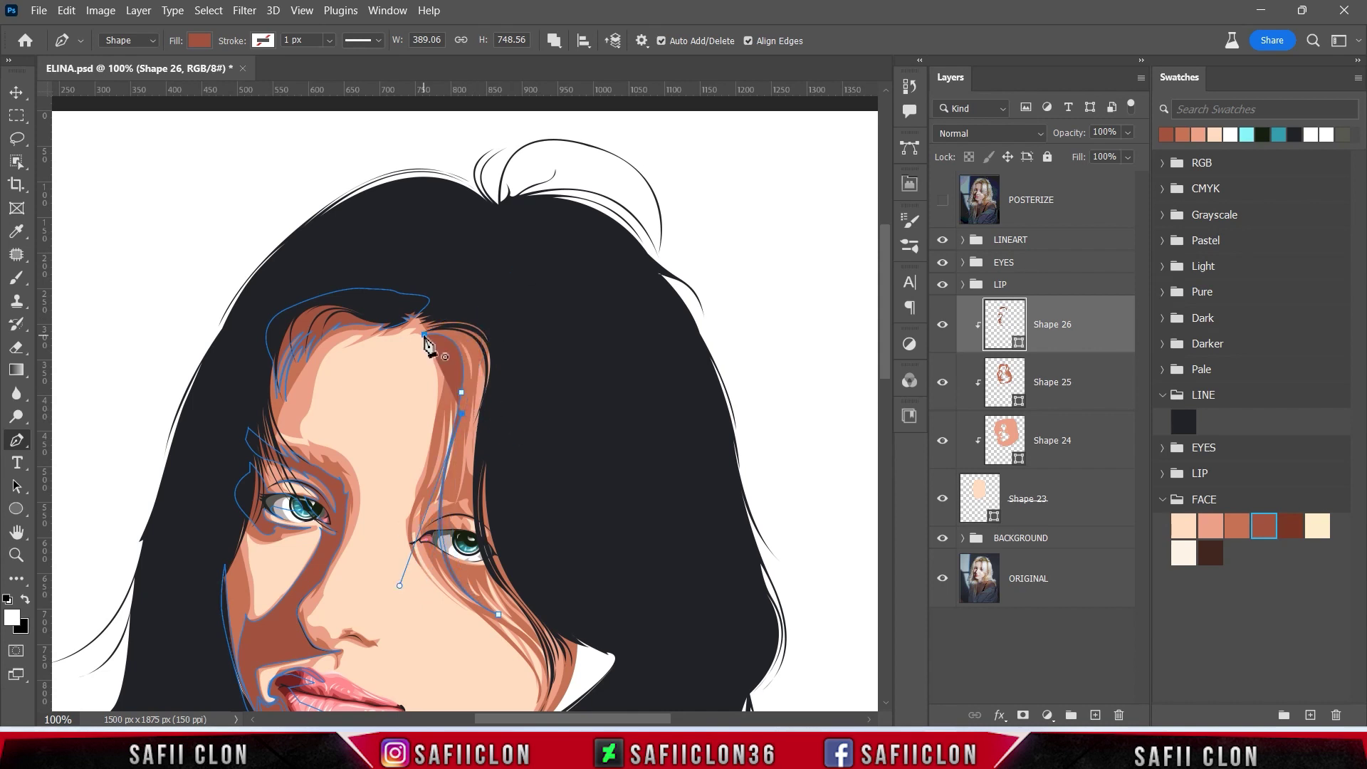
- Start a new curved shadow outline at the top of the forehead
scroll(602, 420, down, 3)
click(942, 200)
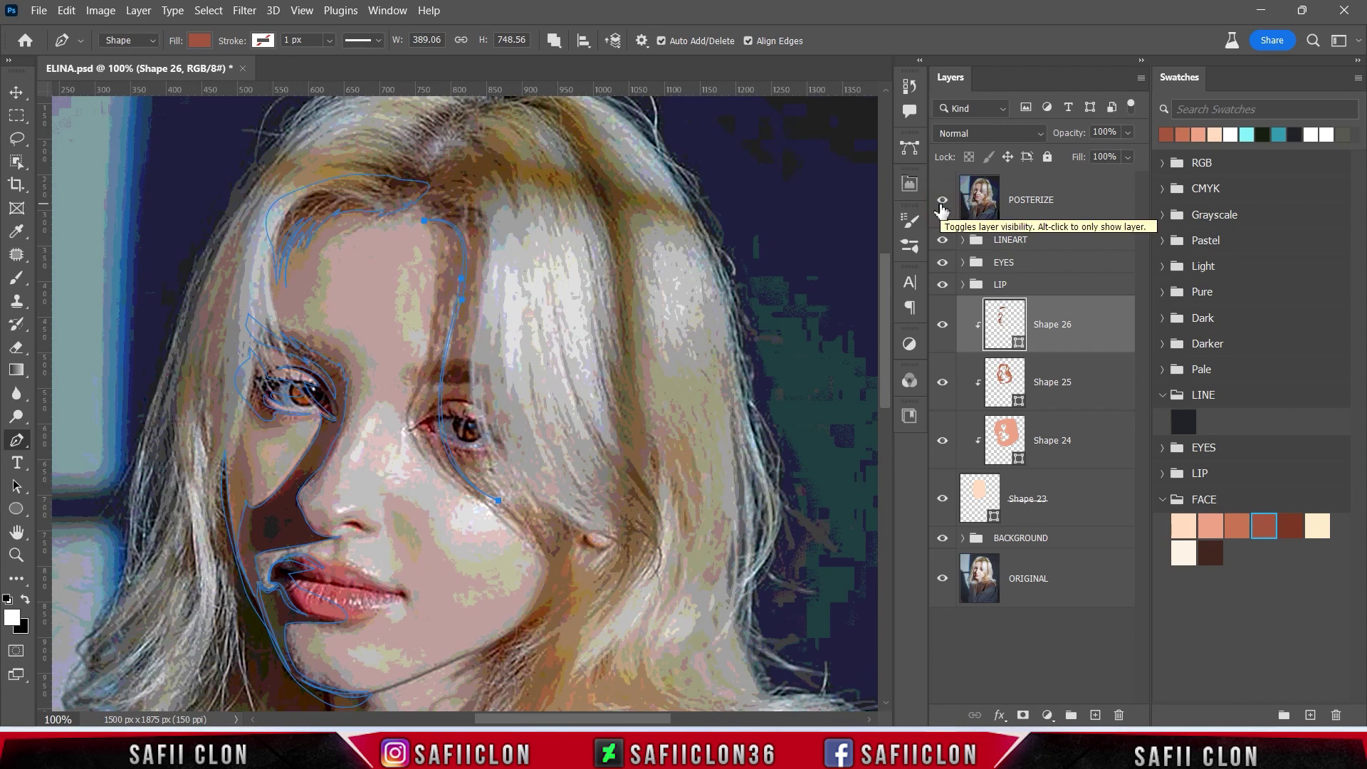
drag(463, 339, 519, 189)
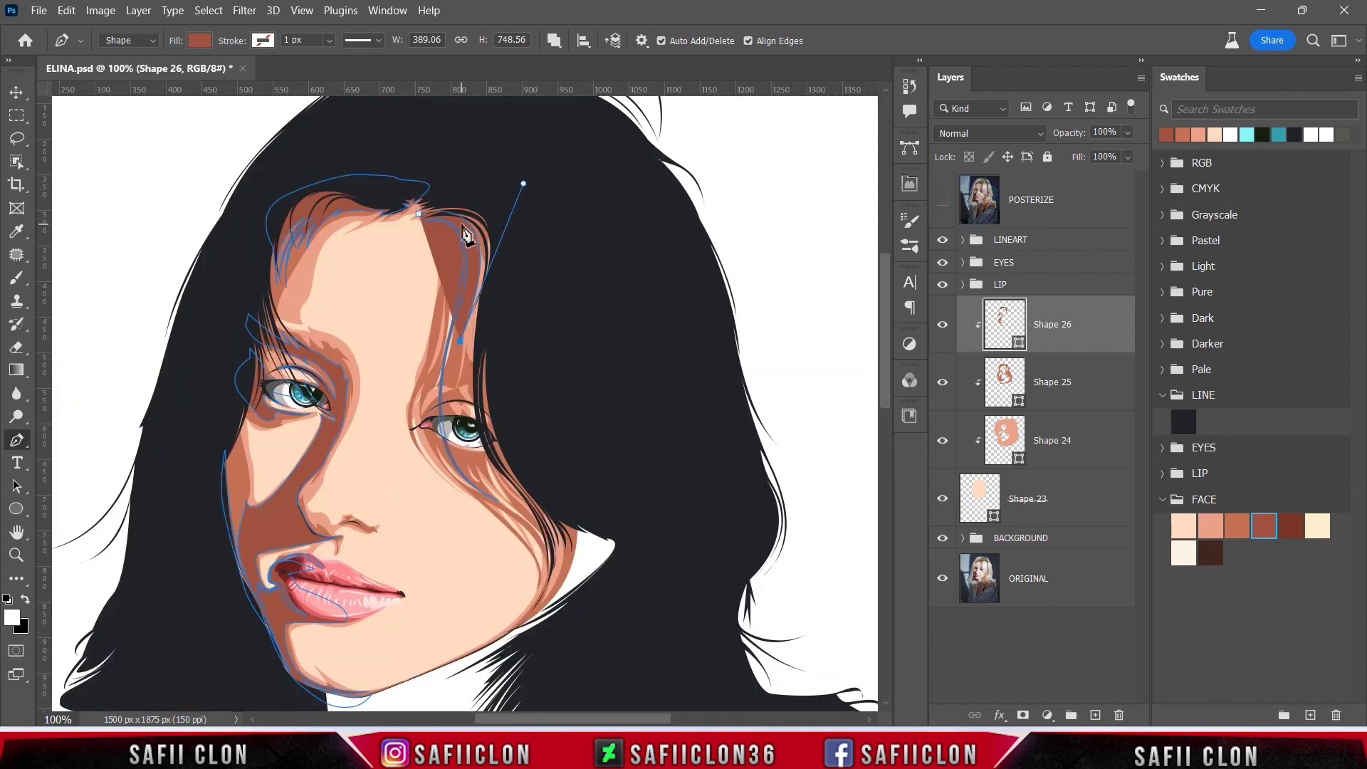
drag(418, 214, 458, 226)
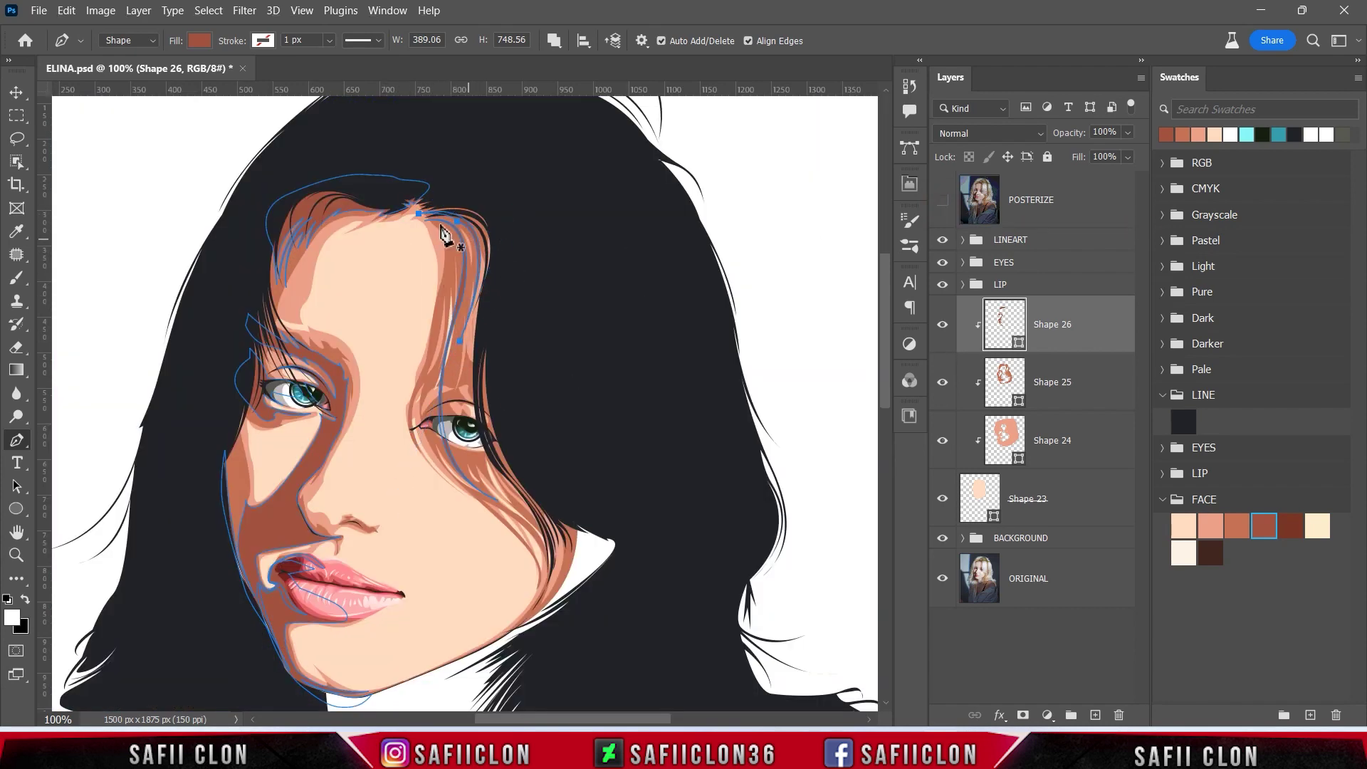
click(483, 196)
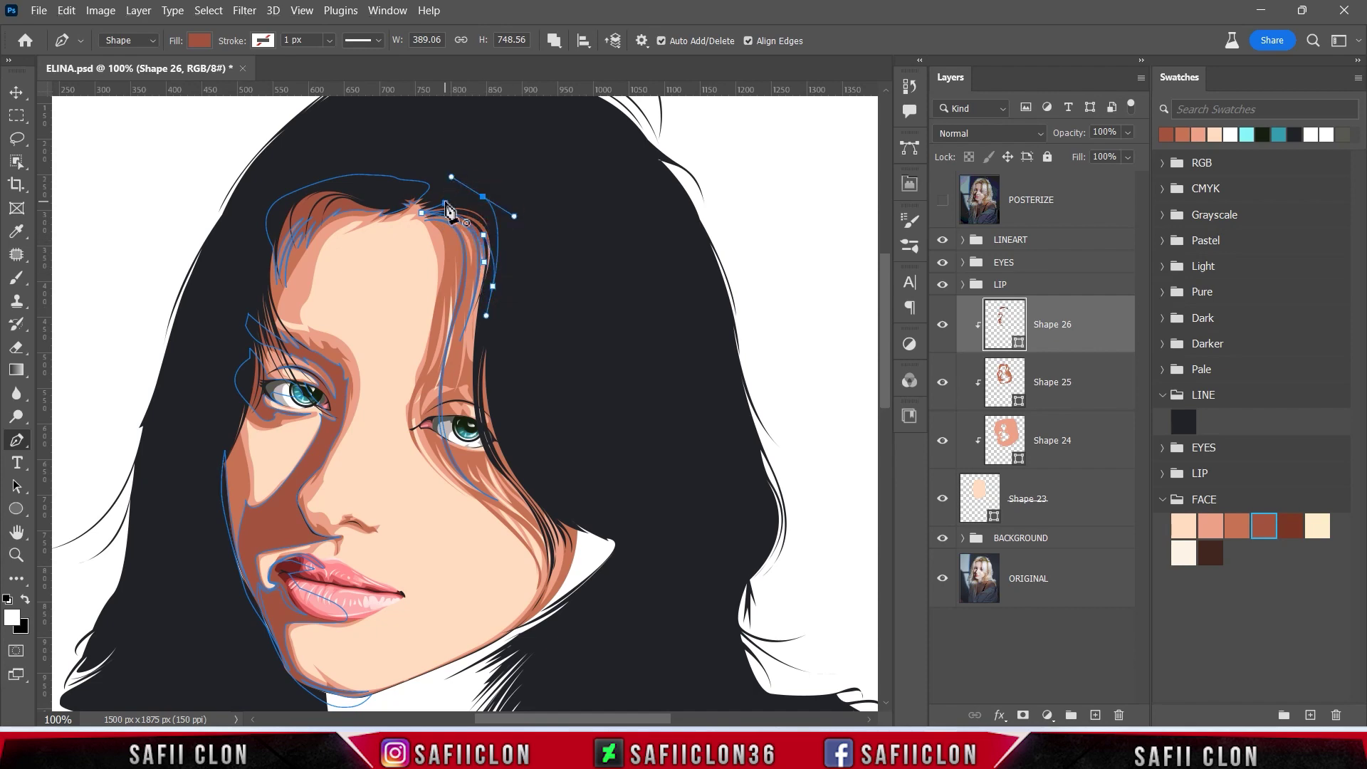
scroll(830, 256, down, 1)
- Extend the outline down beside the hair to the right cheek and back up the hair edge
click(477, 257)
drag(491, 425, 532, 471)
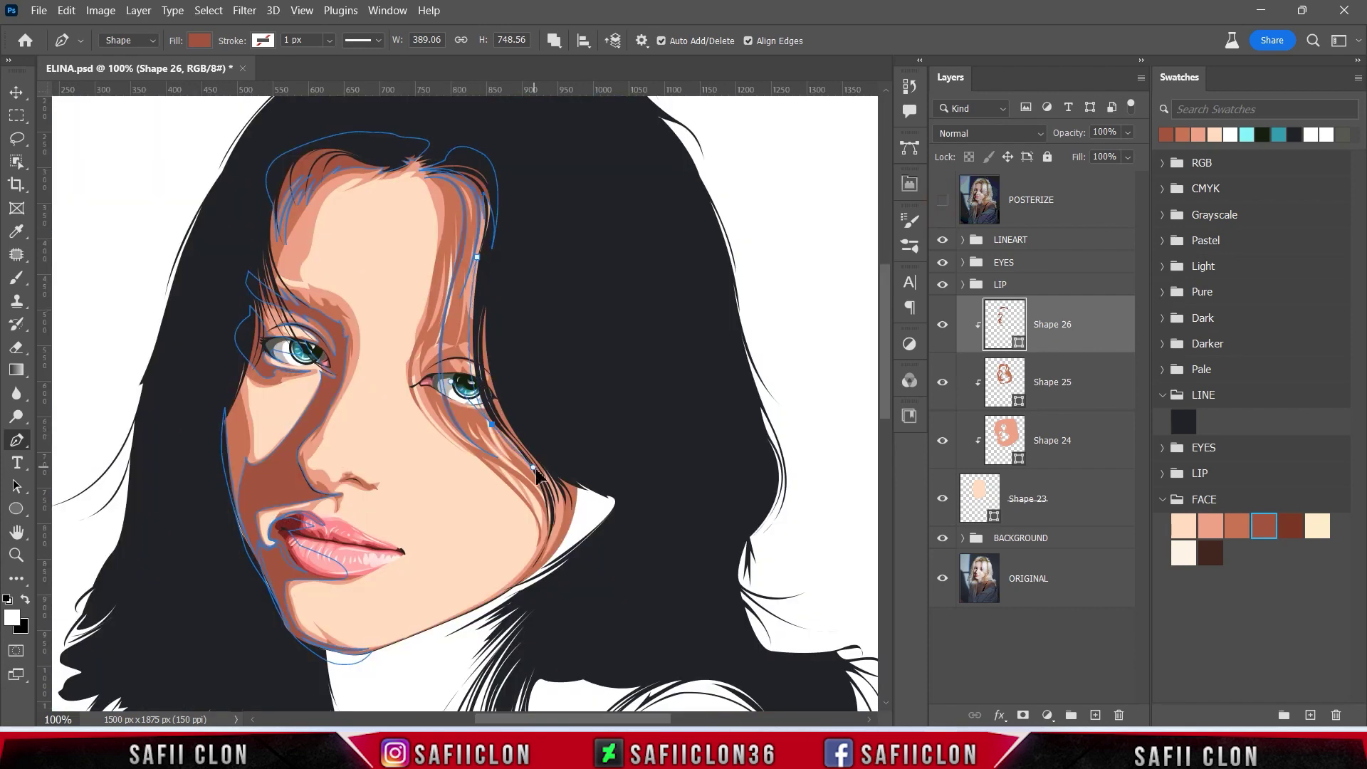
drag(518, 584, 451, 656)
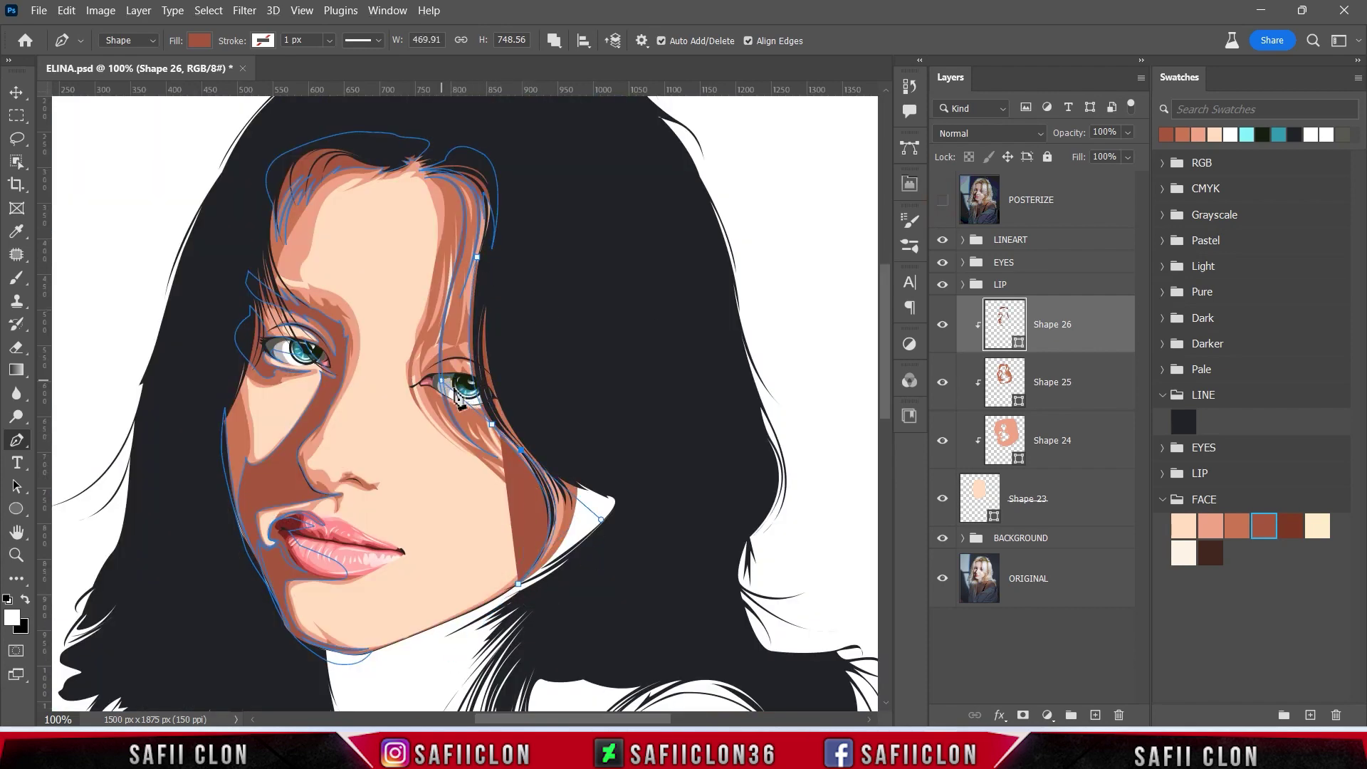
drag(546, 467, 600, 501)
click(584, 494)
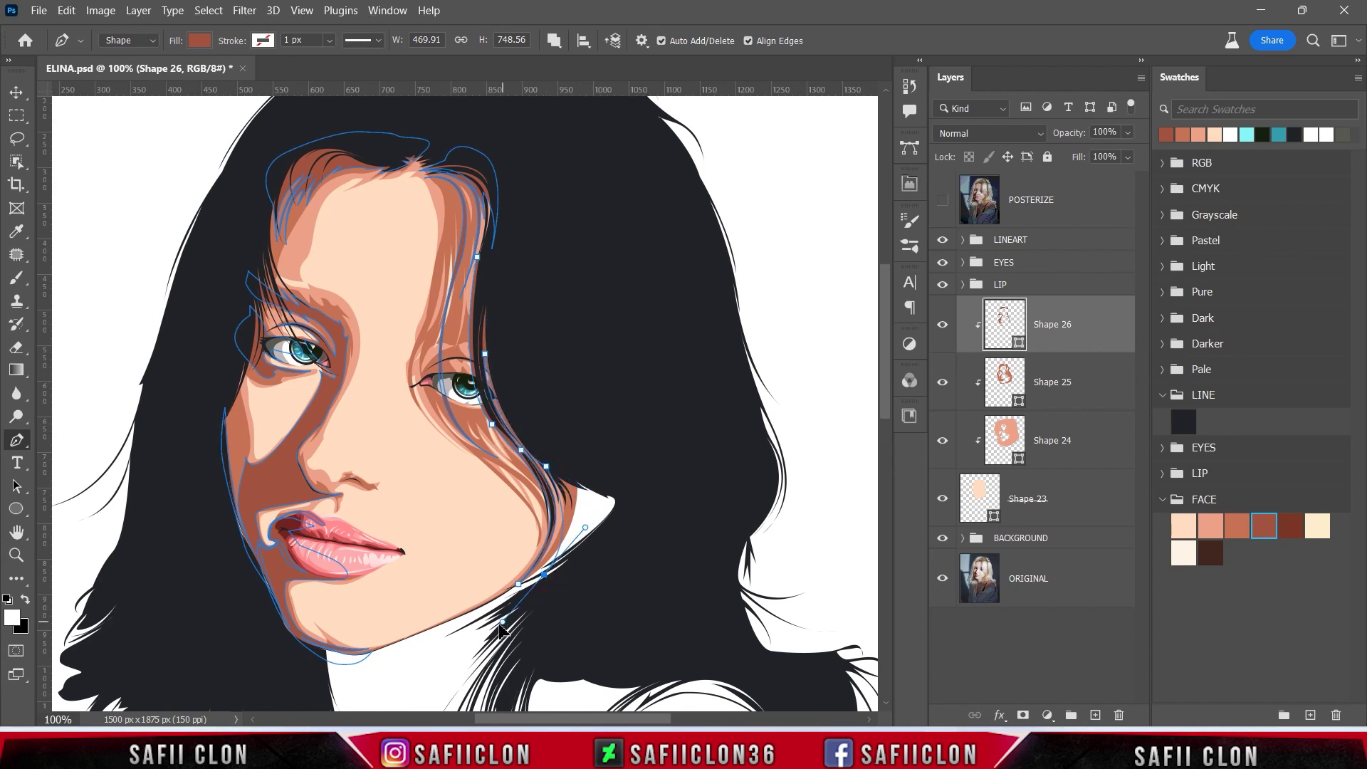
click(547, 366)
click(483, 253)
click(942, 199)
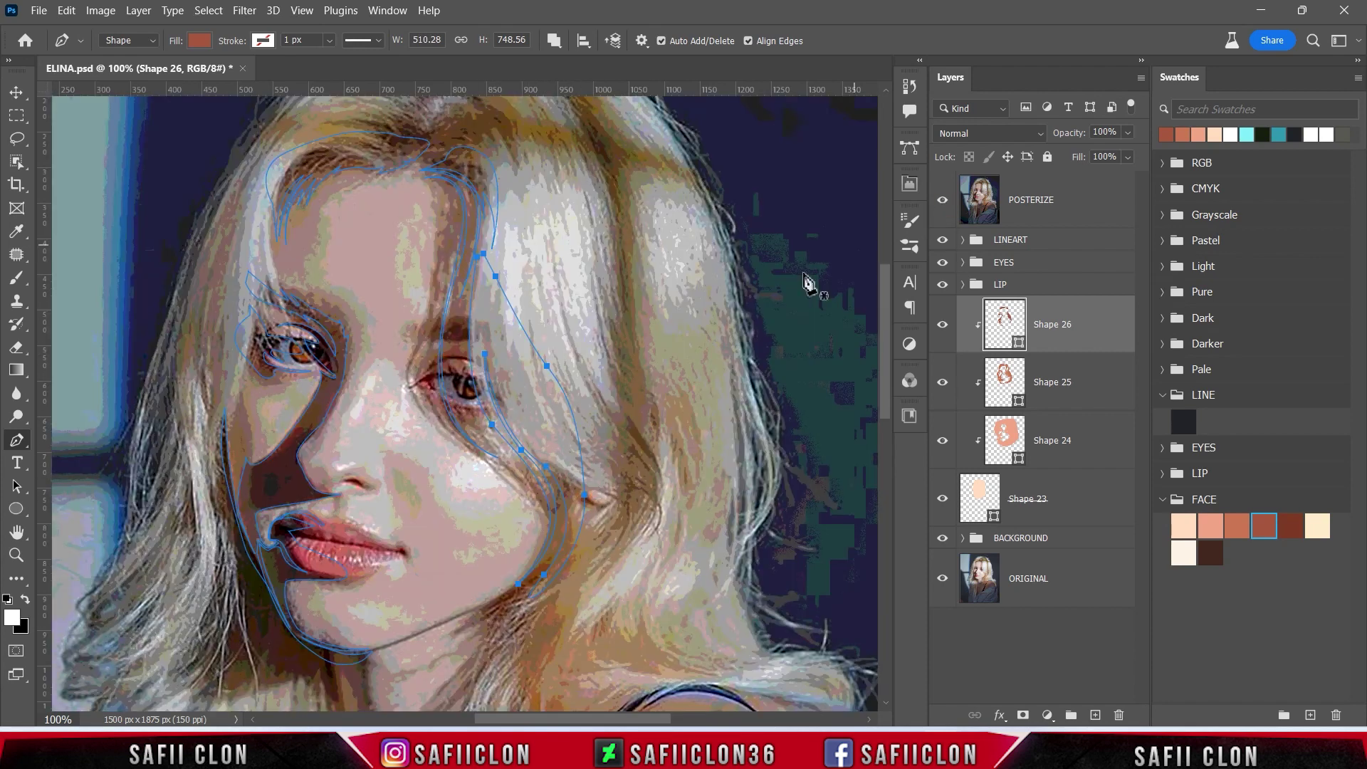
- Zoom in and trace a closed shadow shape along the right eyebrow
key(ctrl+plus)
click(468, 231)
drag(392, 262, 381, 272)
click(376, 283)
click(400, 272)
click(456, 276)
click(516, 248)
click(506, 231)
click(942, 200)
- Trace a closed shadow shape along the right upper eyelid crease
click(493, 321)
click(456, 304)
click(391, 327)
click(436, 317)
click(450, 316)
click(490, 329)
click(497, 336)
click(942, 199)
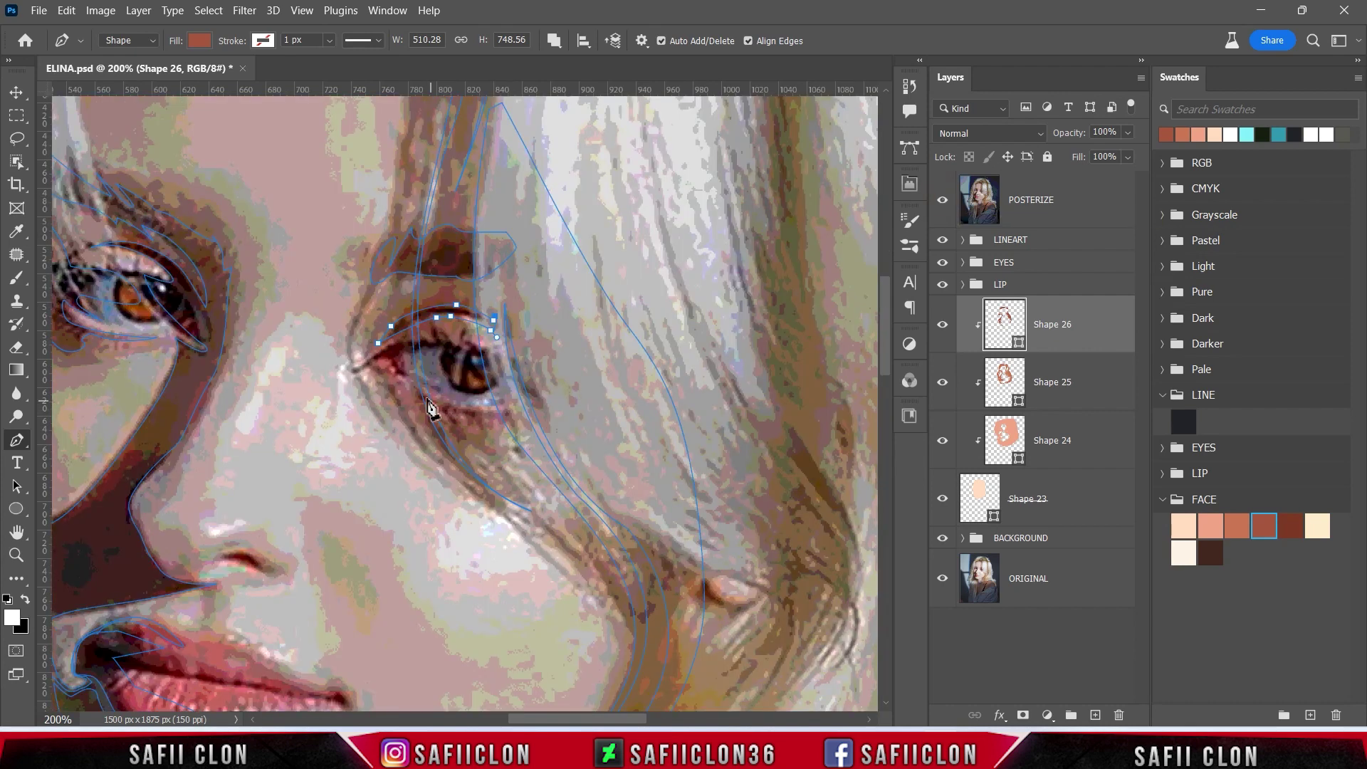
- Trace the shadow under the right eye, comparing against the posterized photo
click(411, 385)
click(512, 411)
click(577, 402)
click(942, 200)
click(512, 429)
click(474, 415)
click(440, 407)
click(431, 412)
click(941, 206)
- Draw a closed shadow shape looping around the right eye's lids and corners
drag(565, 533, 697, 570)
scroll(412, 488, up, 3)
click(412, 462)
drag(356, 437, 381, 420)
click(428, 410)
drag(494, 419, 510, 436)
click(523, 432)
click(552, 431)
click(554, 506)
click(536, 481)
click(515, 469)
- Adjust the upper-lid, inner-corner and lower-lid anchors to fit the eye
key(ctrl+minus)
key(ctrl+minus)
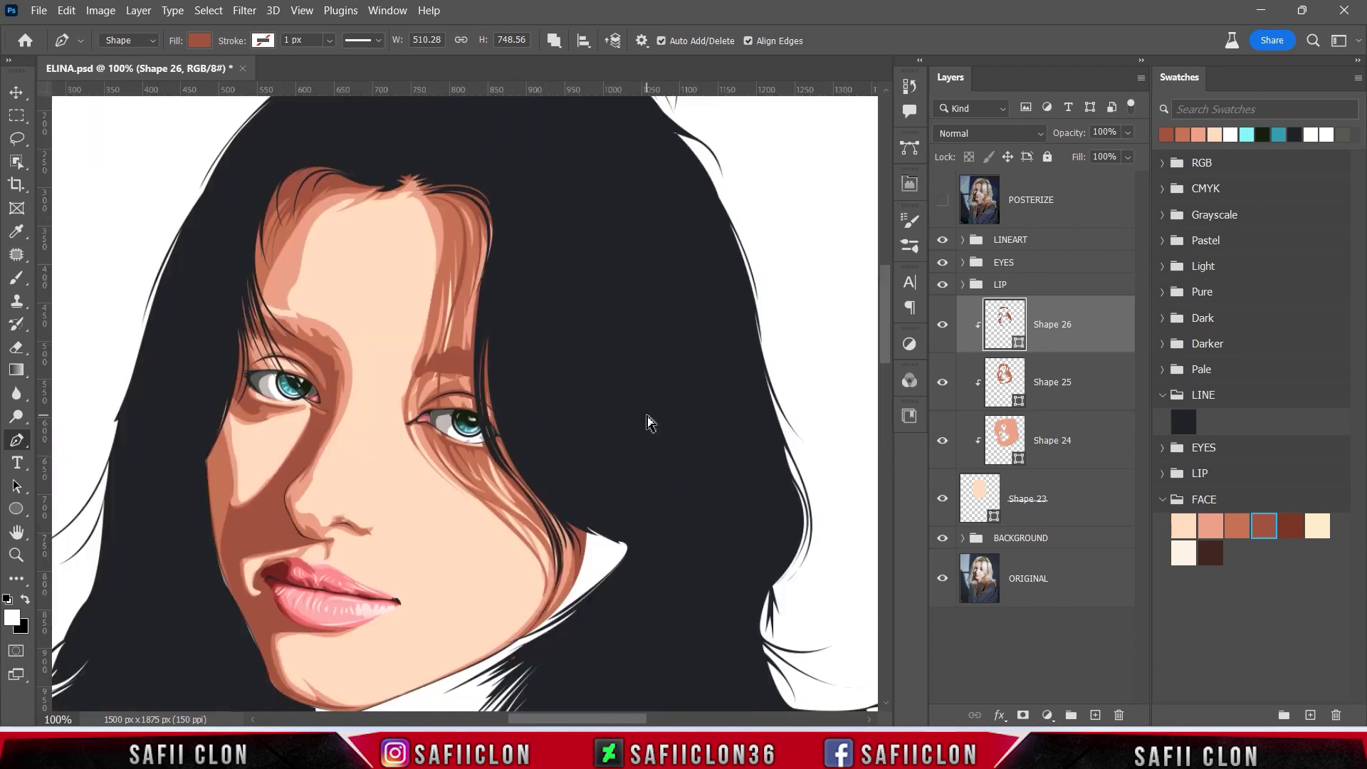
key(ctrl+minus)
key(ctrl+minus)
key(ctrl+equal)
key(ctrl+equal)
key(ctrl+equal)
key(ctrl+equal)
key(ctrl+equal)
drag(420, 412, 401, 408)
click(336, 426)
click(463, 509)
key(ctrl+minus)
key(ctrl+minus)
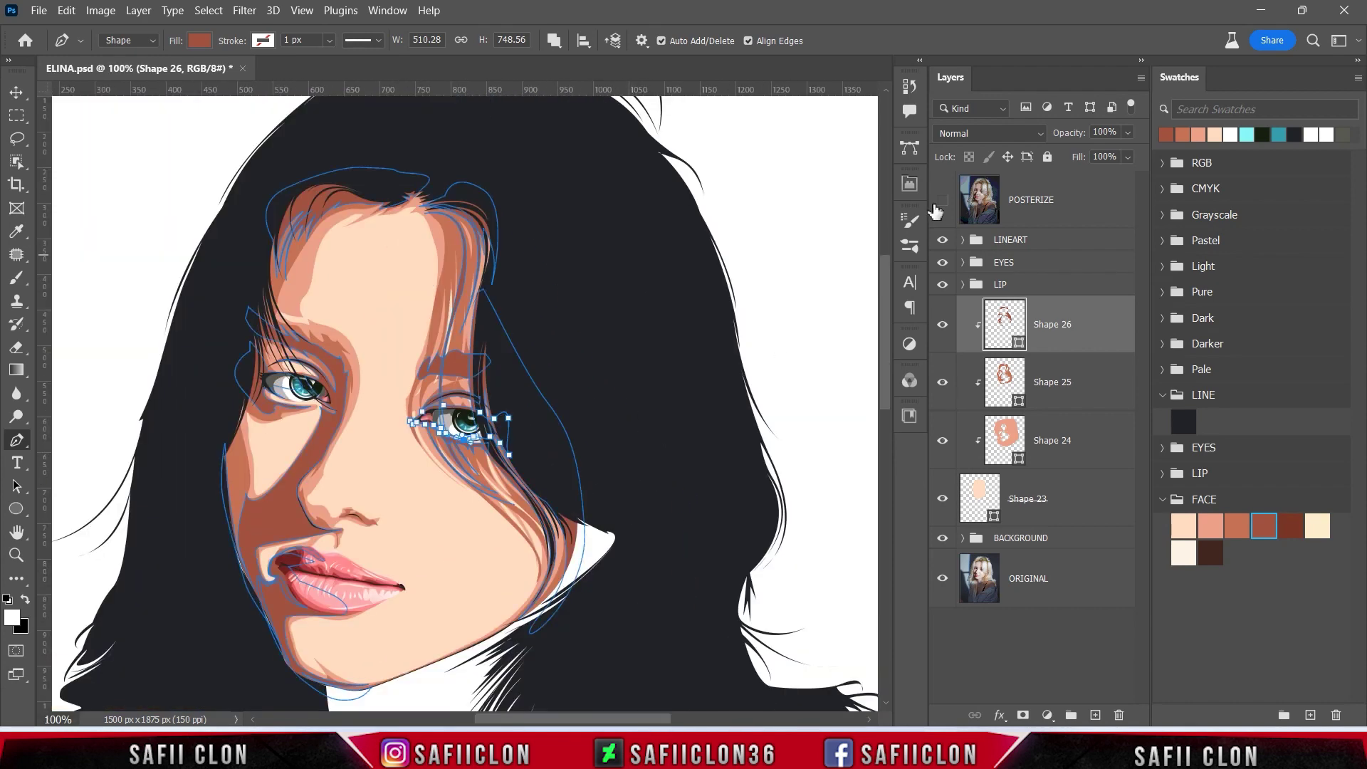
click(942, 199)
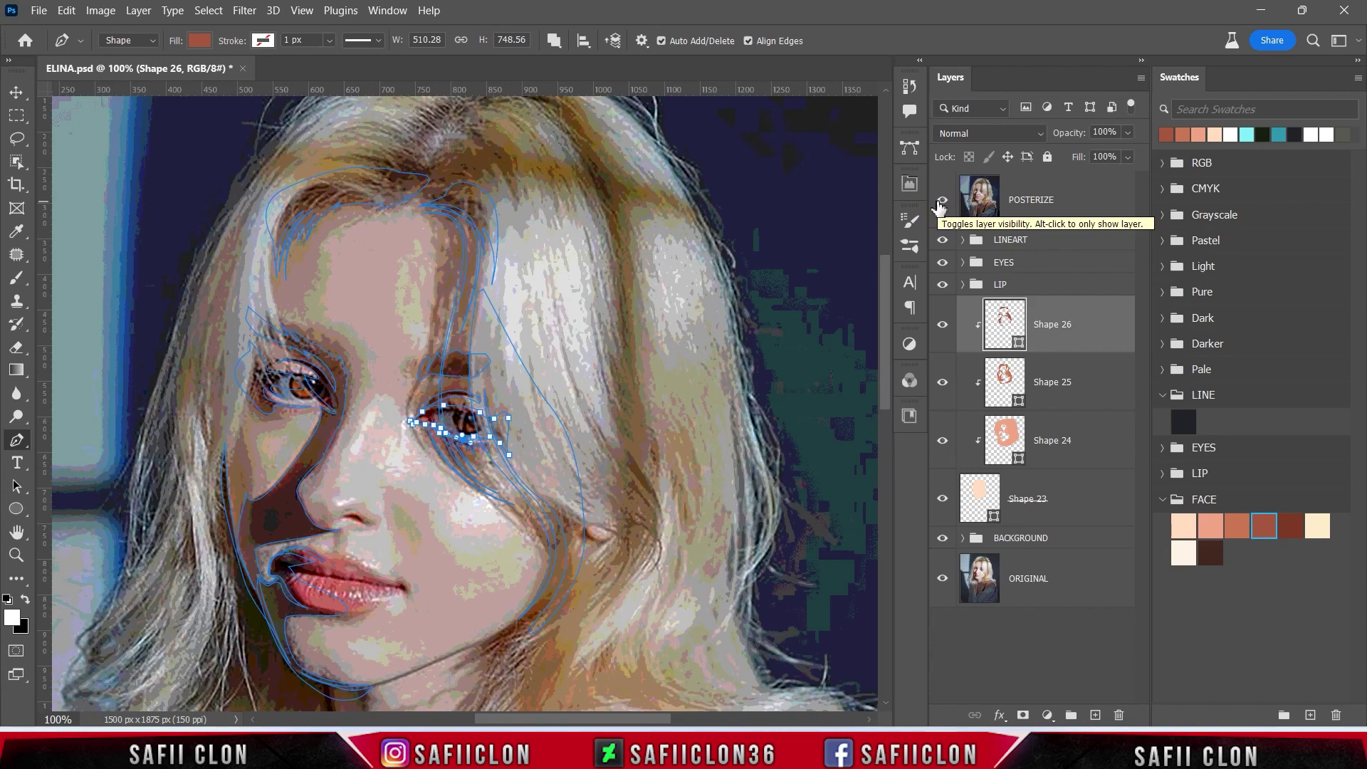
- Smooth the curve of the hair shadow outline near the forehead
ctrl+click(478, 501)
key(ctrl+plus)
drag(363, 358, 398, 205)
scroll(403, 274, up, 5)
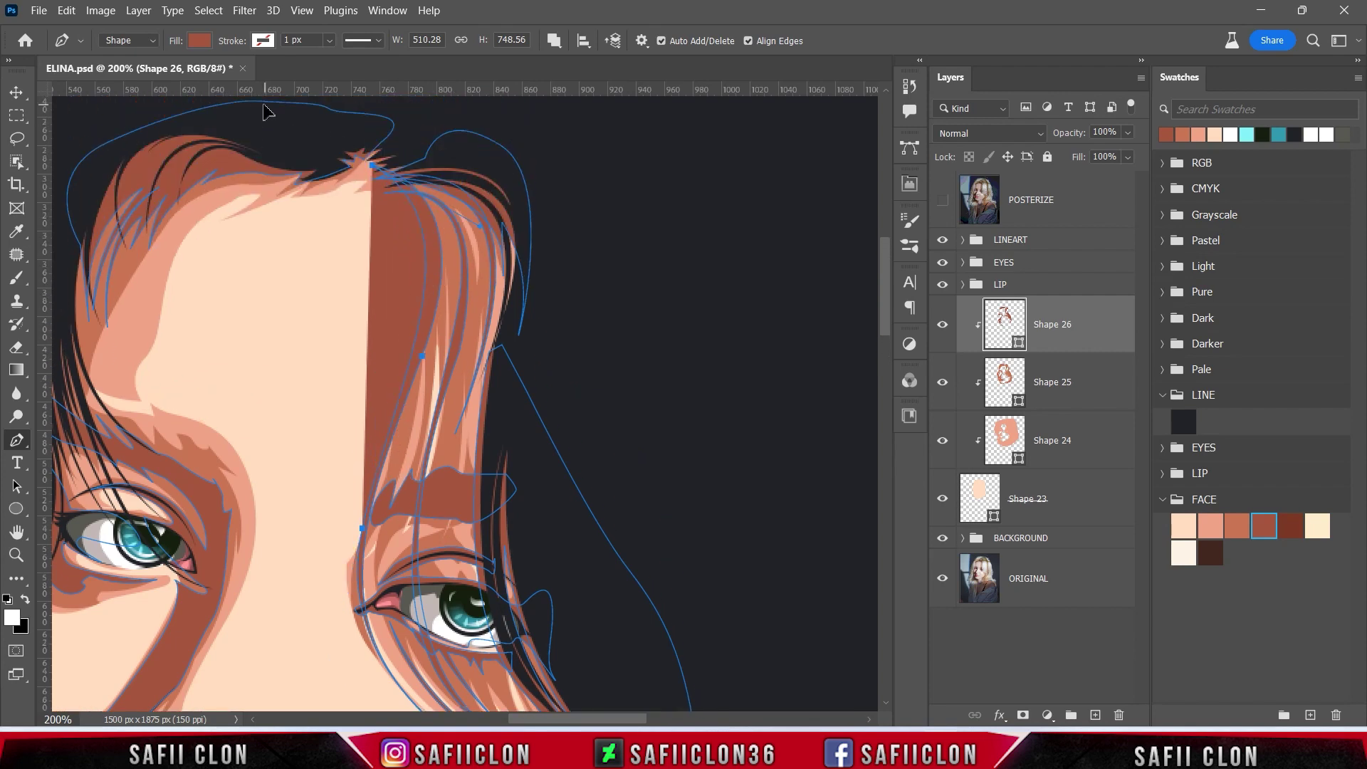
key(ctrl+minus)
key(ctrl+minus)
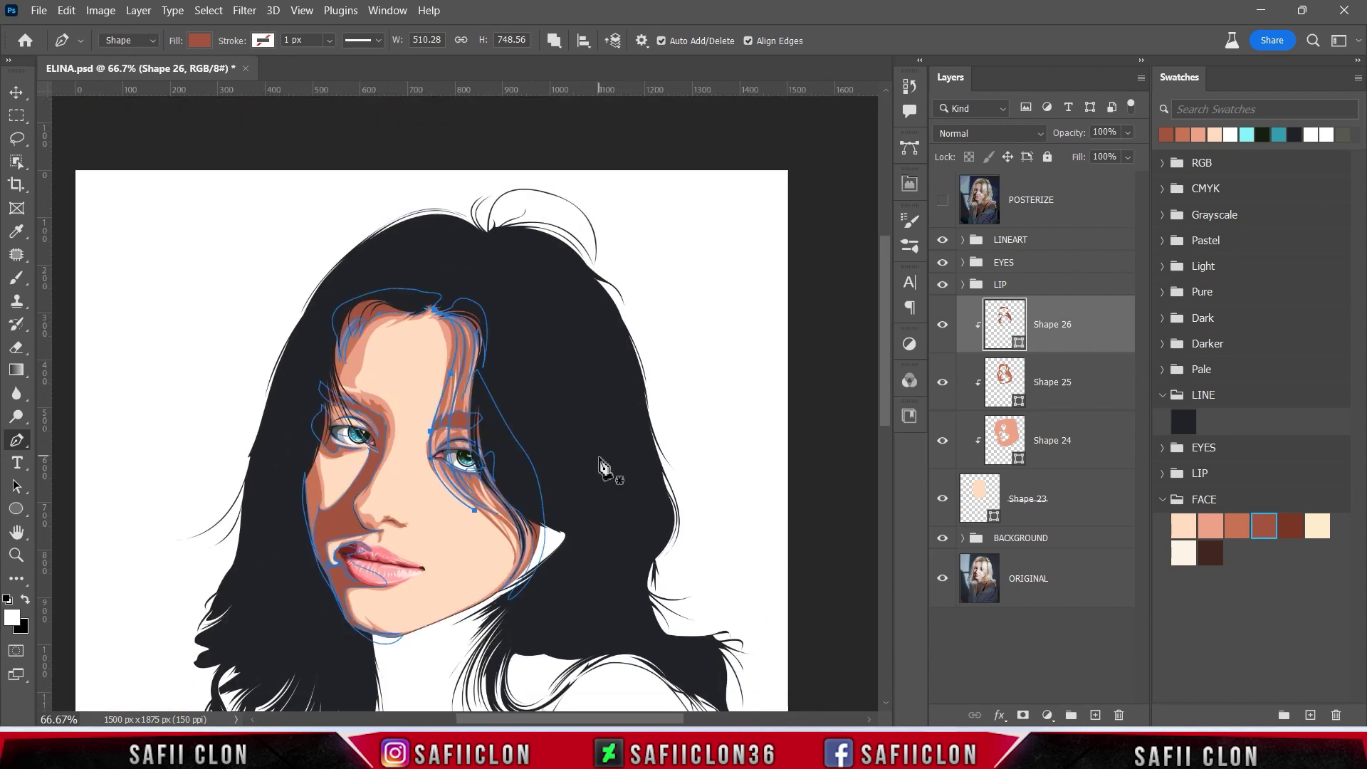
key(ctrl+plus)
scroll(634, 492, down, 3)
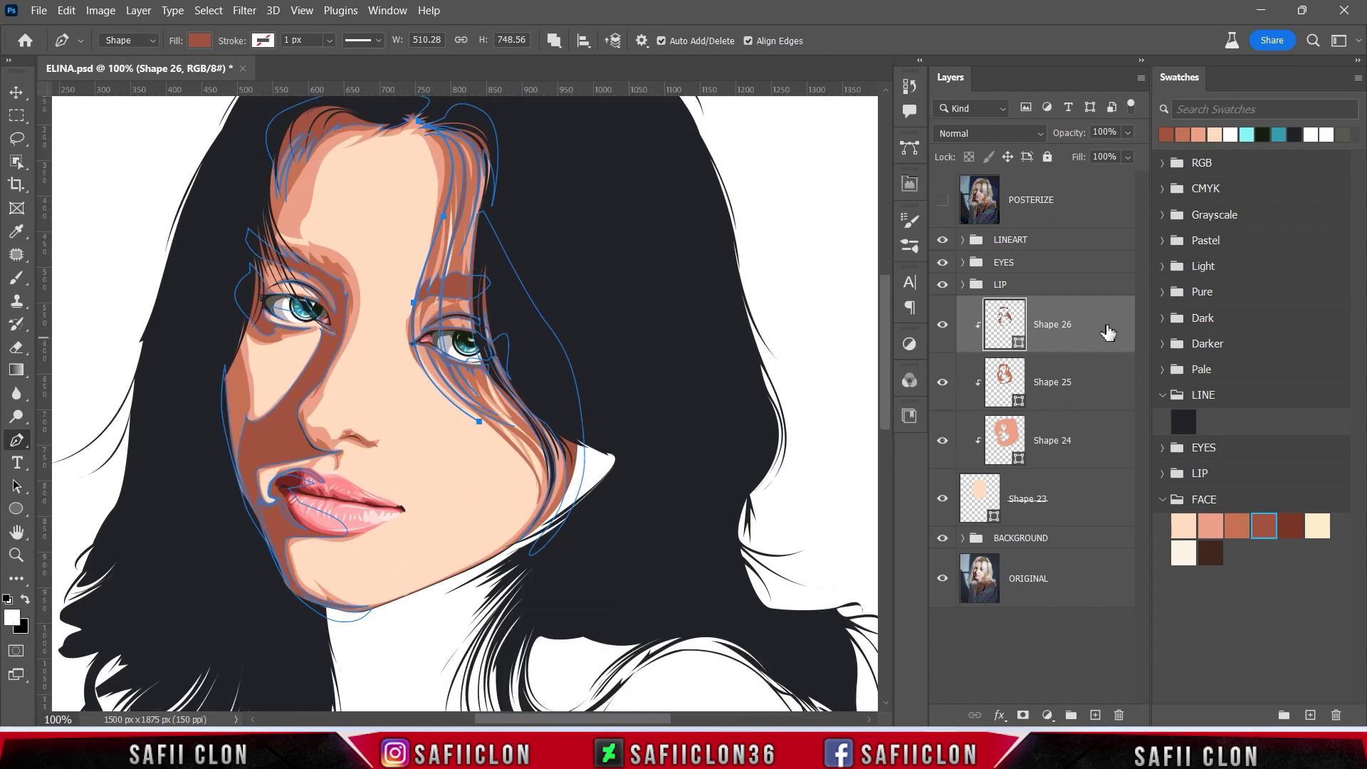
- Select Shape 24, set path operations to Combine Shapes, and compare against the posterized reference
click(1083, 449)
click(942, 441)
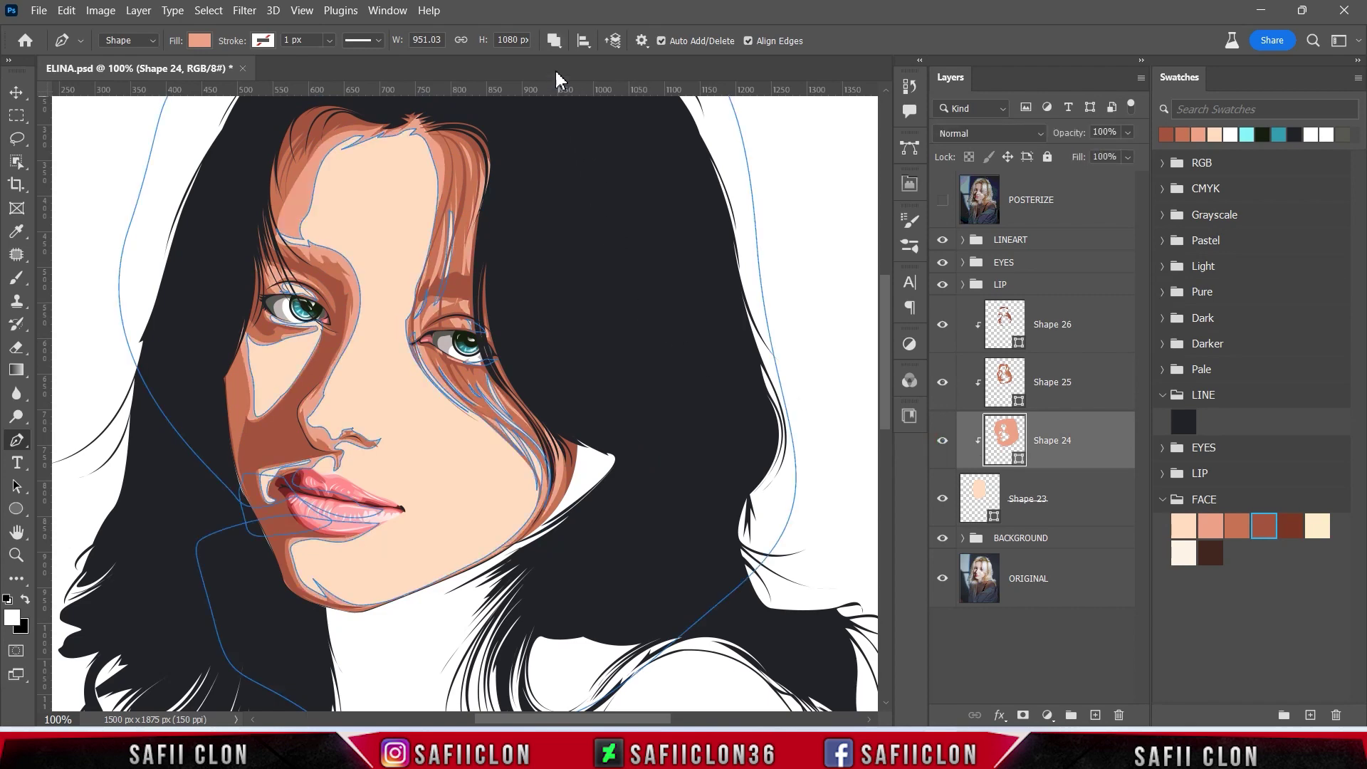
click(554, 40)
click(602, 80)
click(942, 202)
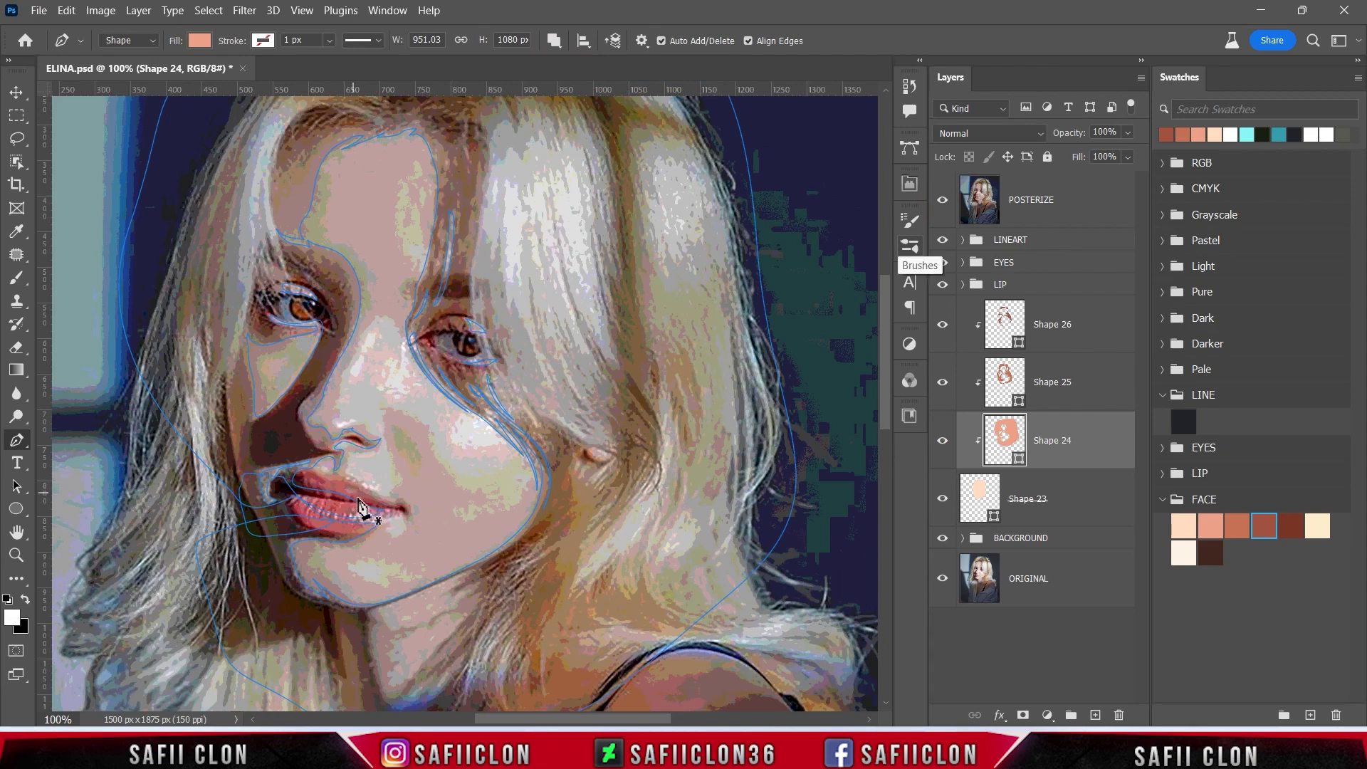
click(942, 200)
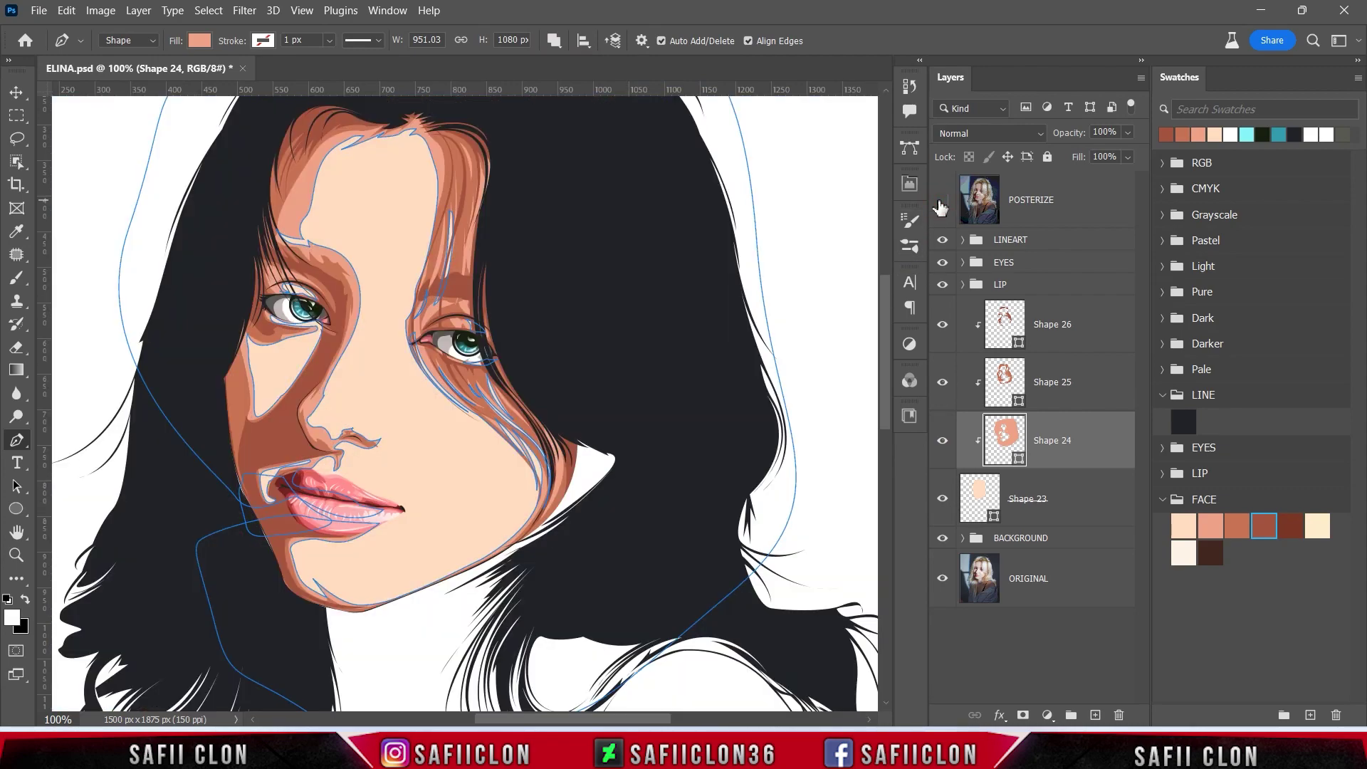
- Trace the lip outline corner to corner along the upper and lower lips, then select Shape 25
click(308, 465)
click(324, 475)
drag(392, 497, 397, 501)
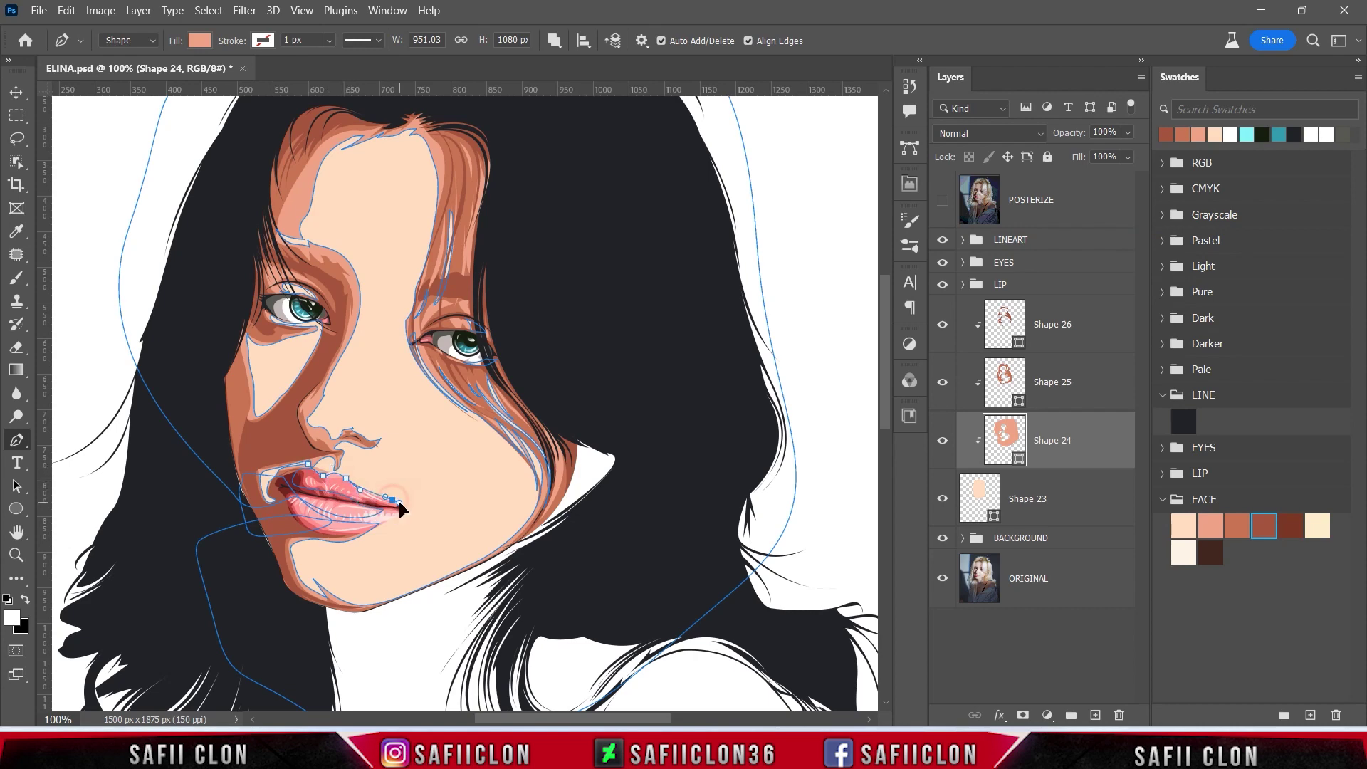
click(943, 200)
drag(409, 508, 413, 514)
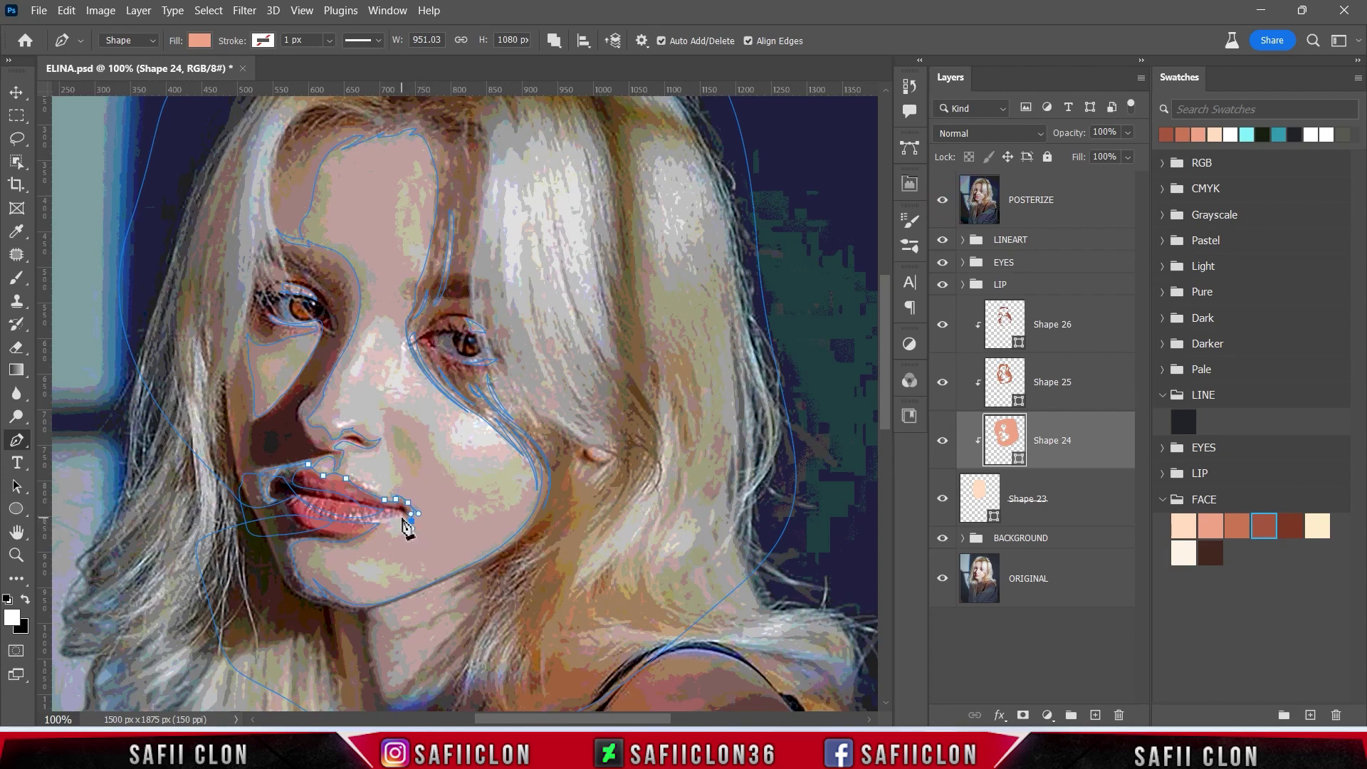
click(943, 200)
click(372, 514)
click(322, 492)
key(Escape)
key(ctrl+minus)
key(ctrl+plus)
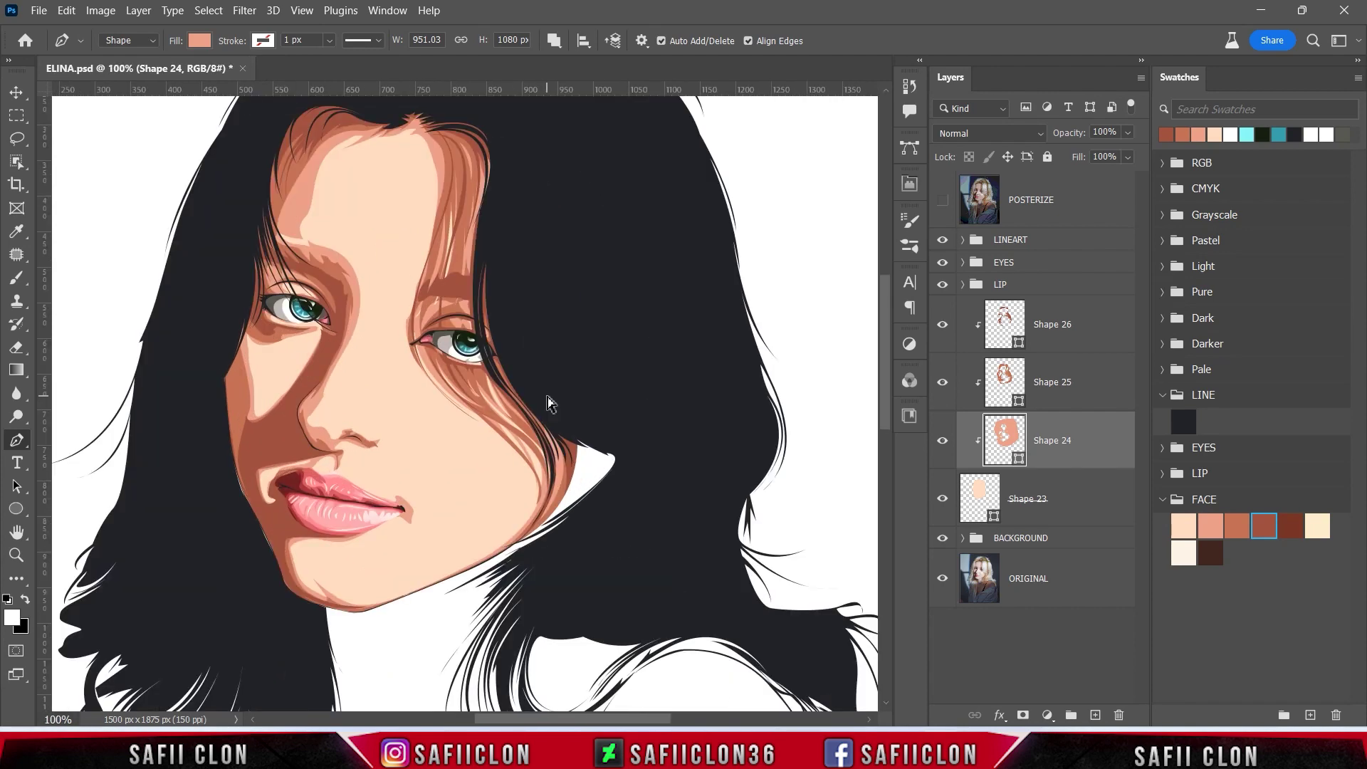
click(1002, 379)
- With Combine Shapes, pen a small three-point shadow shape at the right lip corner
click(554, 40)
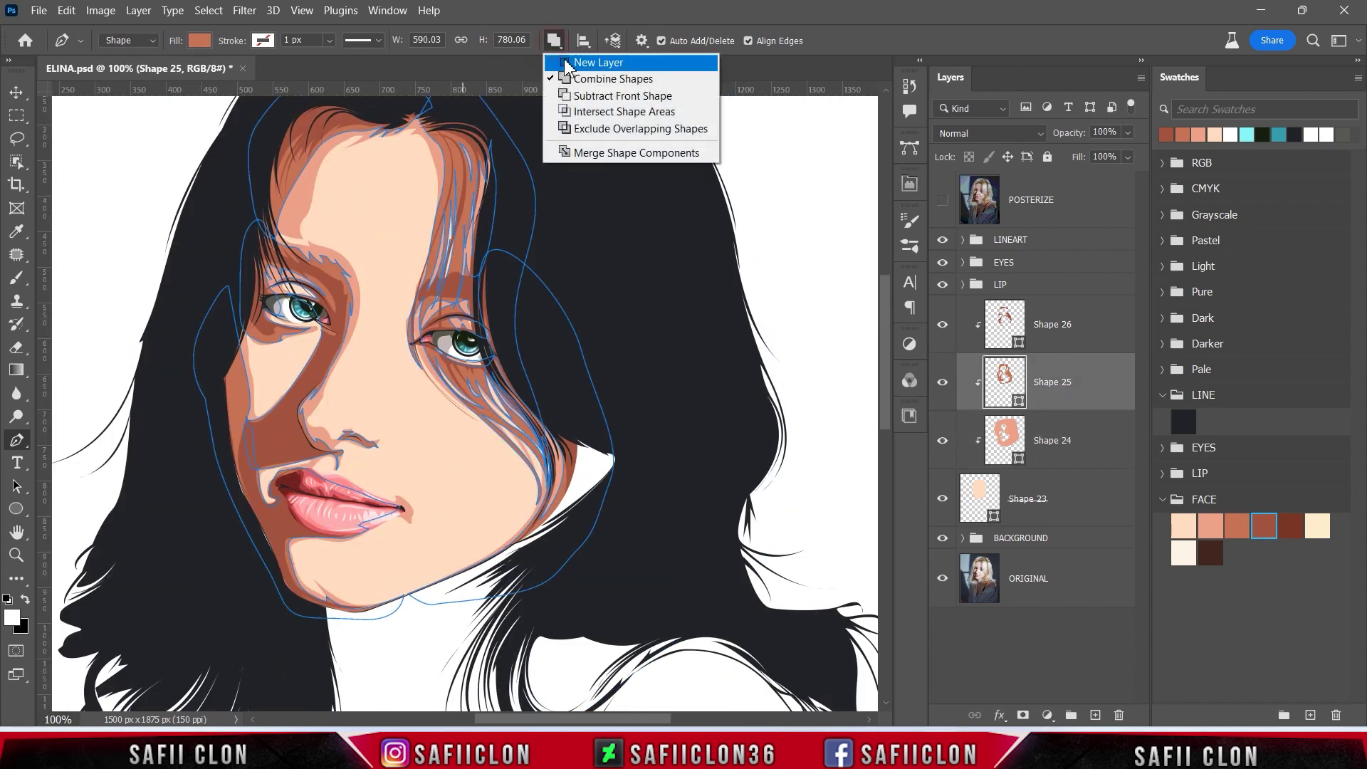
click(609, 78)
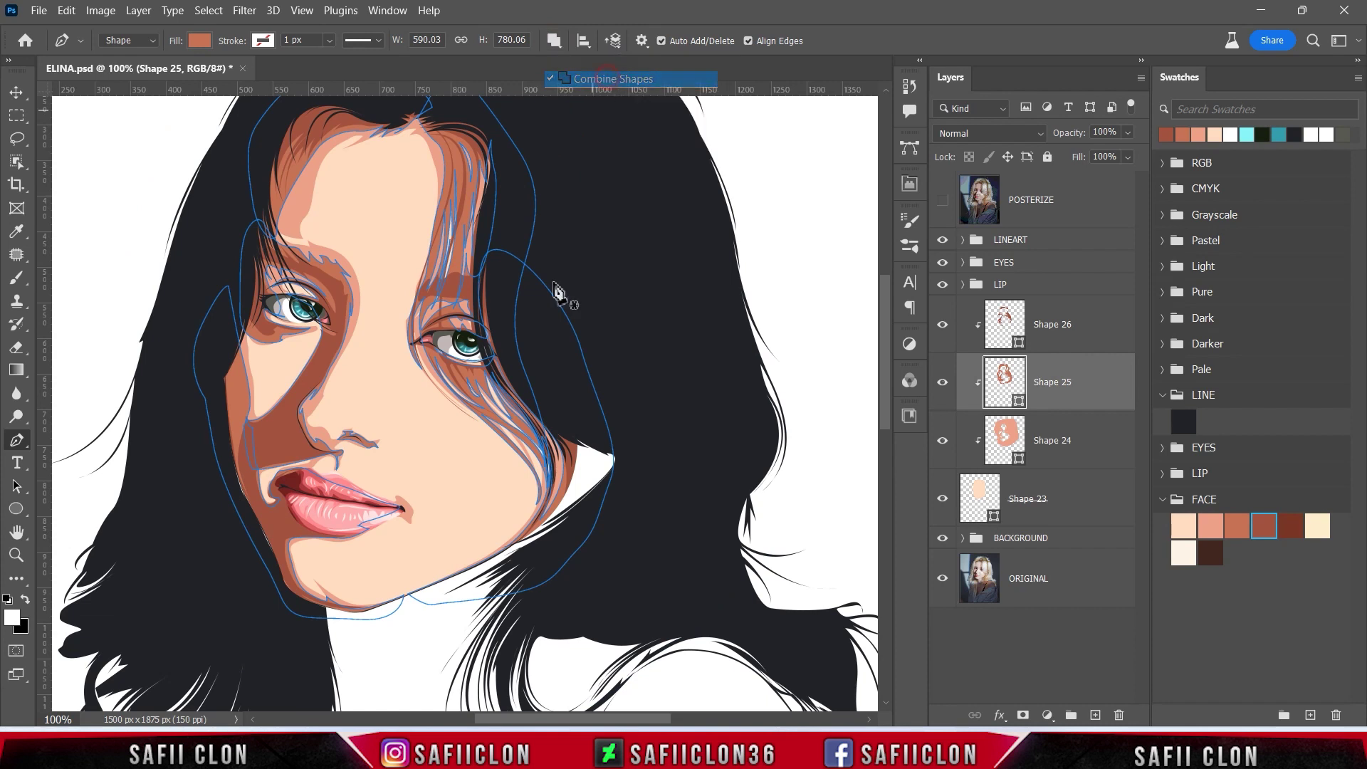
click(385, 503)
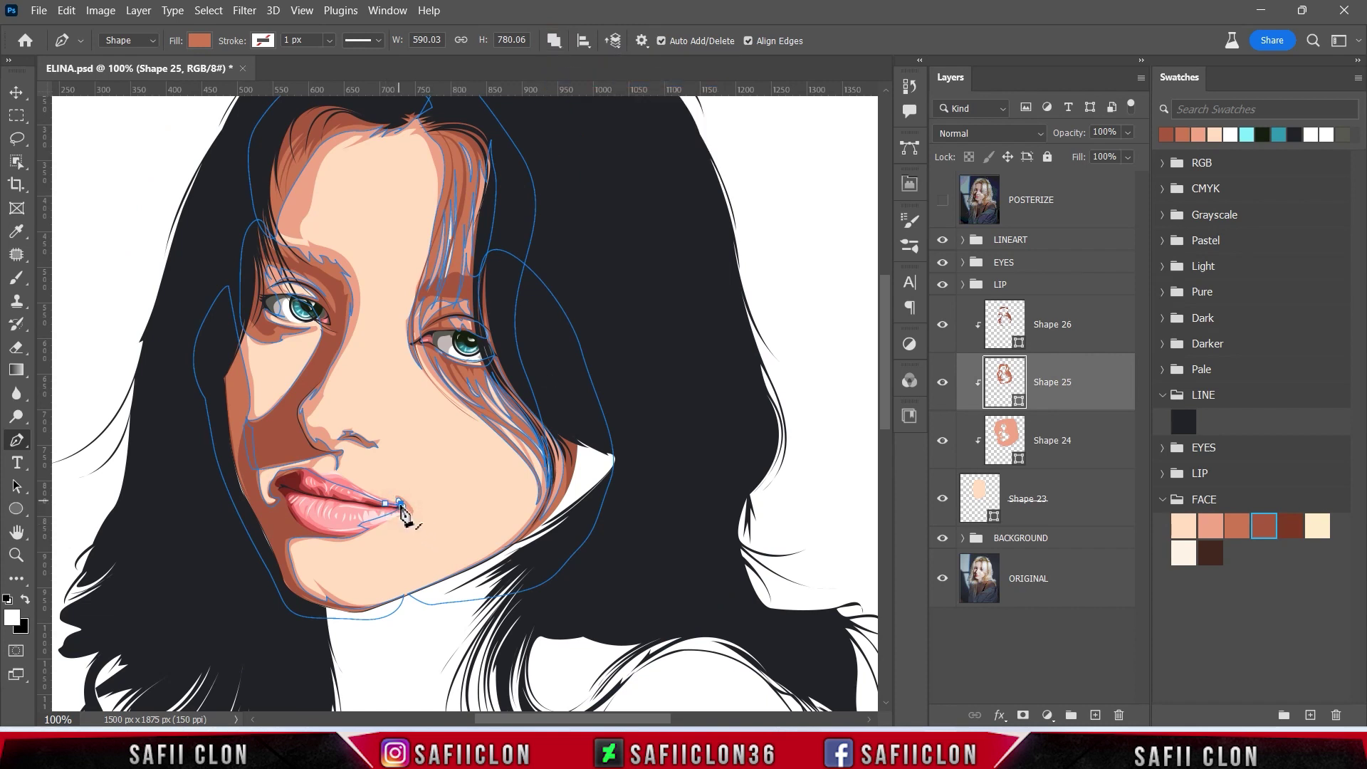
click(395, 514)
click(388, 511)
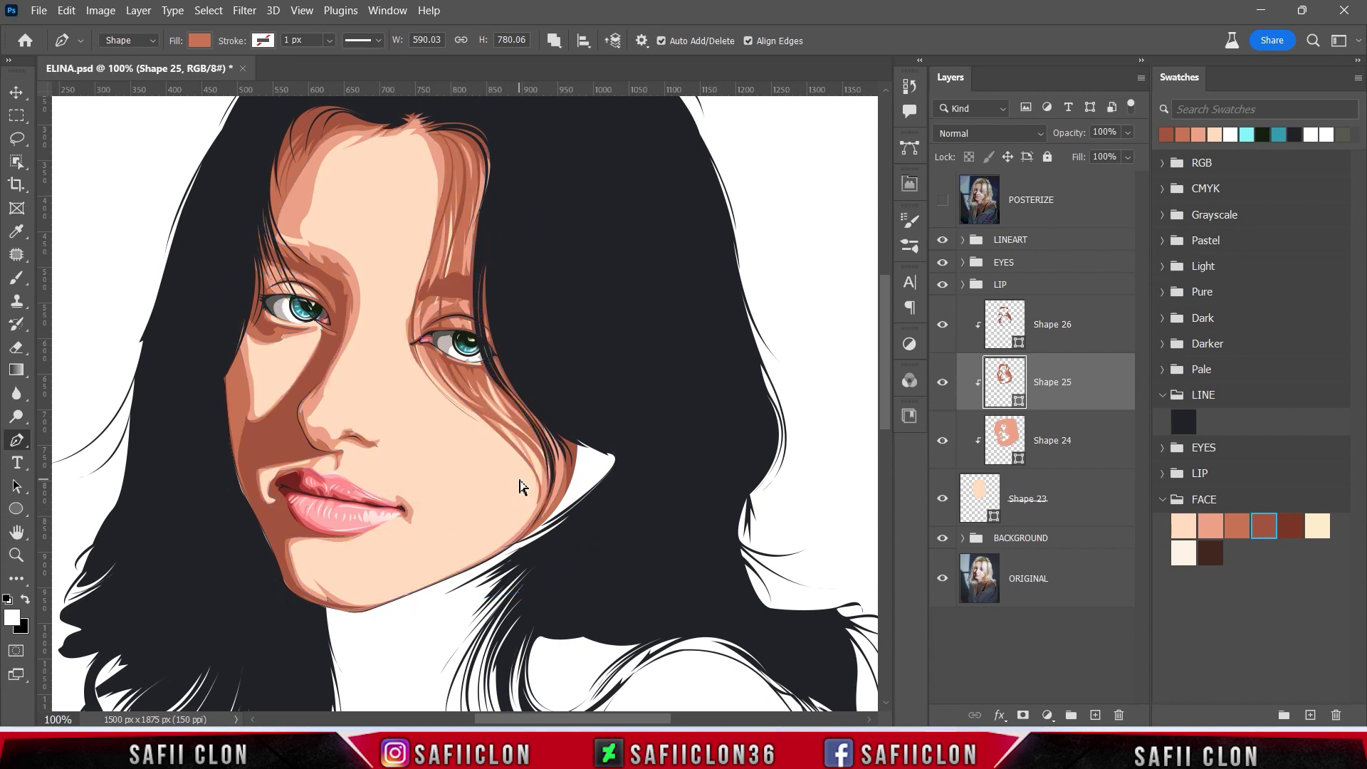
scroll(520, 489, down, 1)
scroll(520, 488, down, 1)
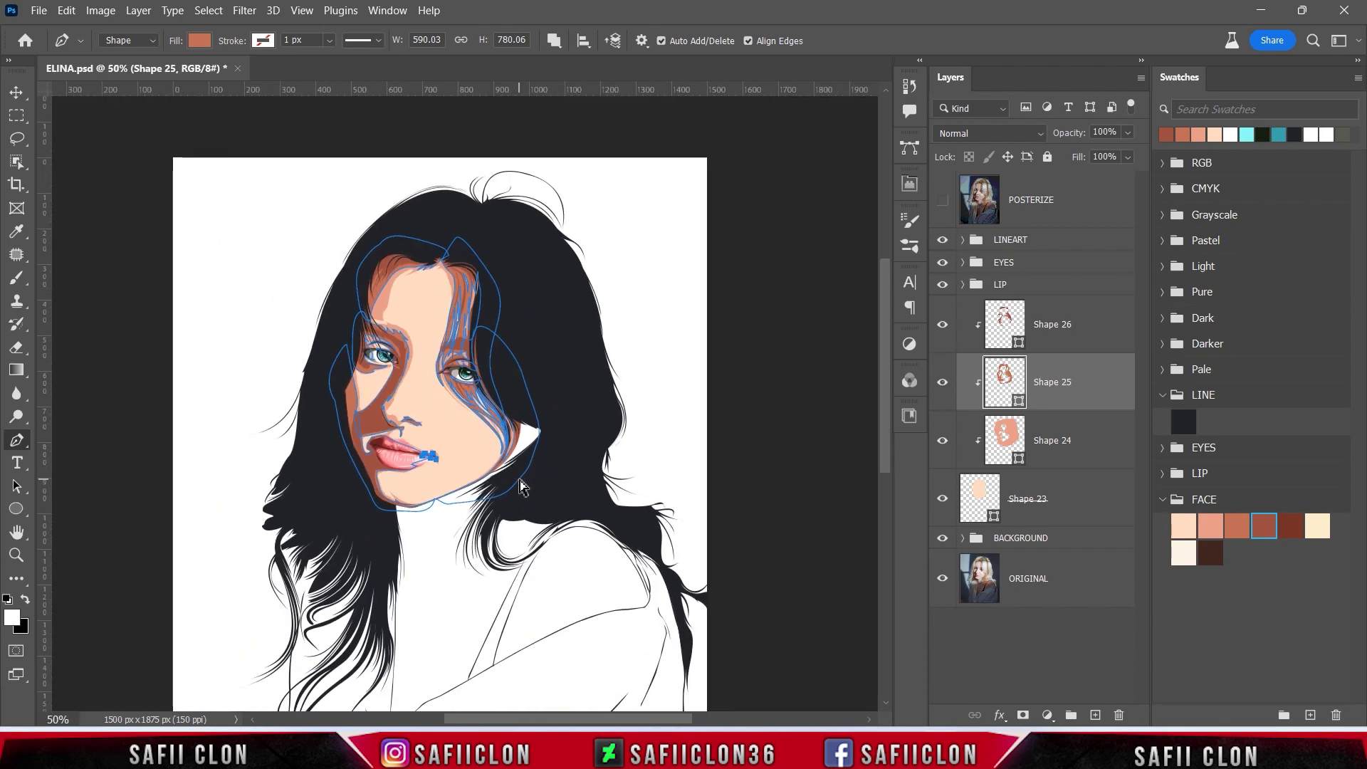
scroll(519, 488, up, 1)
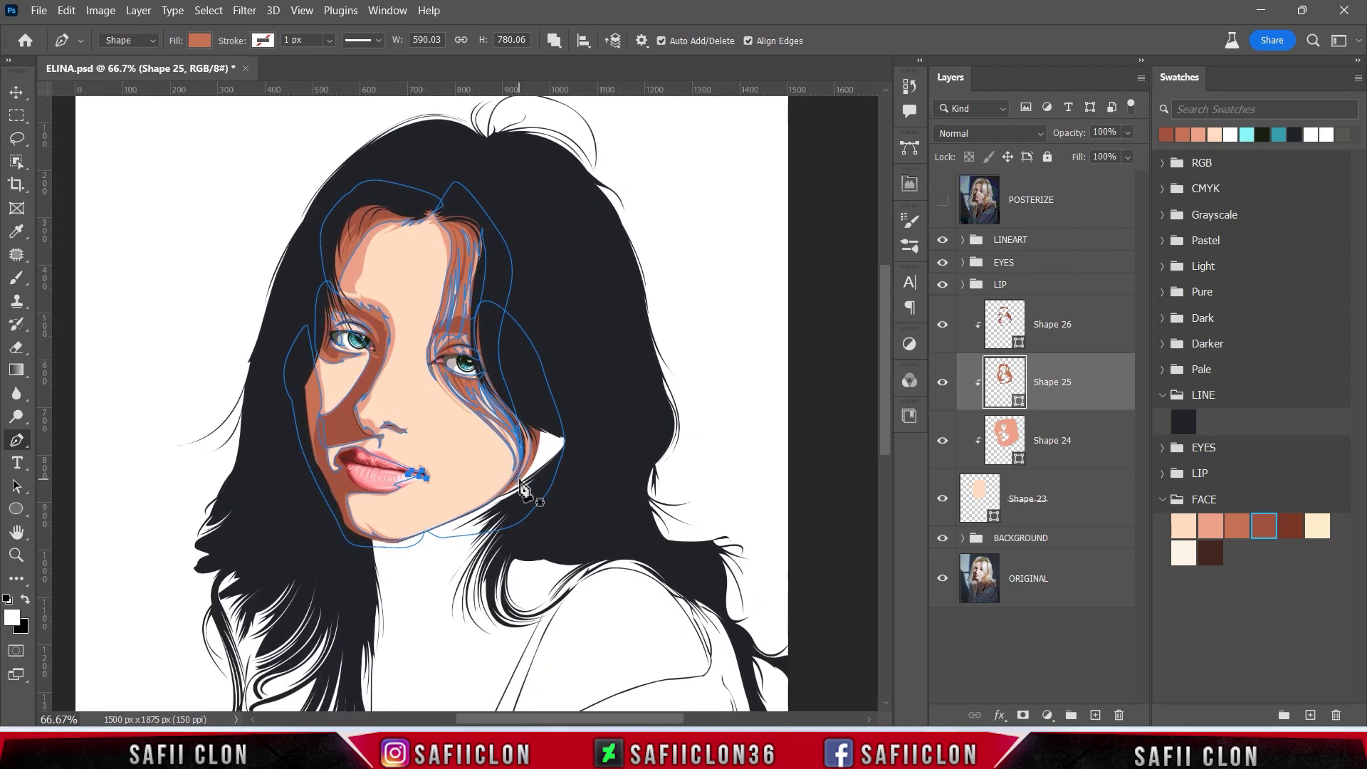
click(941, 203)
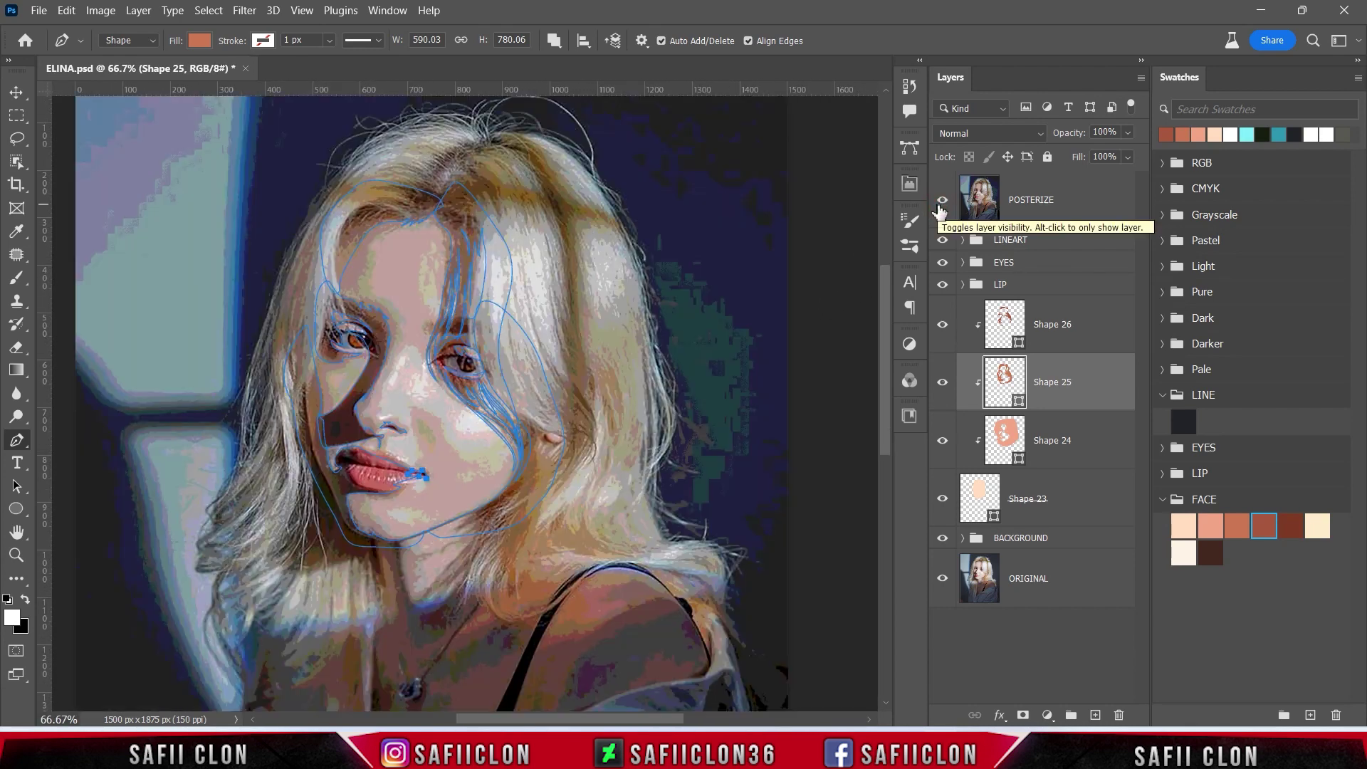
click(940, 203)
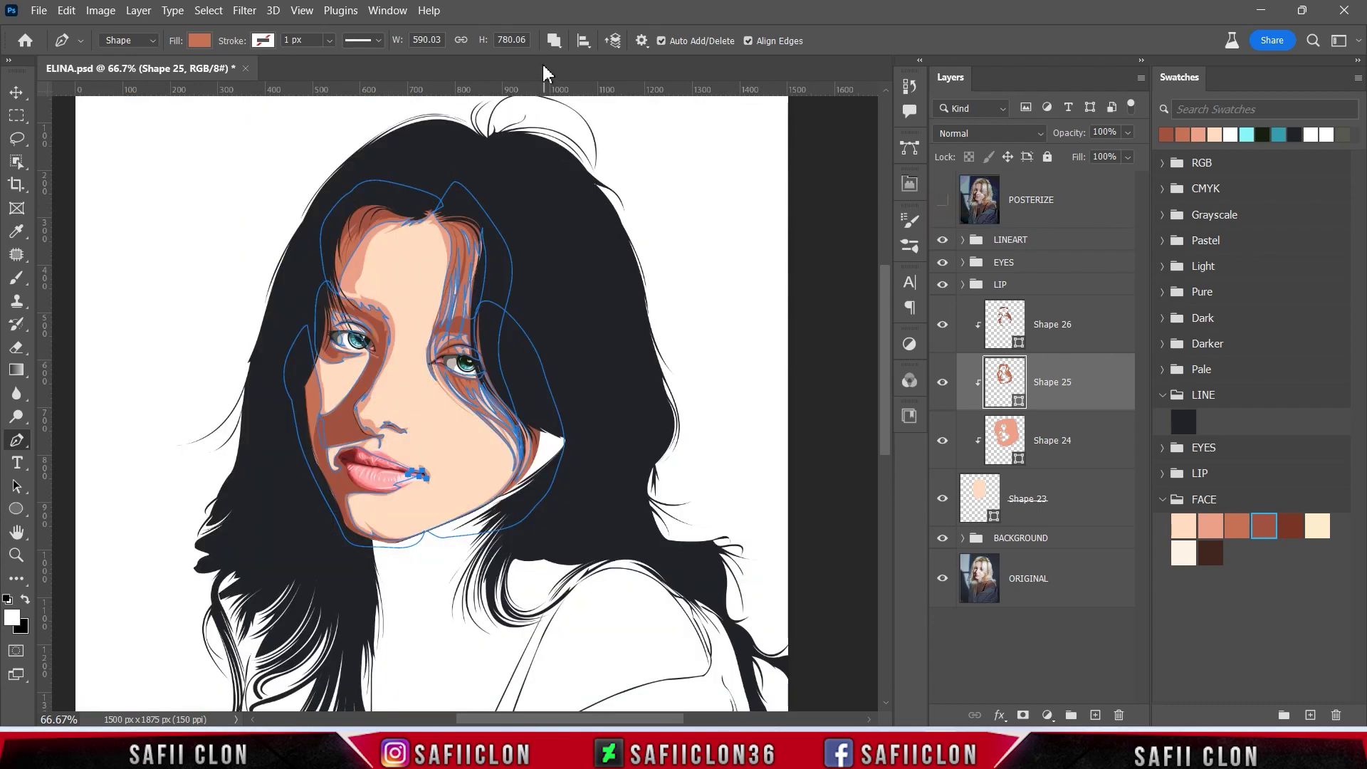
- Set path operations back to New Layer, select Shape 26, and show the POSTERIZE reference
click(554, 41)
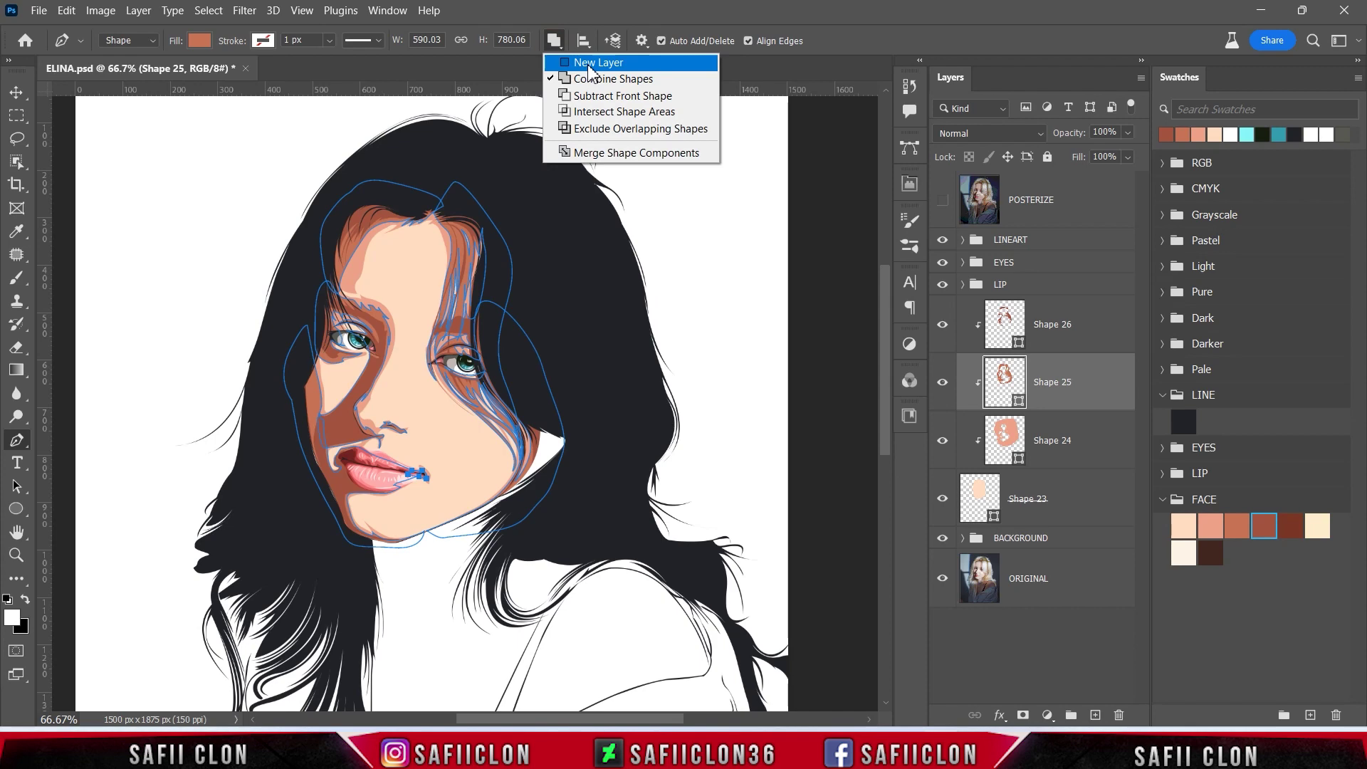
click(562, 62)
click(1084, 322)
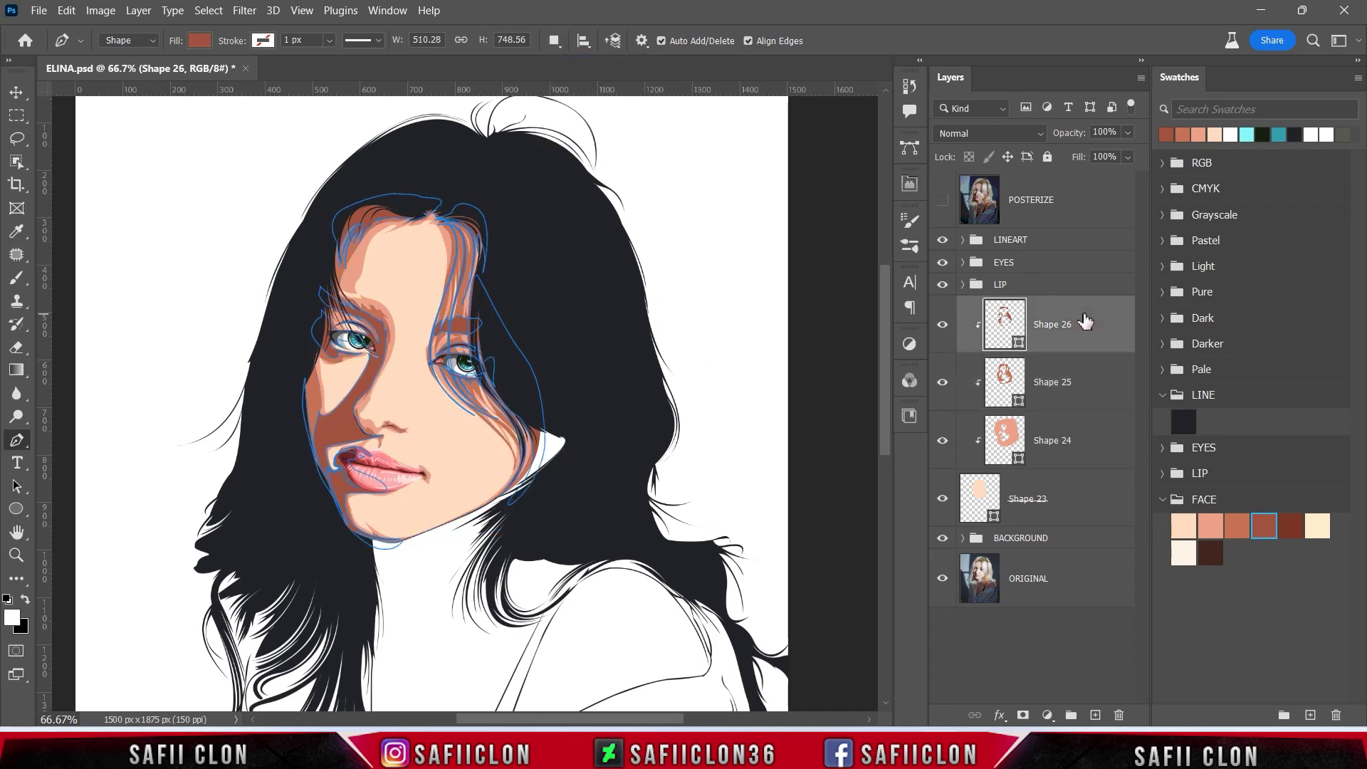
click(943, 202)
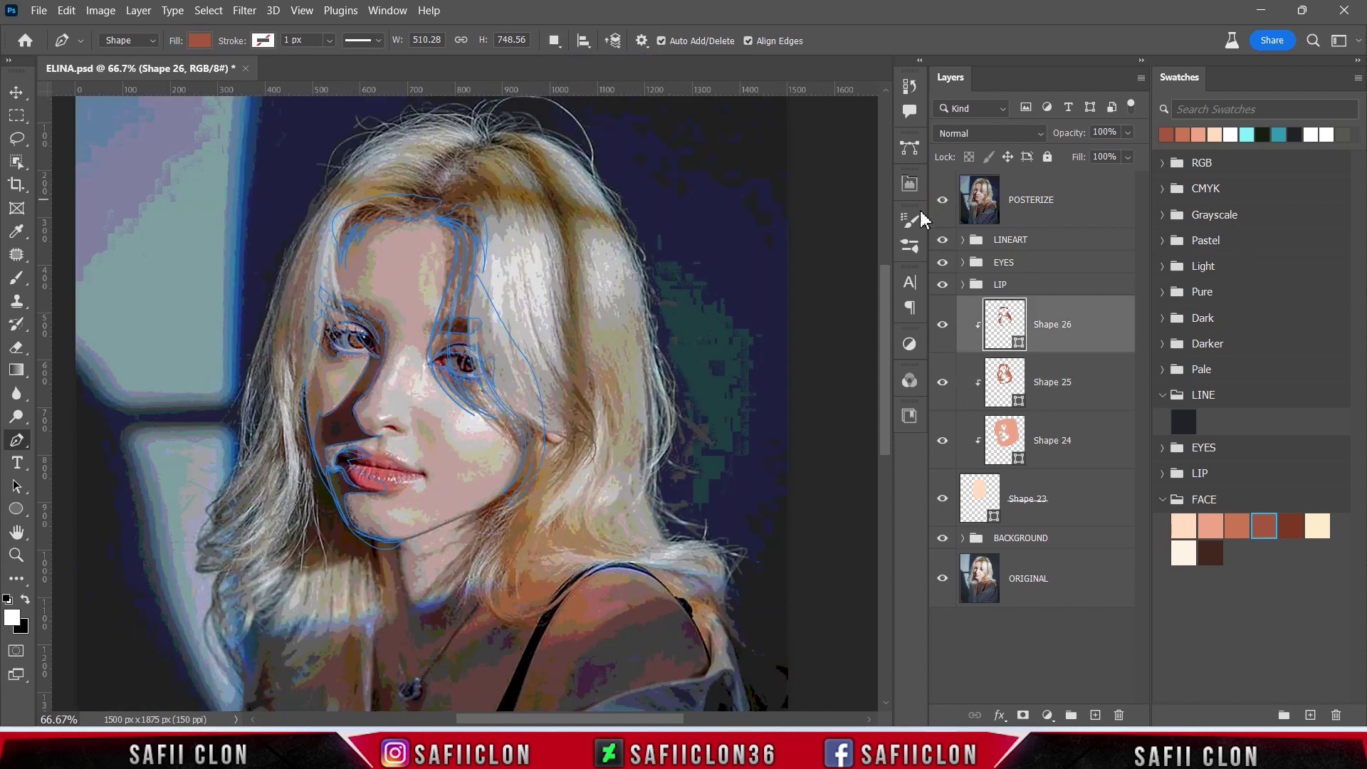
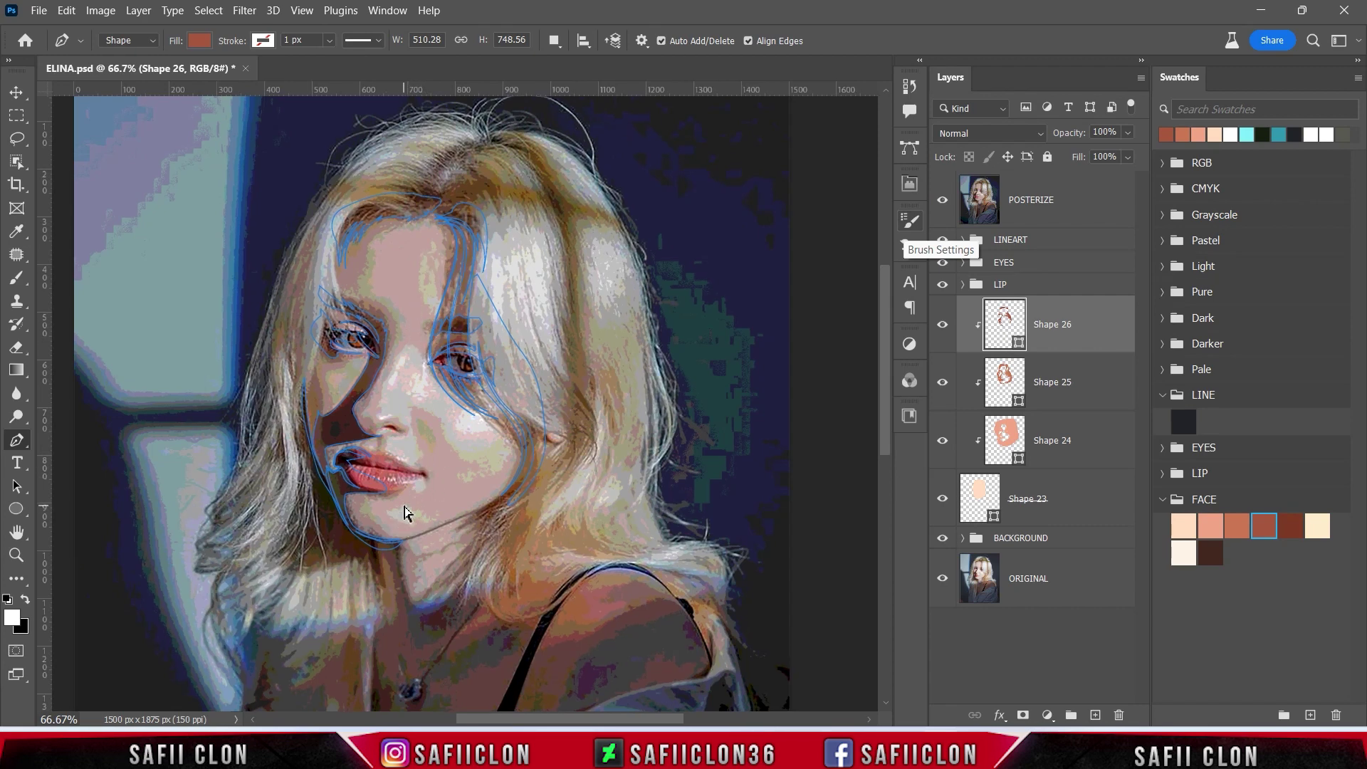
- Zoom to 100% and start the brown shape path below the lips, curving along the chin and jaw
key(ctrl+plus)
scroll(452, 410, down, 3)
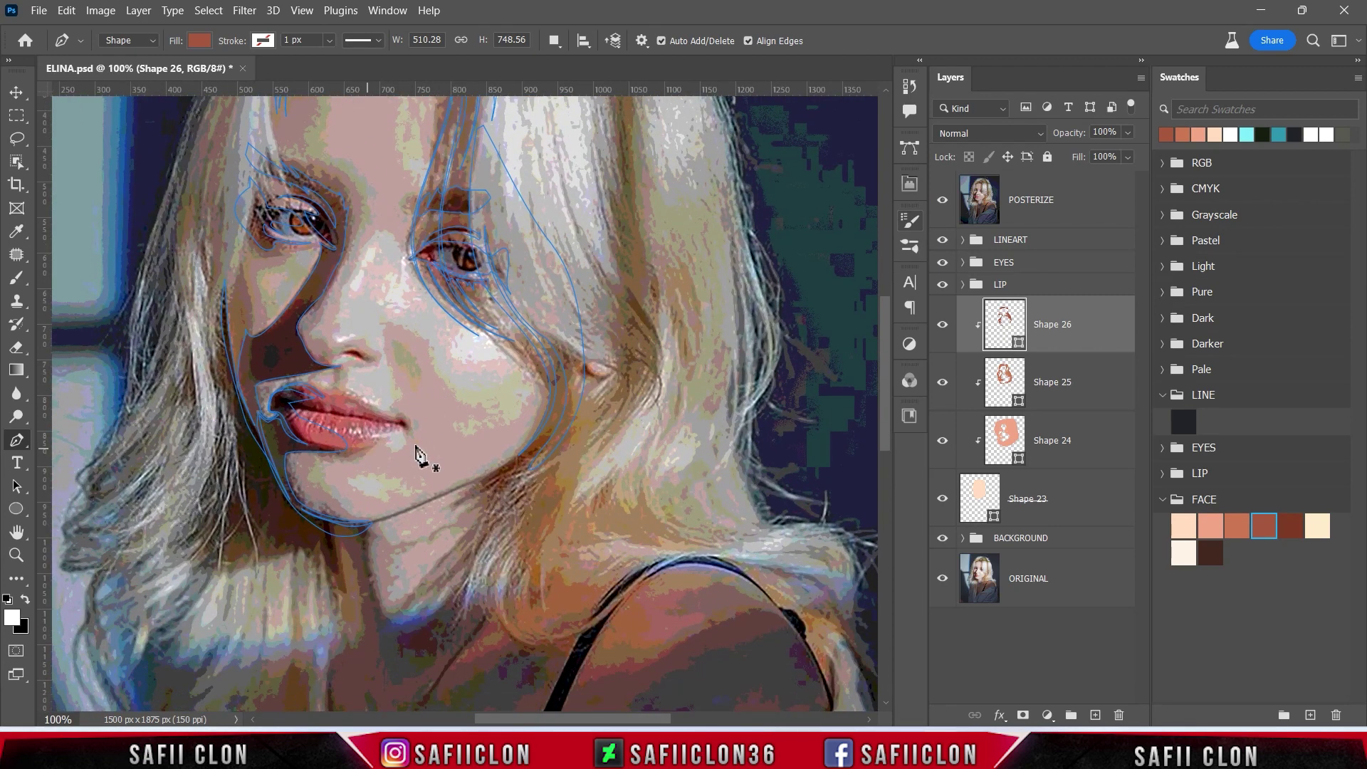
click(942, 202)
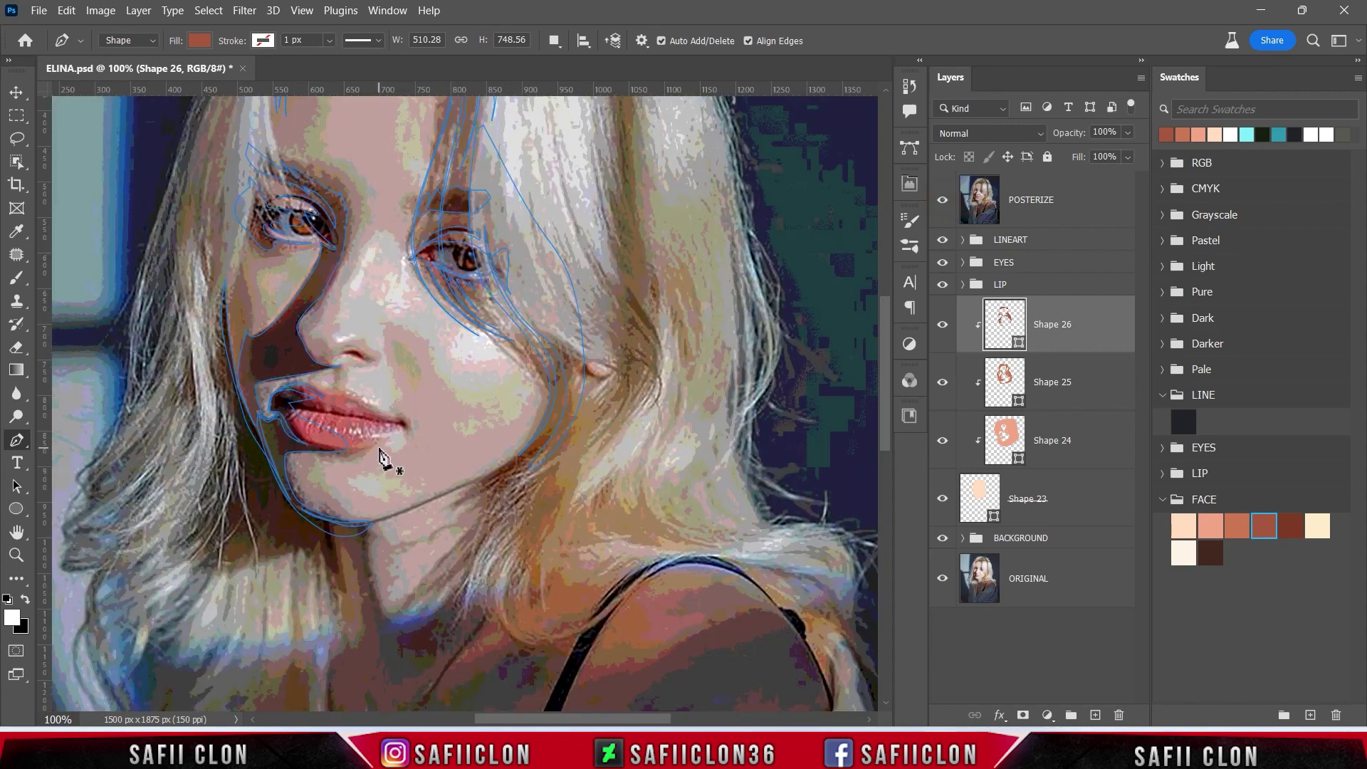
click(379, 448)
click(346, 462)
mouse_move(321, 493)
mouse_down()
mouse_move(354, 527)
mouse_move(411, 505)
mouse_up()
click(941, 210)
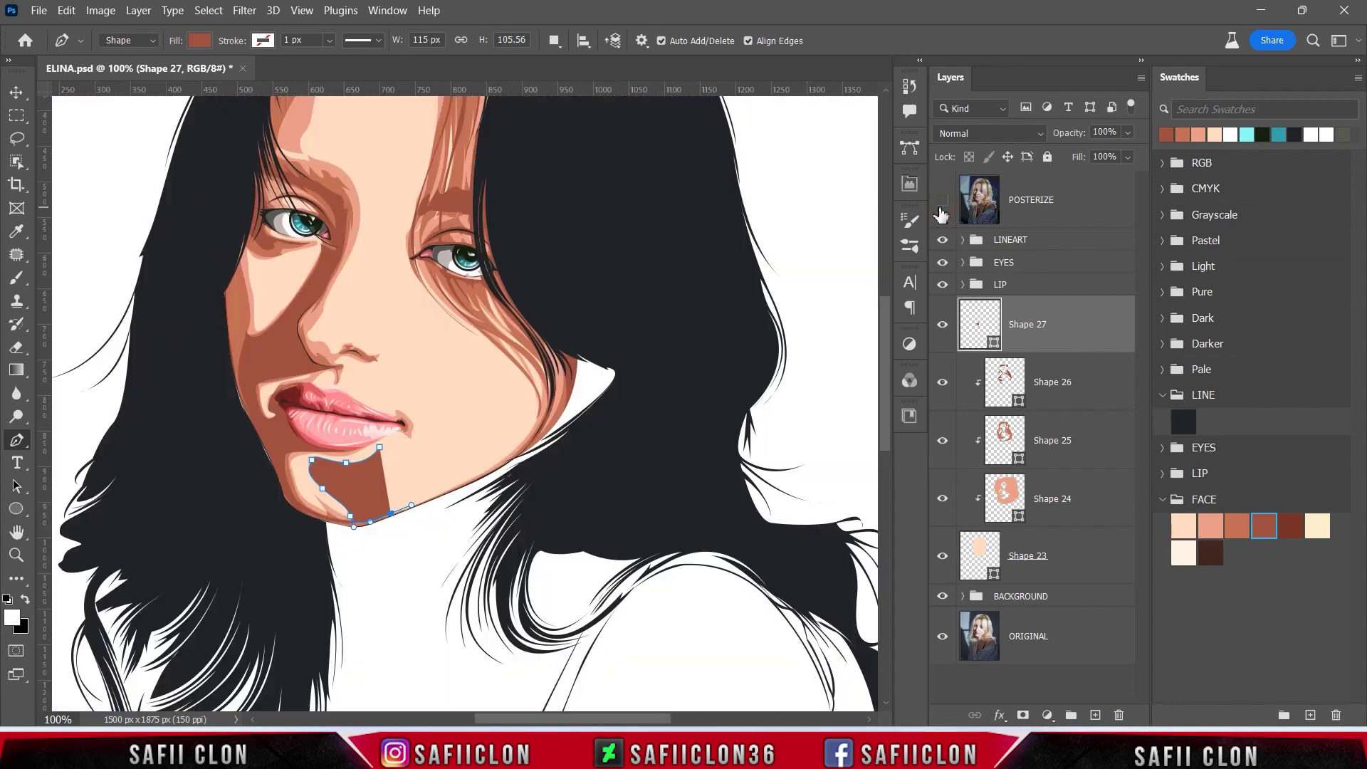
drag(529, 415, 531, 371)
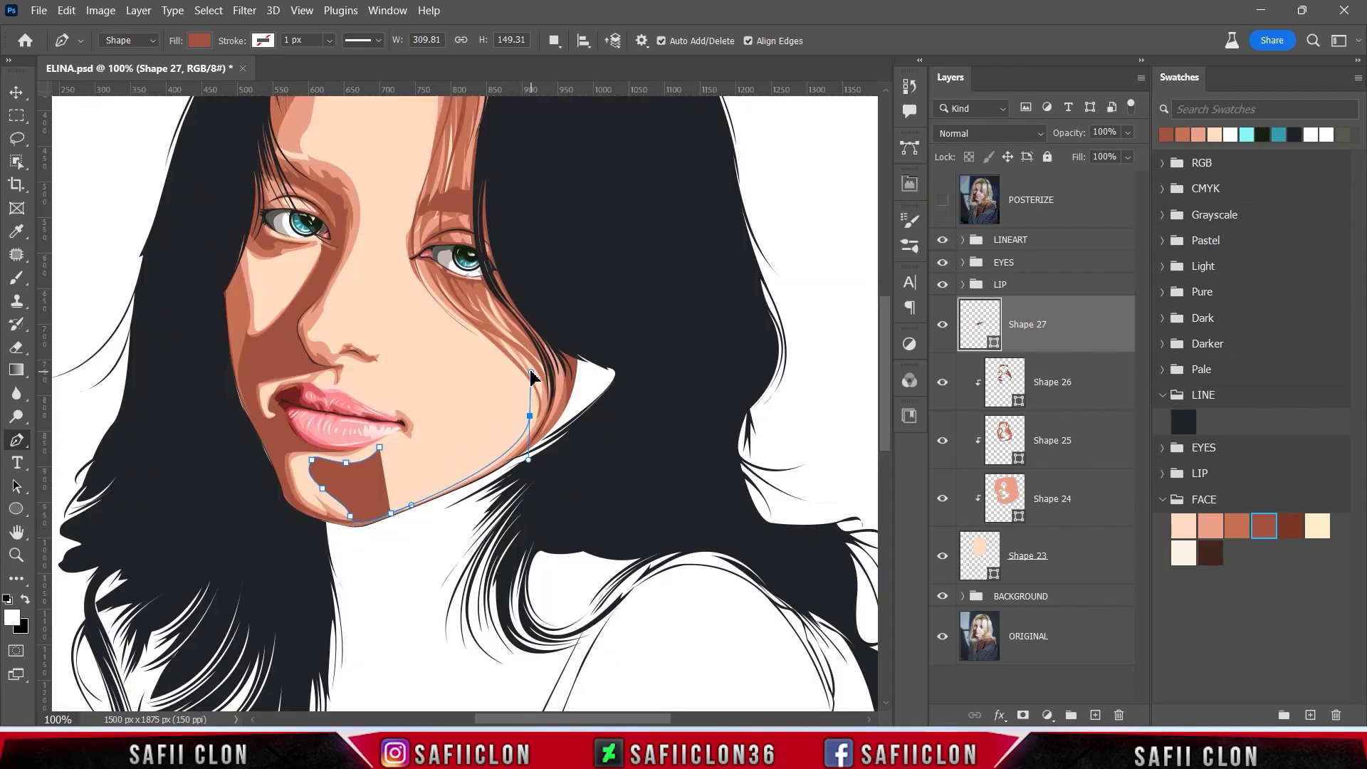
- Continue the path up the side of the cheek to under the eye, then down toward the nose
click(942, 200)
scroll(527, 399, up, 2)
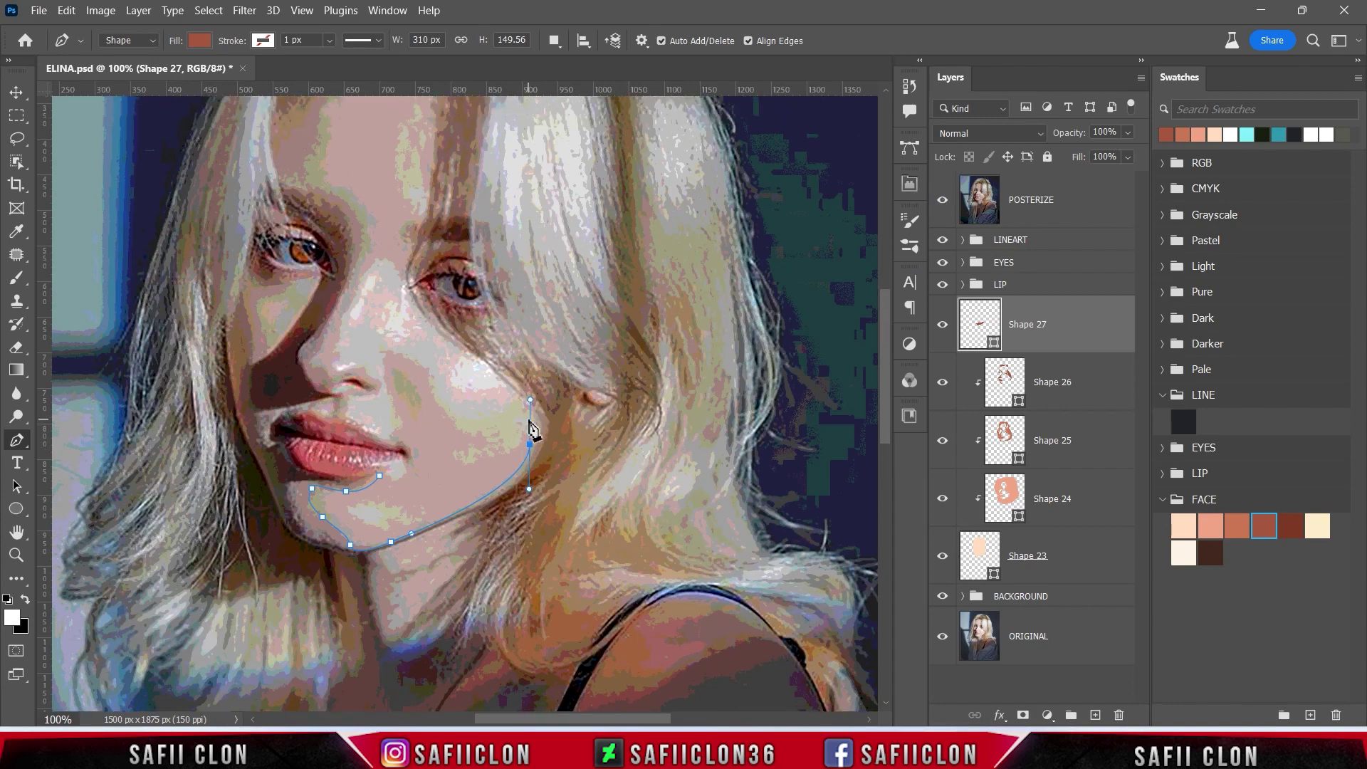
click(942, 200)
drag(502, 385, 493, 375)
click(475, 358)
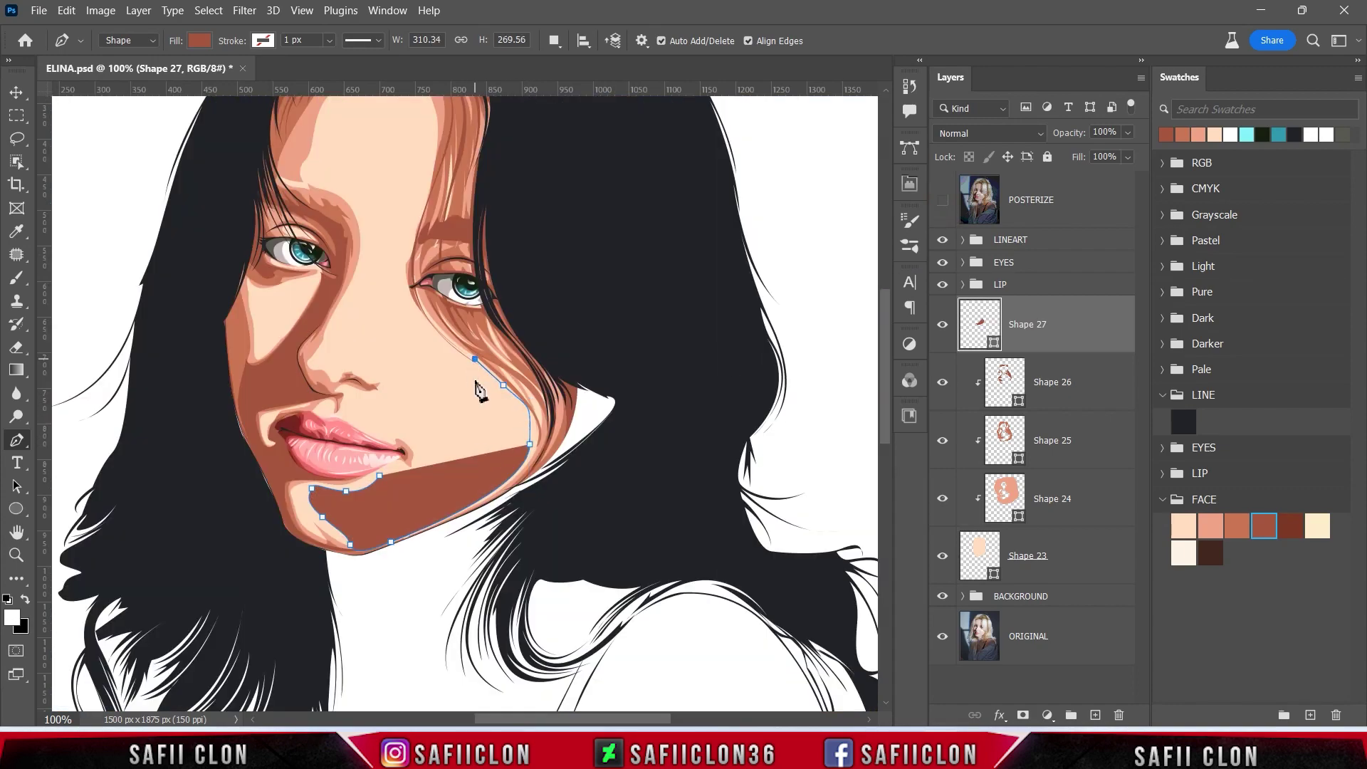
click(942, 200)
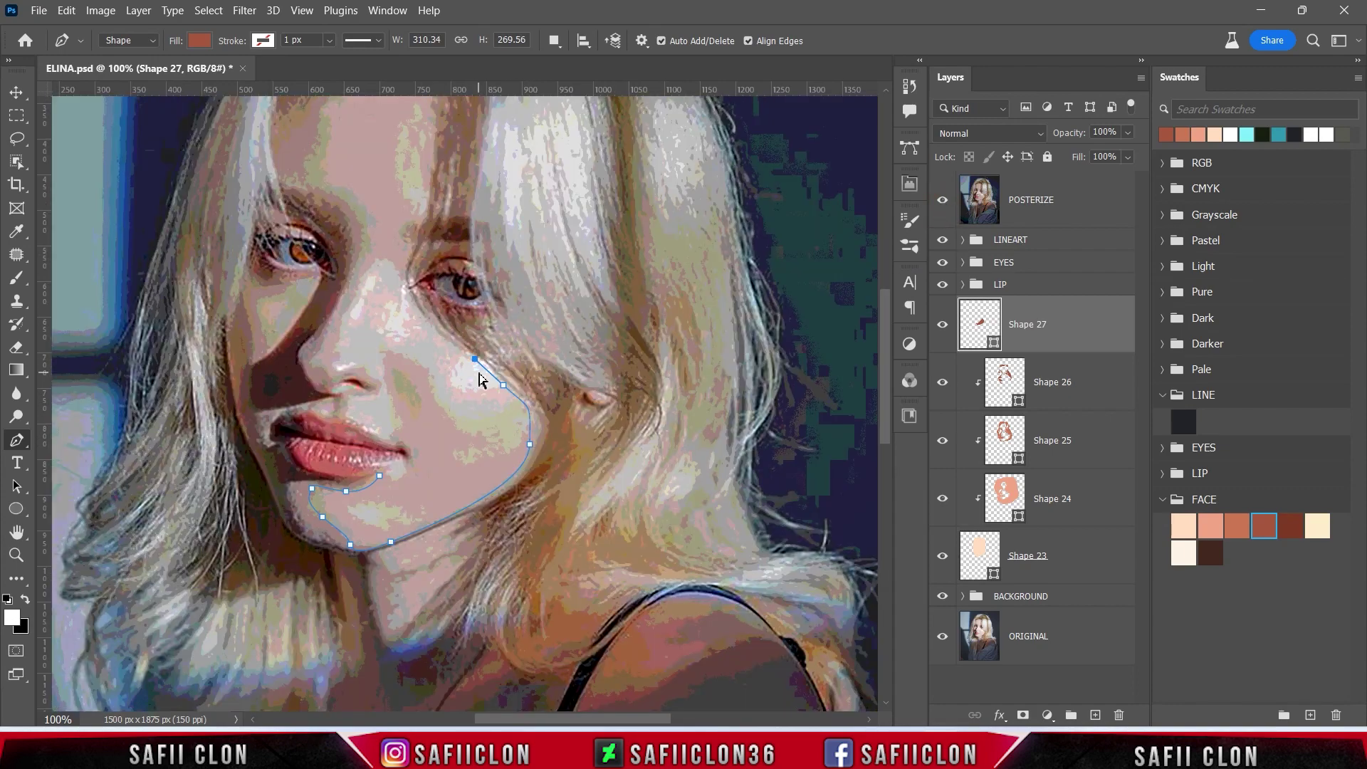
scroll(478, 379, up, 4)
drag(398, 328, 396, 284)
click(376, 297)
drag(347, 359, 345, 374)
click(941, 200)
- Trace around the nostril and along the lip edge, then close the Shape 27 path
click(329, 389)
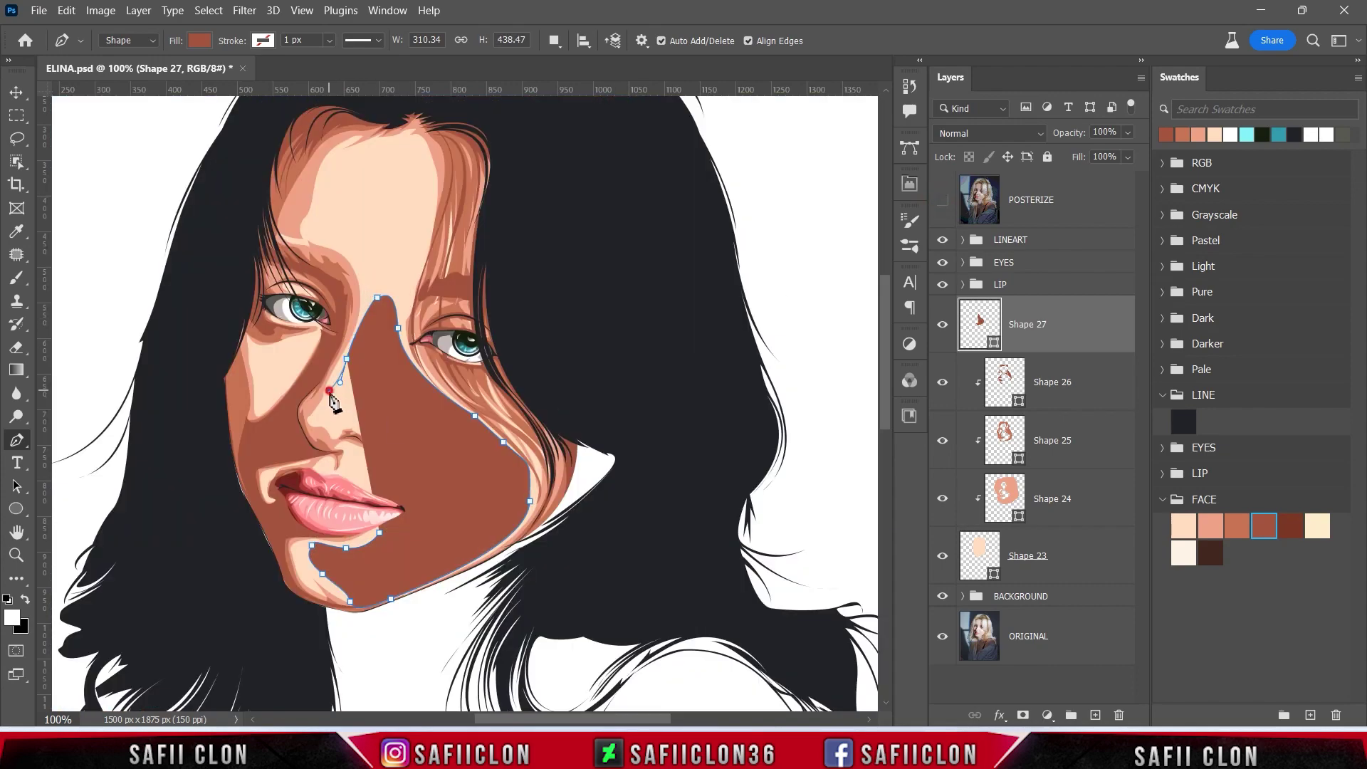
click(314, 418)
drag(330, 428, 376, 464)
click(942, 200)
click(364, 426)
click(352, 453)
click(377, 490)
click(390, 494)
click(420, 526)
drag(408, 528, 408, 544)
click(379, 532)
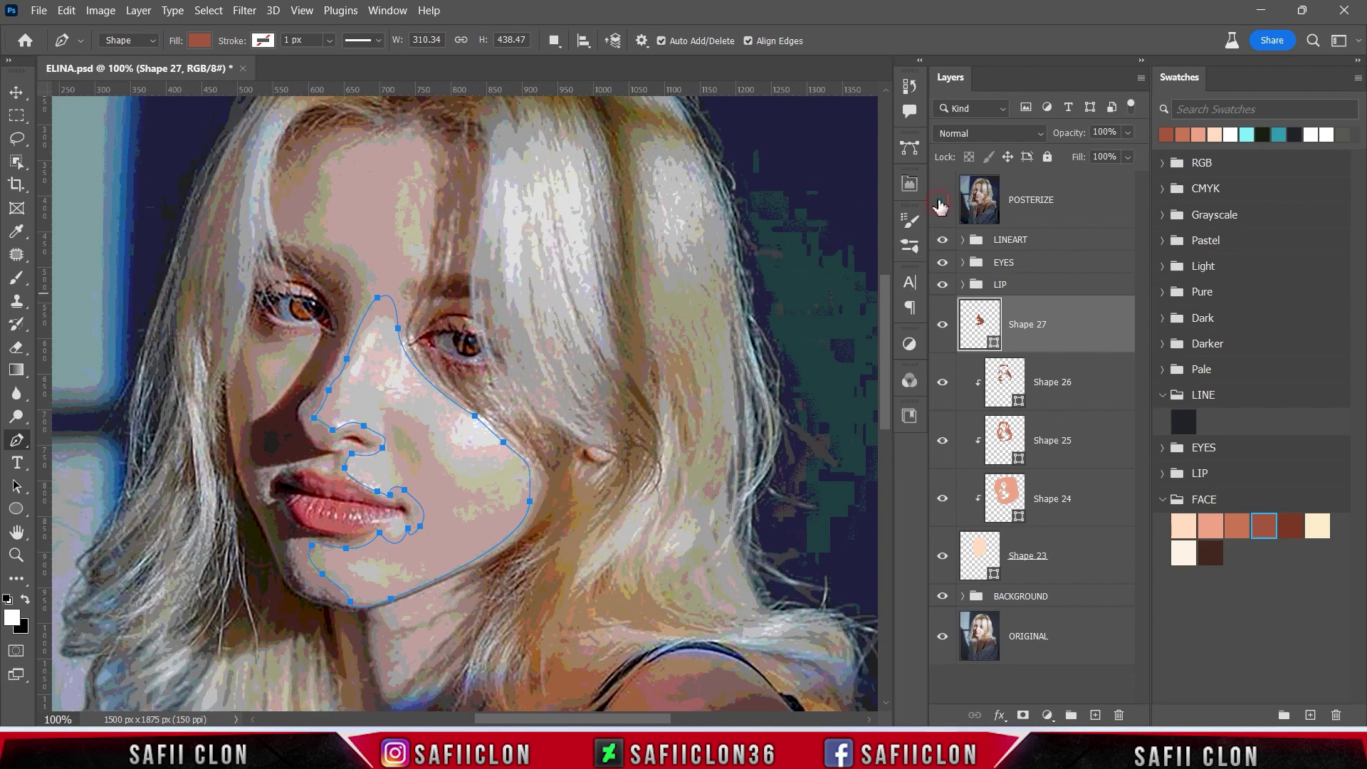
click(941, 202)
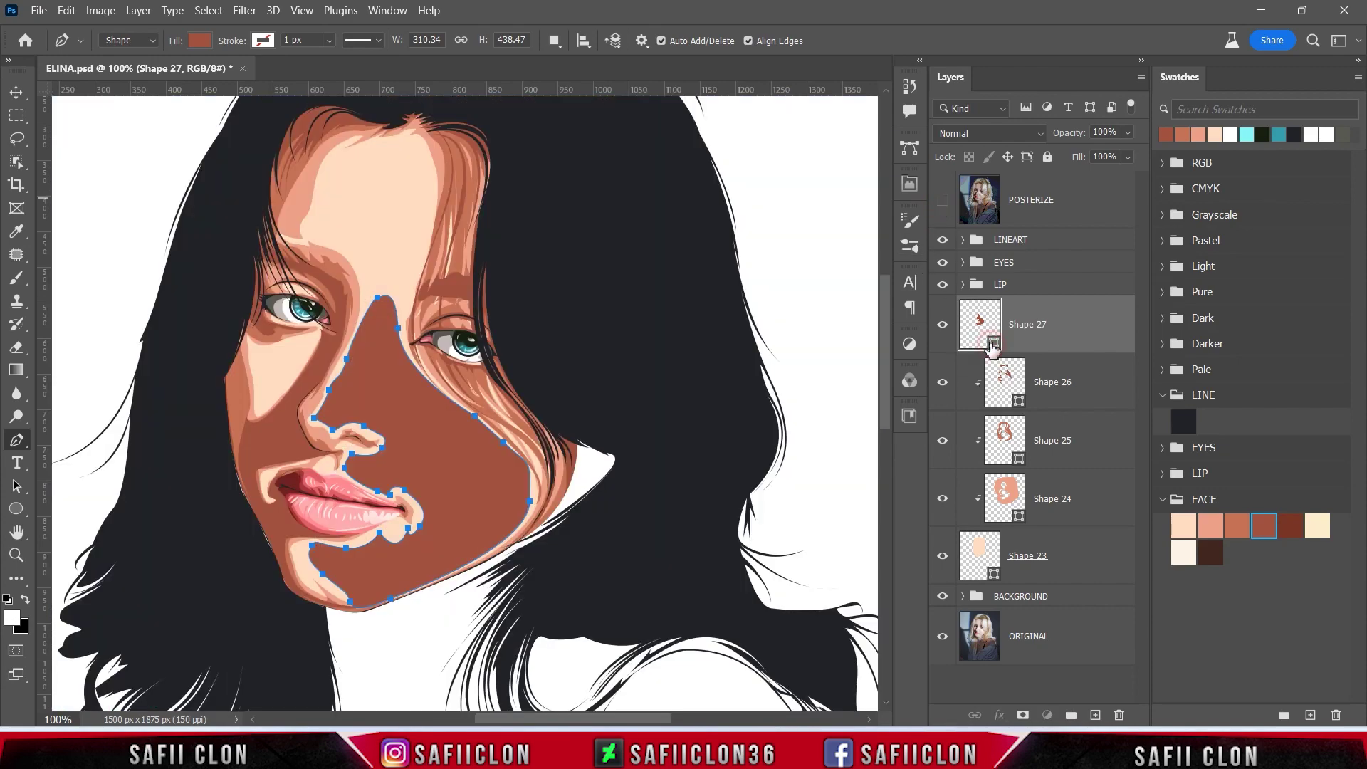
- Refill Shape 27 with pale cream #fdeadb, starting from the FACE skin swatches
double_click(993, 346)
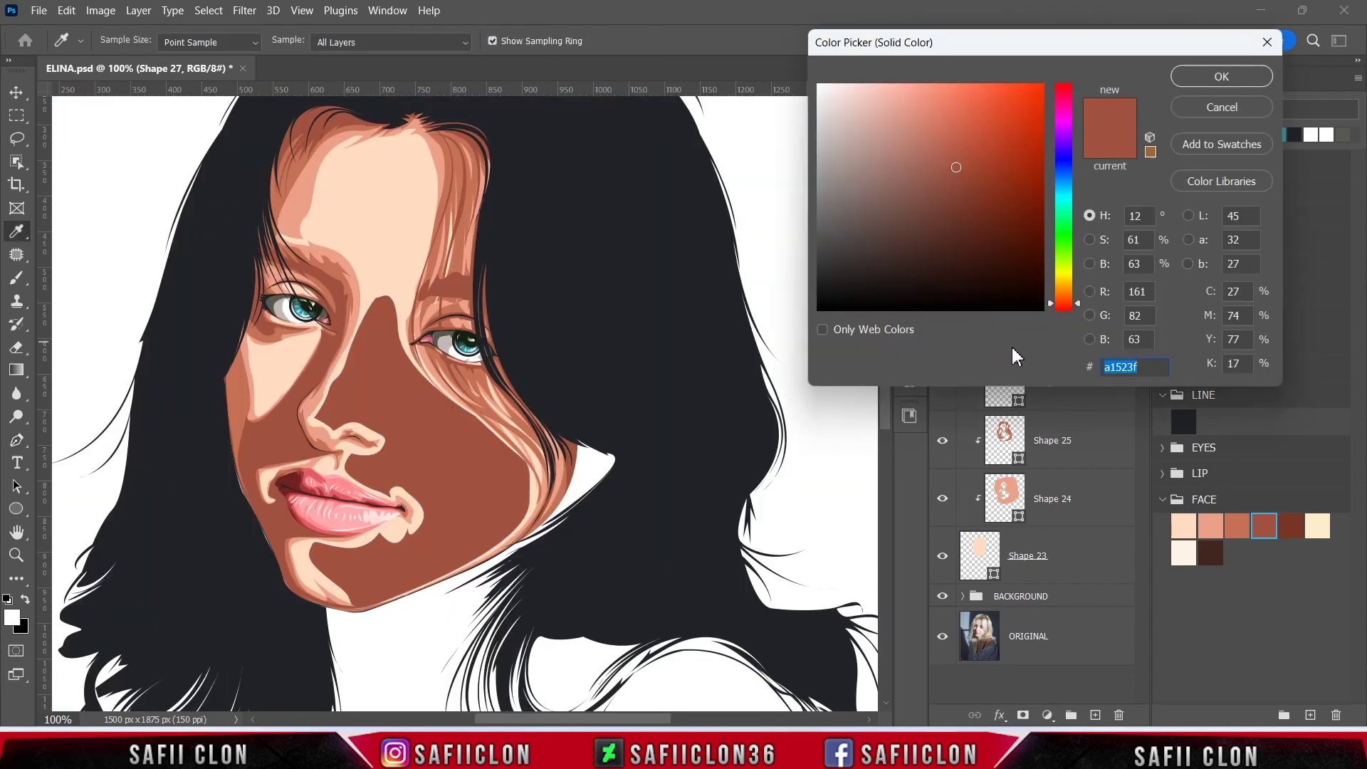
click(1321, 527)
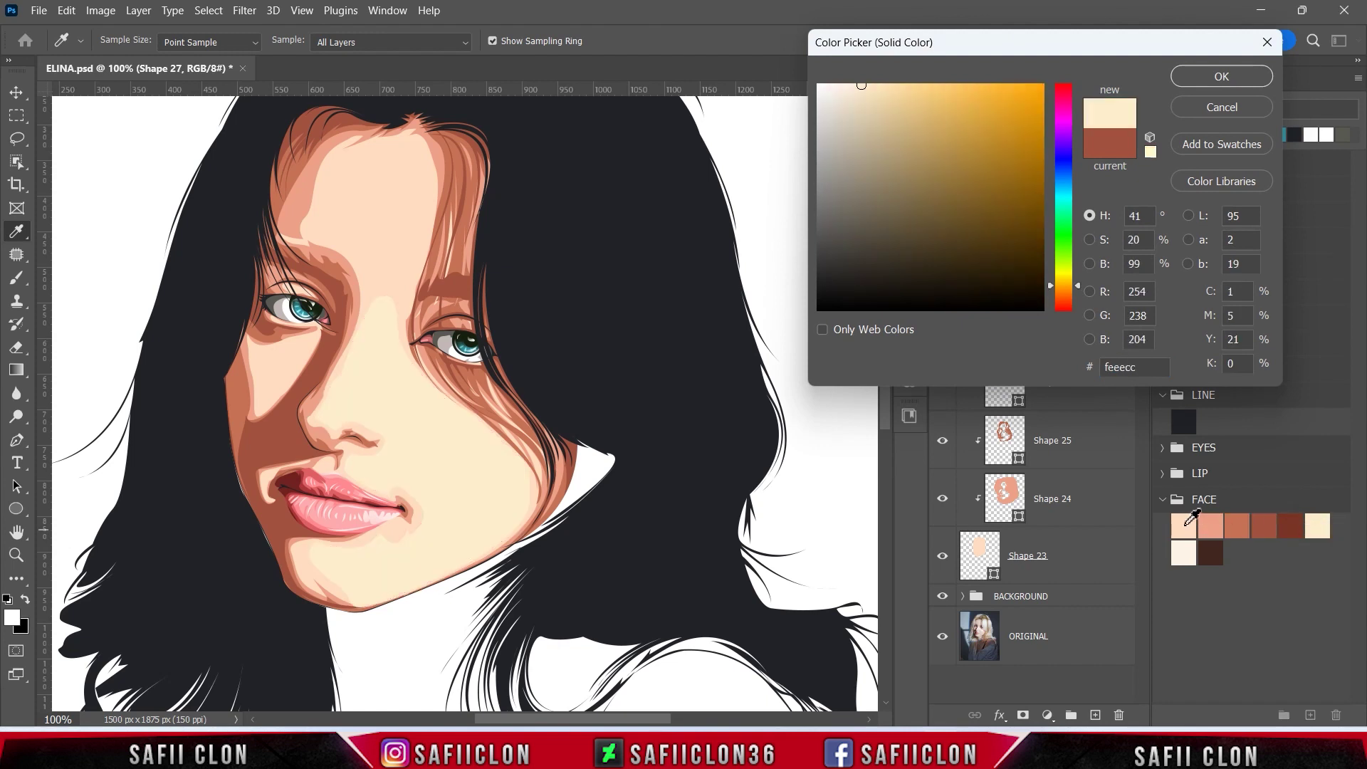
click(1188, 524)
click(869, 89)
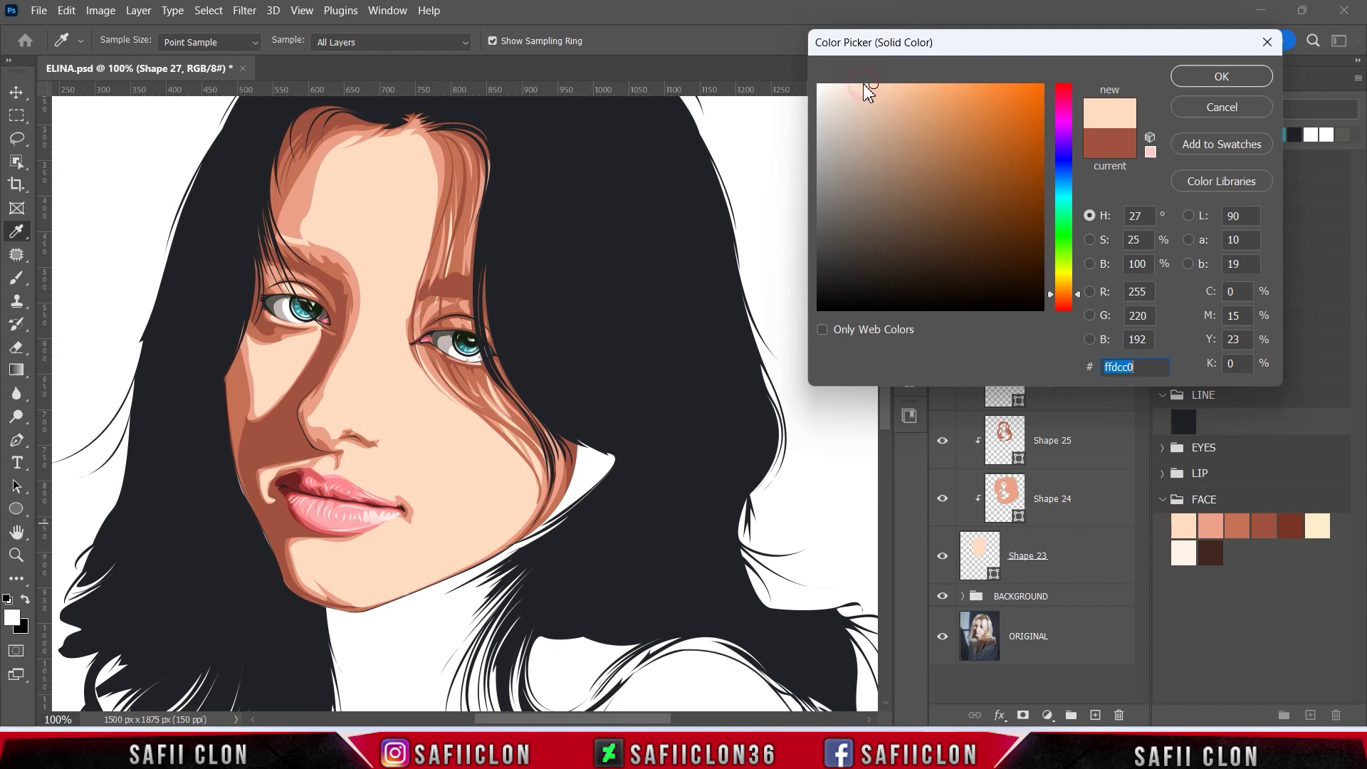
click(861, 87)
click(857, 85)
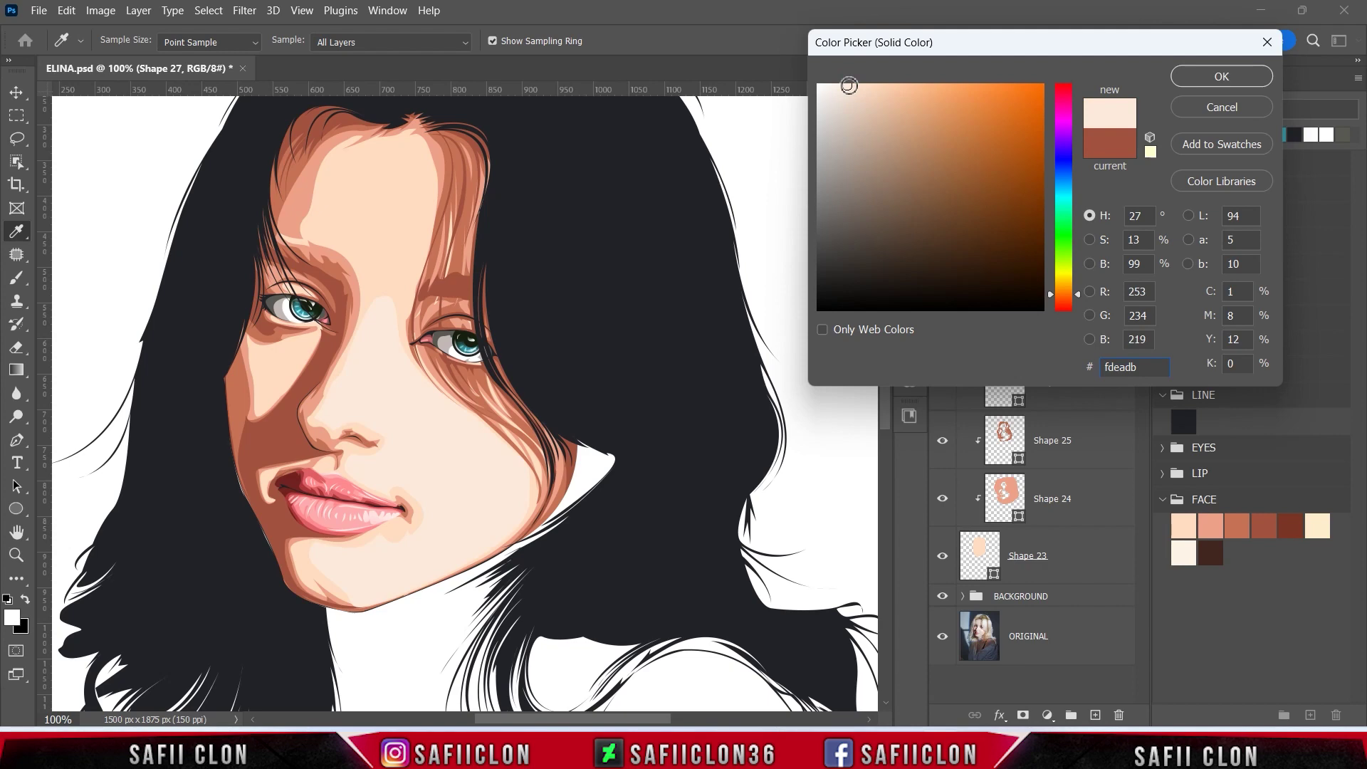
click(1213, 79)
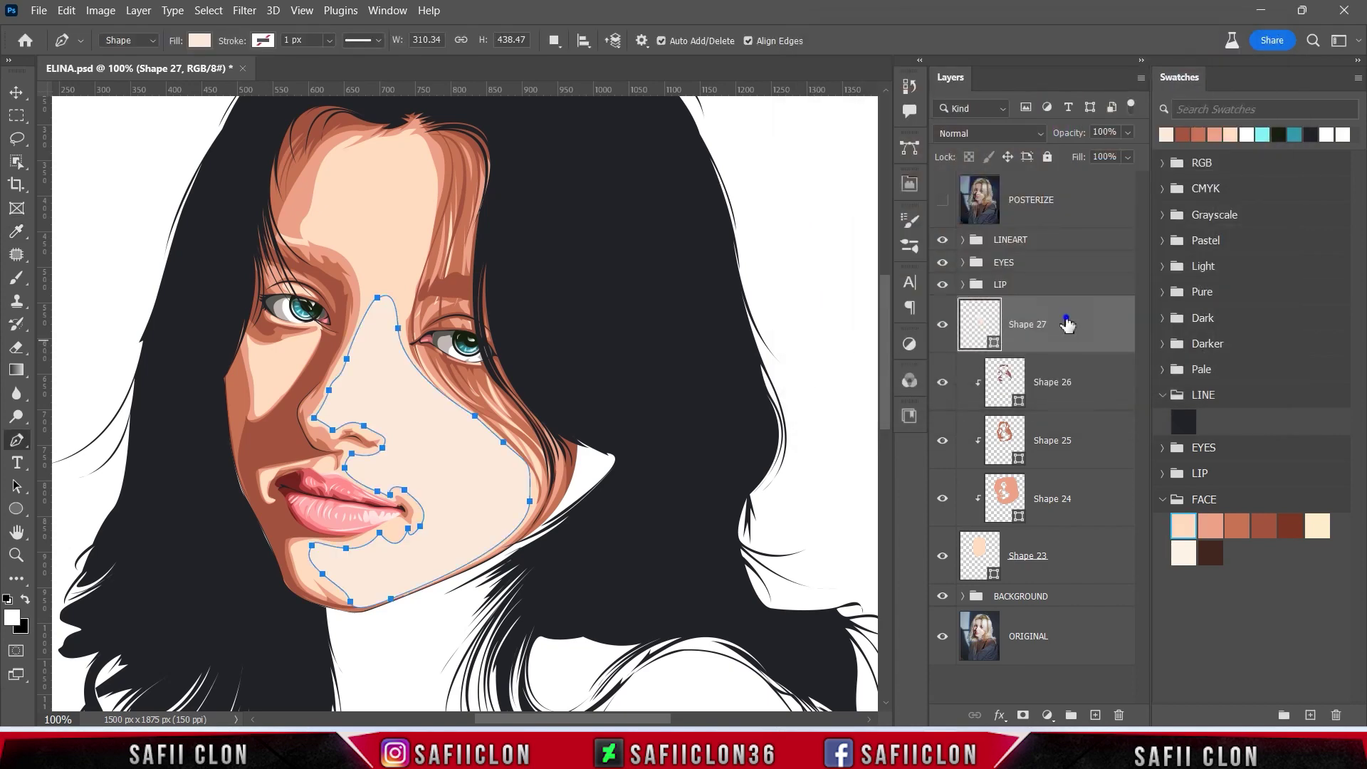
- Clip Shape 27 to the layer below and set the path operation to combine shapes
right_click(1066, 324)
click(1111, 372)
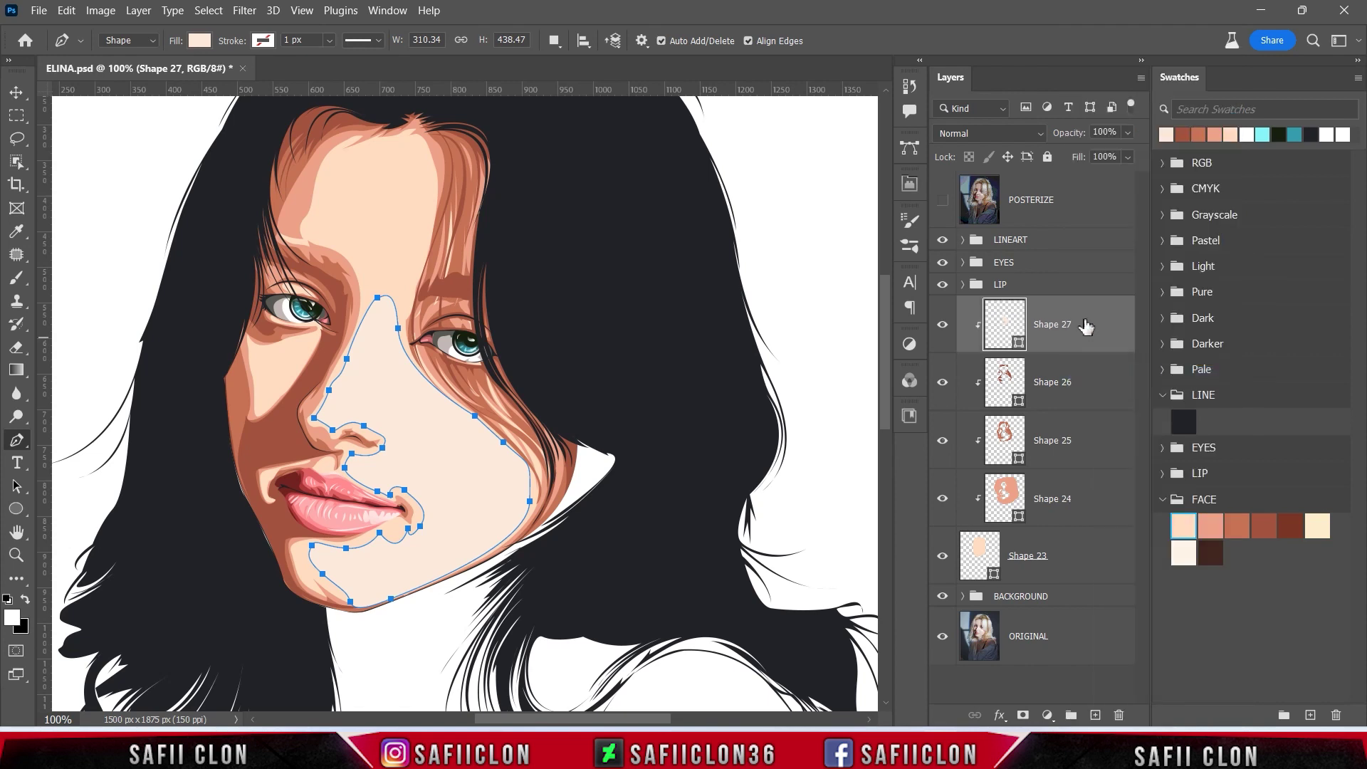
click(555, 43)
click(577, 80)
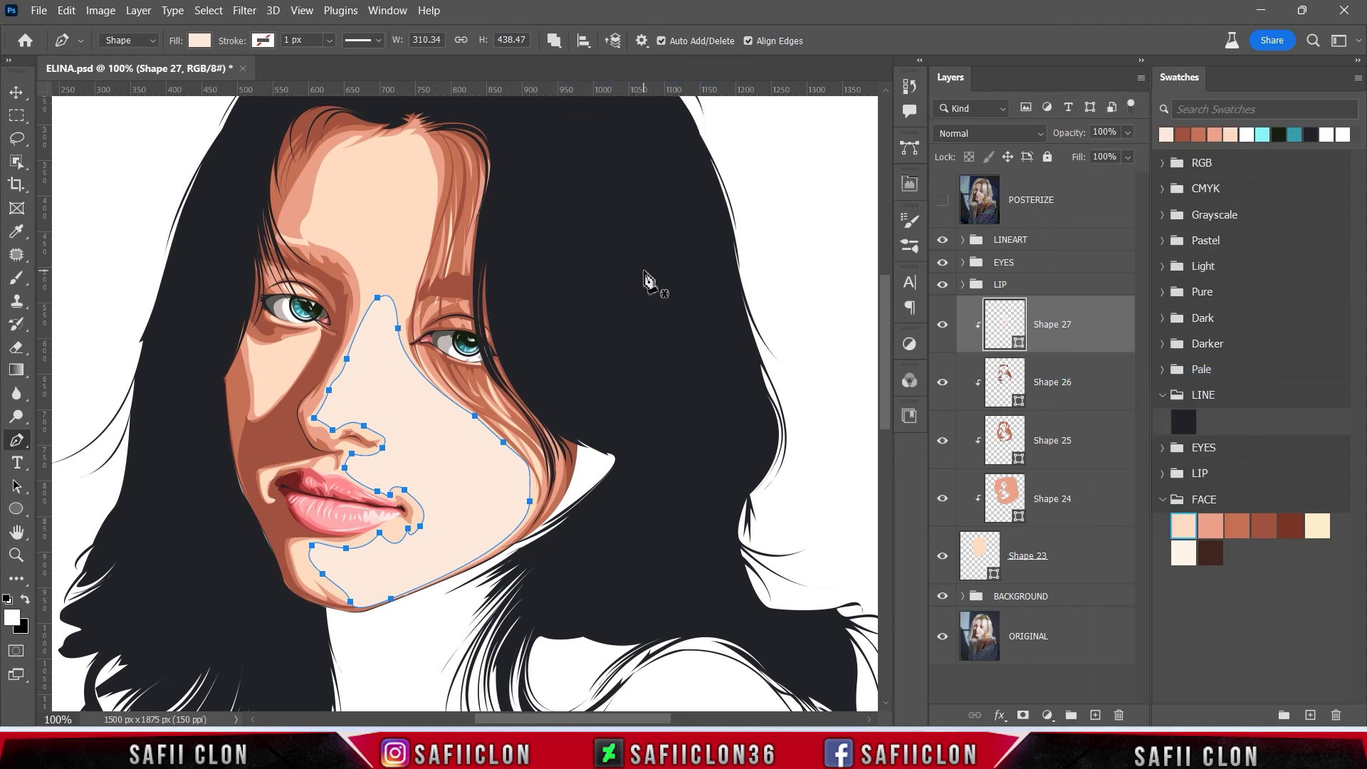
click(944, 202)
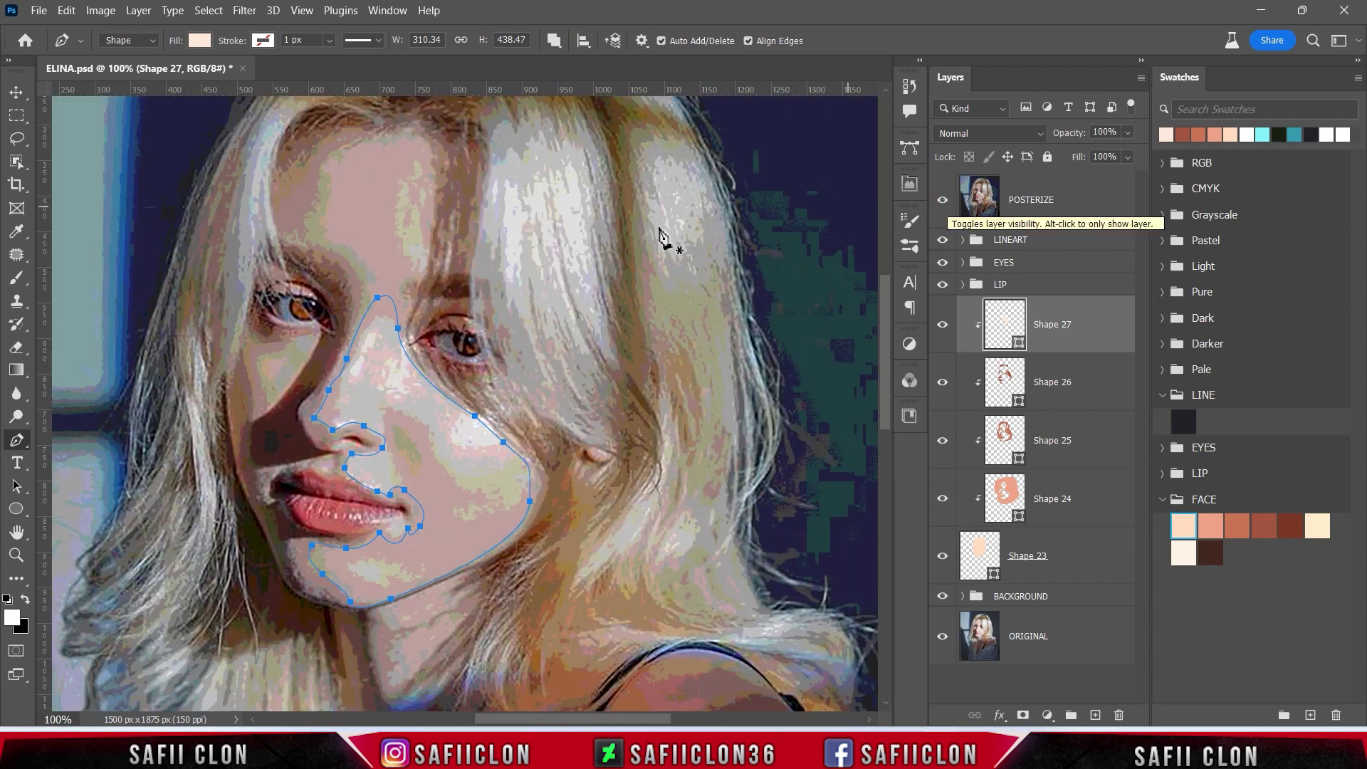
- Add a forehead highlight outline to Shape 27 and preview the portrait without path outlines
click(414, 136)
drag(380, 146, 365, 151)
click(365, 160)
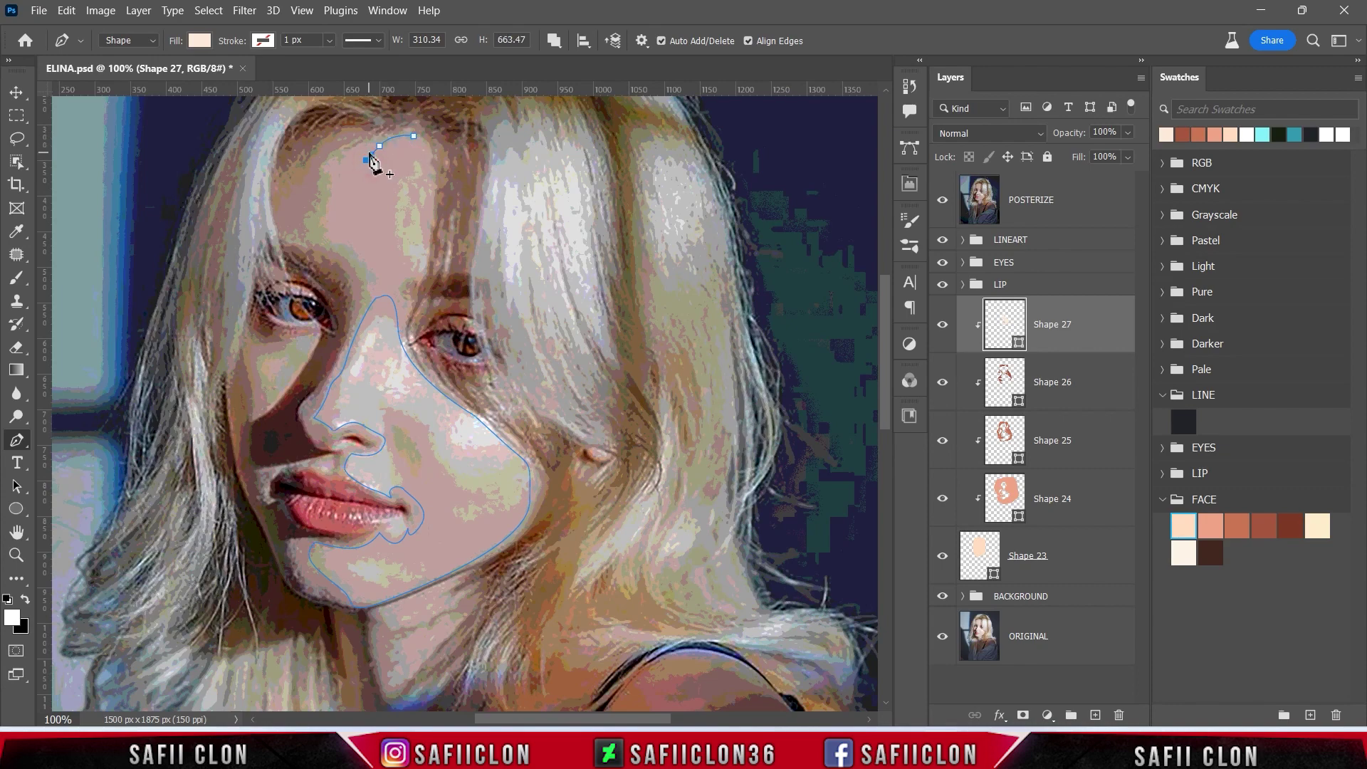
drag(366, 145, 323, 200)
mouse_move(333, 246)
mouse_down()
mouse_move(356, 245)
mouse_move(381, 292)
mouse_move(420, 274)
mouse_up()
drag(431, 217, 429, 171)
click(413, 135)
click(942, 199)
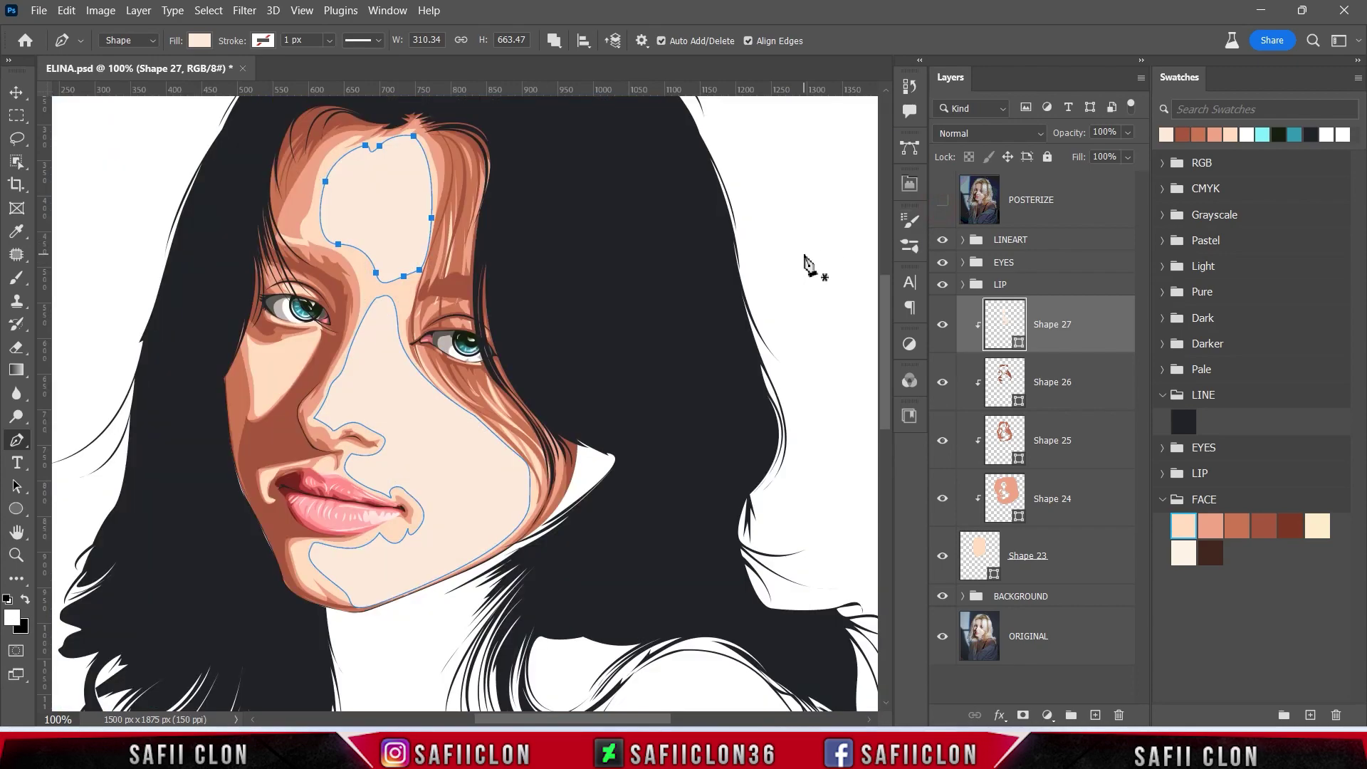
key(Return)
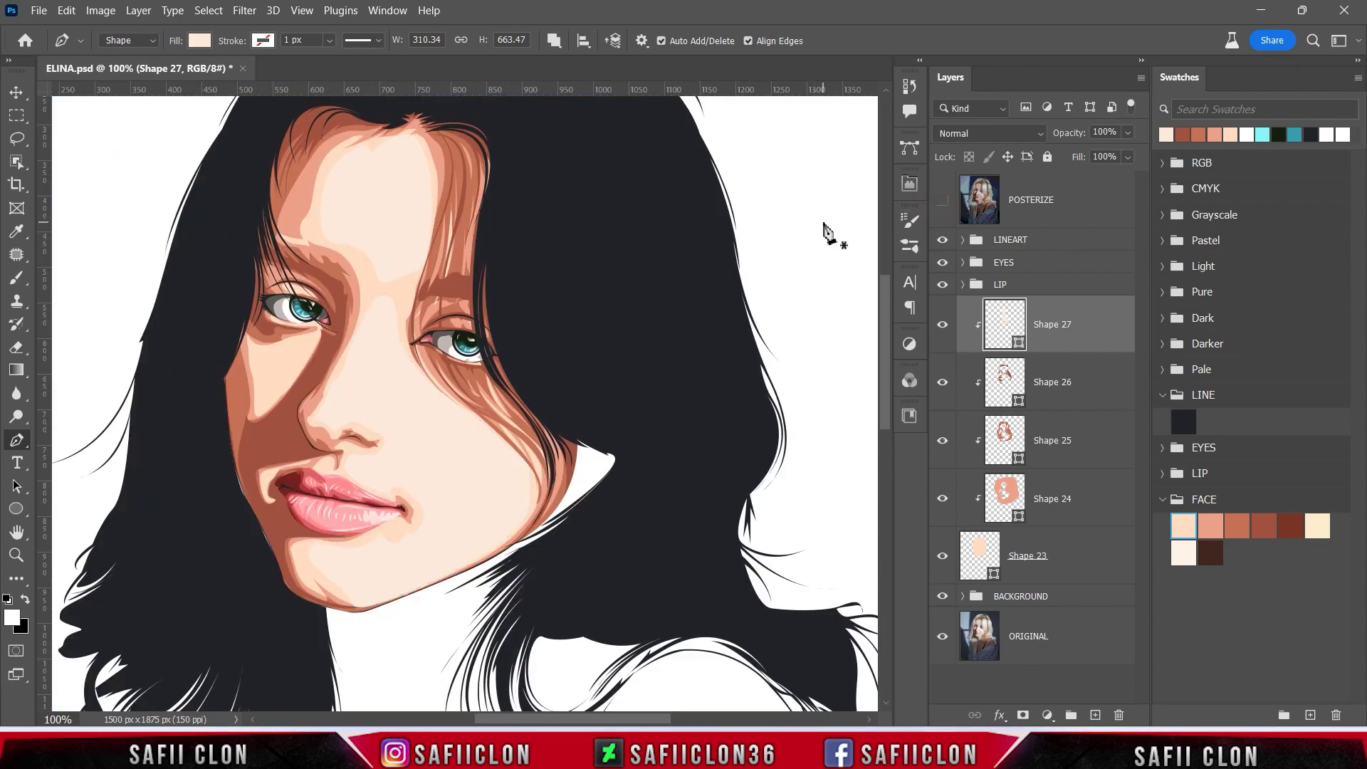
key(ctrl+minus)
key(ctrl+minus)
key(ctrl+minus)
key(ctrl+plus)
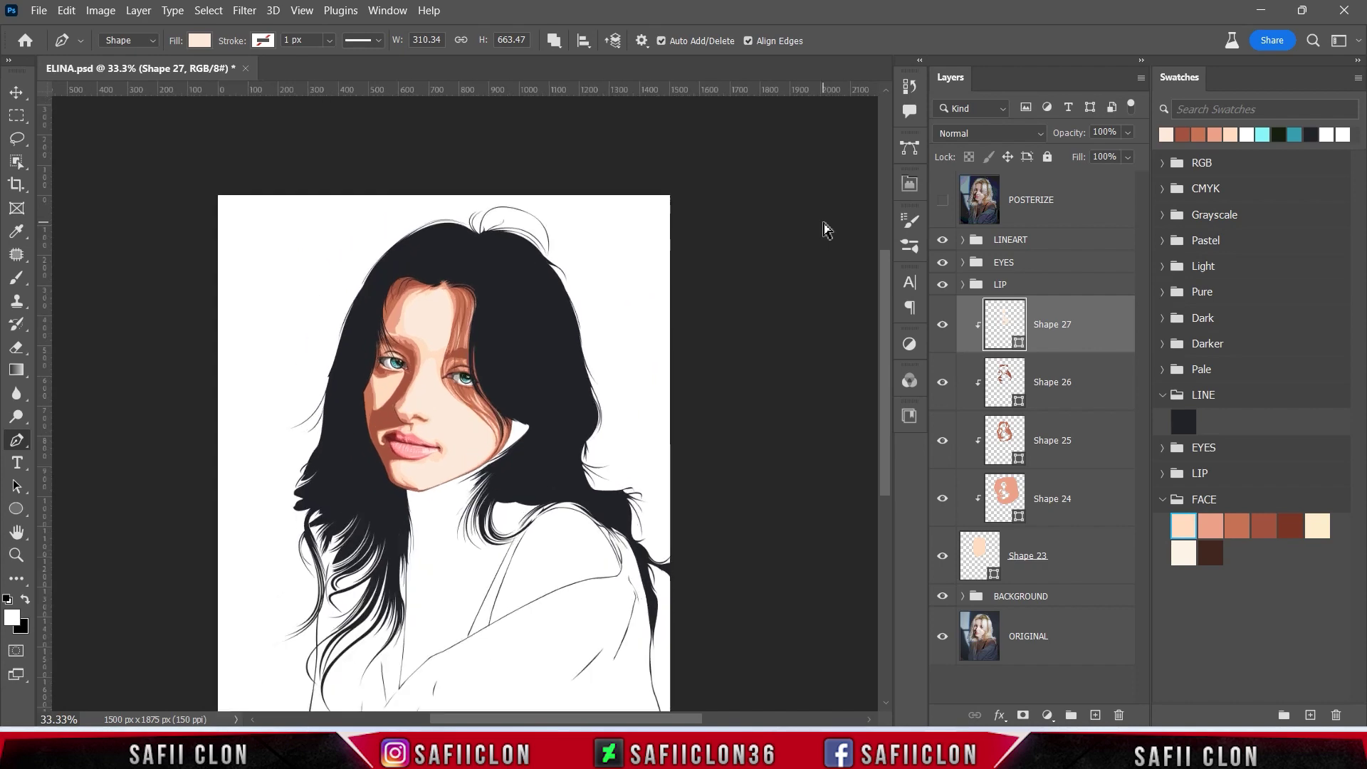
key(ctrl+plus)
key(ctrl+plus)
key(ctrl+z)
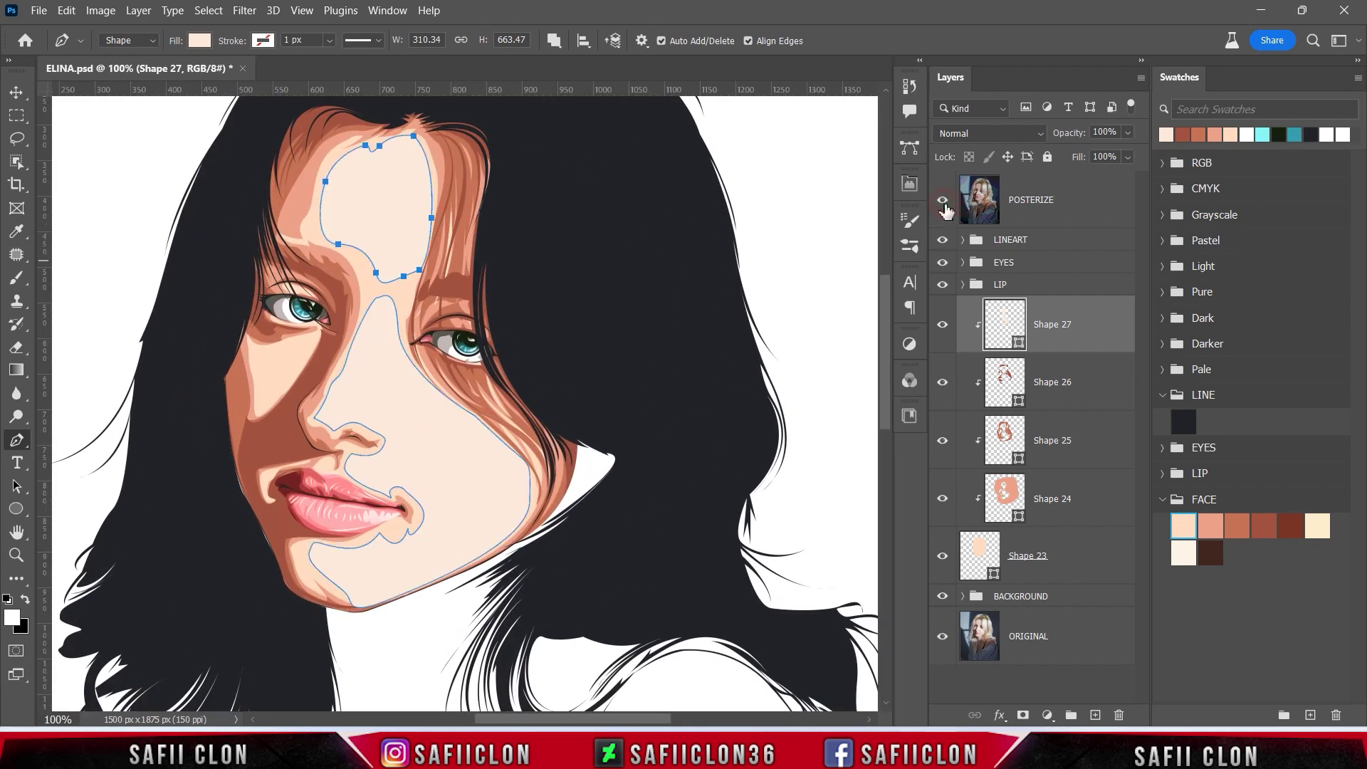
- Trace a left-cheek highlight and a small lip-corner highlight on Shape 27
click(942, 202)
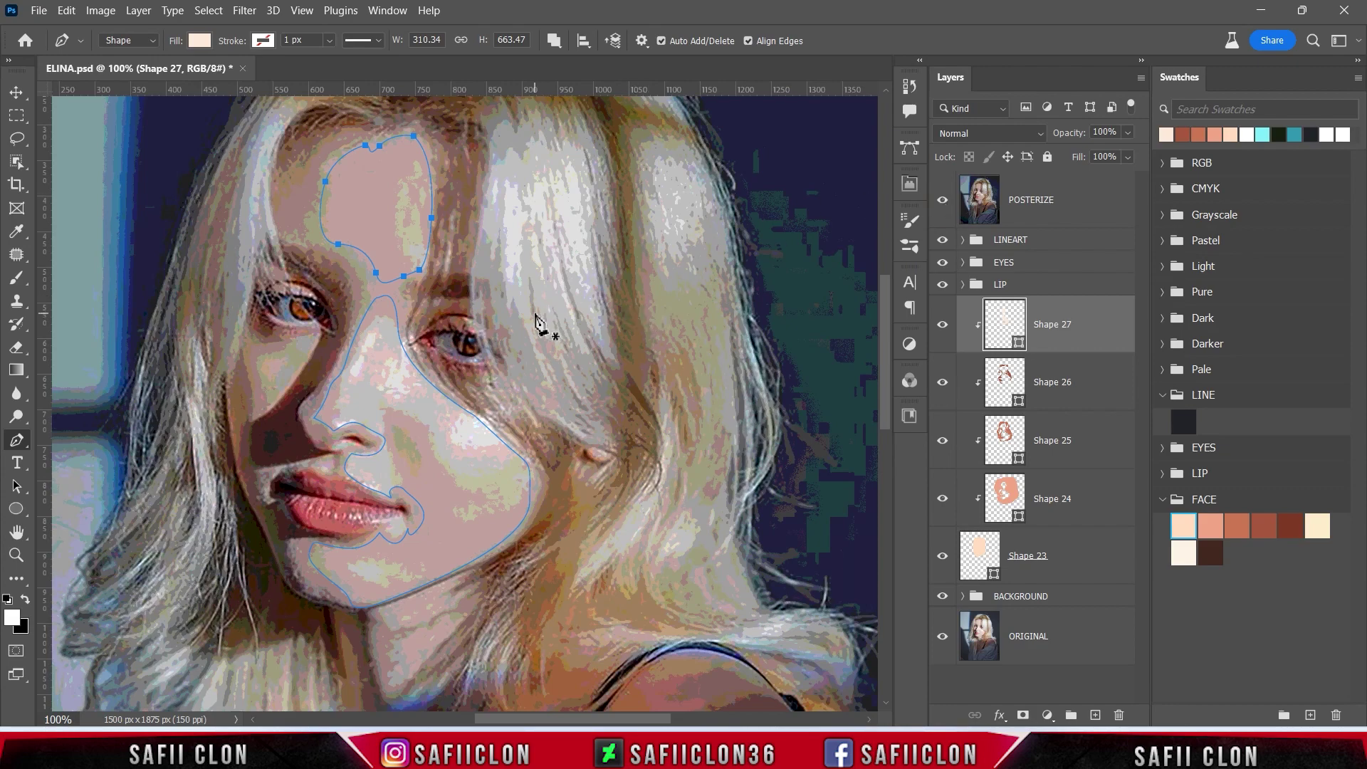
click(319, 336)
drag(264, 415, 238, 432)
click(267, 403)
click(257, 358)
click(287, 341)
click(942, 206)
click(942, 205)
scroll(732, 235, down, 1)
scroll(731, 235, up, 1)
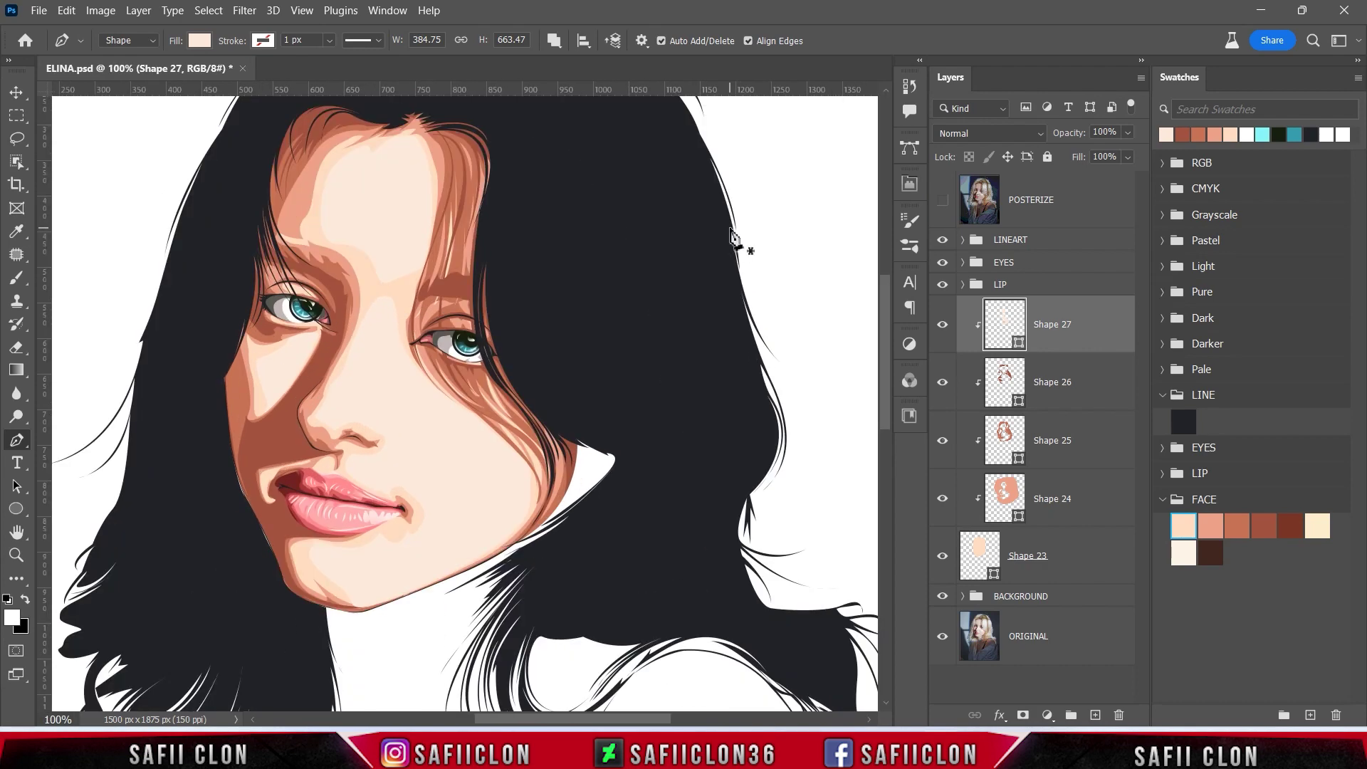
click(257, 476)
click(274, 472)
click(266, 489)
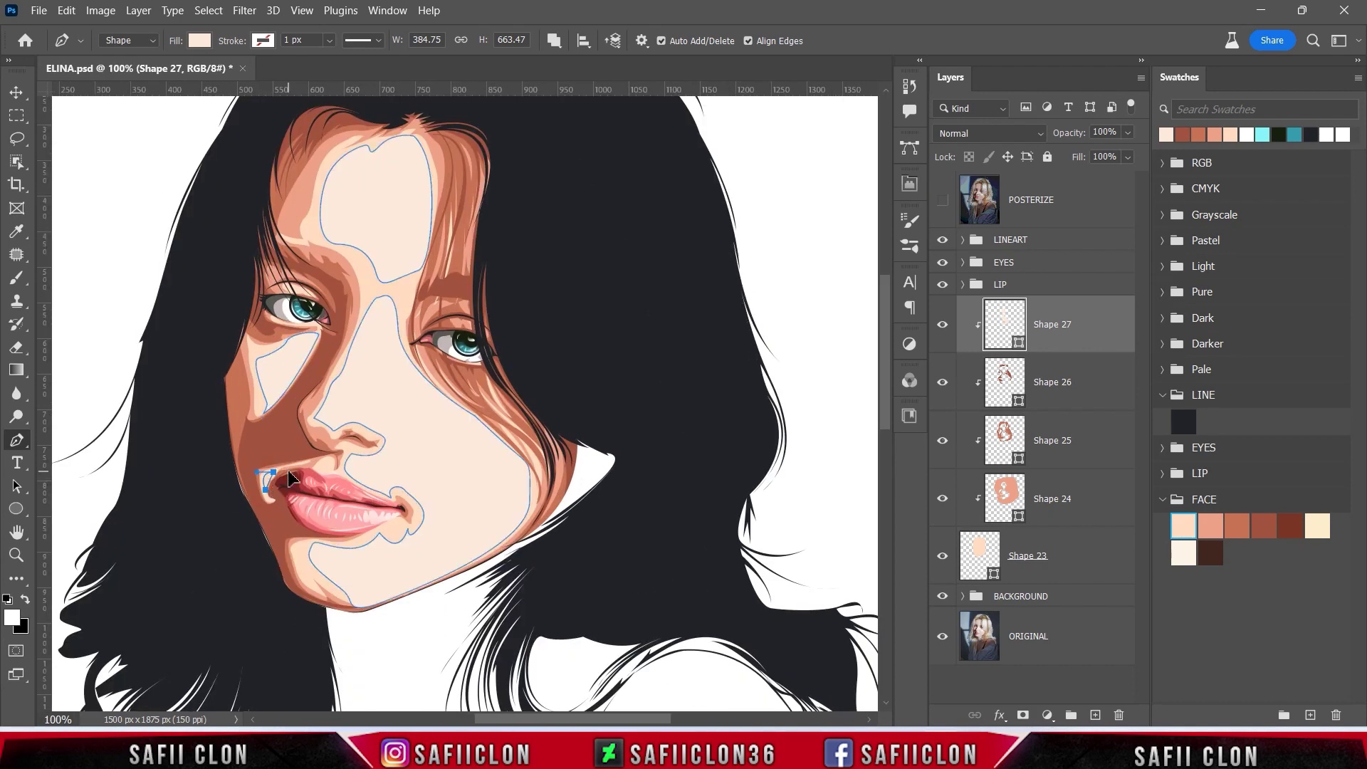
- Trace an eyelid highlight beside the right eye and start an under-eye highlight
click(407, 346)
click(420, 274)
click(942, 206)
click(447, 216)
click(447, 216)
click(438, 371)
click(496, 413)
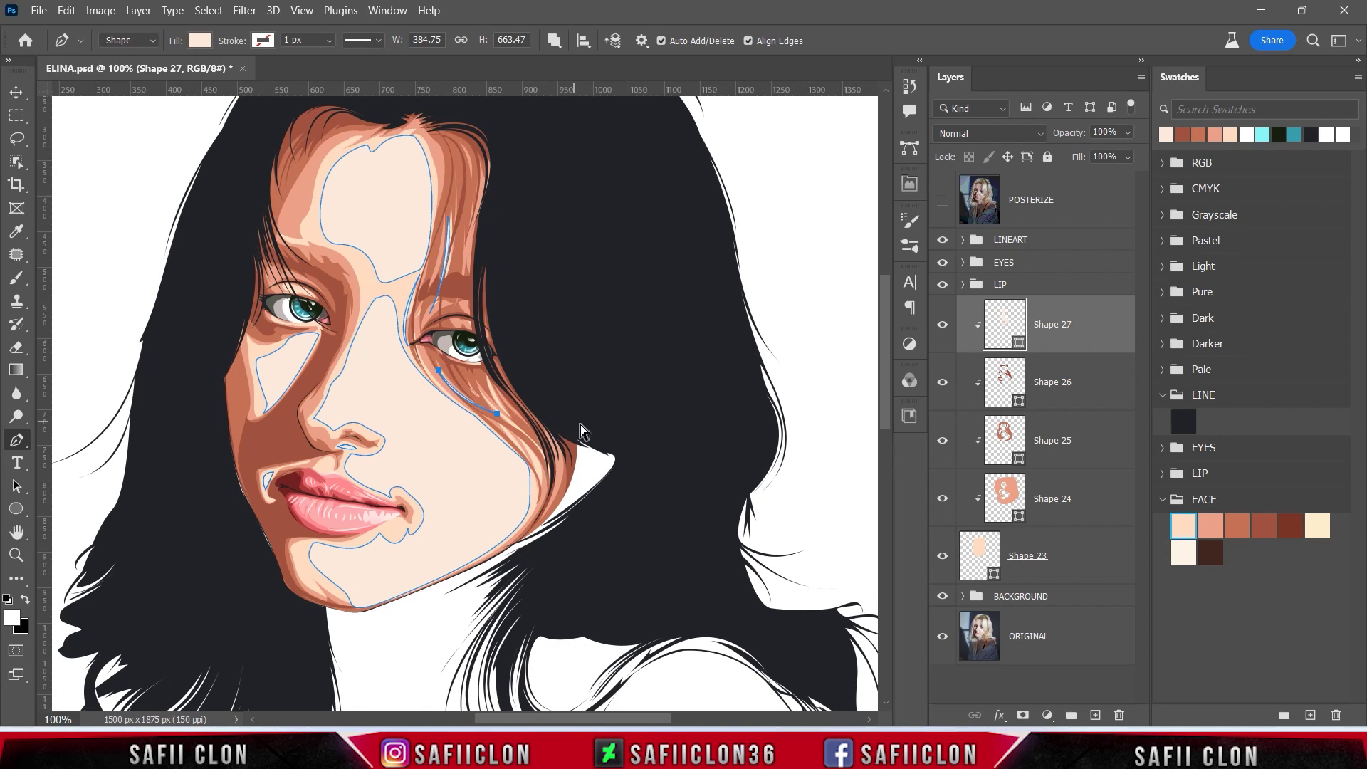
- Trace and close the thin hair-strand shape from the hairline past the right eye
click(442, 134)
click(482, 138)
drag(465, 196, 450, 259)
click(442, 133)
click(462, 234)
click(479, 339)
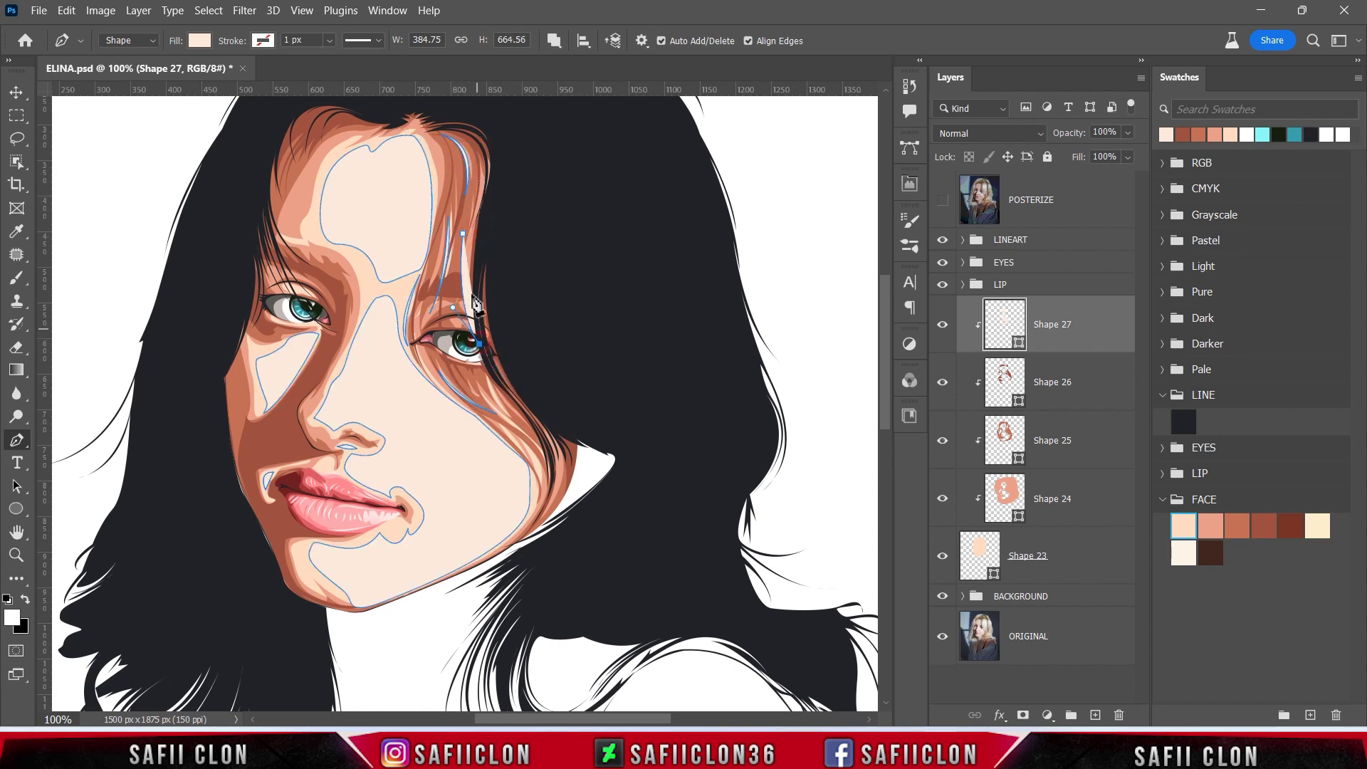
scroll(483, 321, down, 2)
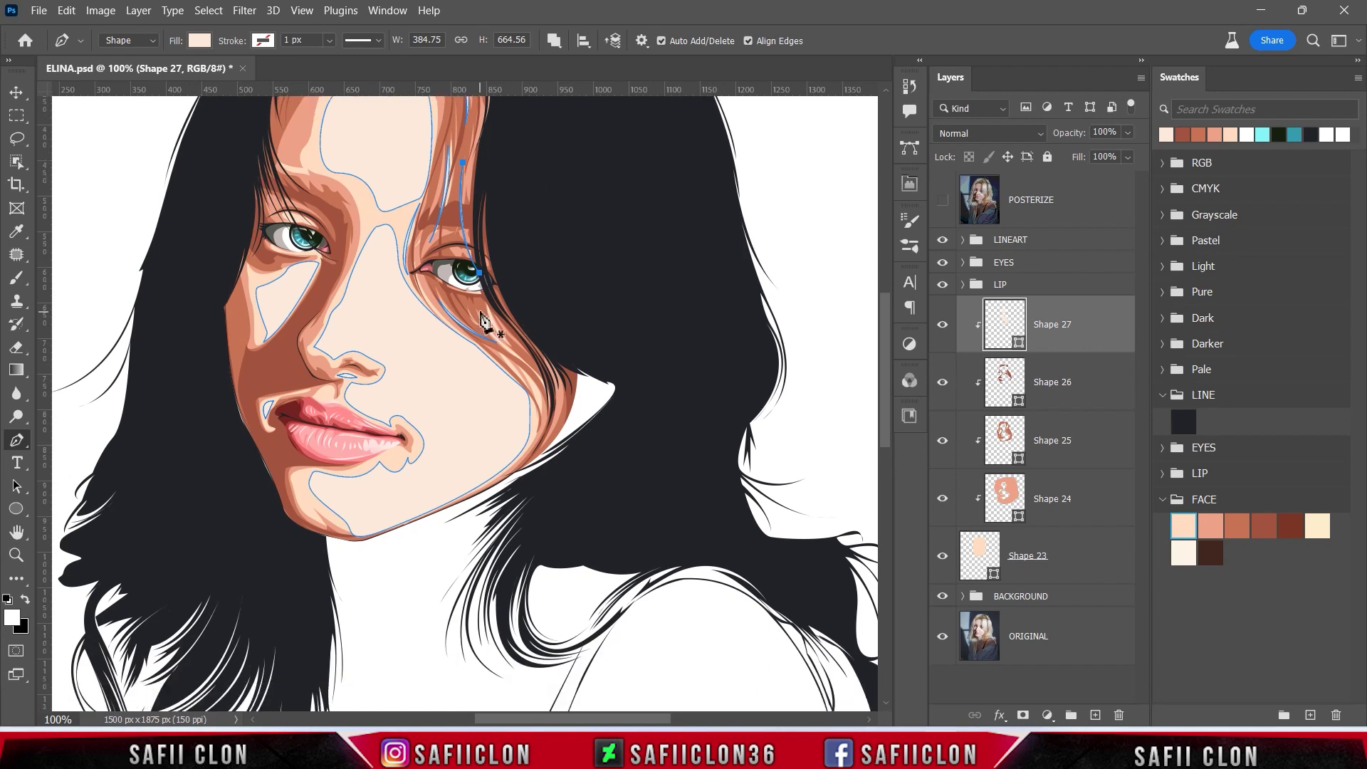
click(562, 417)
key(ctrl+minus)
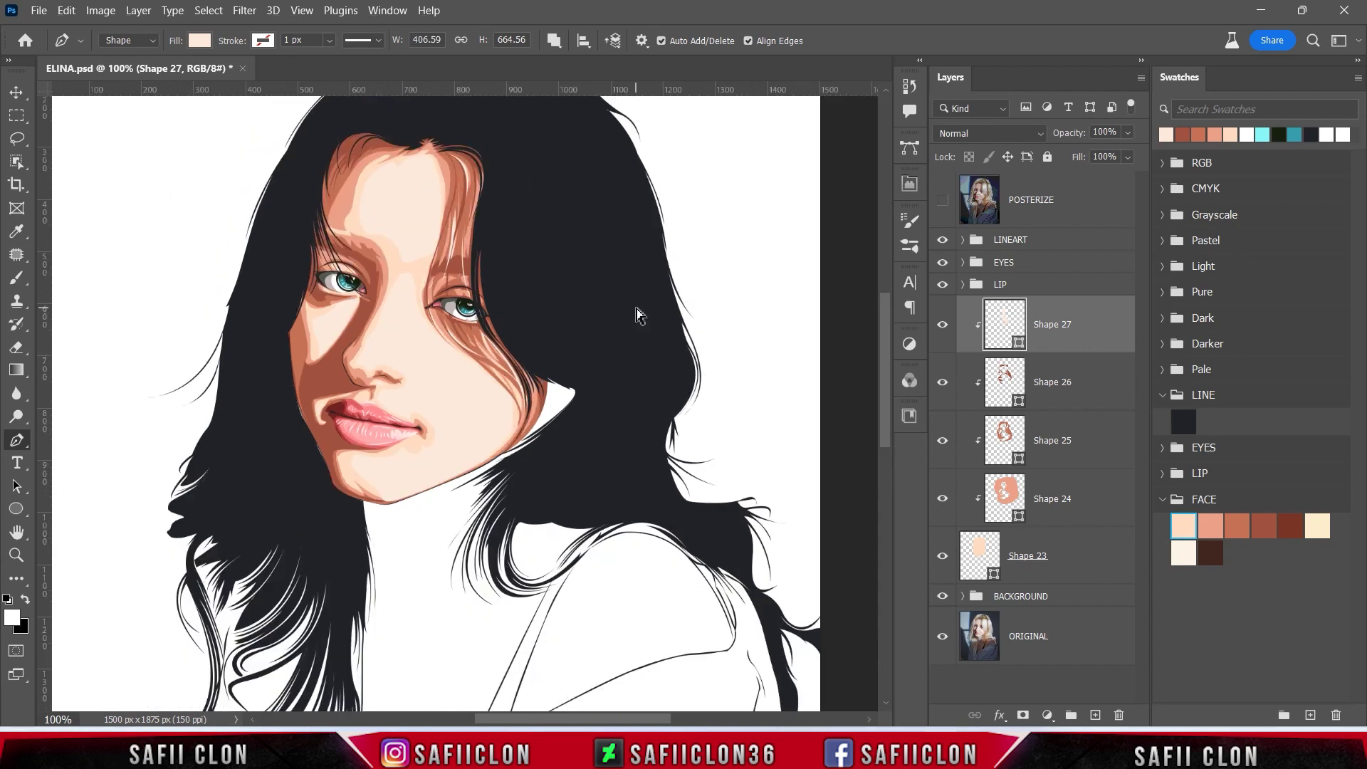
key(ctrl+plus)
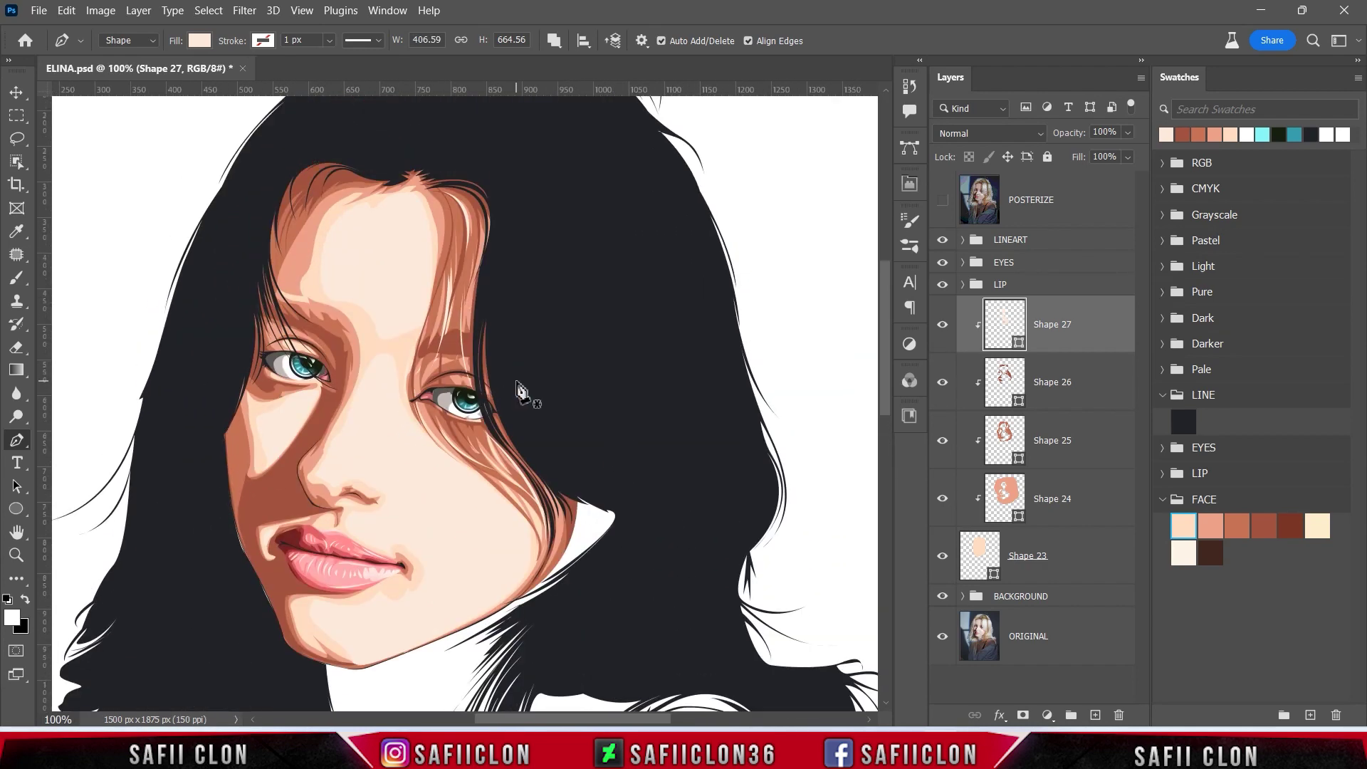
scroll(518, 390, down, 2)
- Set the path operation to New Layer with the POSTERIZE reference photo visible again
click(554, 40)
click(576, 60)
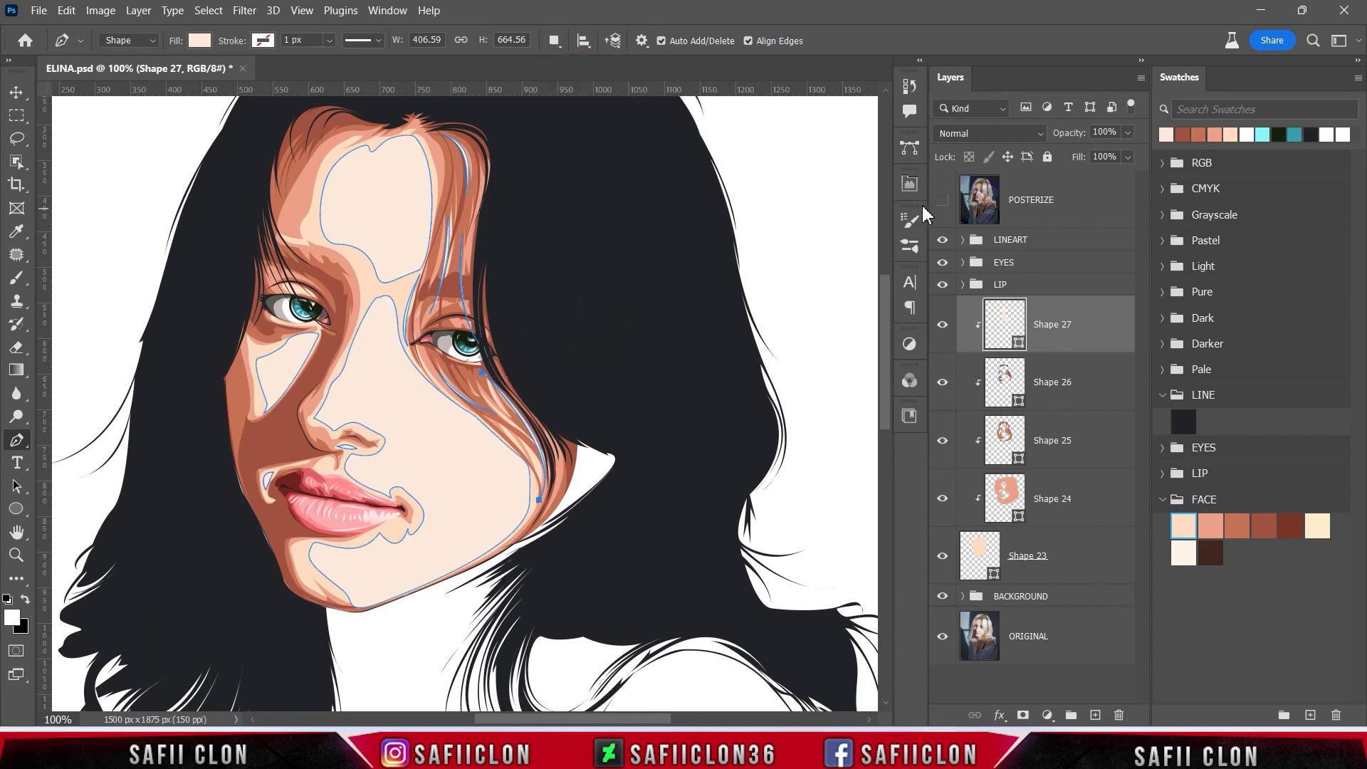
click(945, 202)
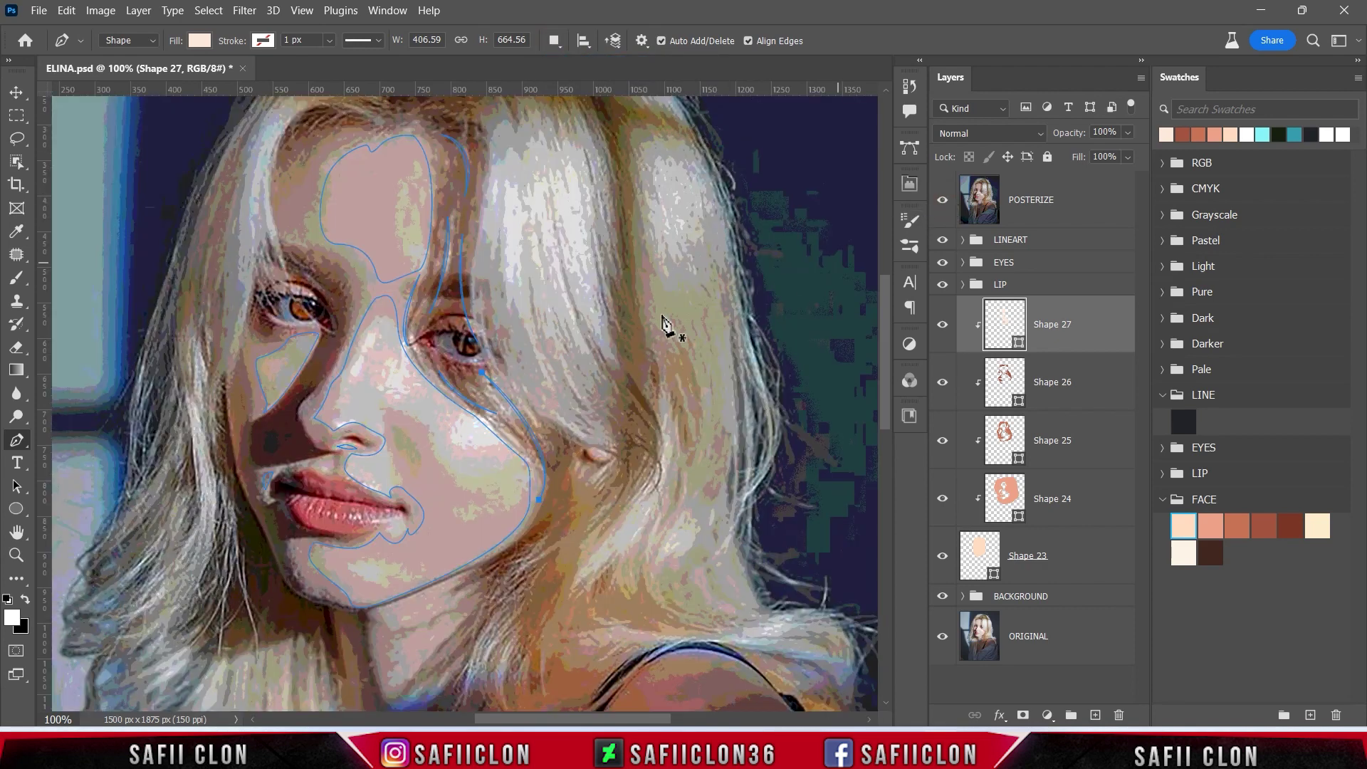
click(381, 315)
- Trace a highlight outline down the nose bridge, around the nostril and back up
click(343, 381)
click(332, 423)
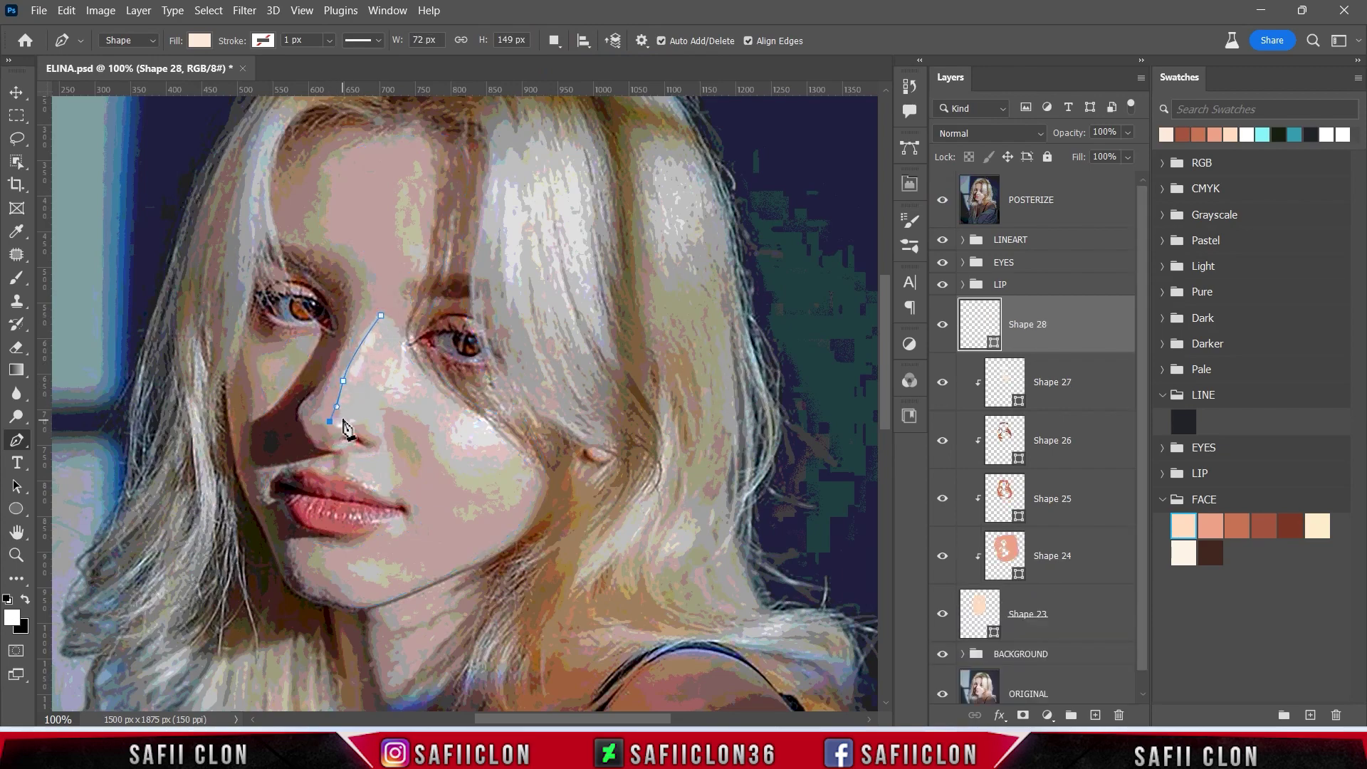
drag(369, 426, 375, 443)
click(353, 456)
click(372, 490)
click(391, 458)
click(378, 404)
- Extend the highlight across the cheek and close the nose-and-cheek shape as Shape 28
click(431, 437)
drag(492, 492, 524, 490)
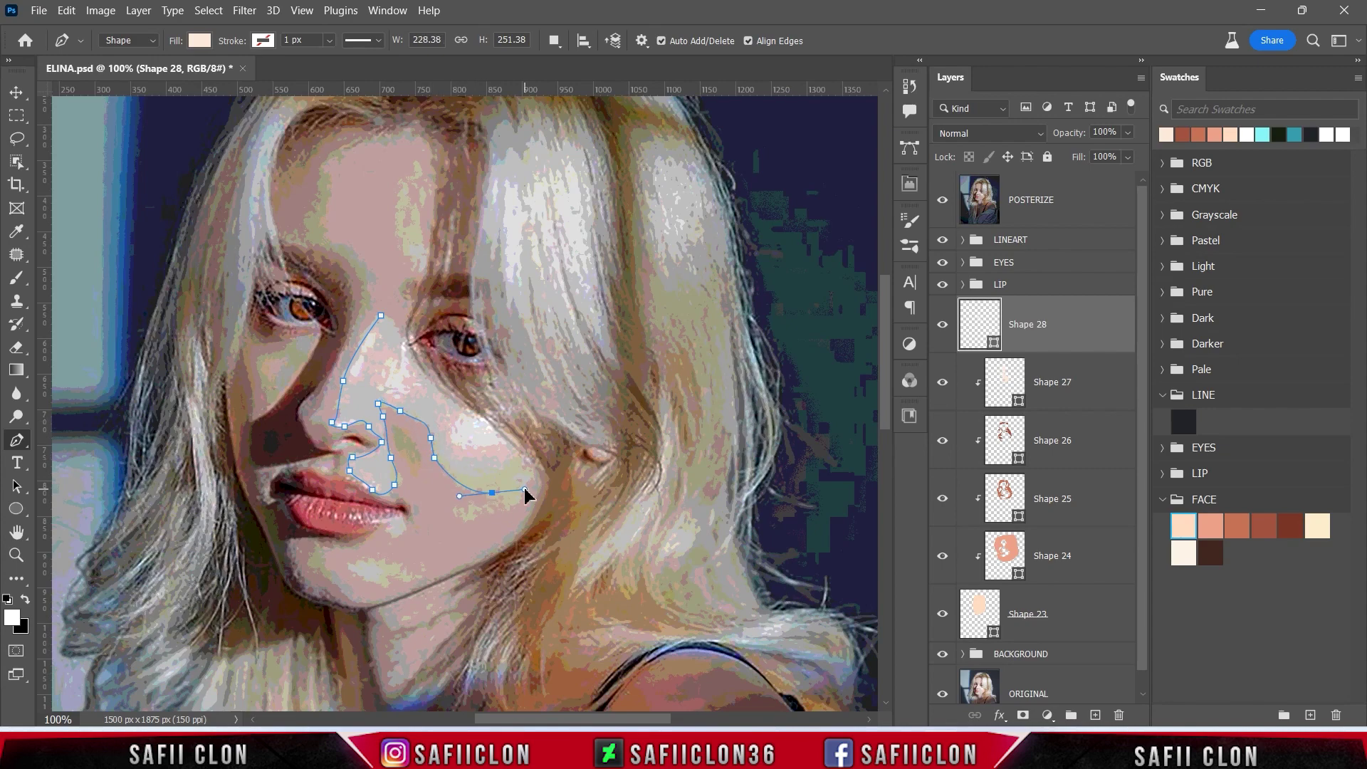
click(453, 504)
click(484, 524)
click(537, 479)
drag(482, 411, 446, 390)
click(942, 199)
click(527, 480)
click(374, 324)
click(451, 388)
drag(398, 319, 399, 257)
click(942, 200)
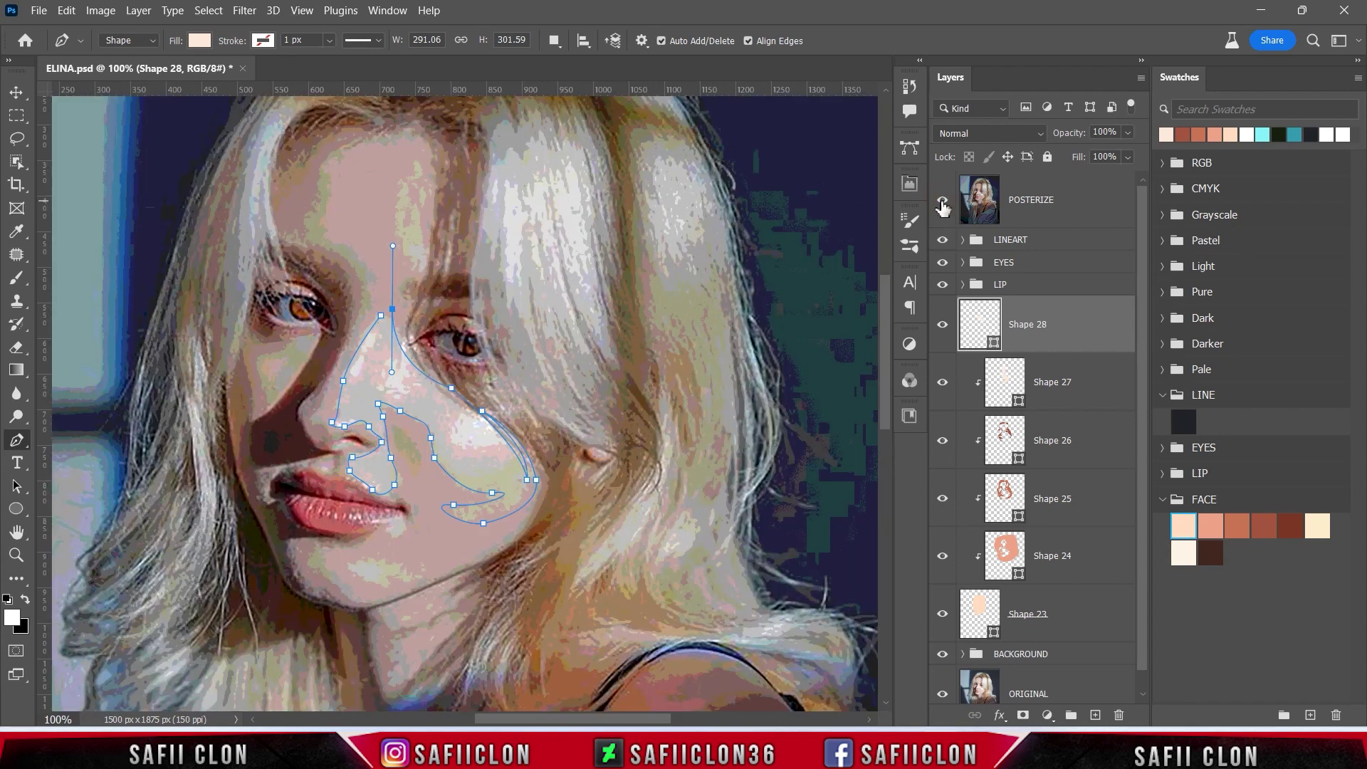
click(382, 315)
- Set the path operation to Combine Shapes so further outlines join Shape 28
click(554, 40)
click(605, 76)
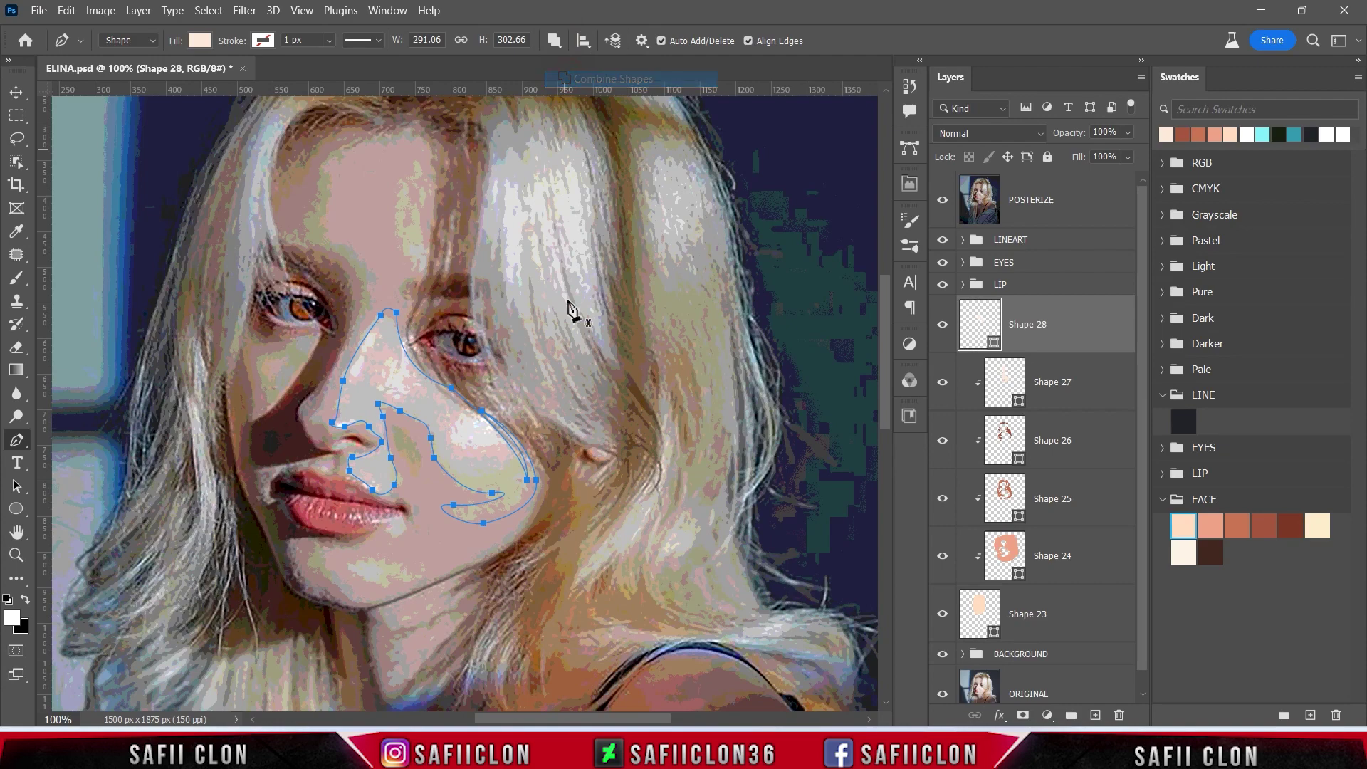
scroll(573, 316, down, 1)
scroll(573, 316, down, 1)
click(941, 200)
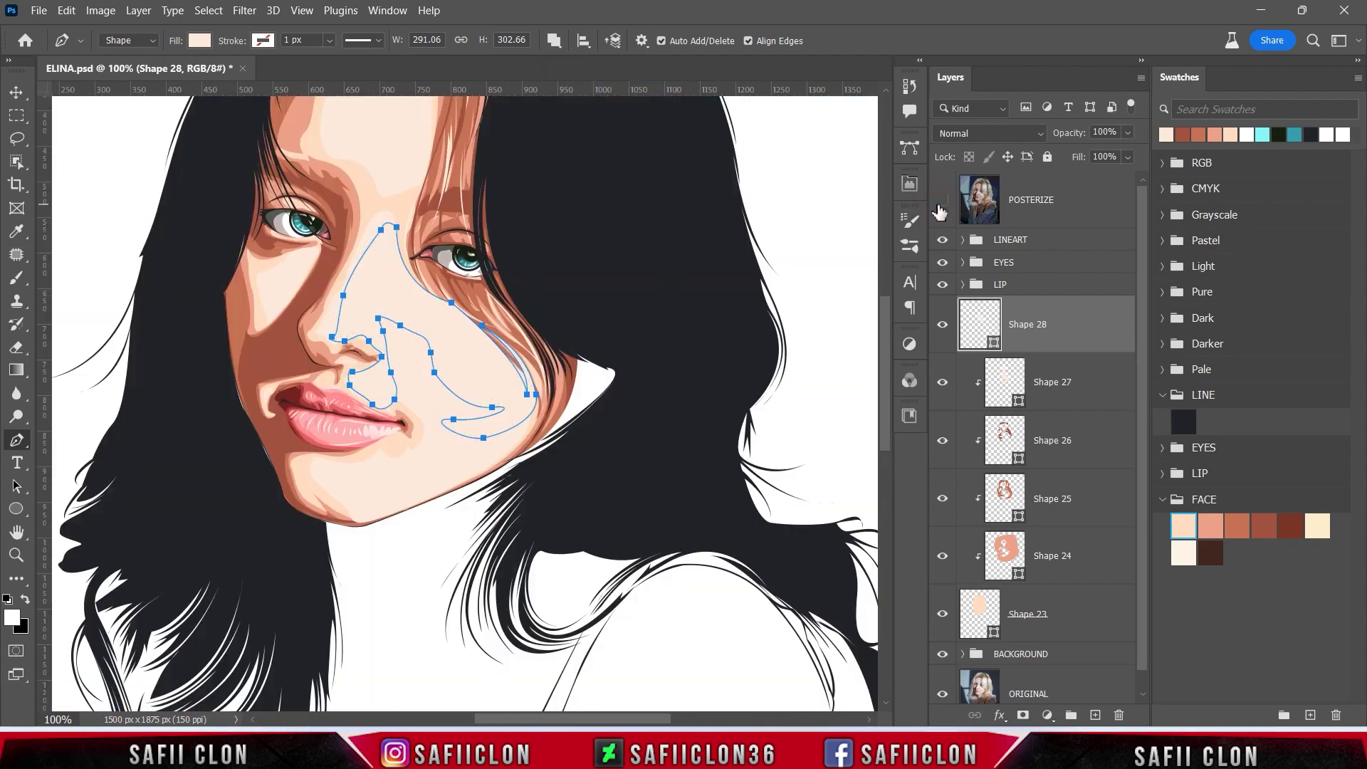
click(942, 200)
- Add highlight outlines below the lip corner and along the jaw
click(374, 433)
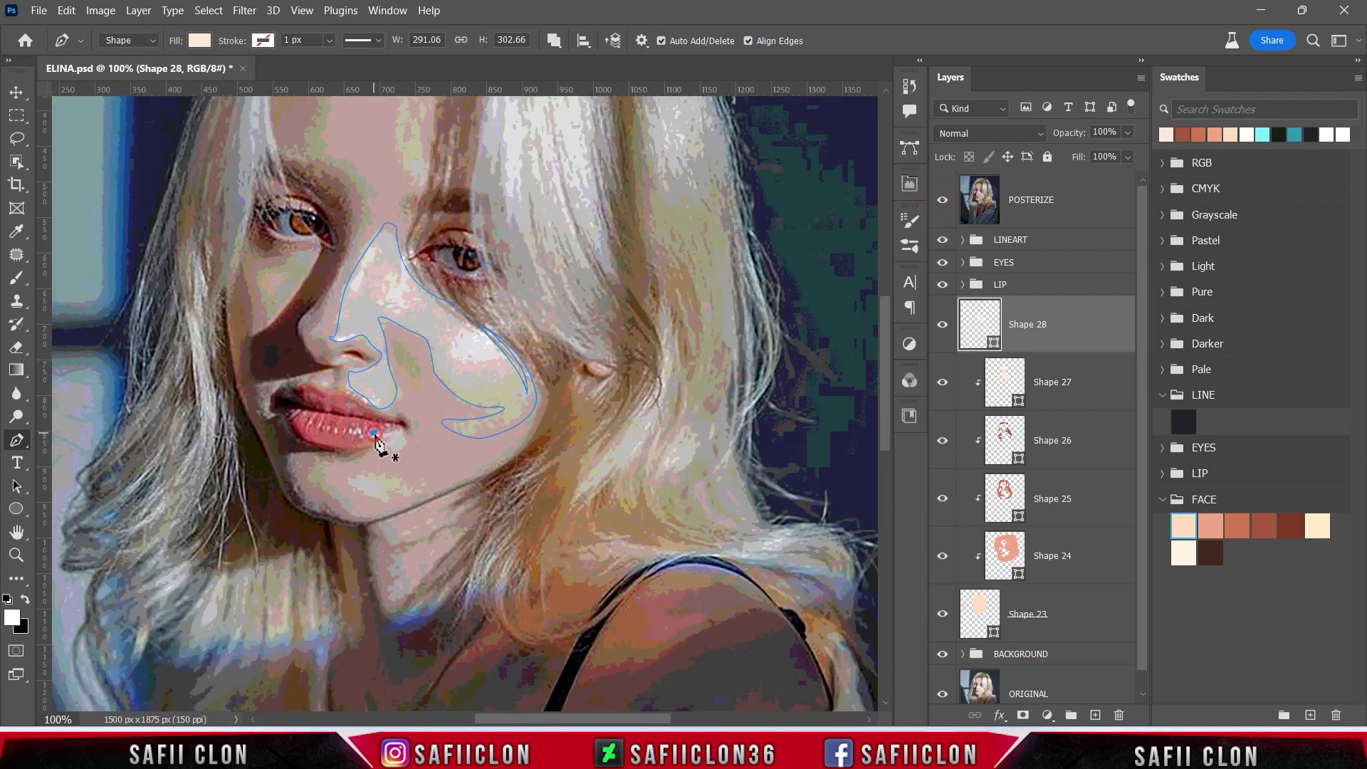
drag(390, 442, 400, 456)
click(402, 433)
scroll(384, 455, down, 1)
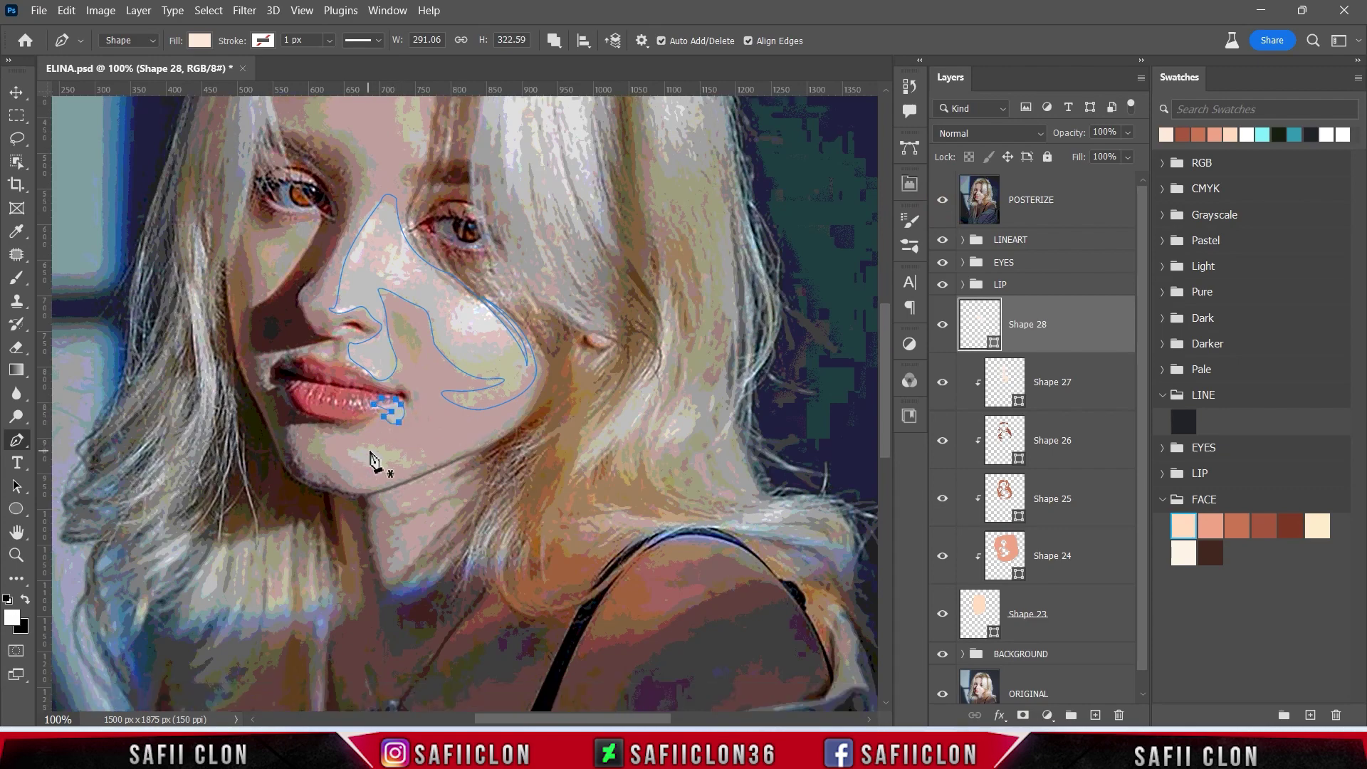
mouse_move(394, 482)
mouse_down()
mouse_move(424, 466)
mouse_move(396, 448)
mouse_up()
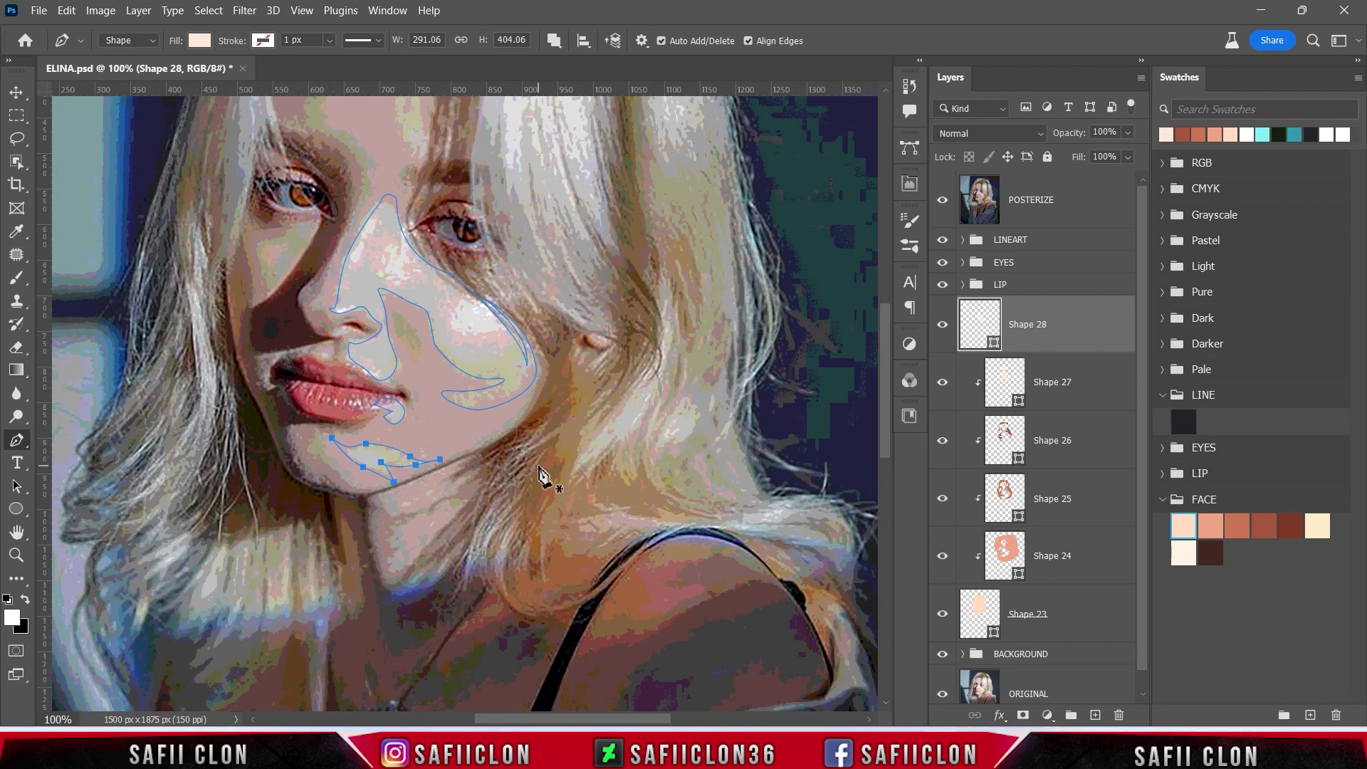
scroll(527, 463, up, 5)
click(943, 200)
- Trace two highlight outlines on the forehead
click(404, 221)
mouse_move(398, 301)
mouse_down()
mouse_move(409, 320)
mouse_move(419, 311)
mouse_up()
click(409, 330)
click(416, 287)
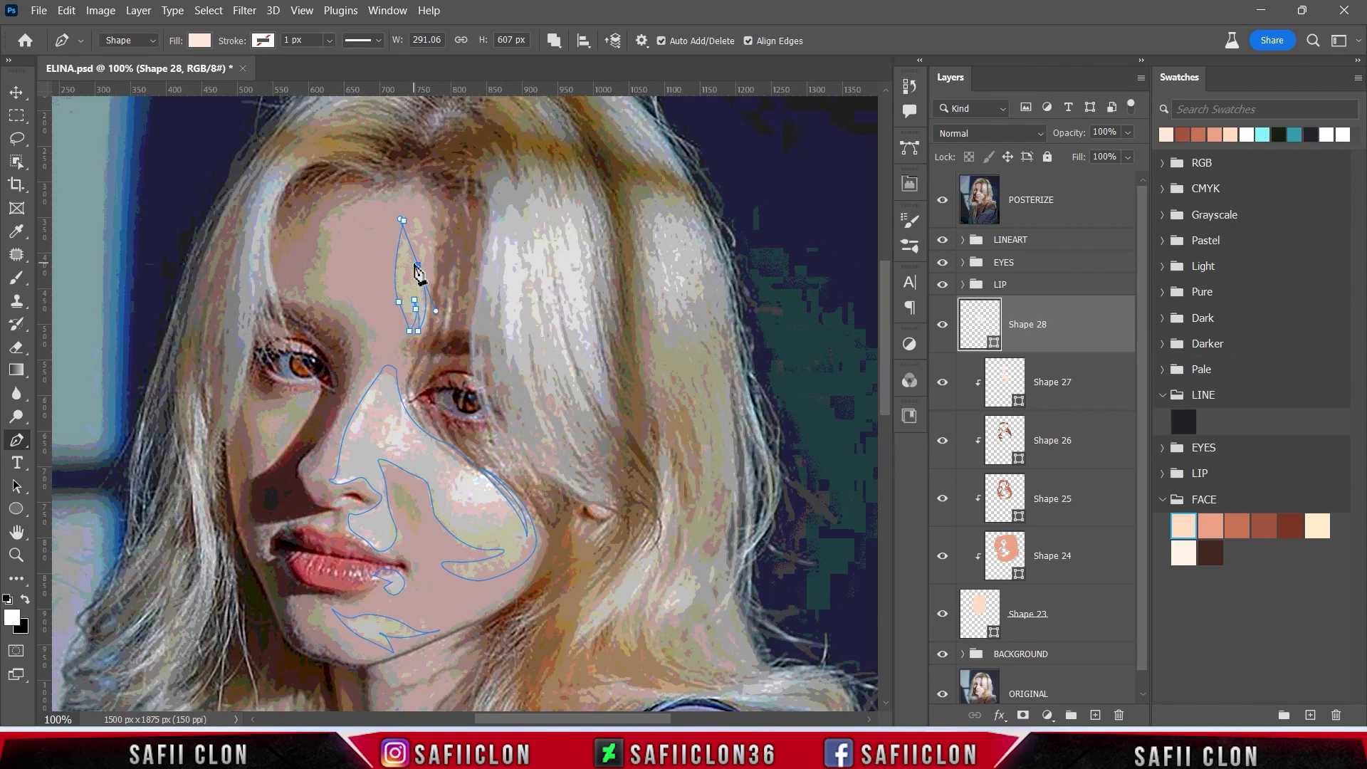
click(403, 221)
click(418, 239)
click(412, 259)
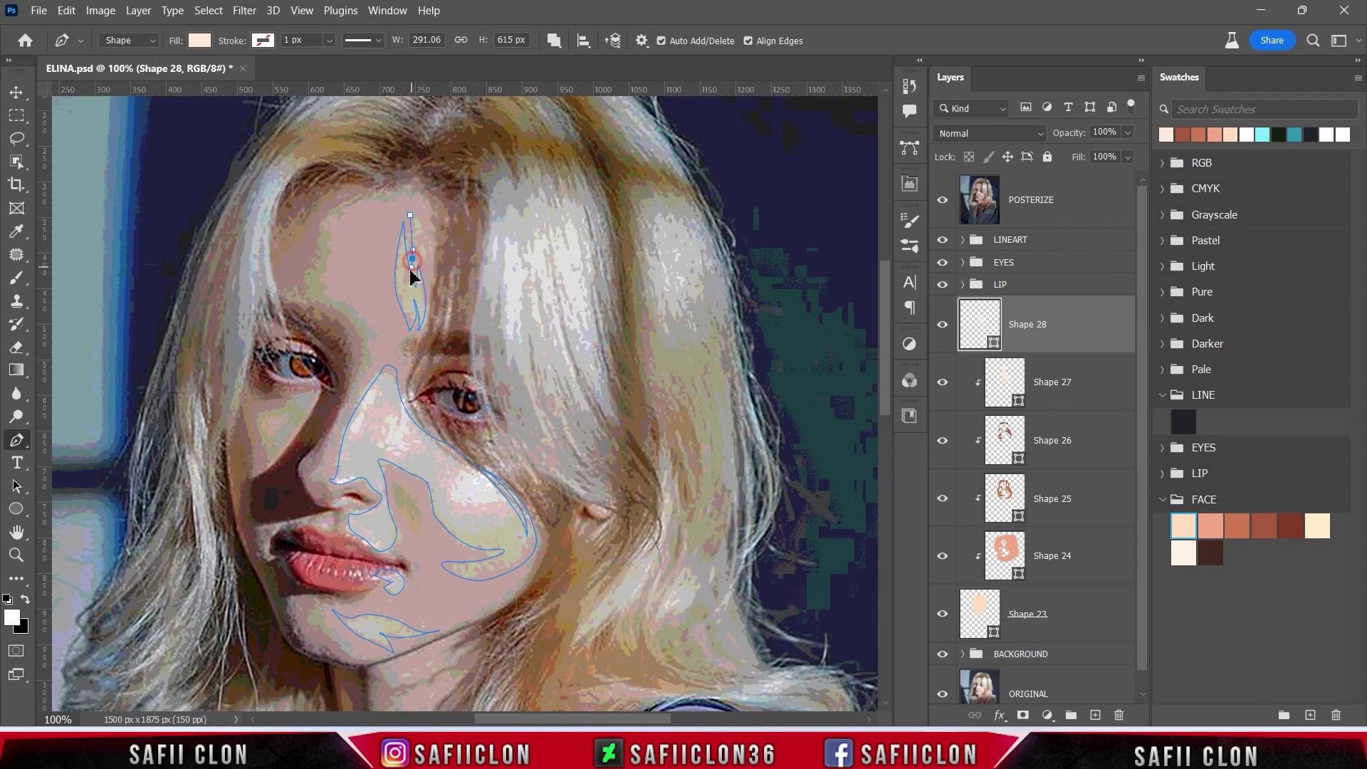
click(425, 304)
click(410, 215)
click(943, 201)
- Outline a small triangular highlight beside and below the left eye
click(318, 393)
drag(258, 472, 250, 477)
click(258, 473)
click(268, 448)
click(260, 425)
click(263, 411)
click(294, 410)
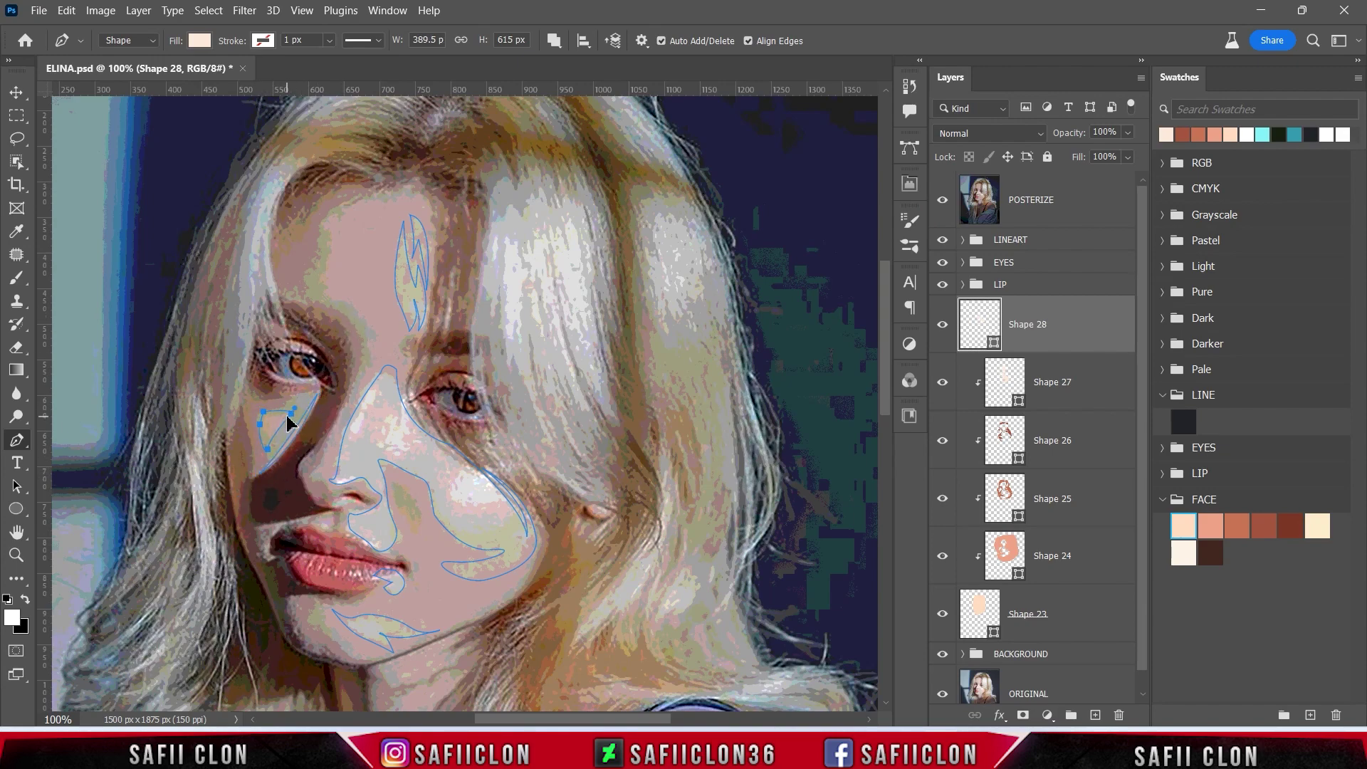
scroll(356, 428, down, 1)
click(943, 200)
click(943, 201)
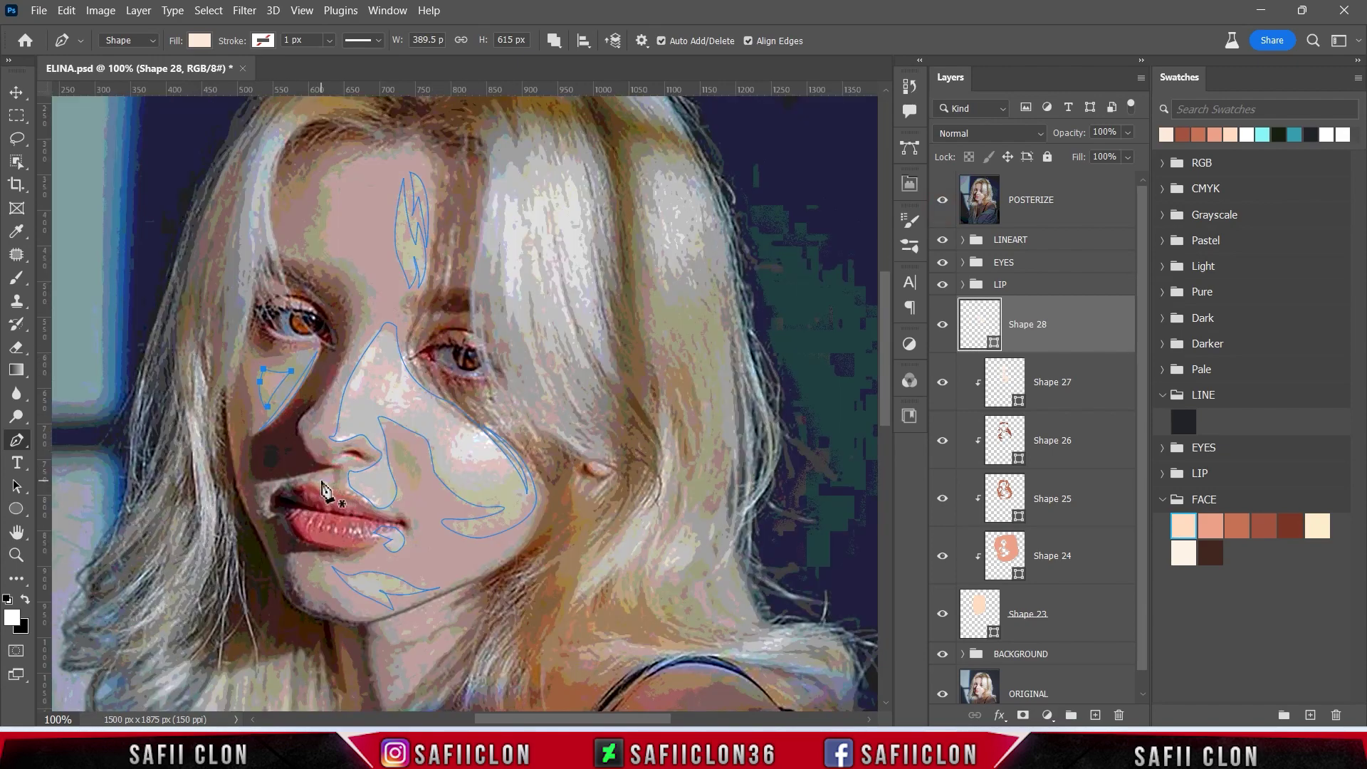
- Start an upper-lip highlight, then zoom out to view the whole face
key(ctrl+comma)
click(313, 483)
click(341, 490)
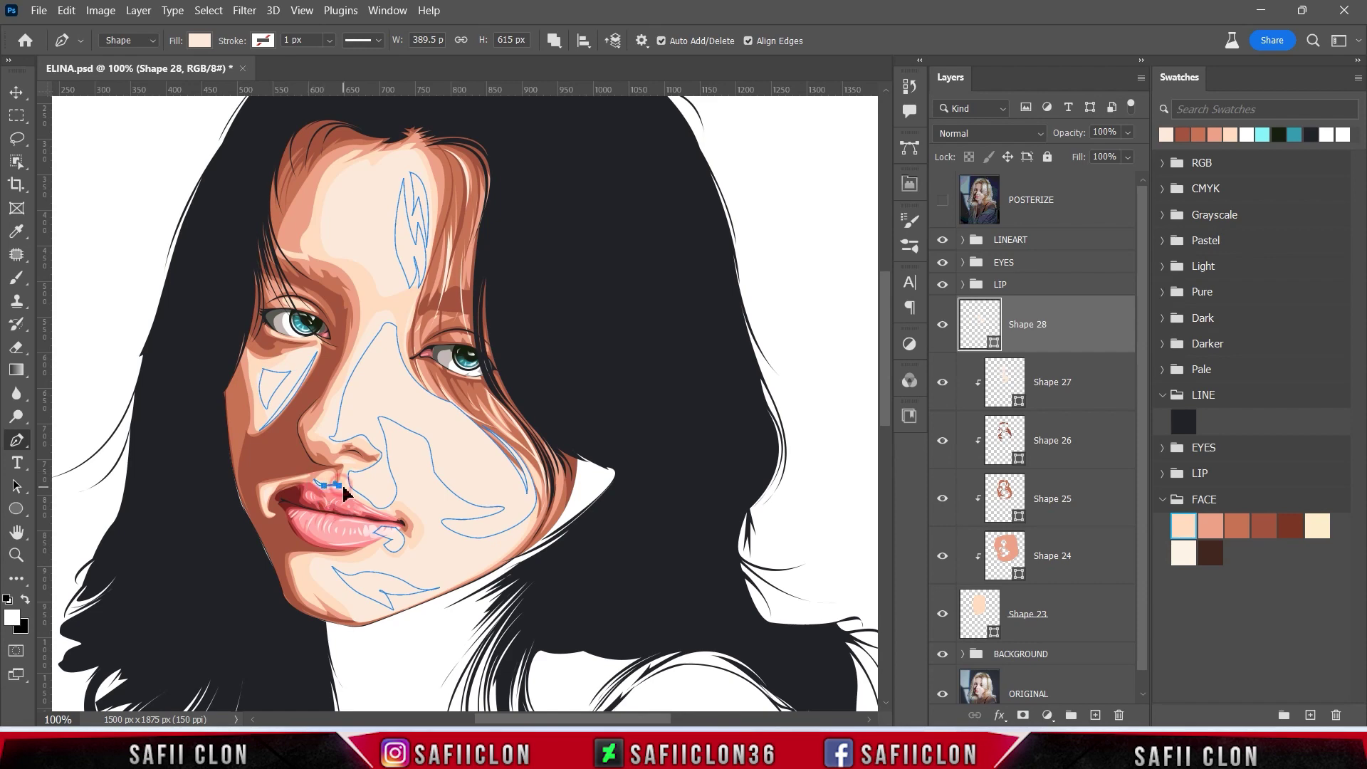
scroll(424, 500, up, 3)
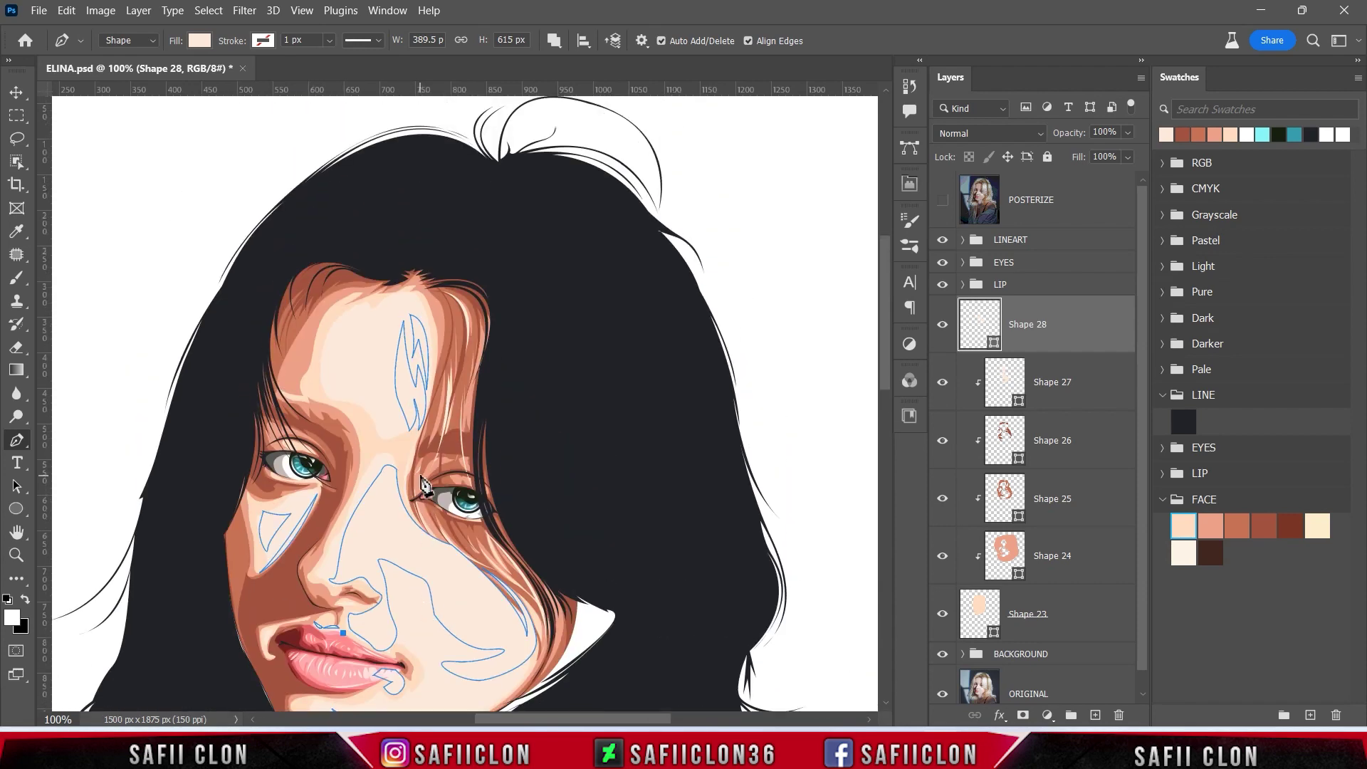
key(ctrl+minus)
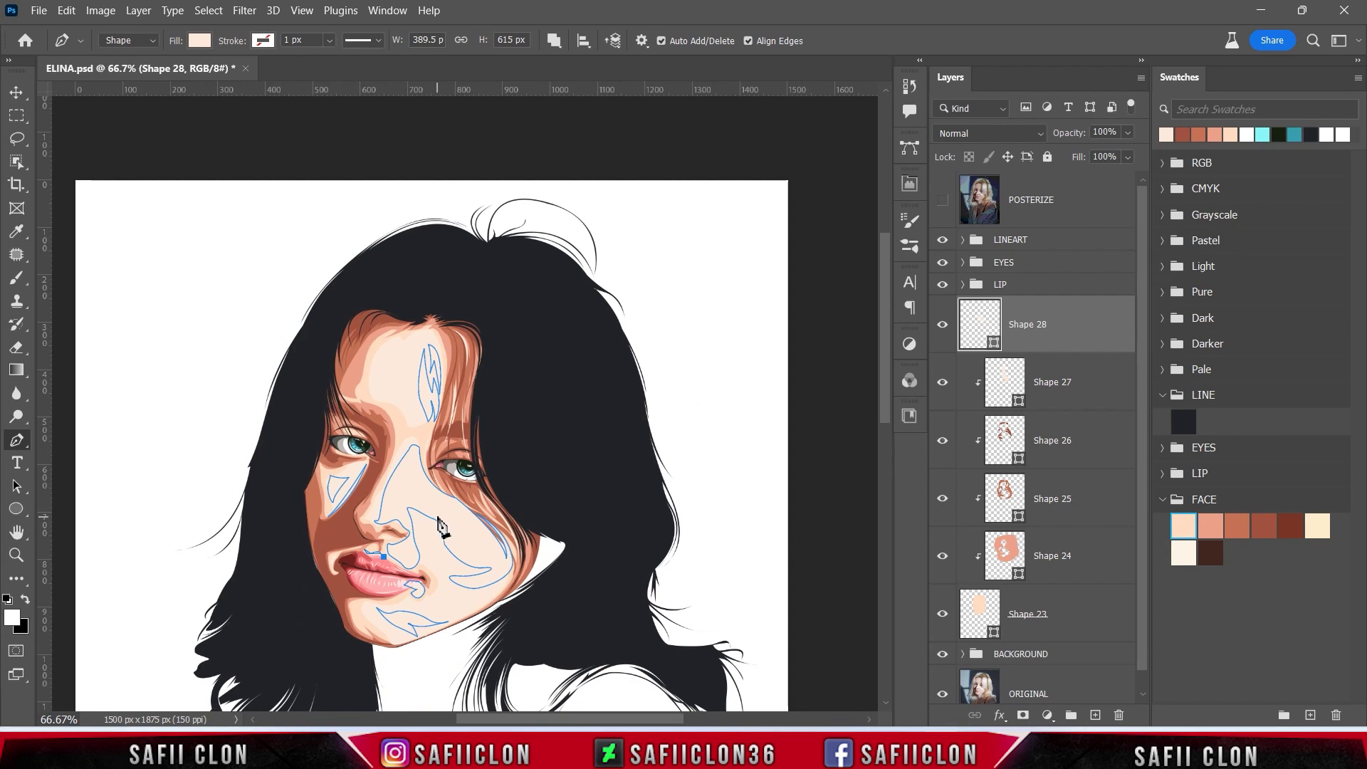
right_click(1065, 326)
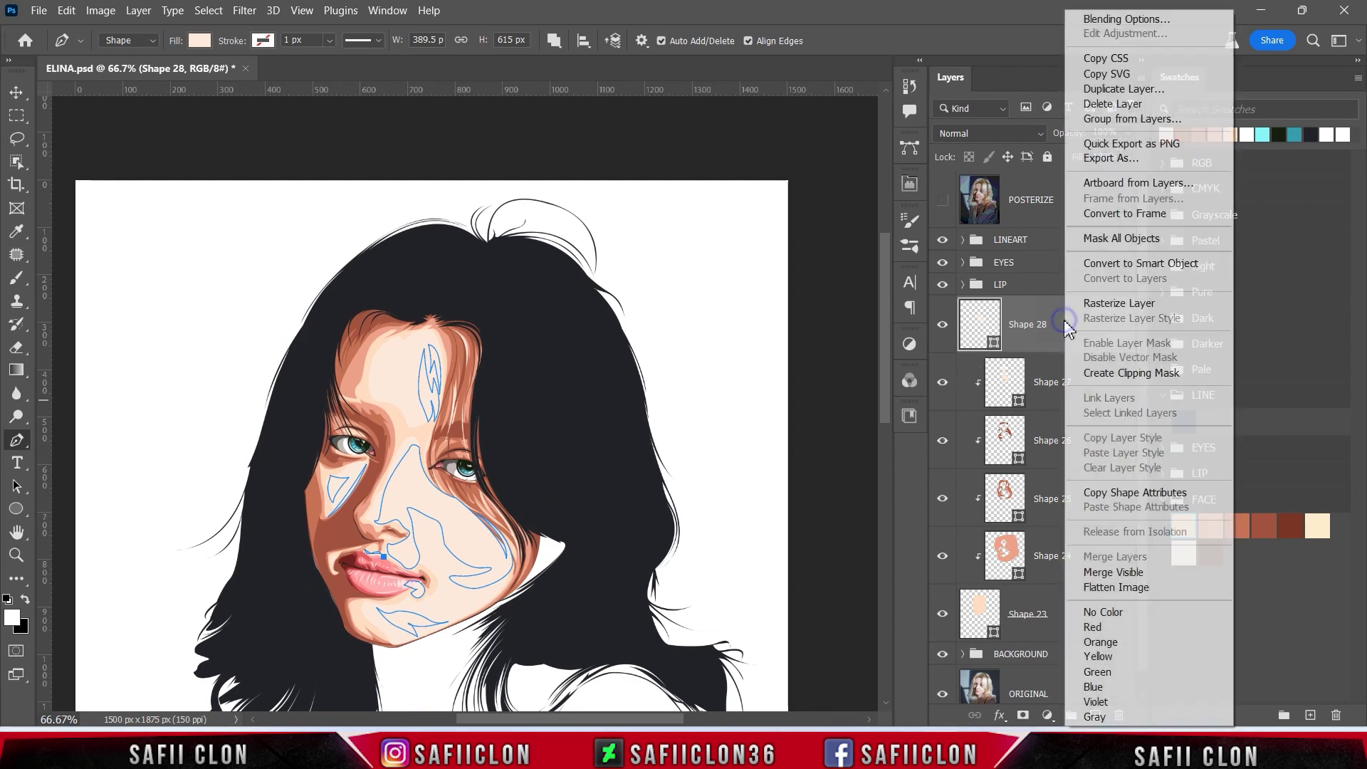
- Clip Shape 28 to the skin layers and give it a pale cream fill, #fdf5ec
click(1104, 375)
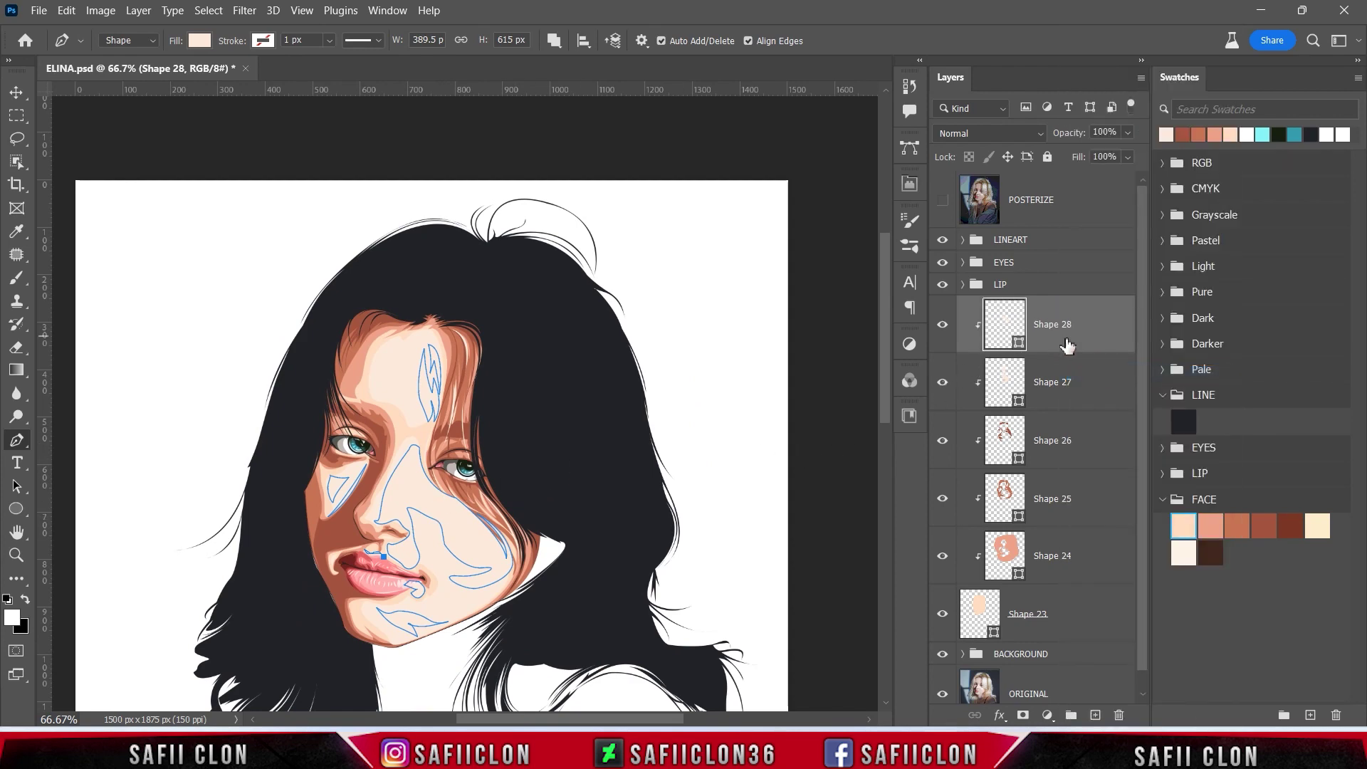
double_click(1020, 348)
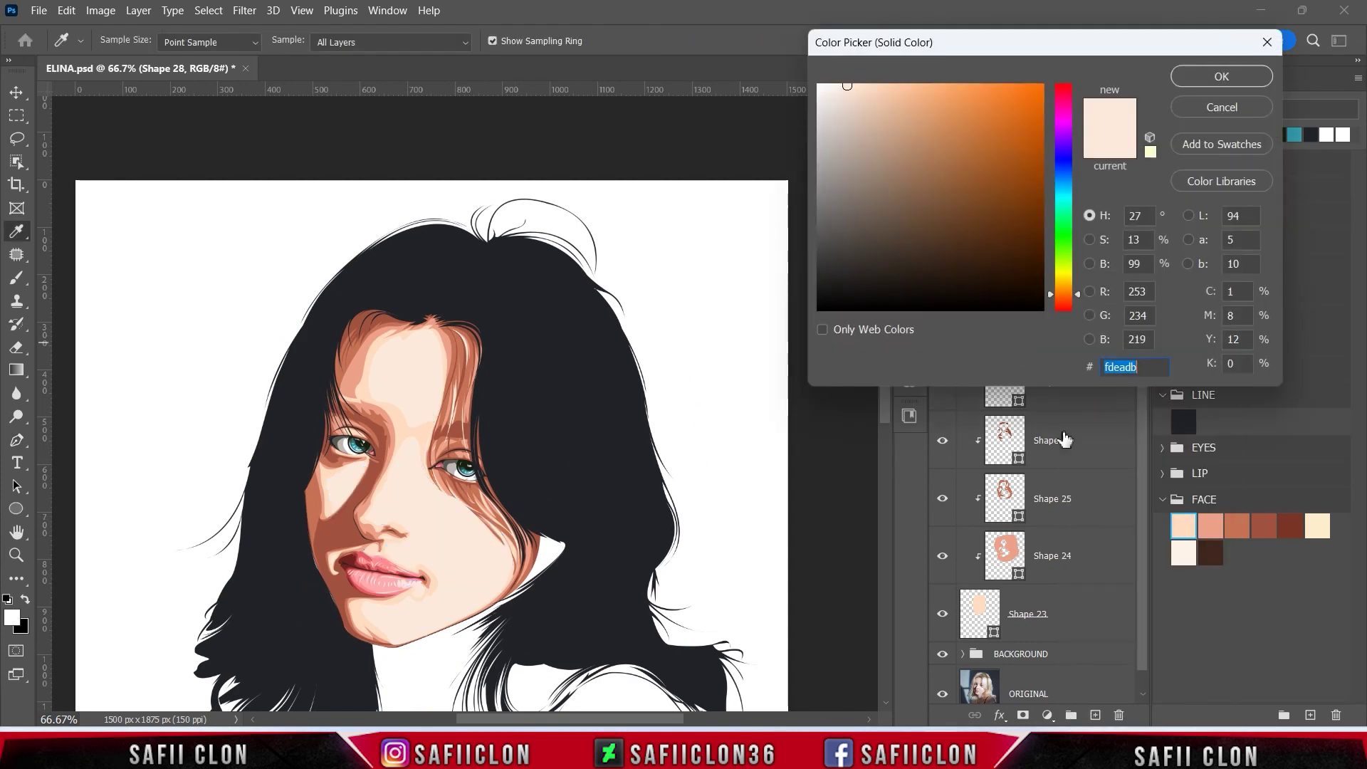
click(1187, 553)
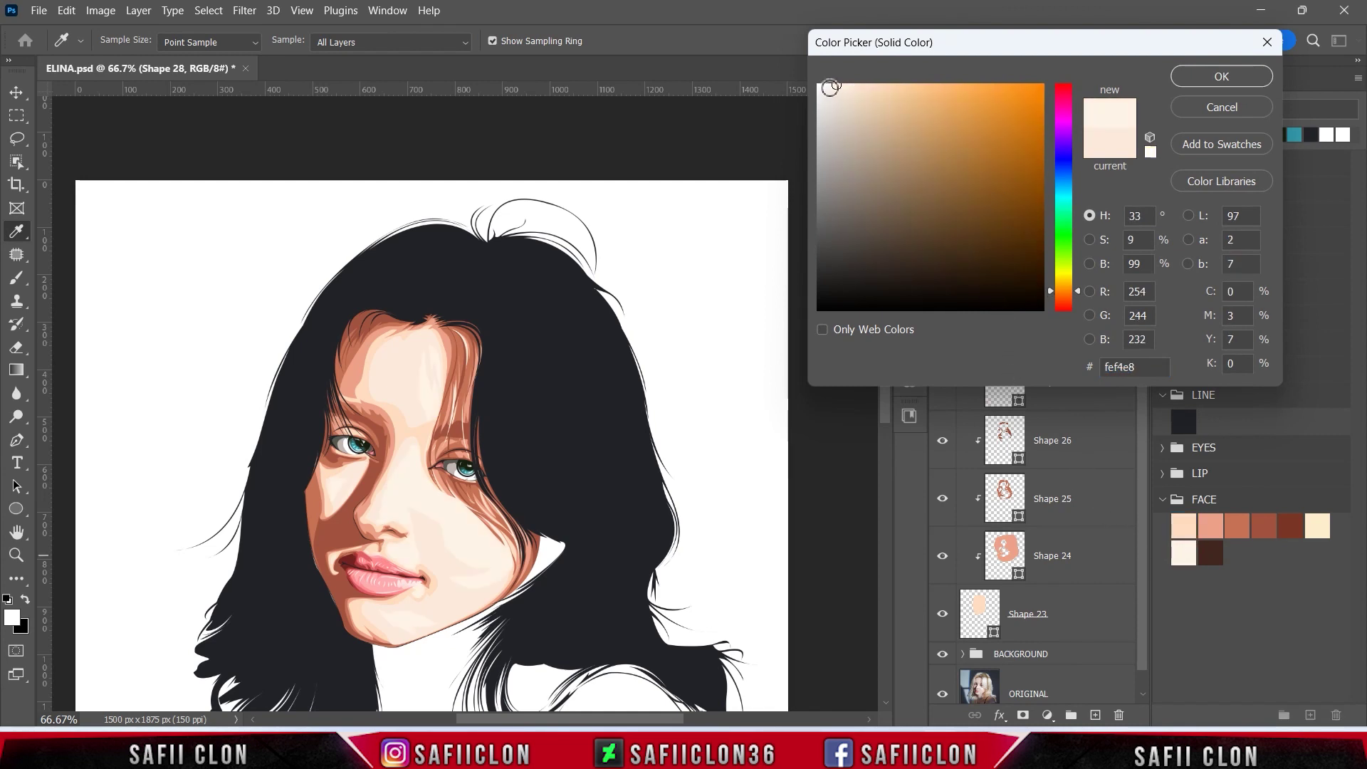
click(830, 86)
click(830, 86)
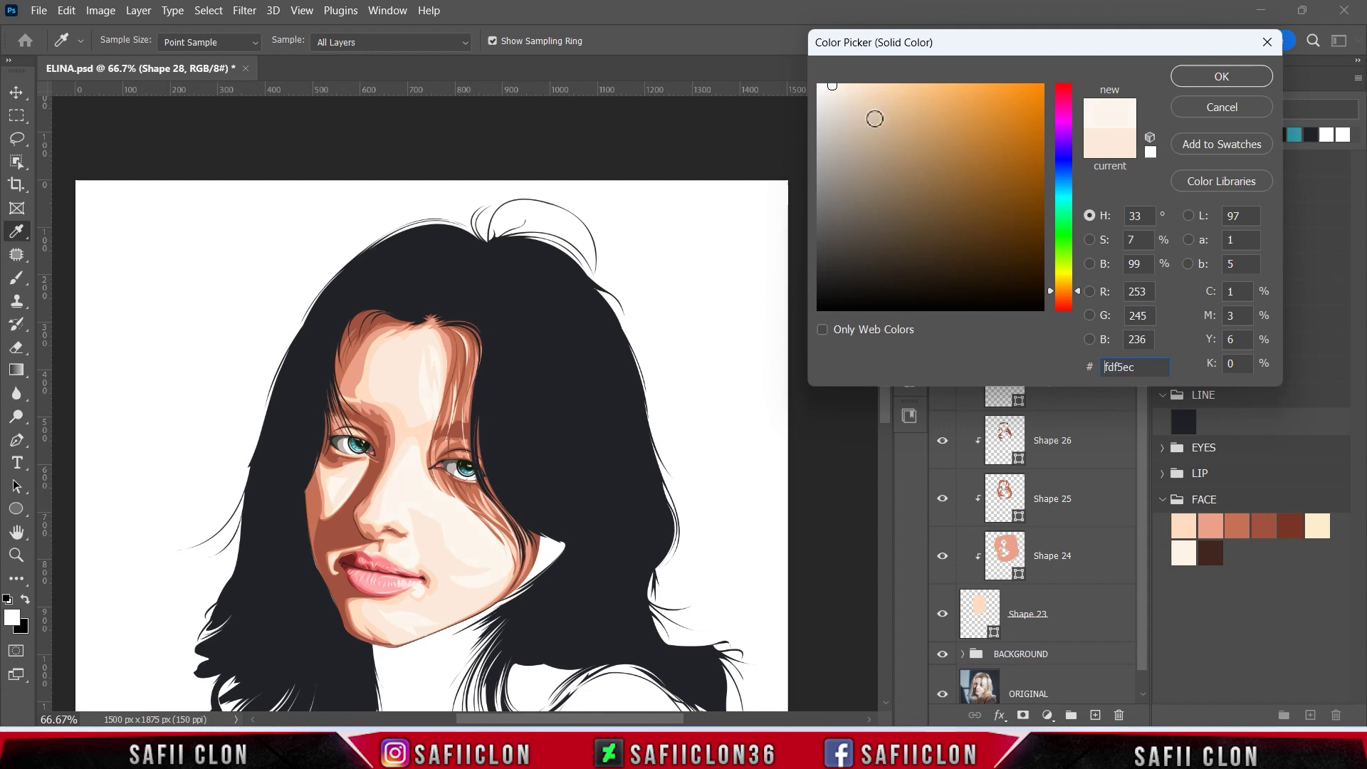
click(1222, 76)
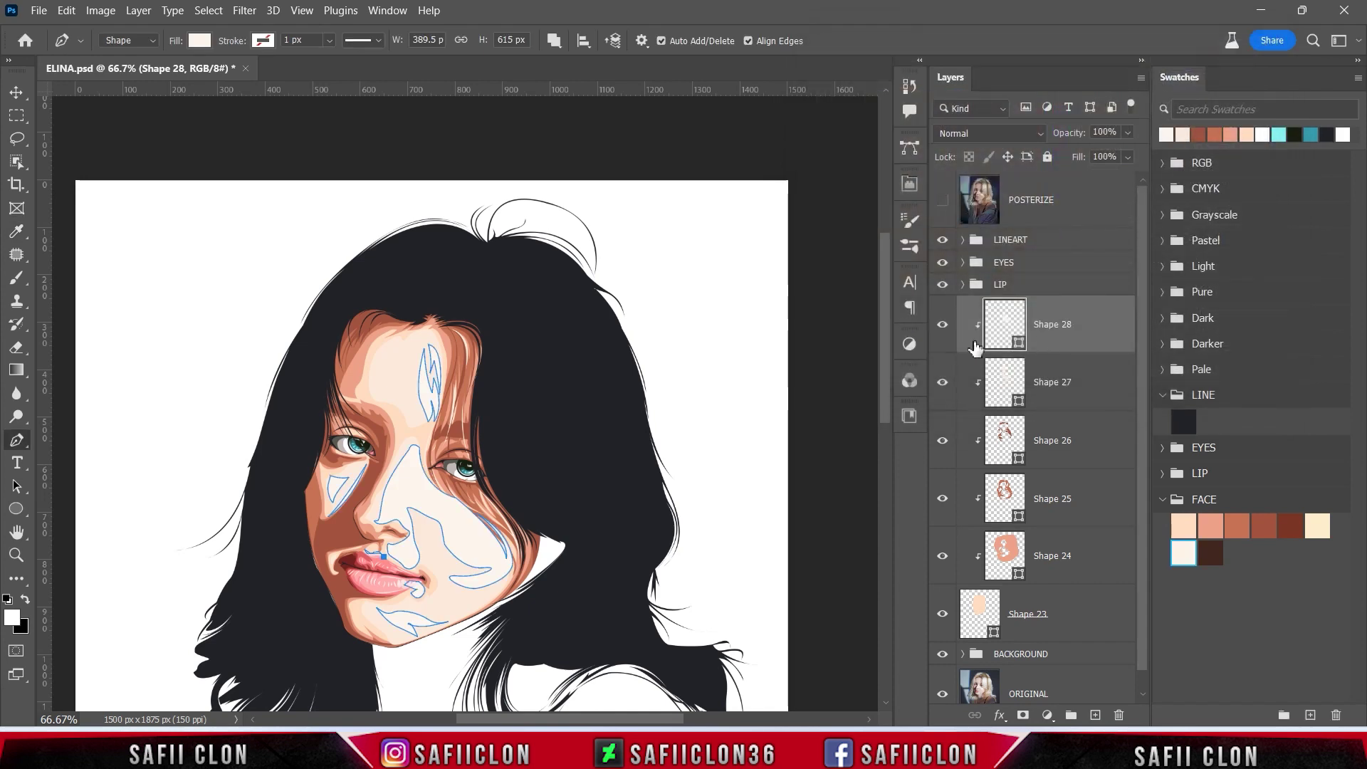
click(944, 325)
- Add short curved highlight strokes at the lip corner and under the eye
click(944, 325)
key(ctrl+plus)
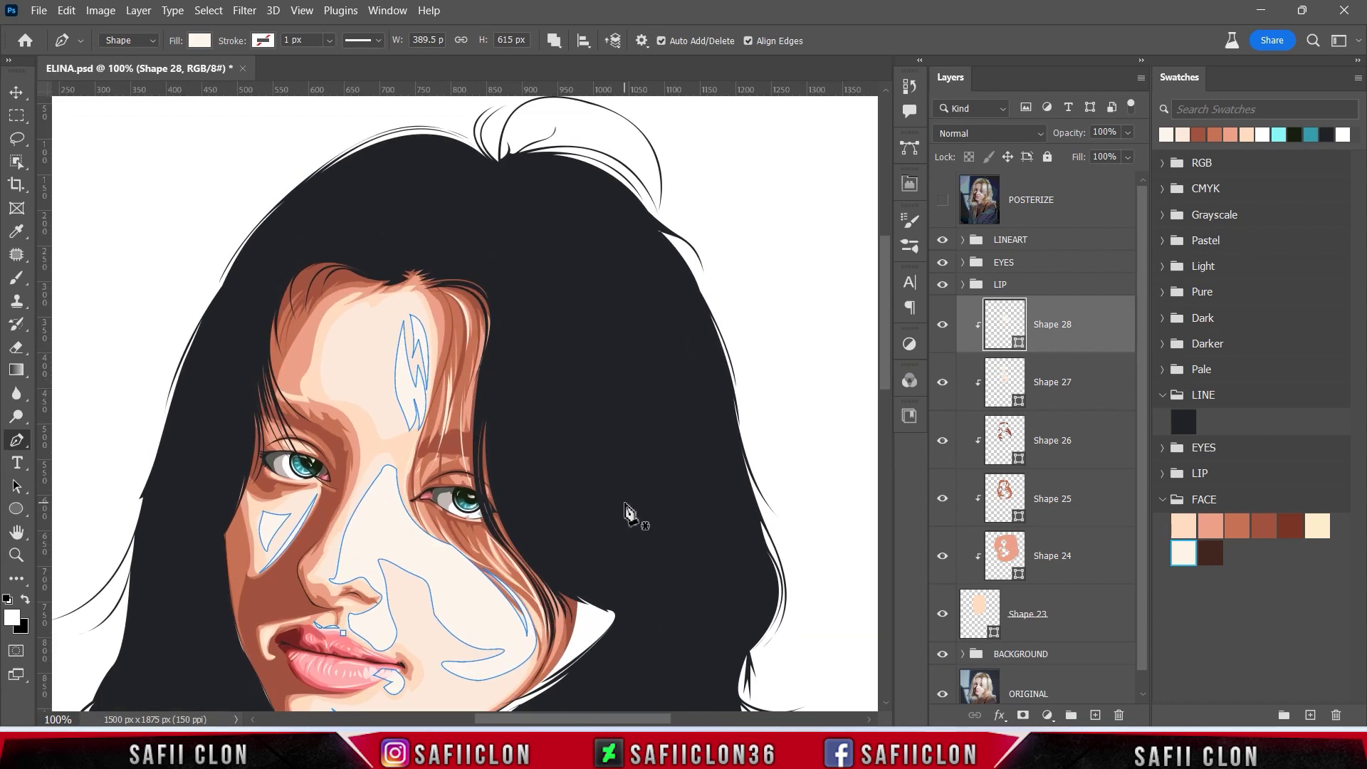
scroll(627, 513, down, 5)
click(274, 497)
drag(268, 527, 289, 492)
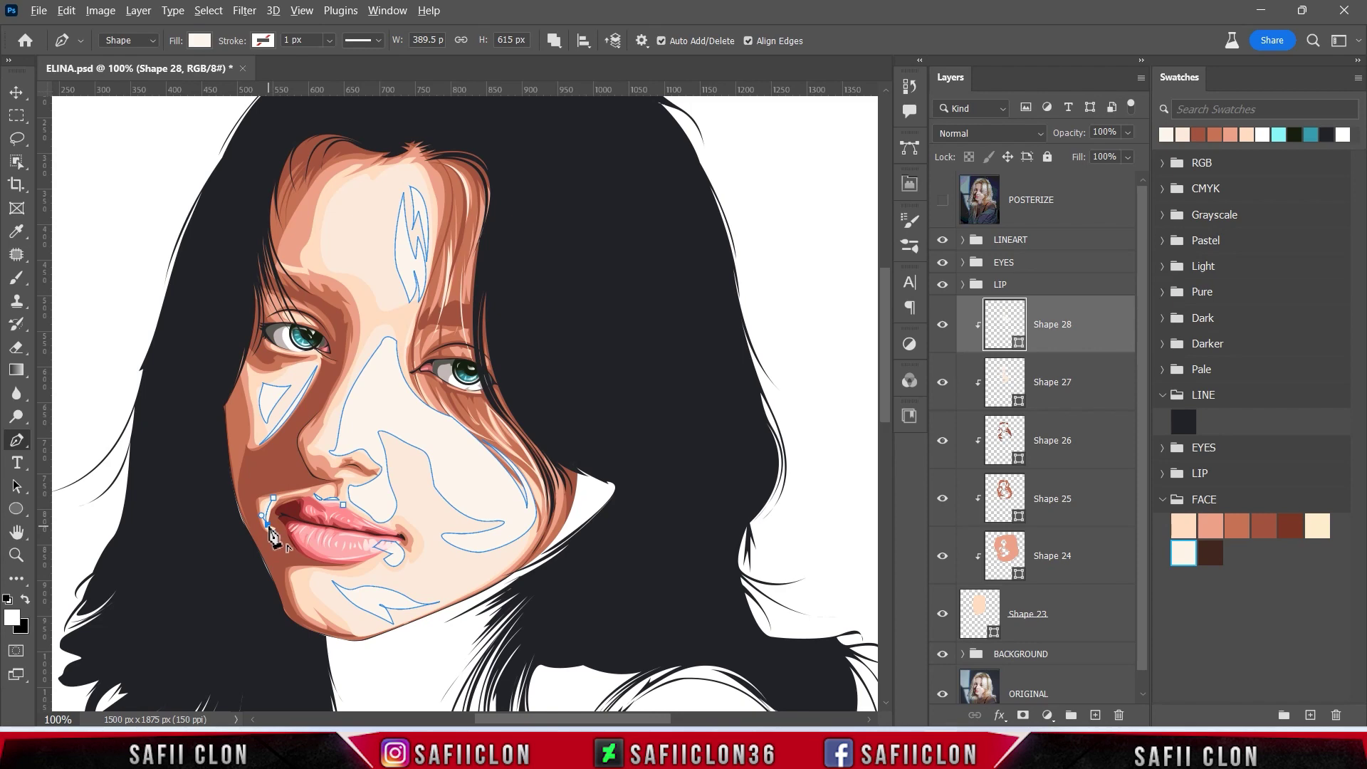
key(ctrl+plus)
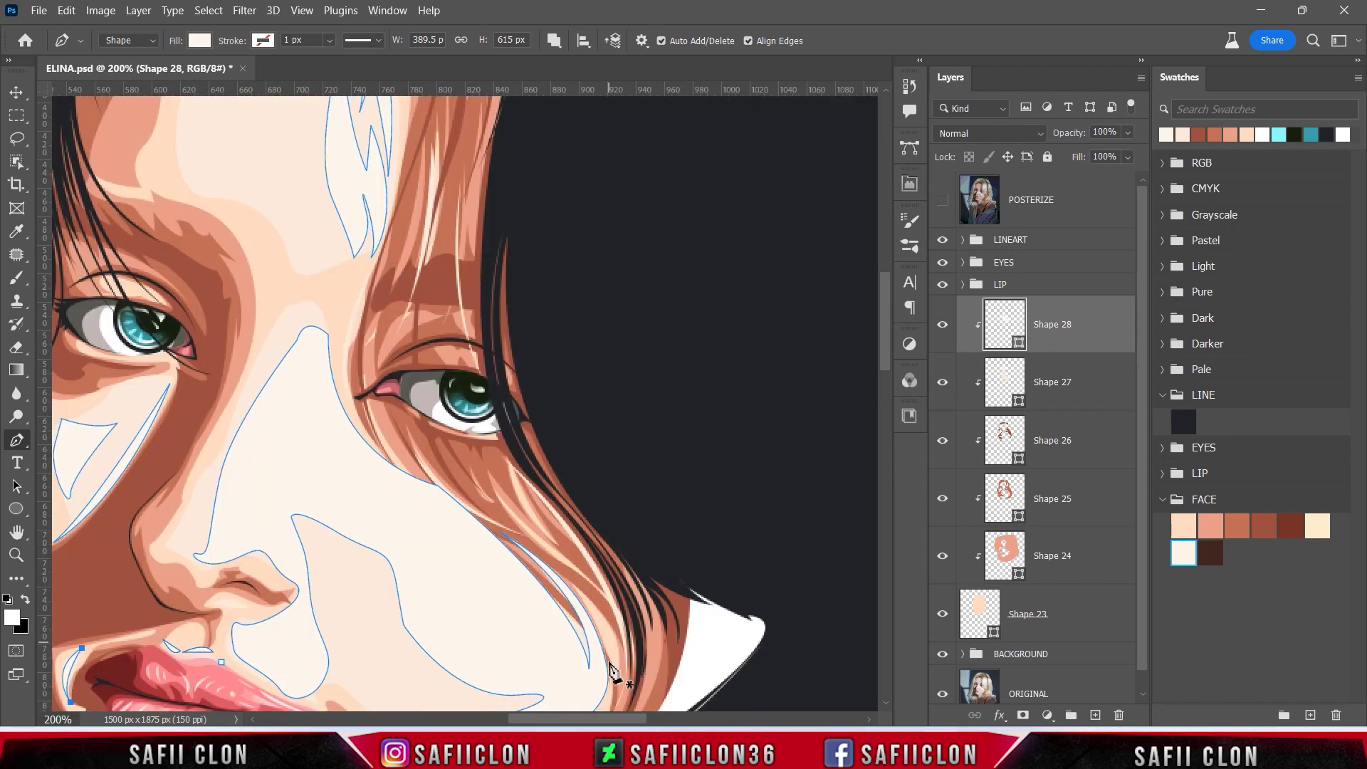
click(453, 402)
drag(544, 434, 596, 431)
key(Escape)
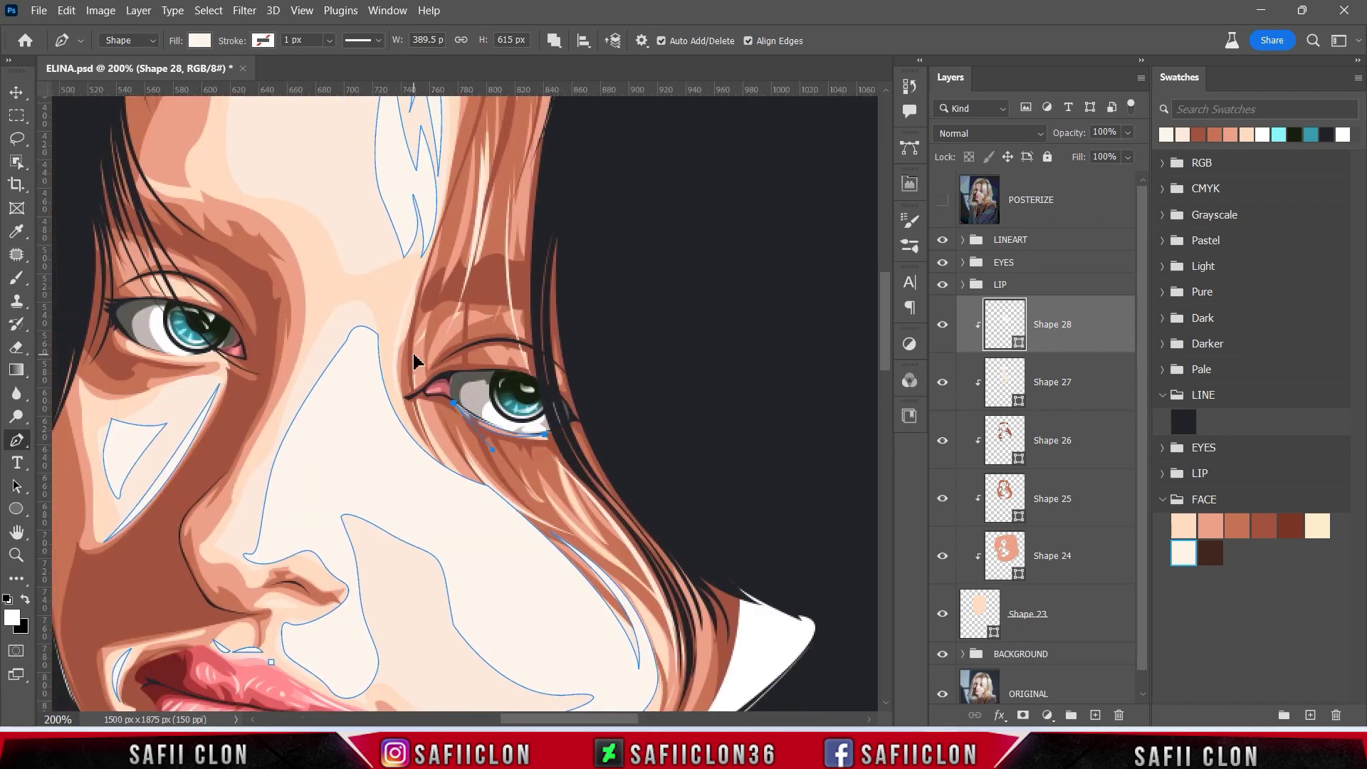
- Trace a highlight along the lower lid and upper eyelid of the left eye
scroll(484, 498, left, 3)
click(271, 340)
drag(355, 353, 361, 311)
click(314, 279)
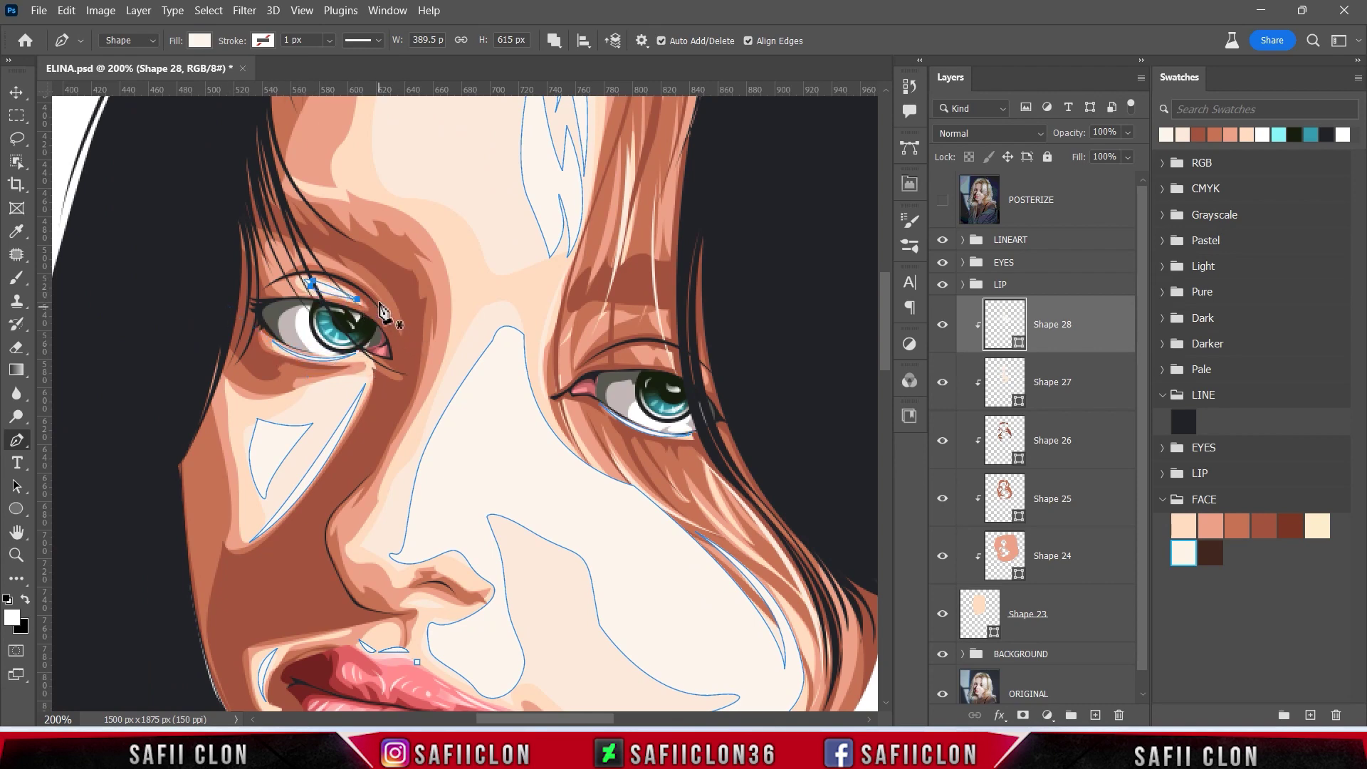
click(390, 311)
mouse_move(343, 259)
mouse_down()
mouse_move(318, 249)
mouse_move(356, 278)
mouse_up()
key(ctrl+comma)
key(ctrl+comma)
key(ctrl+comma)
- Trace a curved highlight at the right eye's inner corner and above the eye
click(562, 406)
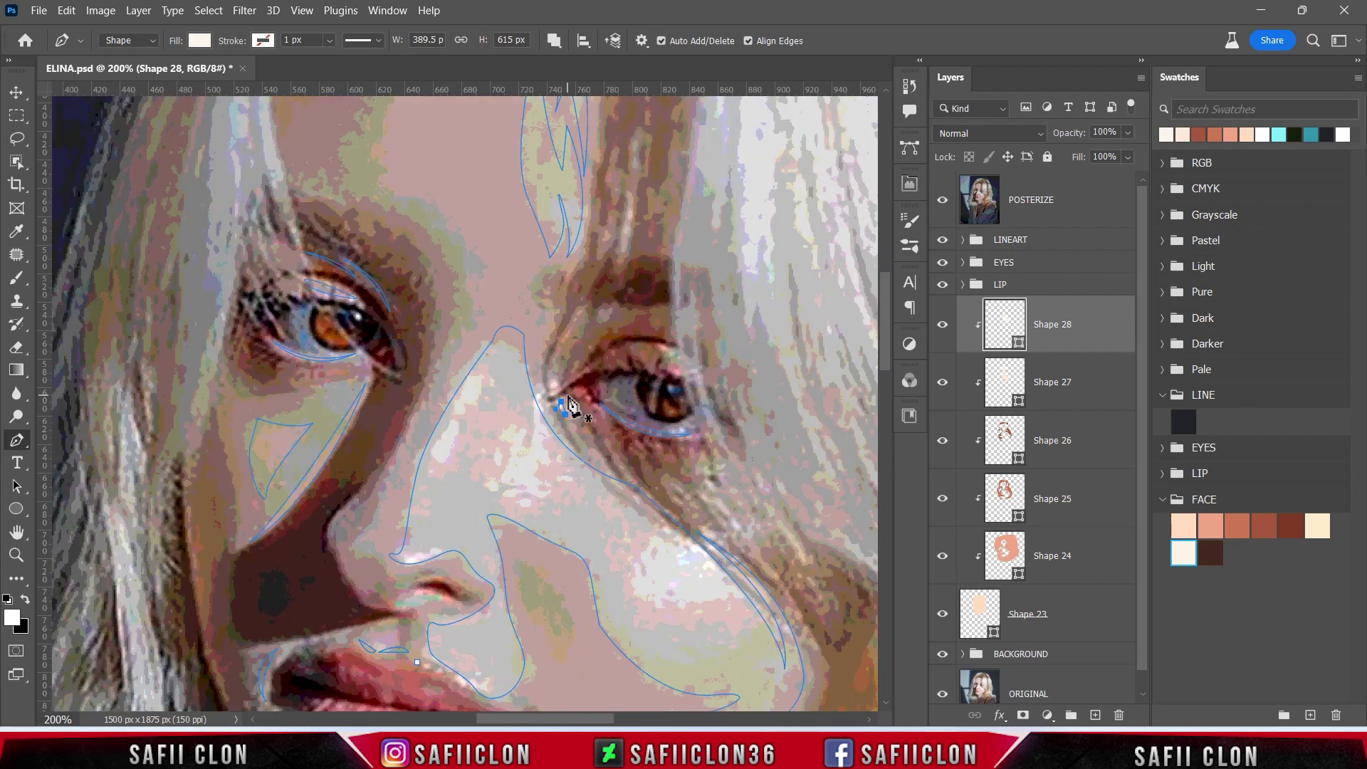
drag(546, 388, 549, 418)
click(942, 201)
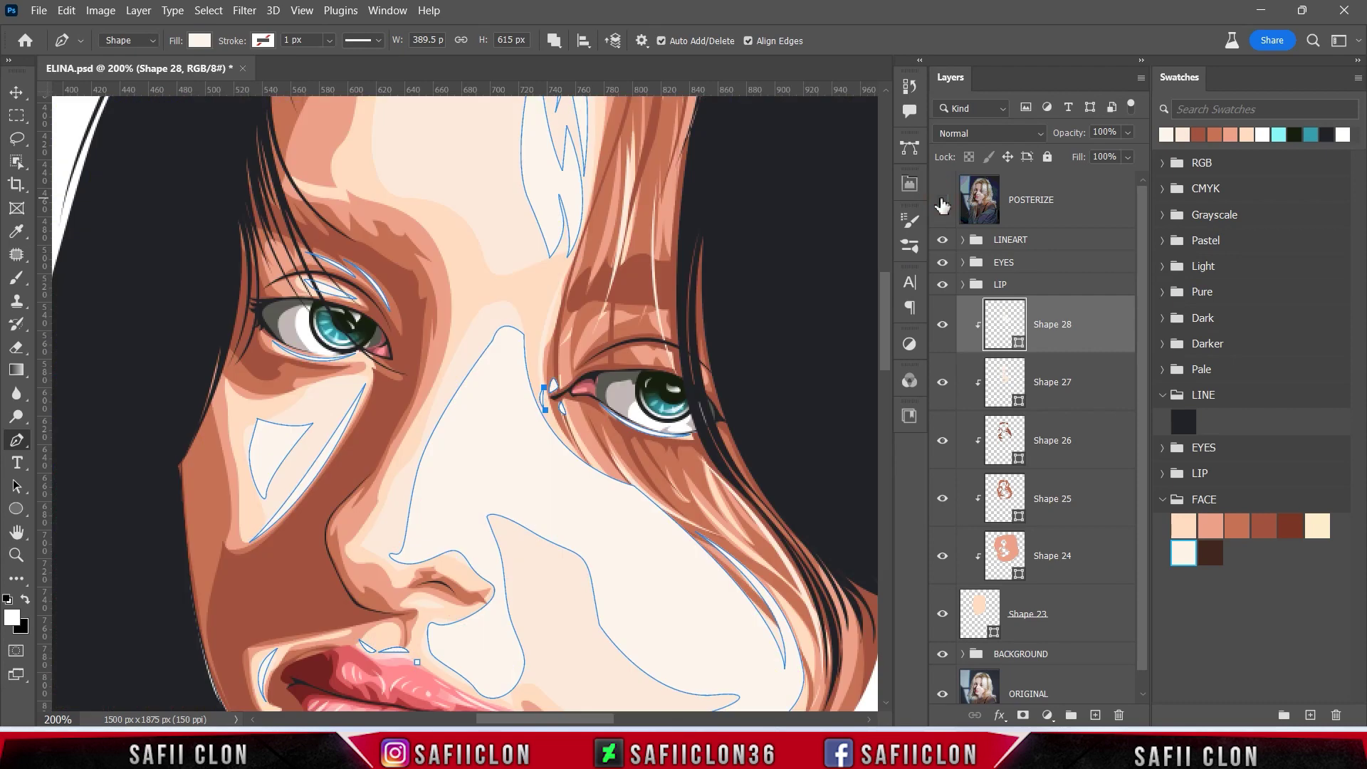
click(579, 371)
click(942, 206)
ctrl+click(631, 313)
key(Escape)
scroll(776, 335, down, 3)
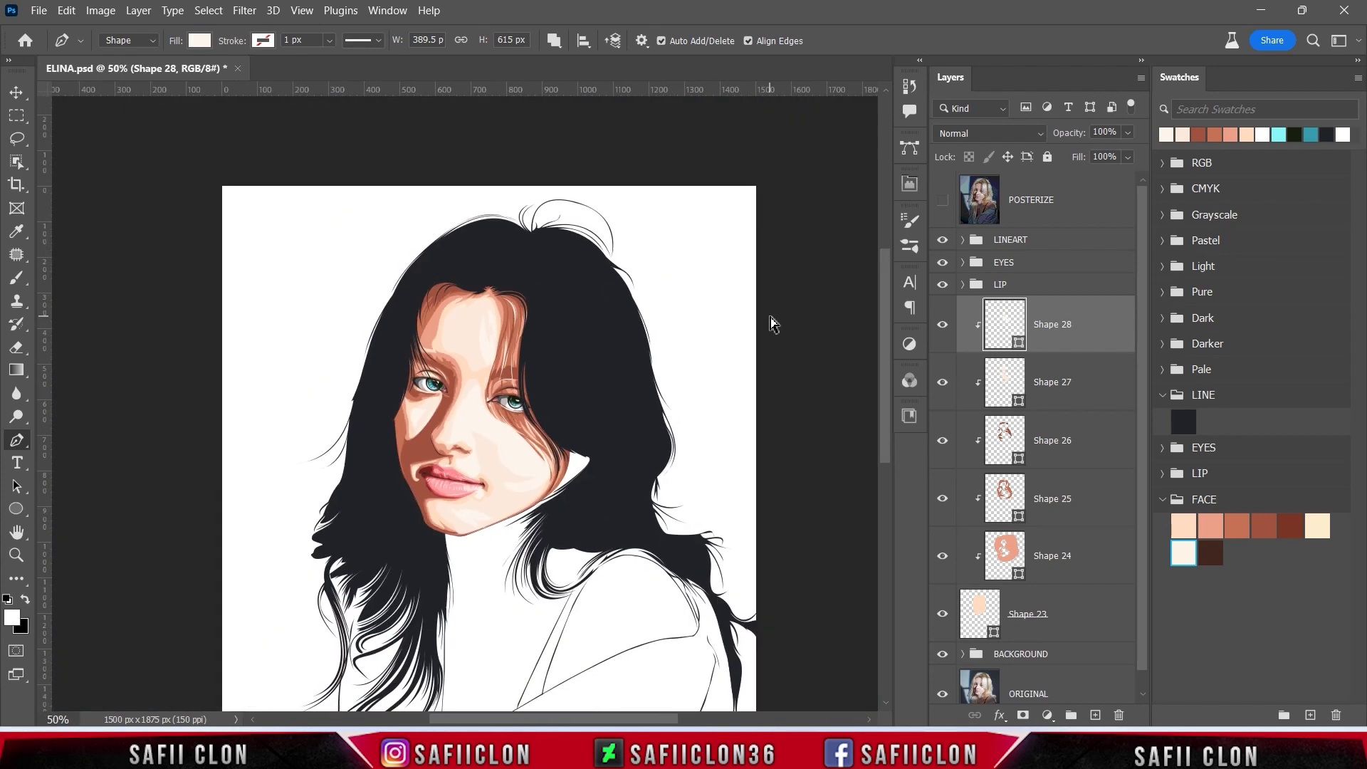
scroll(773, 324, up, 2)
scroll(772, 326, down, 1)
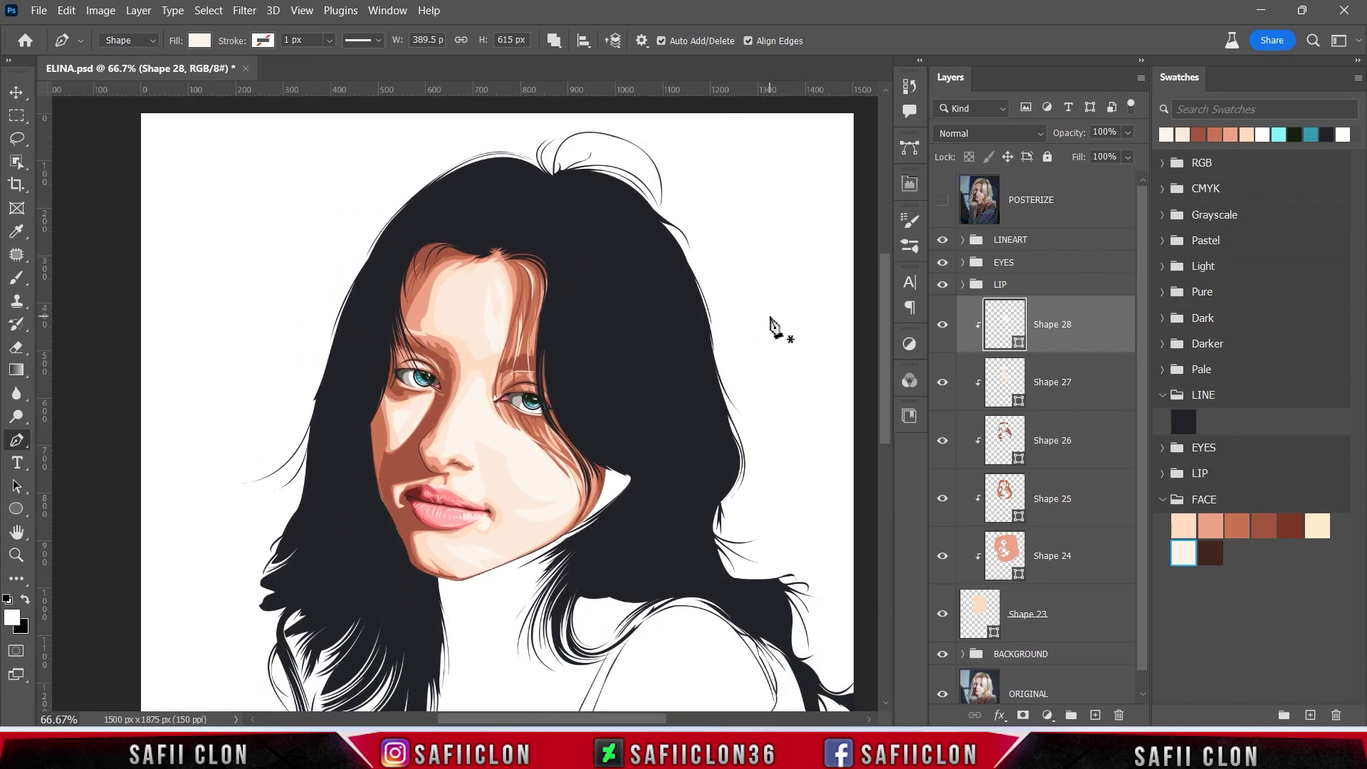
click(944, 327)
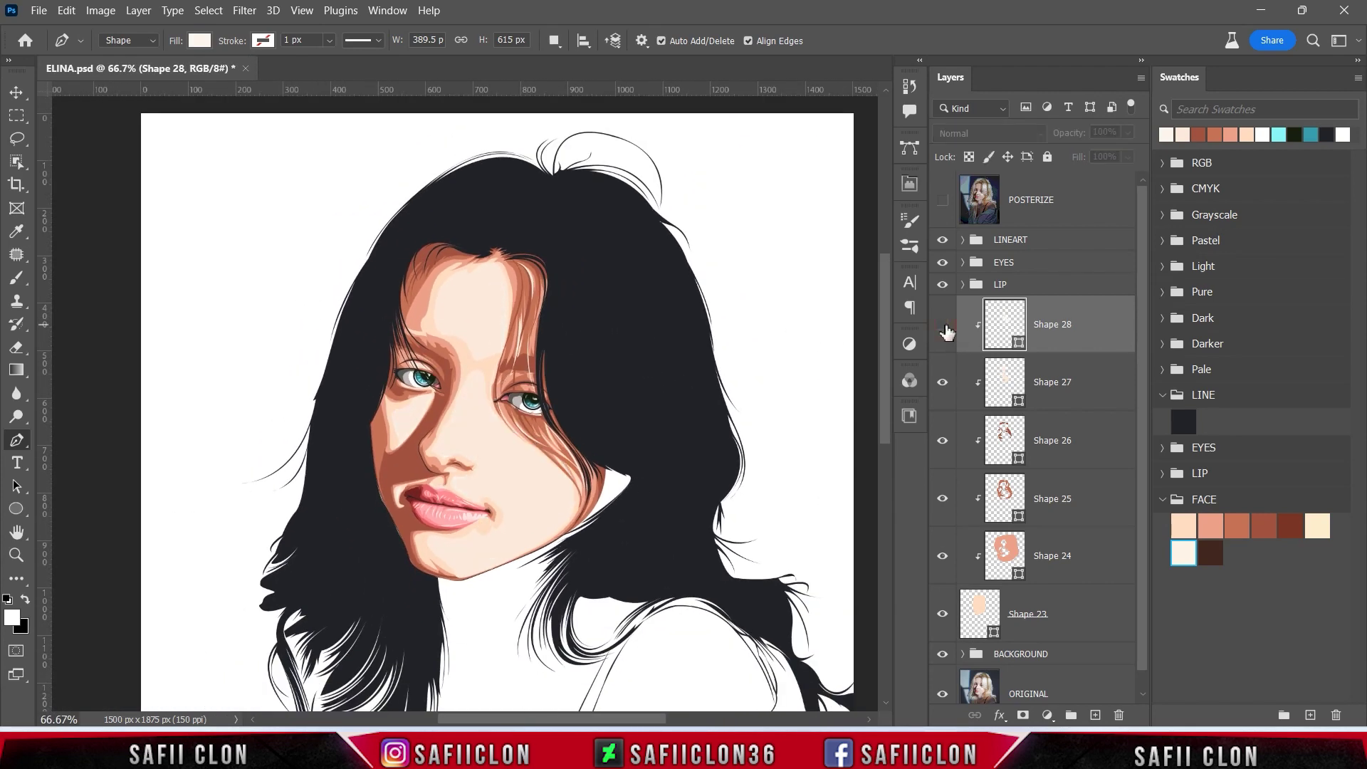
click(944, 383)
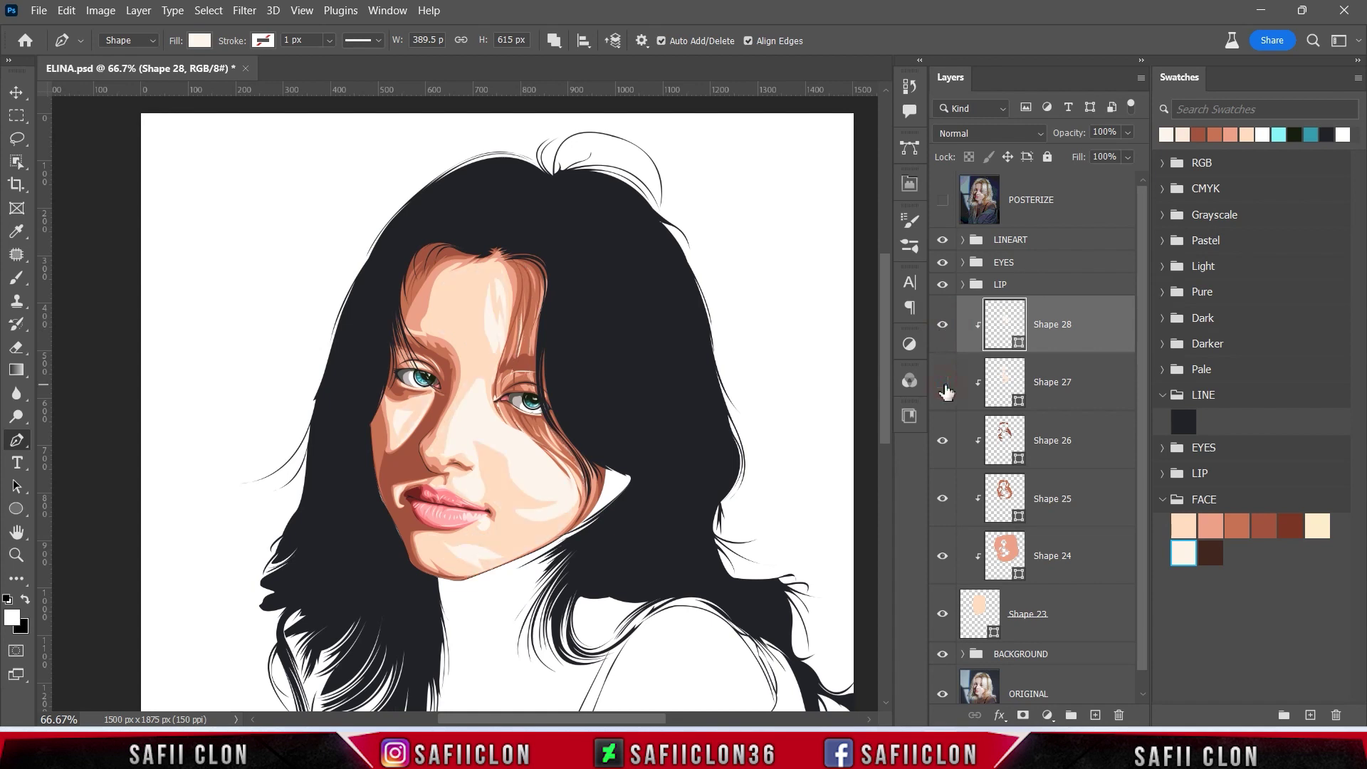
click(943, 384)
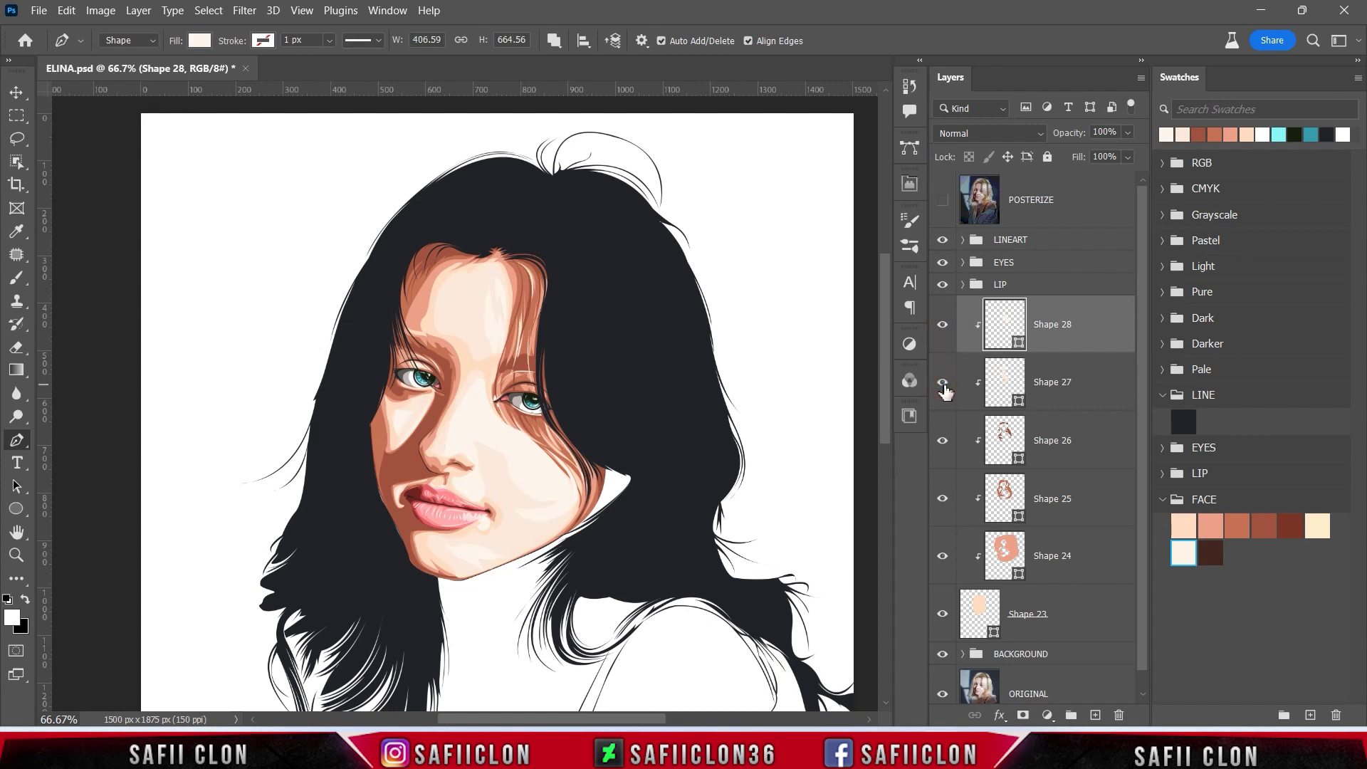
click(942, 442)
click(942, 443)
click(943, 500)
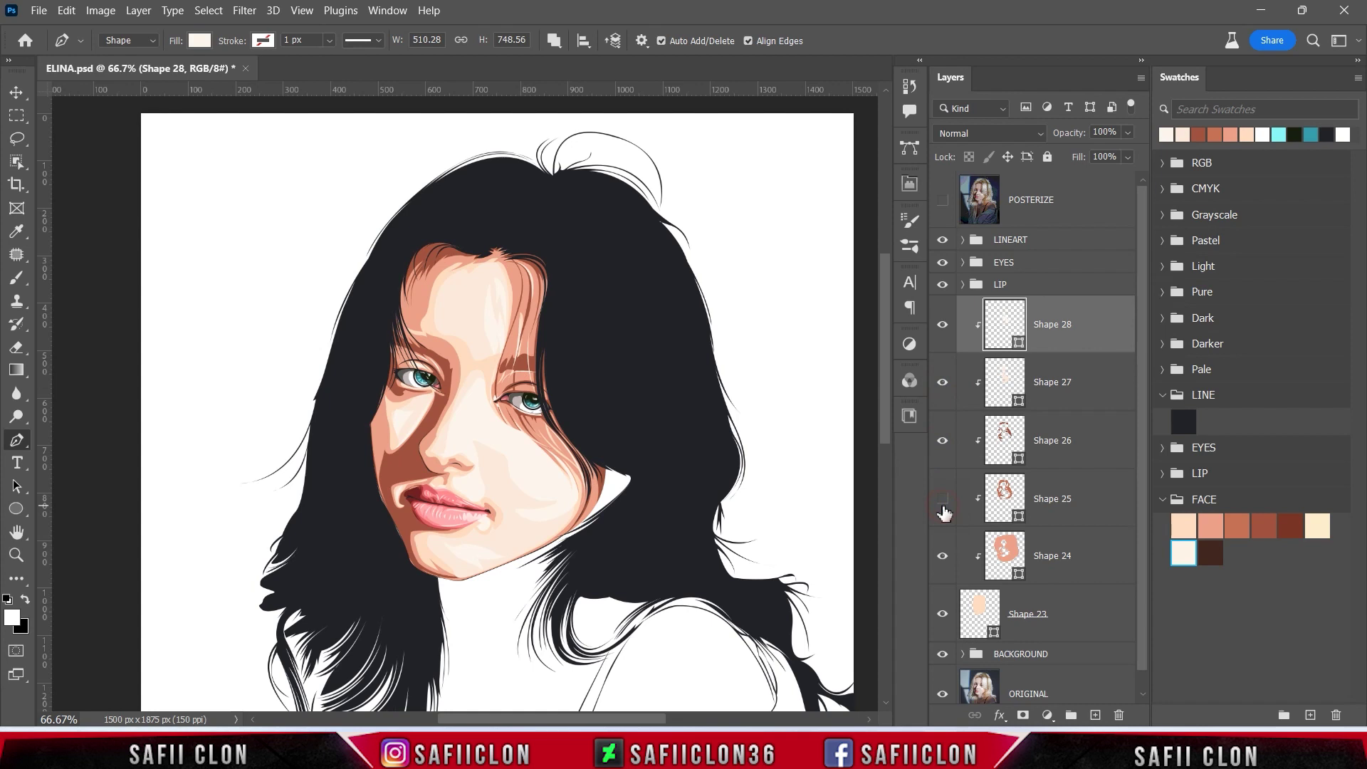
click(943, 501)
click(942, 556)
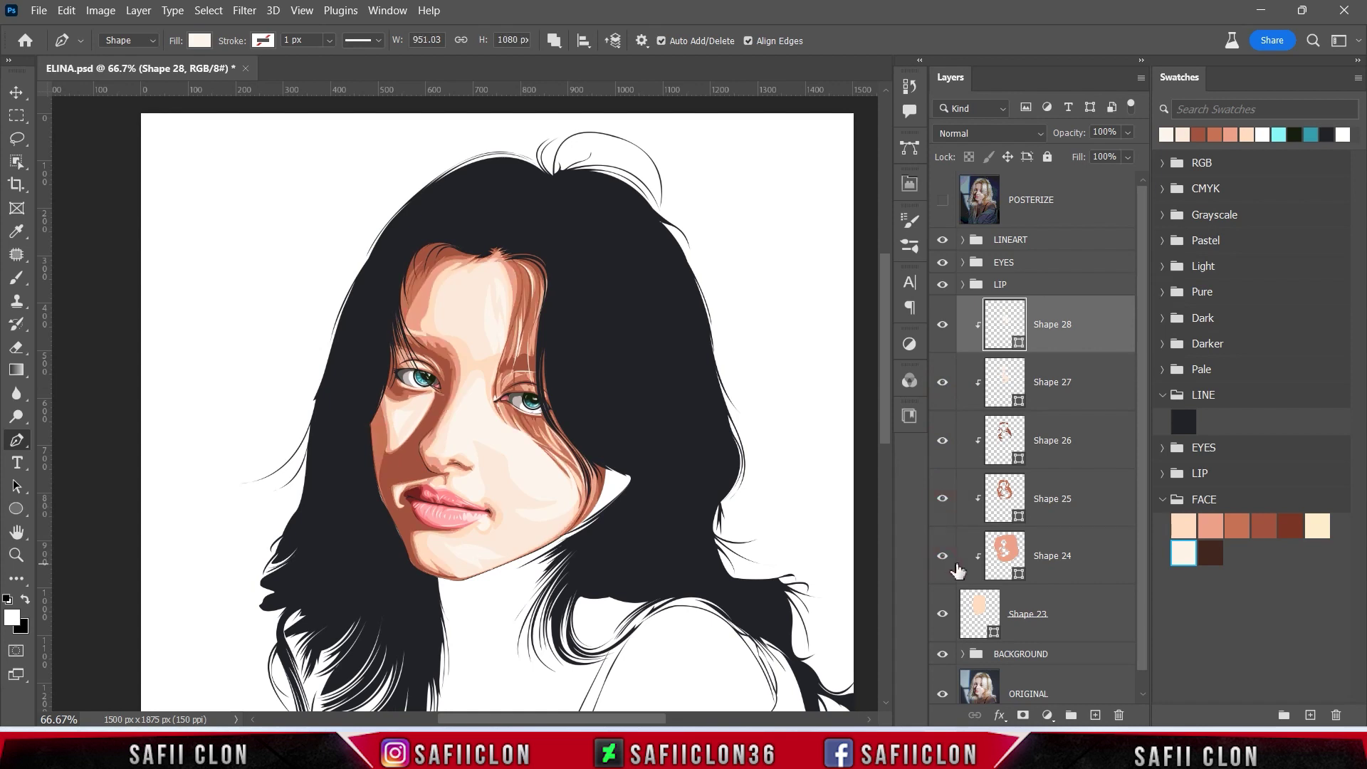
click(942, 614)
click(942, 613)
click(1096, 623)
- Change Shape 23's fill to a deeper, more saturated peach, #fdd3b2
double_click(994, 632)
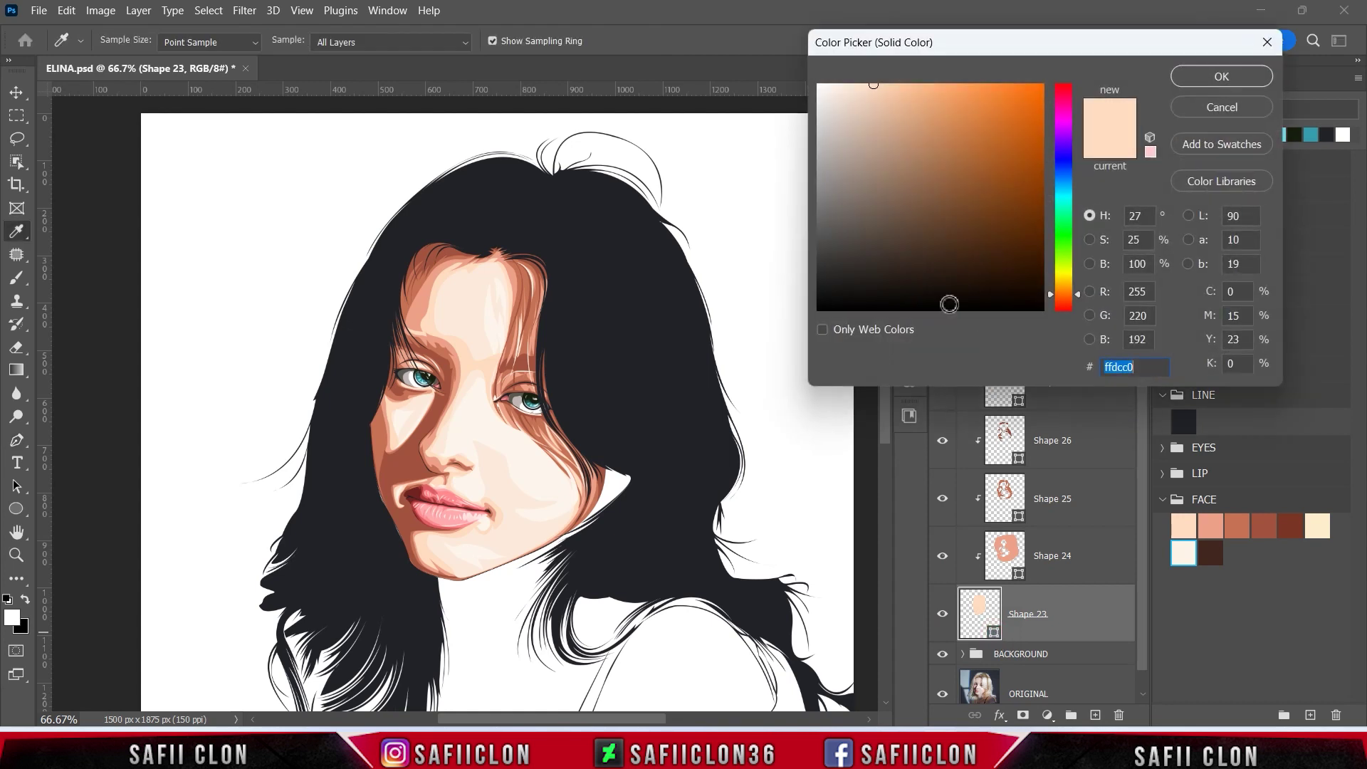
click(880, 85)
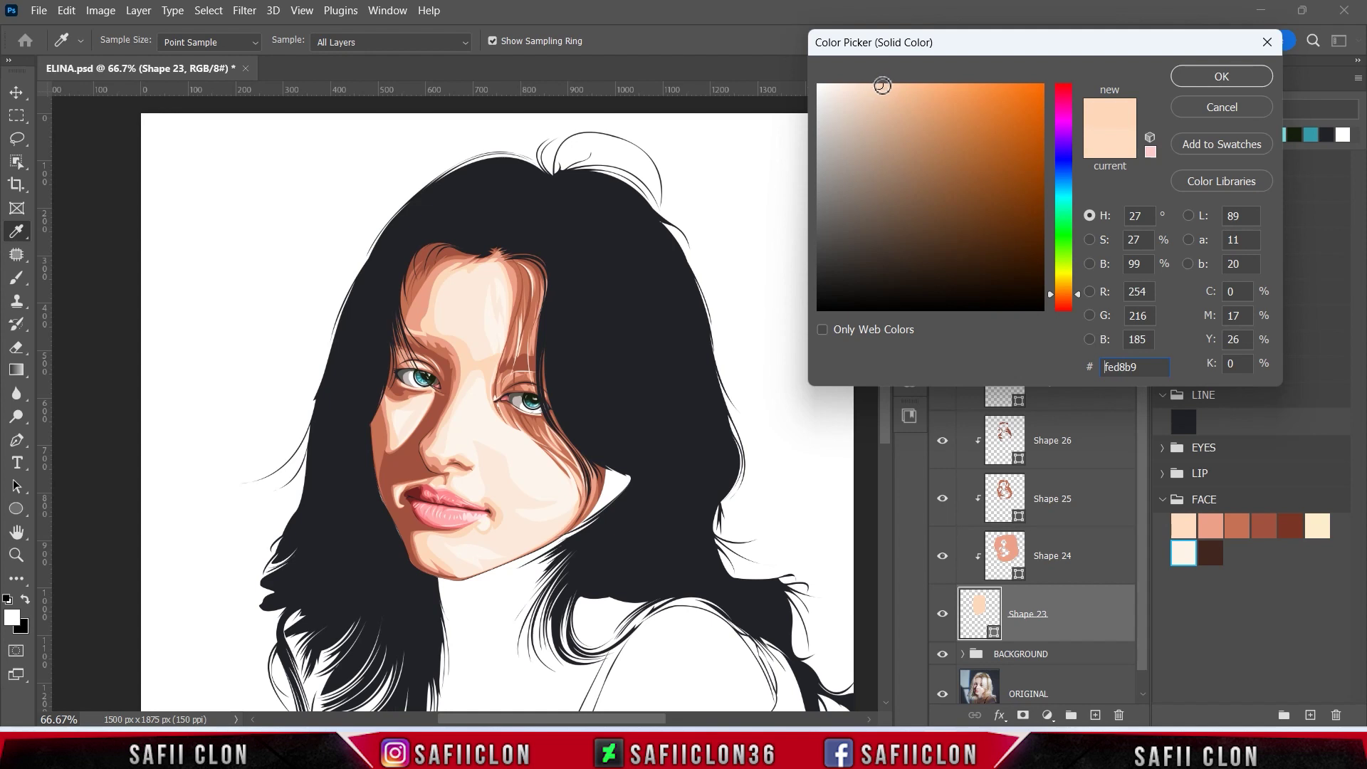
click(882, 86)
click(1219, 77)
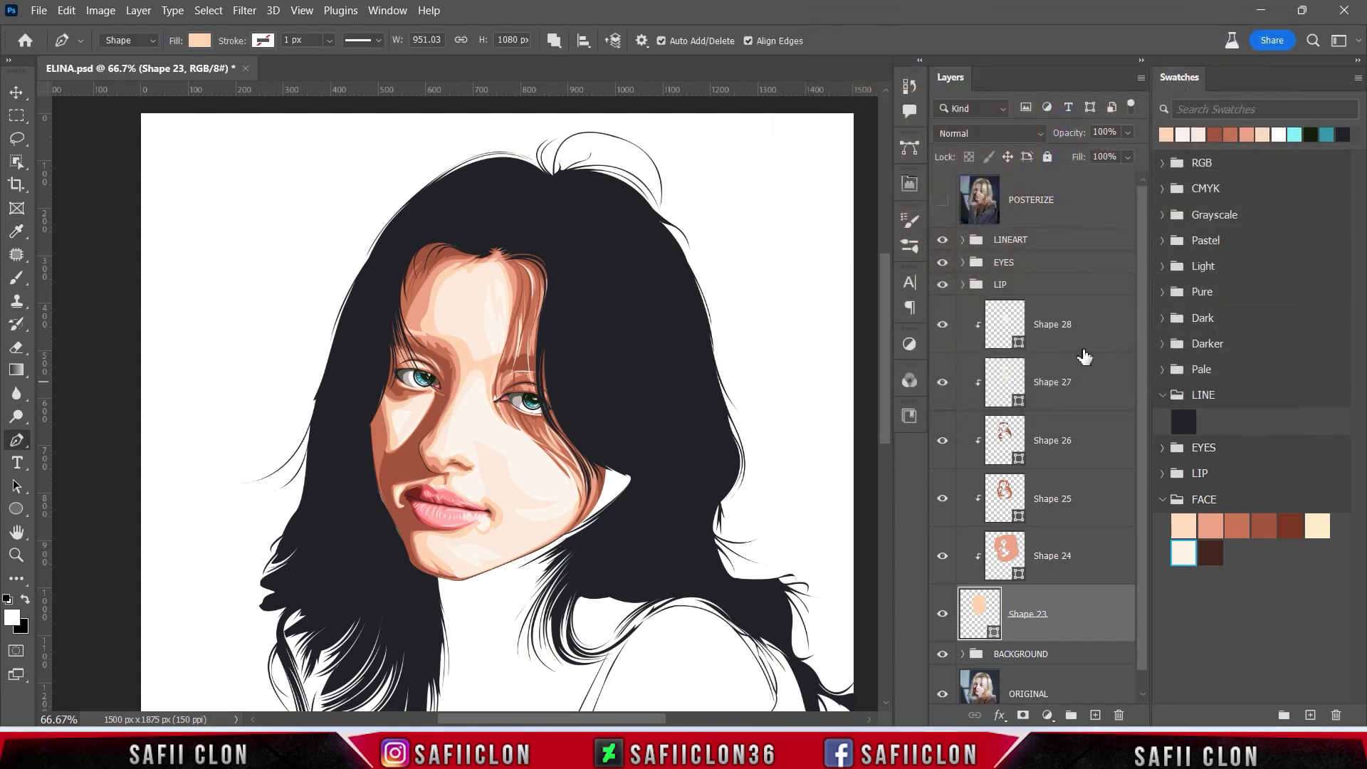
- Set the path operation to New Layer and zoom in on the face with the photo showing
click(1051, 343)
click(942, 327)
click(553, 41)
click(588, 58)
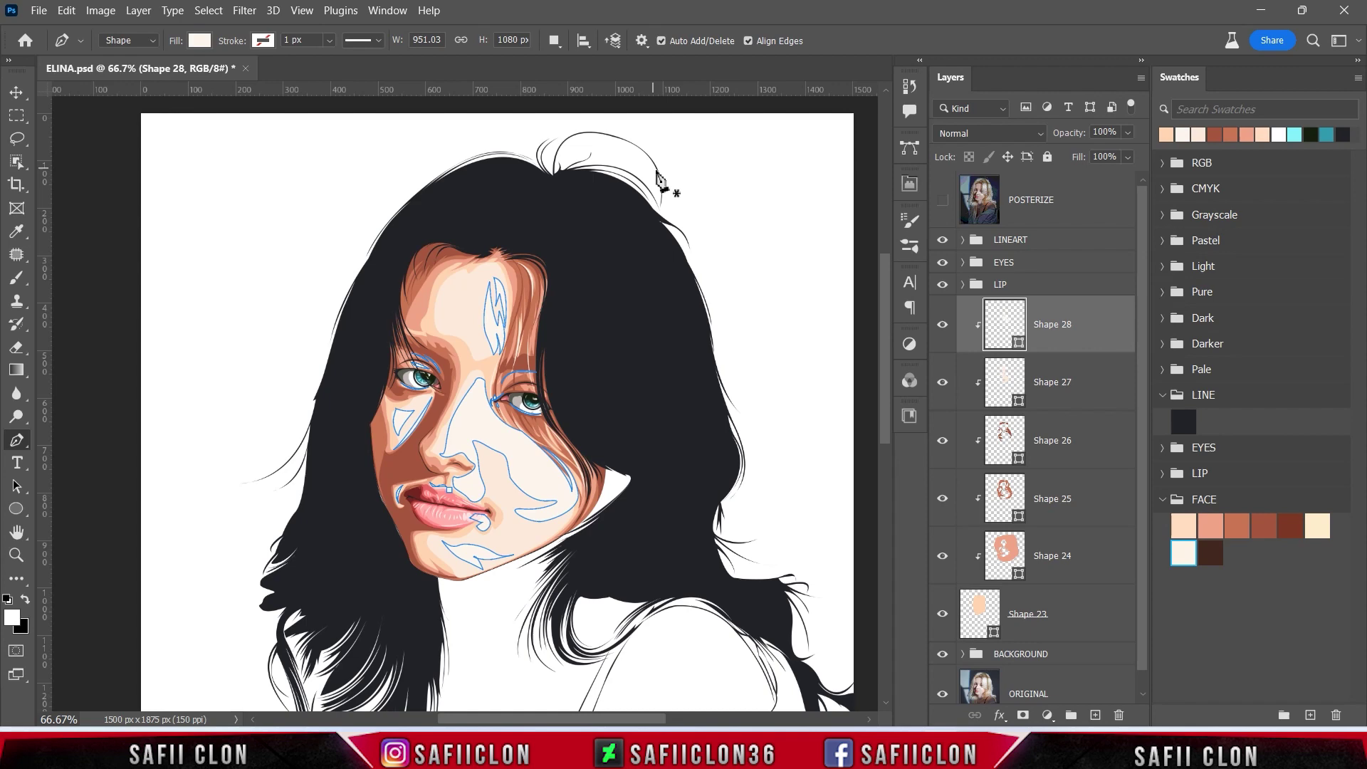
click(941, 201)
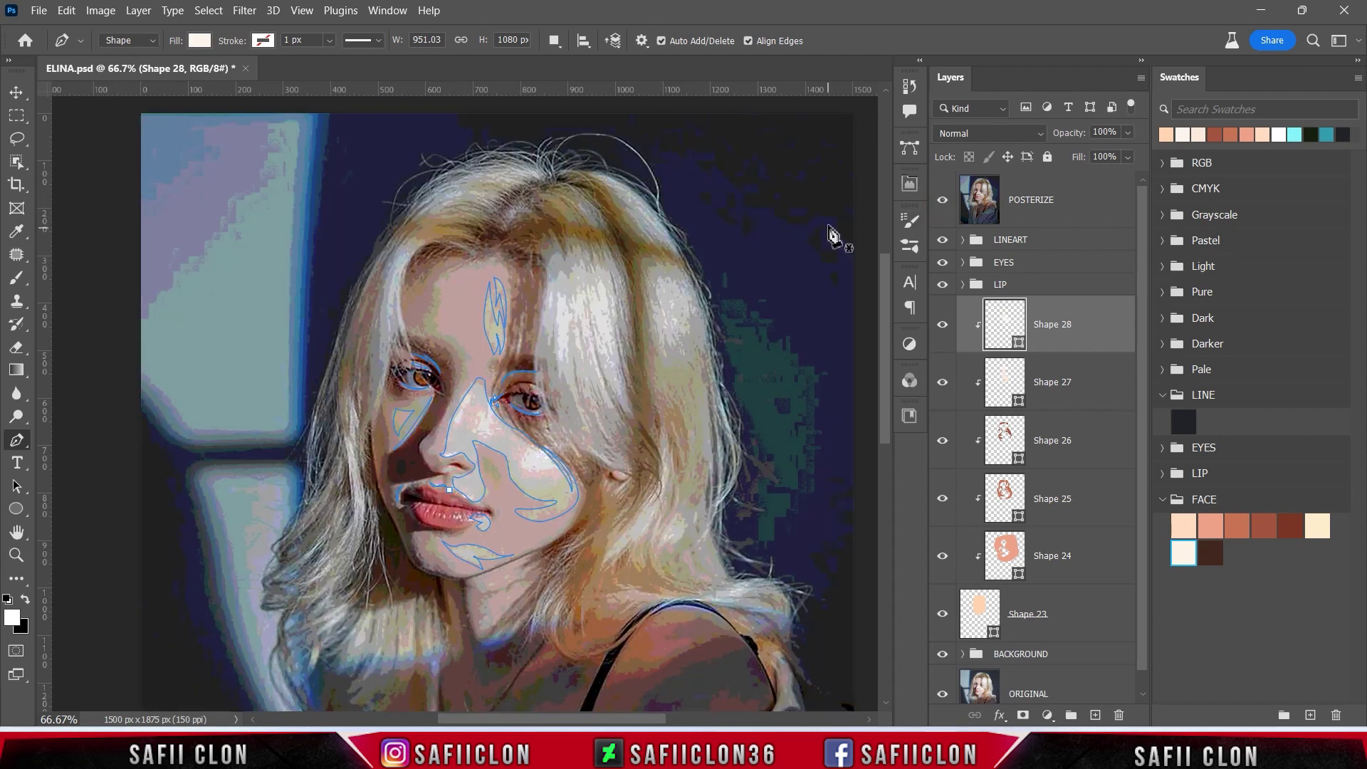
key(ctrl+plus)
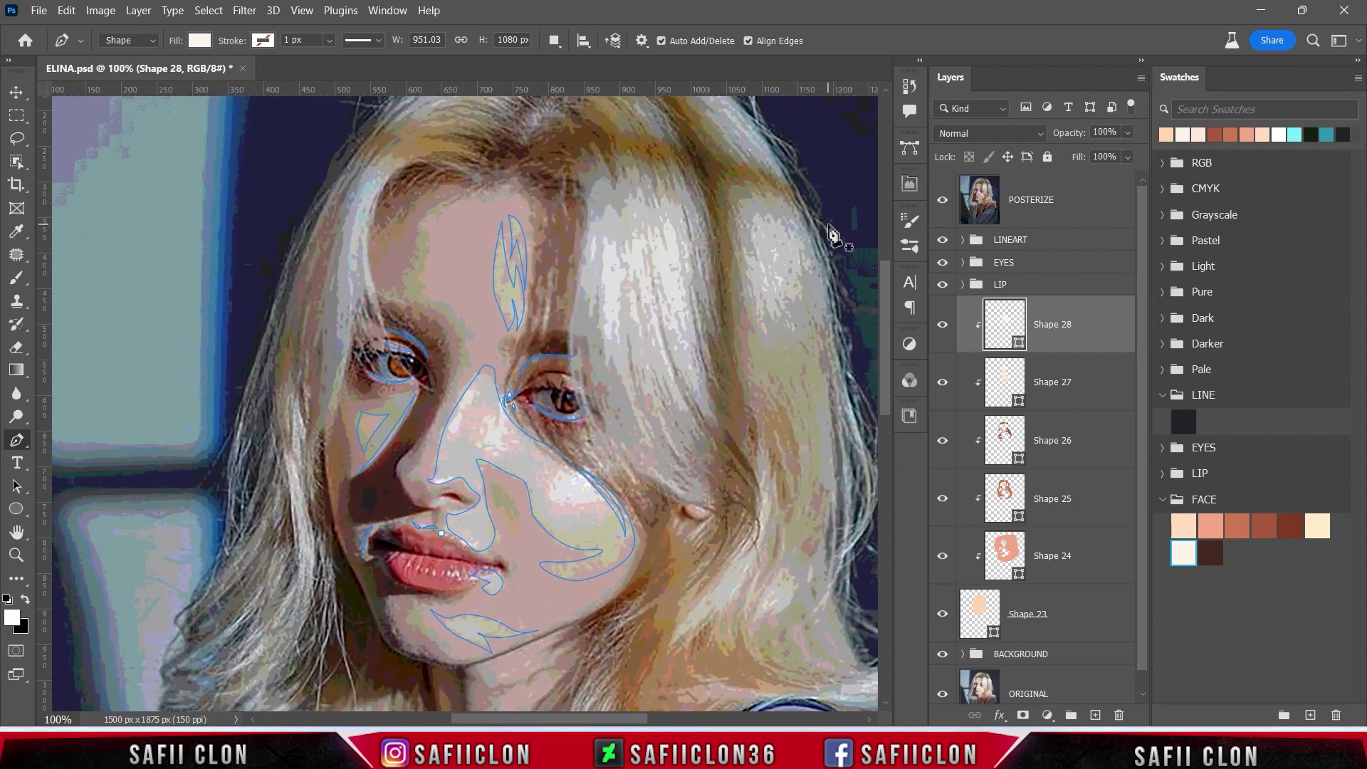
key(ctrl+plus)
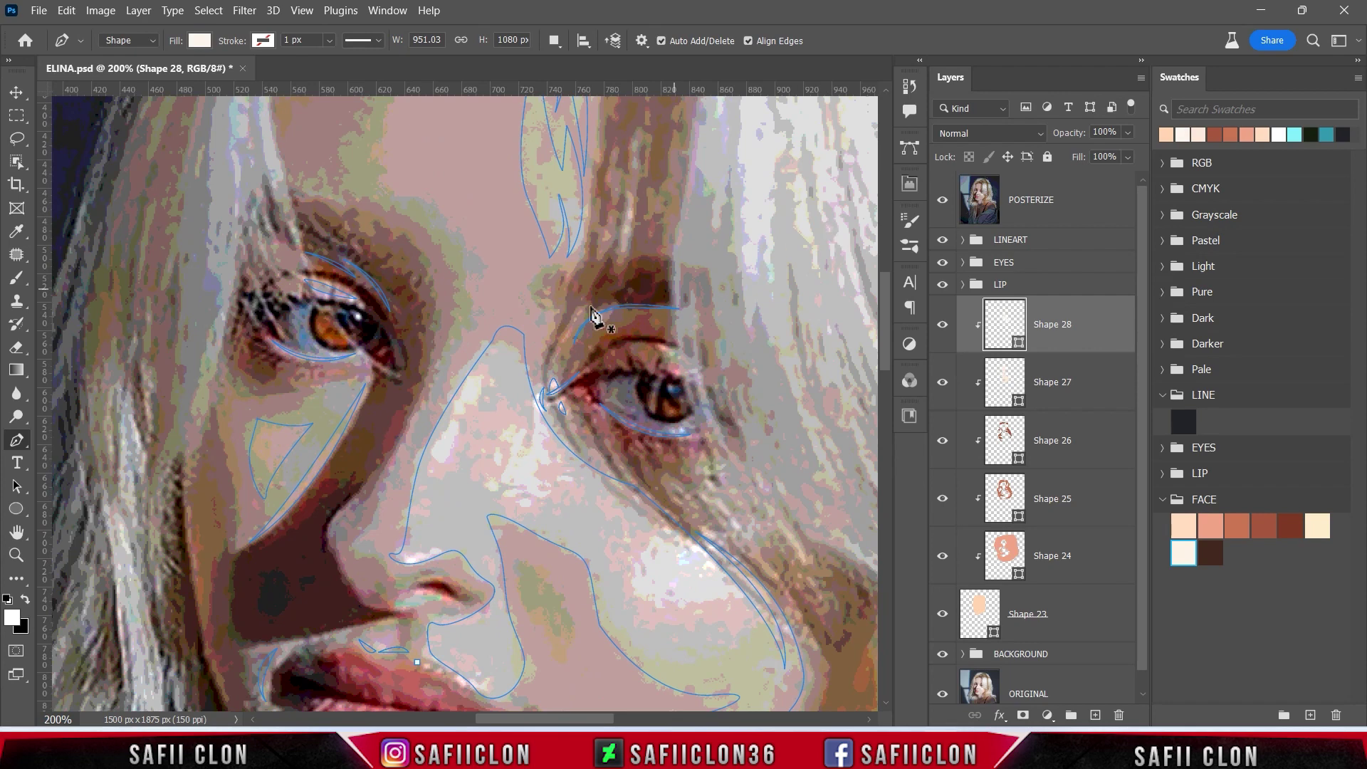
scroll(610, 315, down, 2)
- Trace a shadow shape down the left side of the nose onto the cheek
click(364, 408)
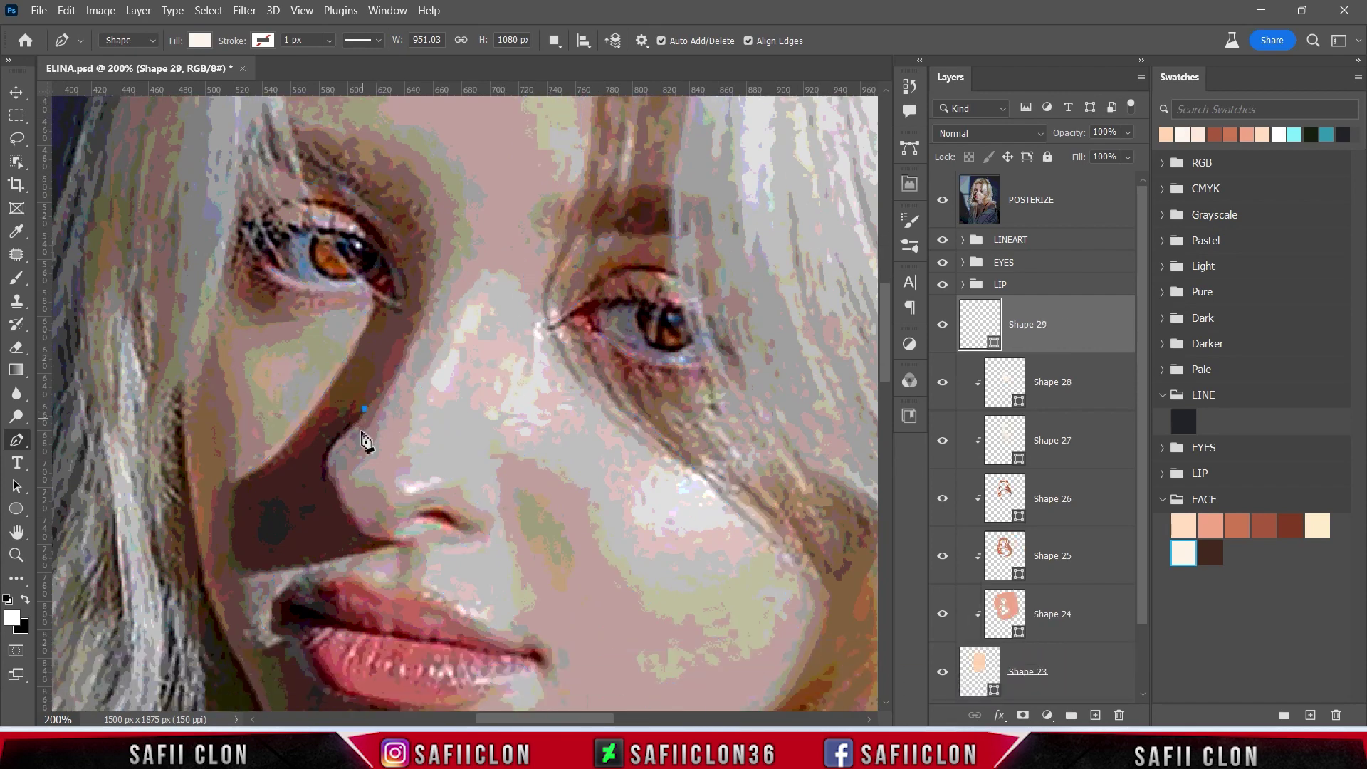
mouse_move(325, 456)
mouse_down()
mouse_move(355, 532)
mouse_move(403, 542)
mouse_up()
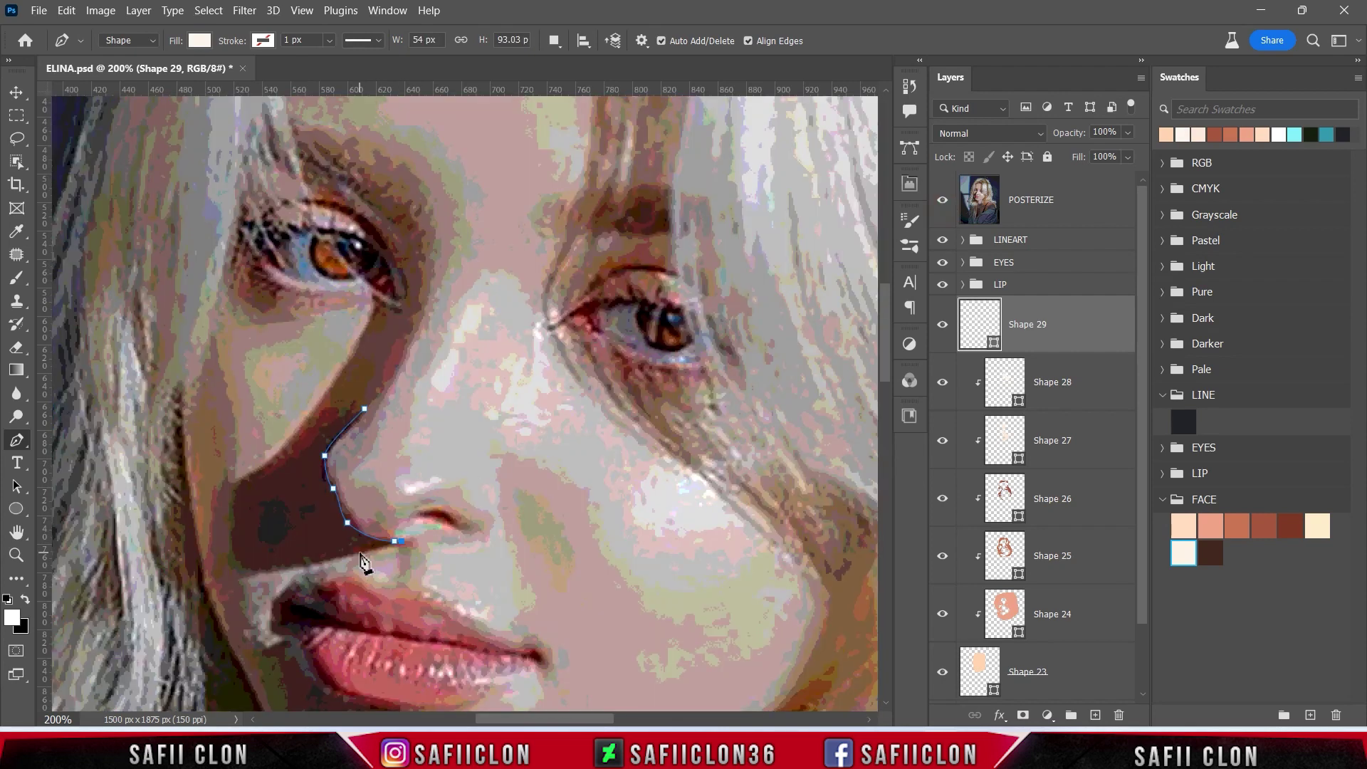
click(352, 551)
click(254, 567)
click(233, 516)
click(246, 483)
drag(320, 404, 338, 379)
drag(294, 457, 313, 443)
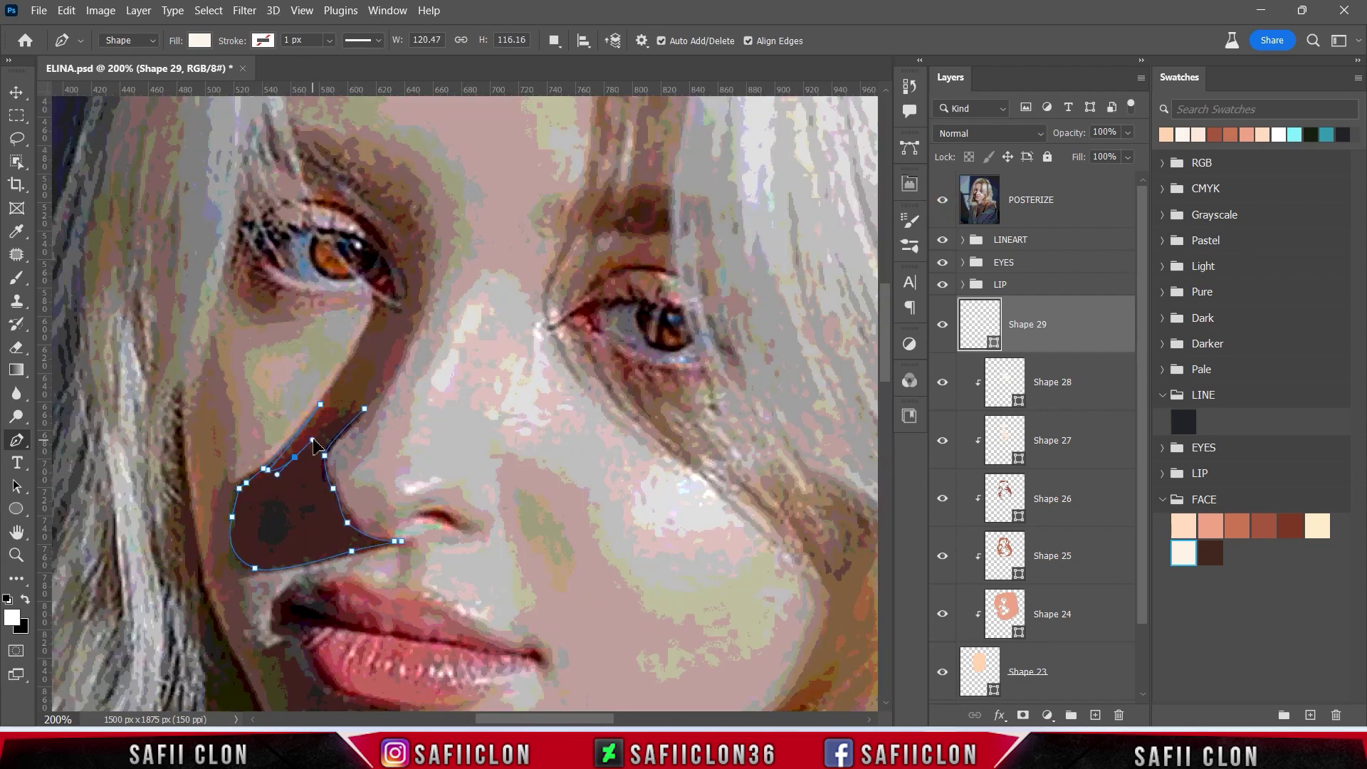
click(353, 401)
click(942, 202)
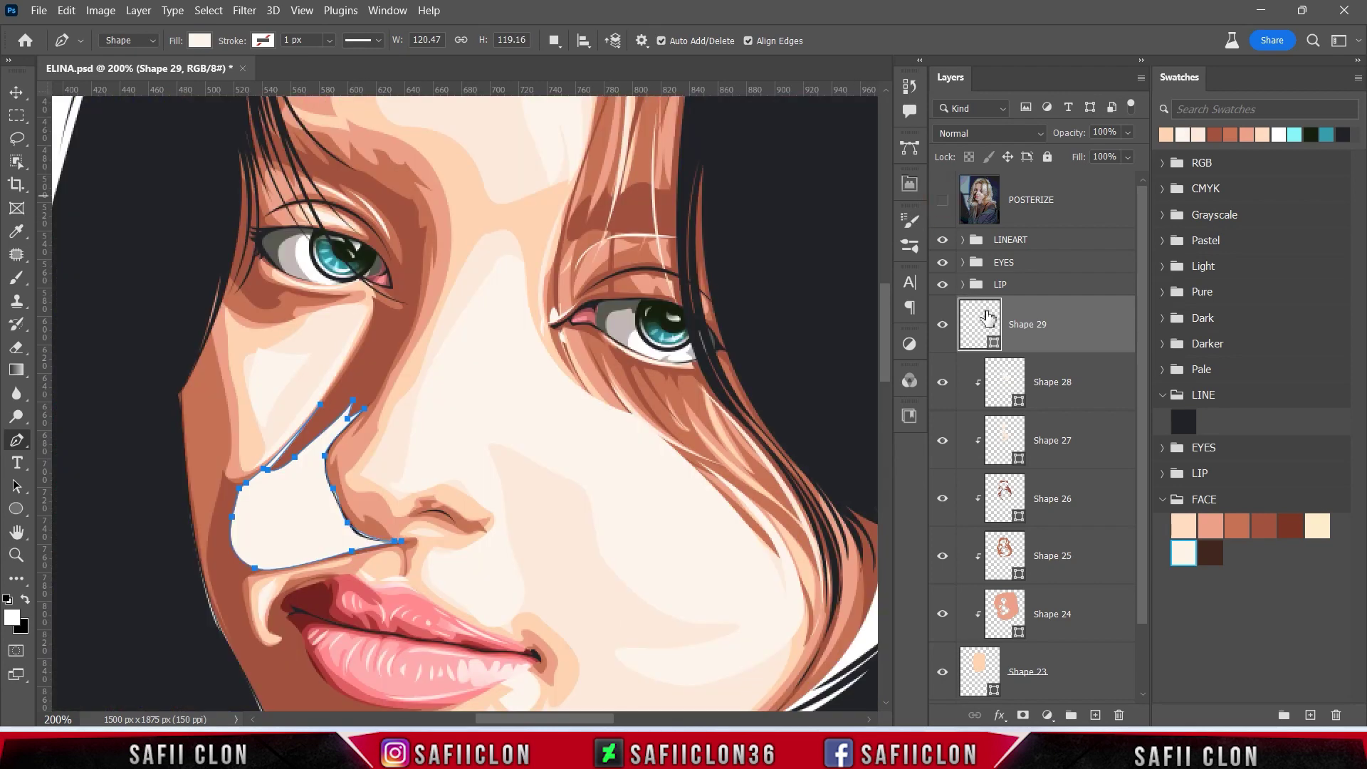
- Fill the new Shape 29 with dark brown #40261e and switch to Combine Shapes
double_click(994, 347)
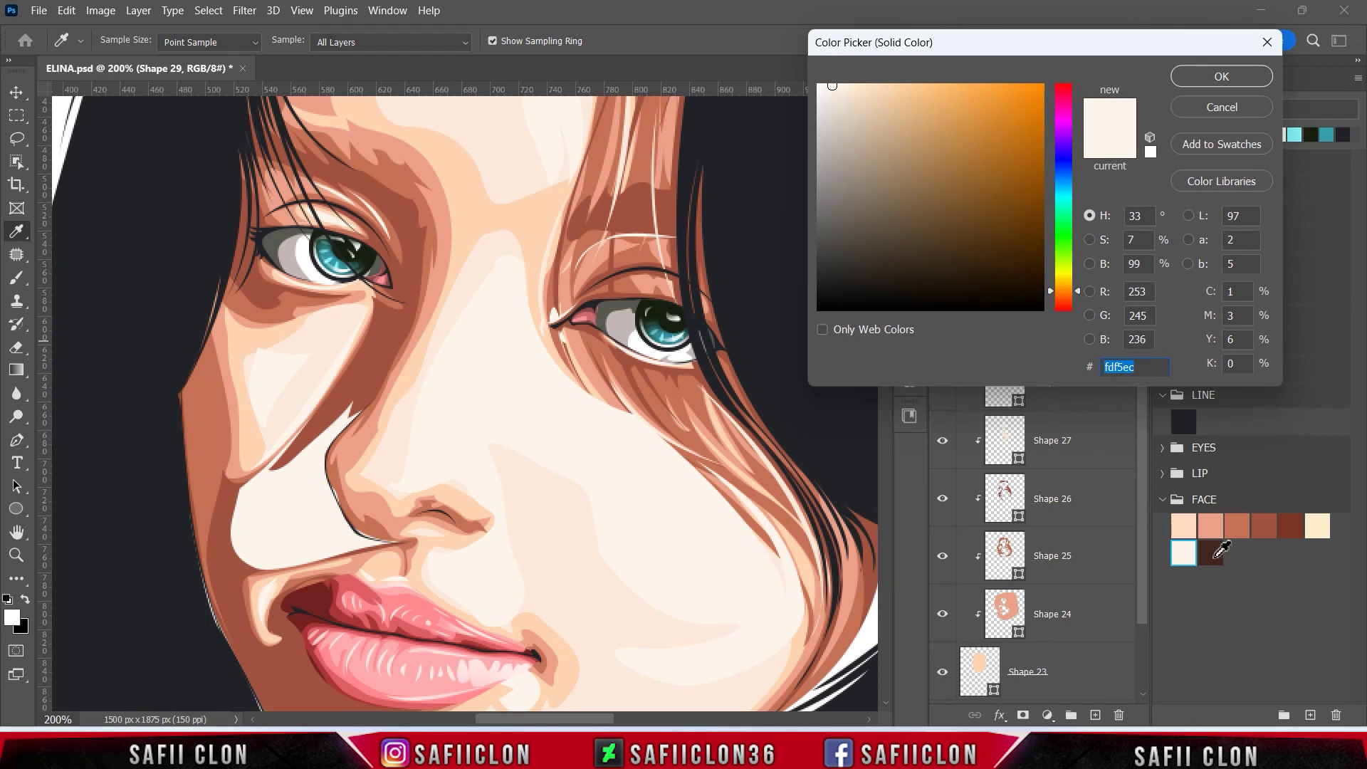
click(1208, 554)
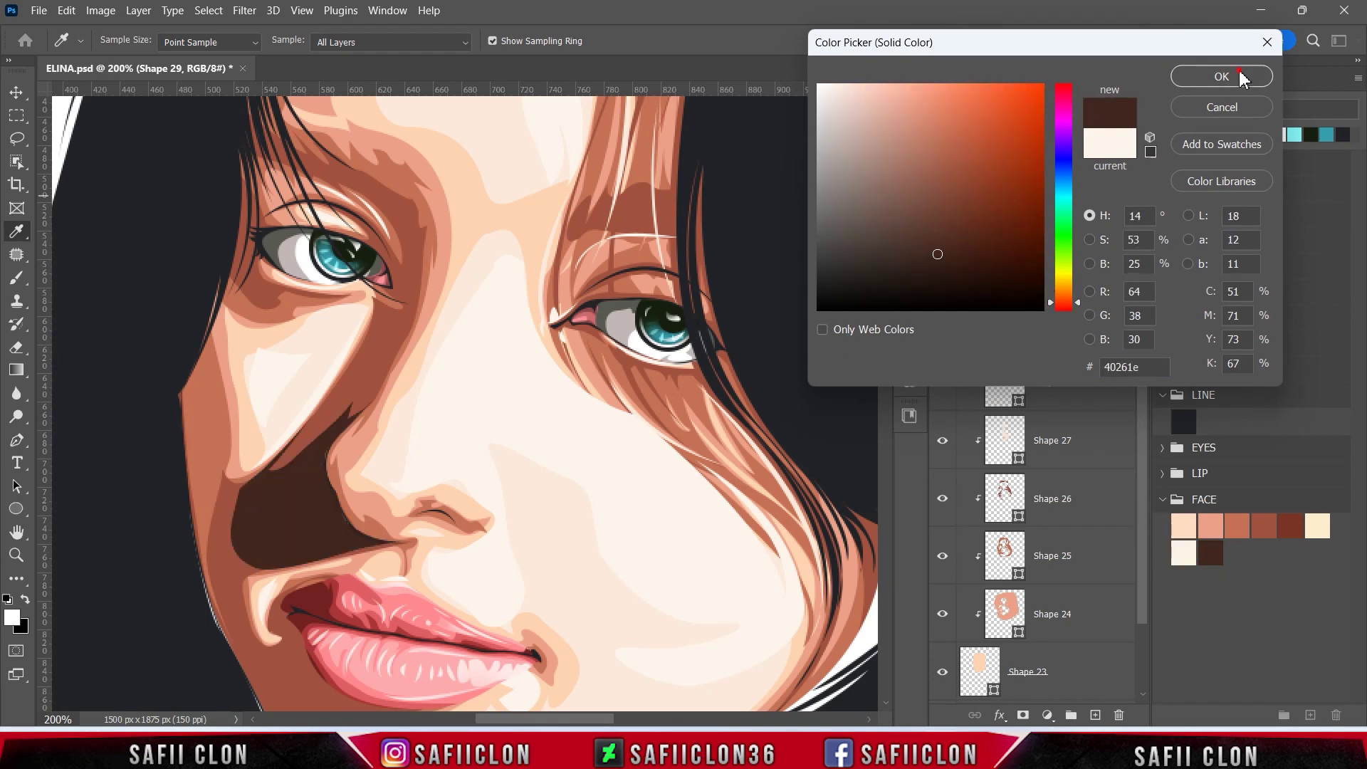
click(1239, 77)
click(555, 40)
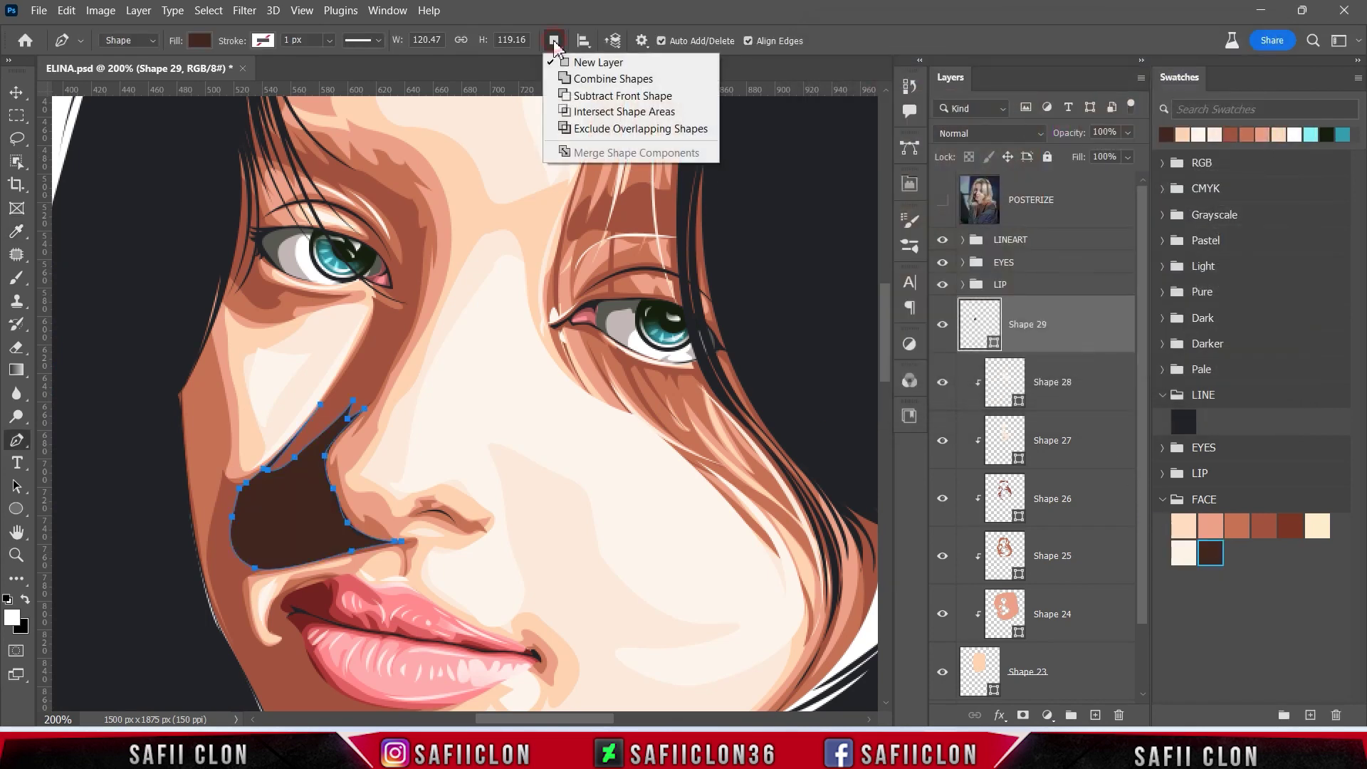
click(570, 83)
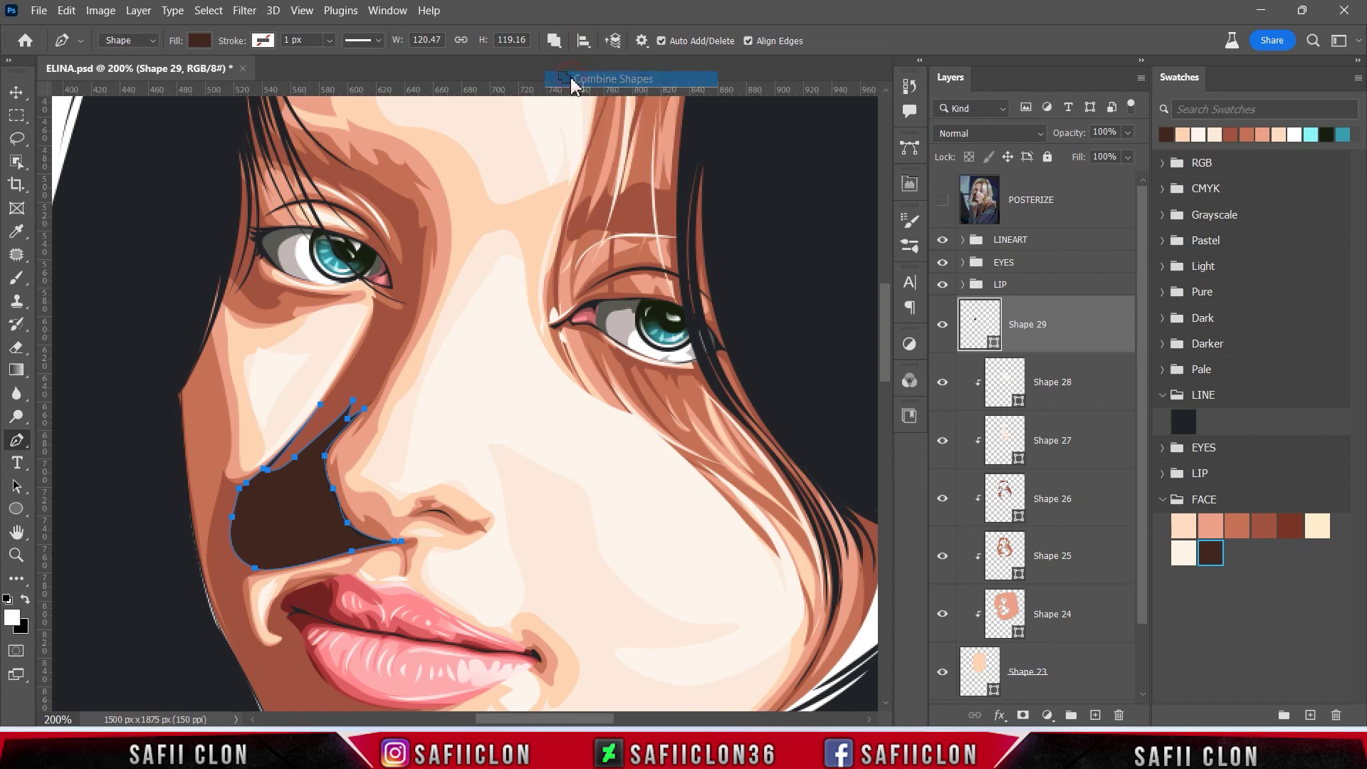
click(942, 201)
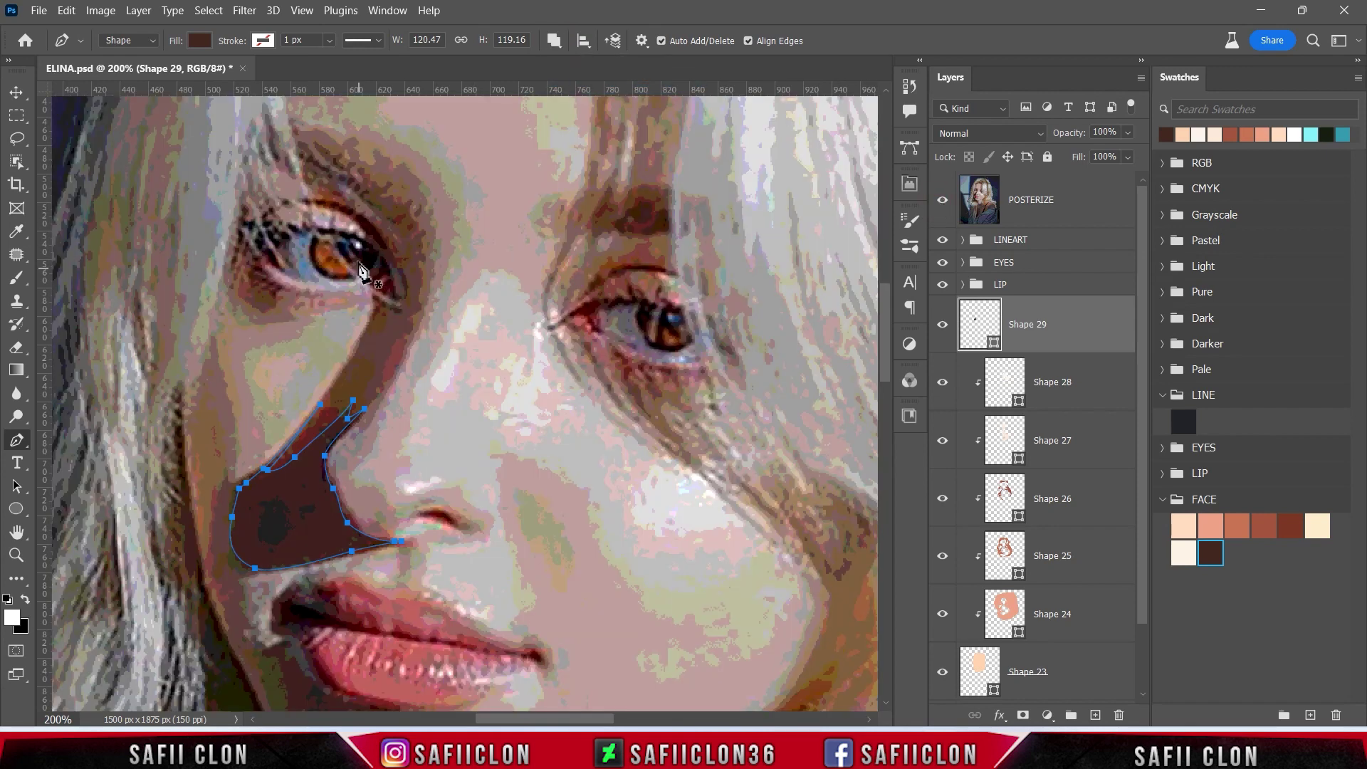
- Start the eyelid shadow path along the left eye's upper lid
click(345, 234)
click(368, 238)
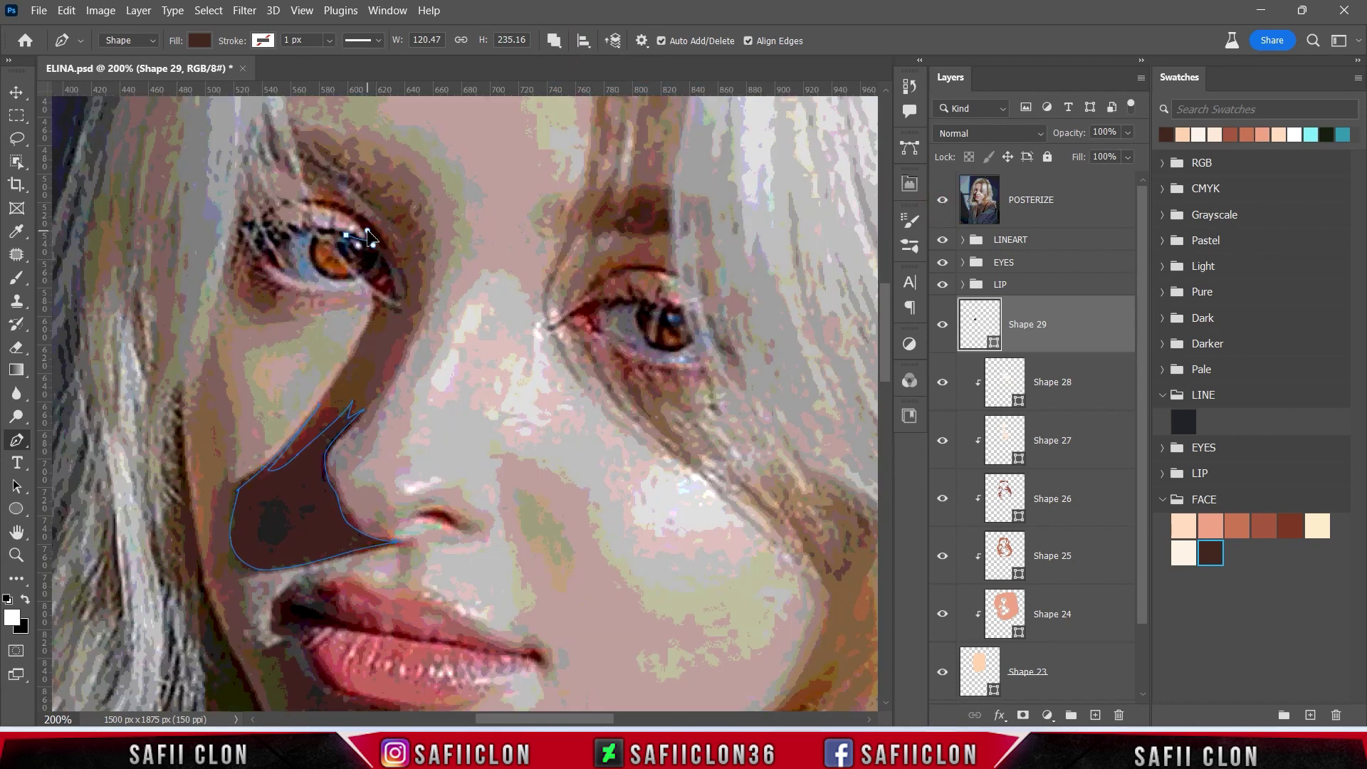
click(941, 210)
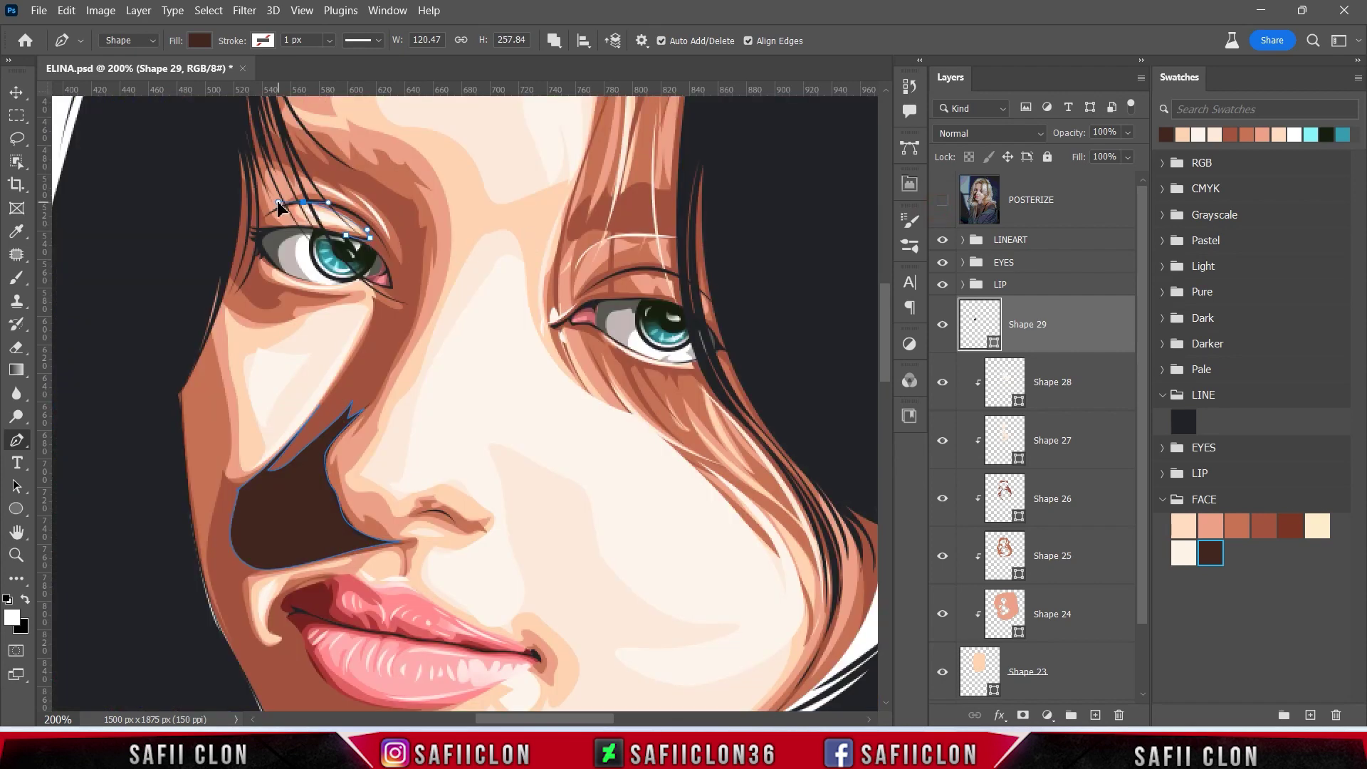
drag(393, 263, 396, 276)
click(942, 200)
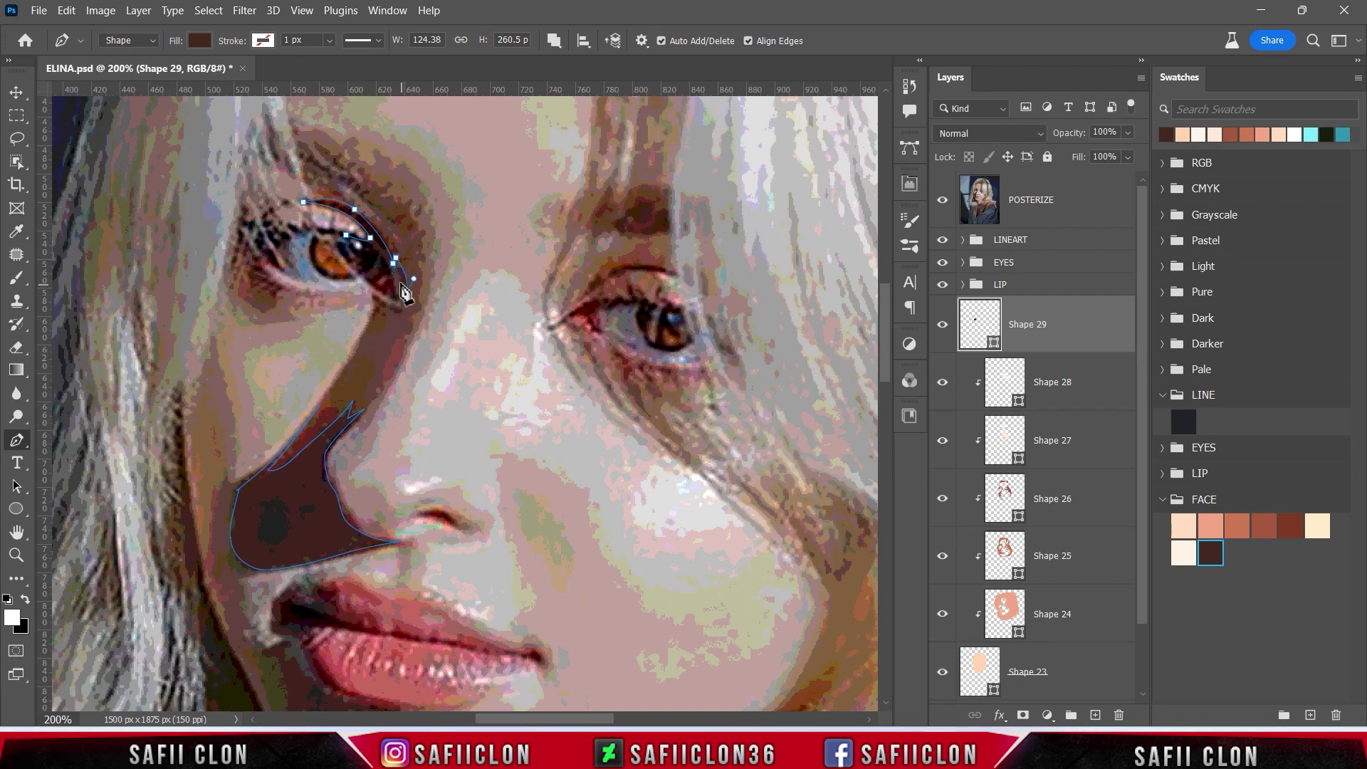
click(942, 202)
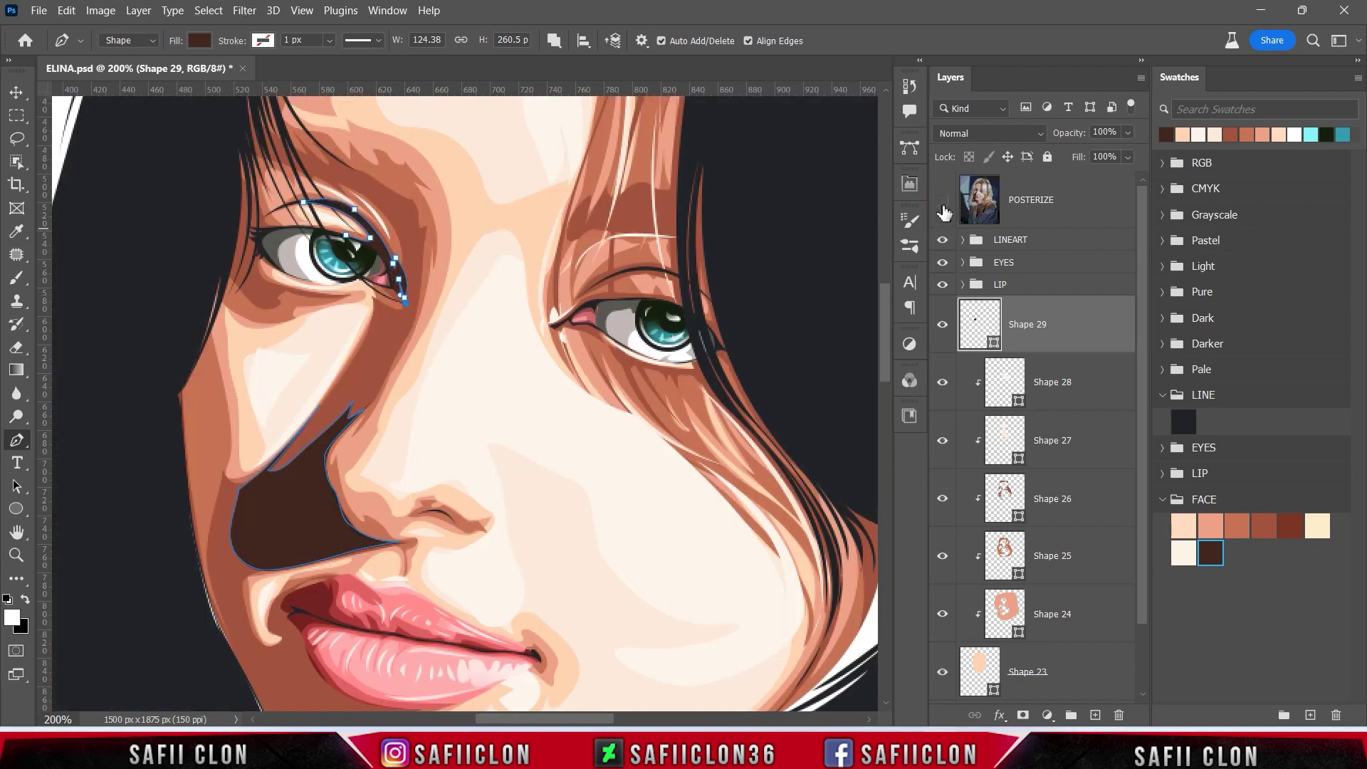
click(942, 202)
click(942, 202)
drag(272, 290, 287, 289)
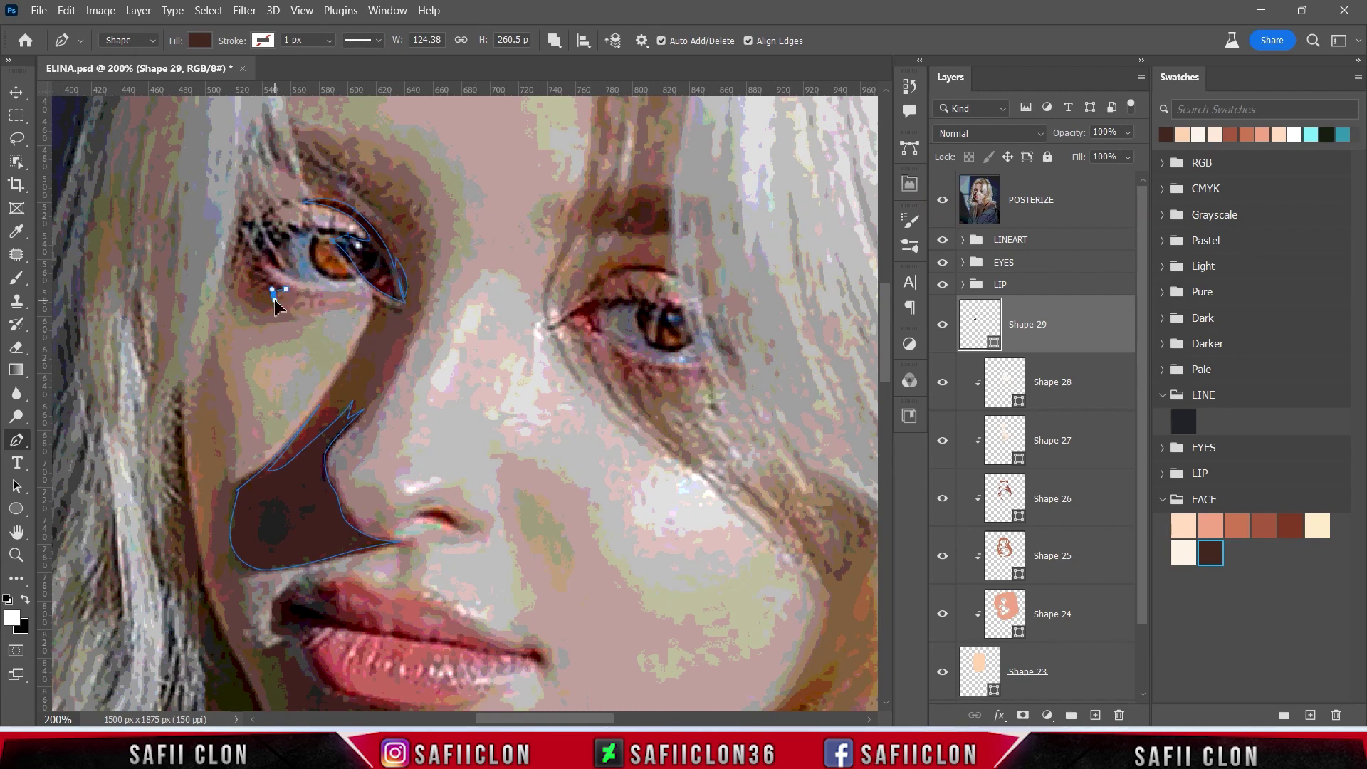
- Carry the shadow around the outer eye corner and close it back along the eyelid
click(243, 263)
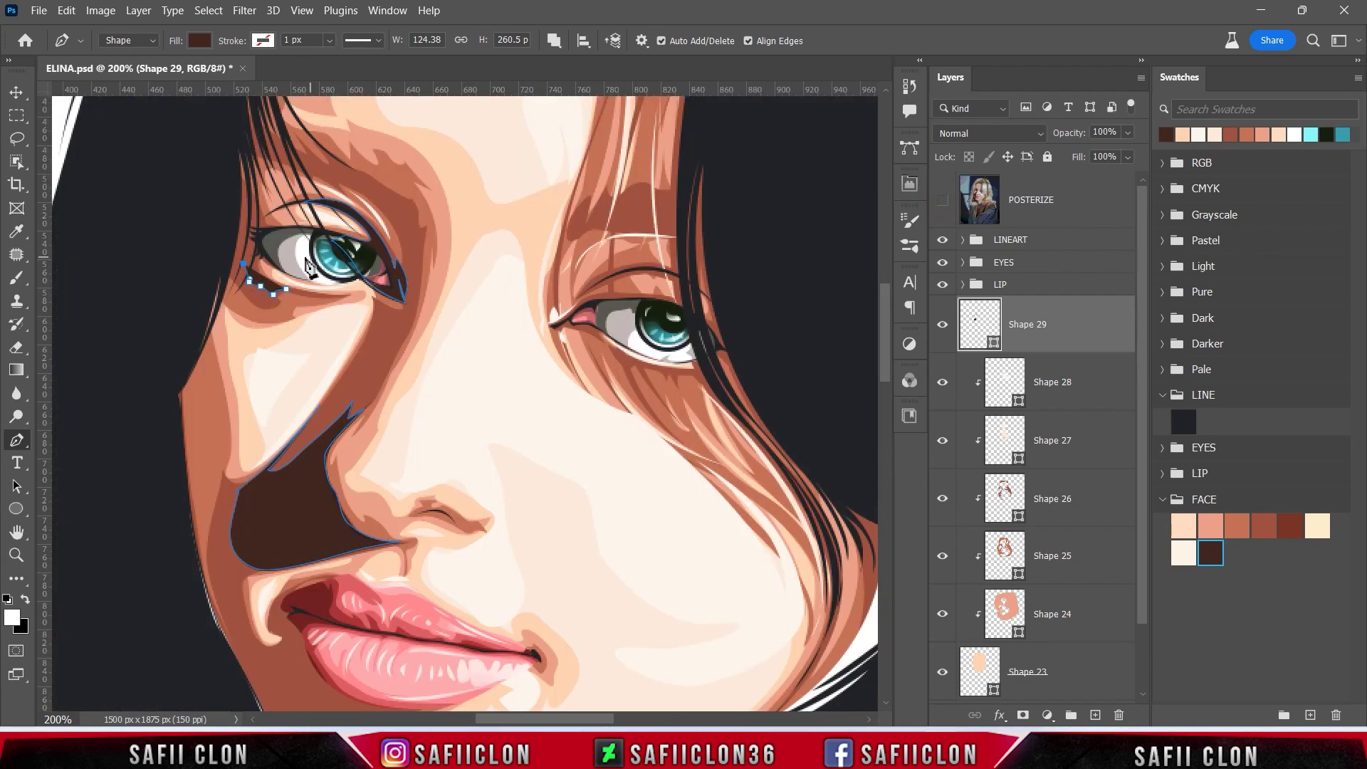
click(942, 202)
click(242, 253)
click(240, 234)
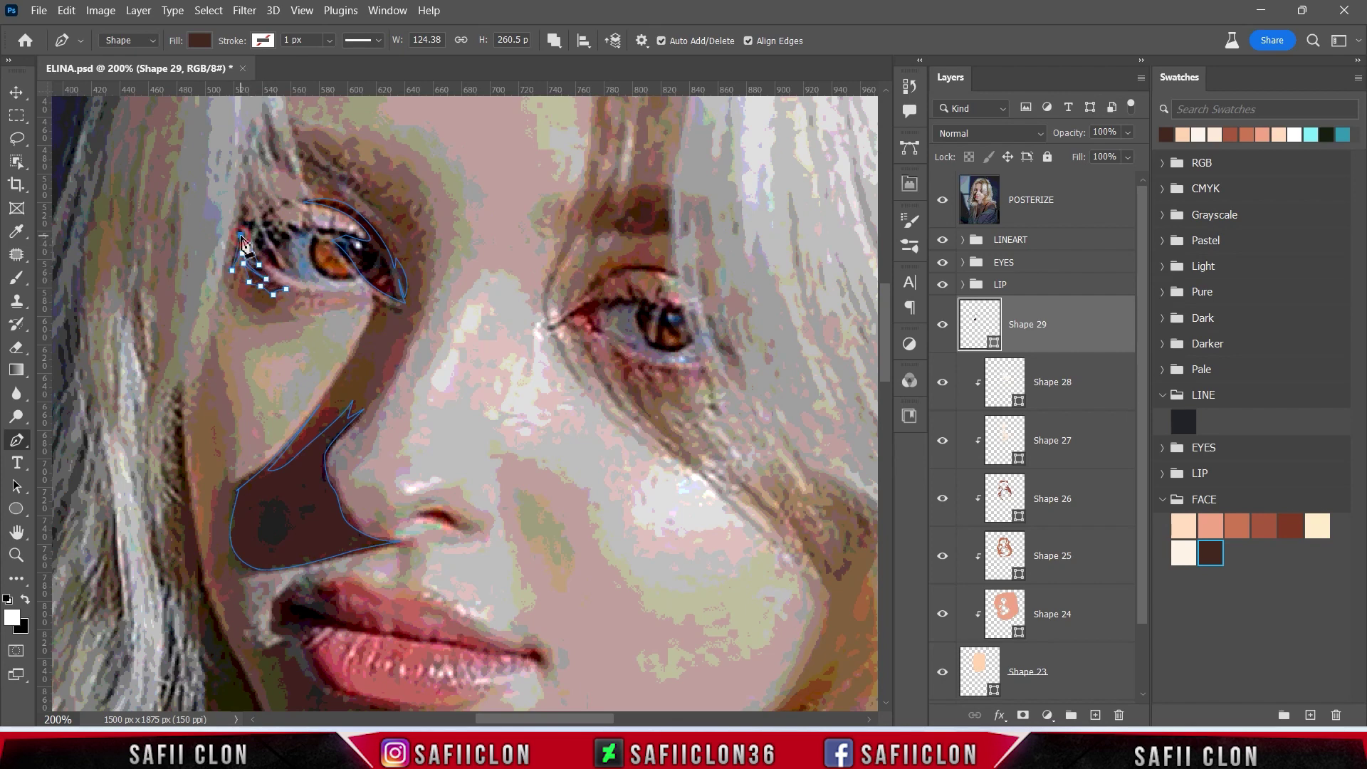
click(942, 200)
click(228, 213)
drag(293, 225, 348, 220)
drag(261, 256, 319, 245)
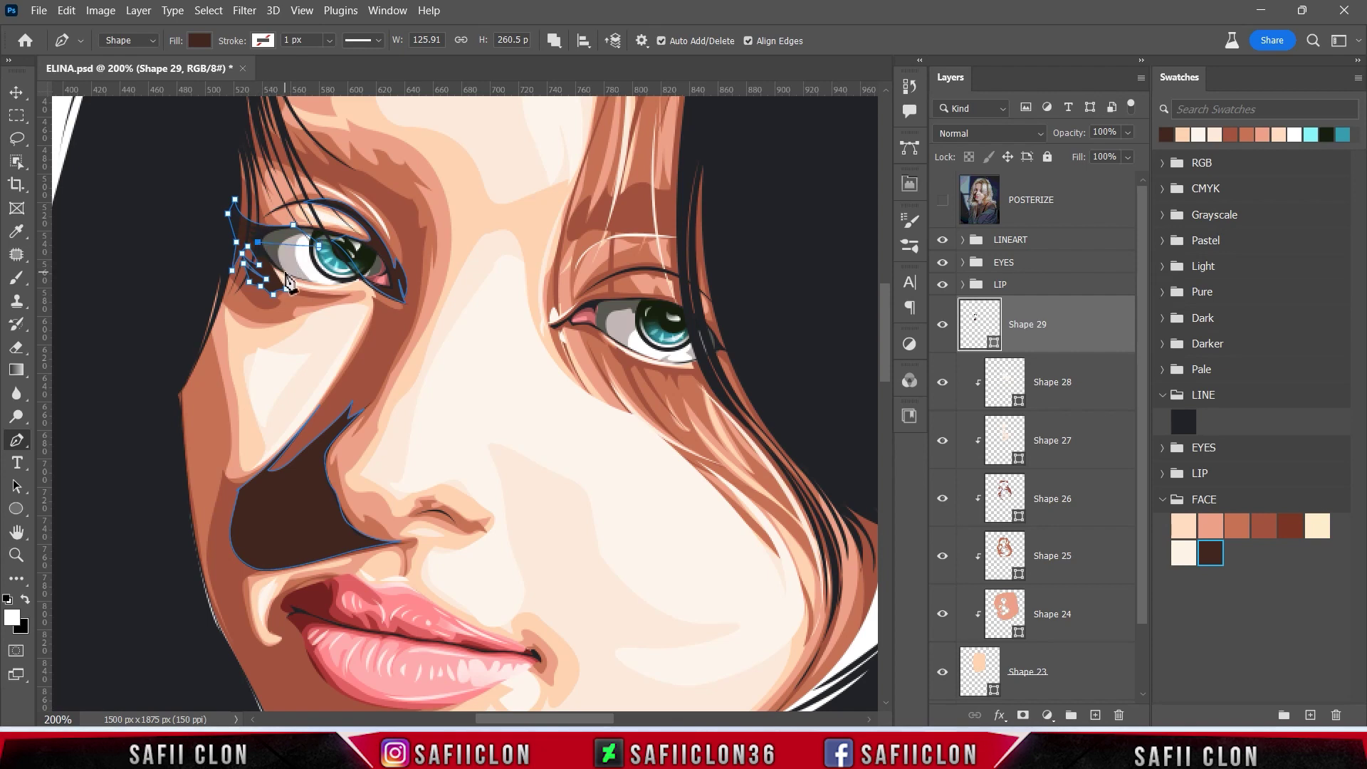
drag(274, 292, 313, 309)
- Commit the eyelid shadow path and check it zoomed out before zooming back in
key(Return)
key(ctrl+minus)
key(ctrl+minus)
key(ctrl+minus)
key(ctrl+minus)
key(ctrl+plus)
key(ctrl+plus)
key(ctrl+plus)
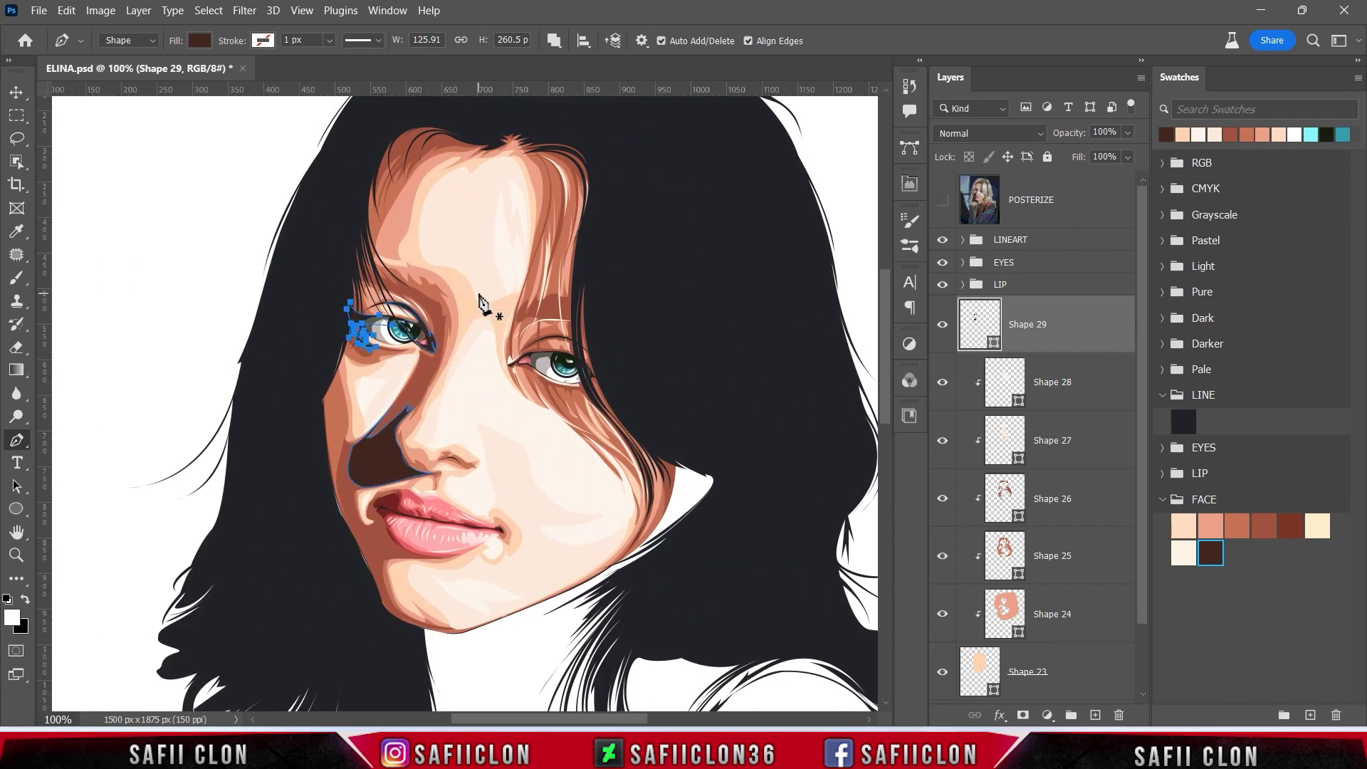
click(943, 201)
key(ctrl+plus)
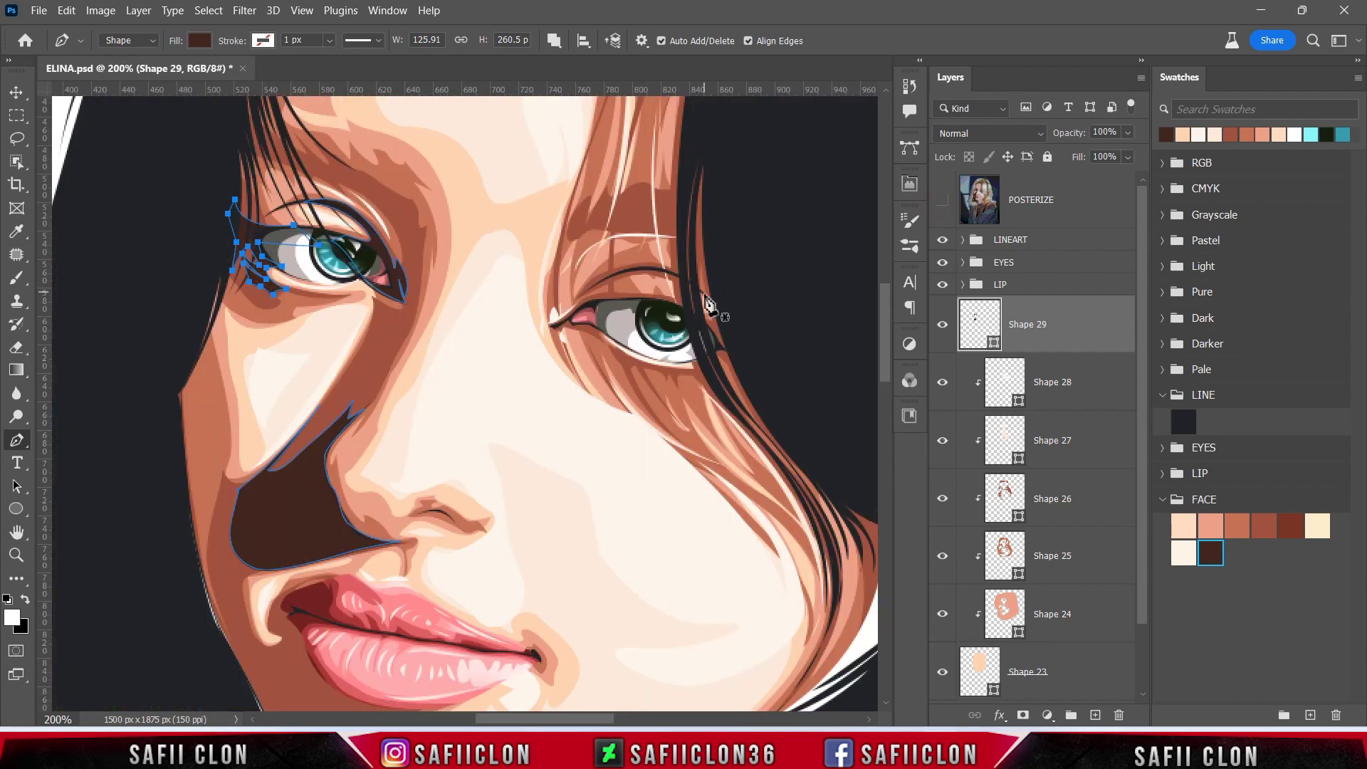
- Start the right eyelid shadow outline, undoing a mis-closed lower-eyelid curve
click(699, 288)
drag(584, 292, 521, 335)
click(944, 199)
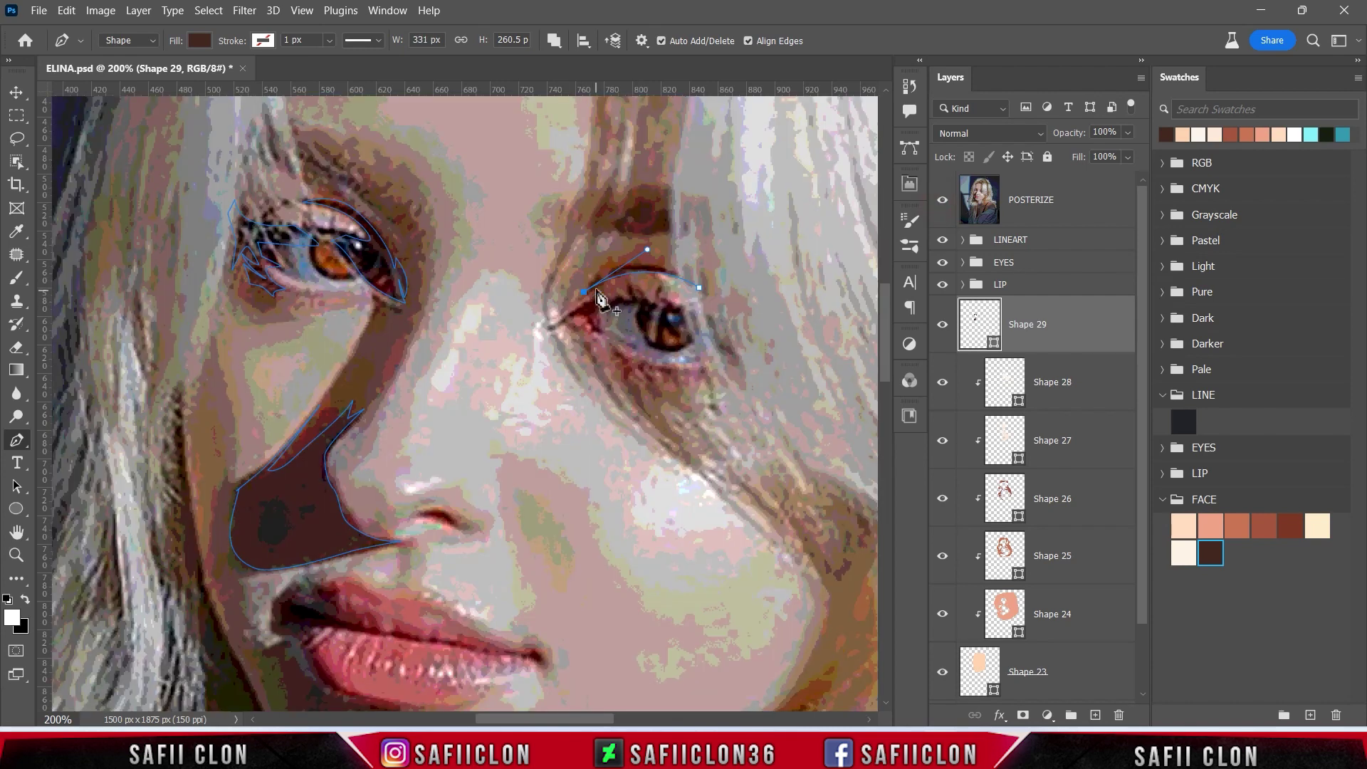
drag(647, 267, 668, 276)
click(943, 201)
click(607, 344)
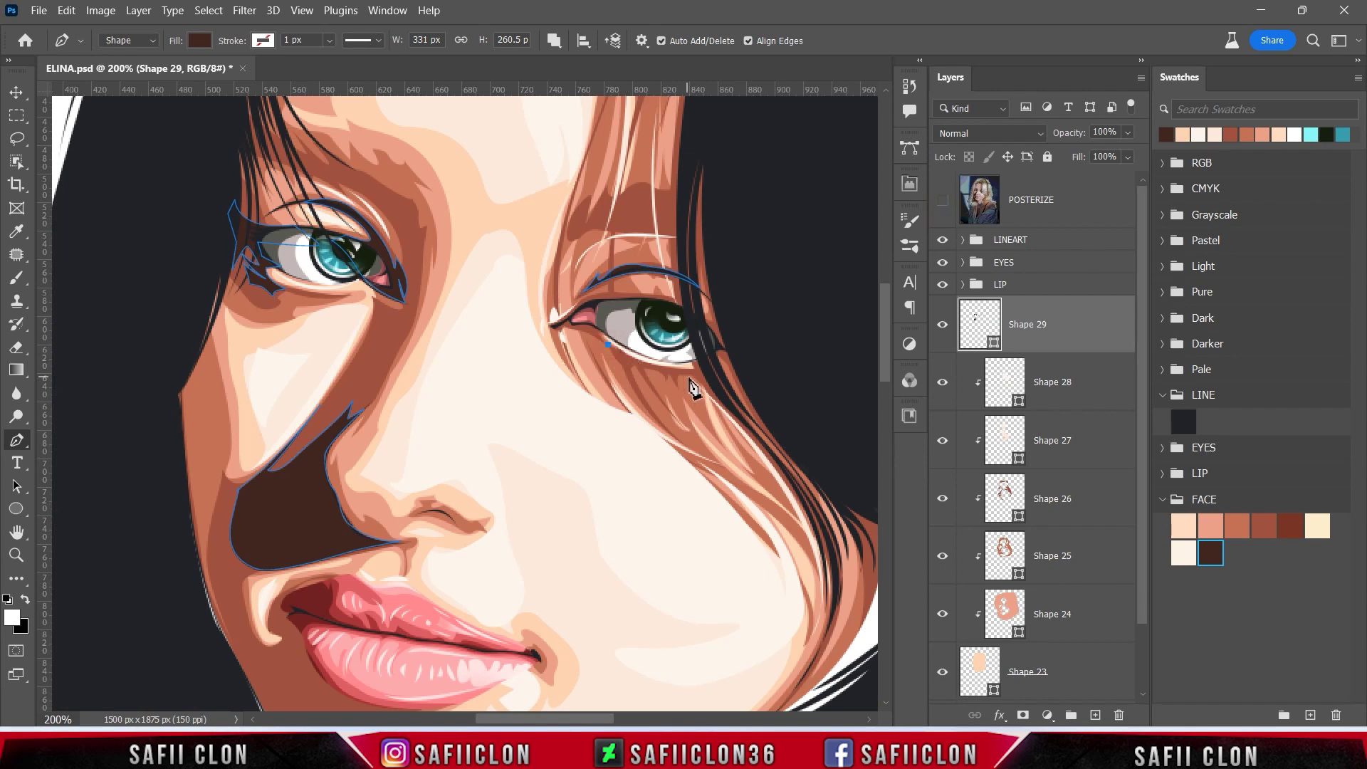
drag(746, 368, 732, 366)
drag(608, 344, 596, 322)
key(ctrl+z)
- Trace the shadow around the right eye's inner corner and along the upper eyelid
click(599, 338)
click(556, 329)
drag(610, 310, 618, 326)
click(577, 307)
click(617, 294)
click(642, 294)
click(683, 307)
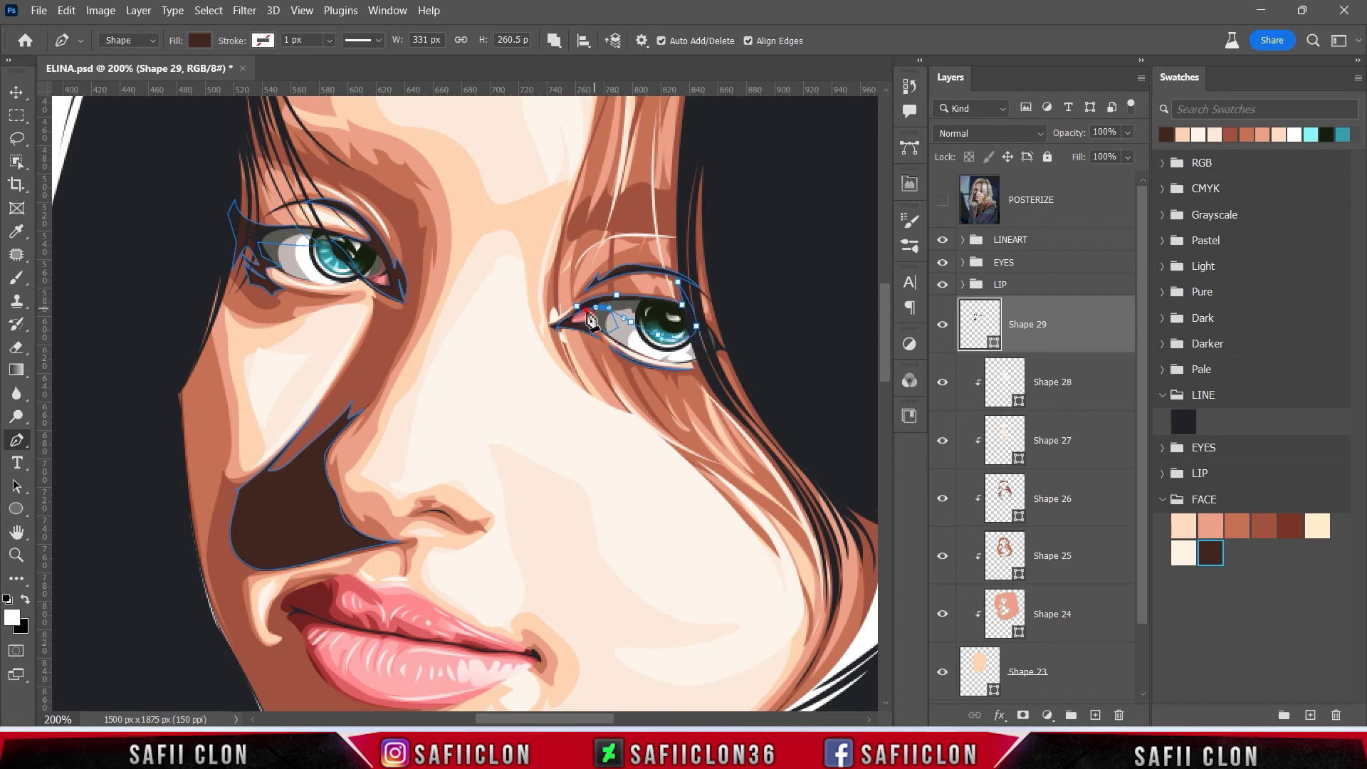
click(940, 207)
- Trace and close the dark hair strand beside the outer eye corner, then zoom out
click(697, 350)
click(706, 385)
click(733, 407)
drag(744, 381, 750, 391)
click(719, 295)
click(704, 165)
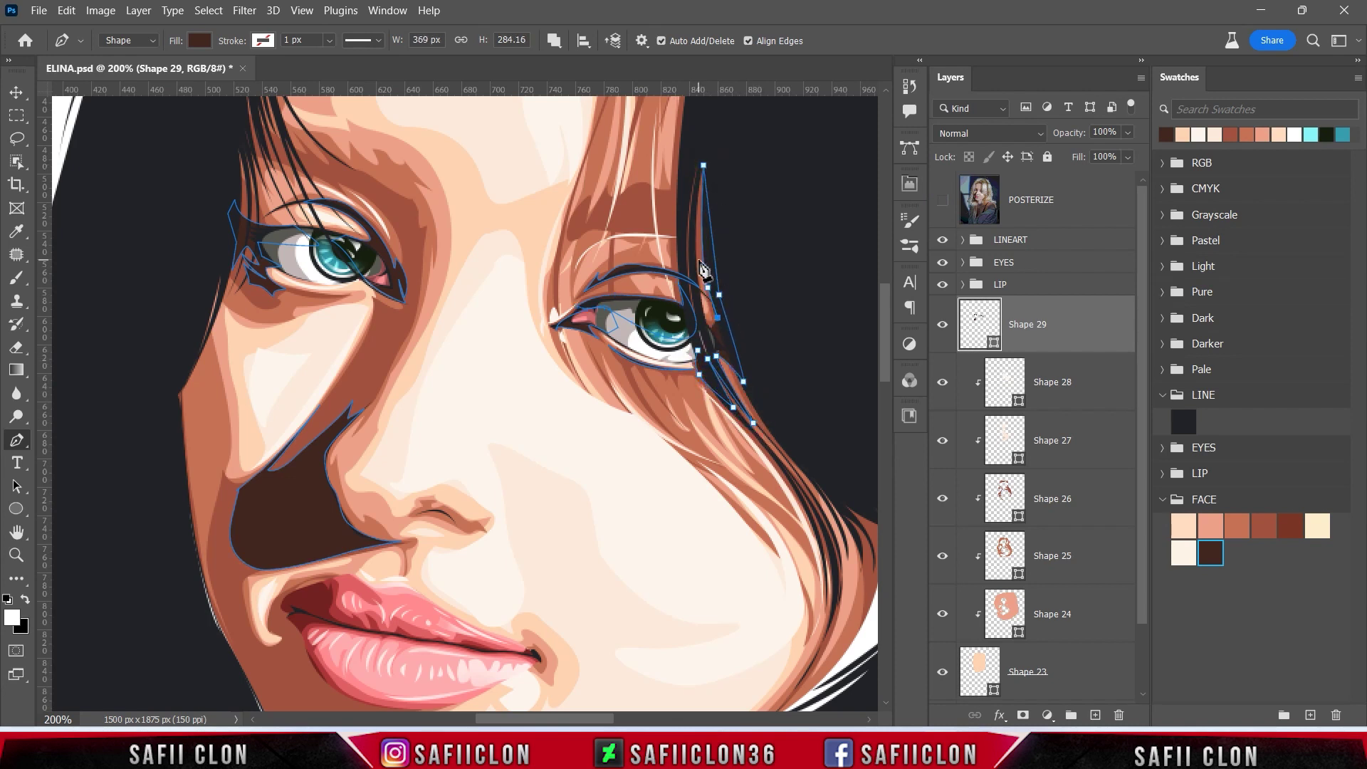
click(701, 345)
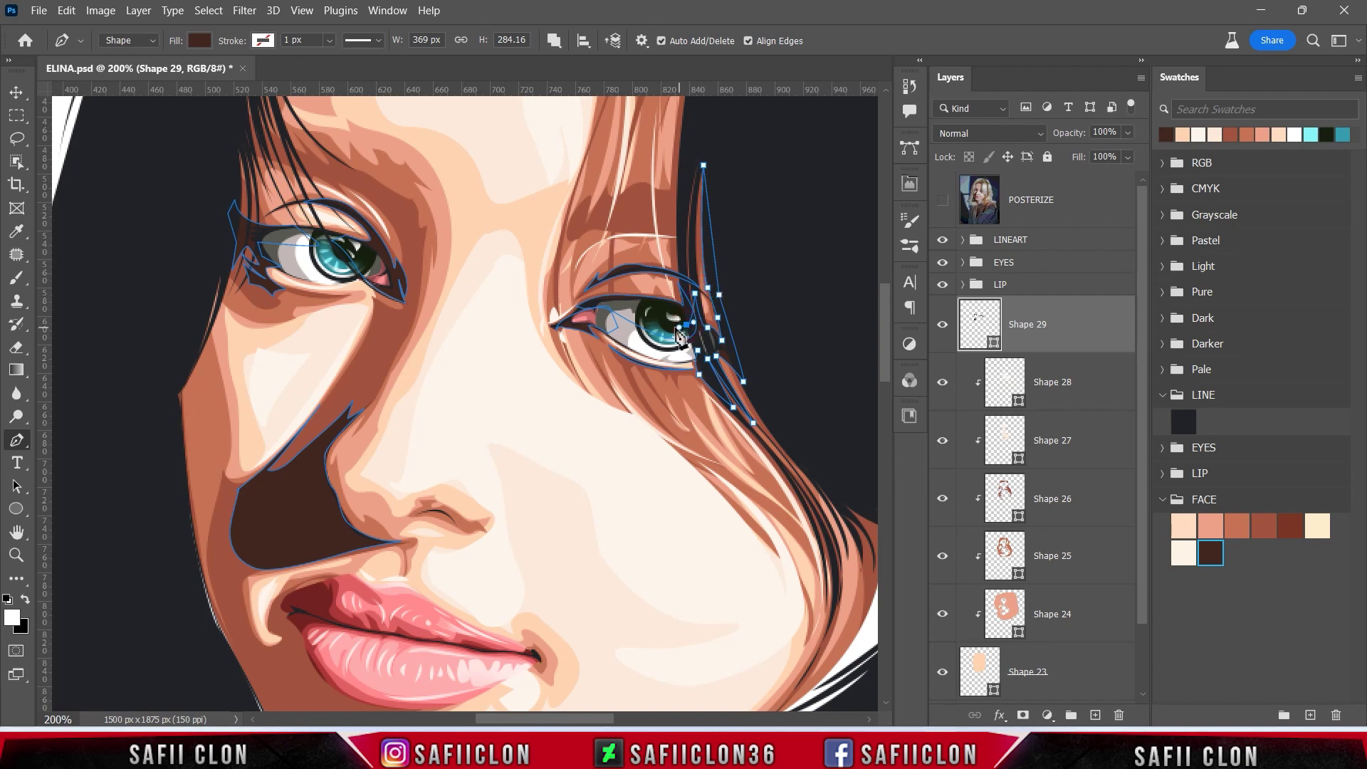
key(Escape)
key(ctrl+minus)
key(ctrl+minus)
key(ctrl+minus)
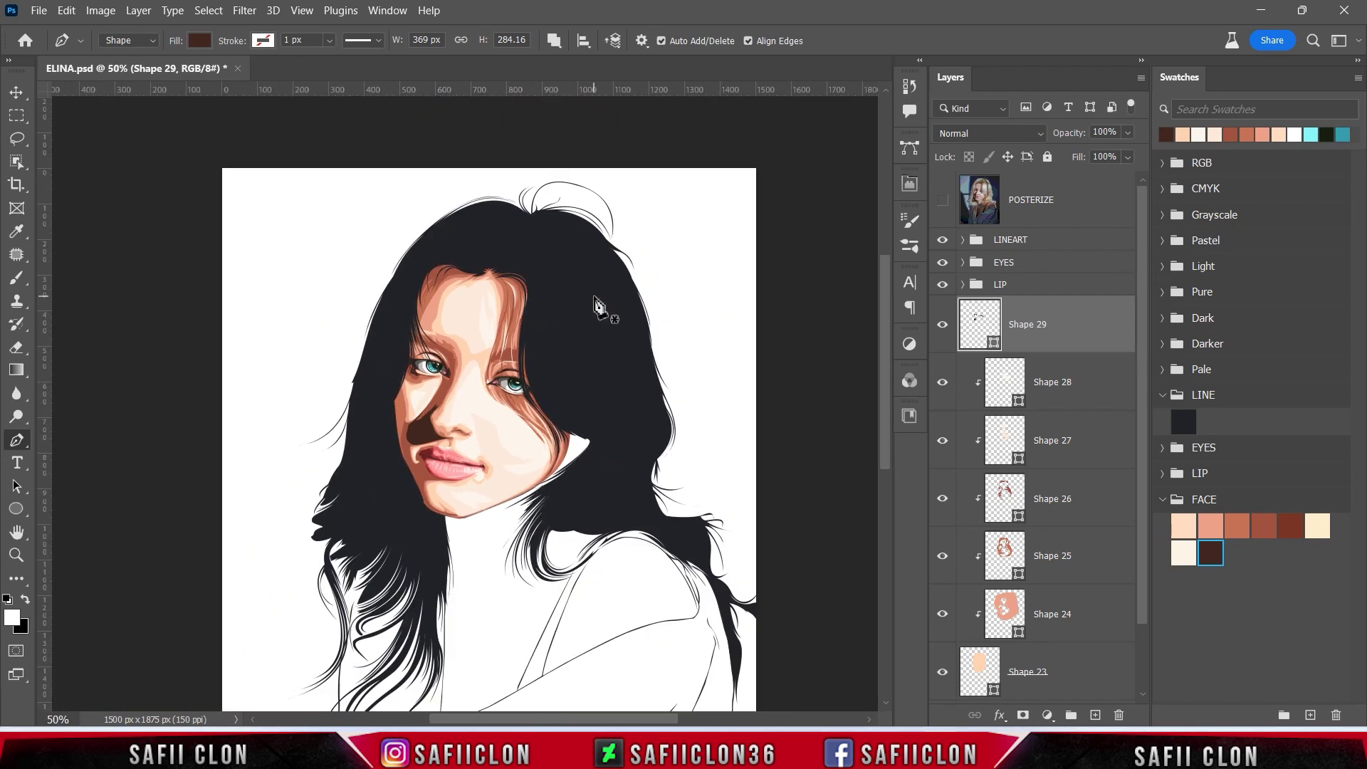
click(942, 200)
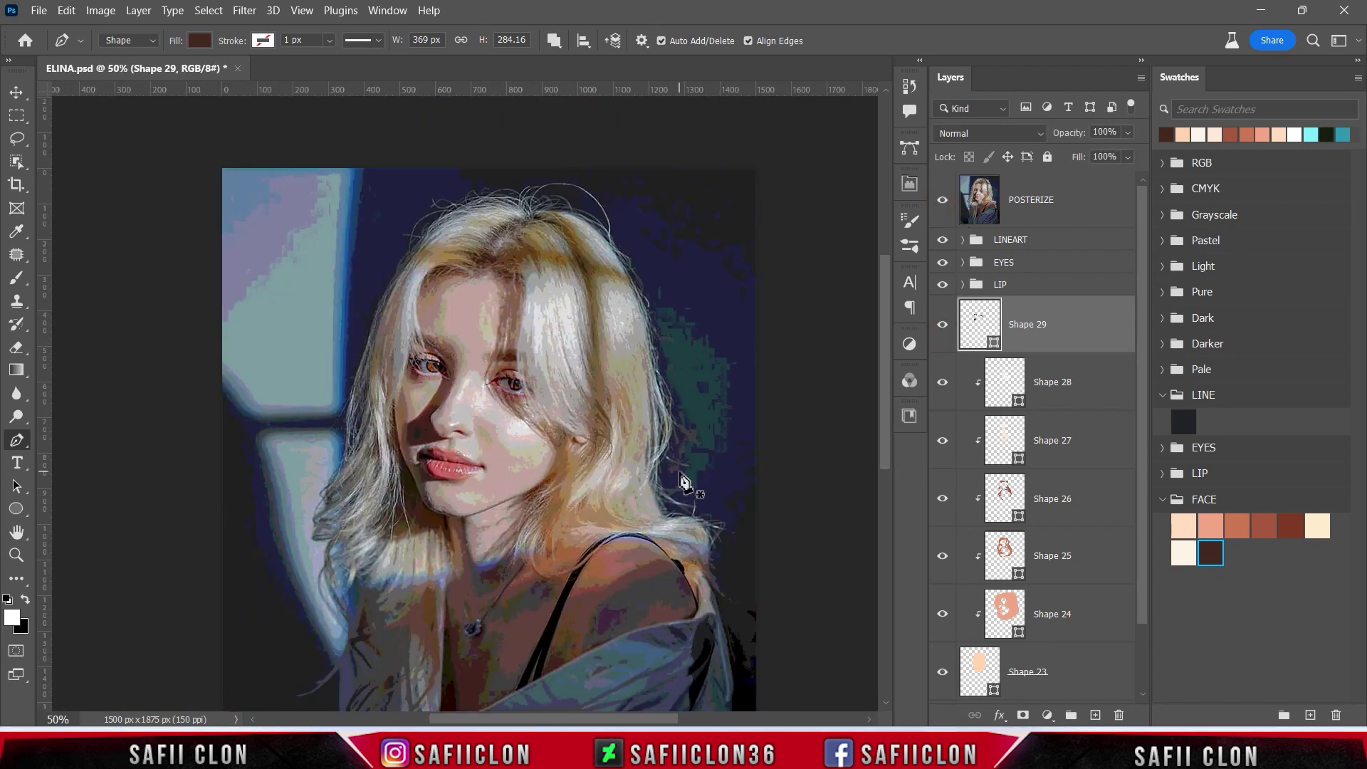
- Zoom to the lips and trace the shadow from the mouth corner down along the jaw
key(ctrl+plus)
key(ctrl+plus)
scroll(413, 367, down, 5)
scroll(275, 421, down, 2)
click(252, 357)
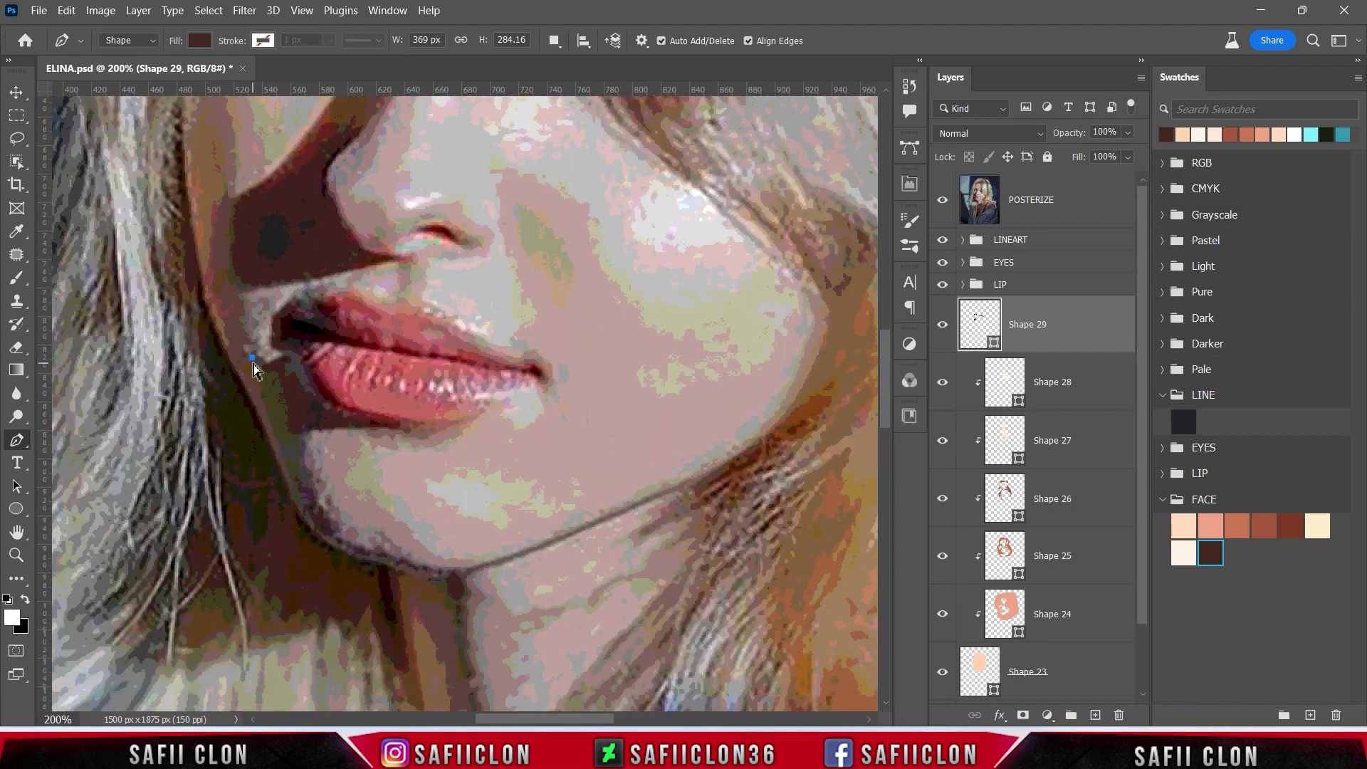
drag(311, 522, 335, 543)
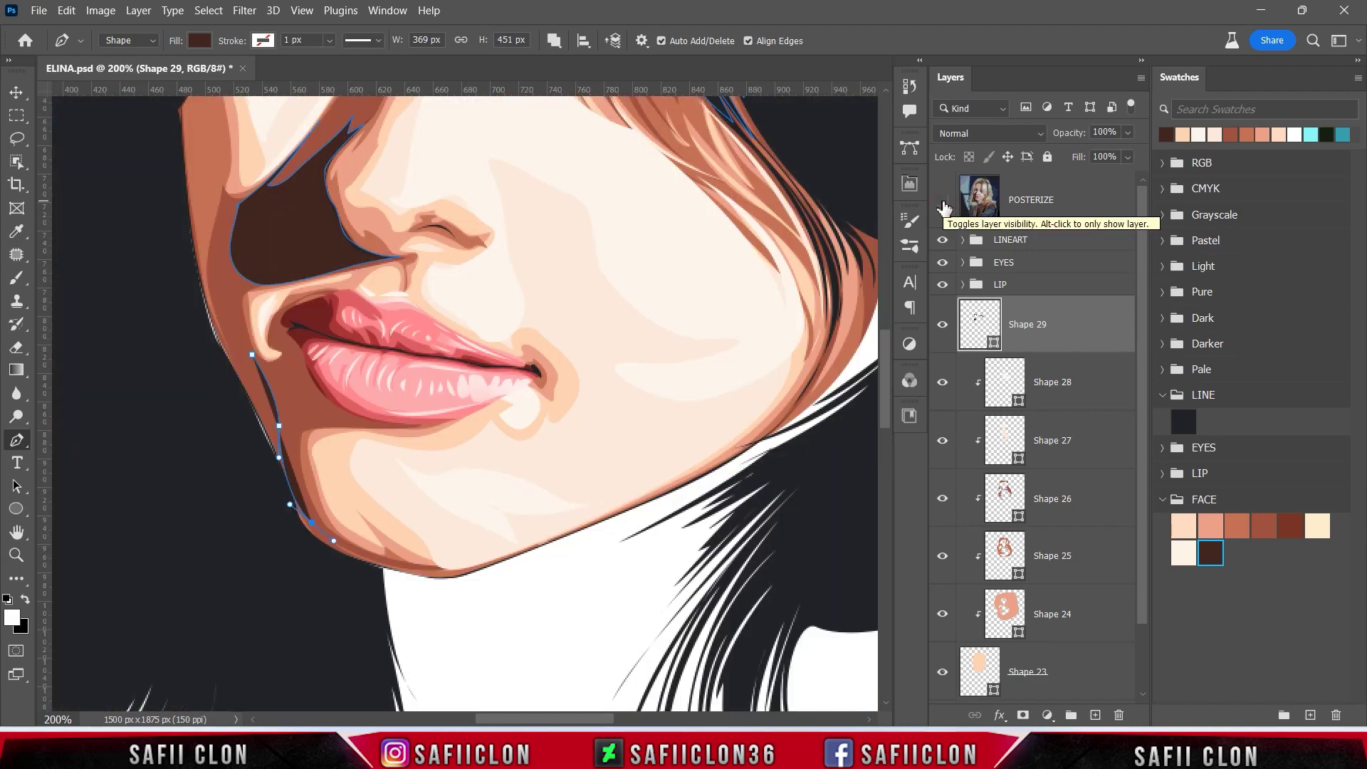
click(942, 200)
mouse_move(379, 579)
mouse_down()
mouse_move(422, 585)
mouse_move(331, 530)
mouse_up()
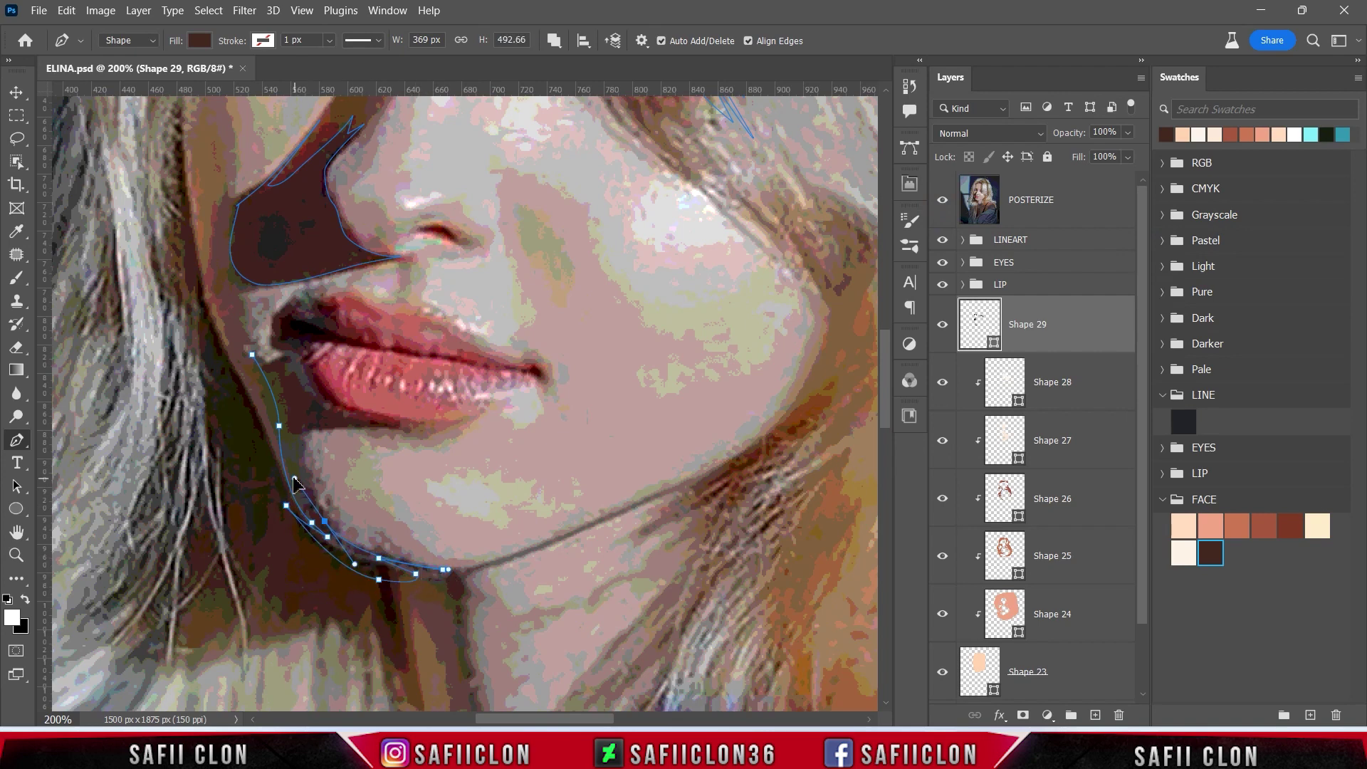
drag(304, 432, 309, 436)
click(942, 200)
drag(322, 429, 347, 428)
- Continue the shadow under the lower lip and around the mouth corner, closing the shape
click(400, 427)
click(942, 200)
drag(439, 397, 332, 359)
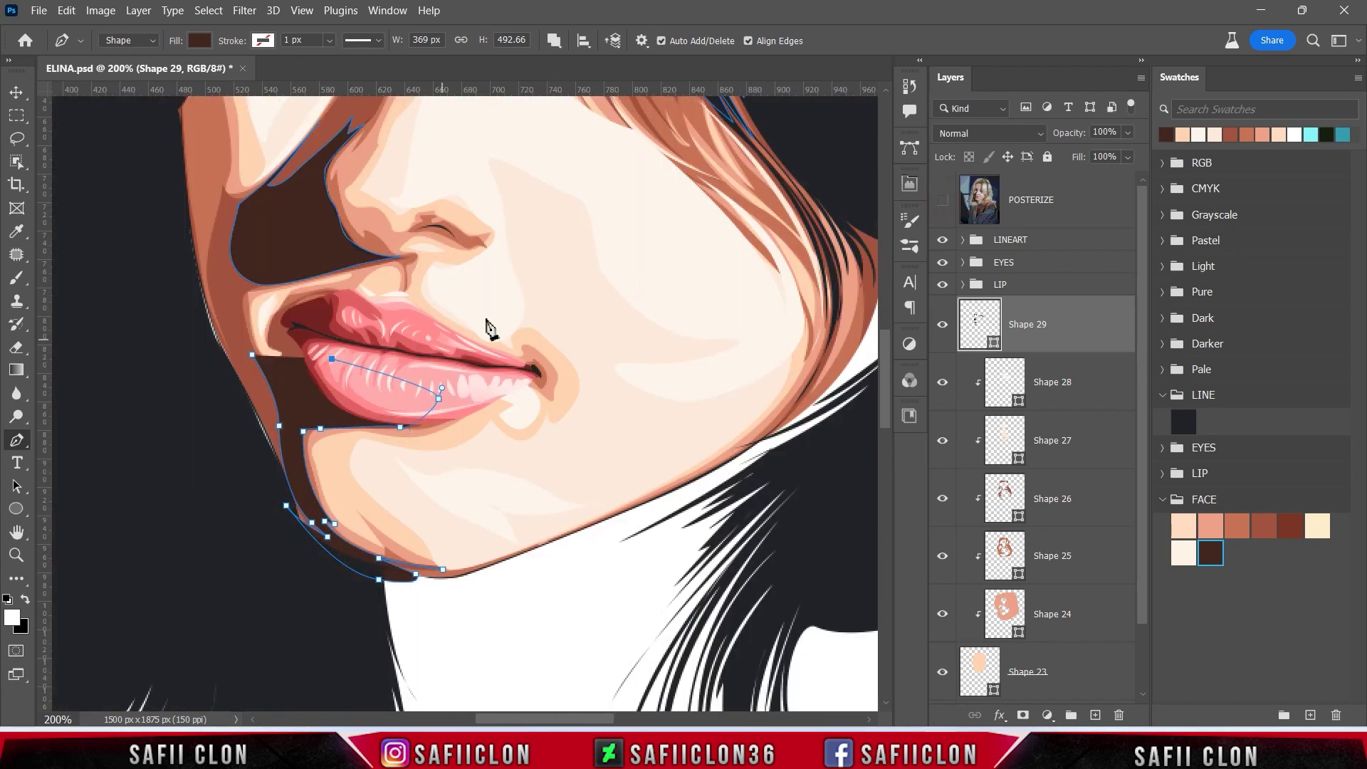
click(942, 200)
click(942, 200)
click(335, 318)
click(323, 294)
click(291, 307)
drag(276, 342, 312, 377)
click(942, 200)
click(344, 415)
click(298, 377)
click(278, 360)
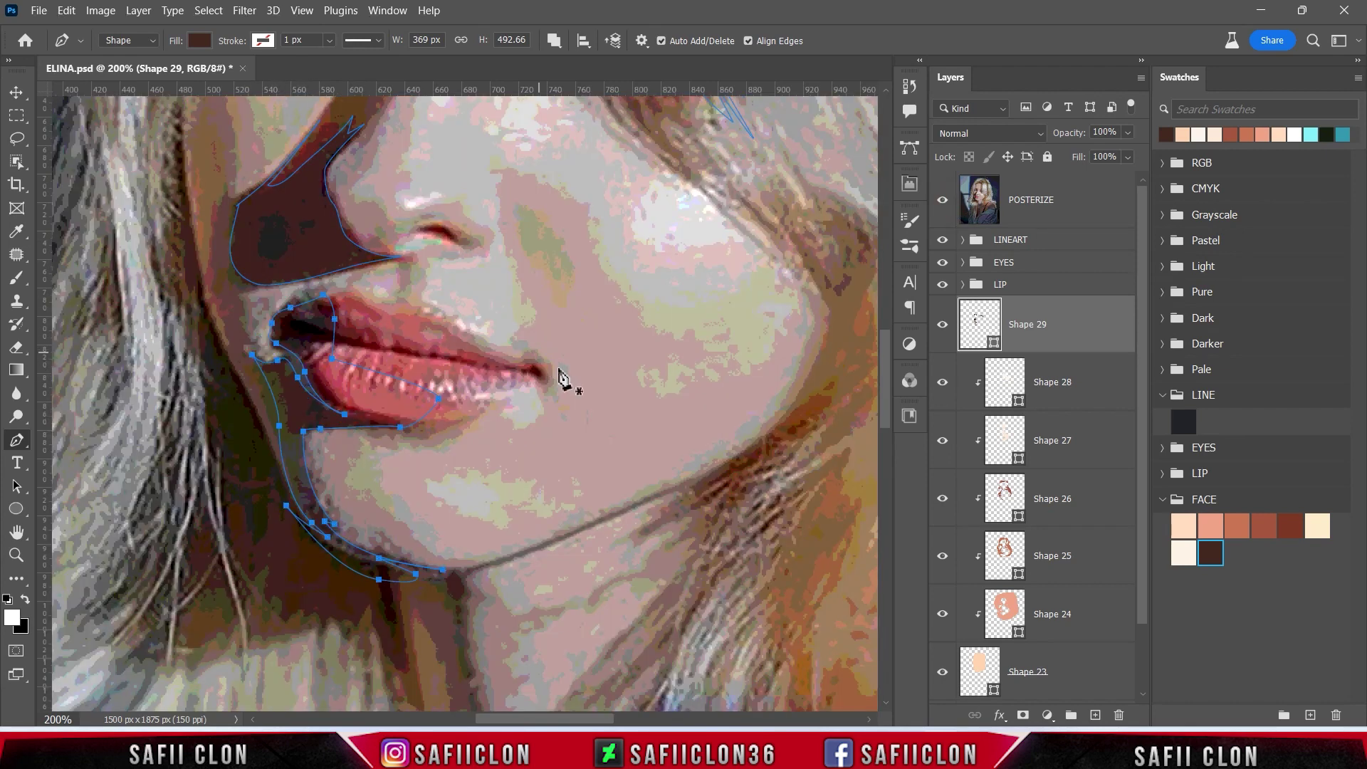
- Zoom out to review the jaw shadow, then zoom in on the top of the head
scroll(565, 381, up, 4)
click(942, 200)
key(ctrl+minus)
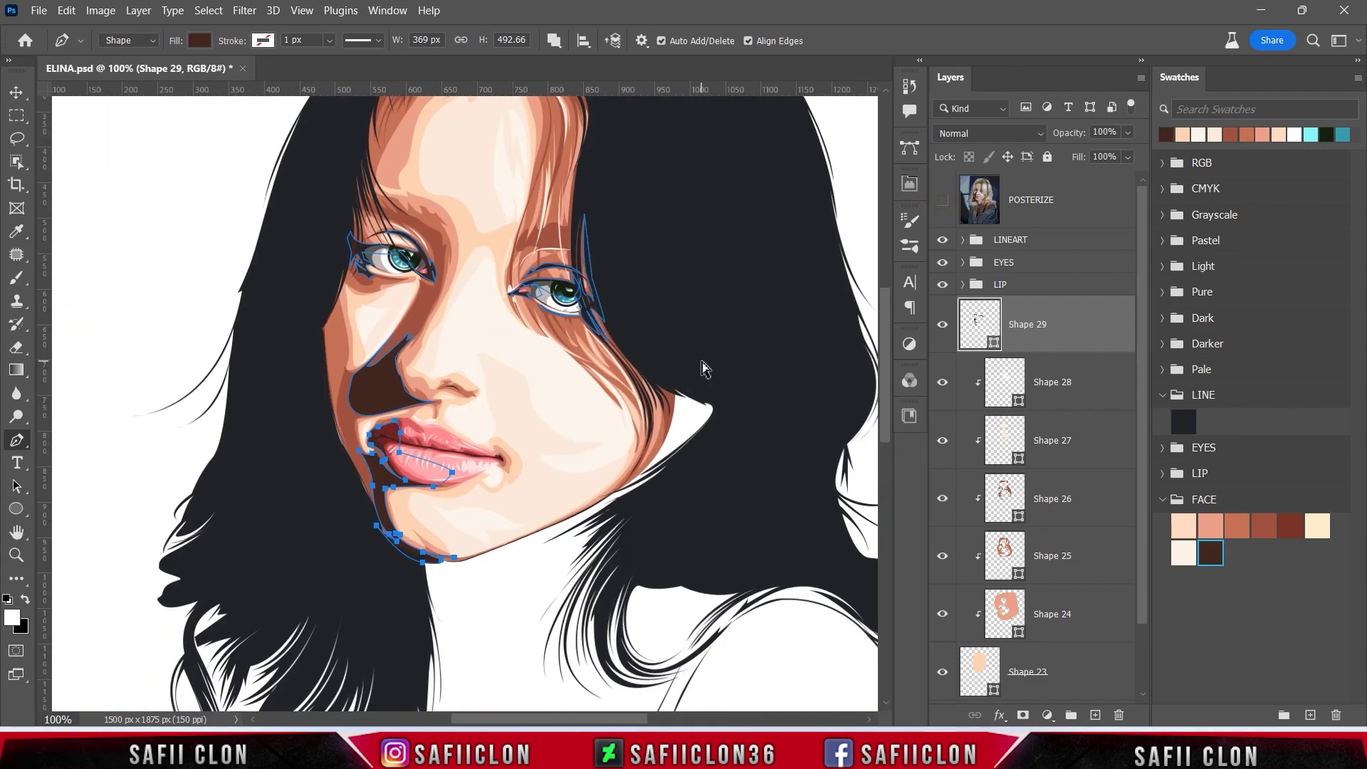
key(ctrl+minus)
key(ctrl+minus)
key(ctrl+minus)
key(ctrl+plus)
key(ctrl+plus)
key(ctrl+plus)
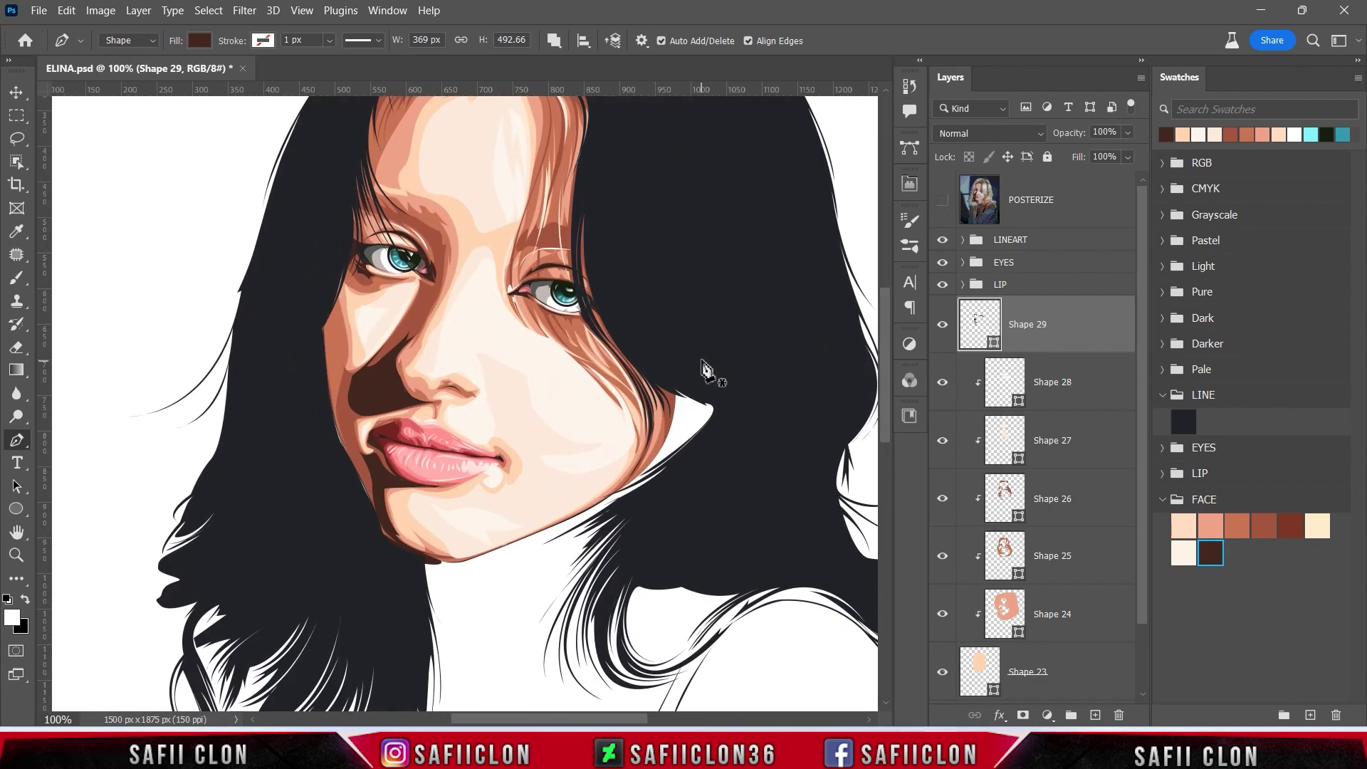
scroll(705, 367, up, 2)
scroll(704, 451, up, 3)
click(942, 200)
key(ctrl+plus)
scroll(503, 331, up, 3)
- Begin a hairline shadow at the top of the hair and commit it
click(942, 200)
click(942, 201)
click(515, 293)
drag(459, 295, 435, 287)
click(941, 202)
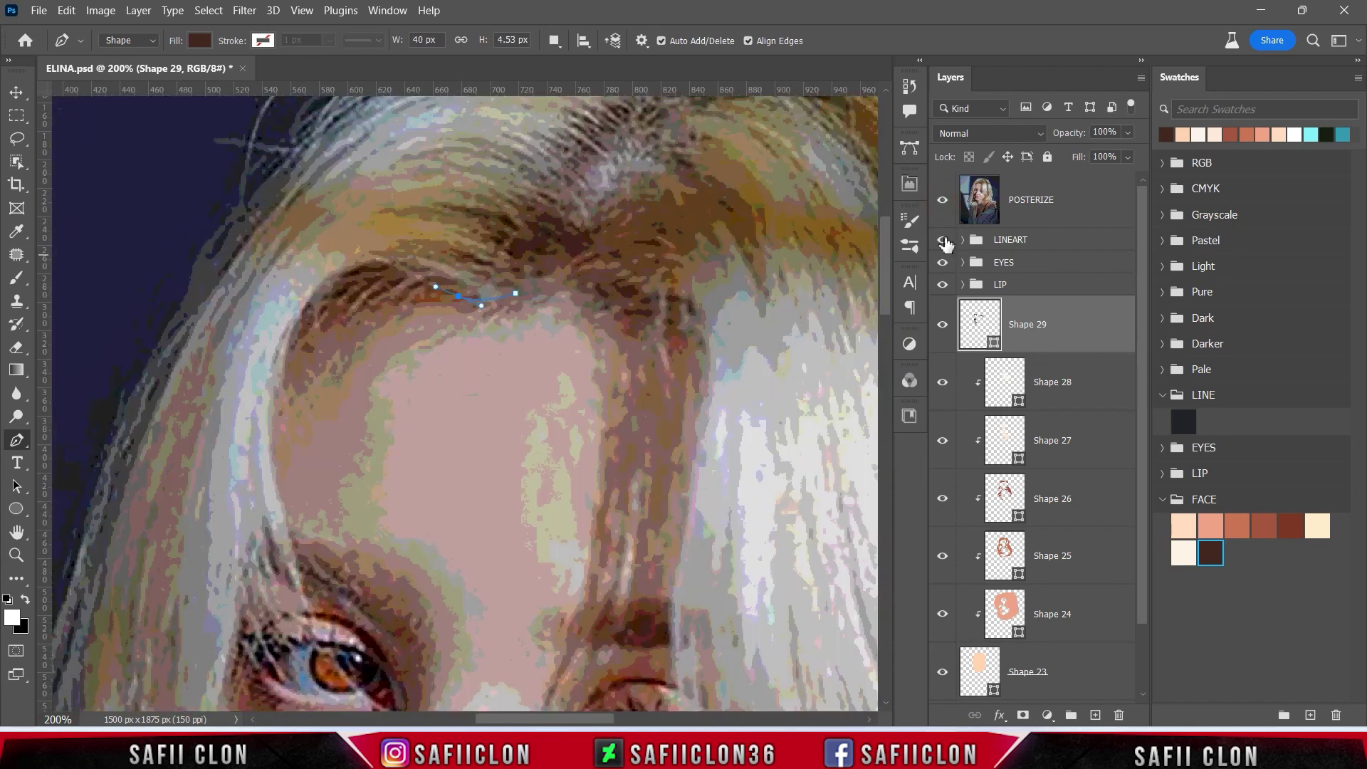
click(404, 313)
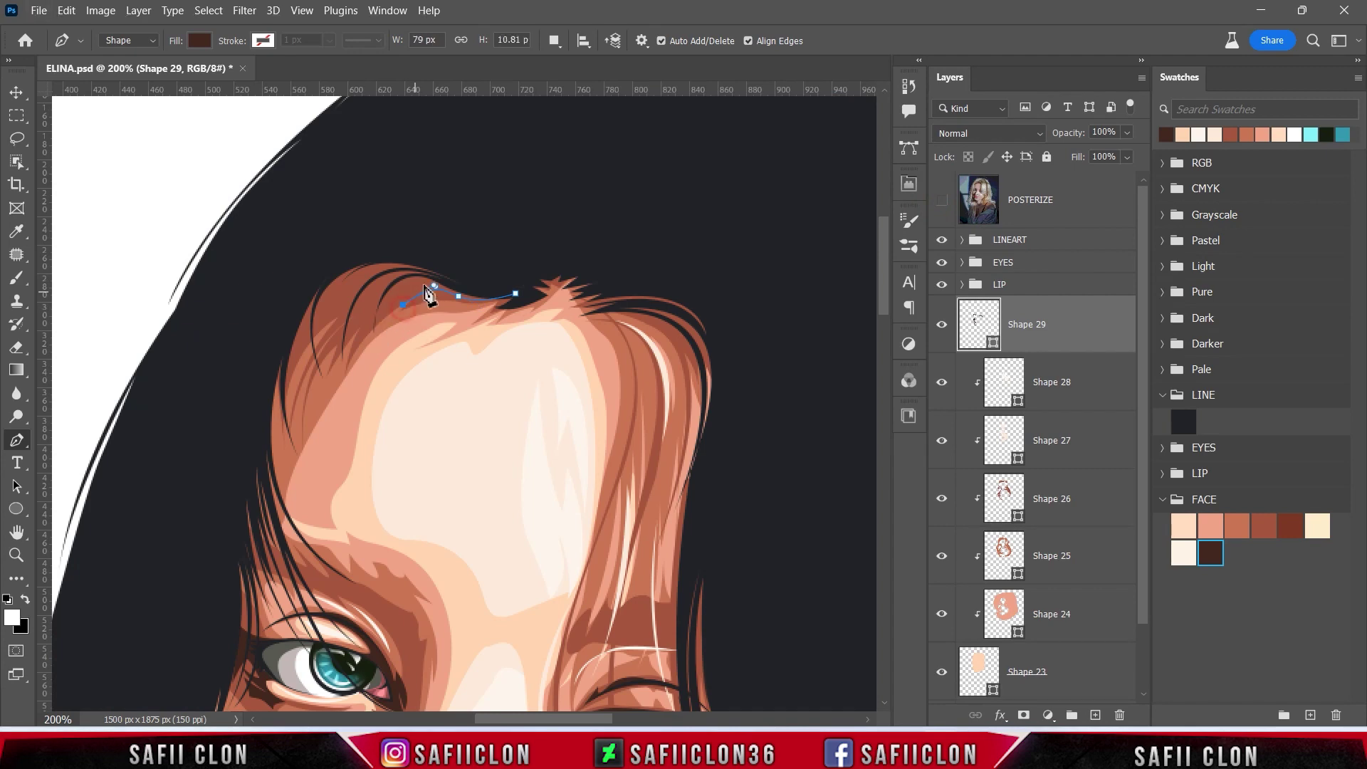
drag(375, 326, 375, 340)
key(Return)
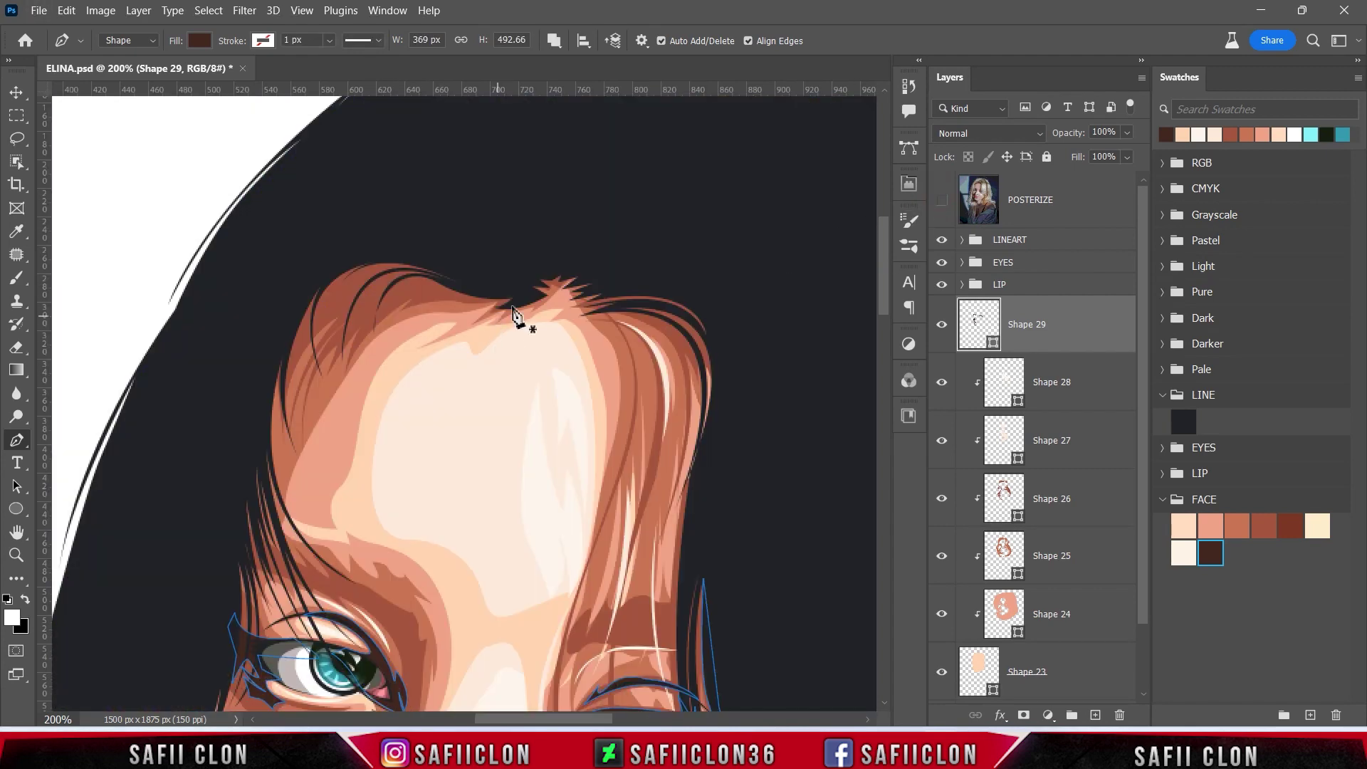
- Trace a new shadow path across the top of the hair along the hairline
click(410, 274)
drag(375, 331, 375, 350)
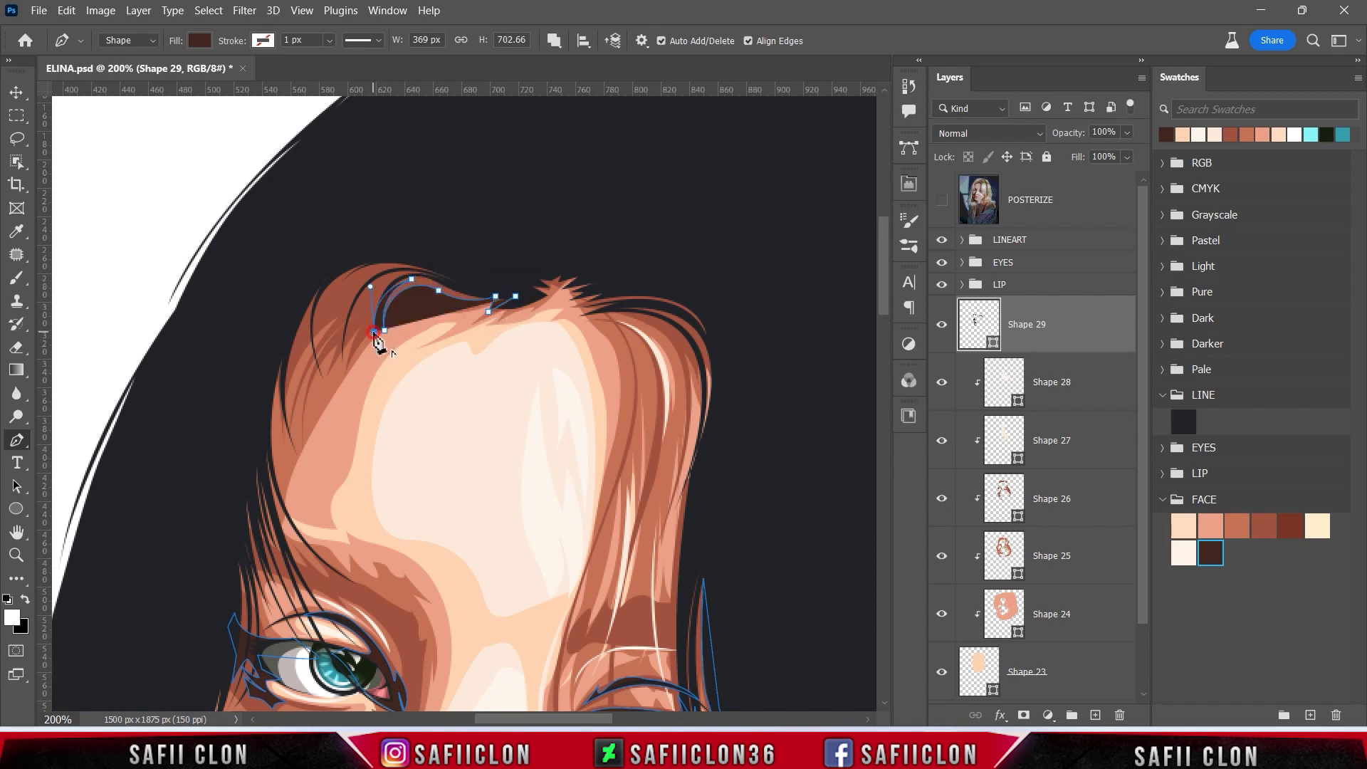
drag(425, 275, 372, 269)
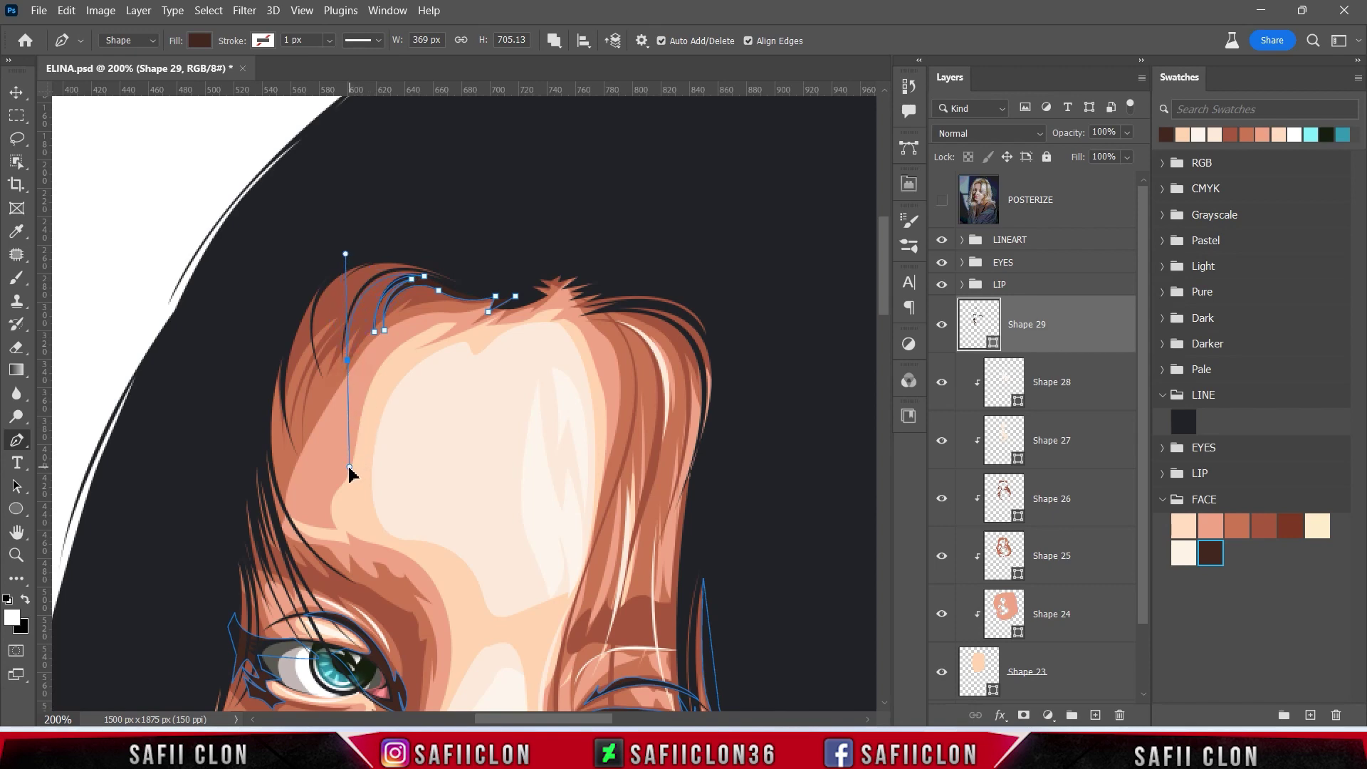
drag(400, 269, 456, 259)
click(942, 200)
drag(337, 324, 315, 387)
click(942, 201)
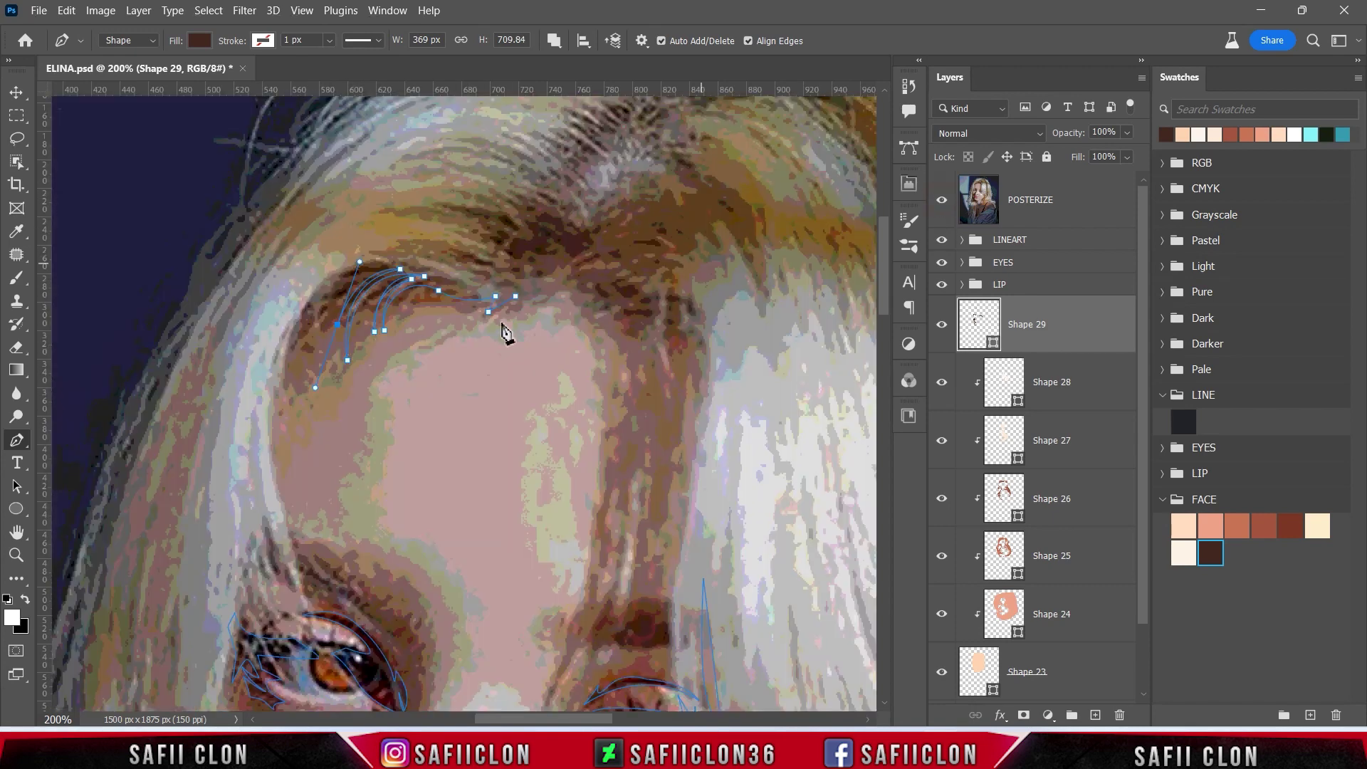
- Extend the hairline shadow down the left hair edge and close it at the start
click(306, 364)
click(285, 398)
click(941, 200)
click(288, 347)
click(294, 455)
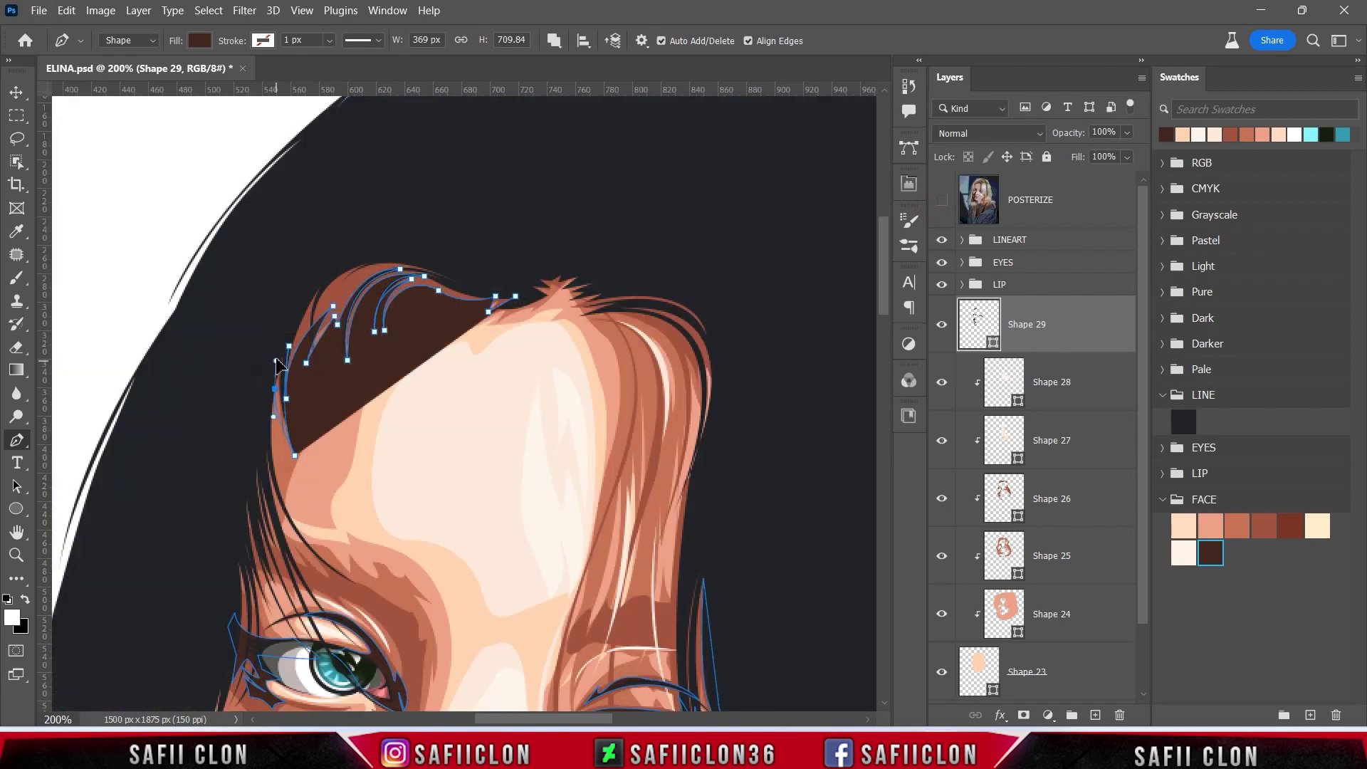
drag(301, 274, 323, 252)
drag(367, 225, 429, 225)
drag(515, 296, 552, 306)
- Trace the hair strand tips and curve the shadow down the right hair edge
click(552, 281)
click(561, 285)
click(593, 297)
click(606, 280)
drag(693, 329, 710, 355)
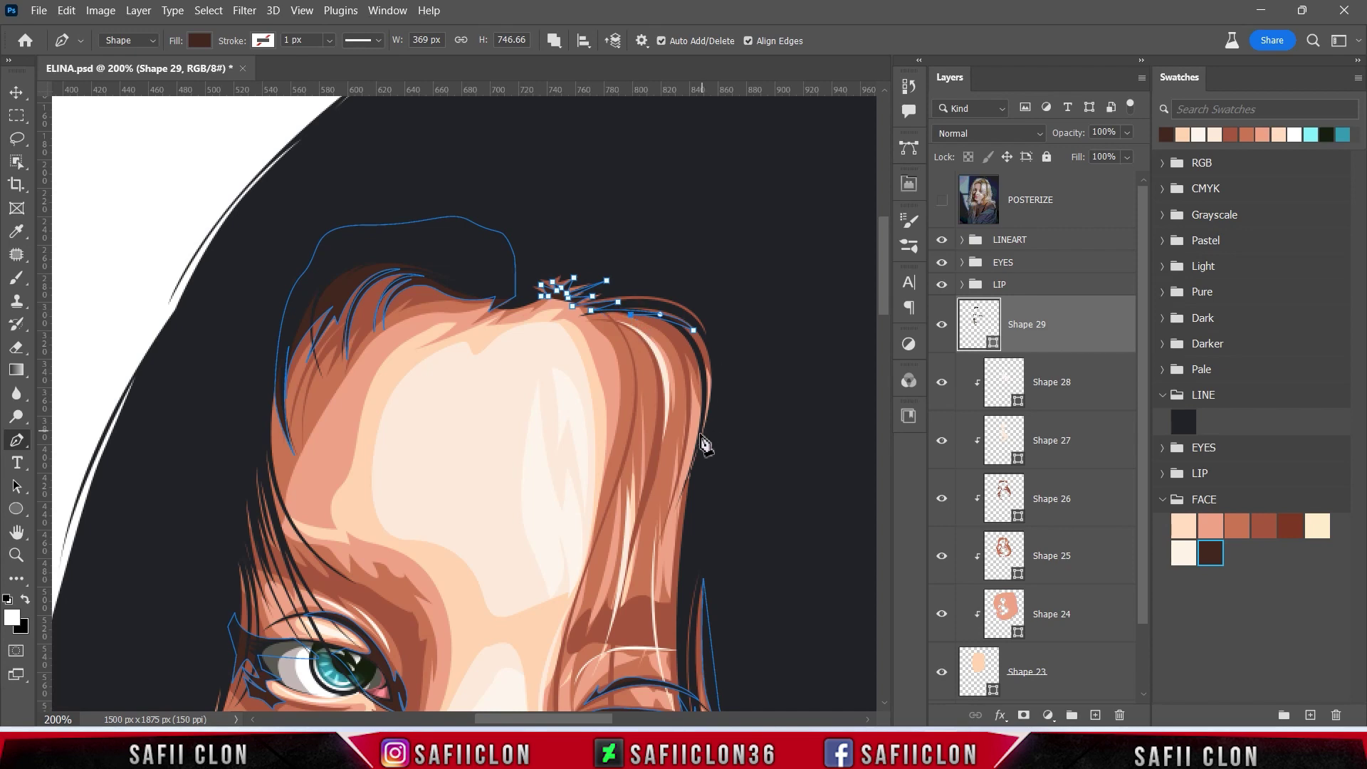
drag(695, 439, 704, 453)
scroll(756, 362, down, 3)
scroll(757, 341, up, 1)
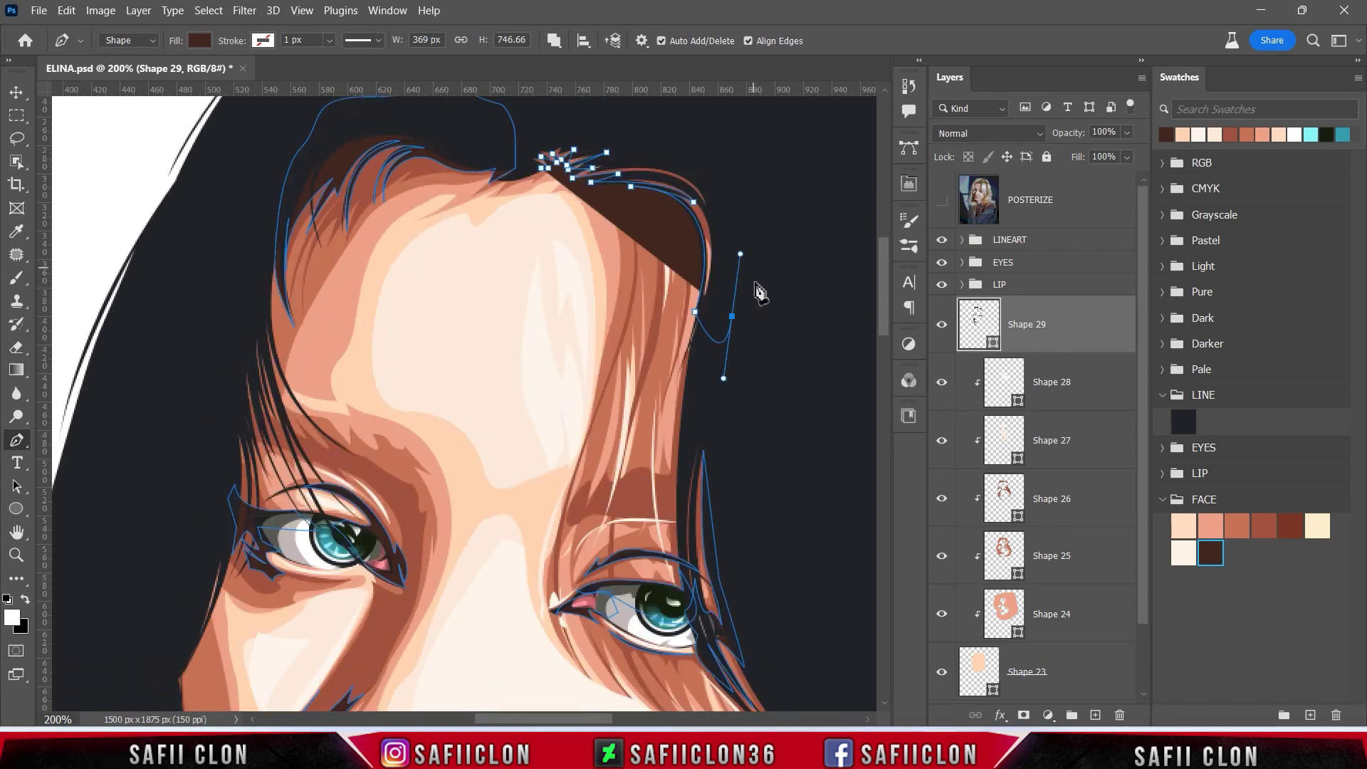
drag(677, 569, 684, 584)
drag(724, 314, 703, 366)
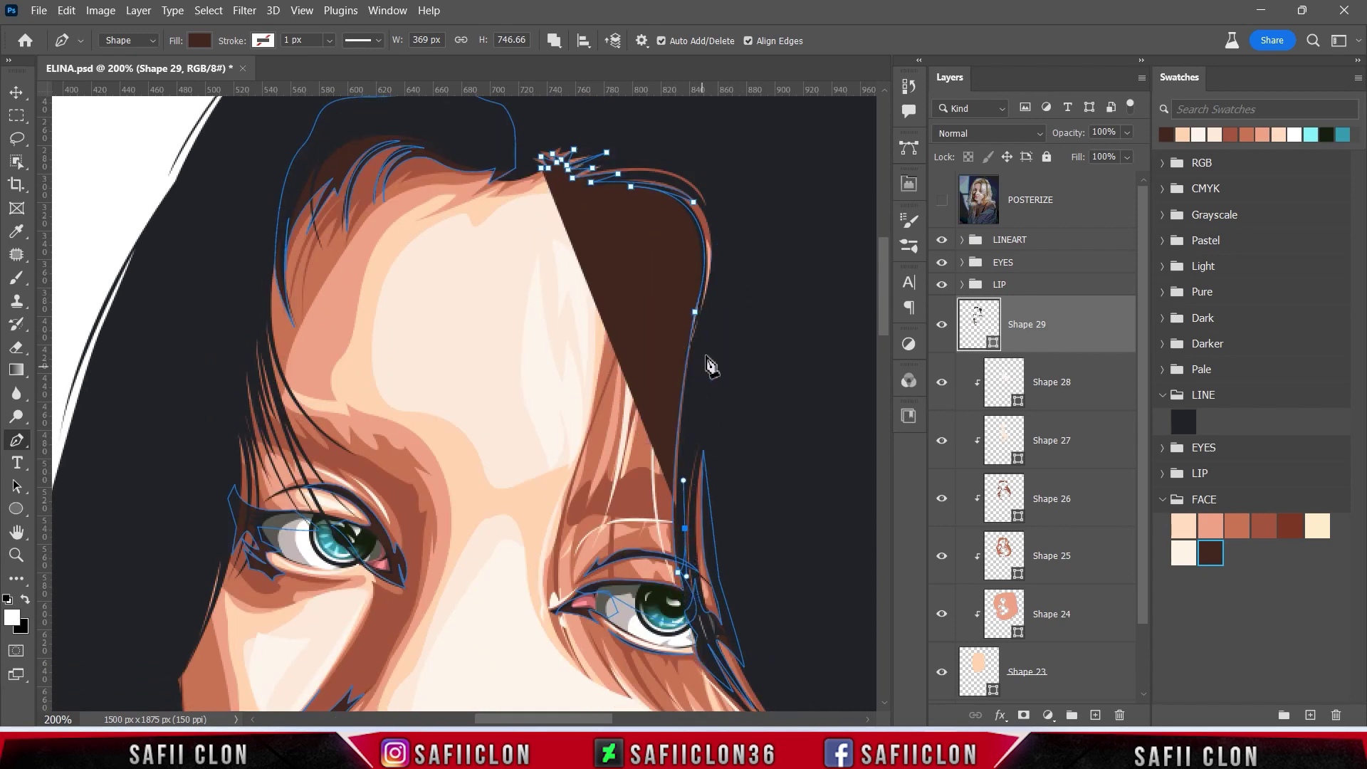
scroll(703, 367, up, 2)
drag(701, 212, 566, 183)
- Finish the shadow path up the right hair edge across the top, then zoom out
click(542, 215)
click(521, 242)
key(ctrl+minus)
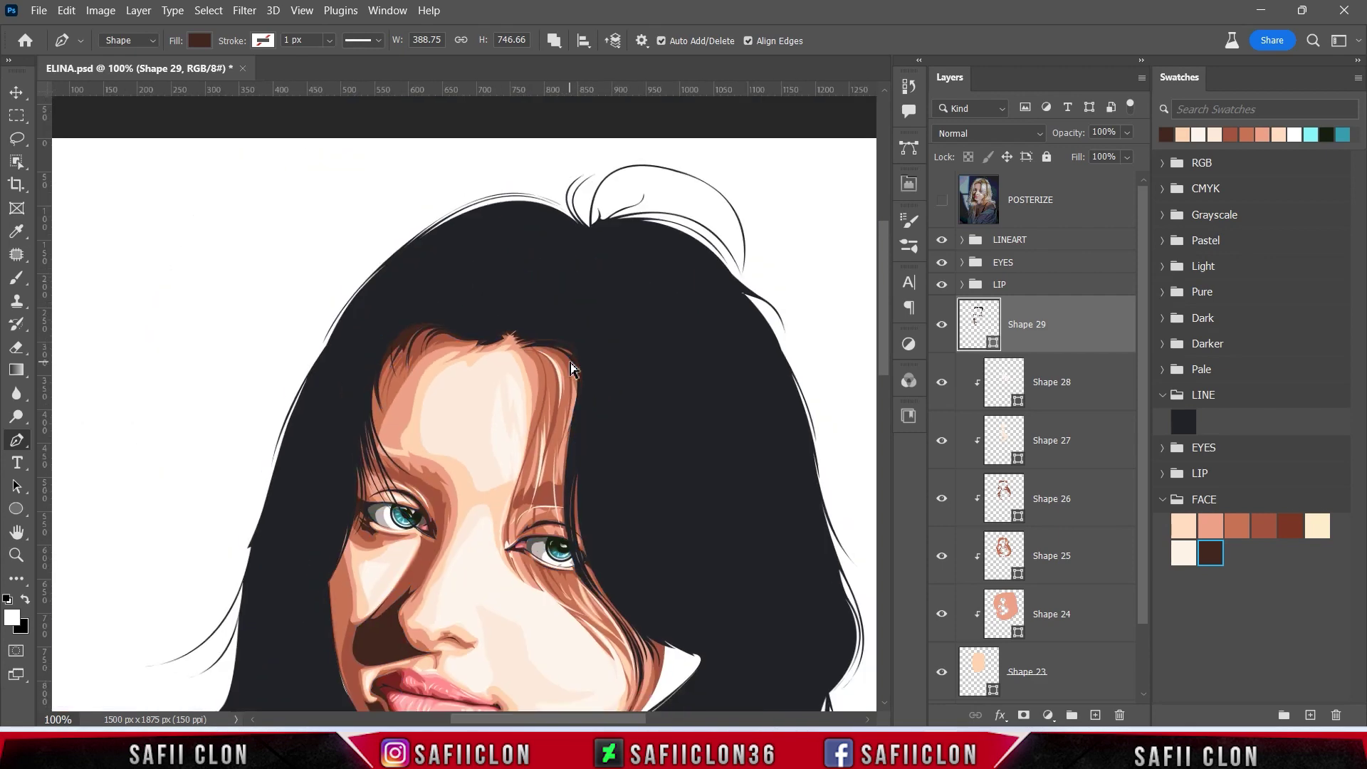
key(ctrl+minus)
key(ctrl+minus)
scroll(604, 427, down, 1)
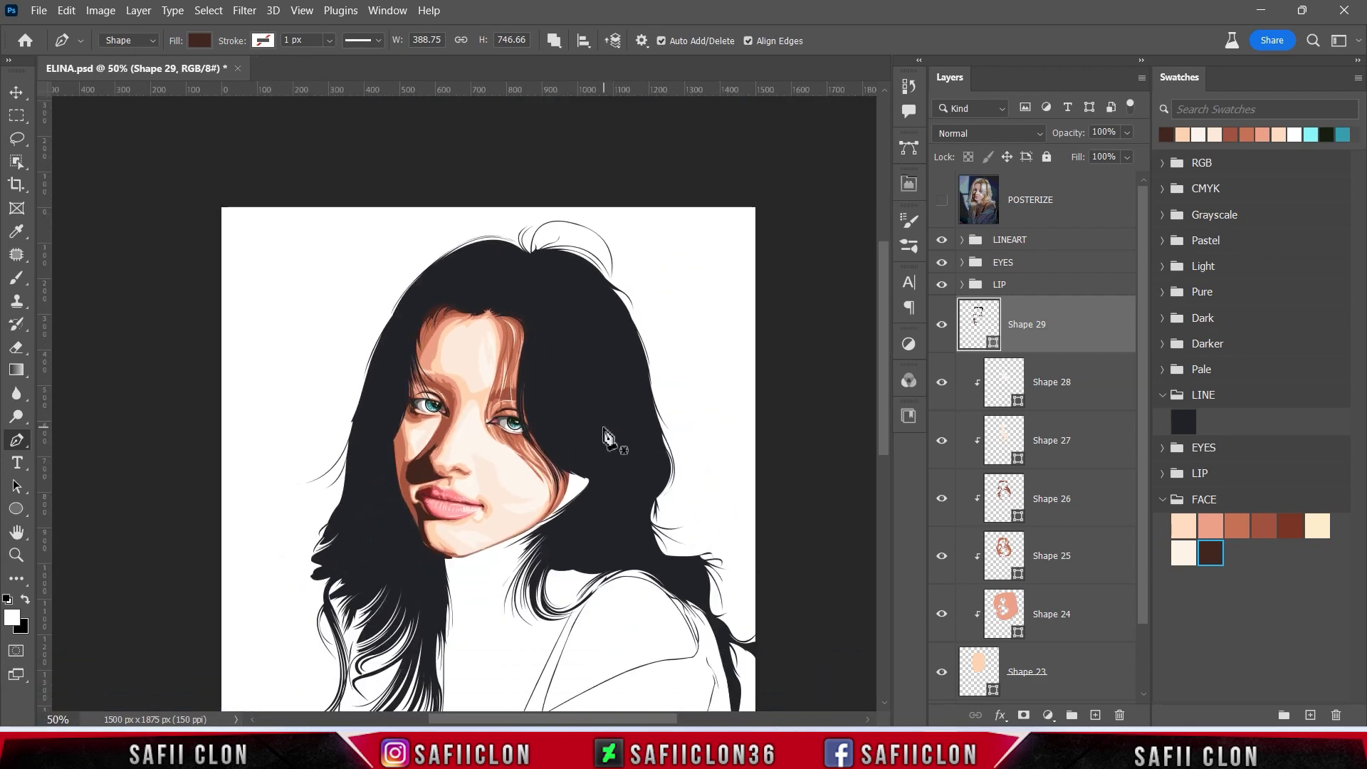
- Change Shape 29's fill to reddish brown #703729 sampled from the face, then compare
double_click(994, 346)
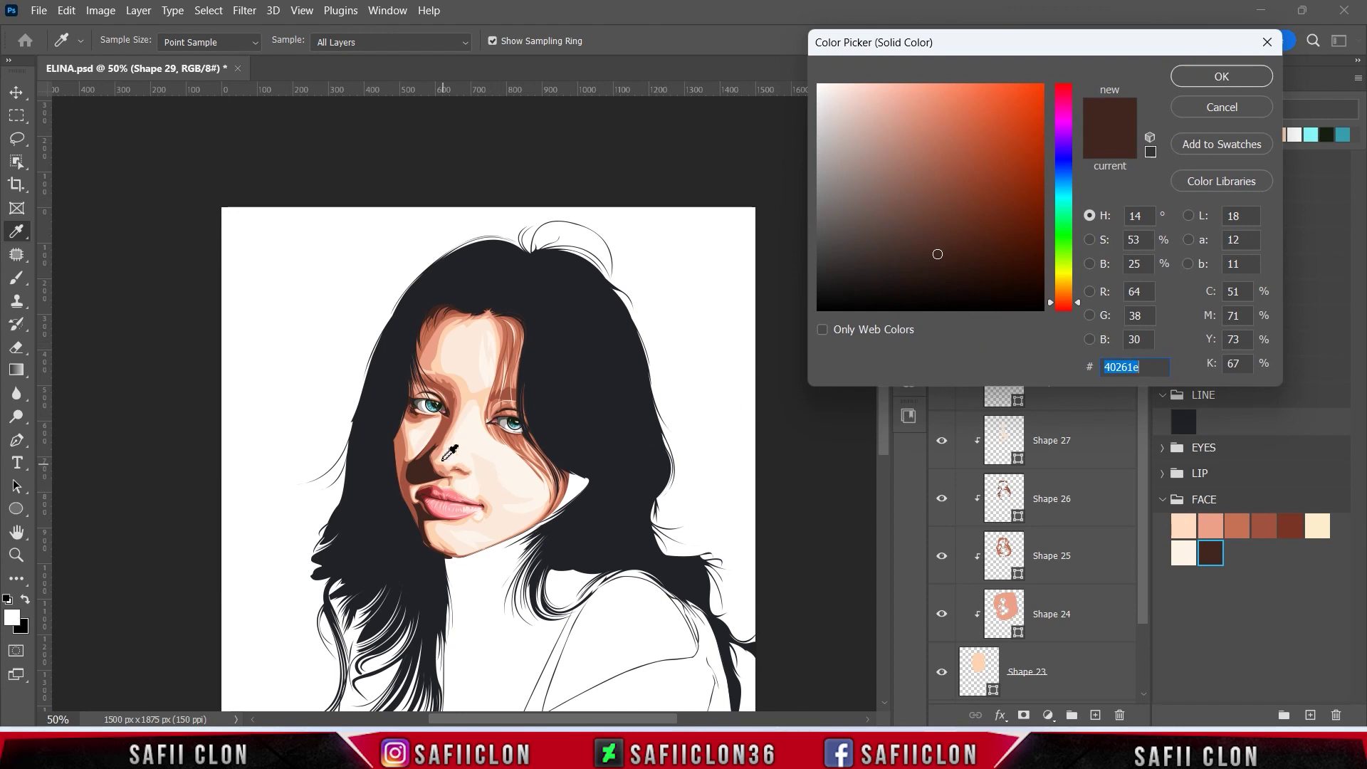
click(441, 429)
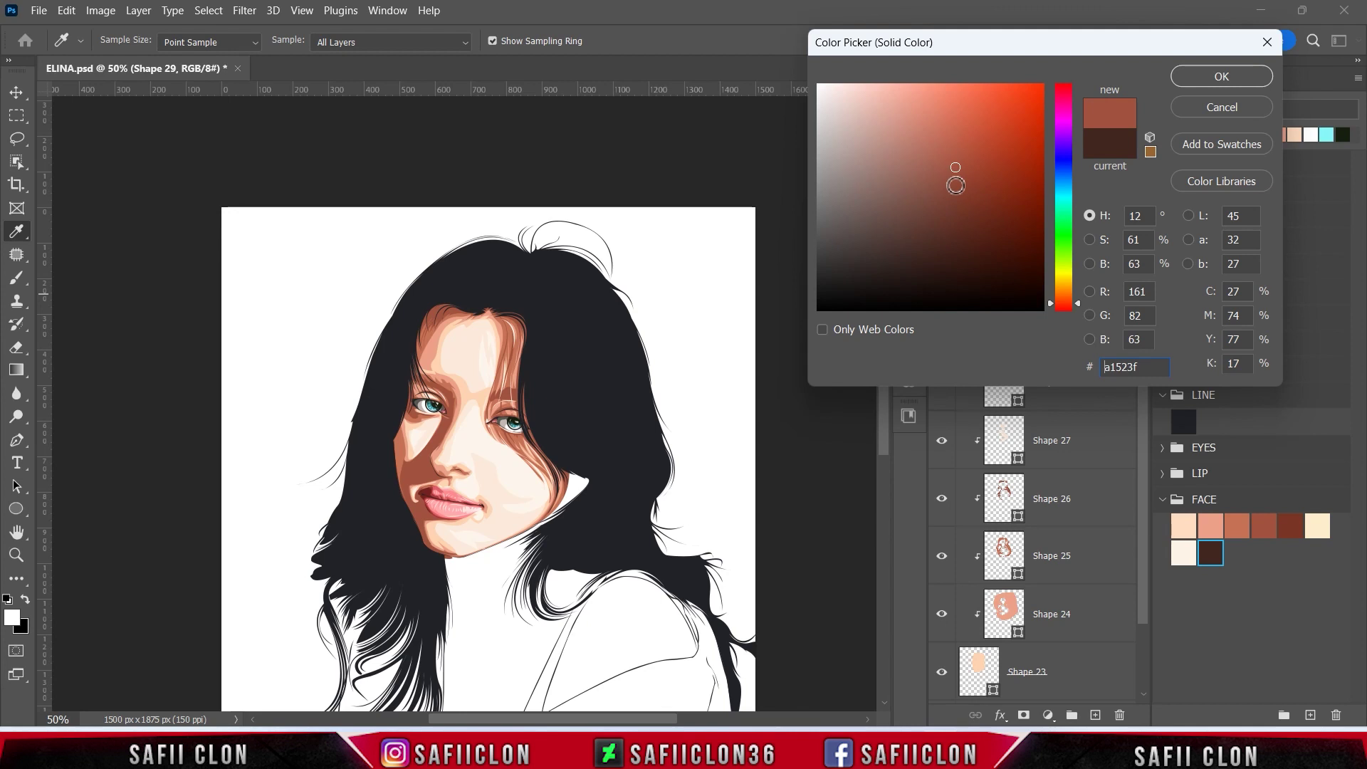
click(956, 189)
click(959, 201)
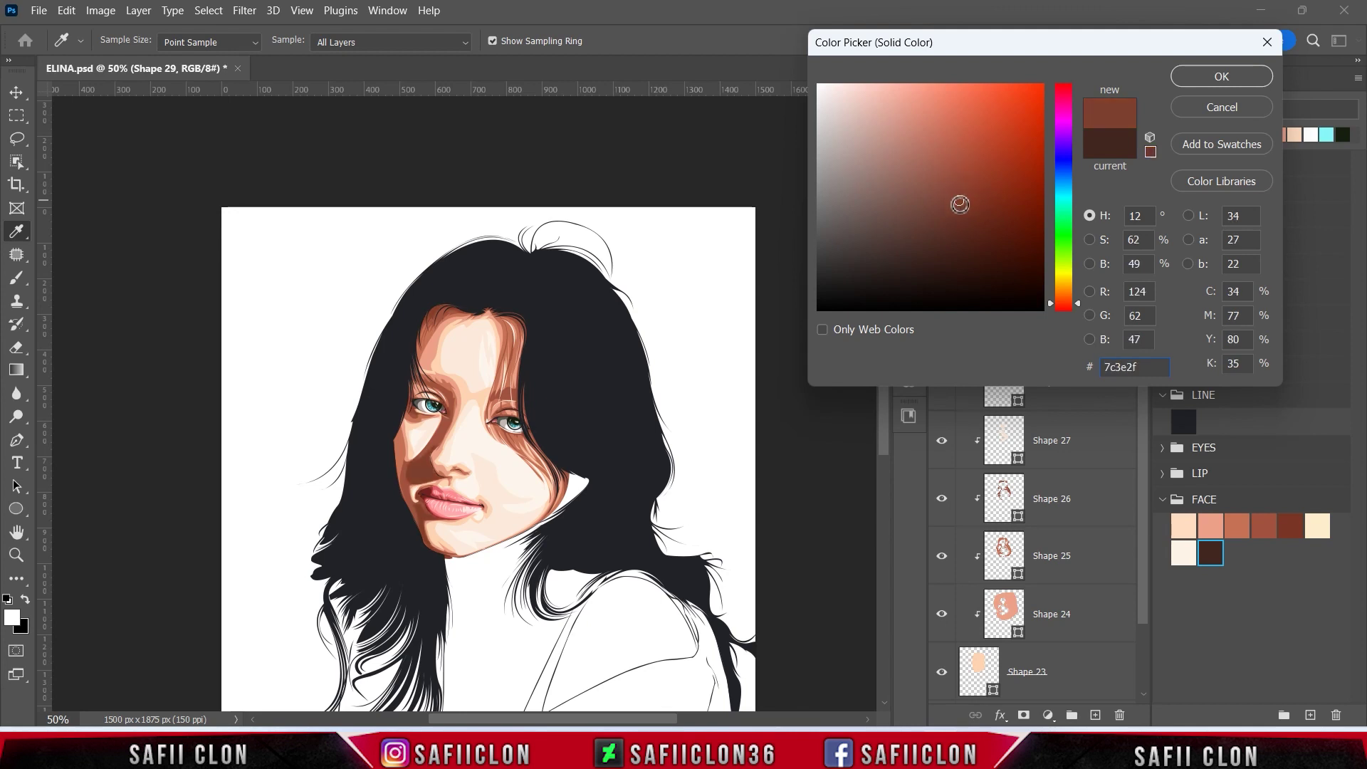
click(965, 212)
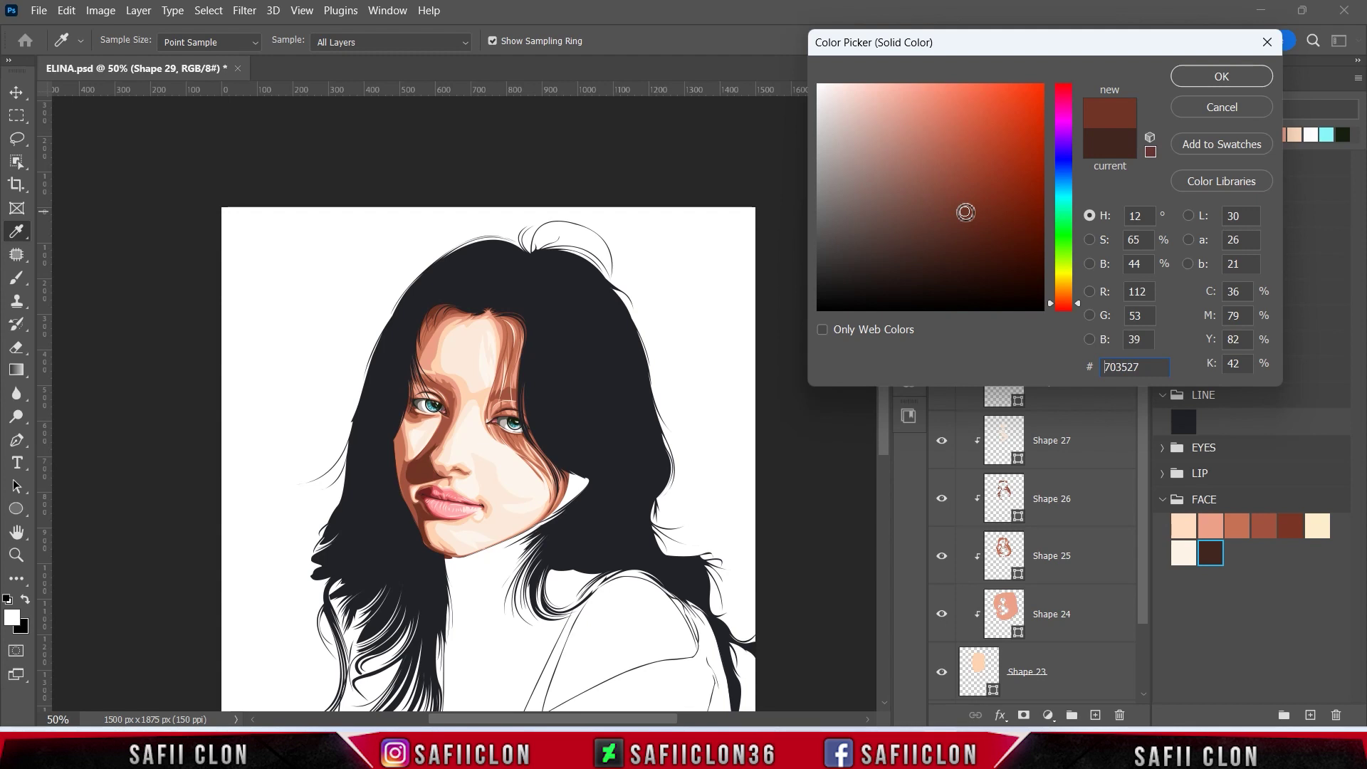
click(962, 216)
click(962, 212)
click(1222, 77)
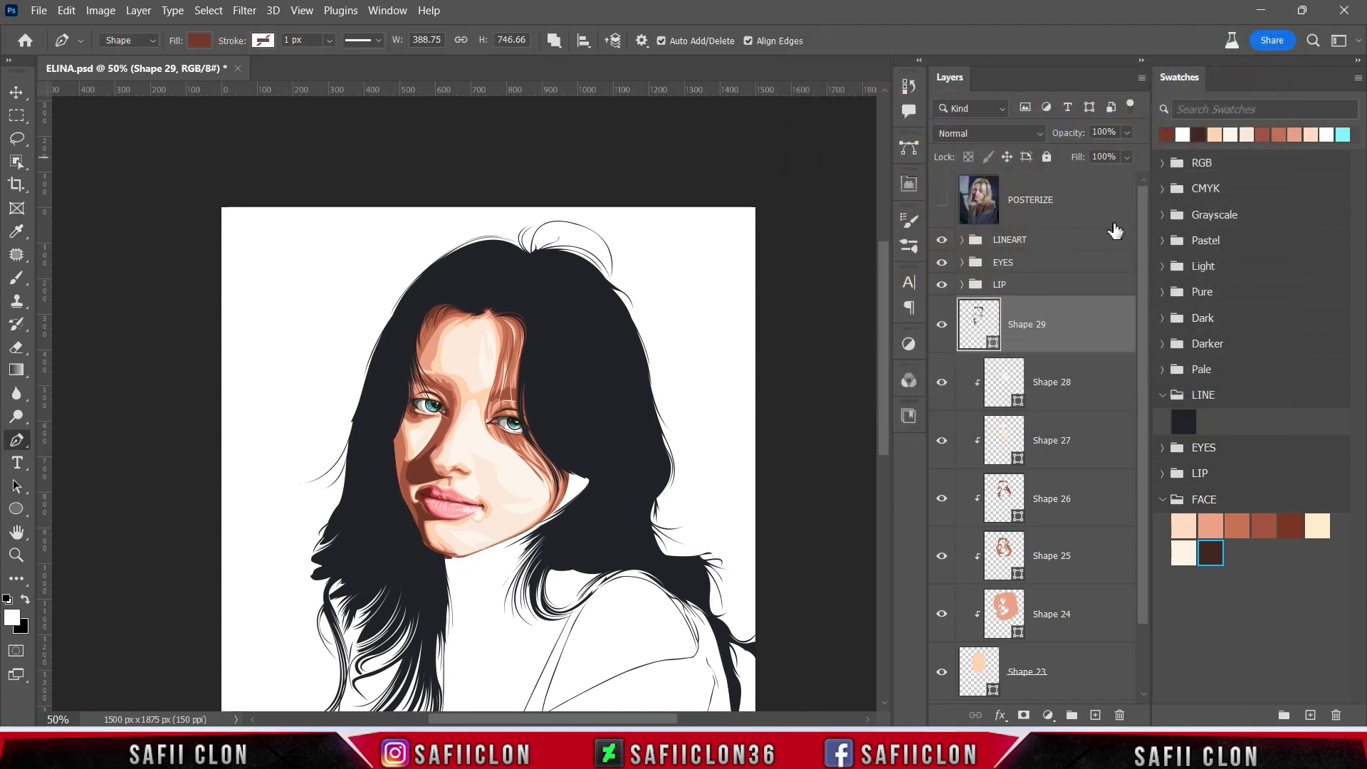
click(941, 324)
- Clip Shape 29 to the face layer beneath with Create Clipping Mask
right_click(1056, 314)
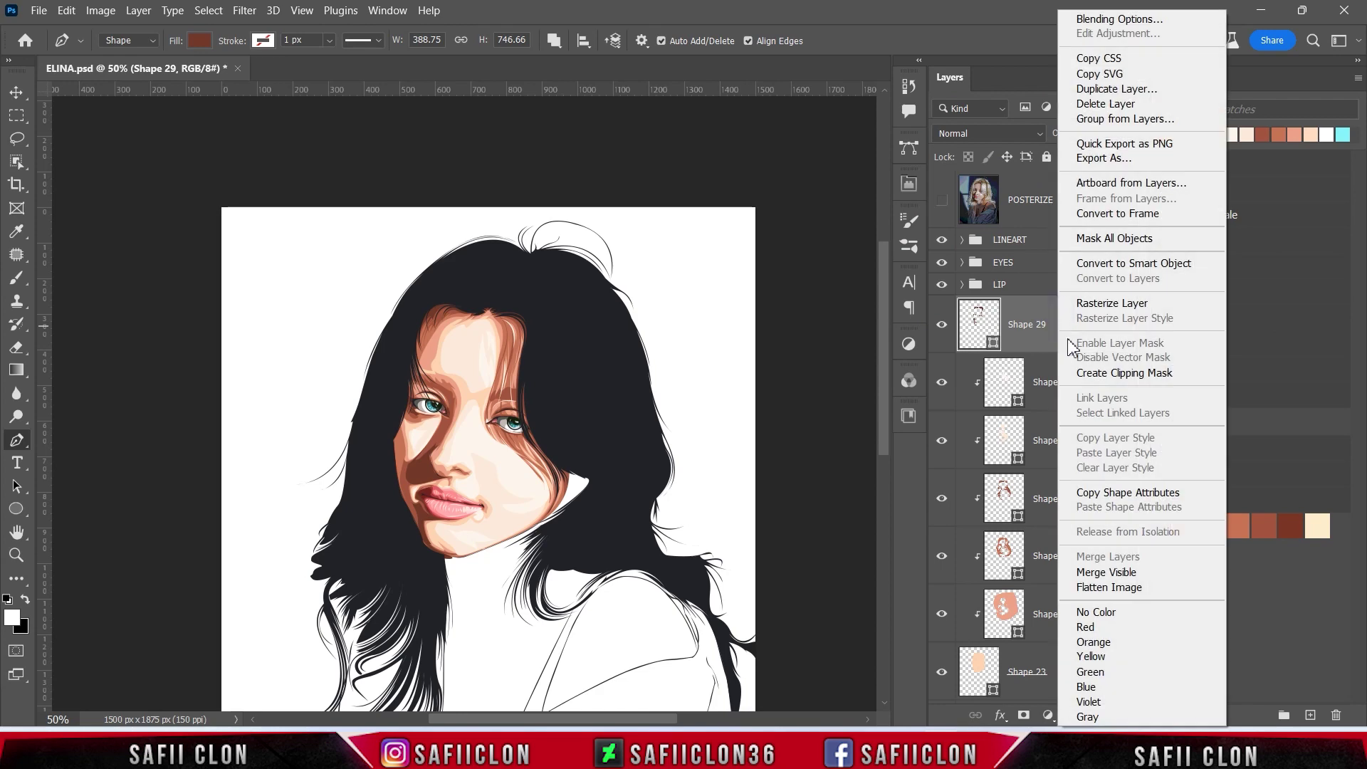
click(1089, 374)
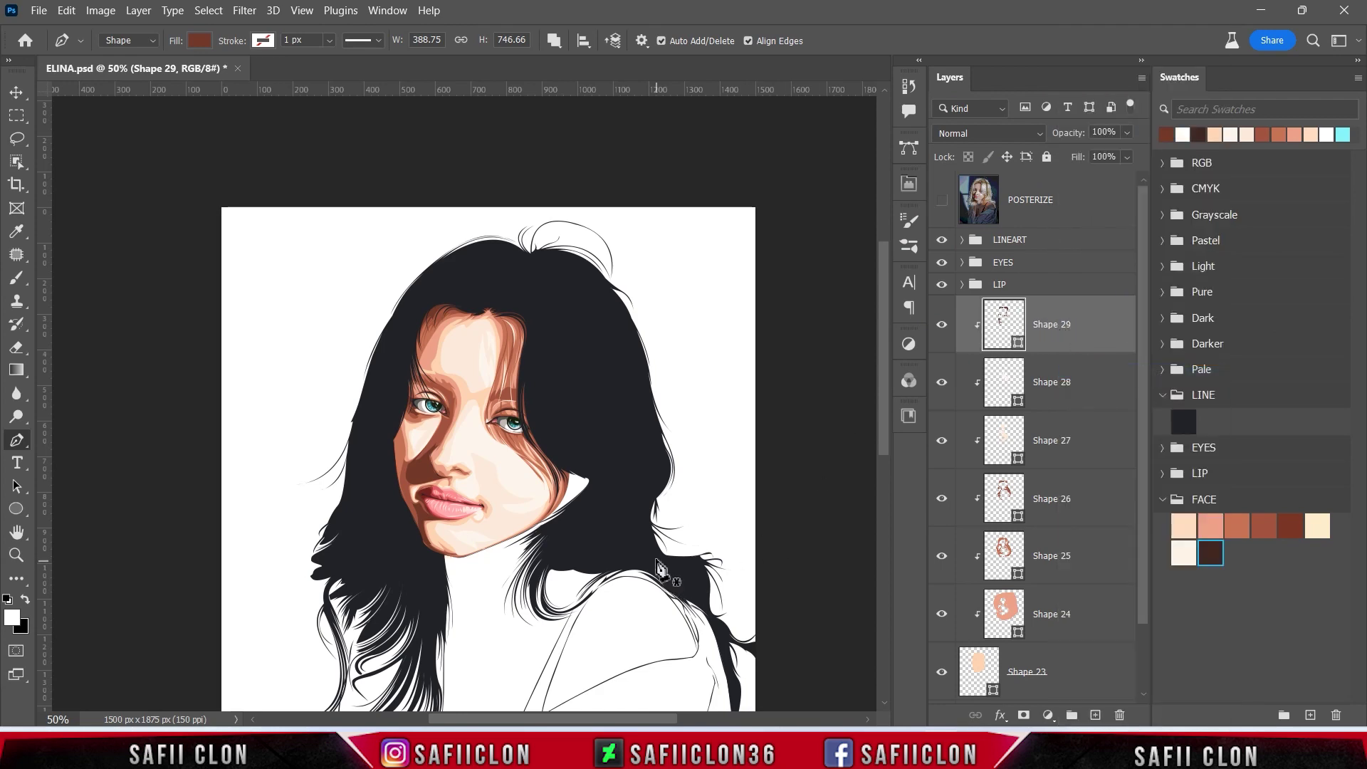
scroll(656, 563, up, 1)
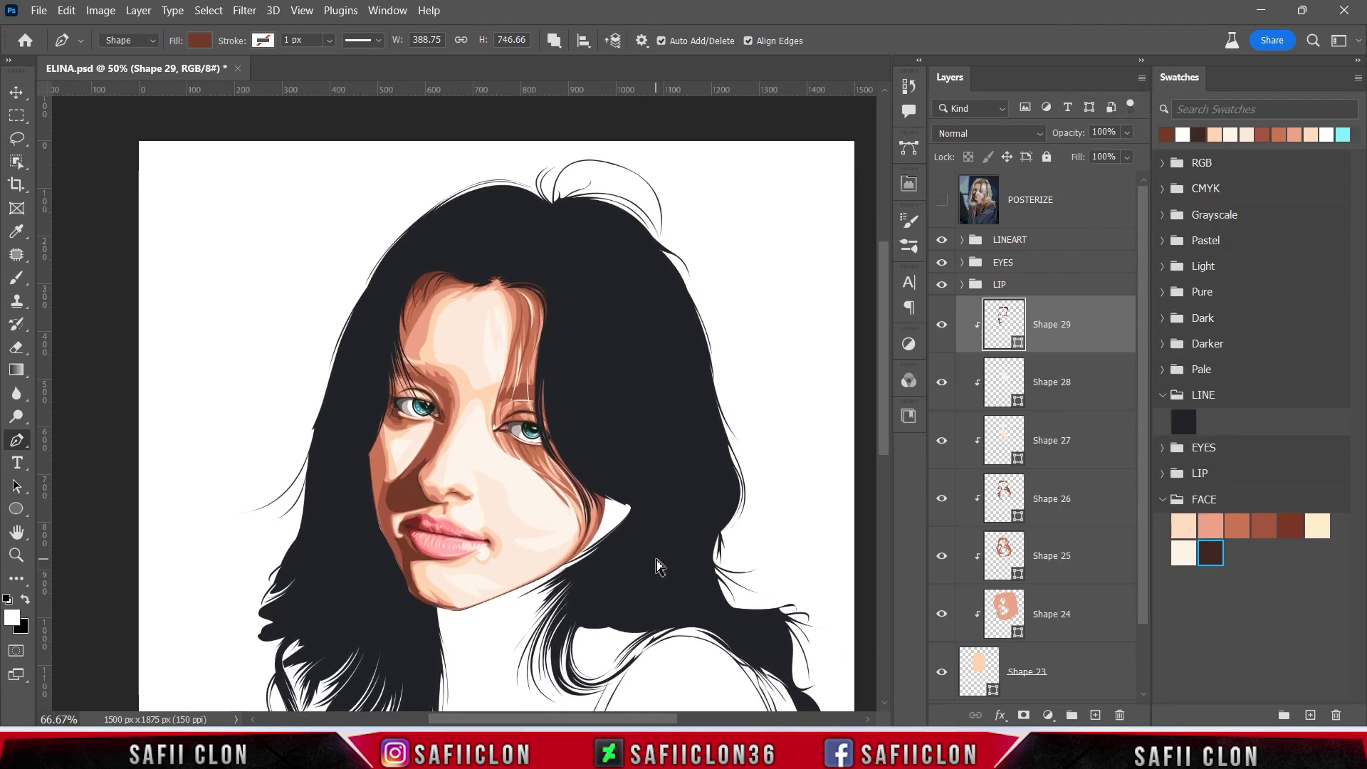
scroll(653, 559, up, 1)
scroll(654, 559, up, 1)
scroll(654, 560, up, 1)
scroll(548, 580, down, 2)
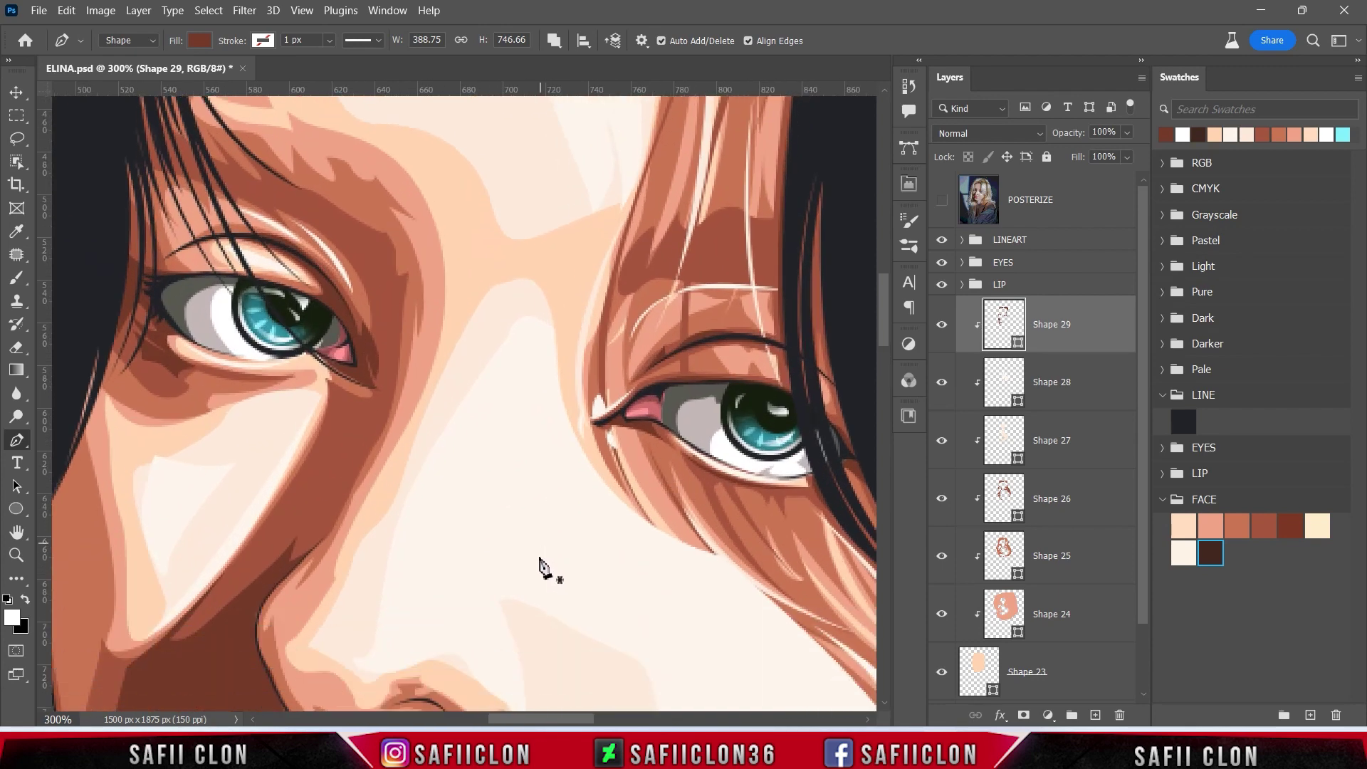
scroll(541, 566, down, 4)
scroll(539, 556, down, 1)
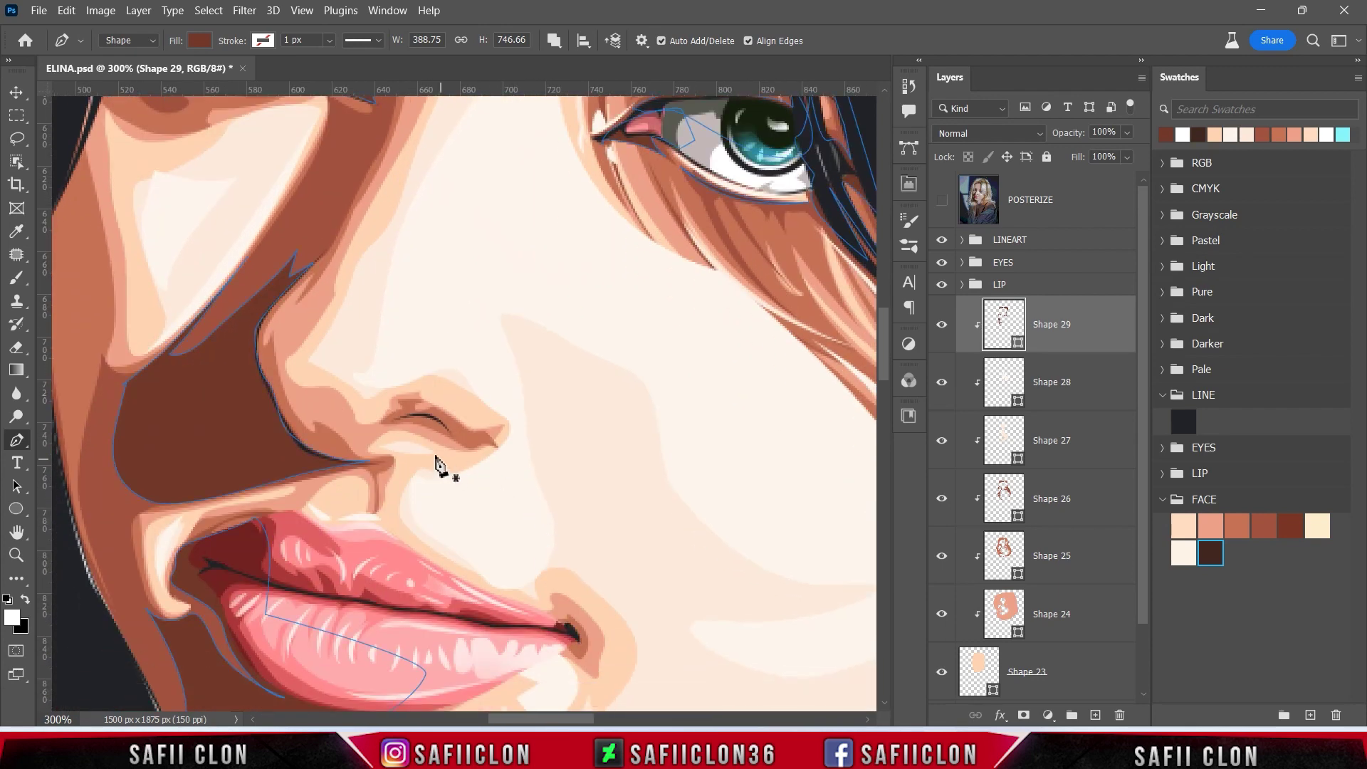
- Add a corner point to the shadow path near the nose, checking against the reference
click(942, 200)
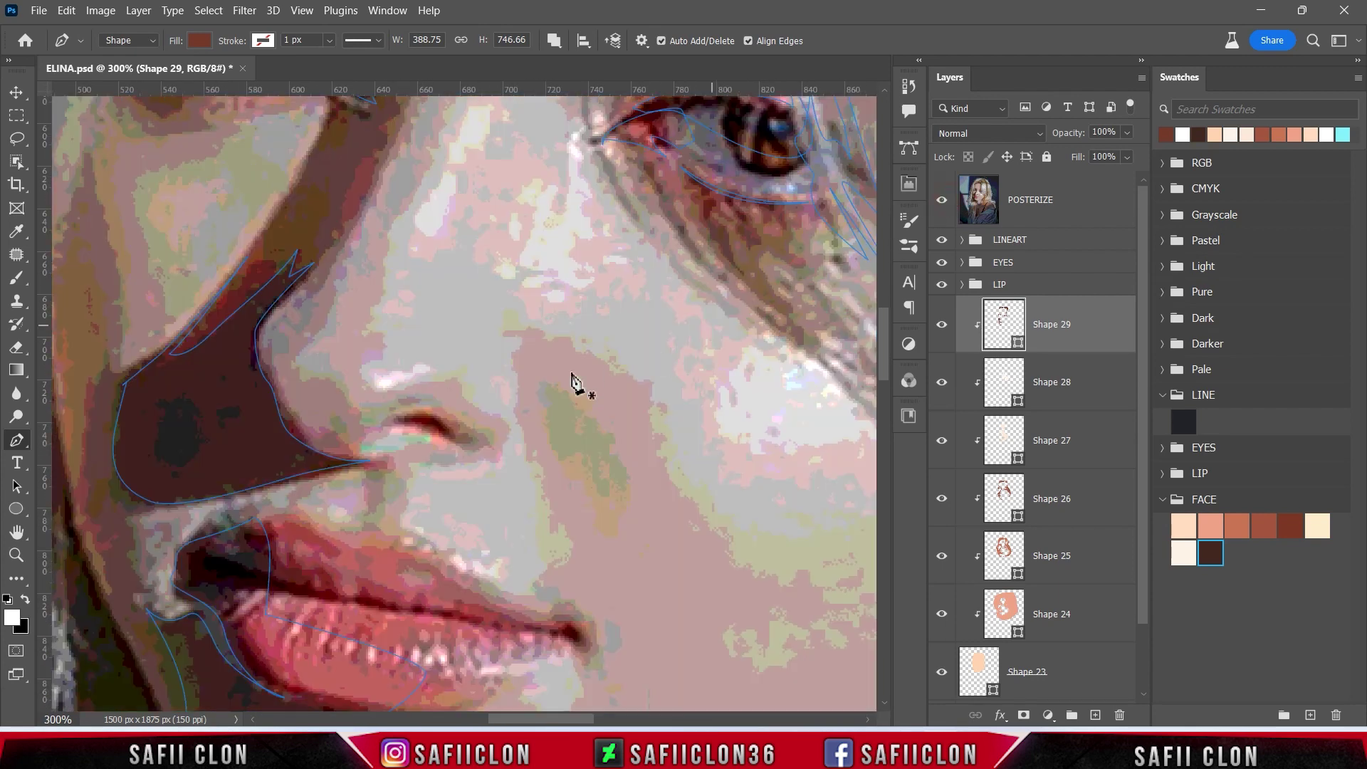
click(392, 418)
click(942, 202)
alt+click(451, 436)
click(942, 200)
click(942, 200)
key(ctrl+minus)
key(ctrl+minus)
key(ctrl+minus)
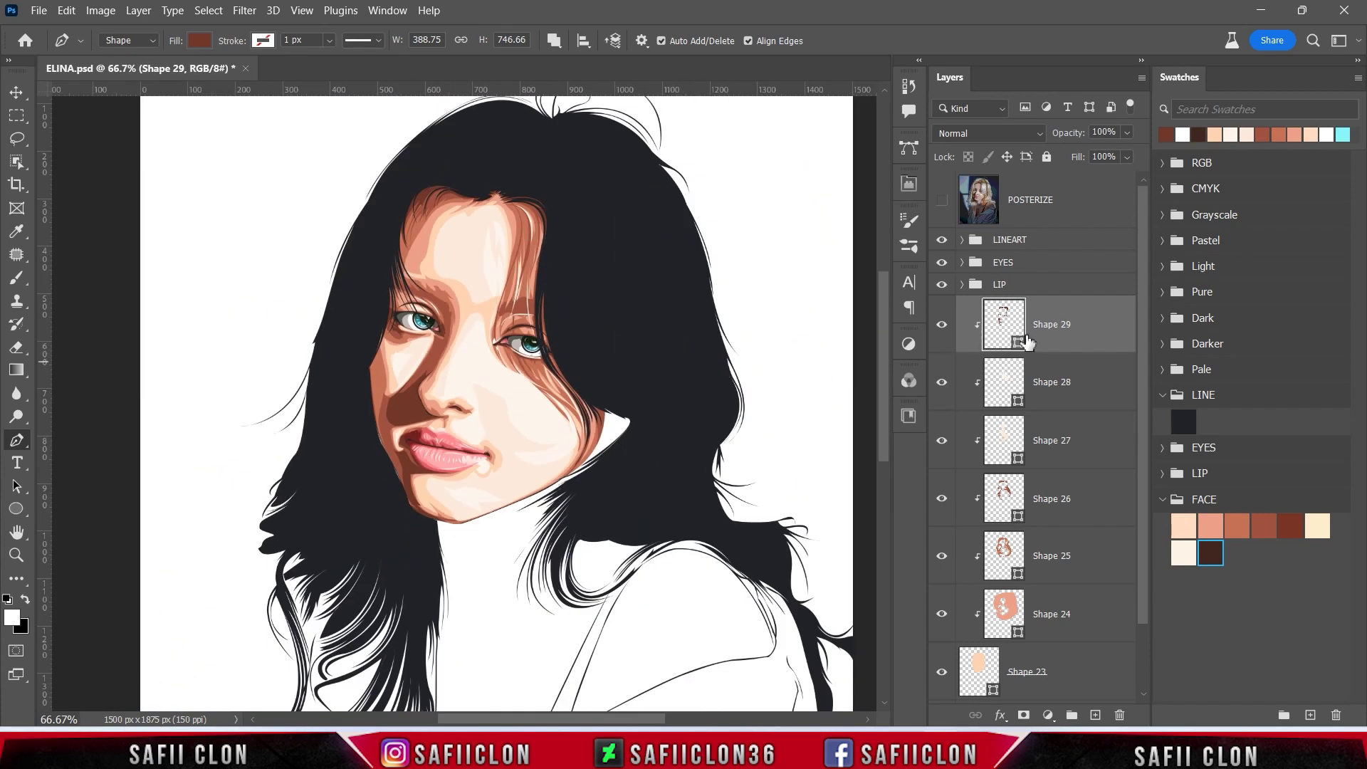
- Turn Shape 28's shading and Shape 27's highlights back on and select Shape 27
click(941, 329)
click(942, 383)
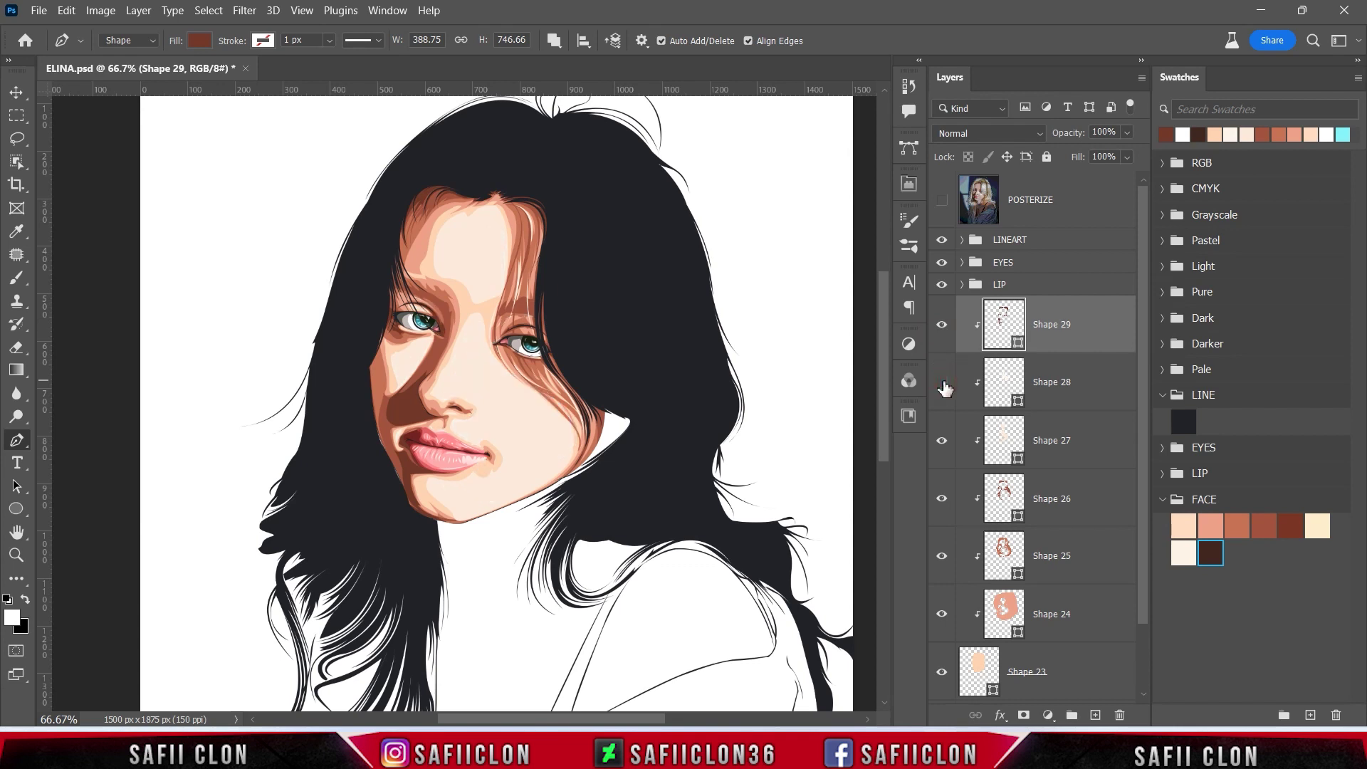
click(942, 387)
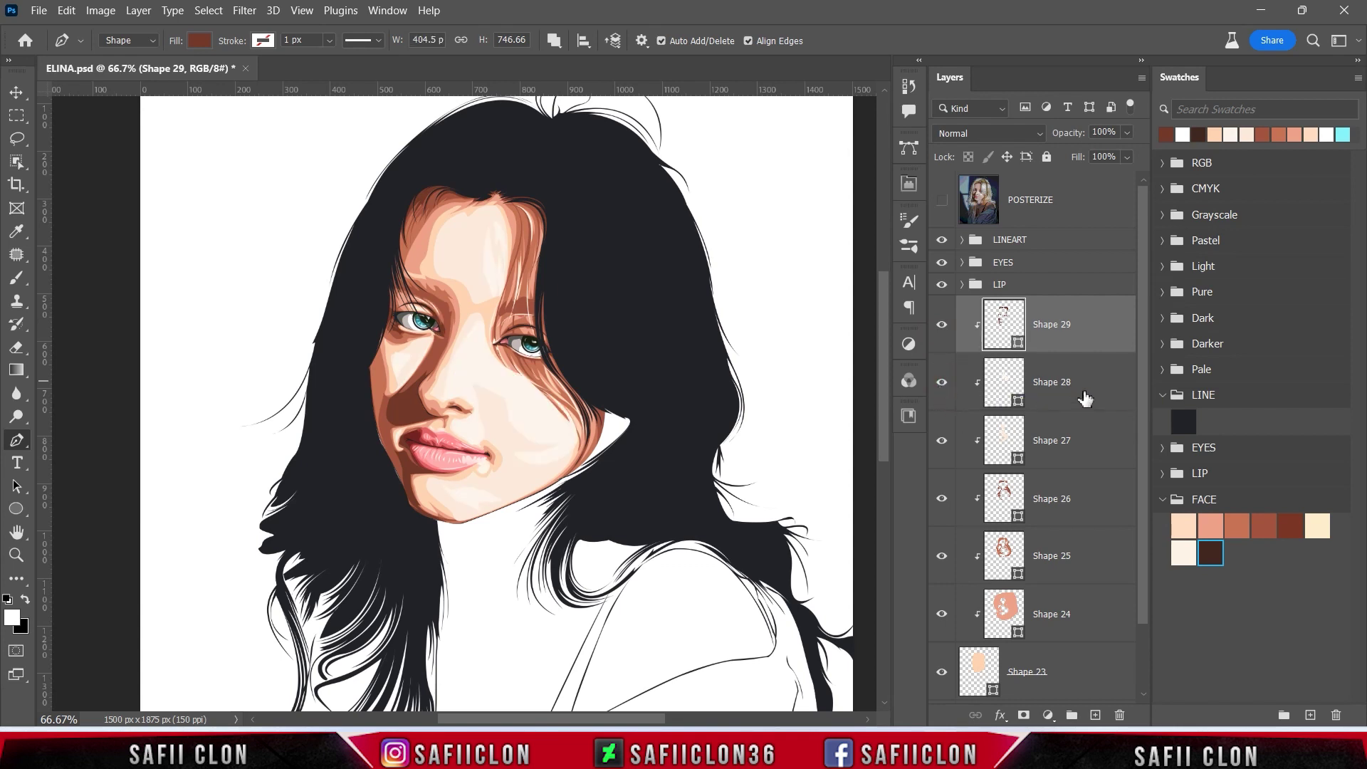
click(942, 441)
click(1088, 443)
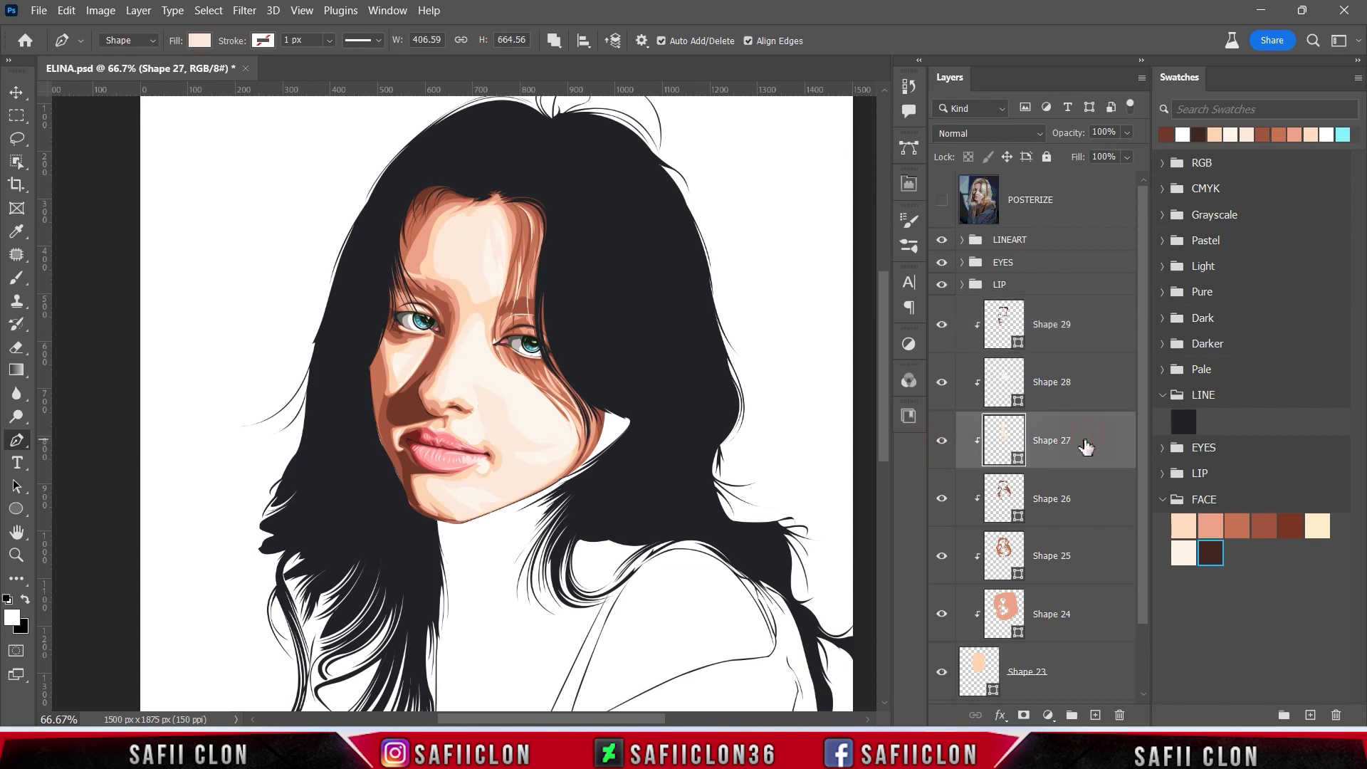
- Add a layer mask to Shape 27 and set up a 29 px soft round brush at 6% opacity
click(1025, 714)
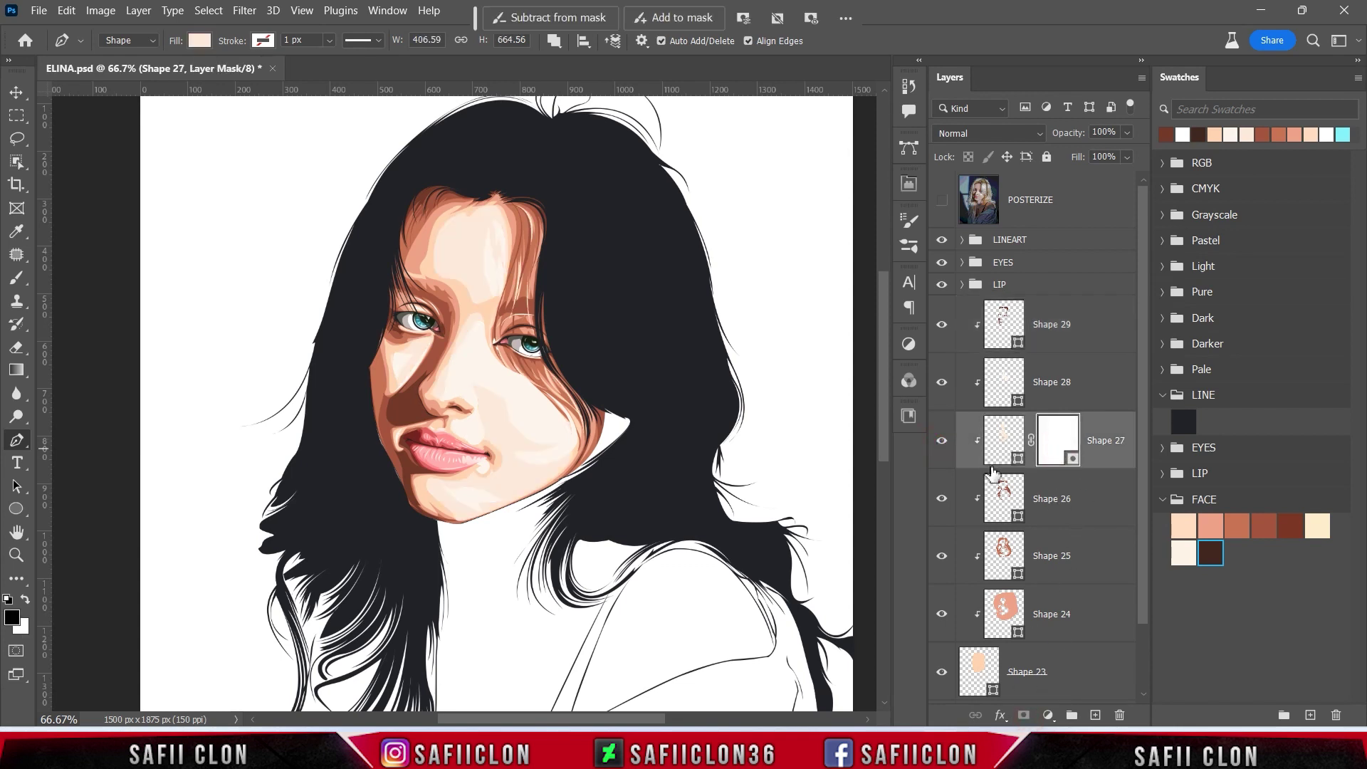
click(26, 282)
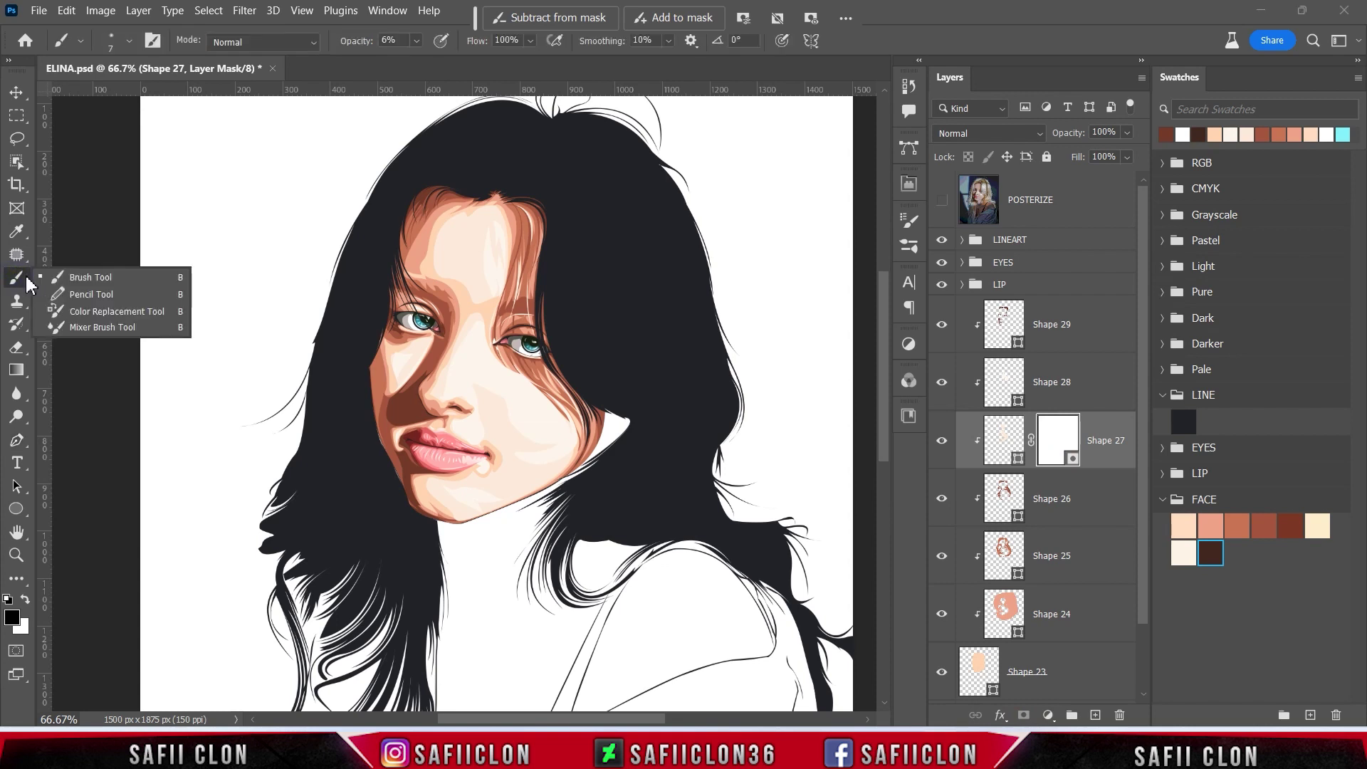
click(129, 39)
click(119, 284)
drag(112, 96, 116, 96)
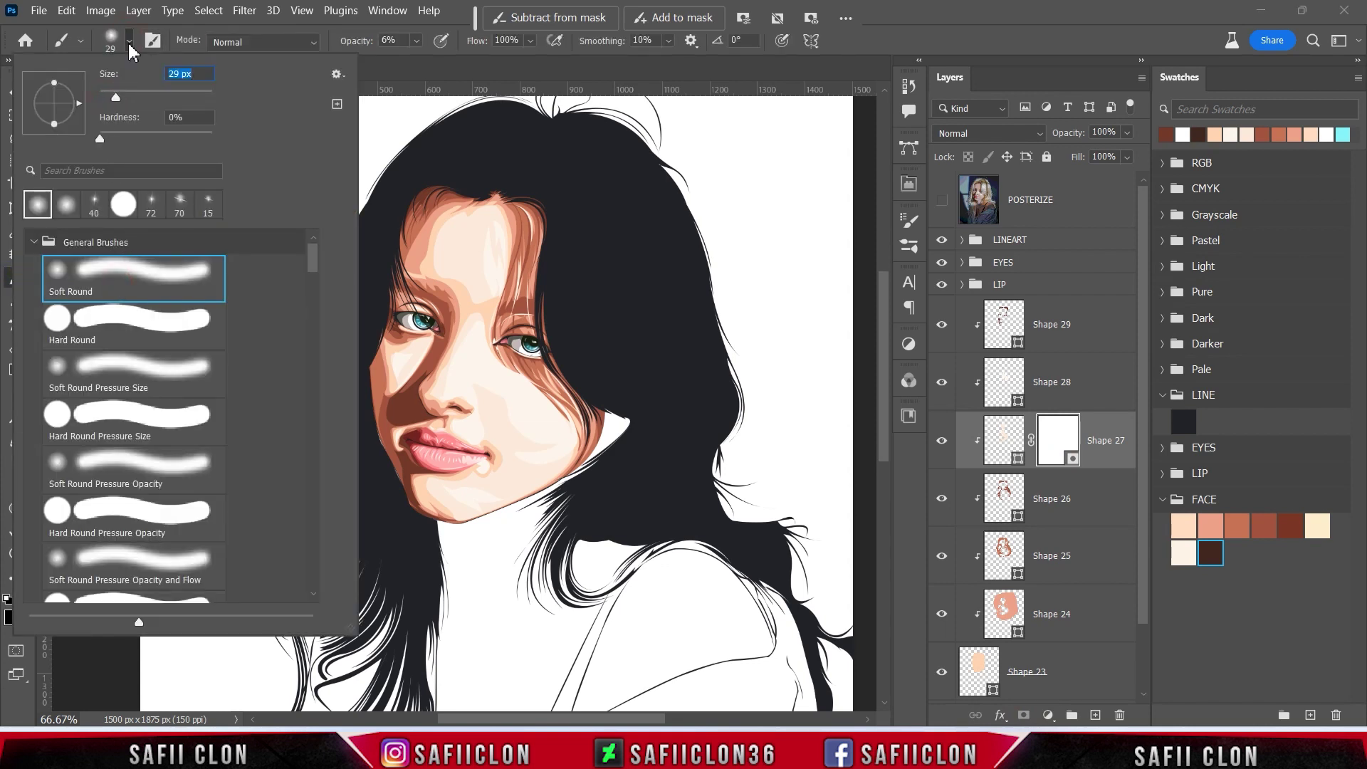
click(417, 41)
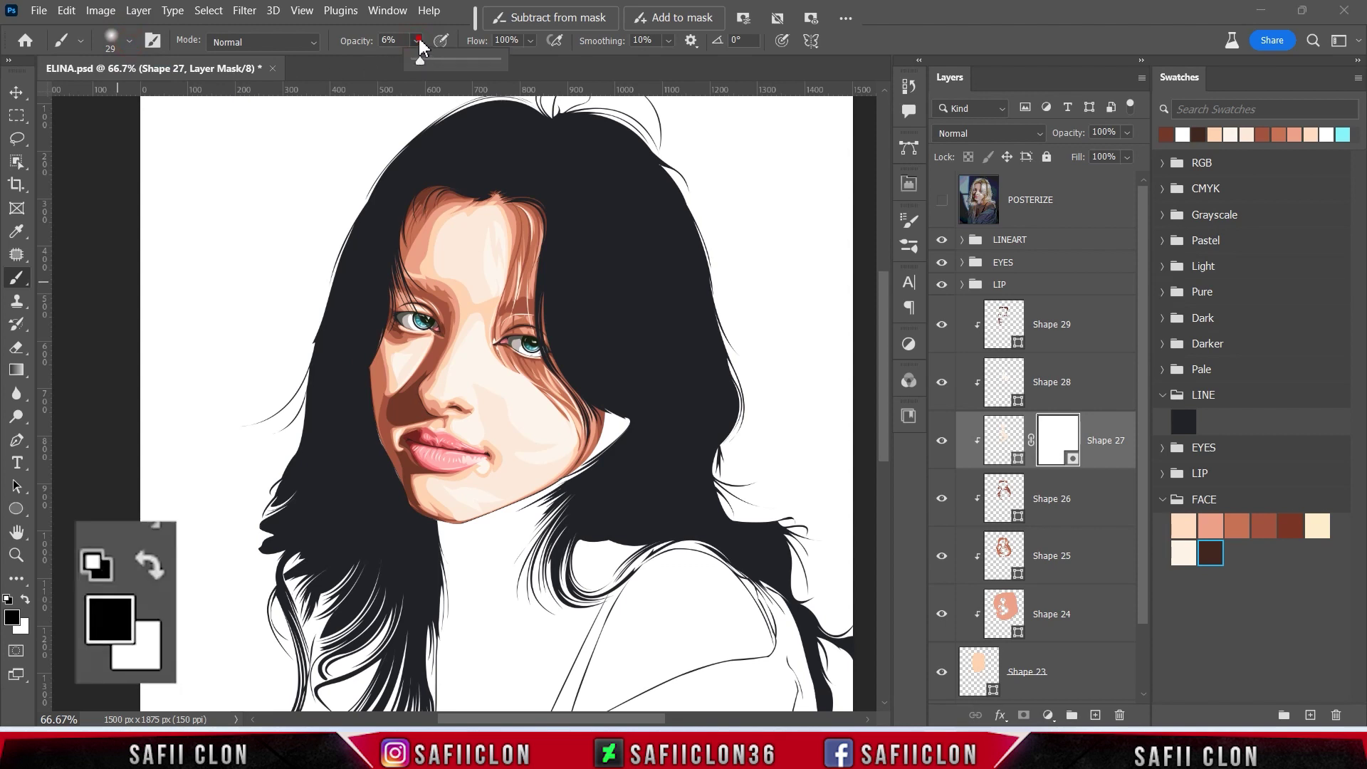
click(418, 46)
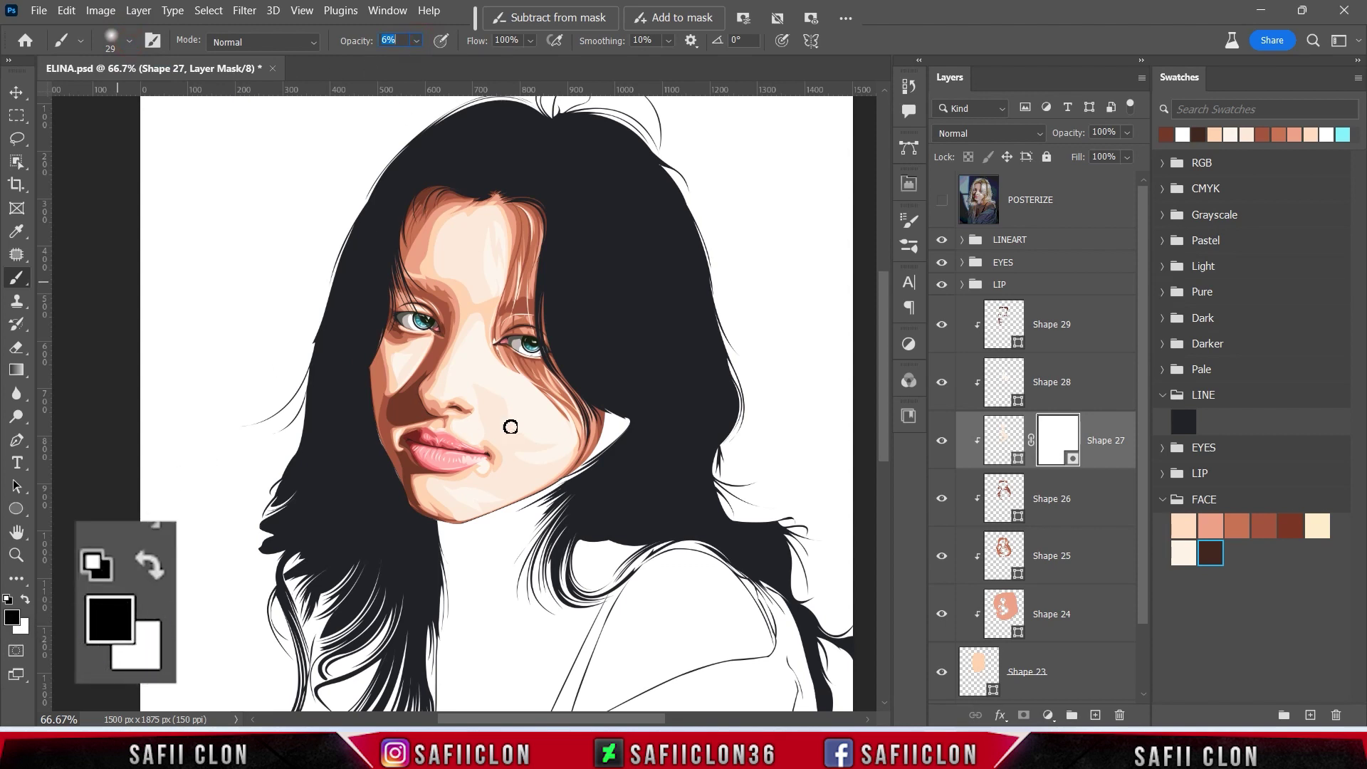
key(Return)
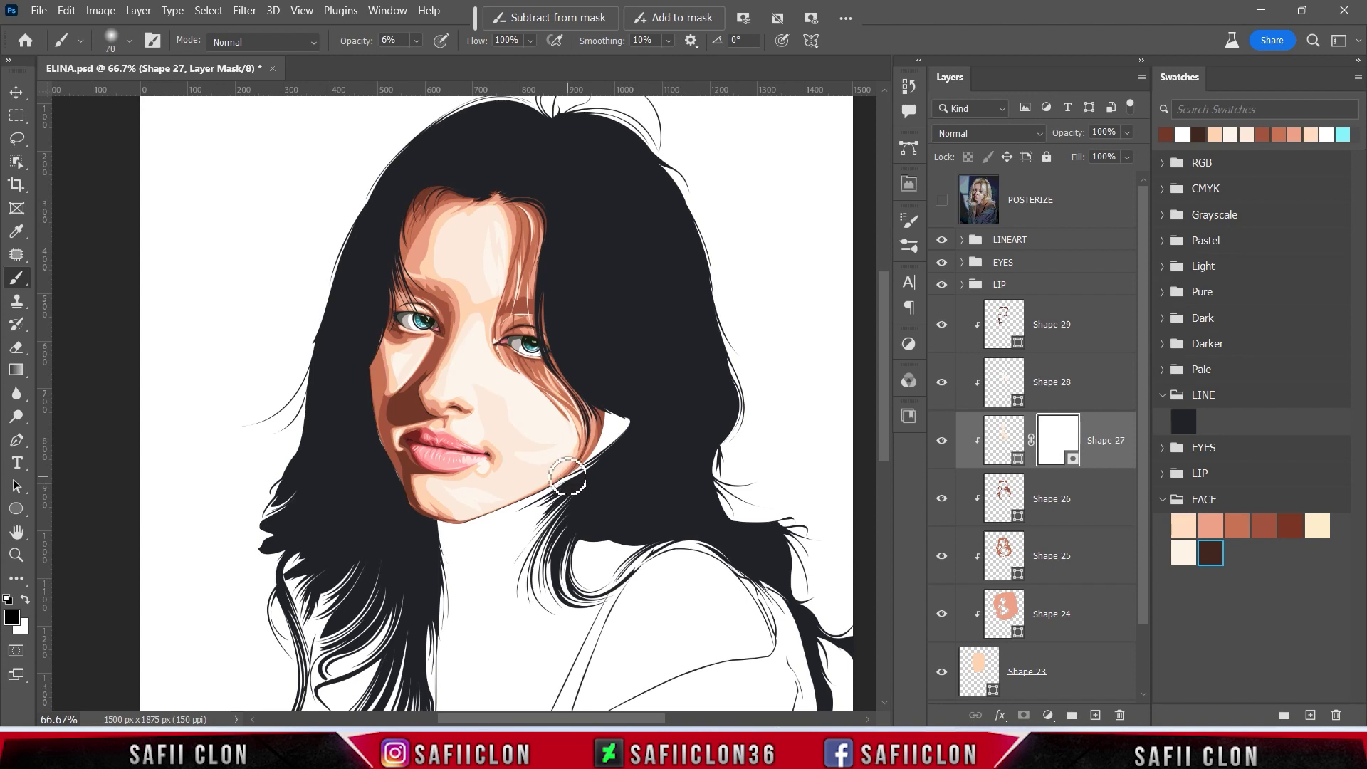
- With a smaller brush, faintly mask the highlight over the nose and from cheek to chin
key(bracketleft)
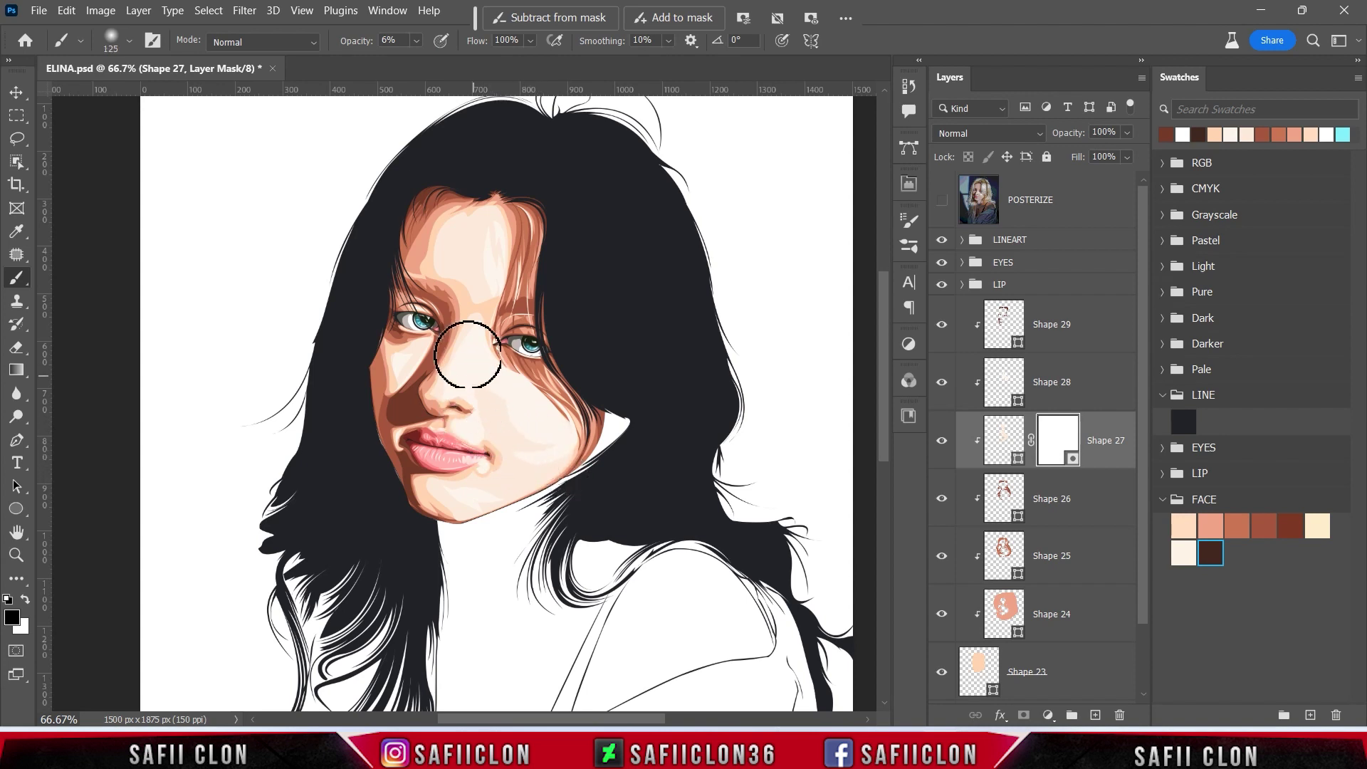
drag(451, 367, 430, 317)
key(bracketleft)
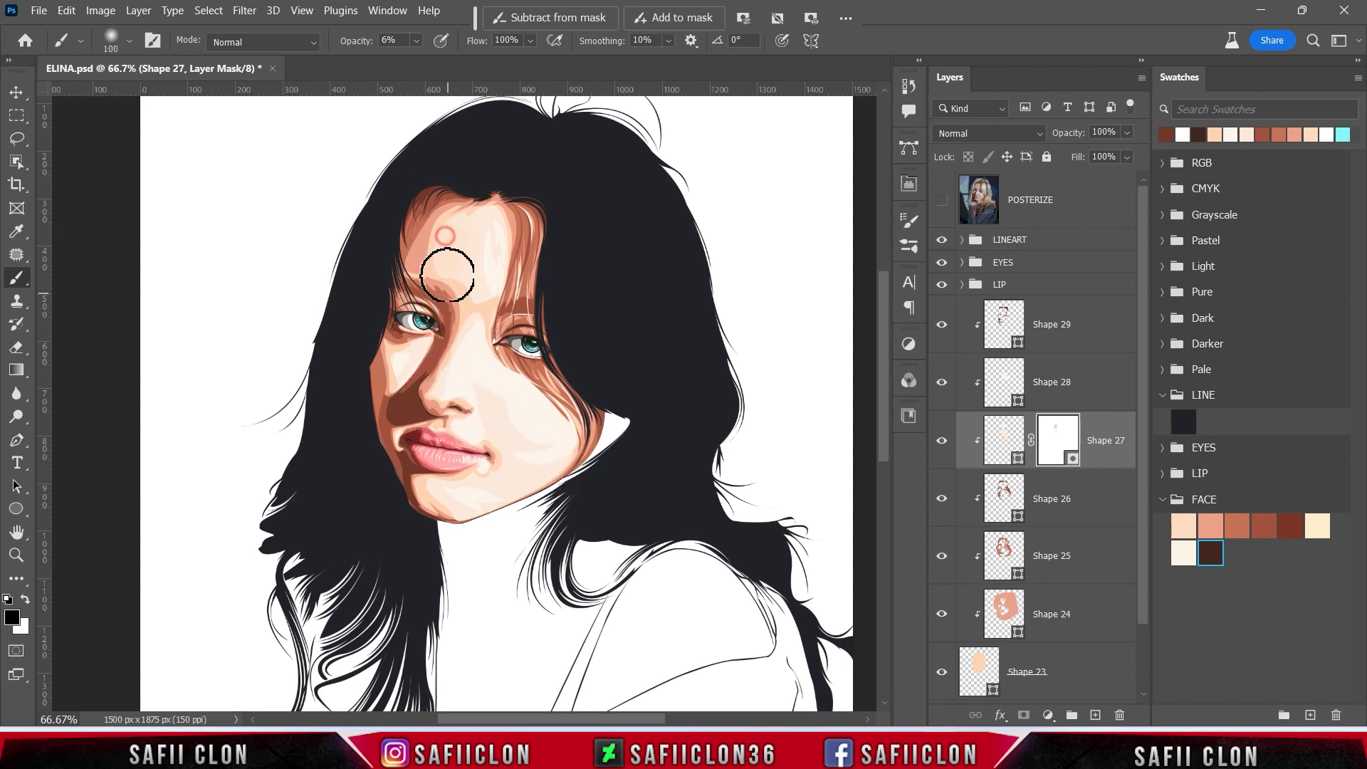
mouse_move(464, 221)
mouse_down()
mouse_move(486, 423)
mouse_move(467, 370)
mouse_up()
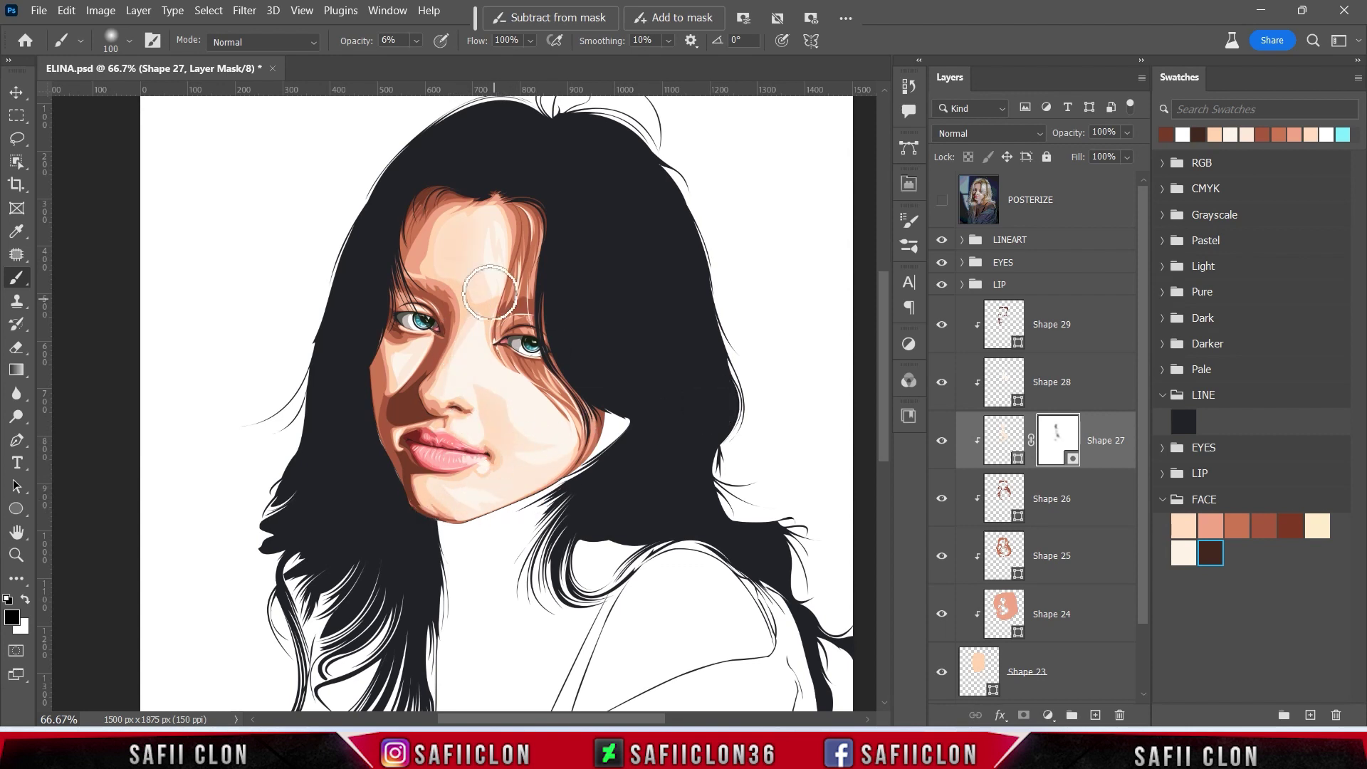
drag(381, 379, 431, 500)
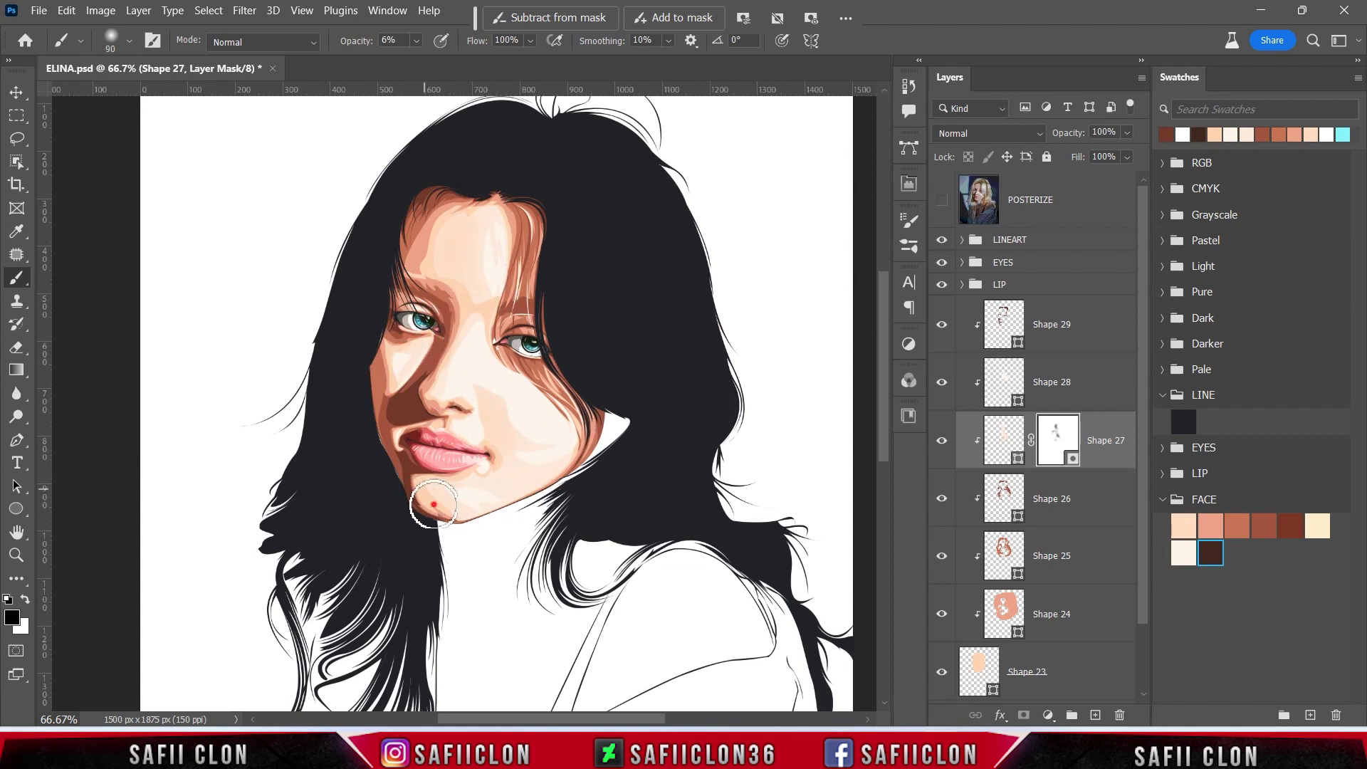
- Zoom in, faintly mask beside the lips and up onto the forehead, then compare Shape 27's visibility
key(ctrl+plus)
drag(494, 376, 517, 494)
scroll(556, 428, up, 3)
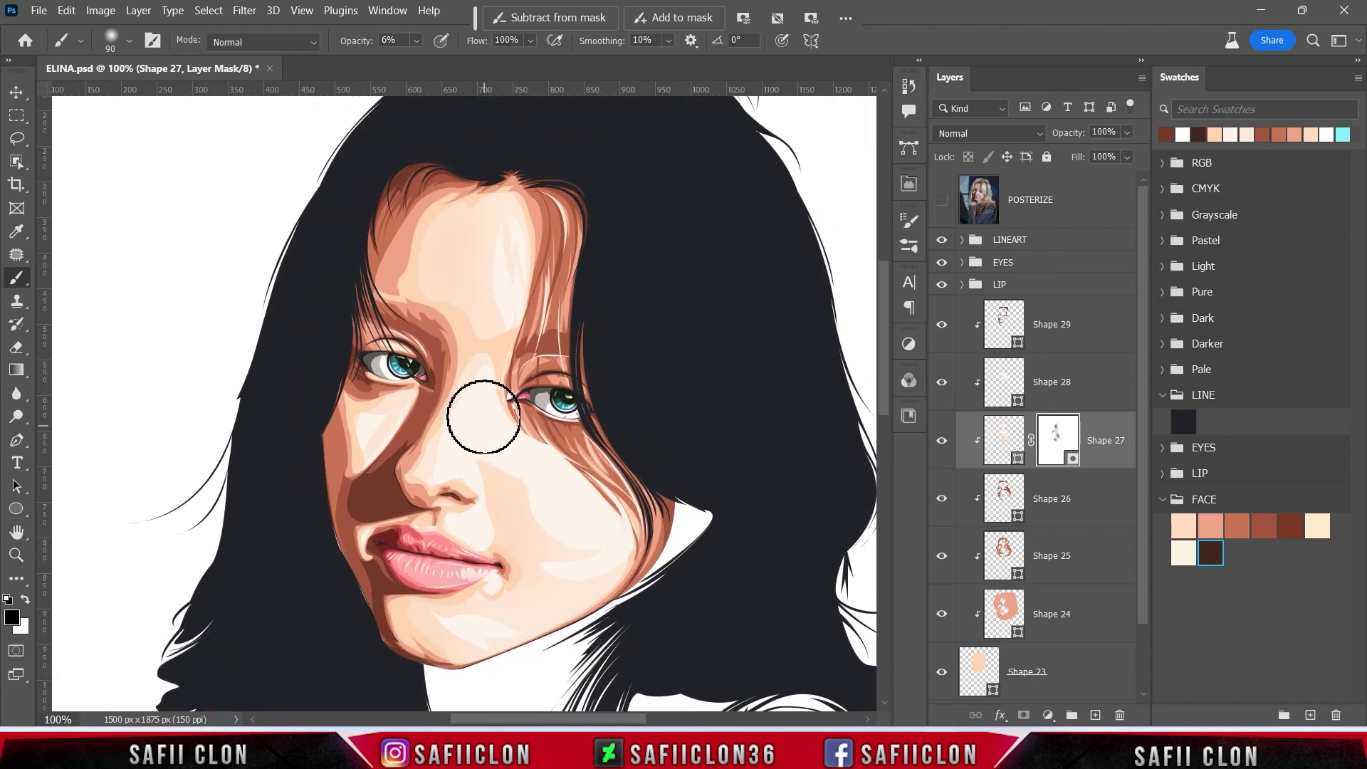
drag(459, 329, 455, 235)
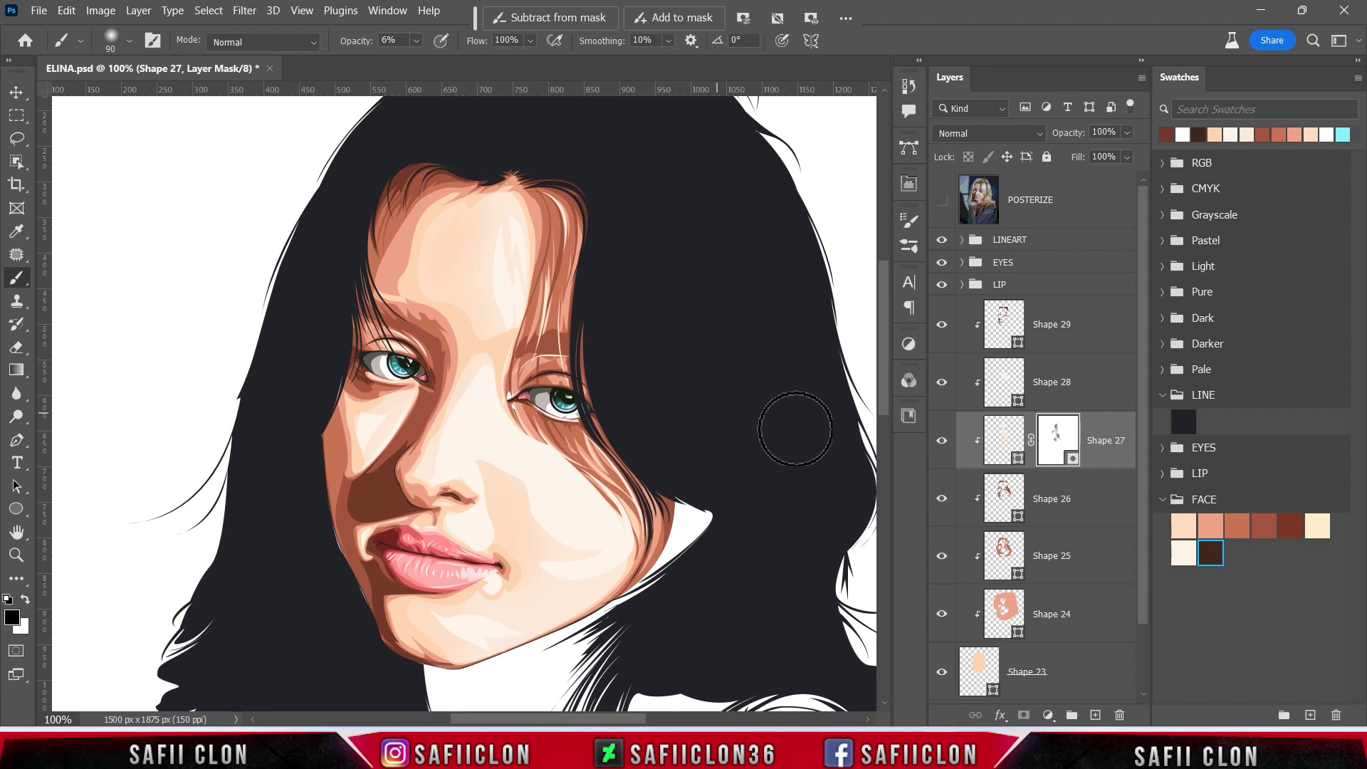
click(943, 441)
click(1078, 385)
click(942, 391)
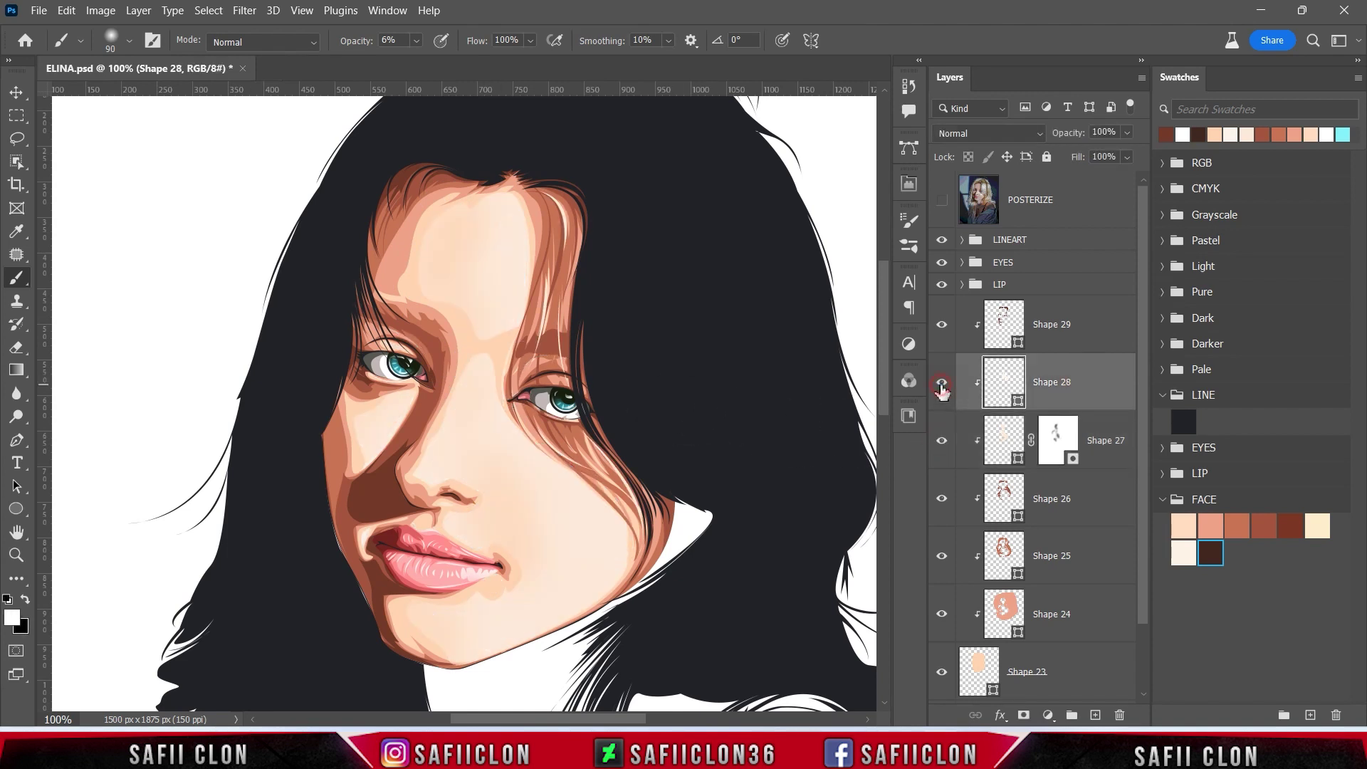
- Add a layer mask to Shape 28 and faintly mask the cheek and nose highlight at 6% opacity
click(1023, 716)
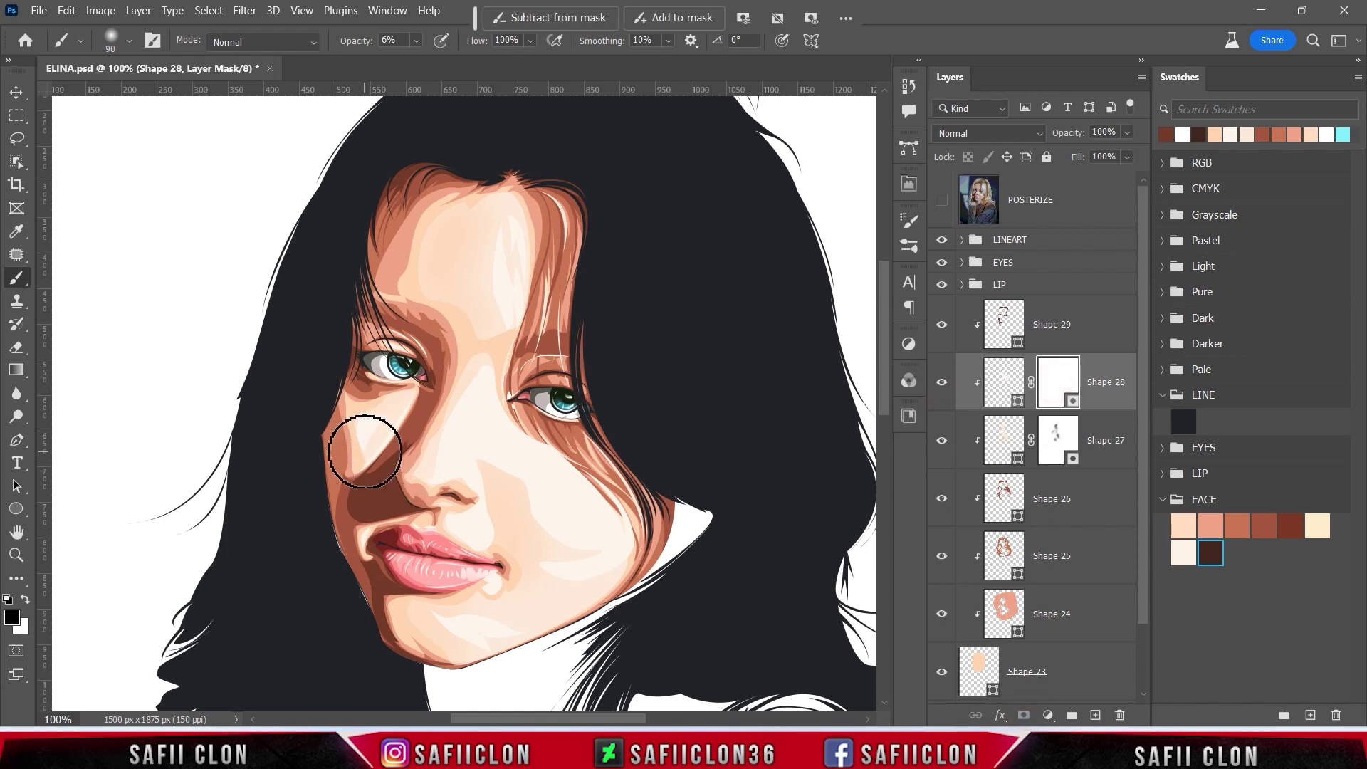
click(416, 41)
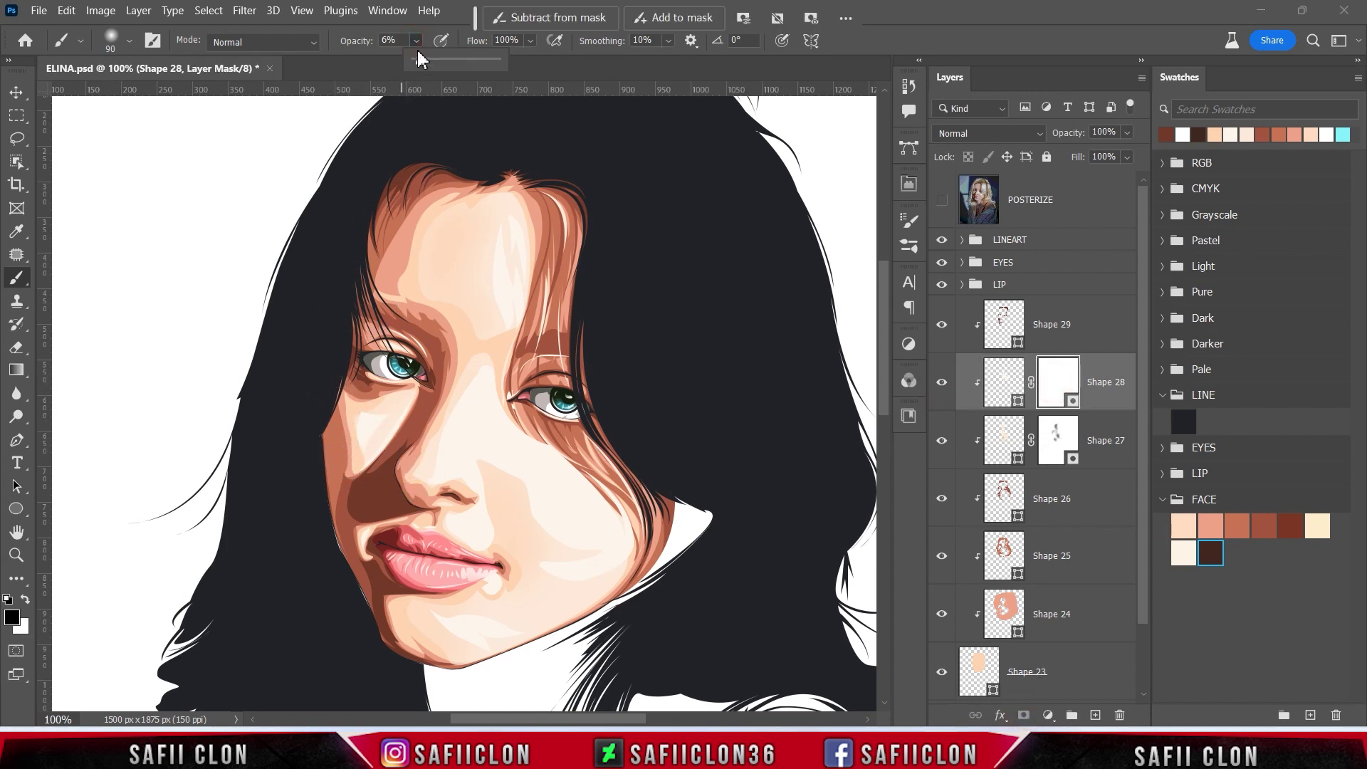
click(415, 75)
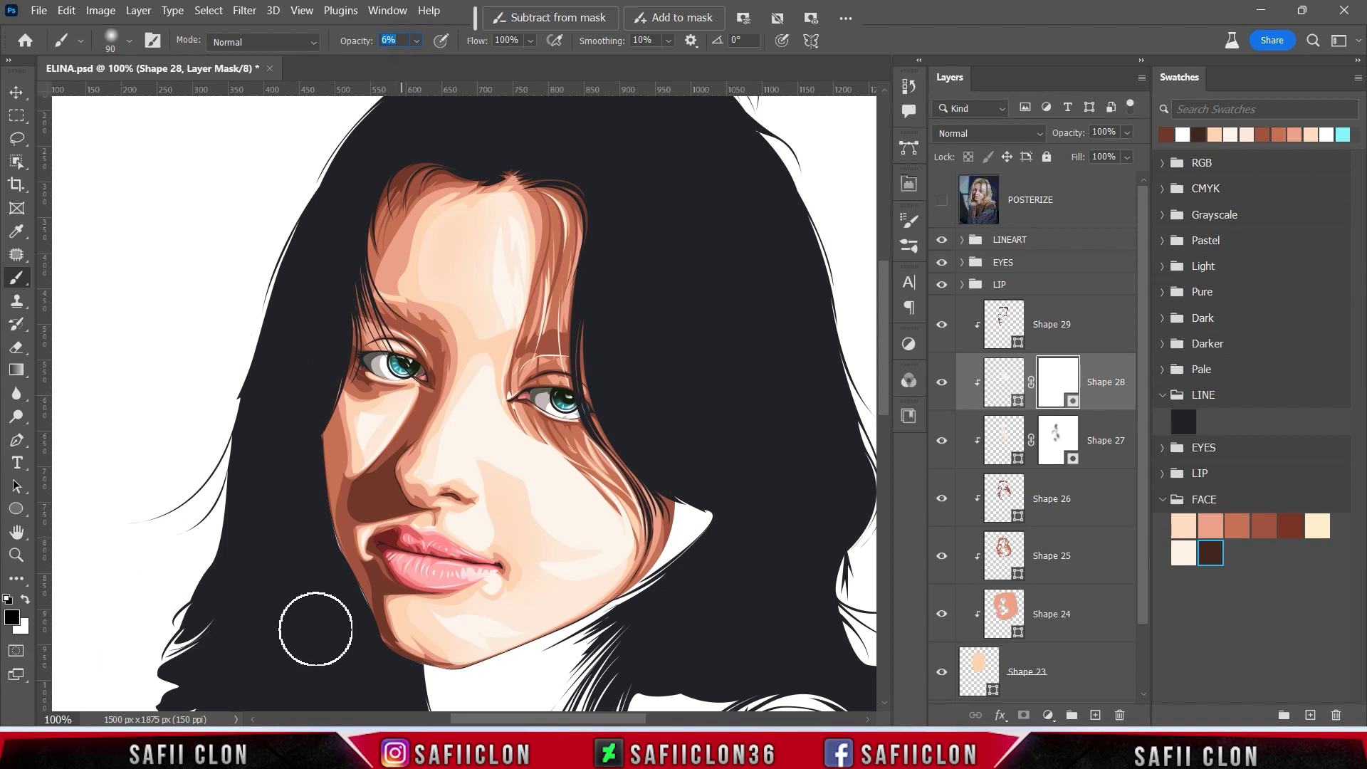
click(538, 536)
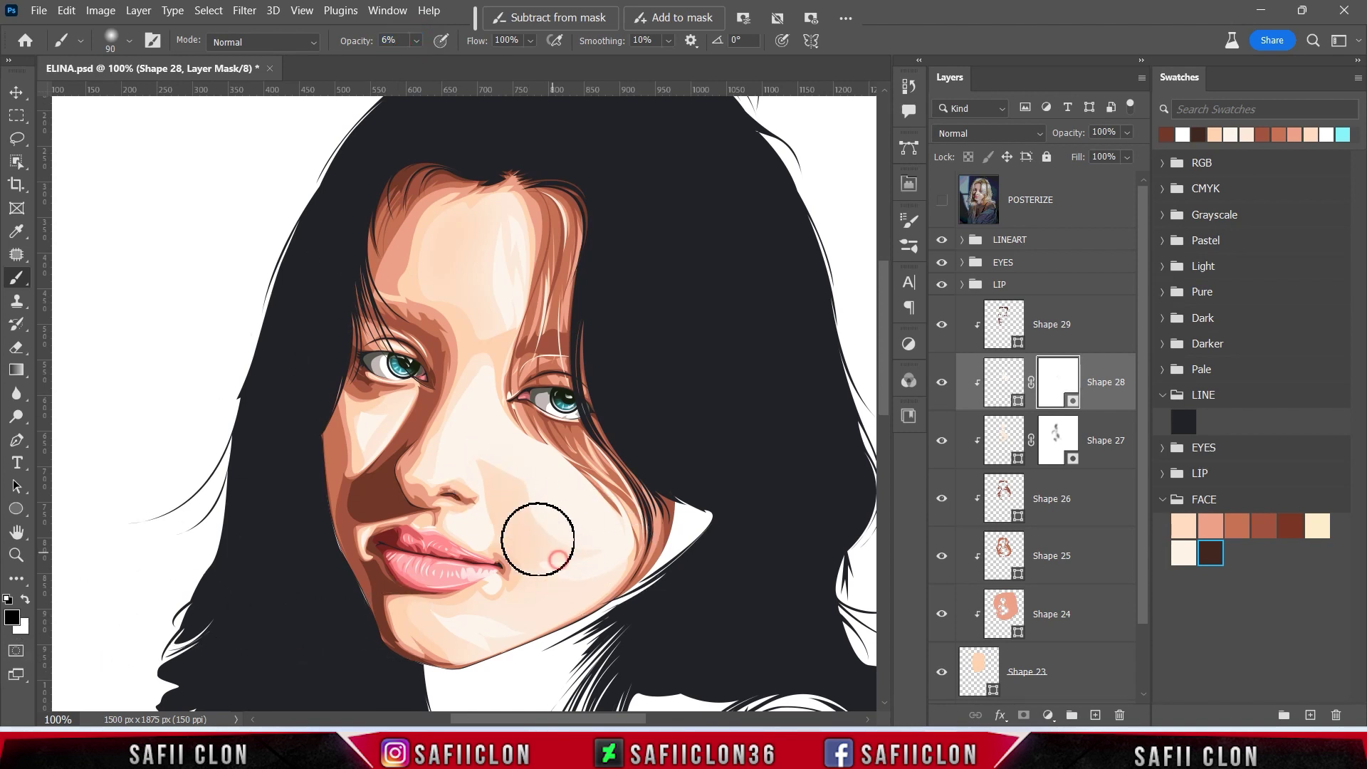
drag(469, 500, 520, 510)
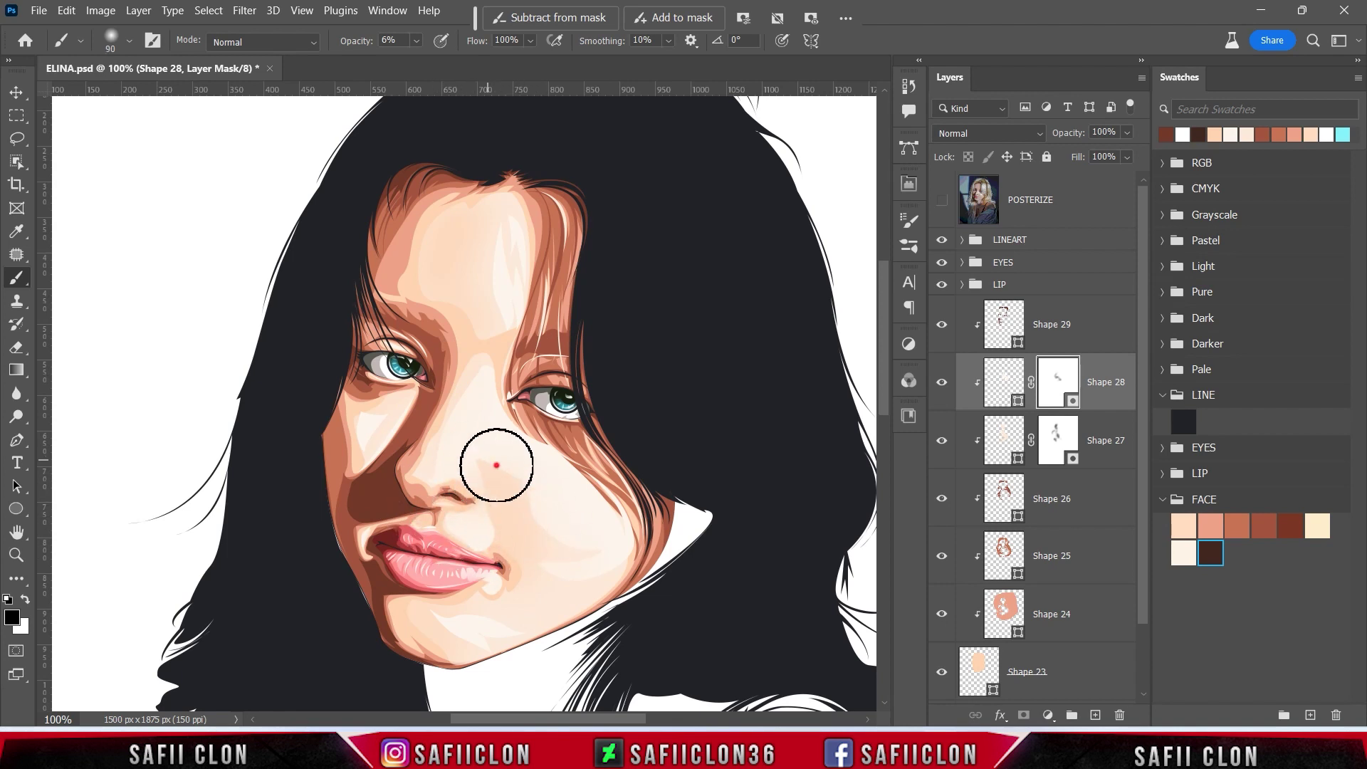
- Adjust the brush size between 70 and 100 and zoom out to view the whole portrait
key(bracketright)
key(bracketright)
key(bracketright)
key(bracketleft)
key(bracketleft)
key(bracketleft)
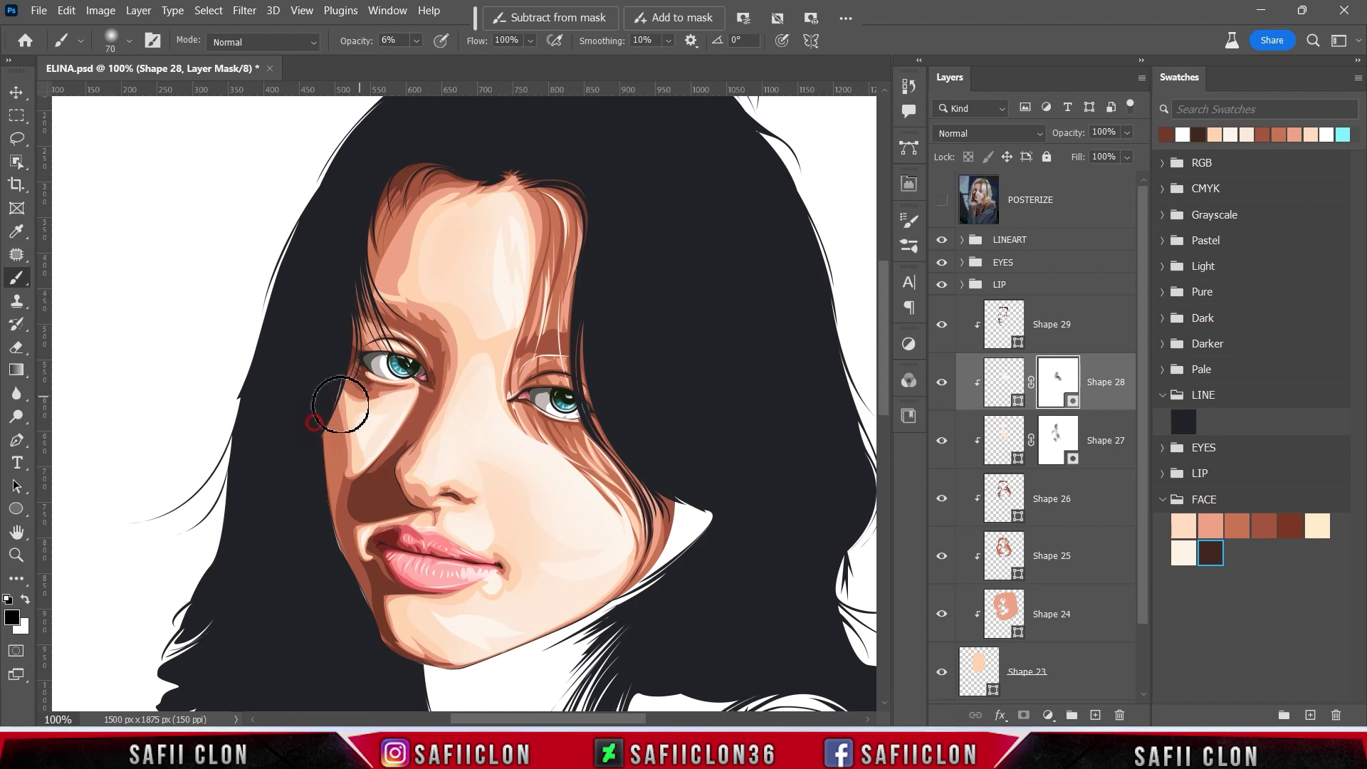
scroll(589, 384, up, 2)
key(bracketright)
scroll(484, 474, down, 4)
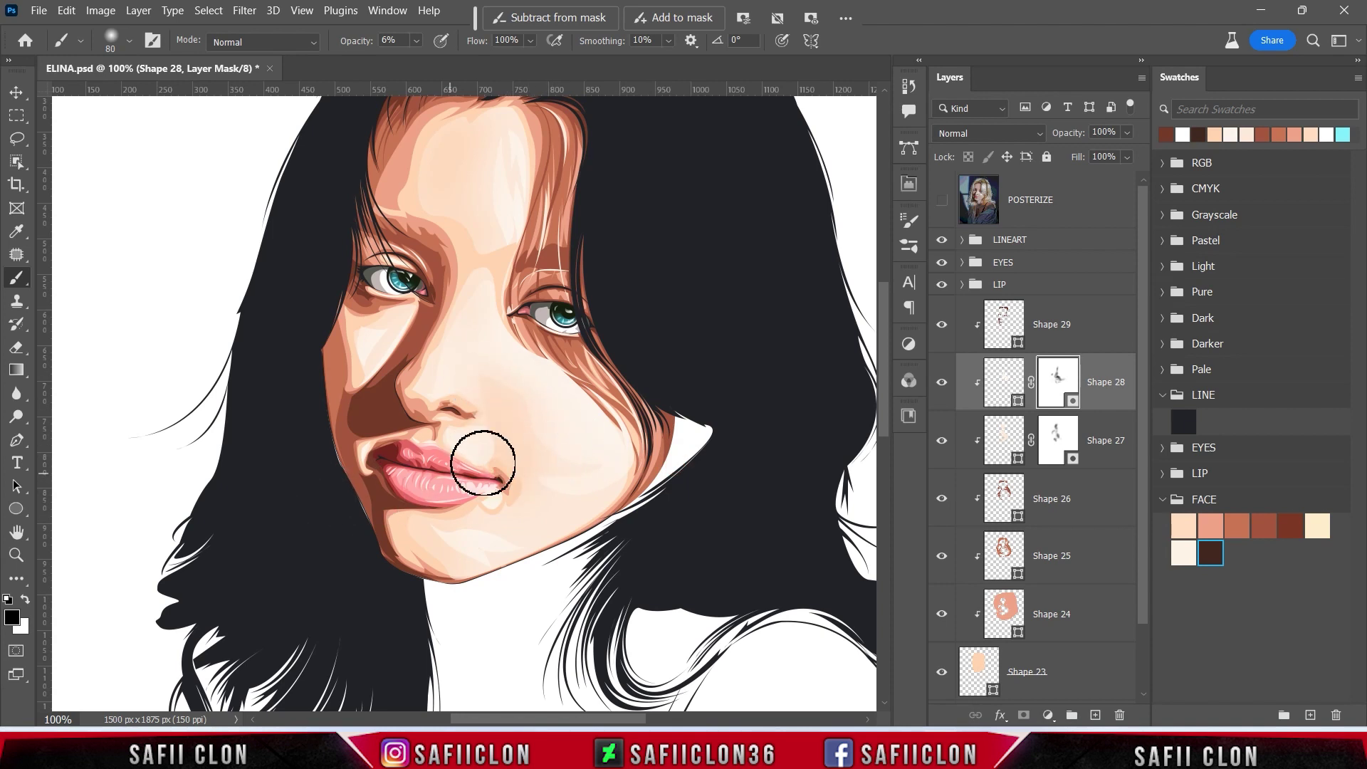
scroll(435, 477, up, 2)
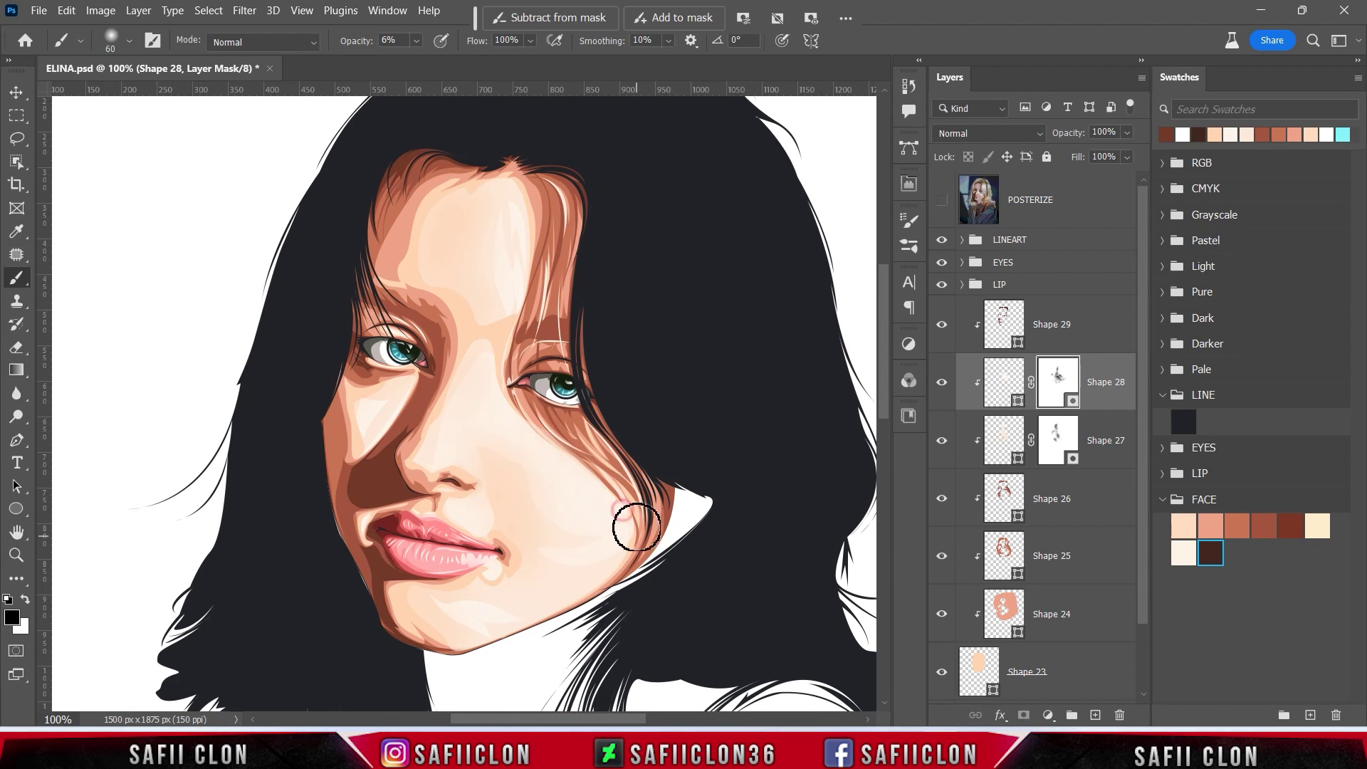
key(ctrl+minus)
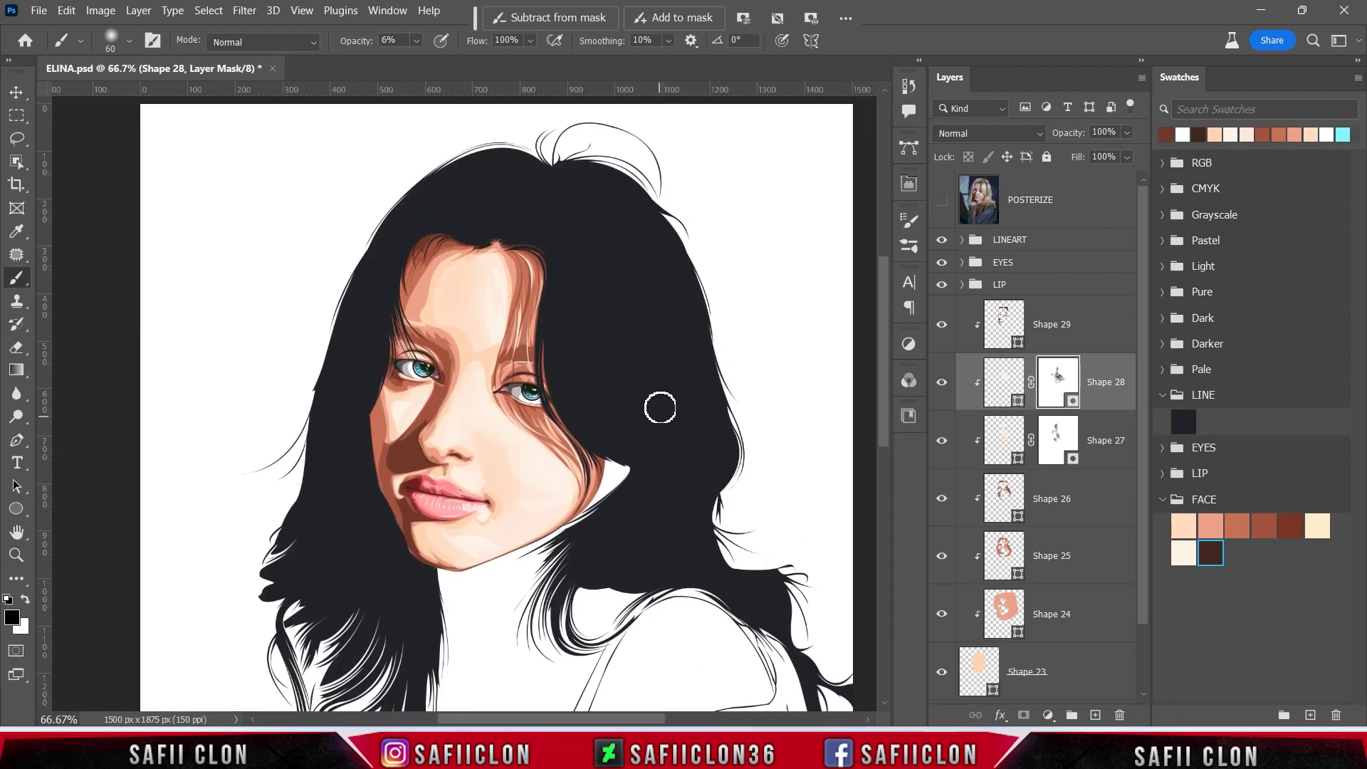
click(1102, 330)
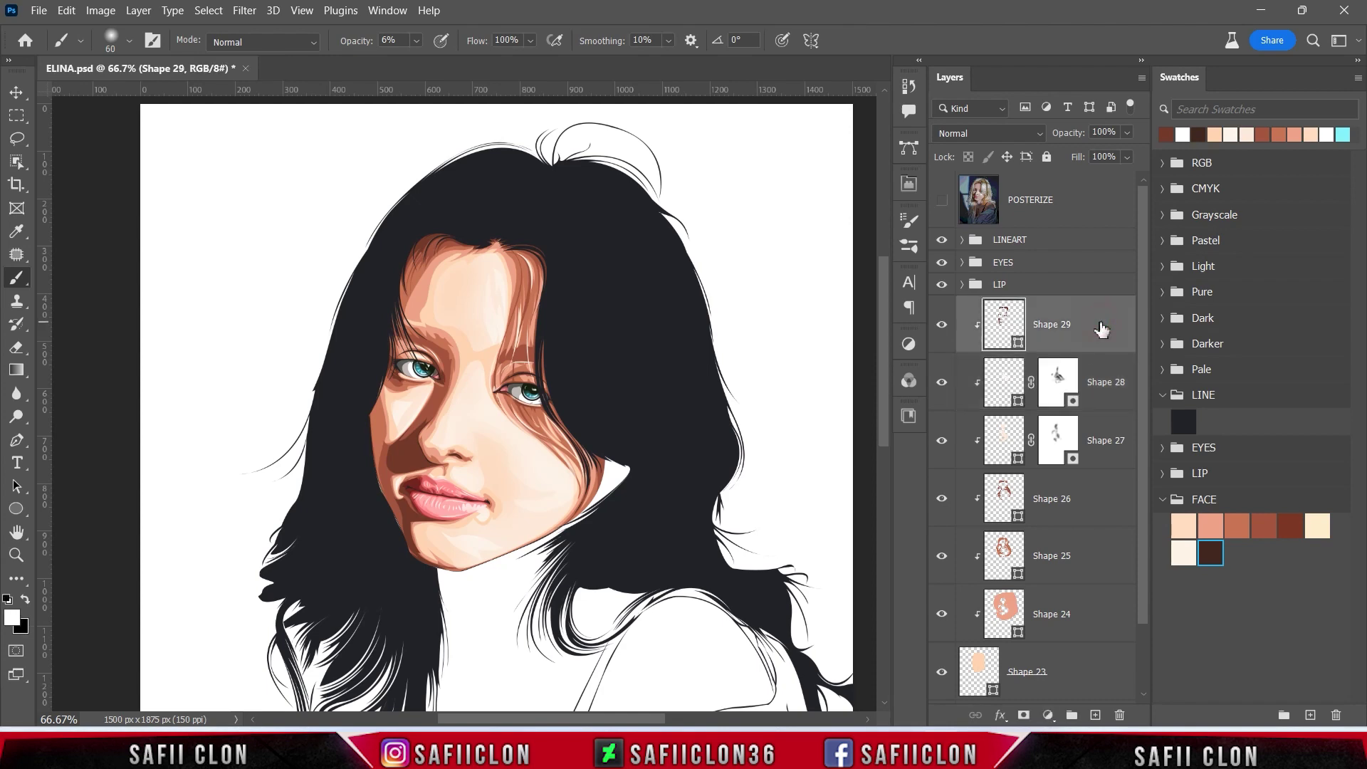
- Group Shape 23 through Shape 29 into a new folder named FACE
scroll(1150, 299, down, 2)
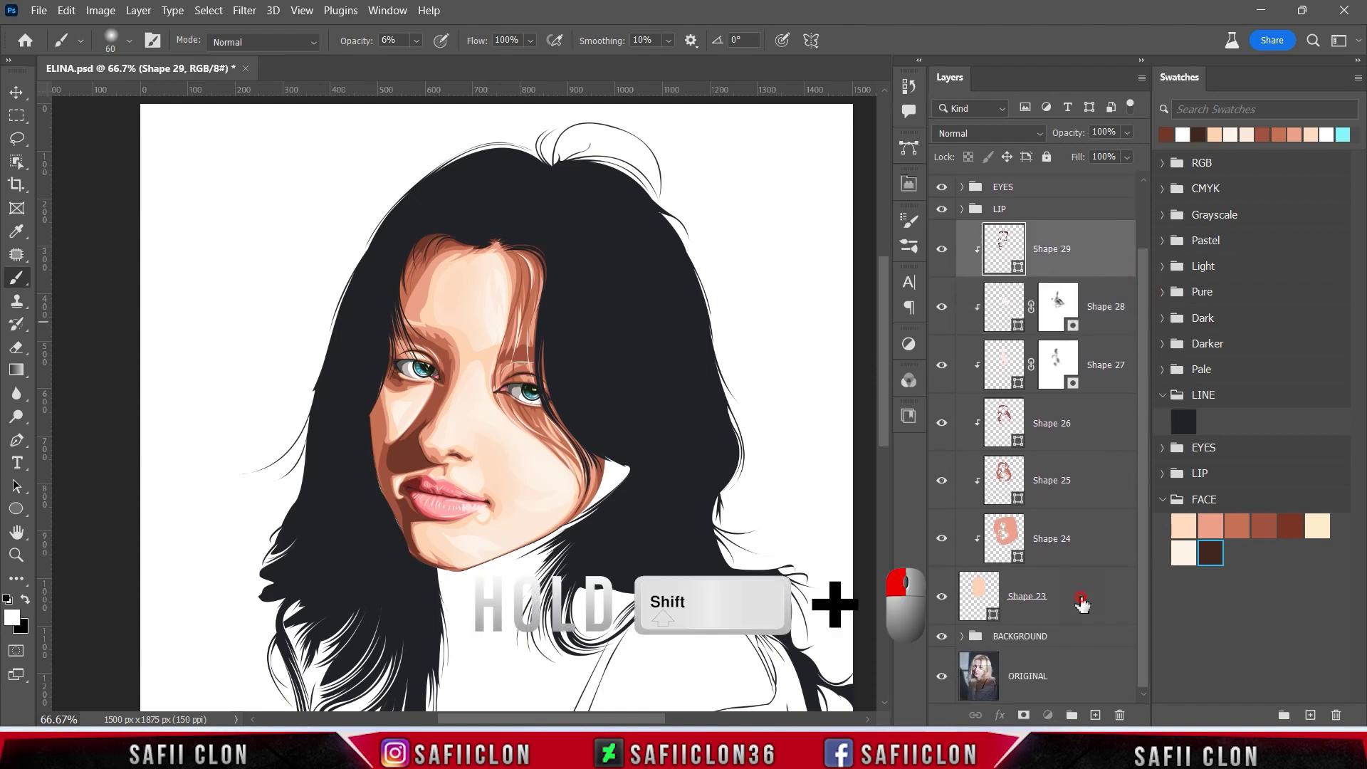
shift+click(1080, 598)
right_click(1080, 598)
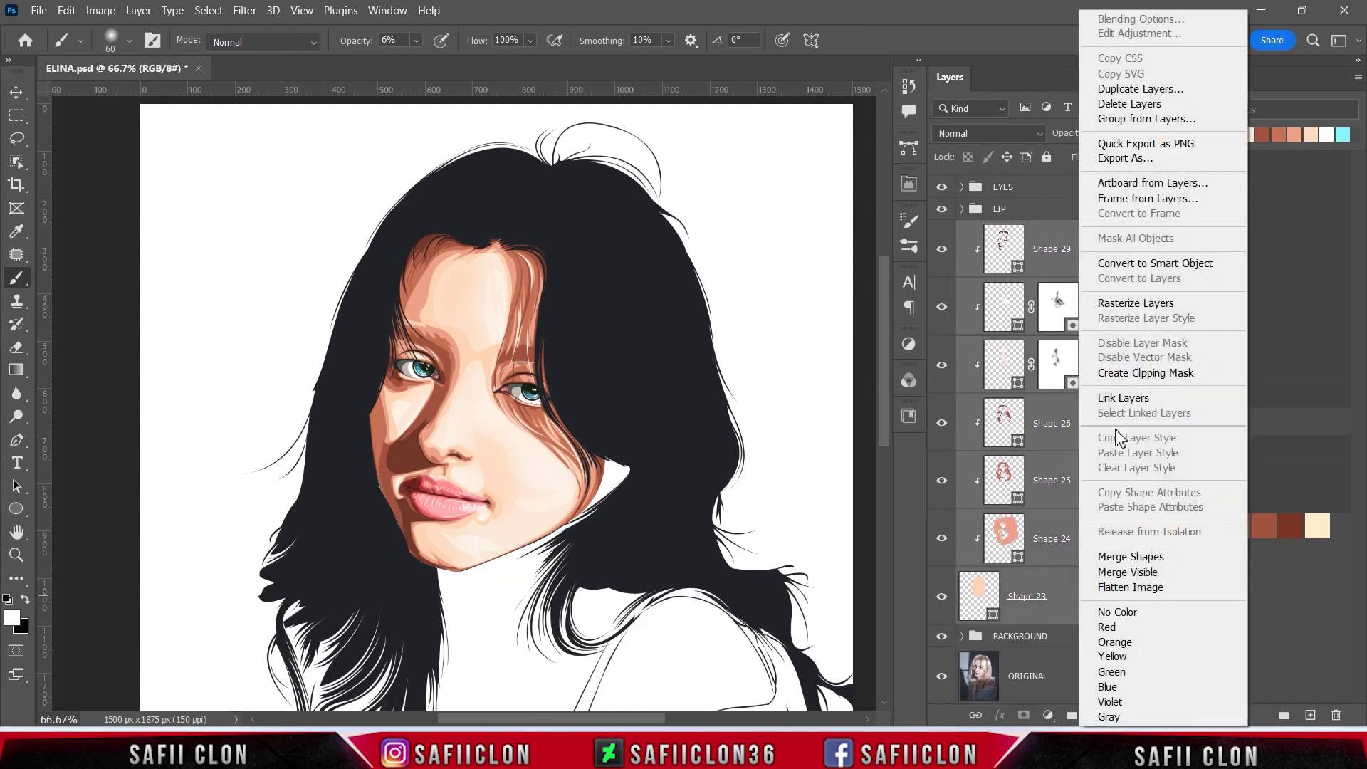
click(1140, 118)
text(FACE)
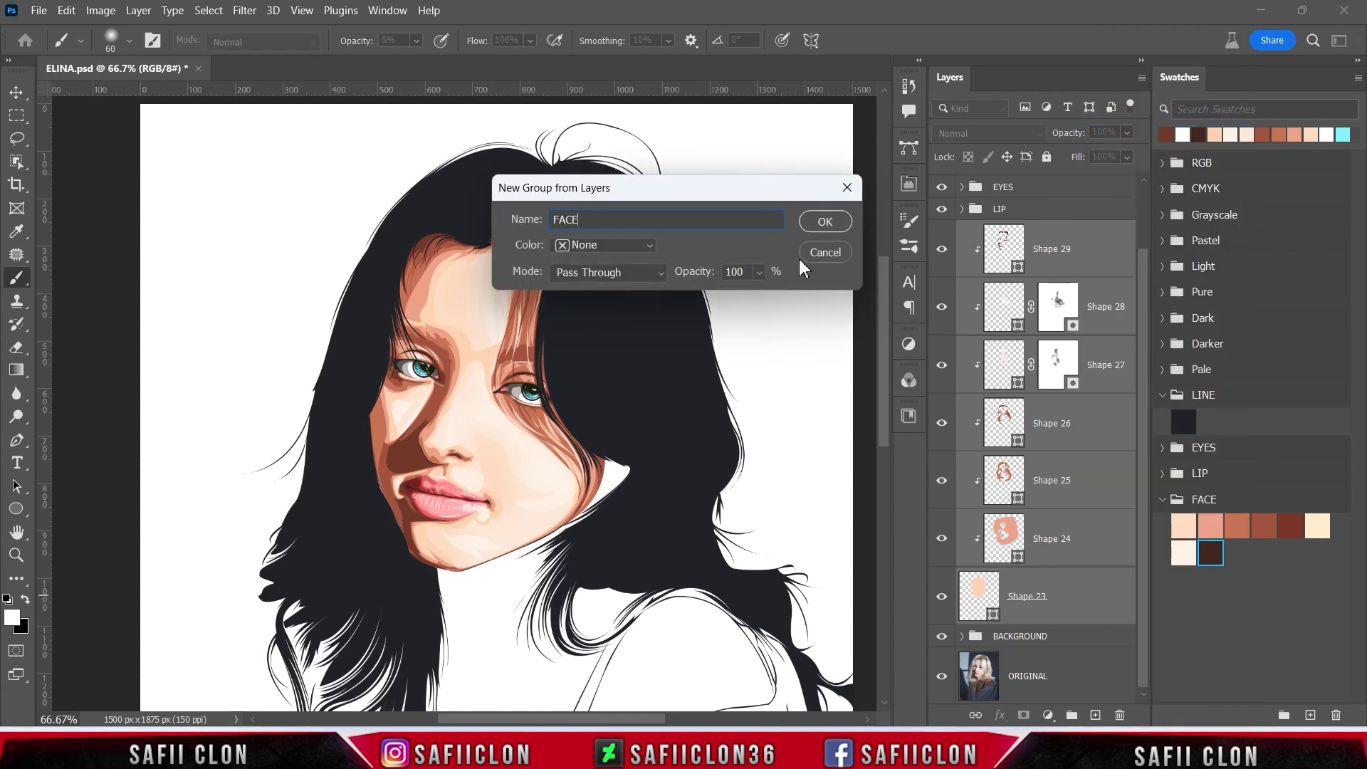
click(816, 224)
- Toggle the FACE group's visibility to compare, zoom out, and save the document
click(942, 310)
click(942, 311)
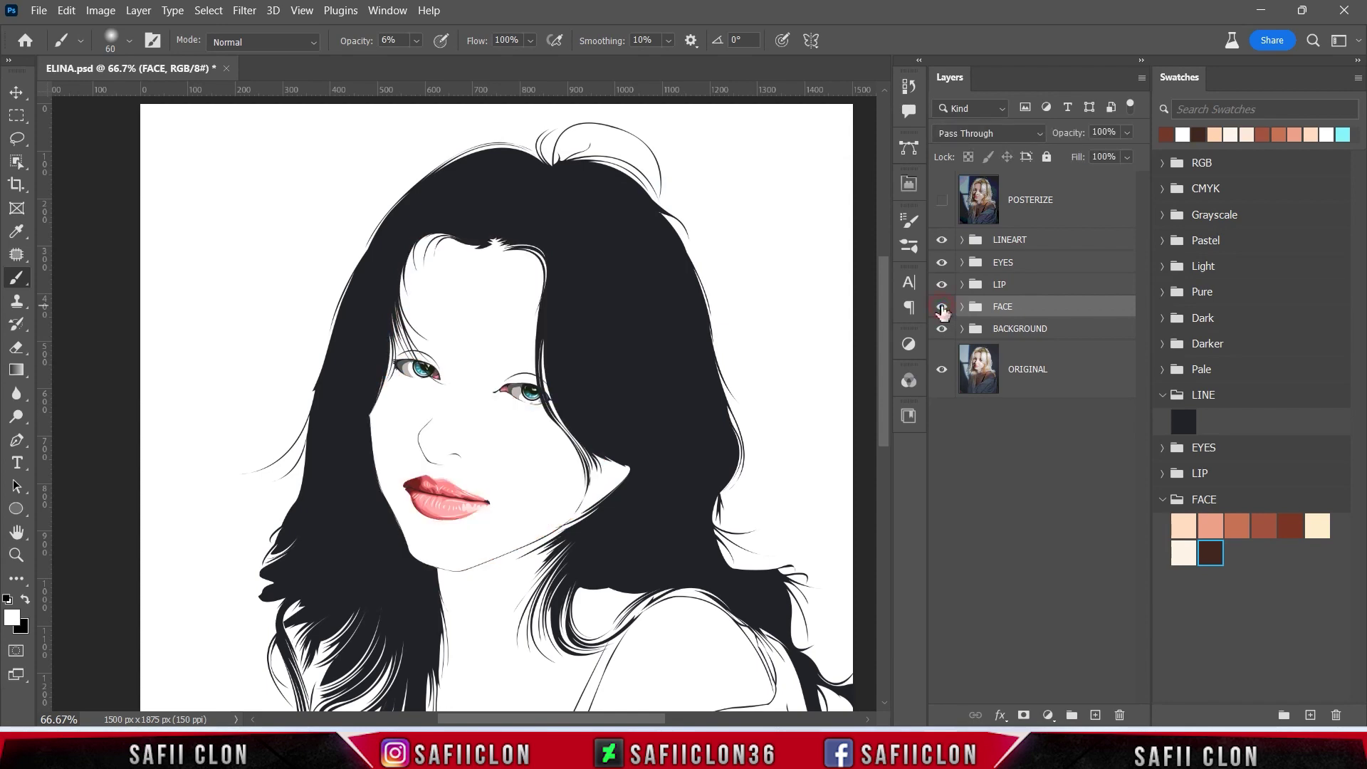
click(942, 310)
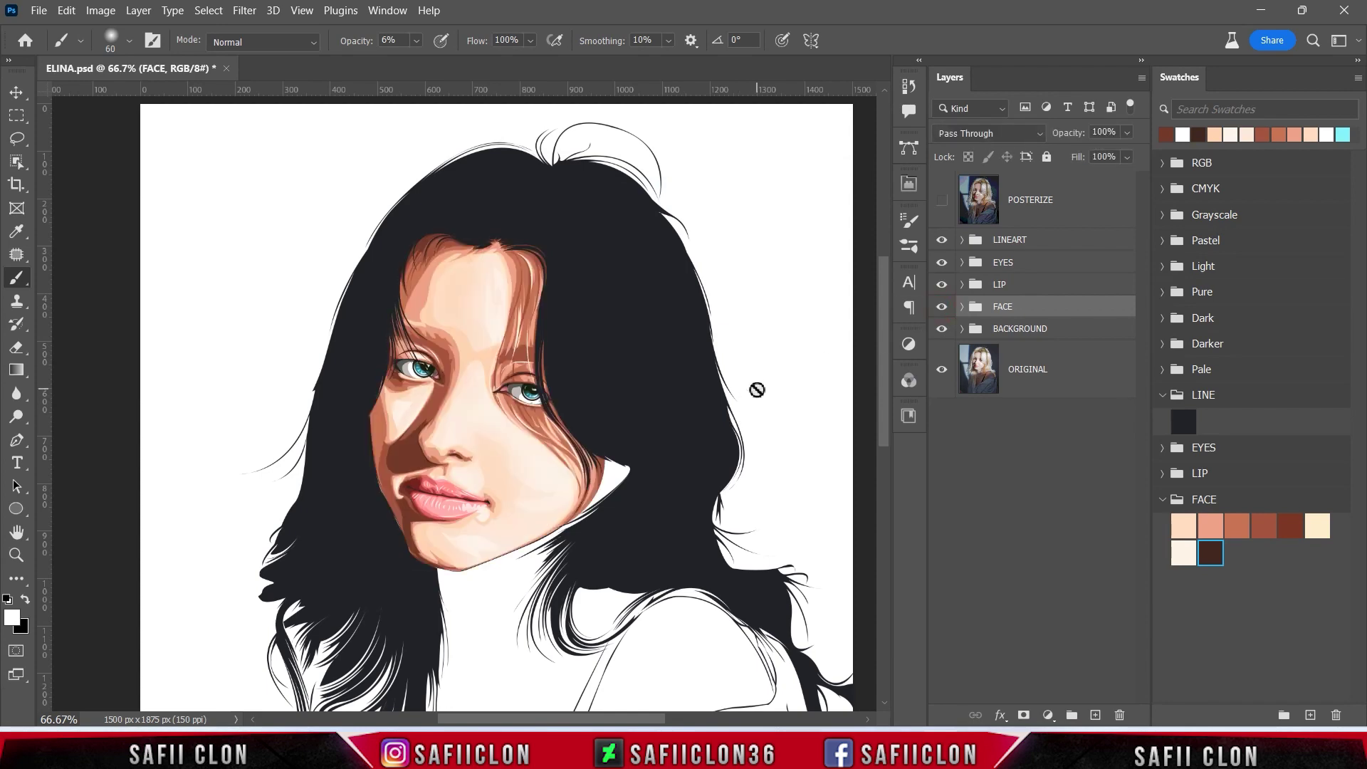
scroll(757, 389, up, 2)
scroll(757, 392, up, 2)
scroll(758, 393, down, 2)
scroll(760, 395, down, 2)
key(ctrl+minus)
key(ctrl+minus)
scroll(756, 395, down, 3)
scroll(760, 391, down, 1)
key(ctrl+s)
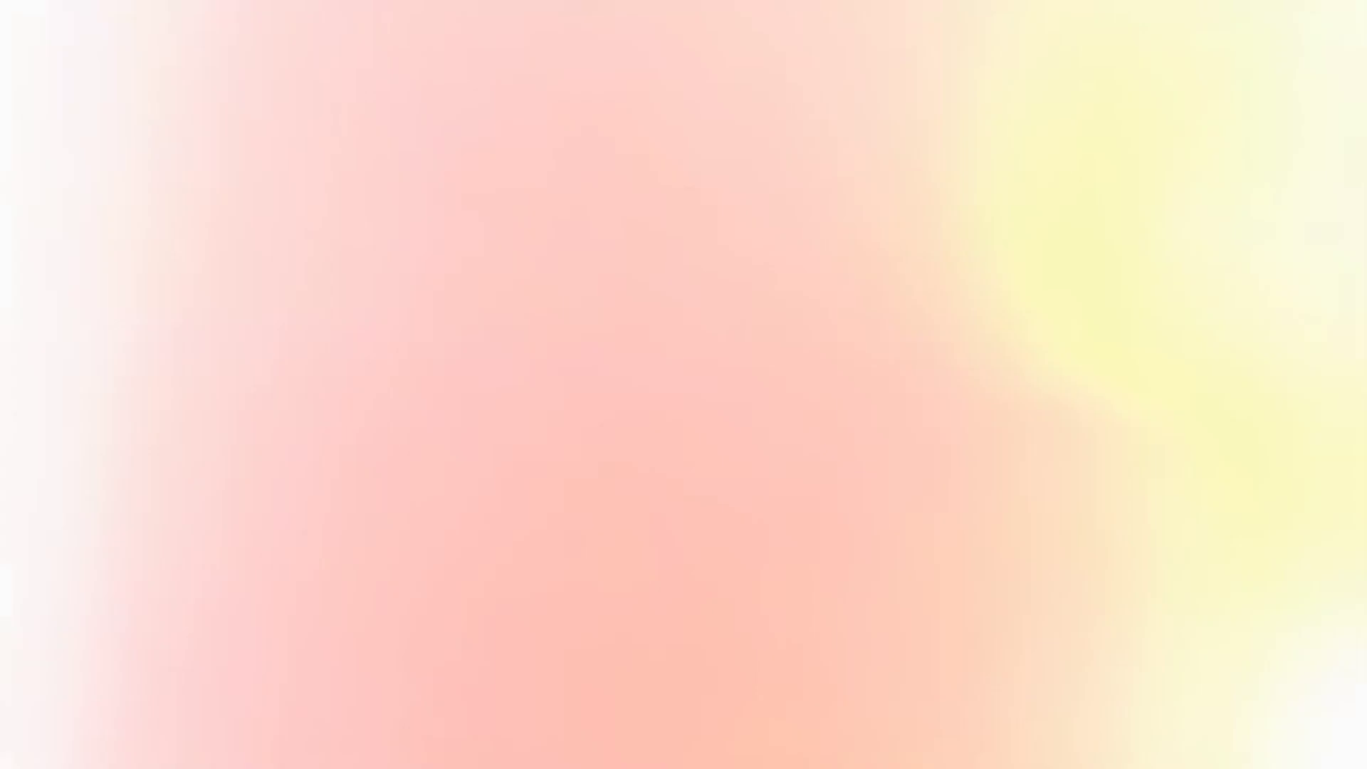